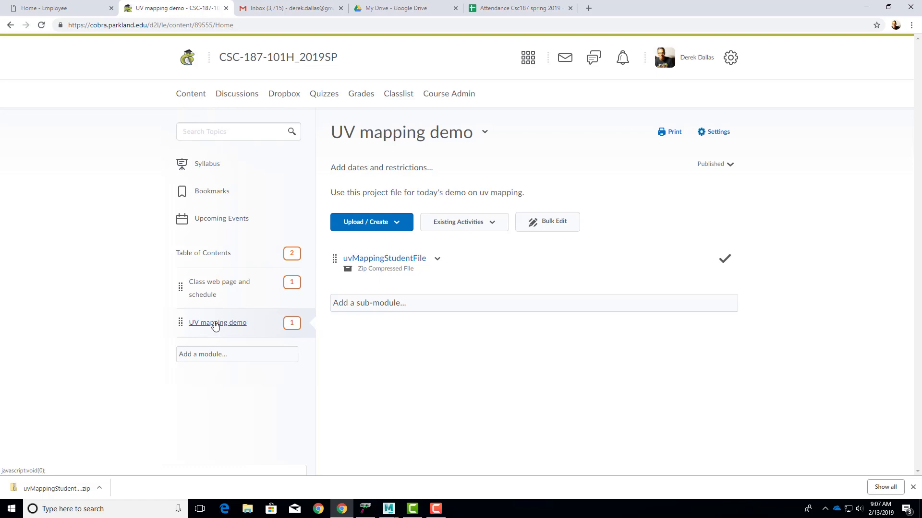
- Download the uvMappingStudentFile zip from the UV mapping demo module and show the download in its folder
left_click(437, 259)
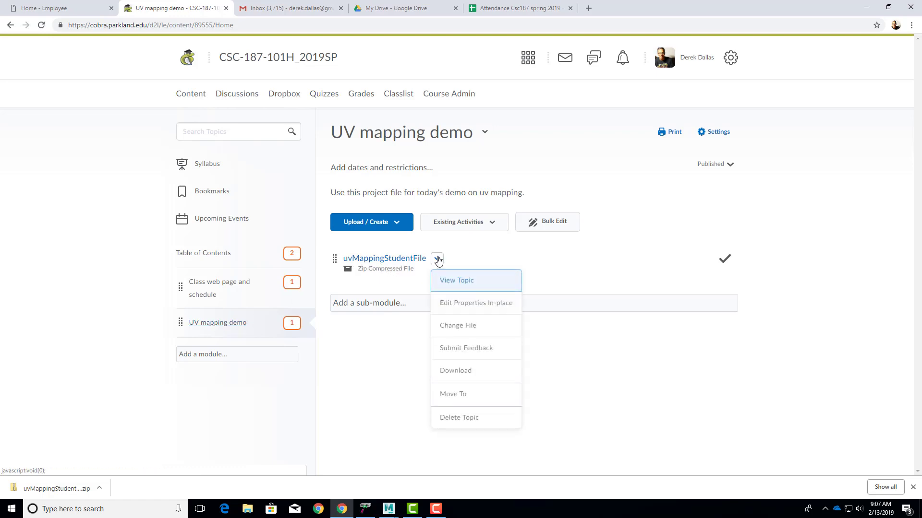
left_click(463, 377)
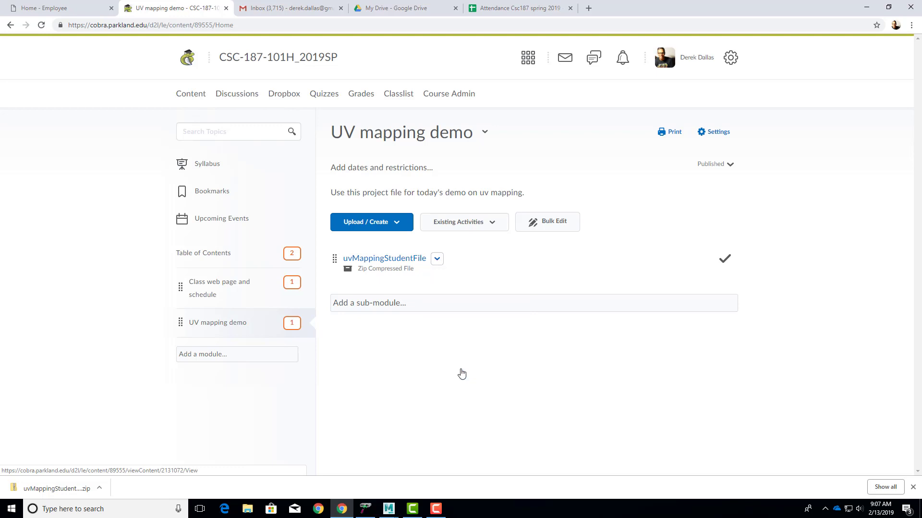
left_click(99, 488)
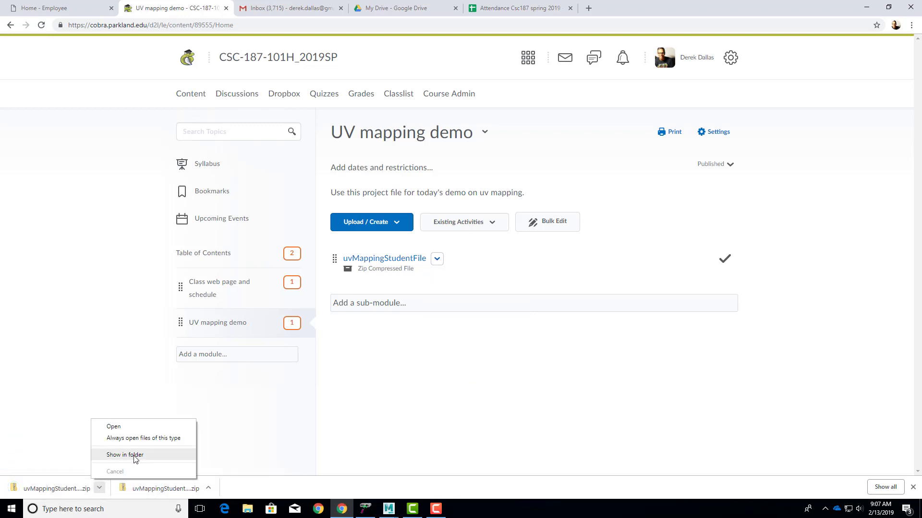
left_click(149, 456)
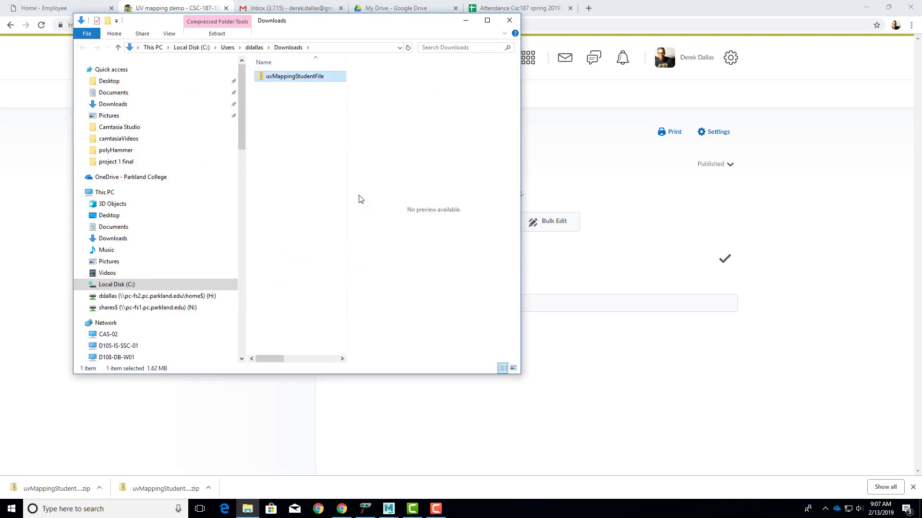
- Extract the uvMappingStudentFile zip into the Downloads folder
right_click(276, 78)
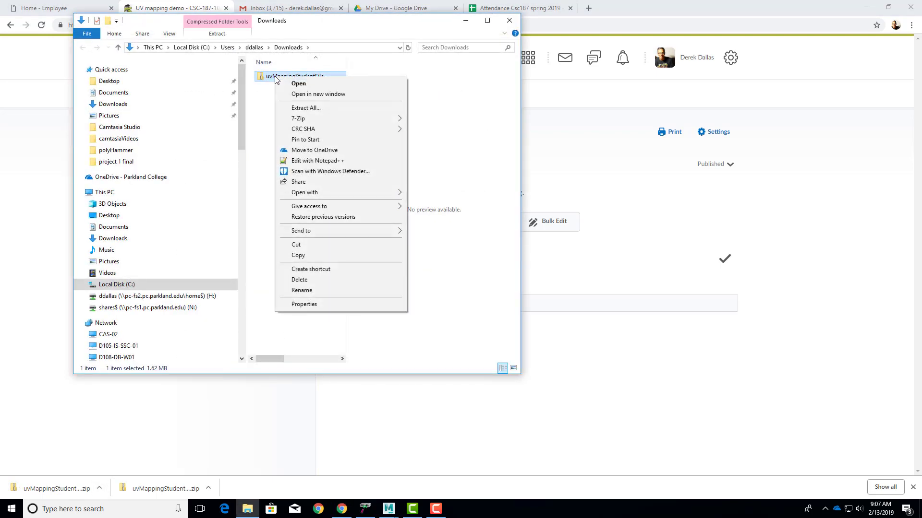
left_click(320, 108)
left_click(549, 350)
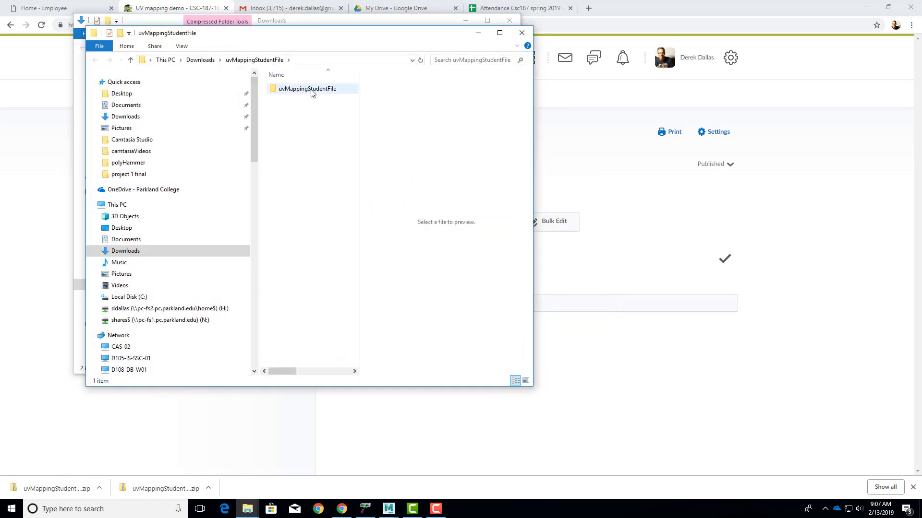
- Look inside the extracted project's scenes folder for the starting scene, and return to the project folder
double_click(312, 90)
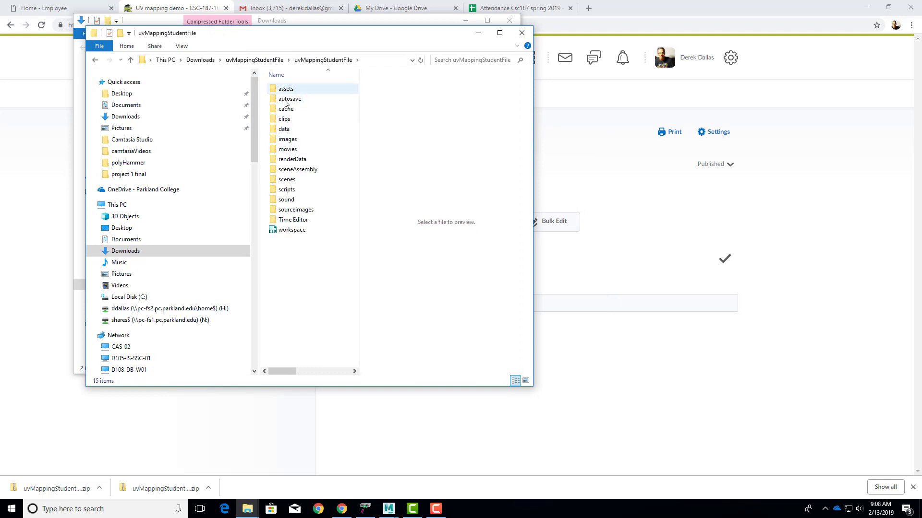
double_click(288, 179)
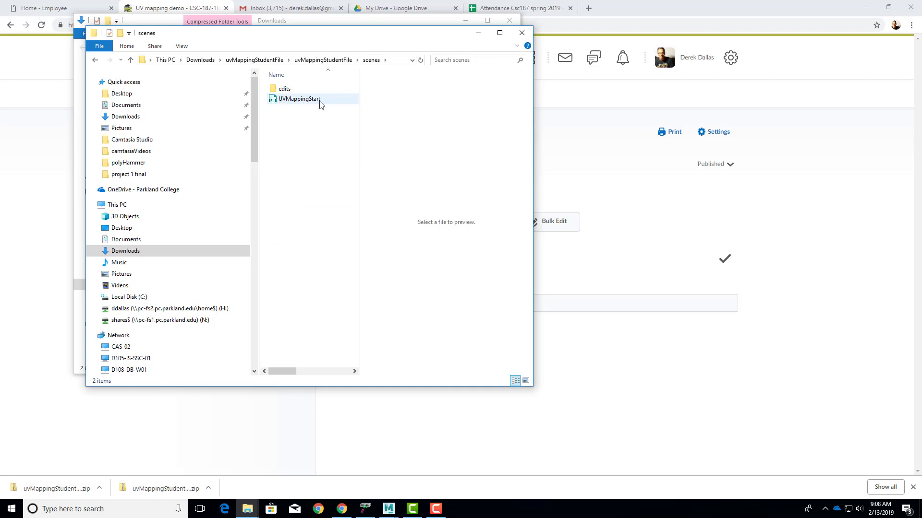
left_click(323, 61)
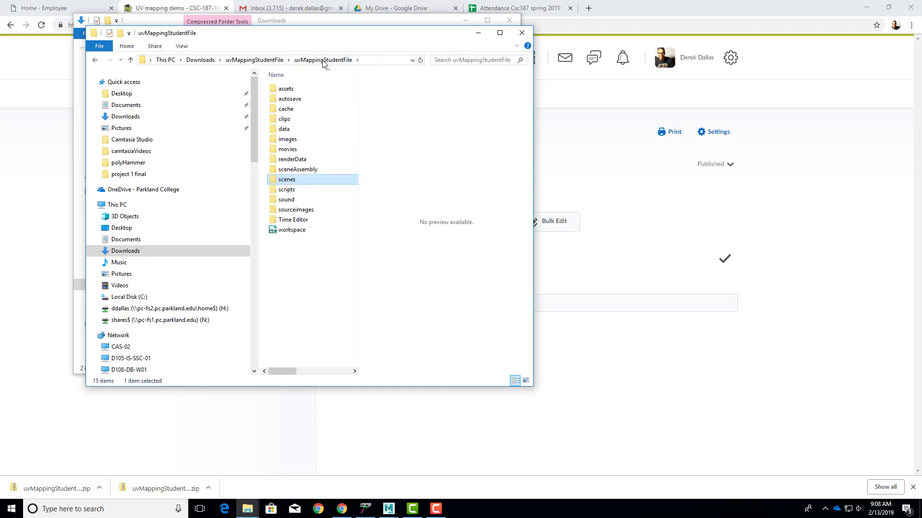
- Preview the texture images in the project's sourceimages folder, from baseballText to Wood_floor_texture_light, and minimize both File Explorer windows
left_click(301, 212)
double_click(301, 213)
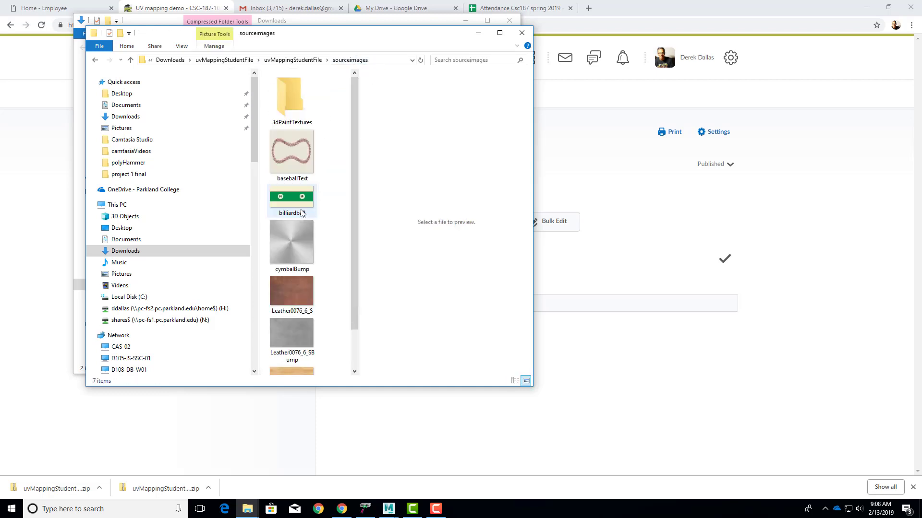
left_click(296, 142)
left_click(292, 197)
left_click(298, 253)
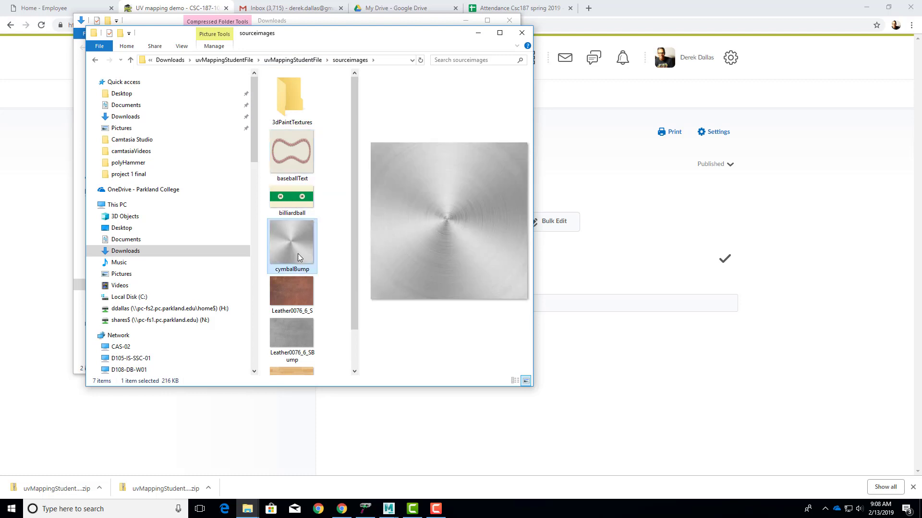
left_click(297, 288)
left_click(295, 338)
scroll(294, 370, "down", 2)
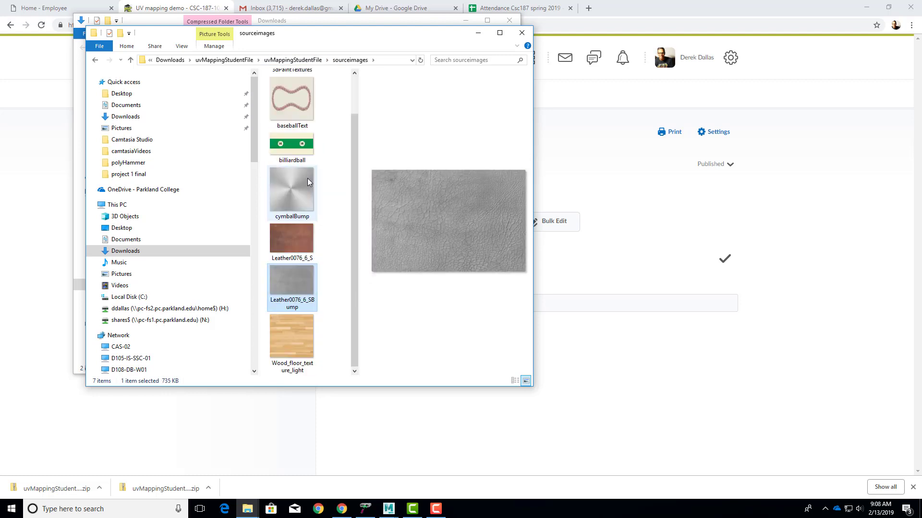
left_click(298, 331)
left_click(289, 287)
left_click(294, 235)
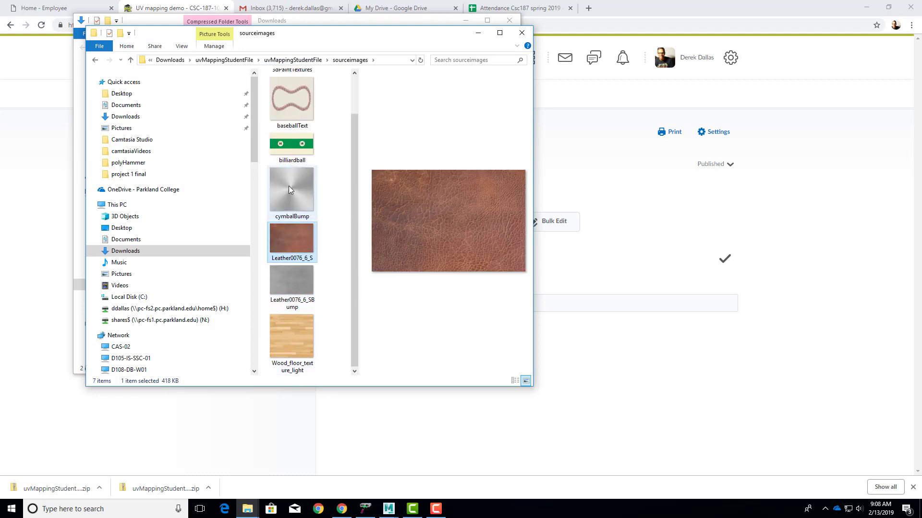
left_click(289, 188)
left_click(293, 144)
left_click(294, 112)
scroll(336, 190, "up", 1)
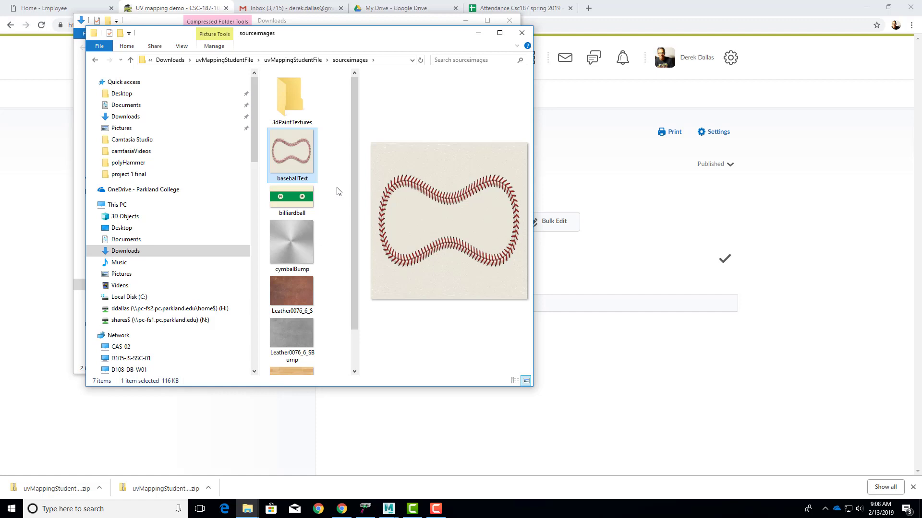
left_click(478, 32)
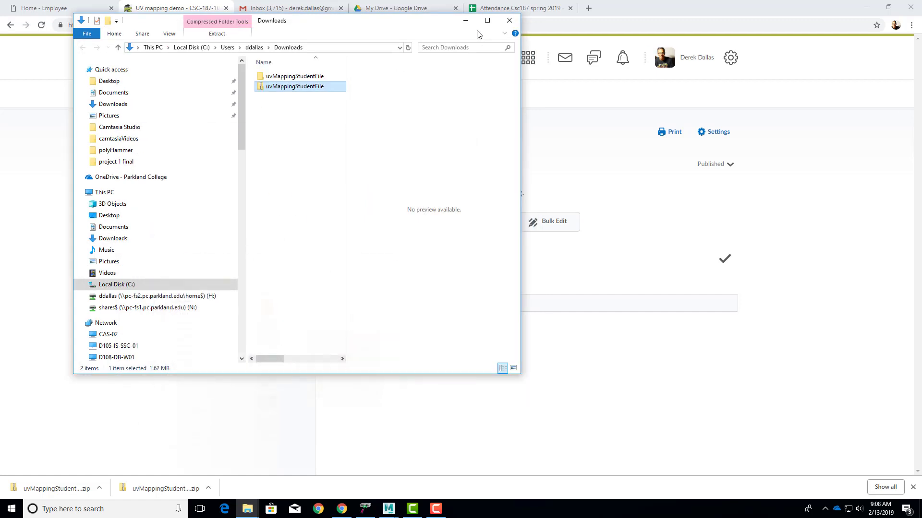
left_click(465, 21)
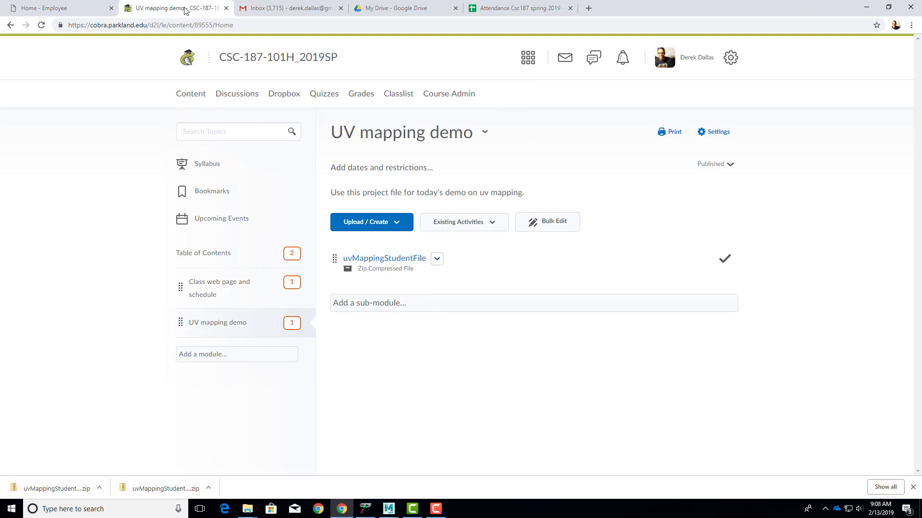
- Open the Dropbox folder "UV mapping: Mac and Cheese box" for editing
left_click(288, 95)
scroll(379, 254, "down", 4)
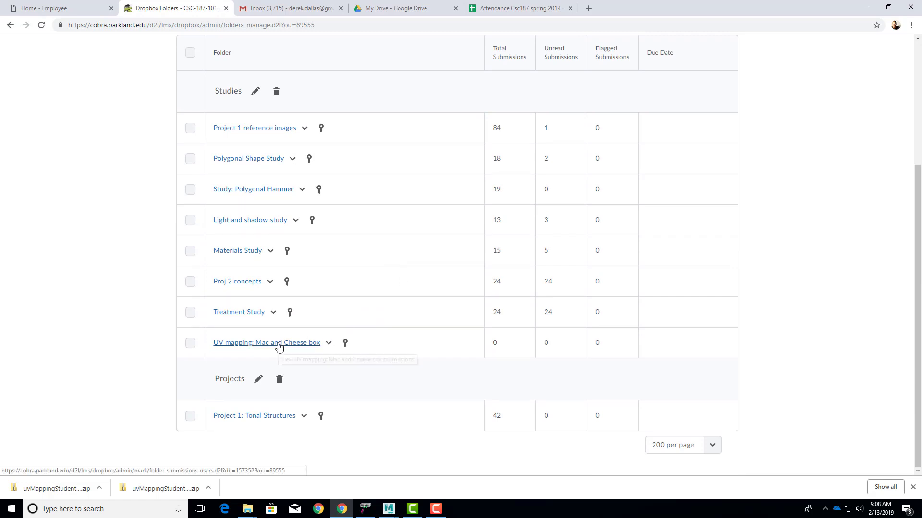
left_click(328, 343)
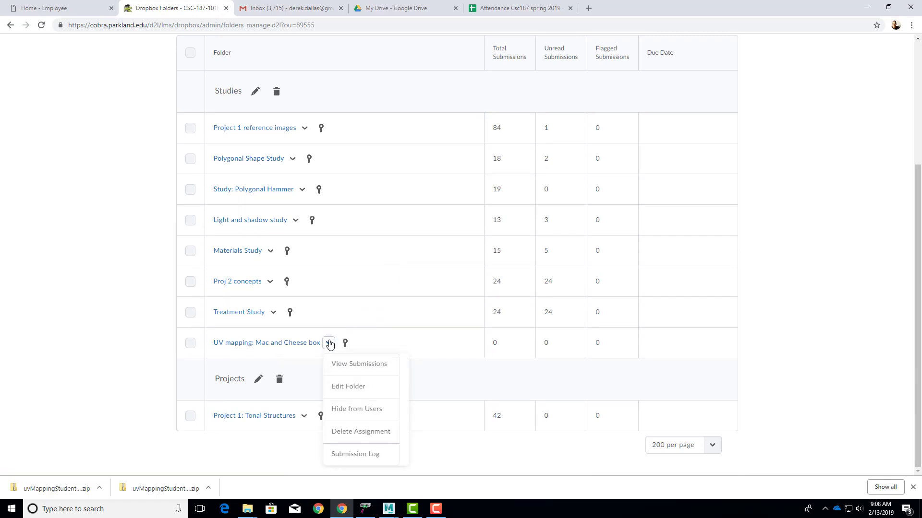
left_click(345, 386)
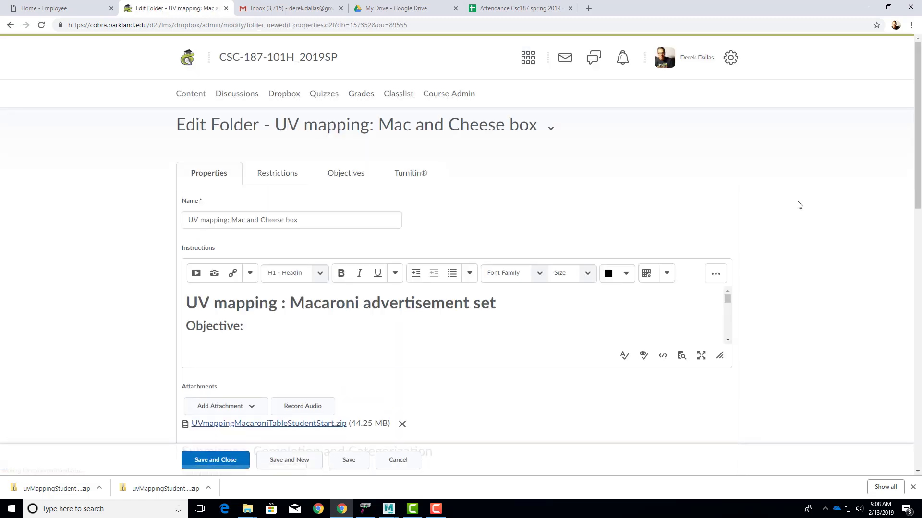
- Enlarge the Instructions editor to show the assignment description and its reference image
left_click_drag(726, 363, 752, 463)
scroll(761, 161, "down", 7)
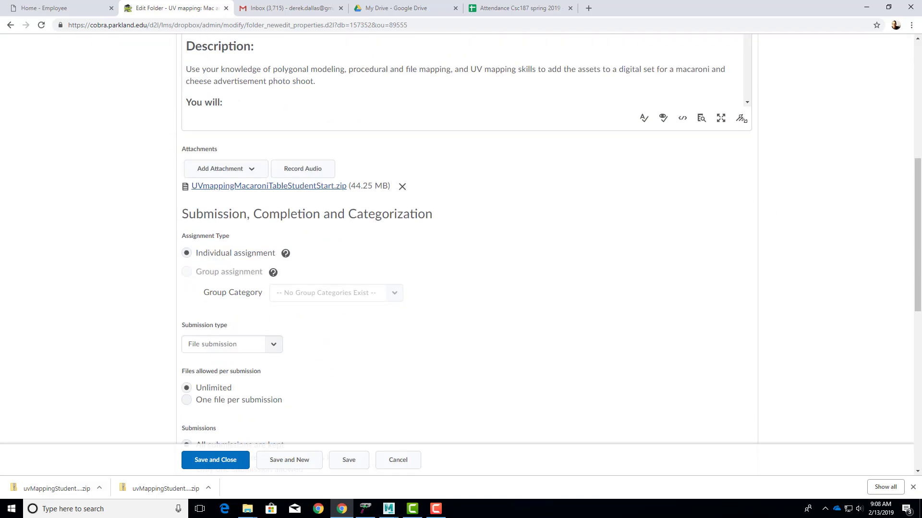
left_click_drag(740, 118, 747, 449)
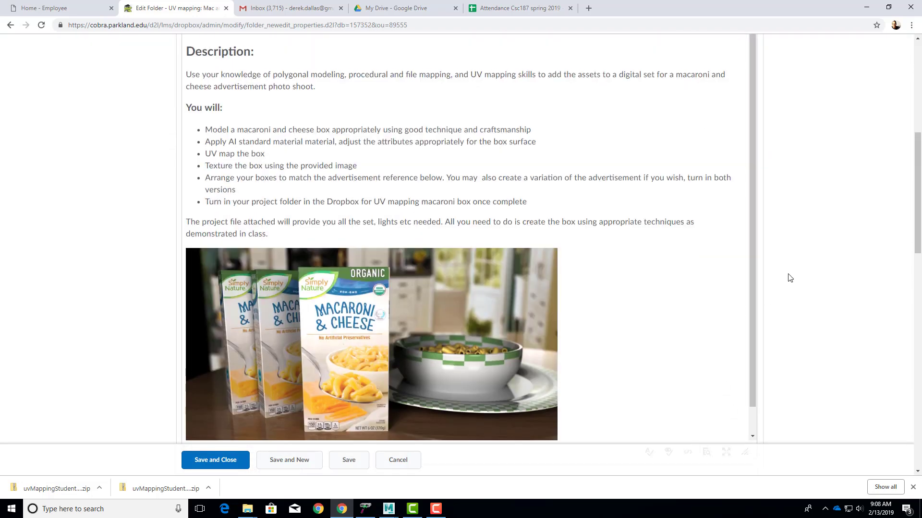
- Review the assignment's objective, task list, macaroni advertisement reference image and attached project zip
scroll(749, 272, "up", 4)
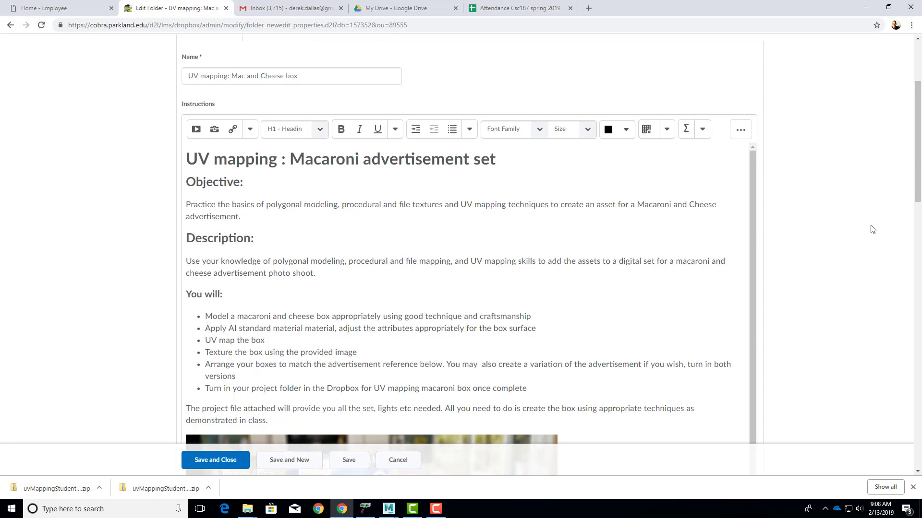
scroll(843, 223, "down", 5)
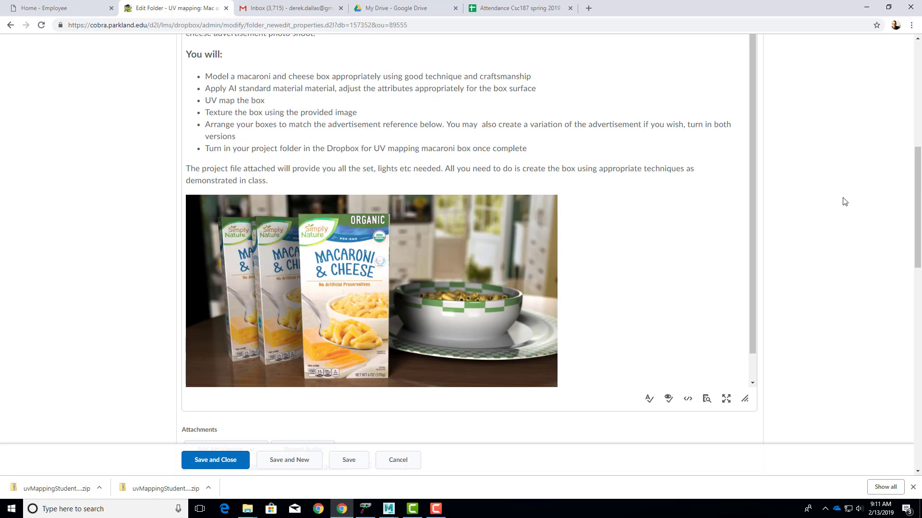
scroll(843, 196, "down", 5)
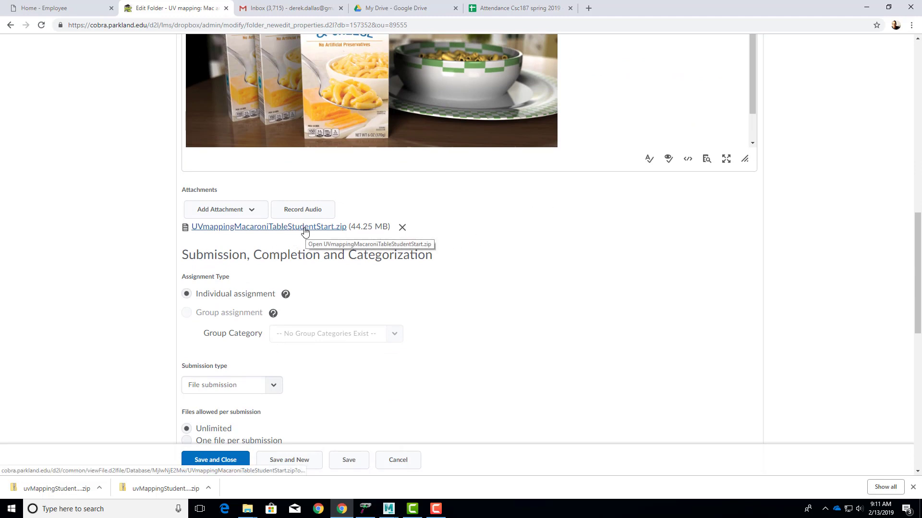
scroll(827, 266, "up", 3)
scroll(826, 267, "up", 1)
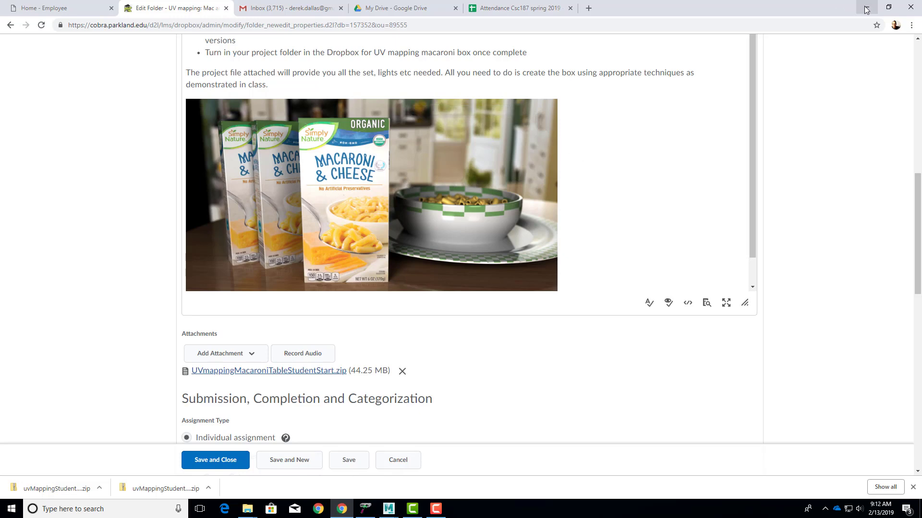
scroll(839, 125, "up", 8)
scroll(276, 162, "up", 2)
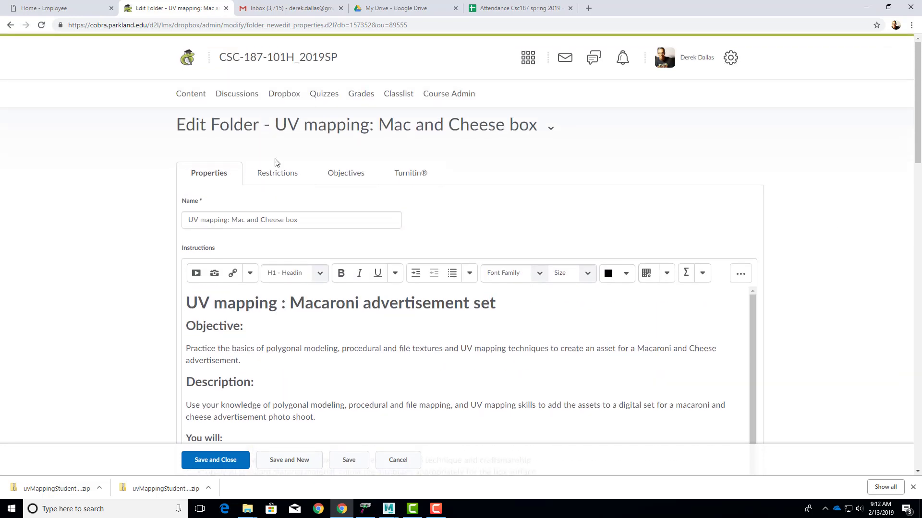
- Return to the course's Content page, minimize the browser and switch to the Downloads window in File Explorer
left_click(191, 94)
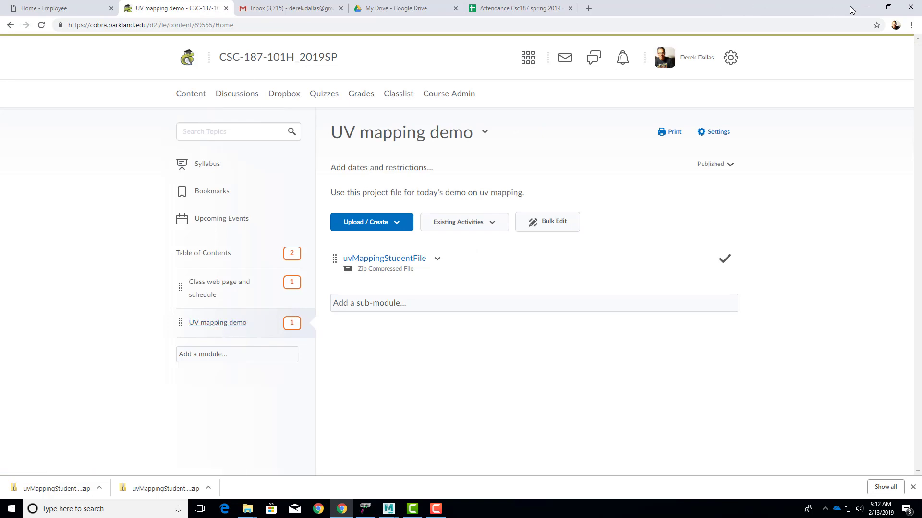
left_click(866, 10)
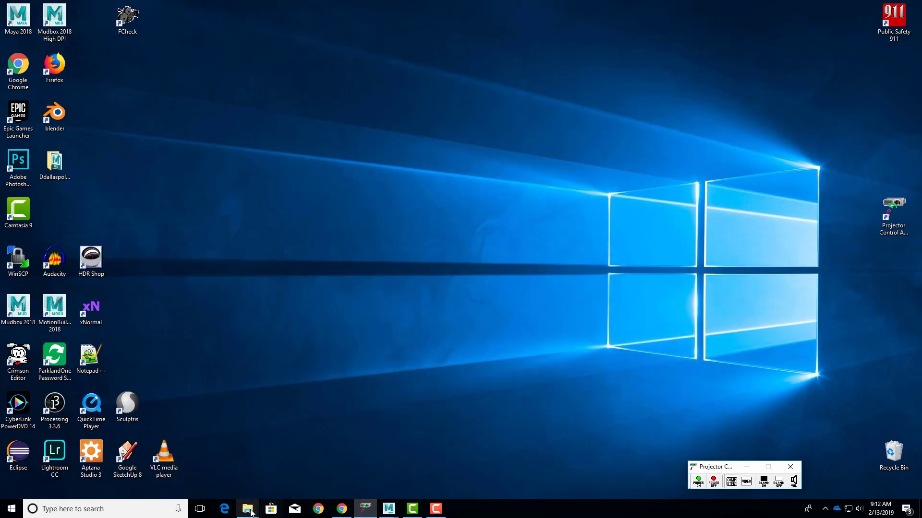
mouse_move(251, 511)
left_click(216, 483)
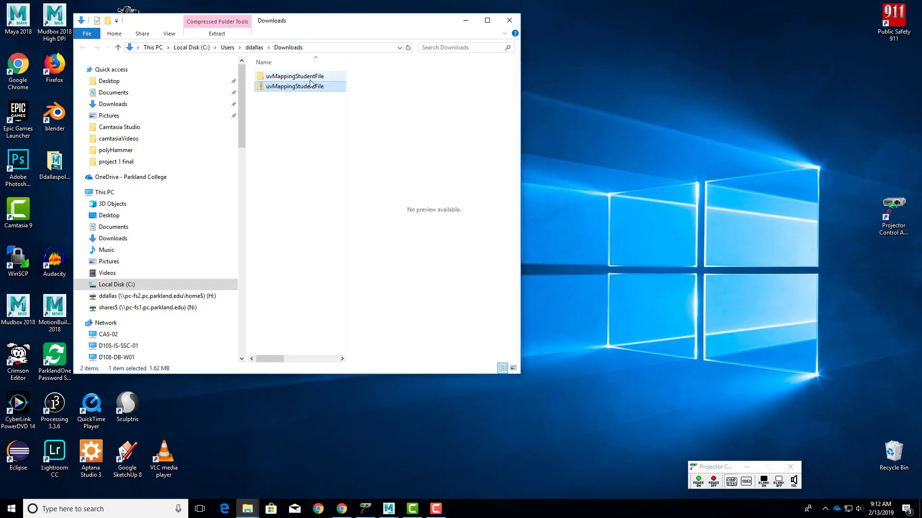
- Check the scenes folder within the inner uvMappingStudentFile project folder, and go back up to the project folder
double_click(291, 76)
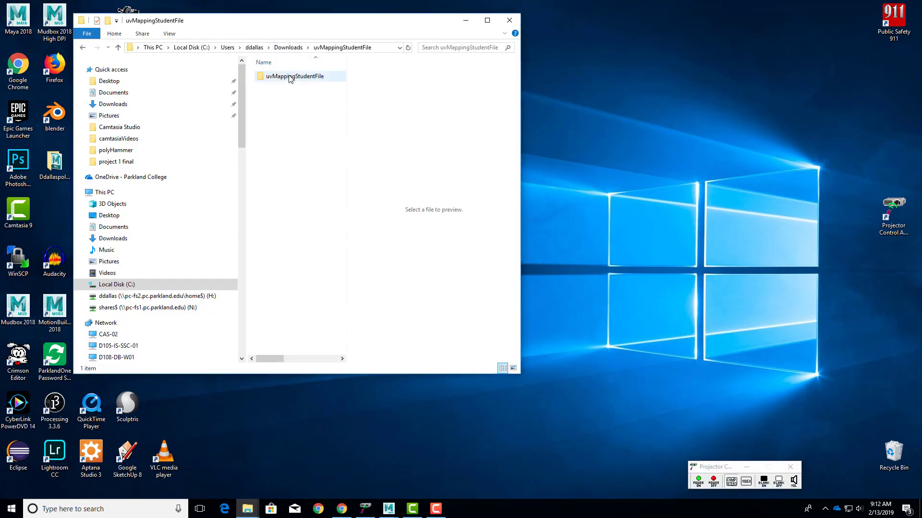
left_click(290, 78)
double_click(290, 77)
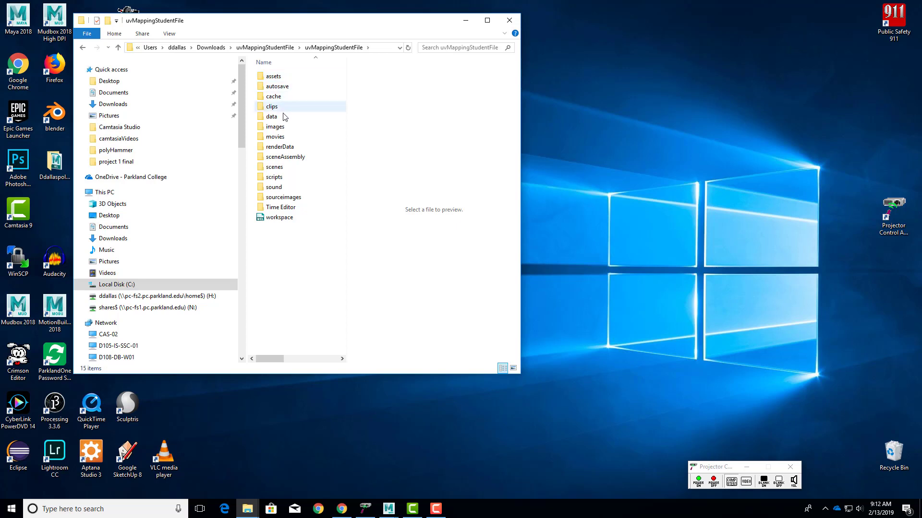
double_click(279, 167)
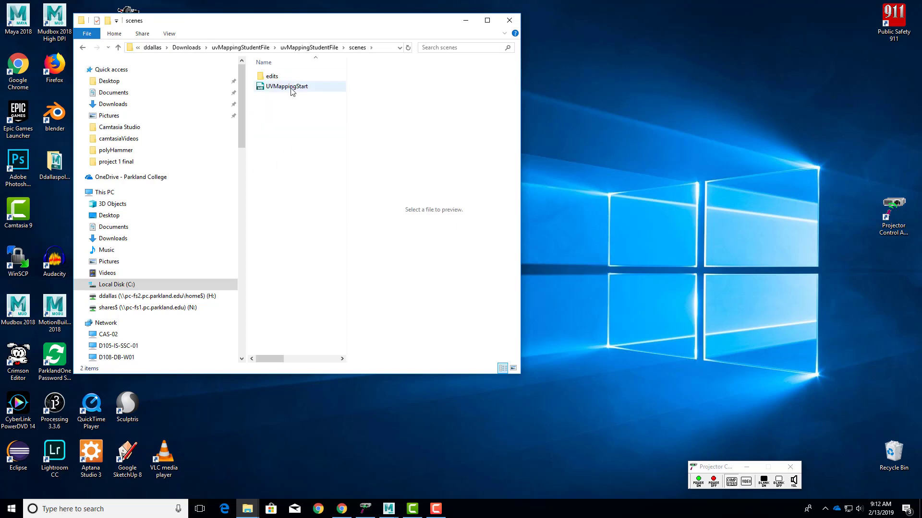
left_click(310, 48)
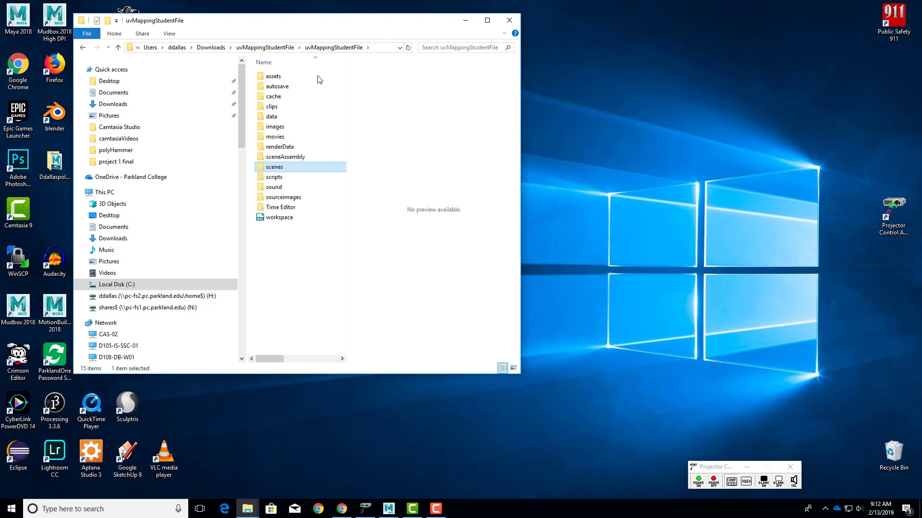
- Open the project's sourceimages folder and preview the baseballText image
double_click(284, 198)
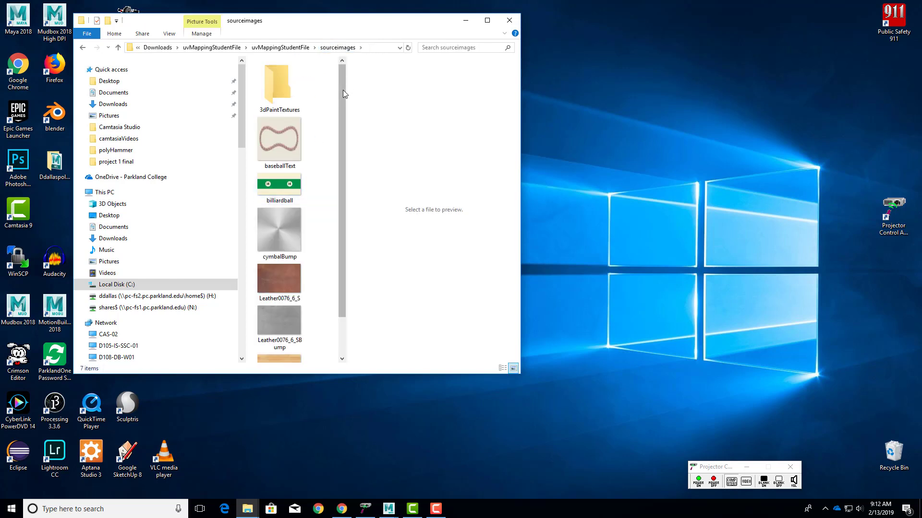
mouse_move(342, 91)
left_mouse_down()
mouse_move(338, 163)
mouse_move(336, 97)
left_mouse_up()
left_click(270, 116)
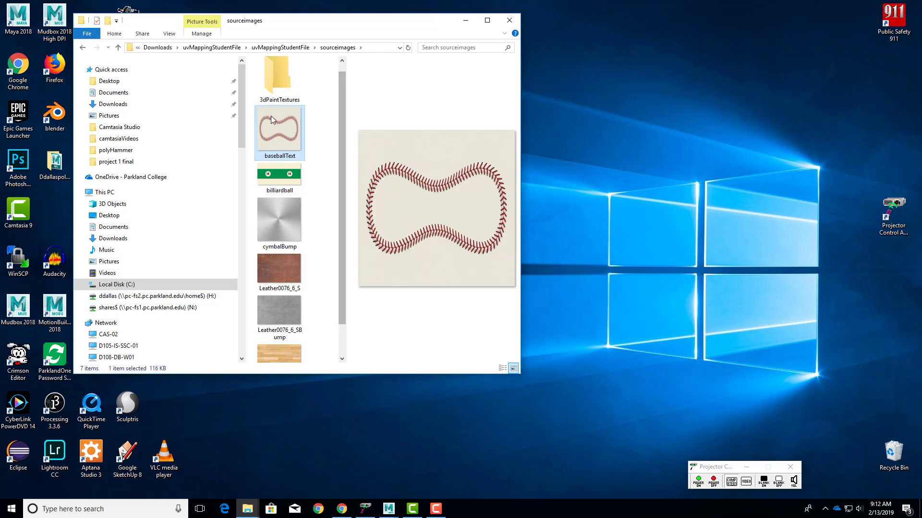
- Preview the billiardball, cymbalBump, Leather0076_6_S, Leather0076_6_SBump and Wood_floor_texture_light images in sourceimages, and move the window slightly
left_click(278, 177)
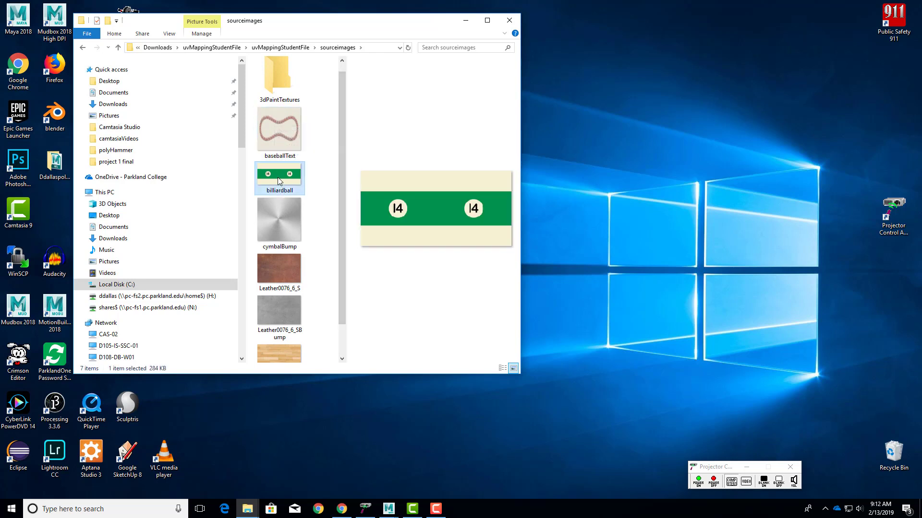
left_click(273, 226)
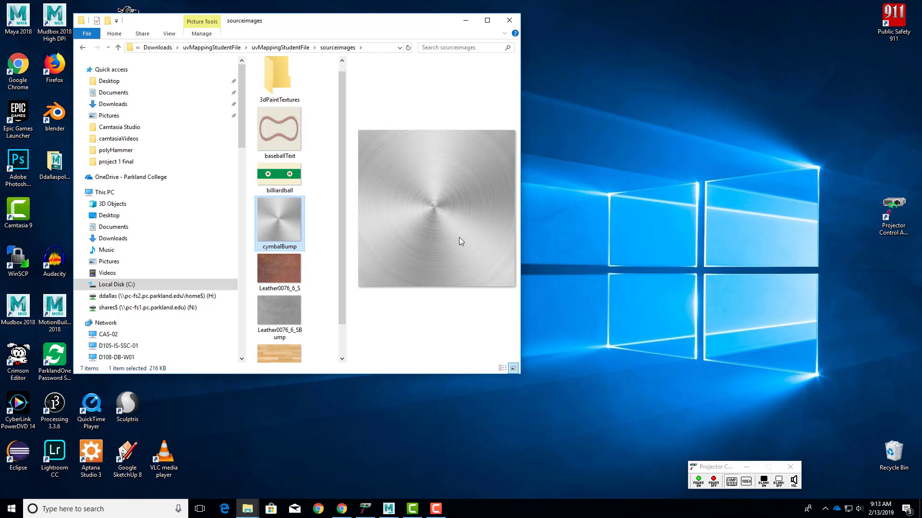
left_click(272, 272)
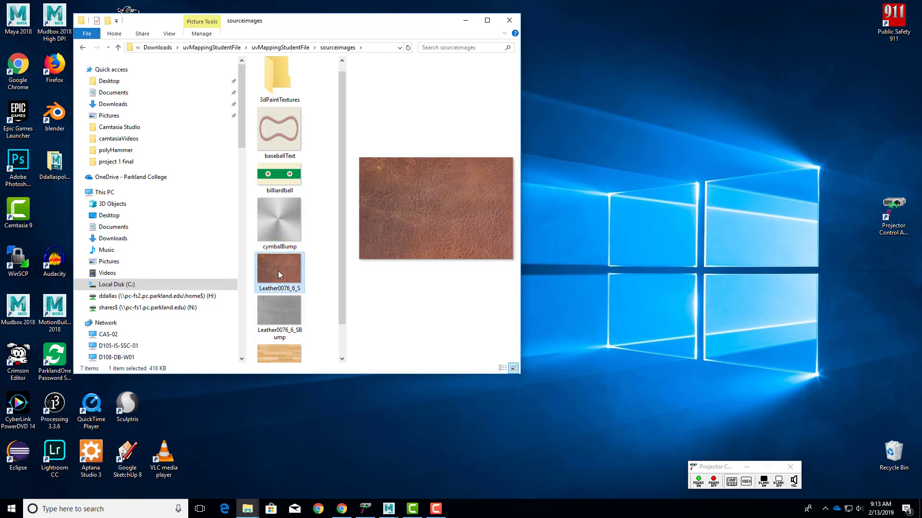
left_click(281, 312)
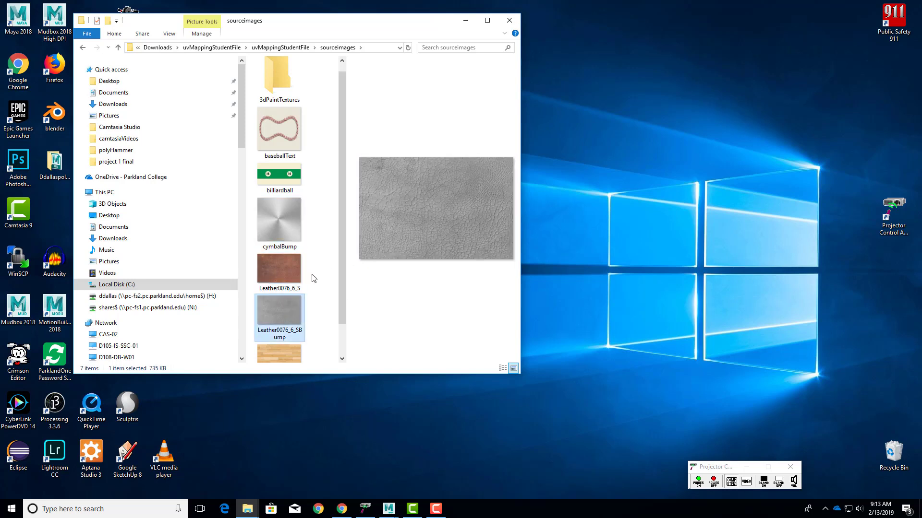
scroll(321, 272, "down", 2)
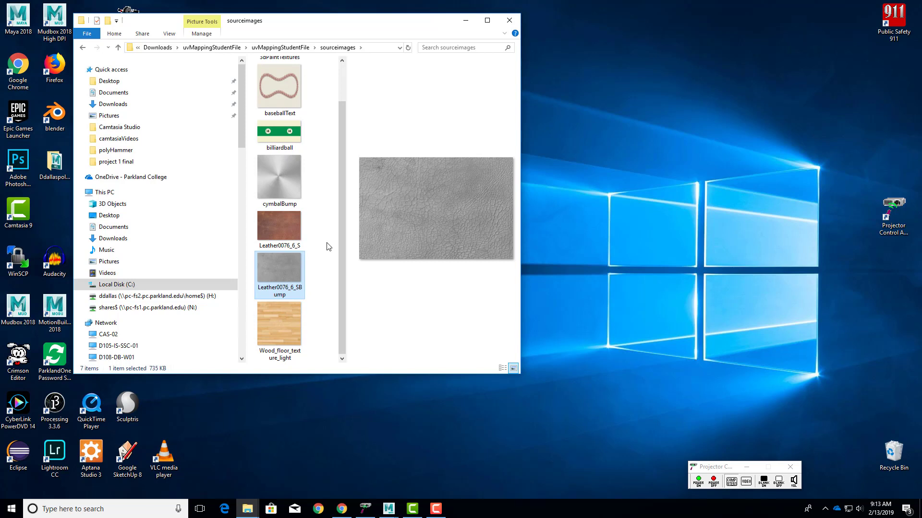
left_click(292, 316)
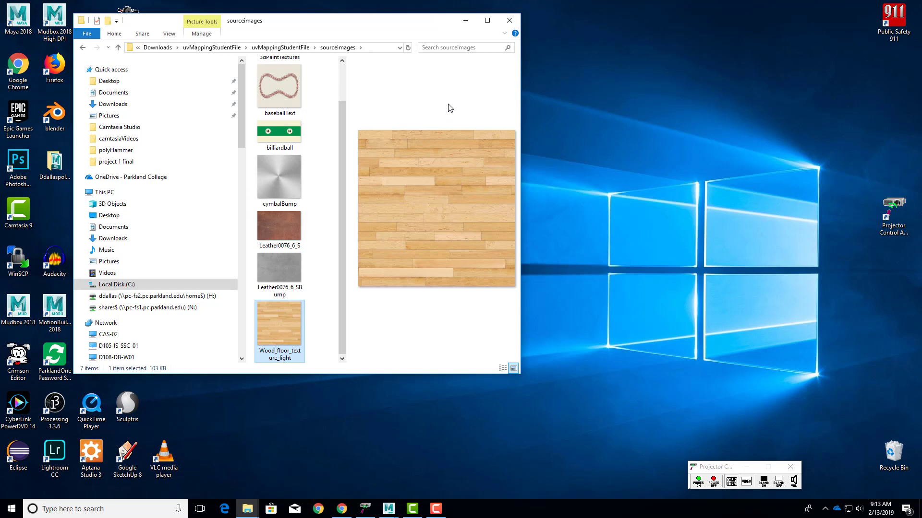
scroll(340, 159, "up", 2)
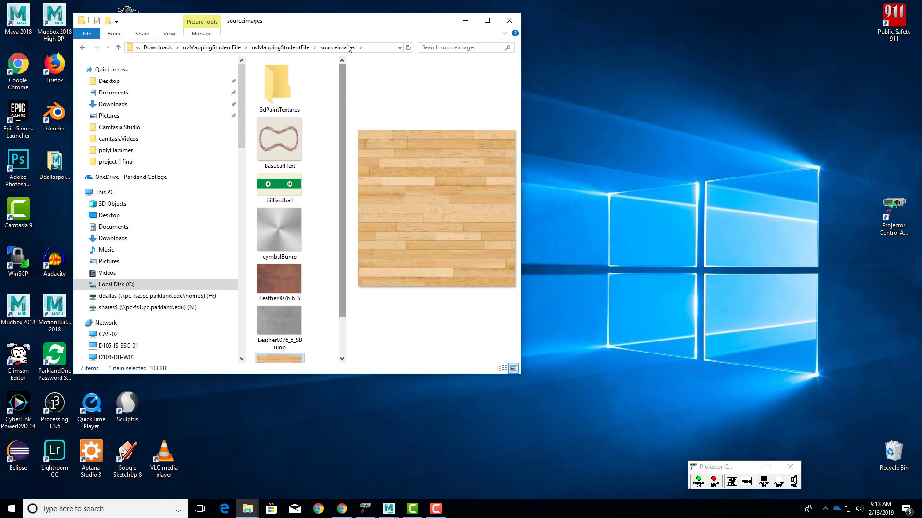
left_click_drag(342, 28, 370, 33)
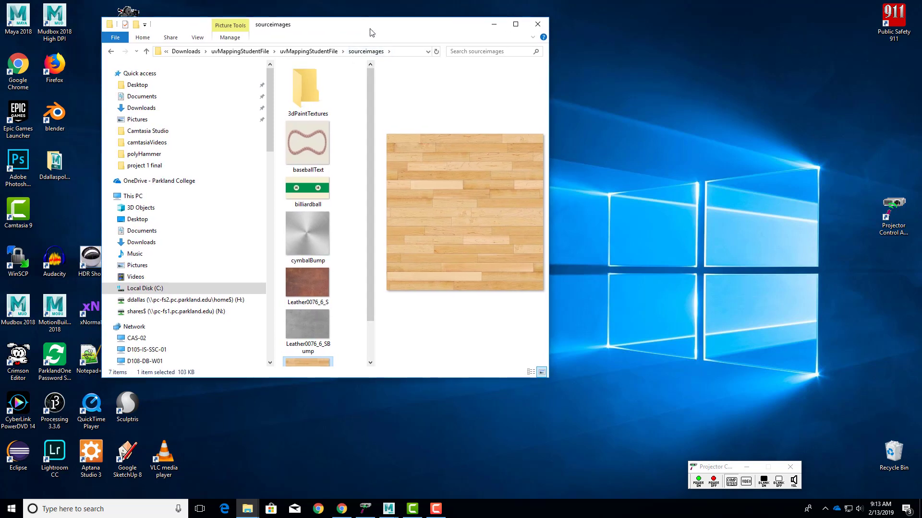
- Open the textures folder inside the pictures folder of OneDrive - Parkland College
left_click(171, 182)
scroll(319, 184, "down", 5)
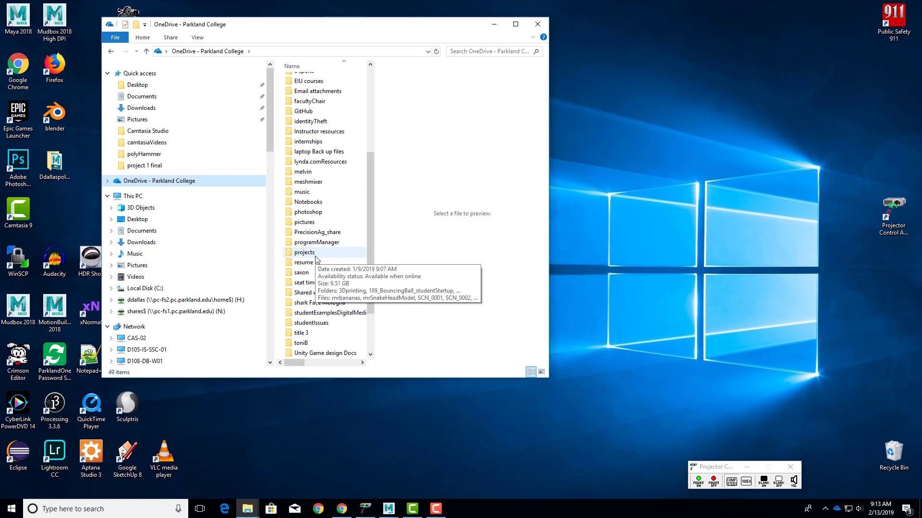
double_click(306, 222)
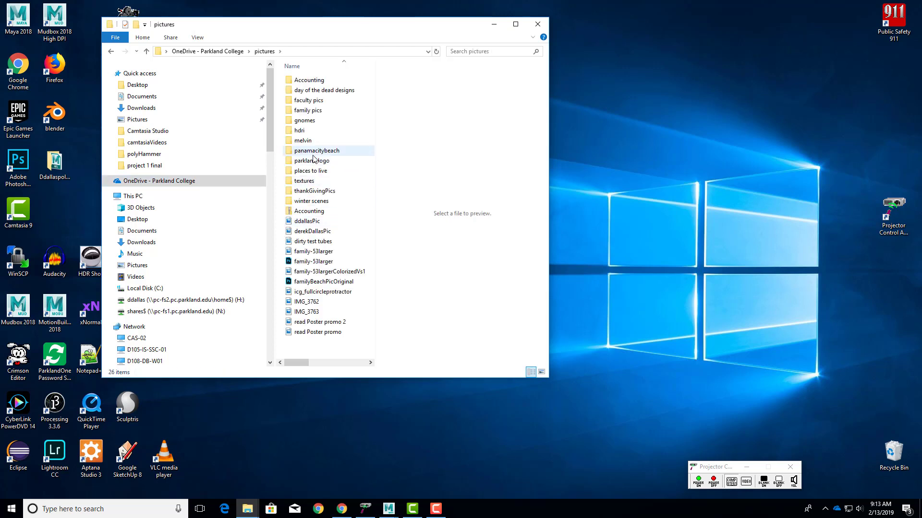
double_click(304, 181)
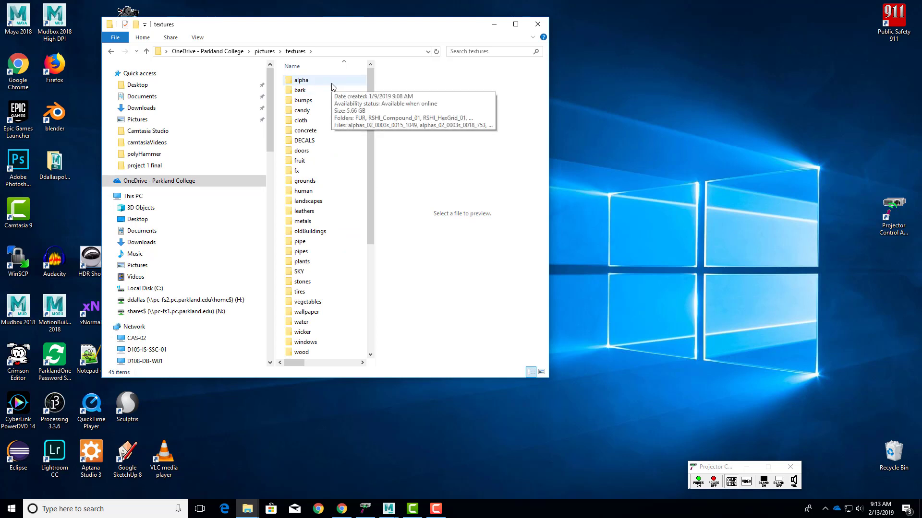
- Check the images in the concrete texture folder, go back up to pictures and reopen the textures folder
double_click(307, 130)
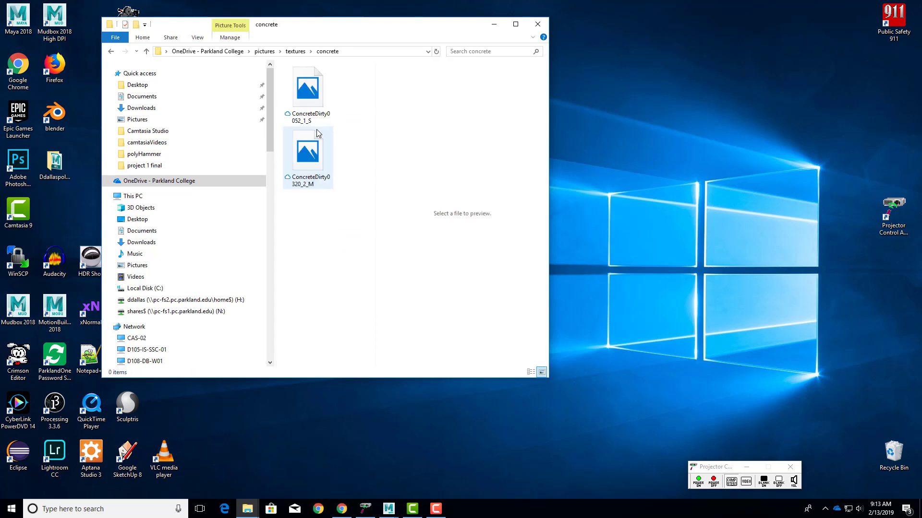
left_click(308, 92)
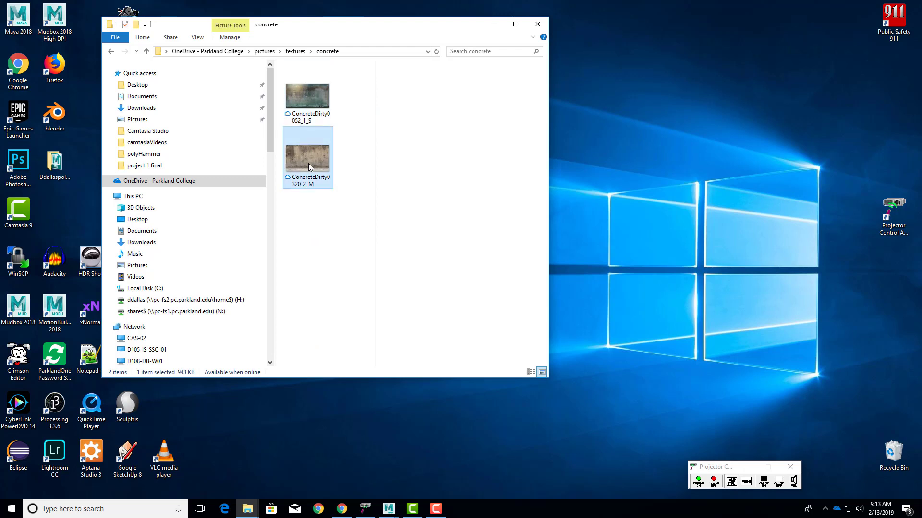
left_click(295, 51)
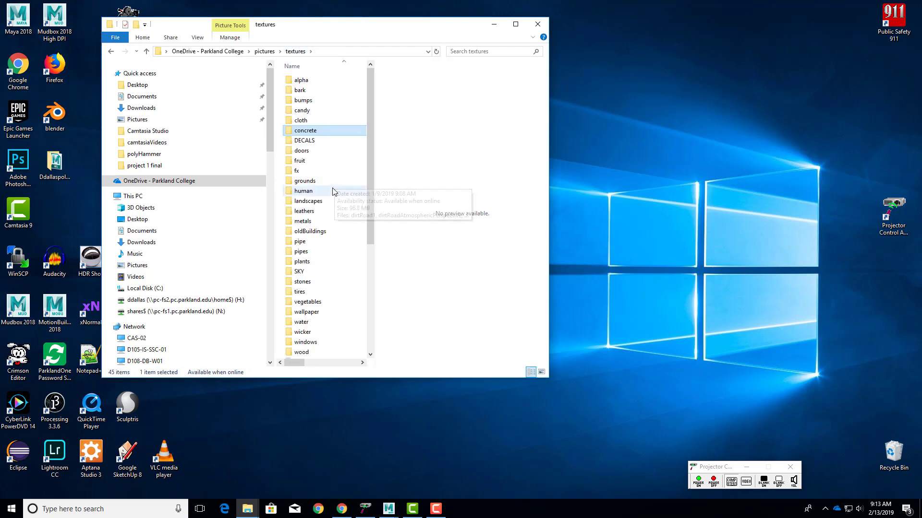
left_click(264, 51)
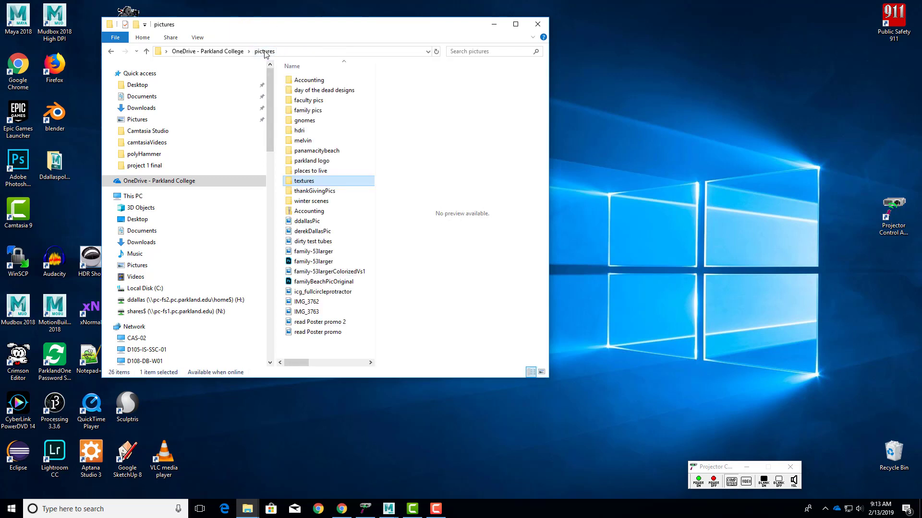
double_click(305, 182)
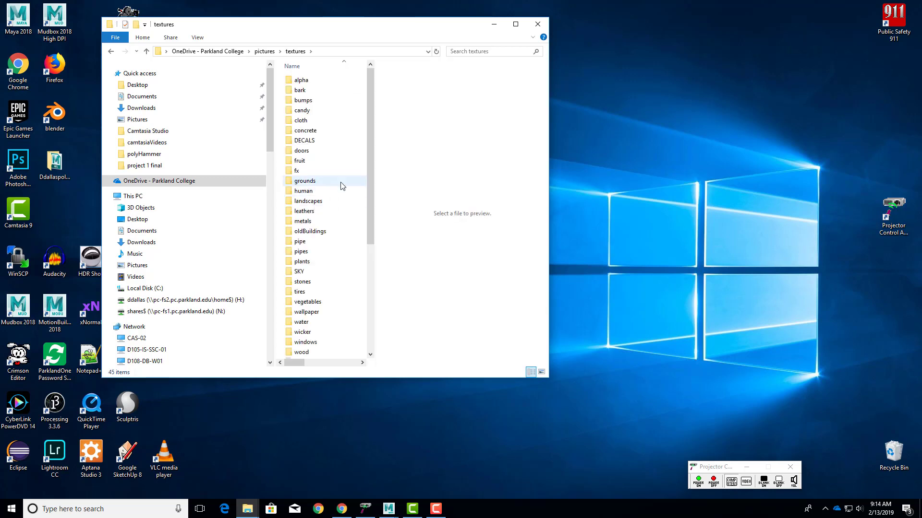
- Check the wankaLikeDor image in the doors texture folder and return to the textures folder
double_click(302, 150)
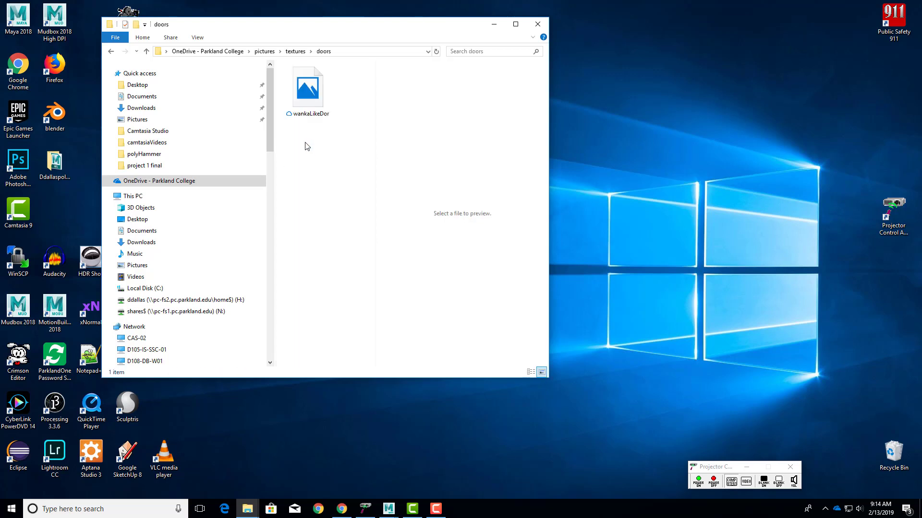
left_click(306, 86)
left_click(295, 51)
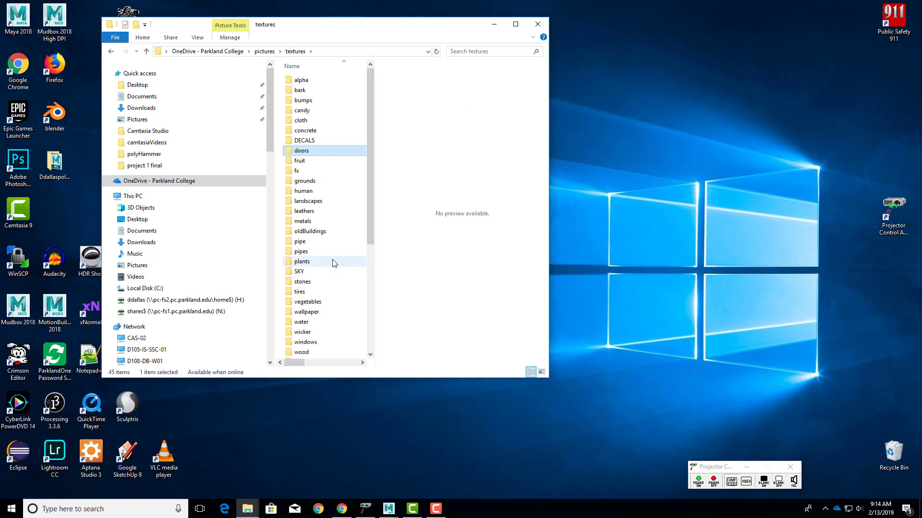
- Preview solidified_lava_rocks_0506 and the first hexagonal pavement image in the stones folder, and return to the textures folder
double_click(307, 282)
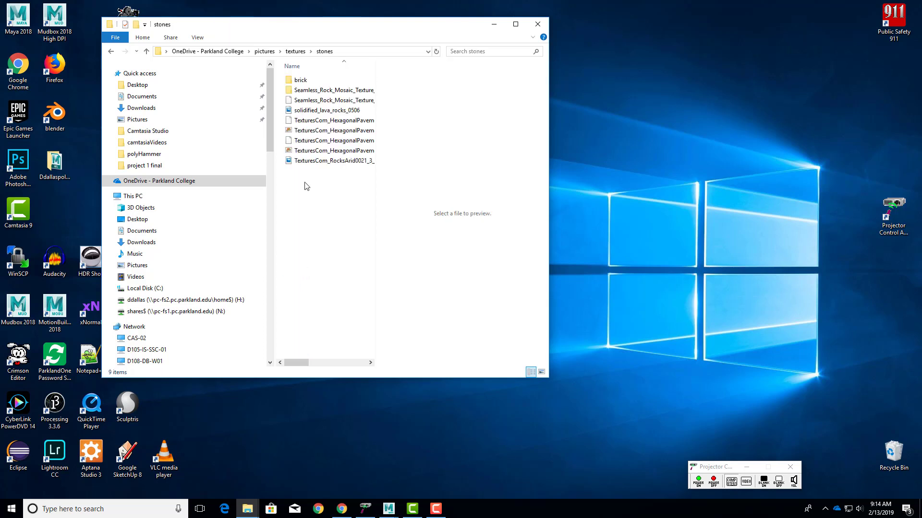
left_click(310, 100)
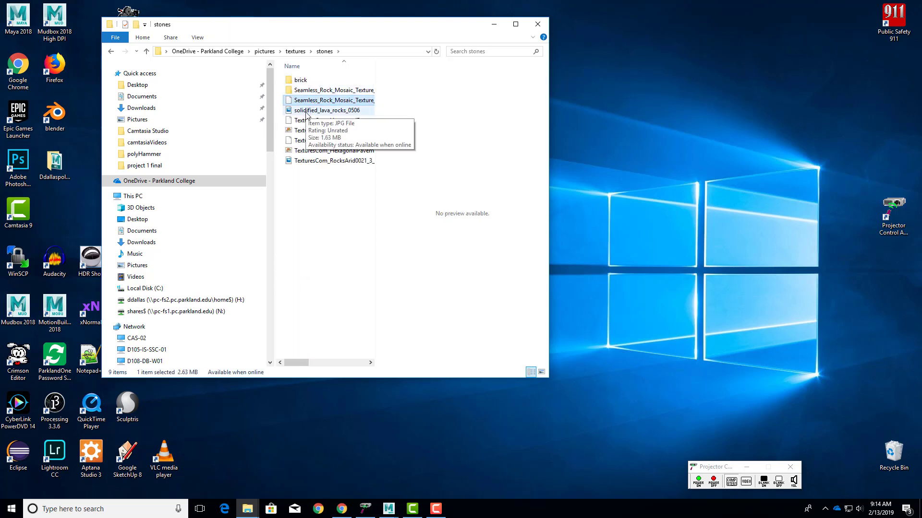
left_click(307, 111)
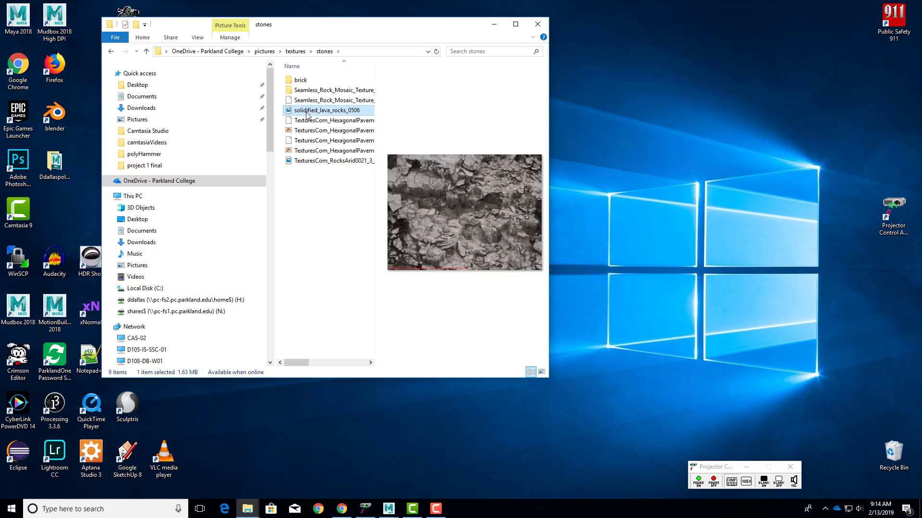
left_click(315, 132)
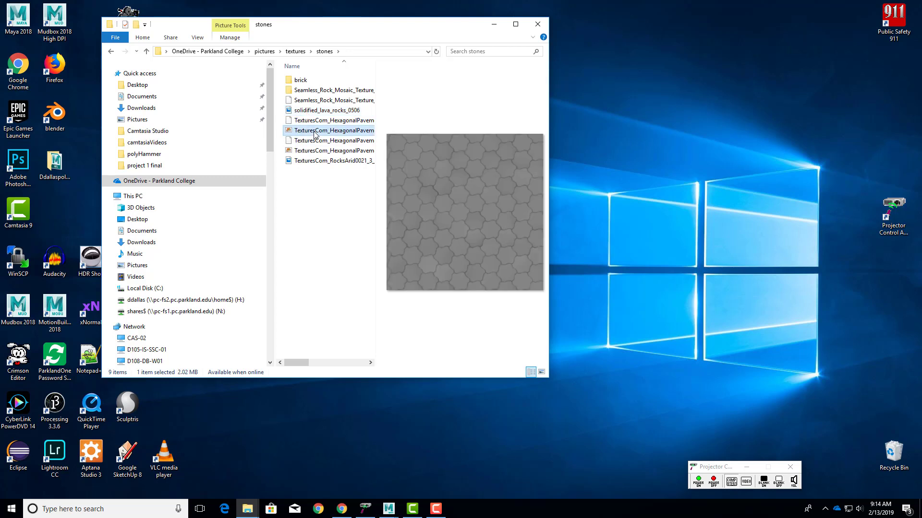
left_click(295, 51)
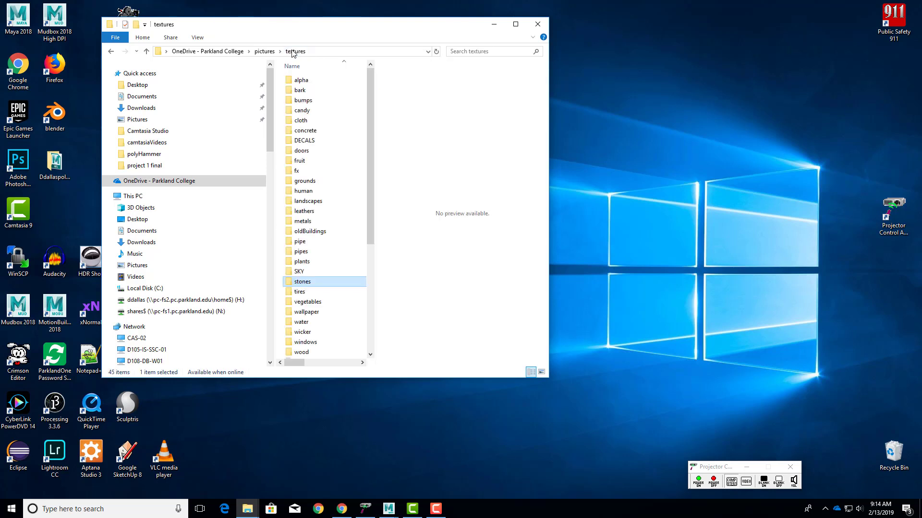
- Go back up to OneDrive - Parkland College, open the CSC187 folder within csc 187, and minimize the File Explorer window
left_click(263, 52)
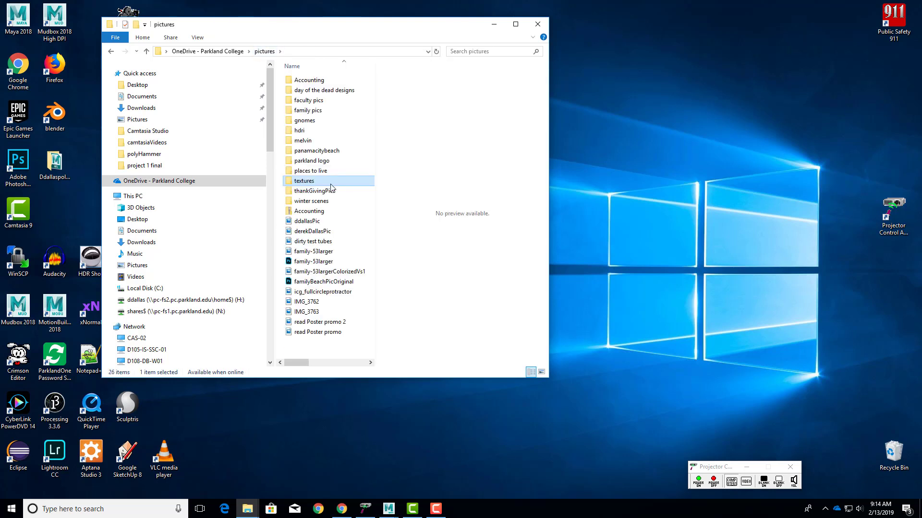
left_click(233, 53)
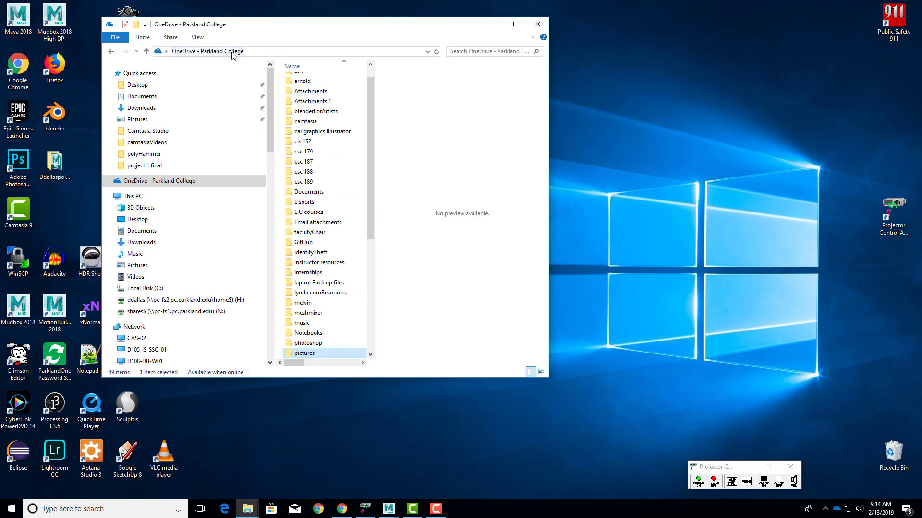
double_click(310, 161)
double_click(304, 79)
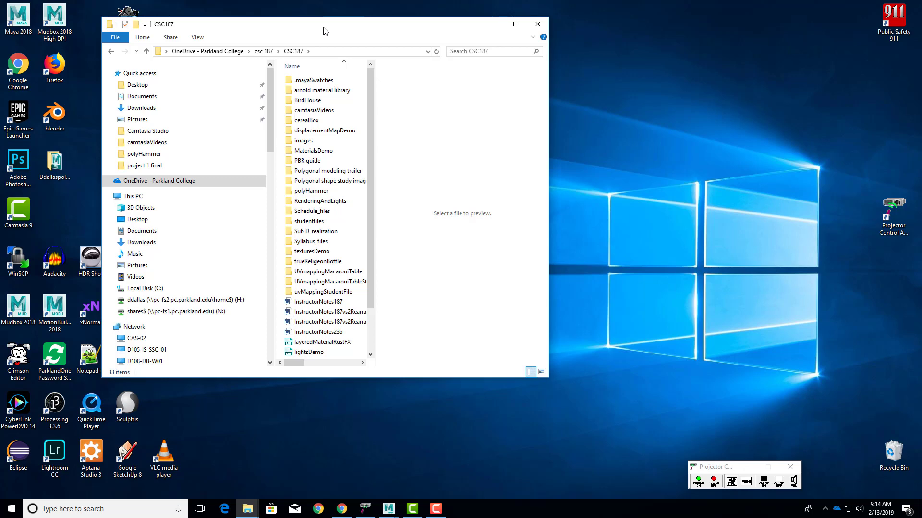
left_click(493, 24)
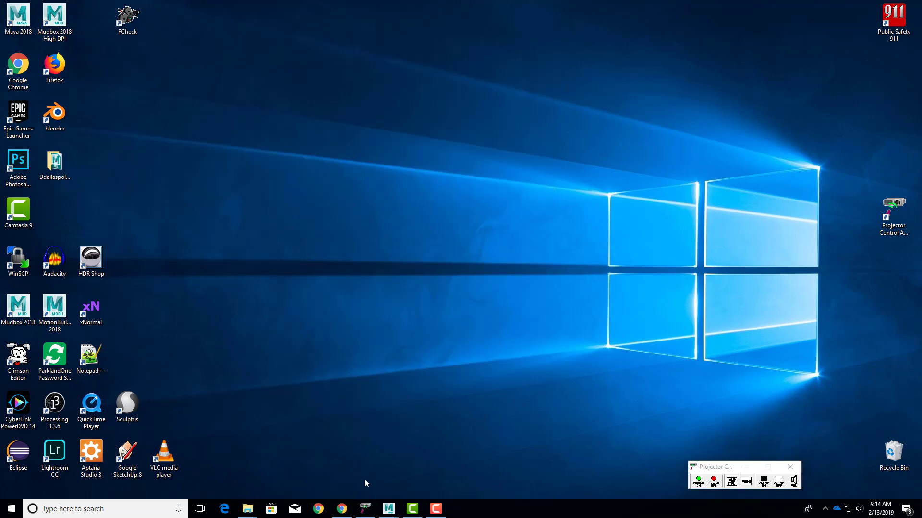
- Switch to Maya 2018 and close the Hypershade window to reveal the empty perspective view
mouse_move(389, 508)
left_click(411, 470)
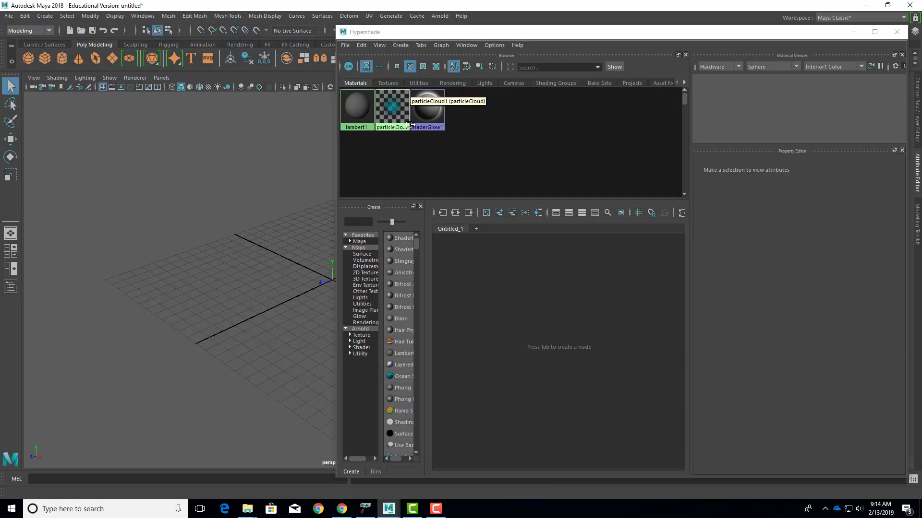
left_click(895, 31)
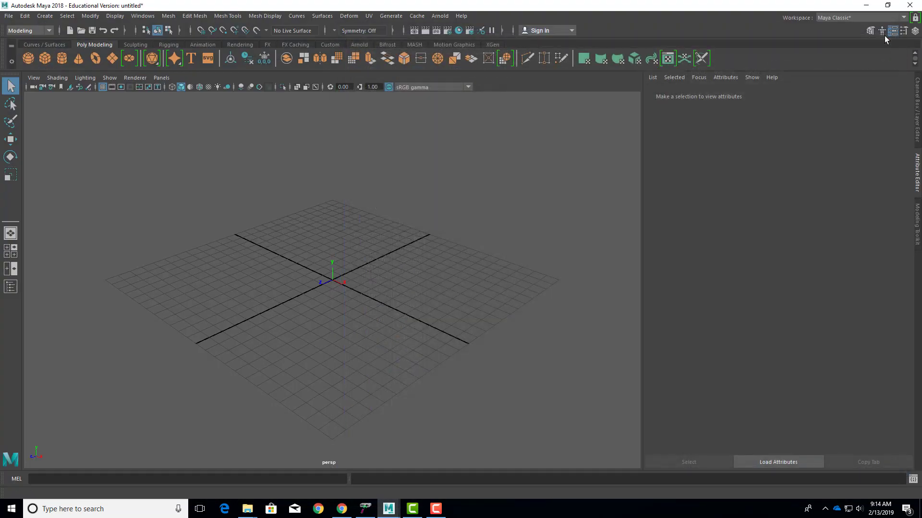
left_click(447, 187)
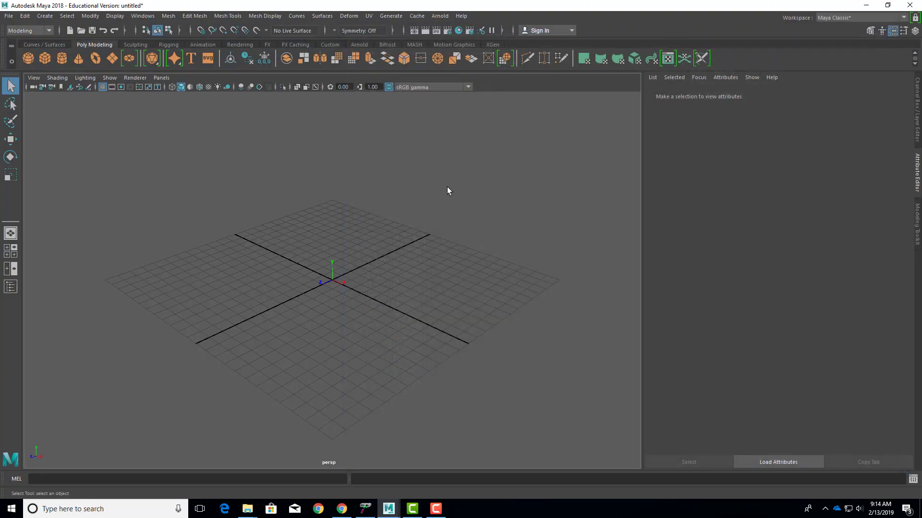
left_click(436, 509)
left_click(436, 509)
- Set the Maya project to the inner uvMappingStudentFile folder within Downloads\uvMappingStudentFile
left_click(9, 16)
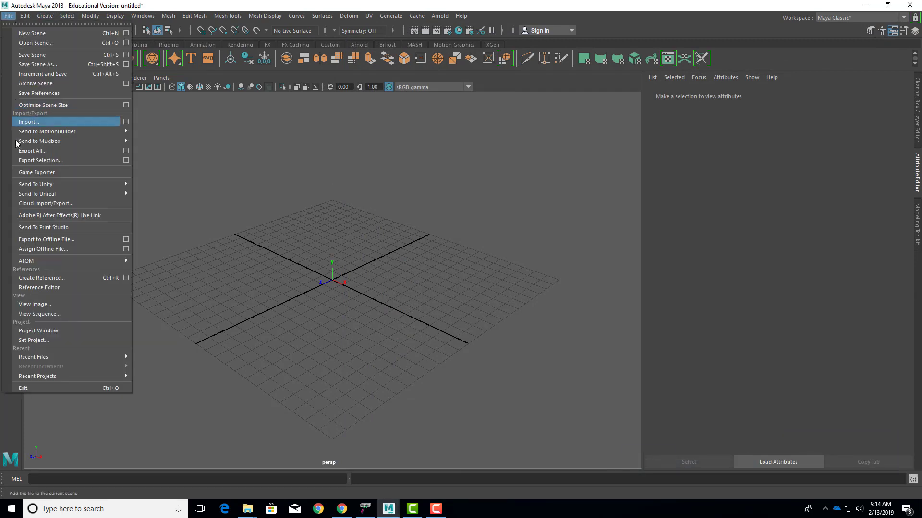
left_click(33, 339)
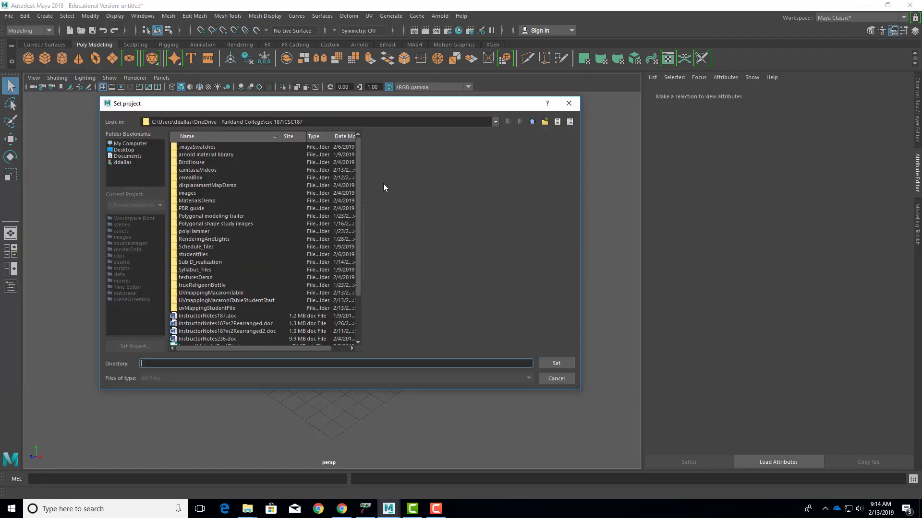
left_click(137, 157)
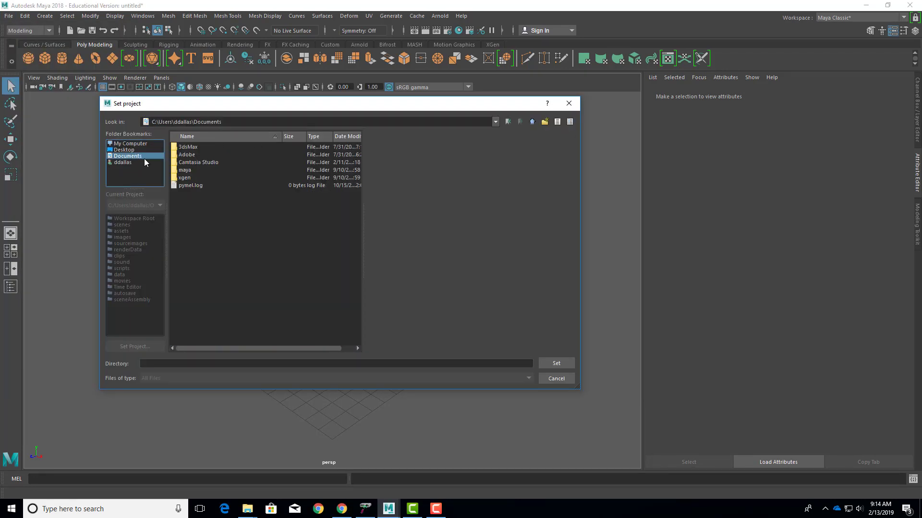
left_click(141, 144)
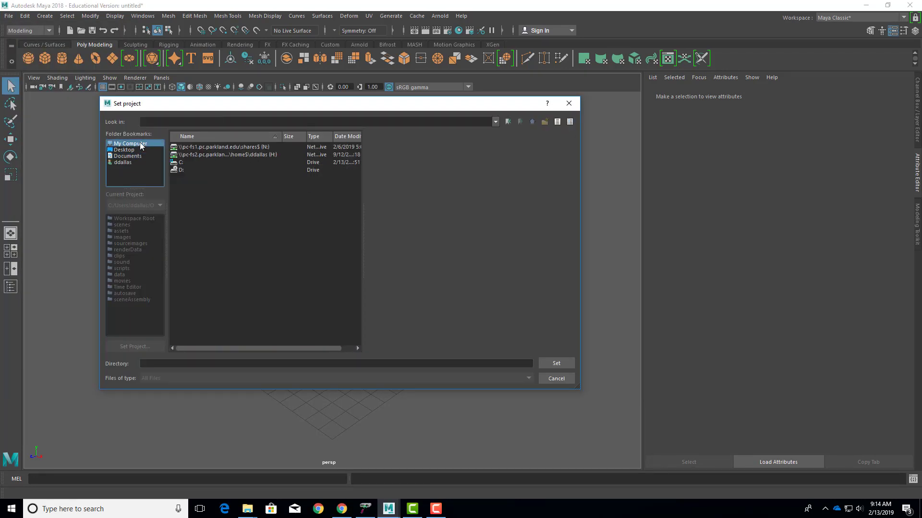
left_click(122, 163)
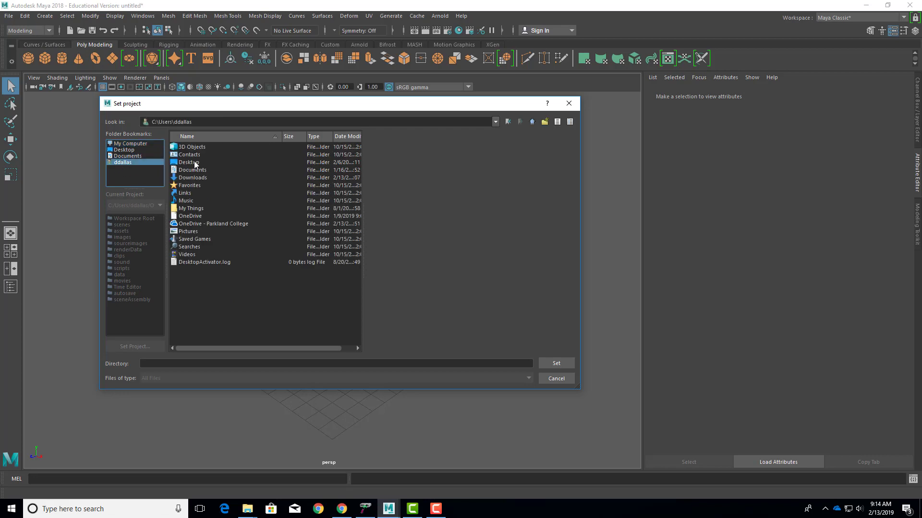
double_click(196, 177)
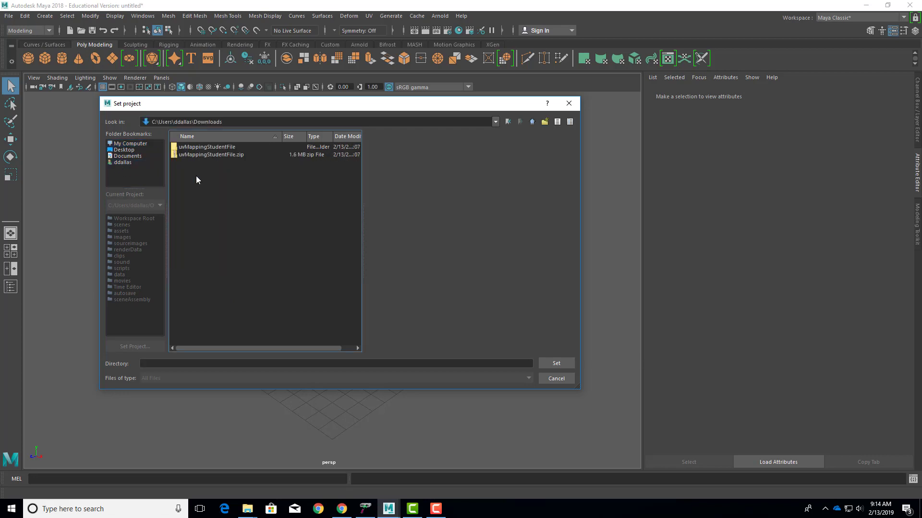
left_click(197, 146)
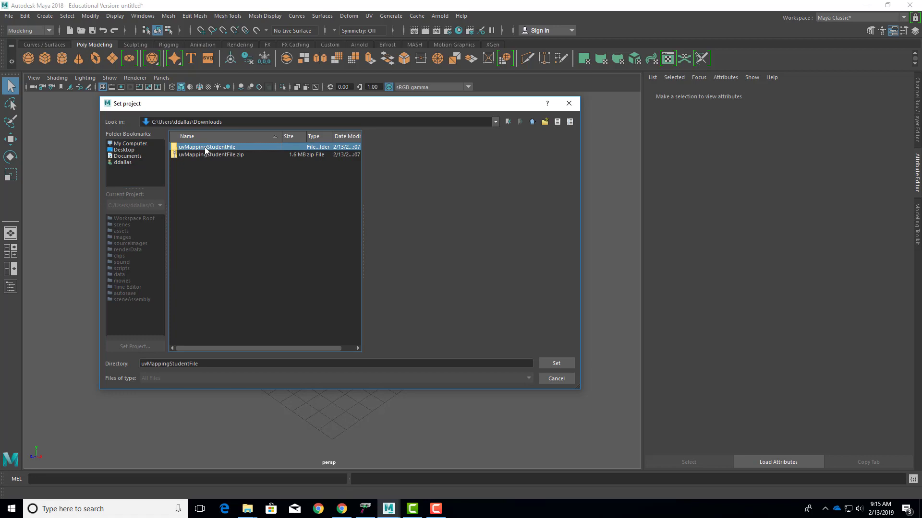
double_click(204, 147)
left_click(205, 147)
left_click(557, 363)
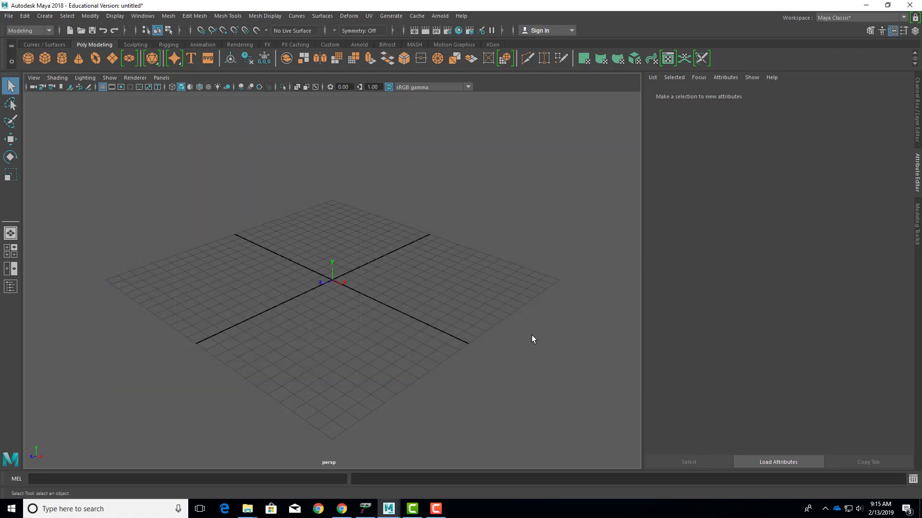
- Open the UVMappingStart.mb scene from the project's scenes folder without saving the untitled scene
left_click(80, 30)
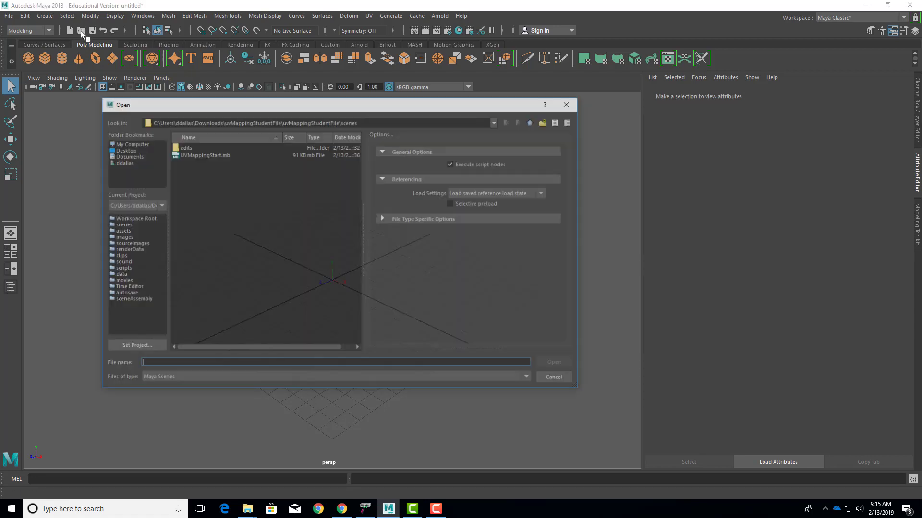
left_click(202, 154)
left_click(554, 365)
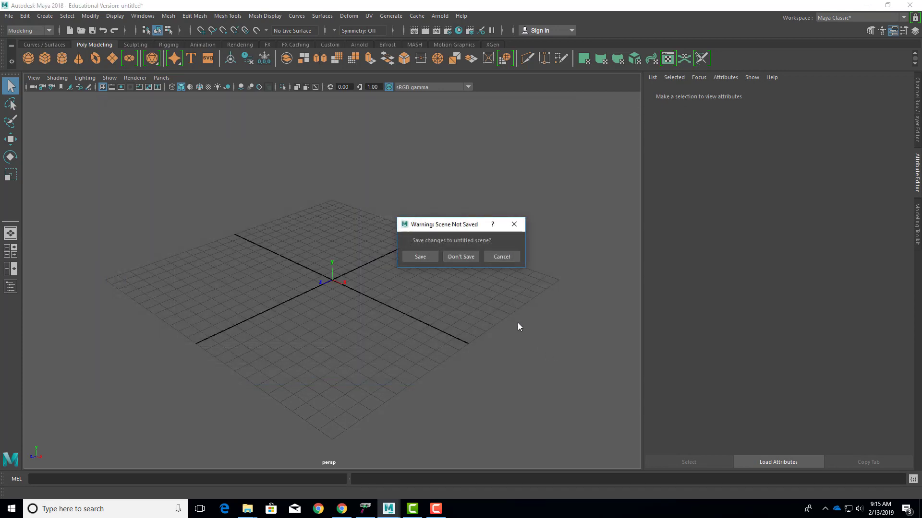
left_click(459, 257)
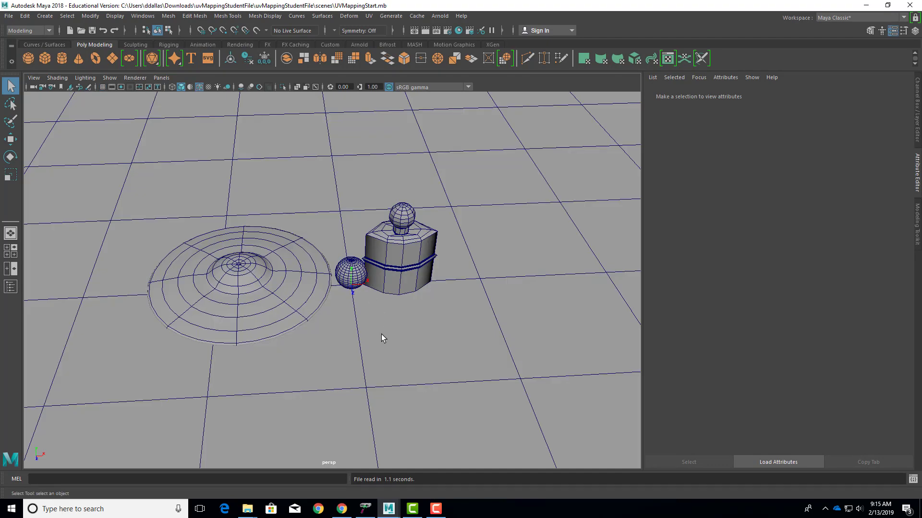
- Select the cologne bottle, display the Channel Box and Layer Editor, and clear the selection
left_click_drag(381, 334, 401, 303, "alt")
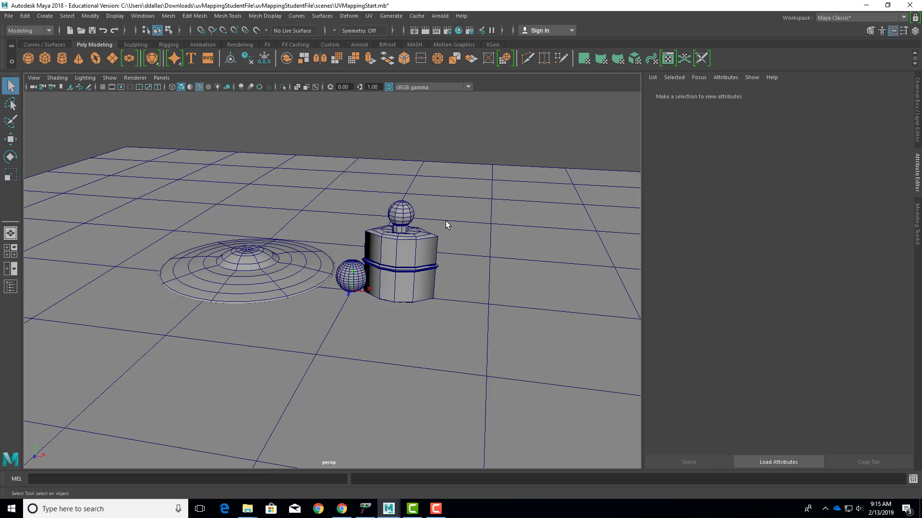
left_click(412, 260)
left_click(916, 100)
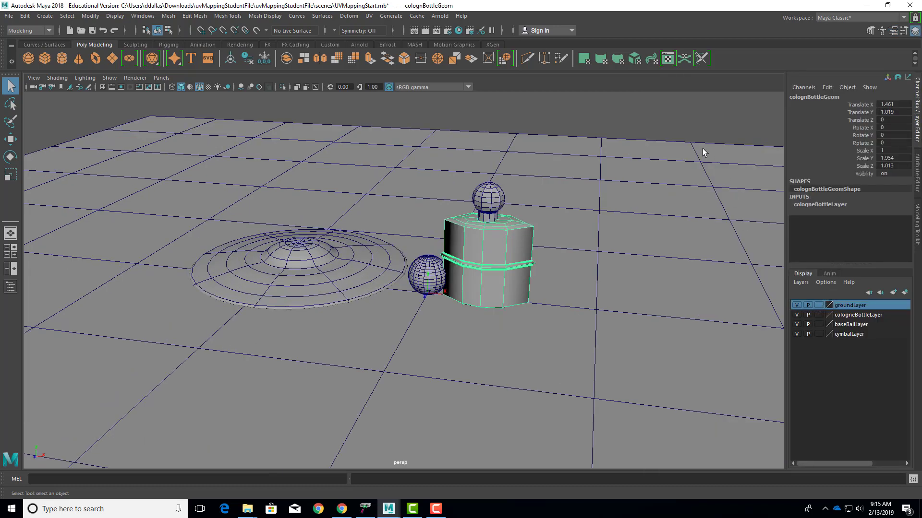
left_click(691, 129)
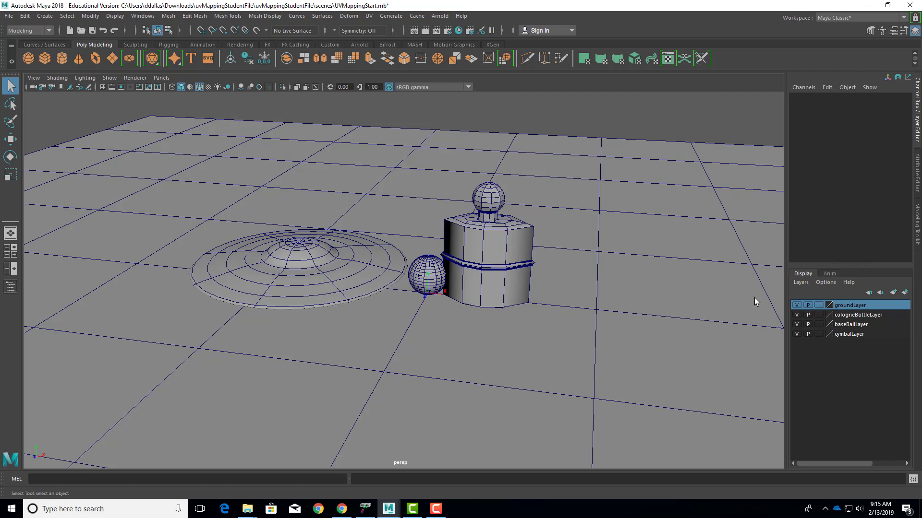
- Hide groundLayer, cologneBottleLayer, baseBallLayer and cymbalLayer, toggling the cymbal's visibility once to check it
left_click(797, 305)
left_click(797, 315)
left_click(797, 324)
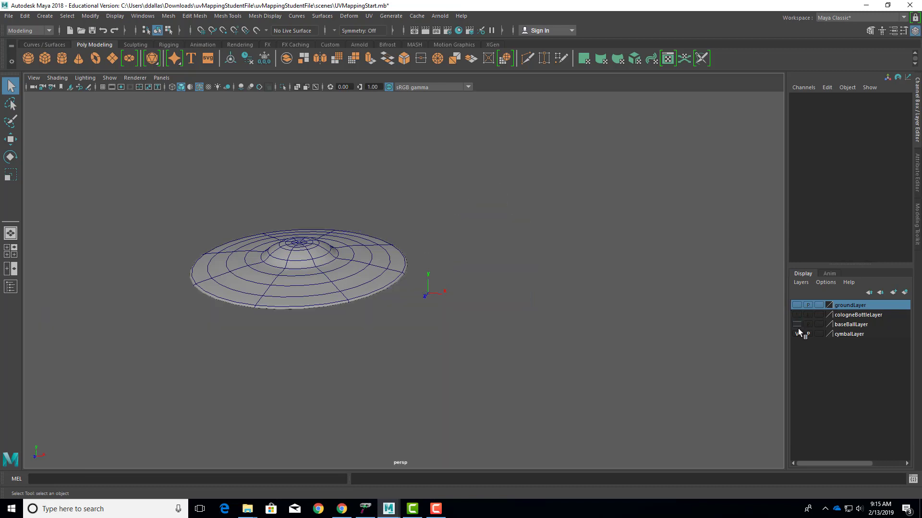
left_click(797, 335)
left_click(797, 334)
left_click(797, 333)
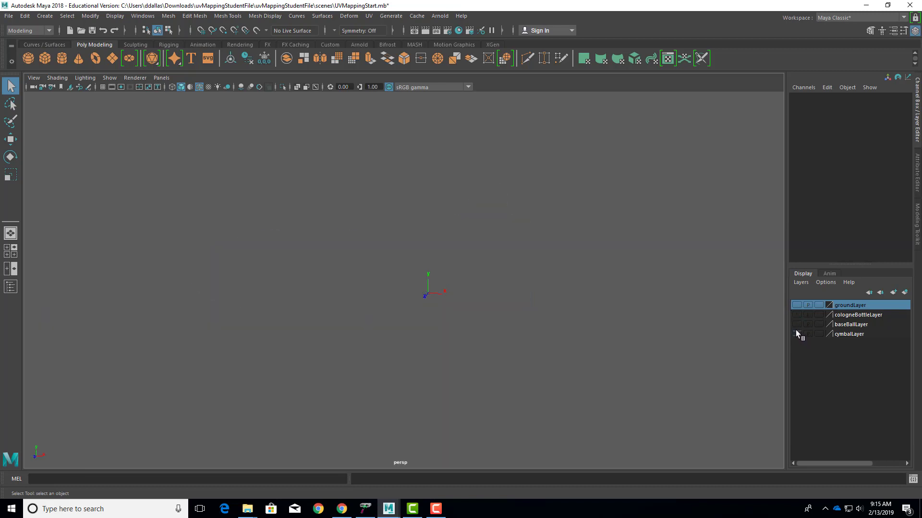
- Check baseBallLayer and cologneBottleLayer by showing and hiding each in turn, and leave only groundLayer visible
left_click(796, 324)
left_click(796, 324)
left_click(797, 315)
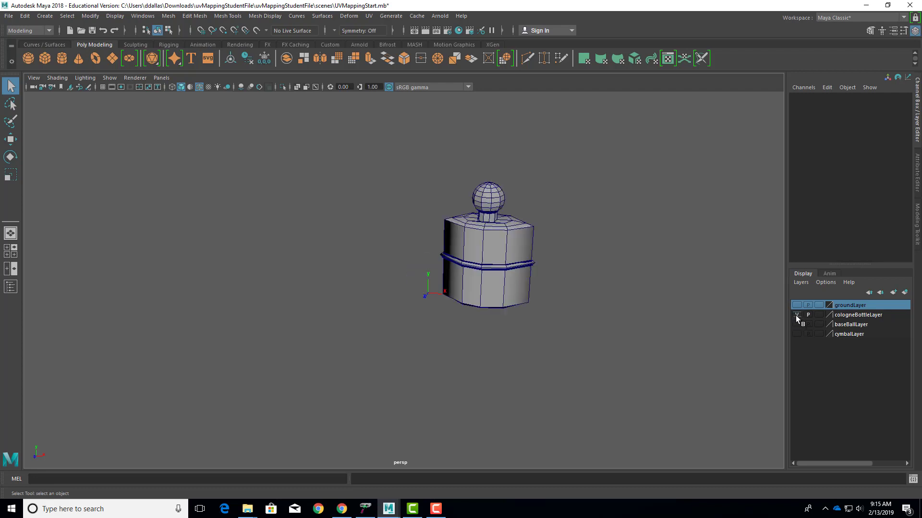
left_click(797, 314)
left_click(797, 305)
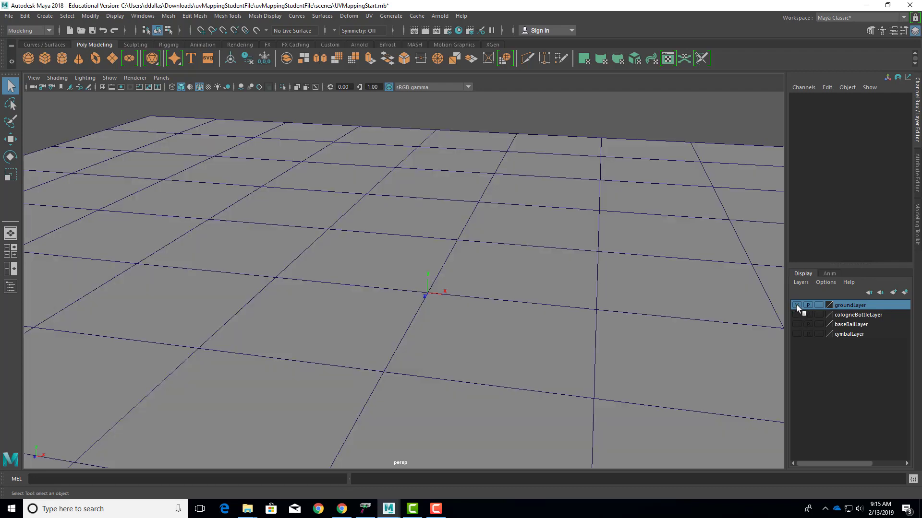
left_click(796, 306)
left_click(797, 305)
left_click(797, 306)
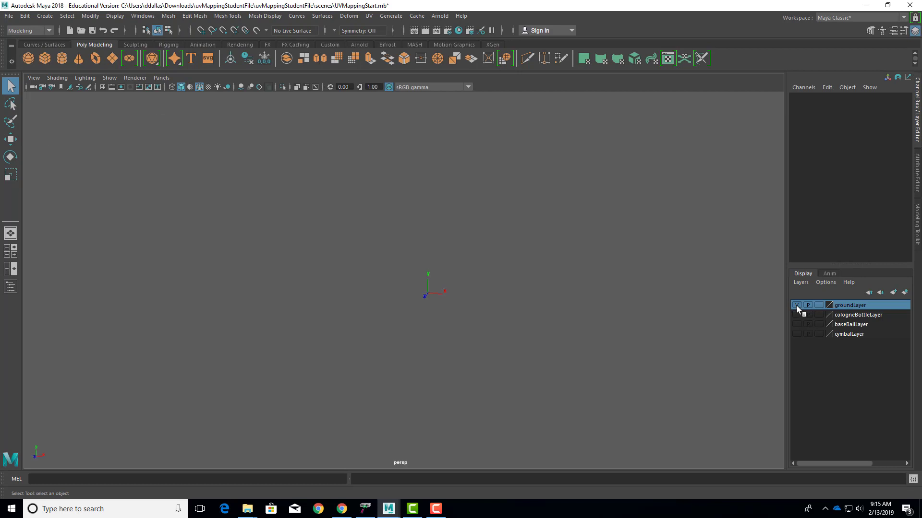
left_click(797, 305)
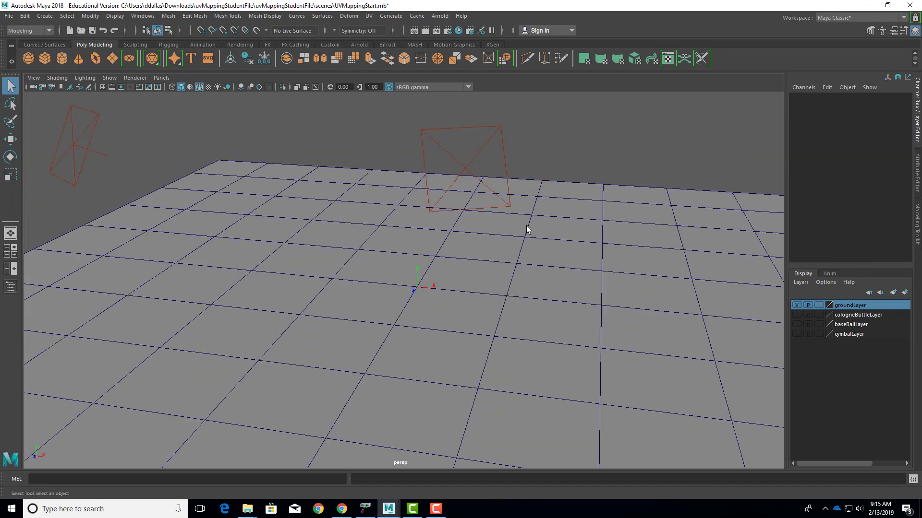
- Inspect the ground plane and the two area lights by selecting each in turn, and reselect the ground plane
left_click(550, 243)
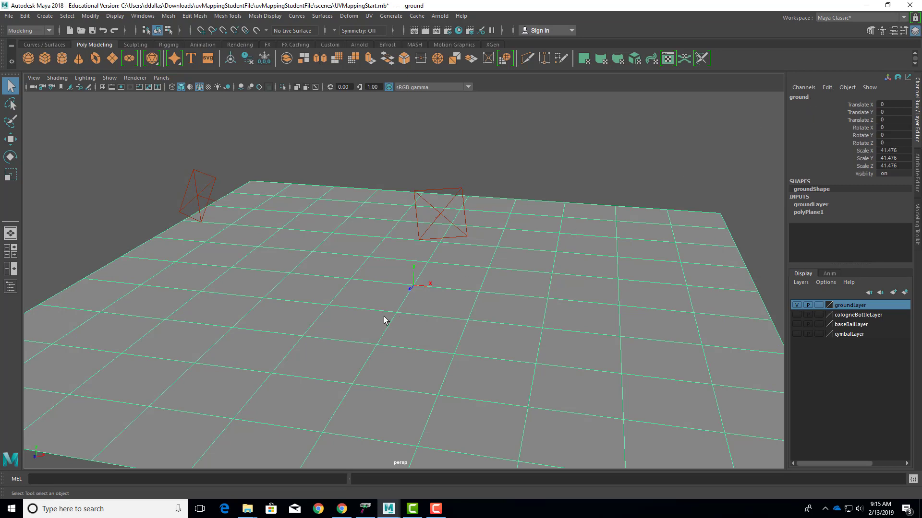
left_click(429, 218)
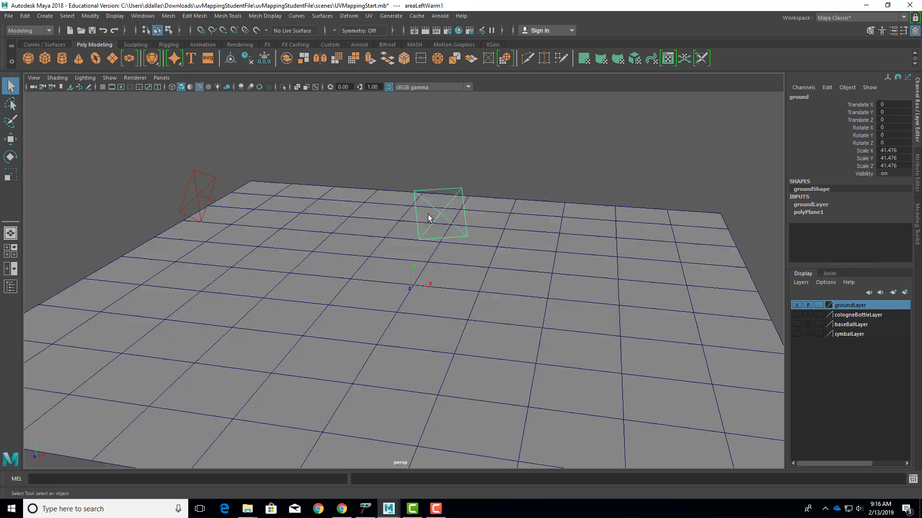
left_click(195, 192)
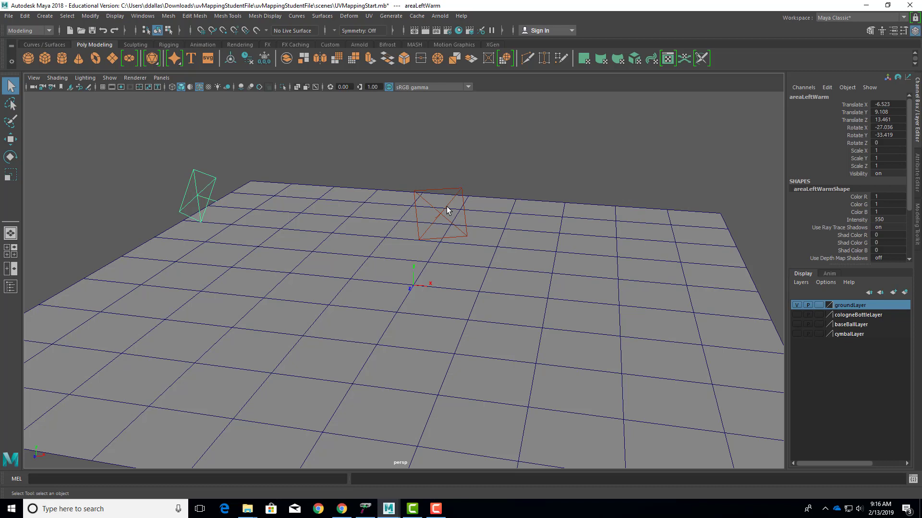
left_click(499, 283)
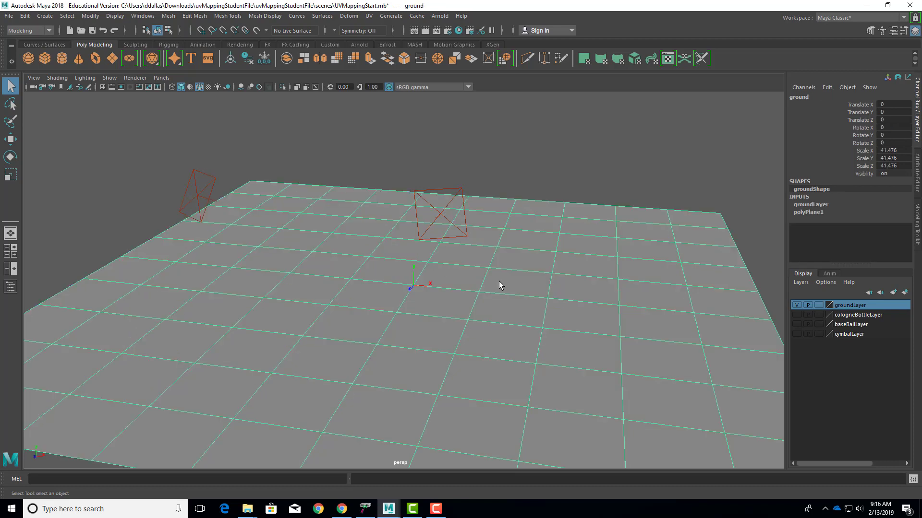
- Examine the whole ground plane and its two area lights from a raised frontal view, toggling groundLayer's visibility off and on
left_click_drag(525, 286, 606, 276, "alt")
right_click_drag(606, 273, 531, 275, "alt")
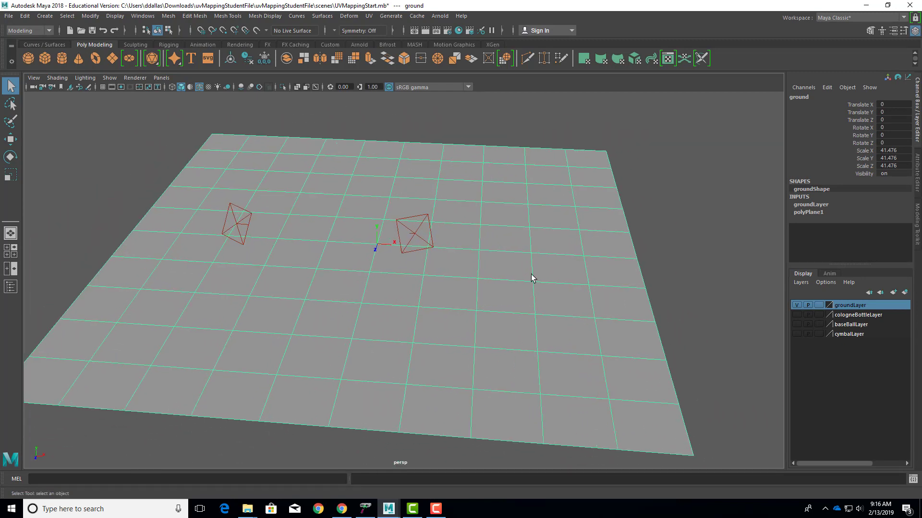
middle_click_drag(531, 275, 566, 274, "alt")
left_click_drag(557, 285, 550, 279, "alt")
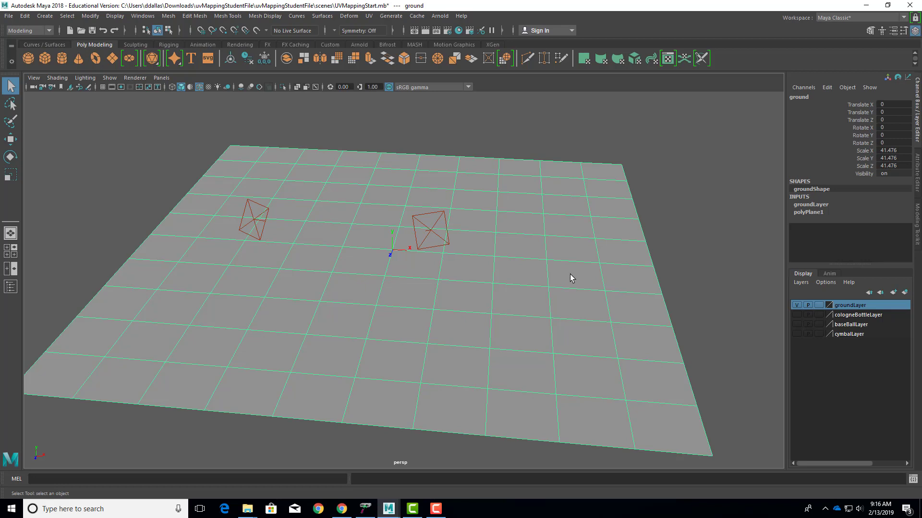
left_click(797, 304)
left_click(797, 304)
middle_click_drag(612, 275, 584, 268, "alt")
left_click_drag(585, 268, 562, 274, "alt")
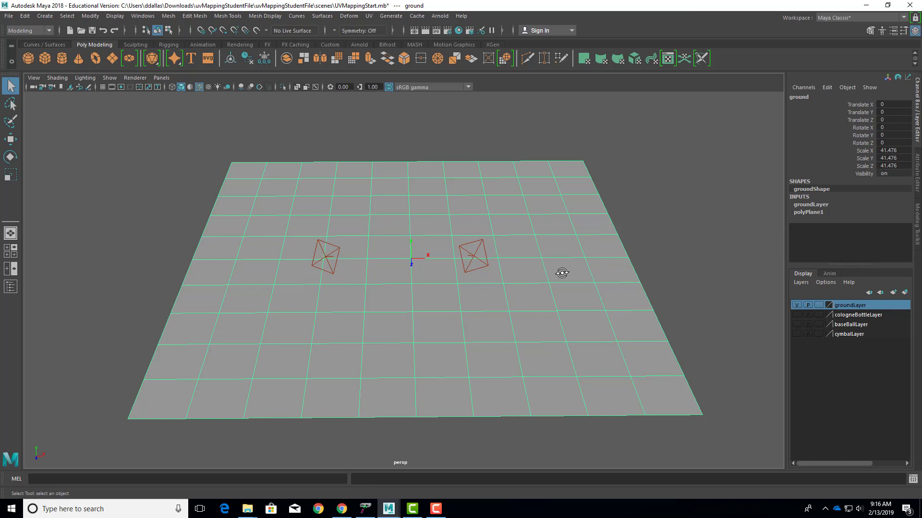
right_click(390, 204)
right_click(478, 195)
left_click(436, 509)
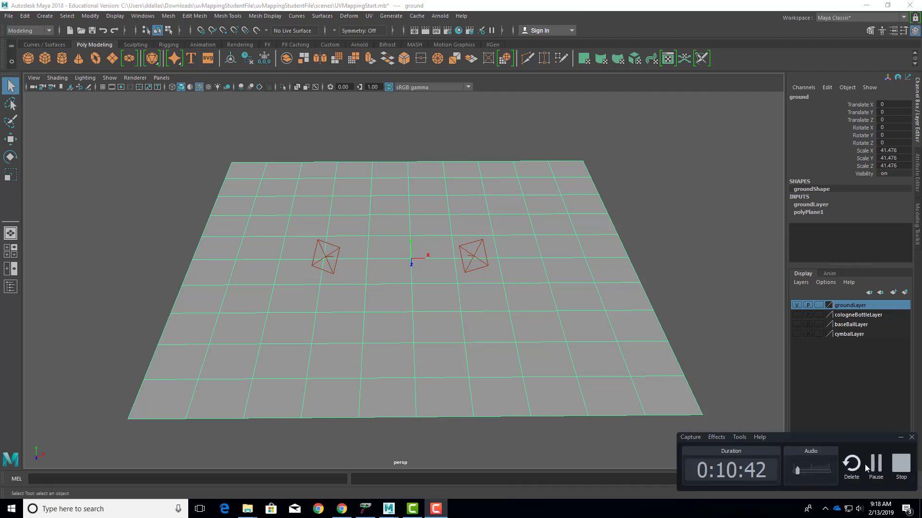
left_click(875, 464)
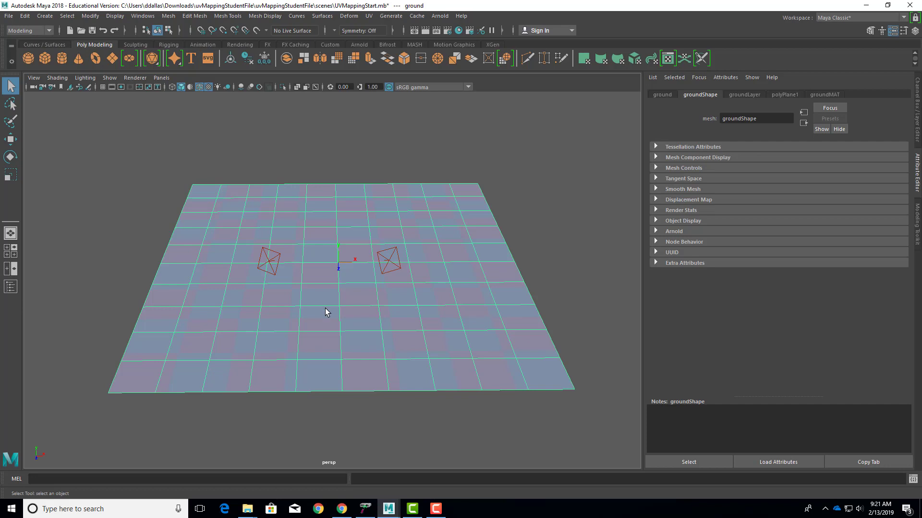
- Compare the ground plane in shaded and textured display, and switch it to UV component selection mode
key("5")
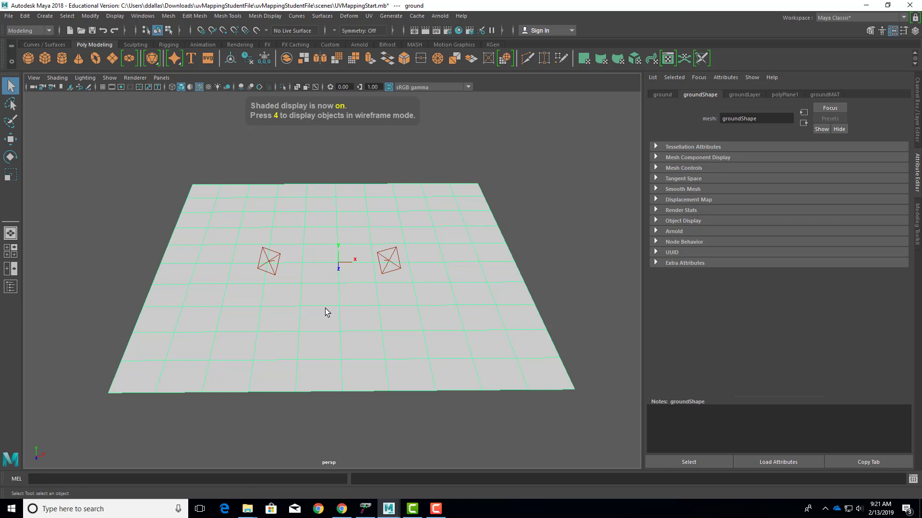
key("6")
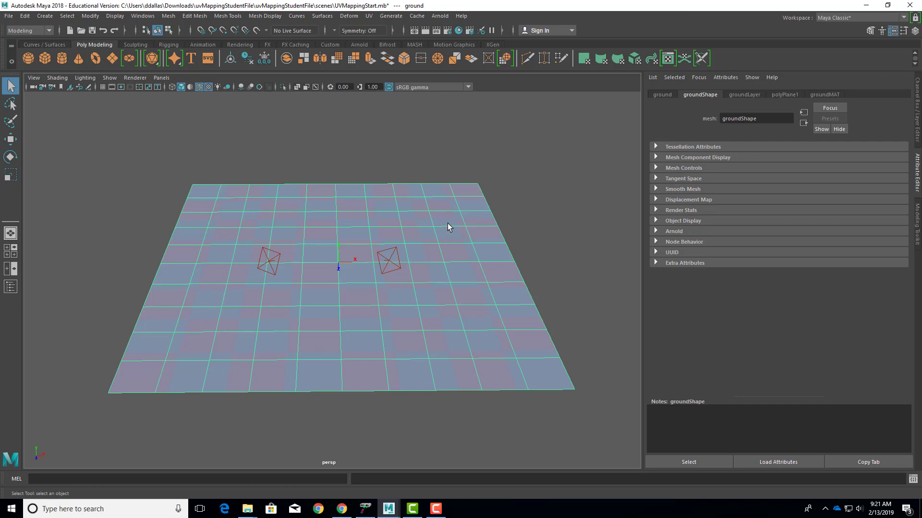
right_click(401, 211)
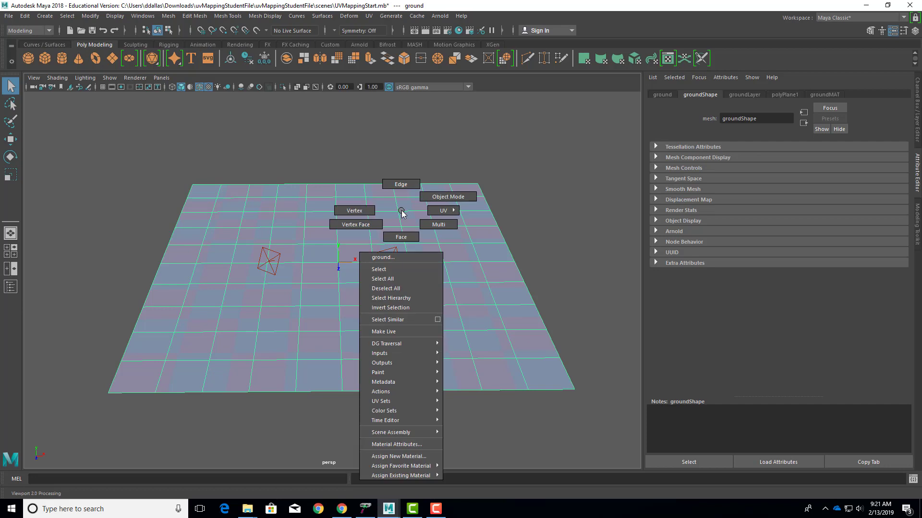
right_click(382, 209)
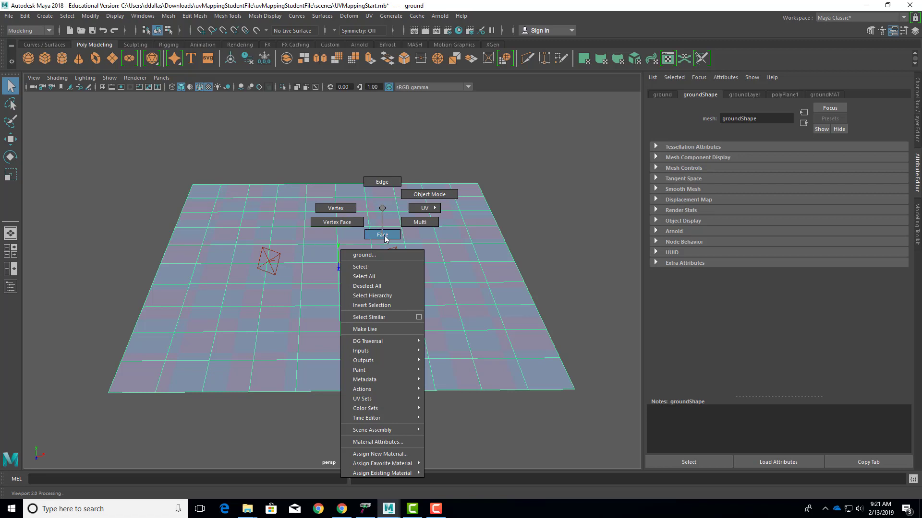
mouse_move(425, 210)
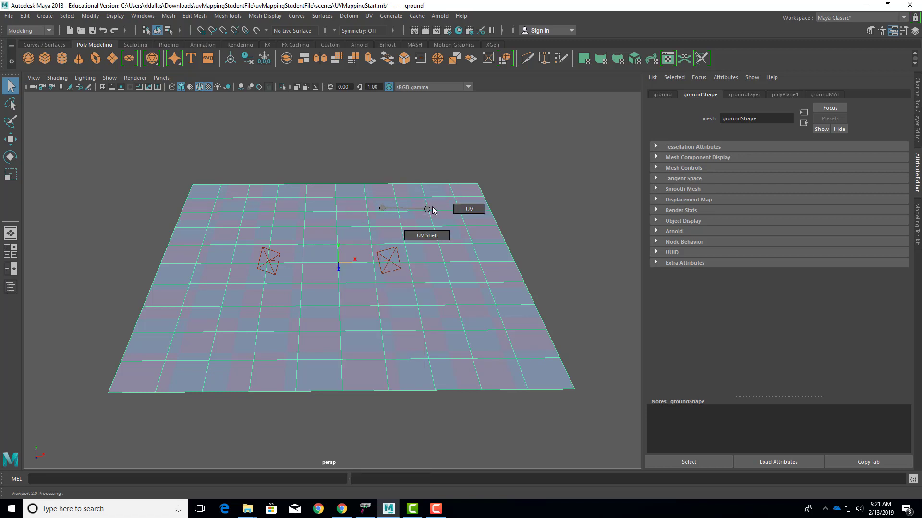
right_click_drag(469, 212, 474, 208)
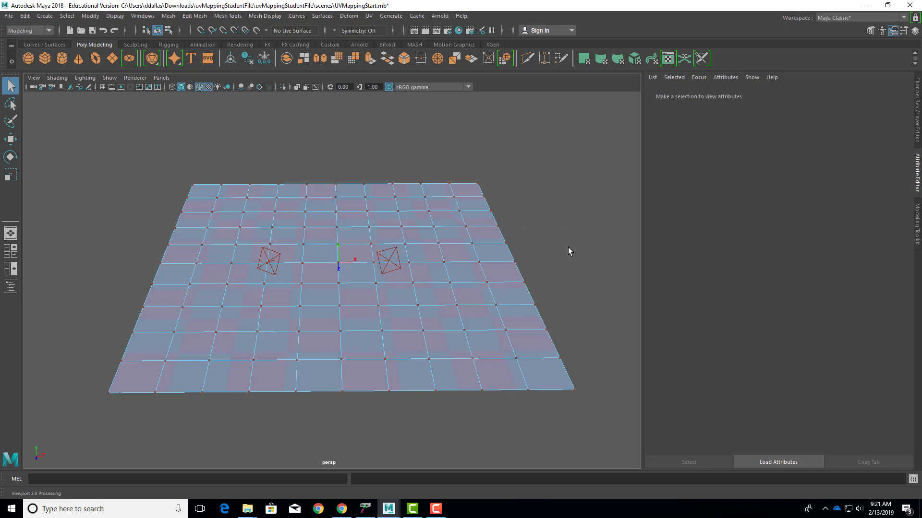
- Try a marquee selection of a block of the ground plane's UVs, view it from above, and clear the selection
left_click_drag(526, 206, 373, 303)
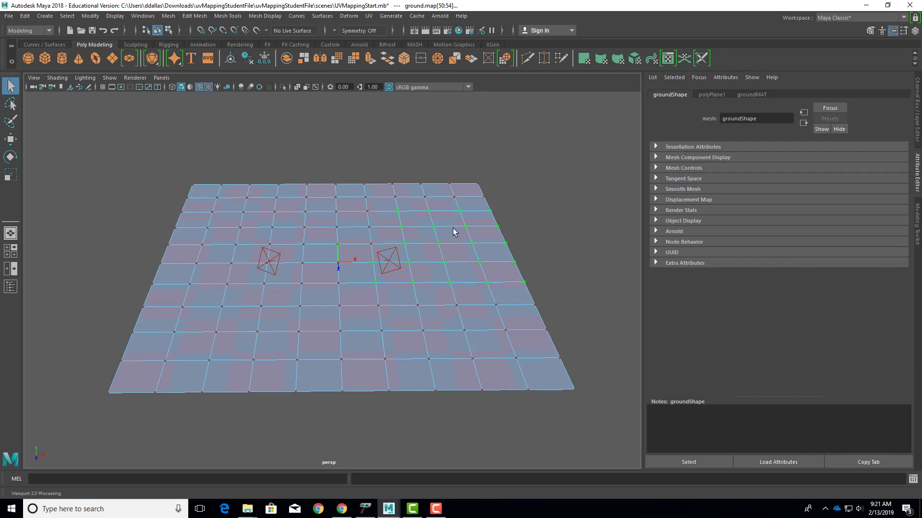
left_click_drag(458, 236, 390, 230, "alt")
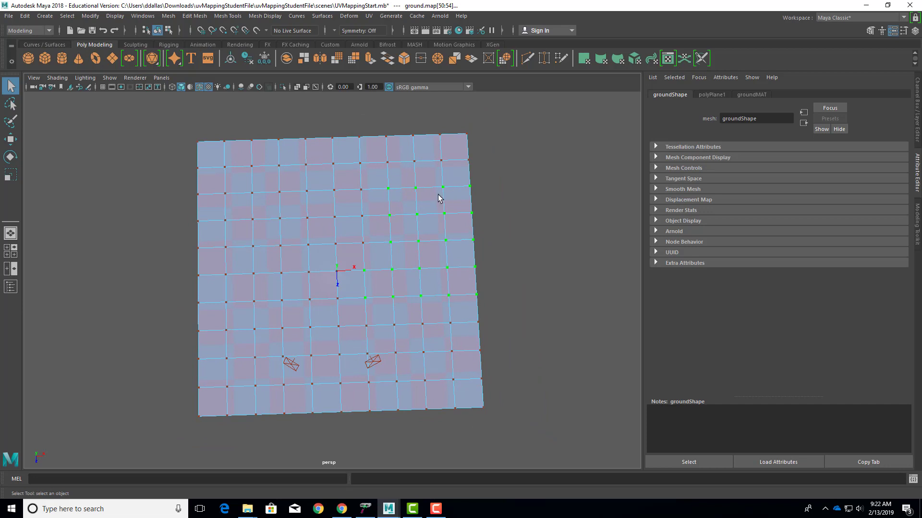
left_click_drag(405, 175, 378, 200)
- Open the UV Editor and resize its window to sit beside the ground plane in the perspective view
scroll(386, 225, "down", 3)
mouse_move(380, 313)
left_mouse_down("alt")
mouse_move(361, 299)
mouse_move(366, 286)
mouse_move(376, 300)
mouse_move(368, 313)
left_mouse_up("alt")
middle_click_drag(373, 301, 199, 282, "alt")
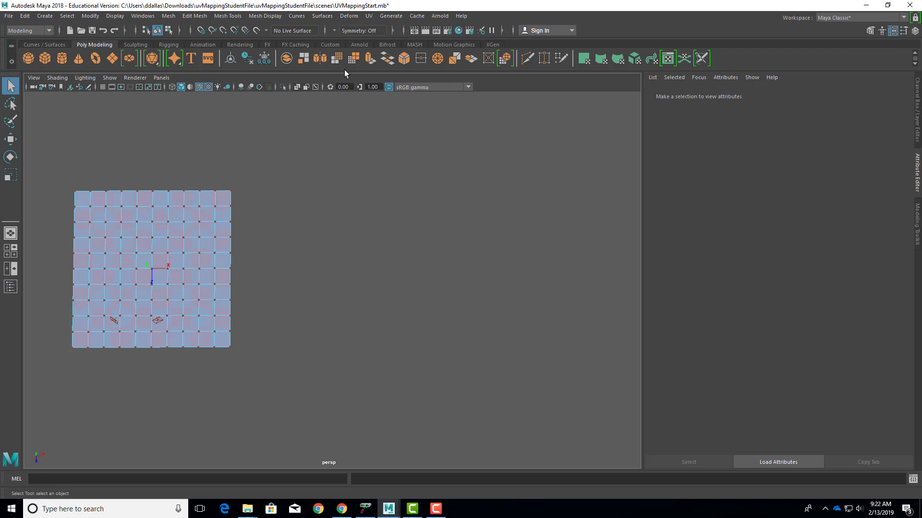
left_click(370, 17)
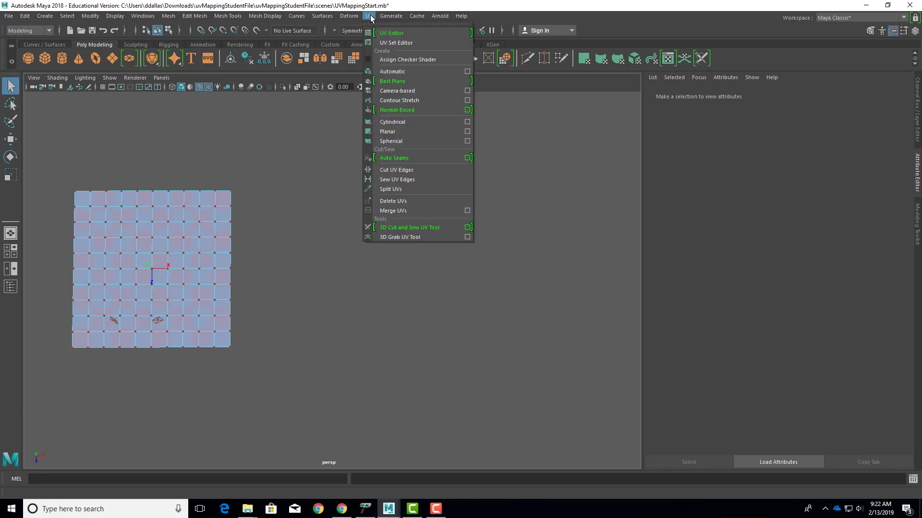
left_click(411, 33)
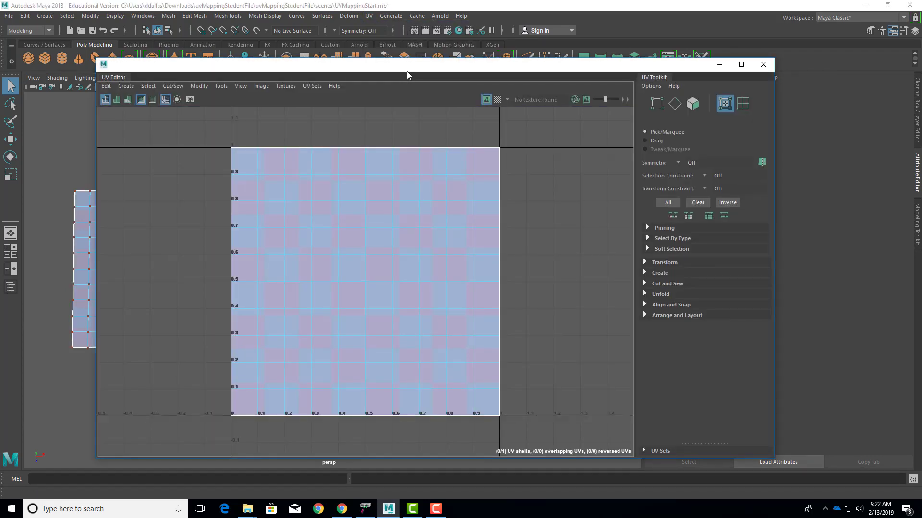
left_click_drag(407, 72, 495, 50)
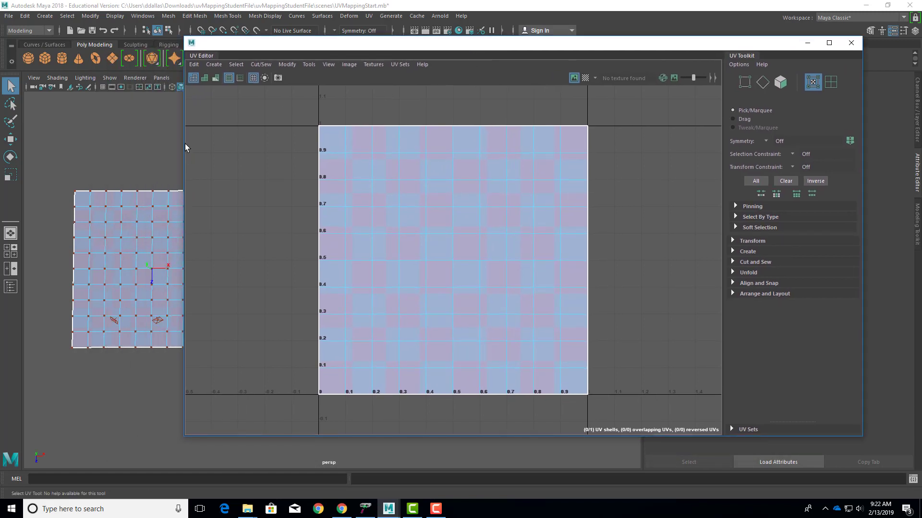
left_click_drag(184, 145, 464, 156)
left_click_drag(692, 48, 627, 12)
- Select single interior UVs of the ground plane in the UV Editor and examine the shell against the surrounding UV tiles
left_click(551, 232)
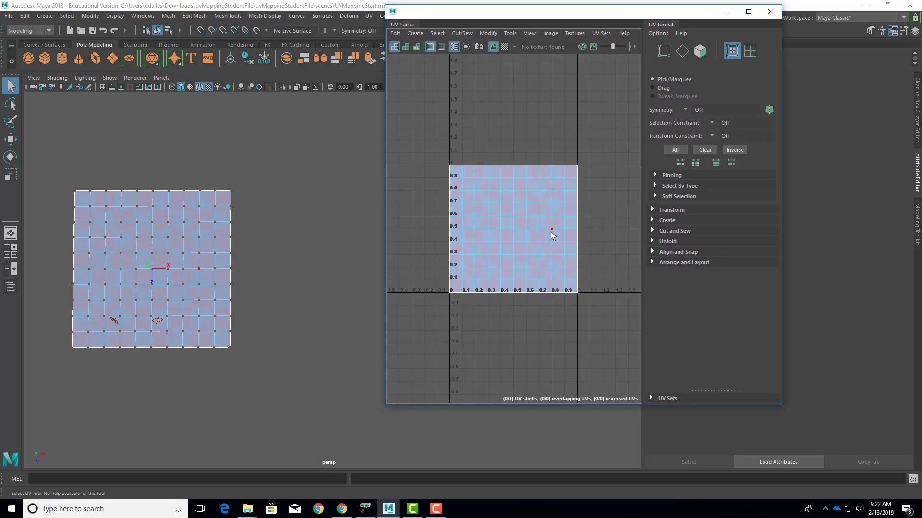
left_click(540, 231)
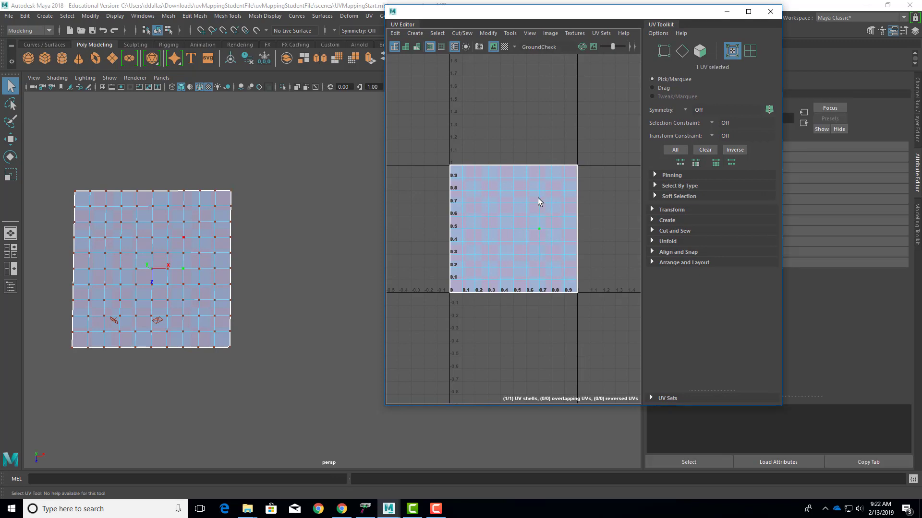
scroll(542, 206, "down", 10)
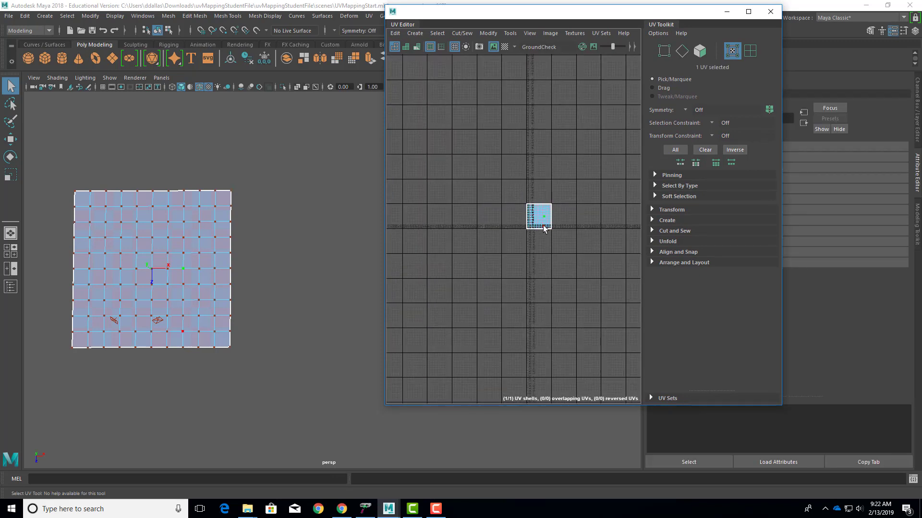
scroll(545, 228, "up", 8)
scroll(540, 230, "down", 4)
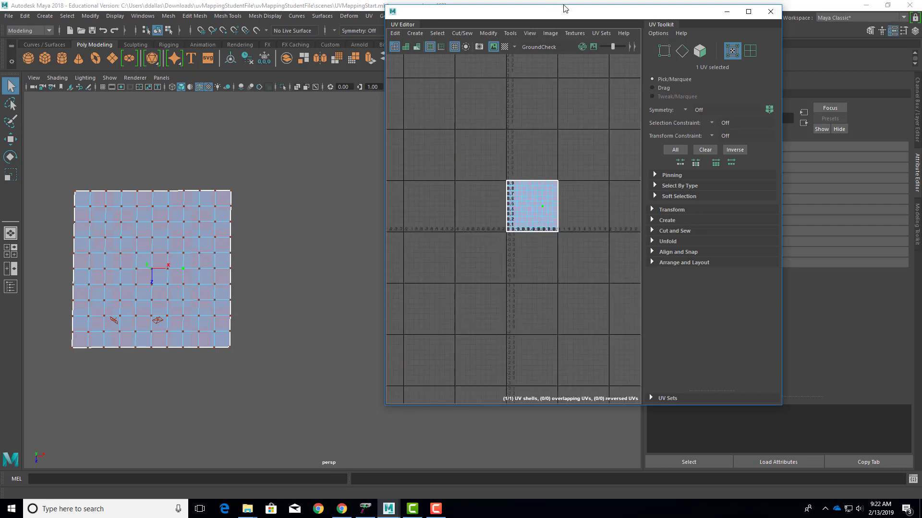
left_click_drag(566, 11, 571, 12)
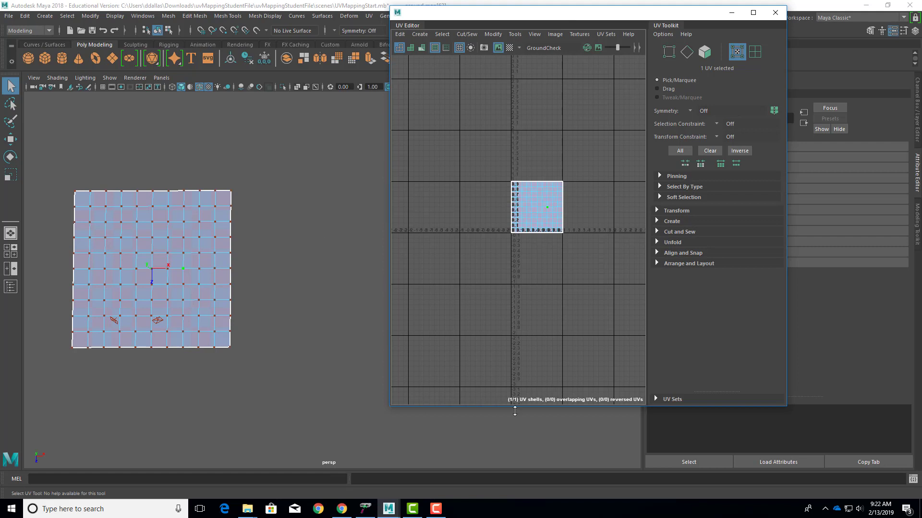
left_click(436, 509)
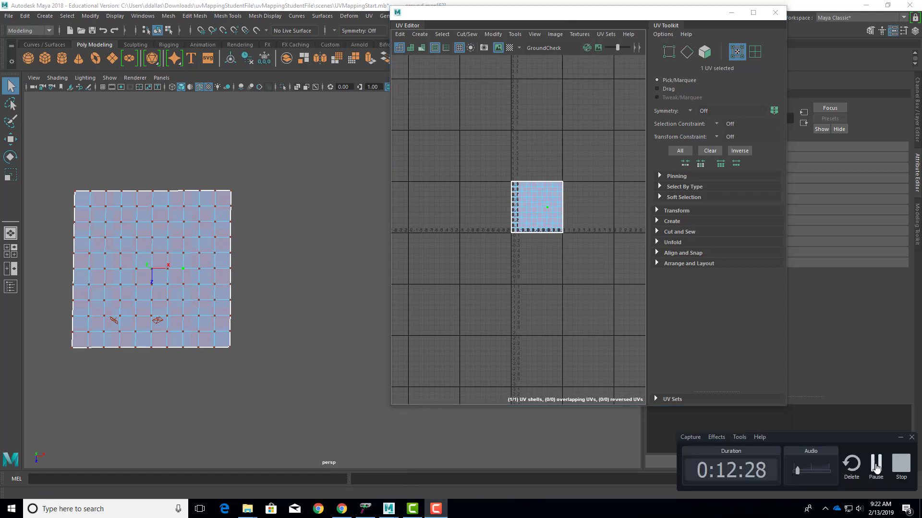
left_click(876, 465)
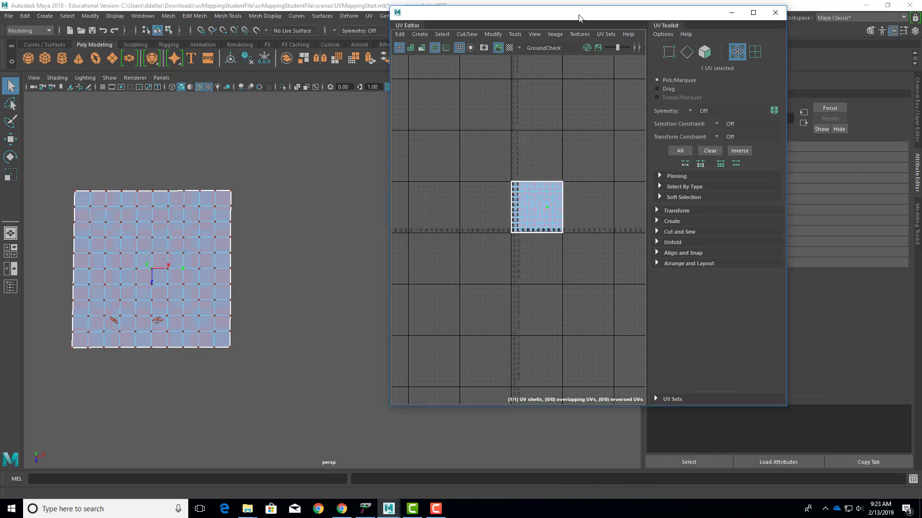
- Move the UV Editor clear of the main menus, review the Rigging, Animation and FX menu sets, and return to Modeling
left_click_drag(578, 18, 425, 114)
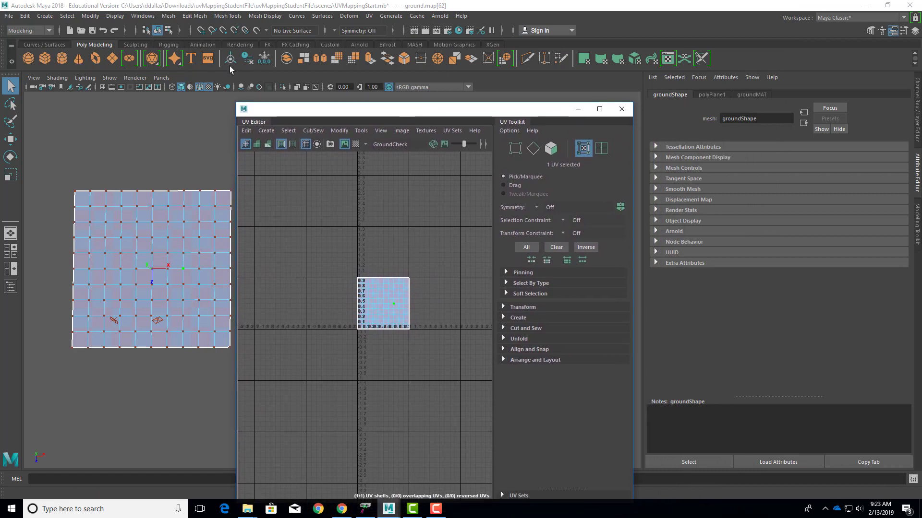
left_click(50, 30)
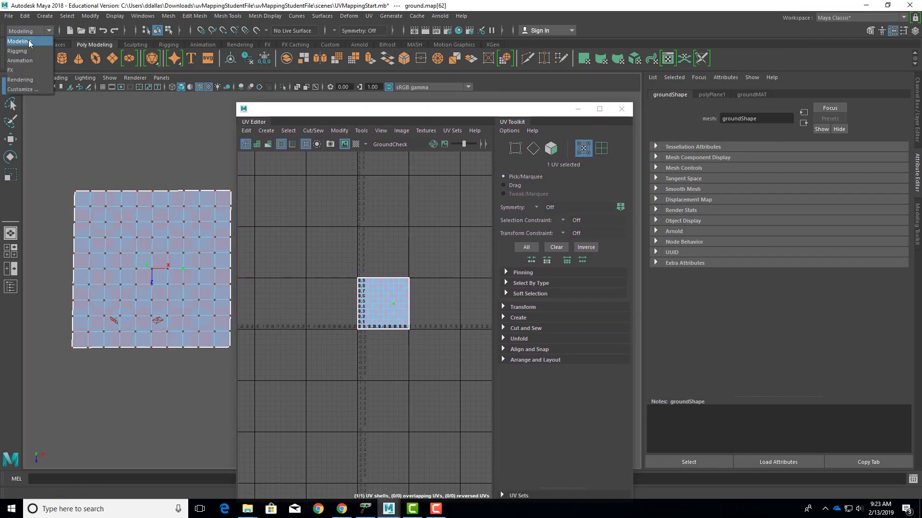
left_click(19, 51)
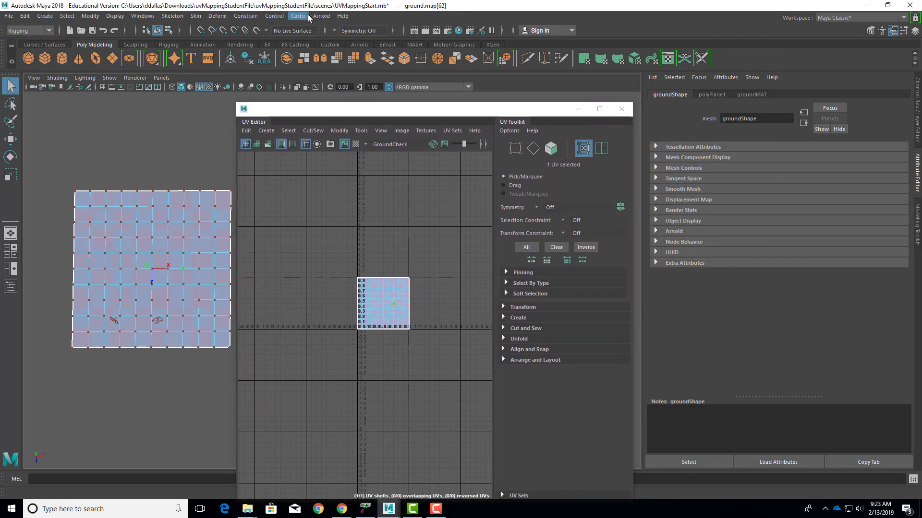
left_click(49, 30)
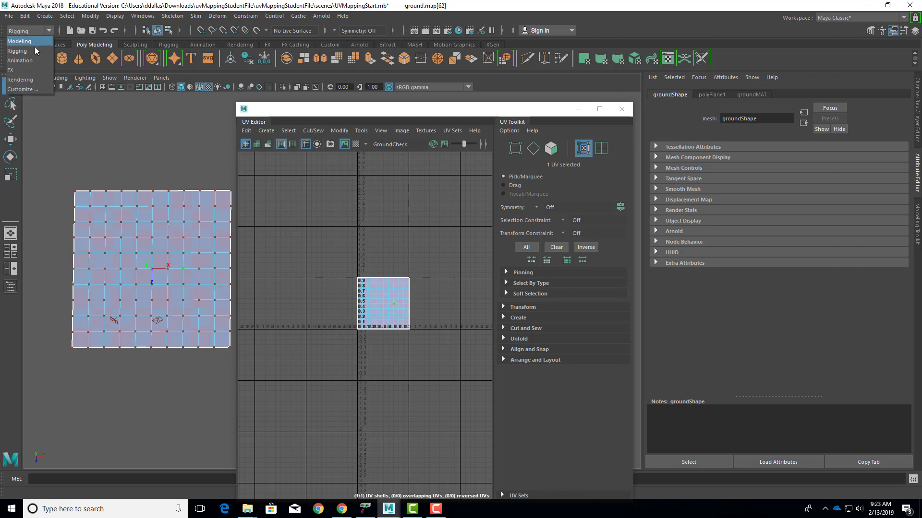
left_click(30, 41)
left_click(49, 31)
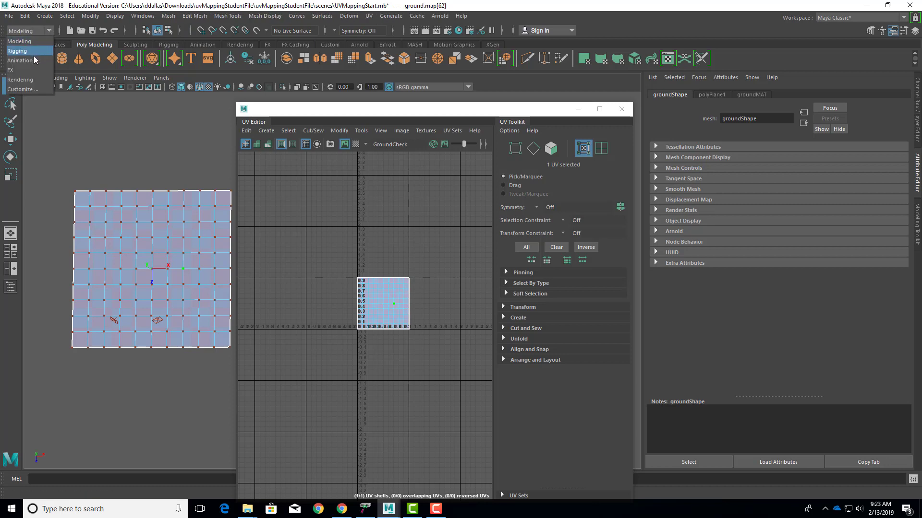
left_click(34, 56)
left_click(44, 29)
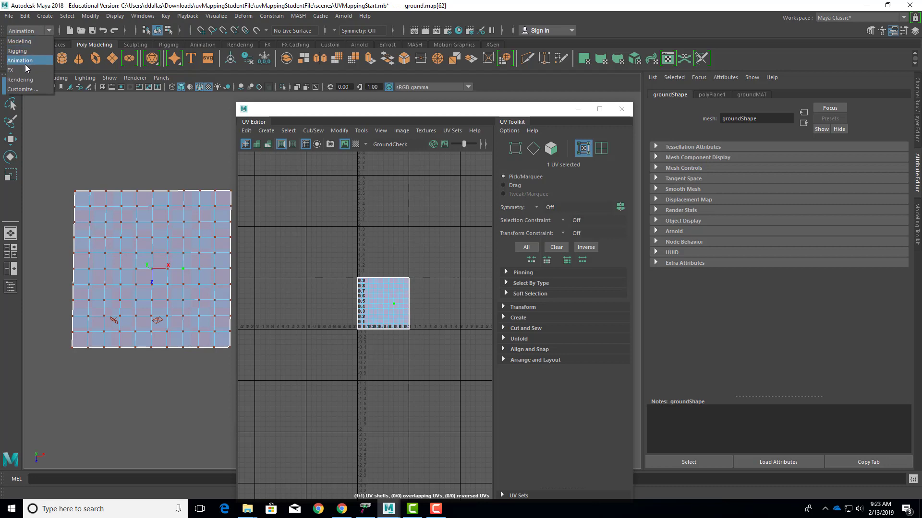
left_click(24, 67)
left_click(44, 31)
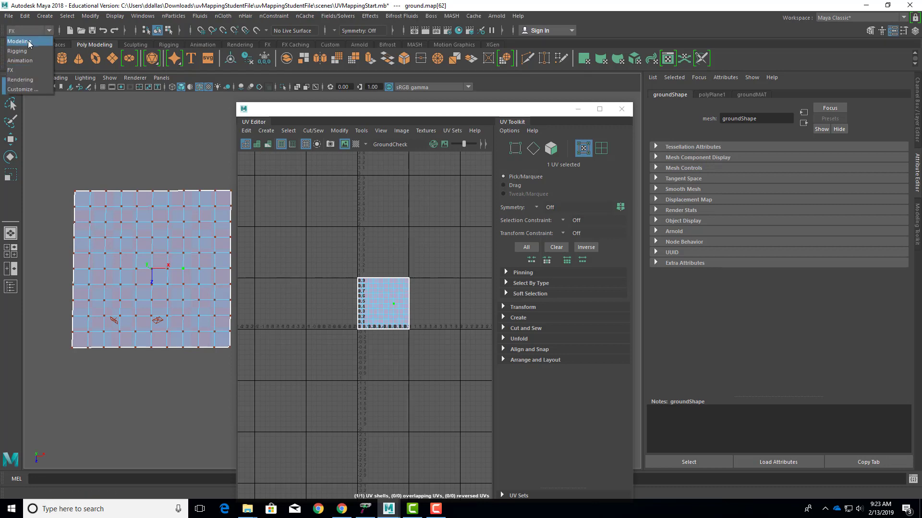
left_click(28, 42)
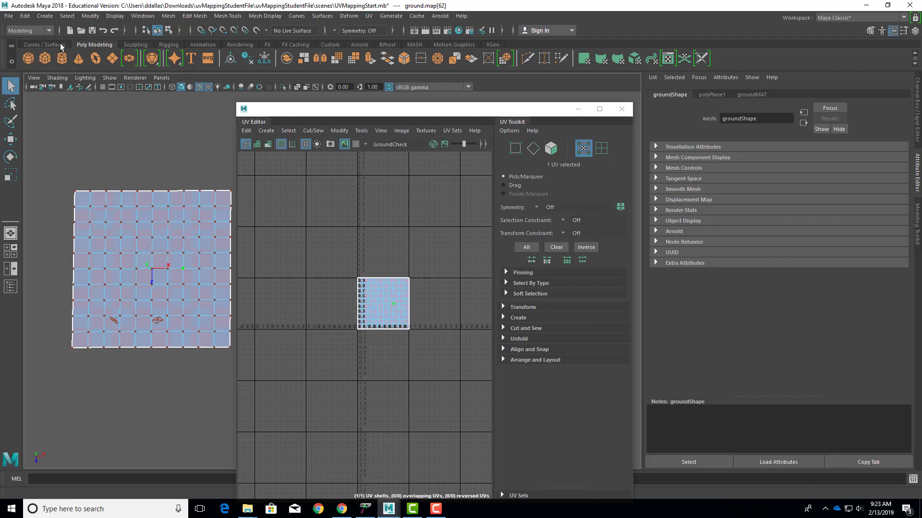
- Review the Rendering menu set's Texturing commands and the available workspaces, and return to the Modeling menu set
left_click(28, 30)
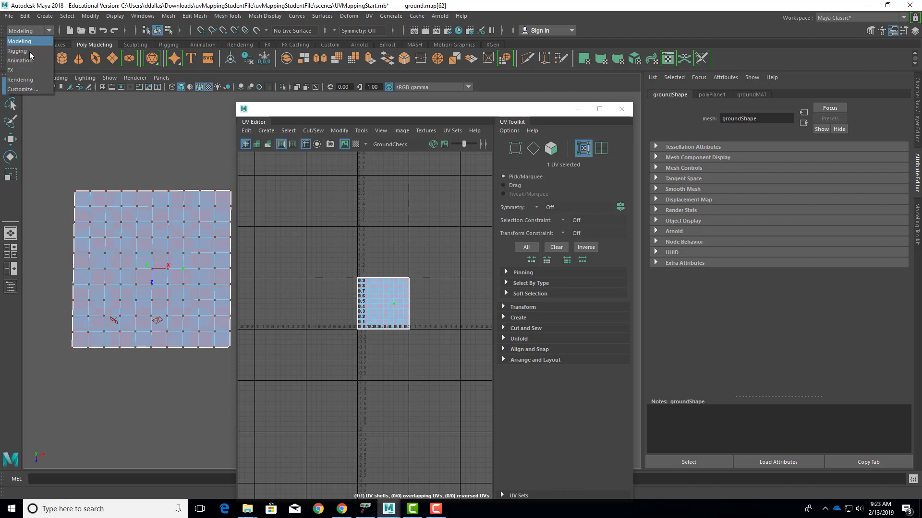
left_click(34, 78)
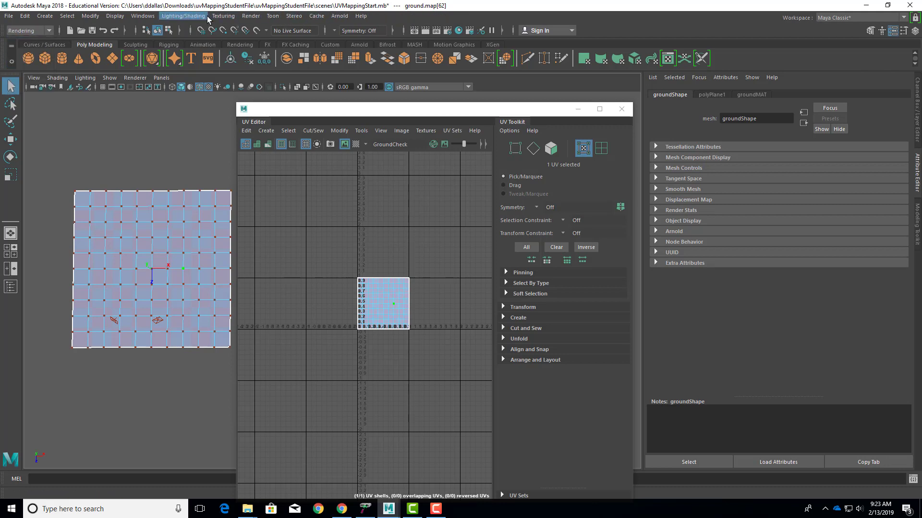
left_click(222, 17)
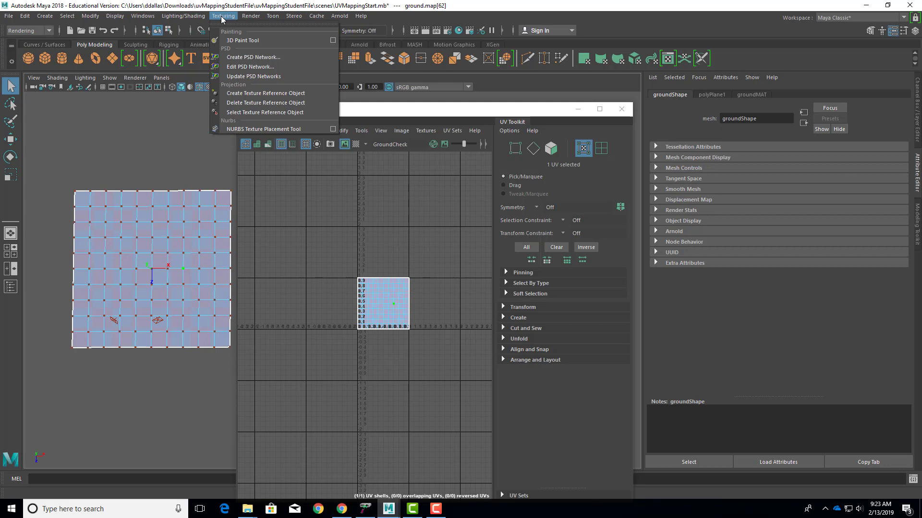
left_click(455, 10)
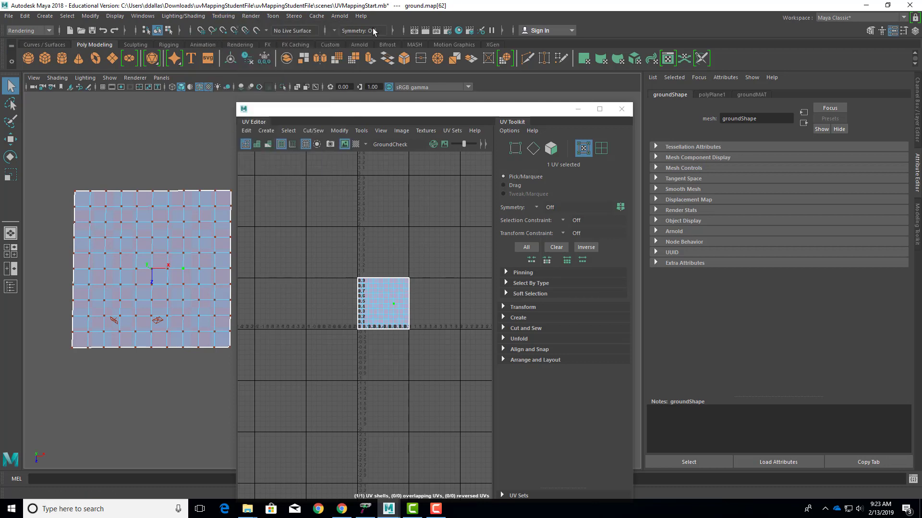
left_click(904, 18)
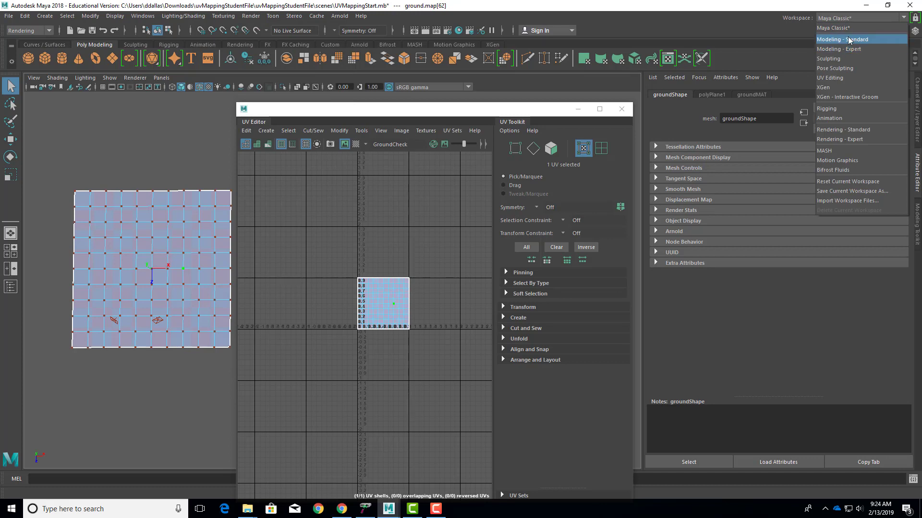
key("Escape")
left_click(49, 31)
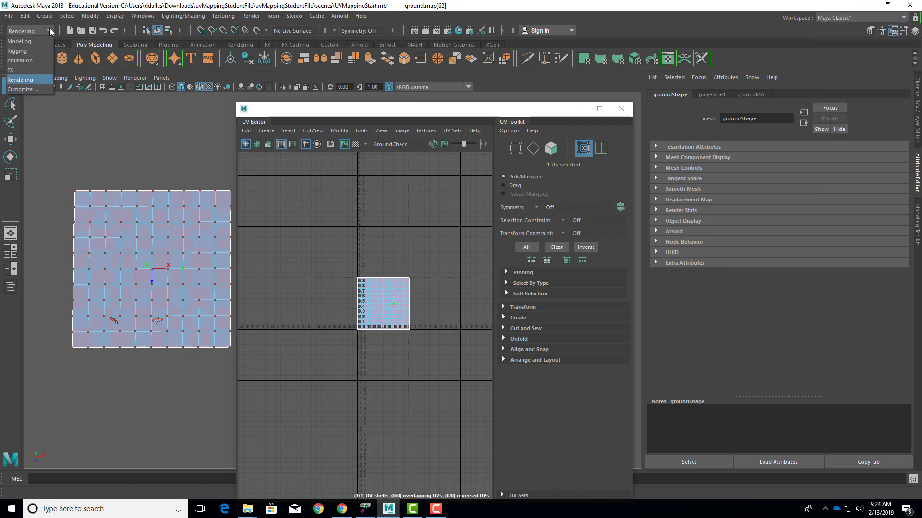
left_click(42, 42)
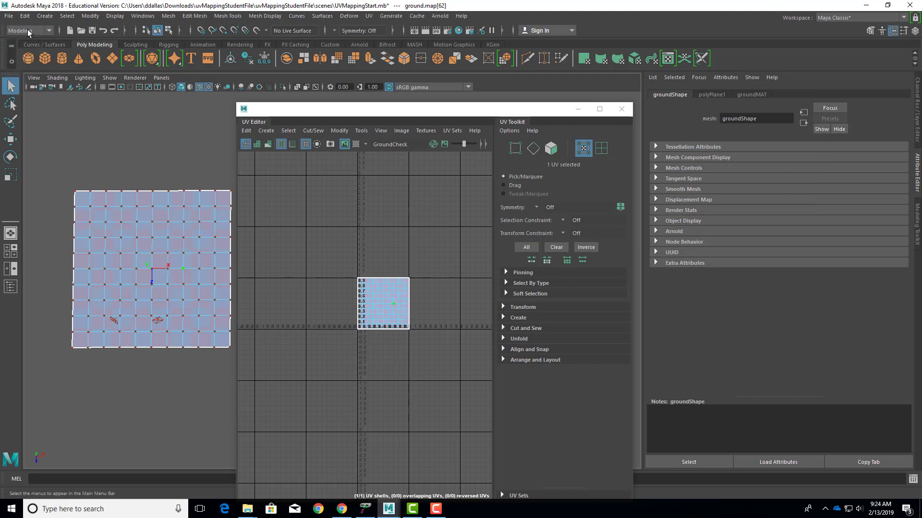
- Place the UV Editor beside the ground plane again, widen its window, and center the UV shell in it
left_click_drag(503, 114, 604, 17)
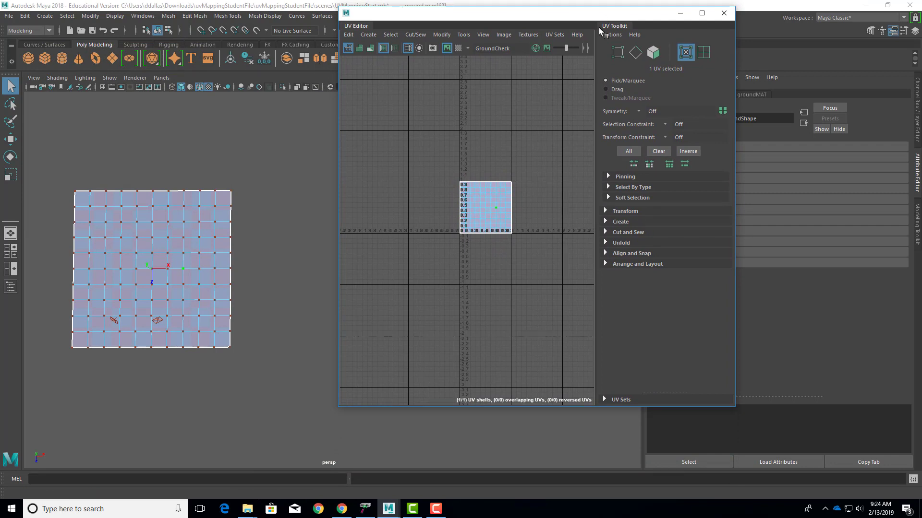
scroll(538, 217, "up", 5)
scroll(533, 214, "down", 2)
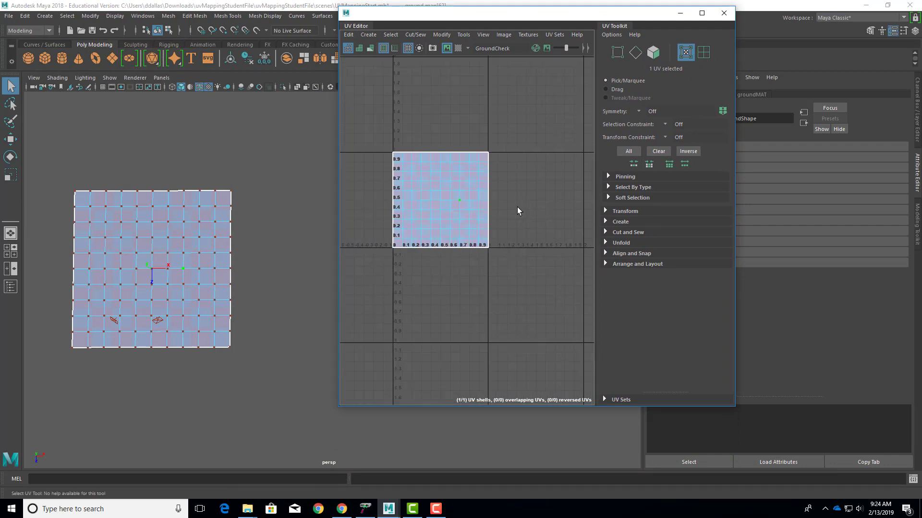
middle_click_drag(517, 206, 553, 241, "alt")
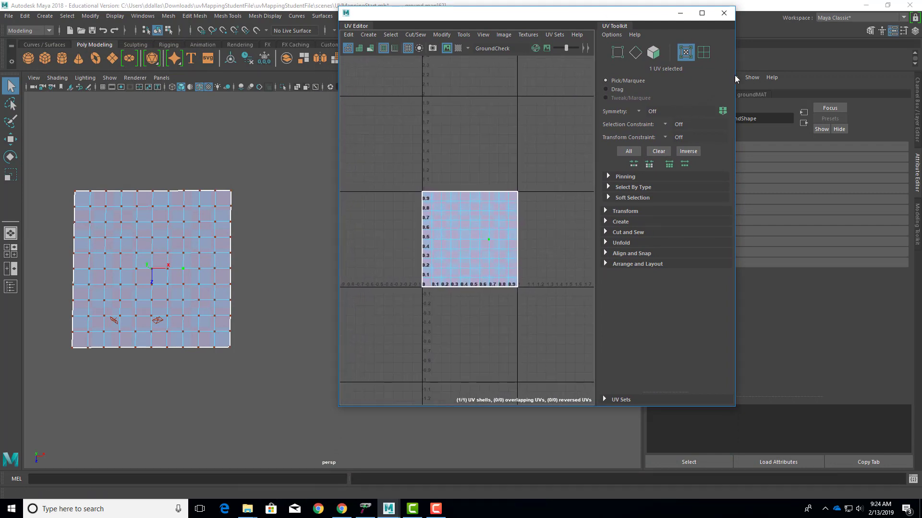
left_click_drag(734, 74, 885, 78)
left_click_drag(523, 15, 523, 18)
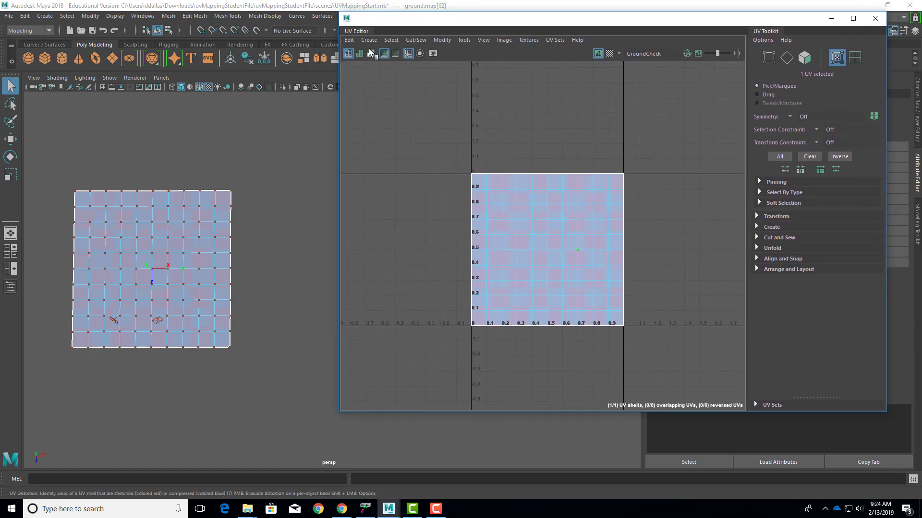
- Select individual UVs in the UV Editor, ending near U 0.2, V 0.9, and compare their matching points on the ground plane
left_click(571, 222)
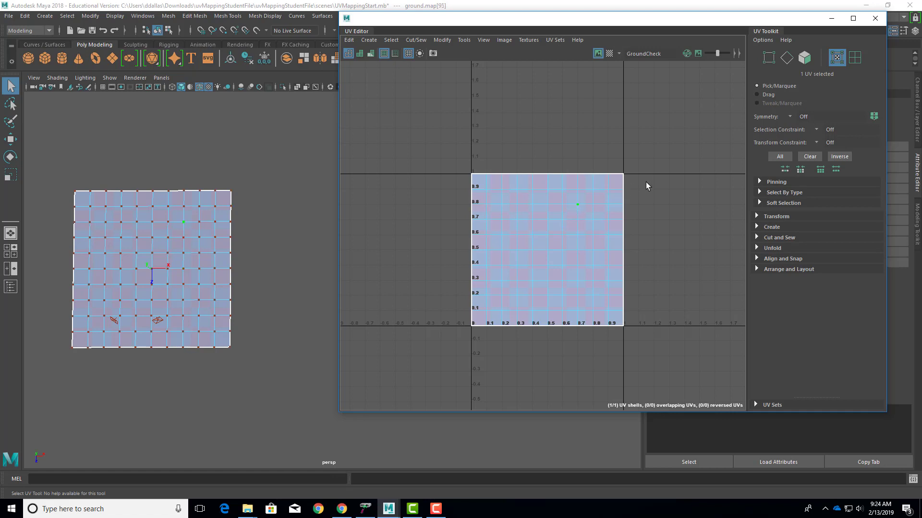
left_click(502, 205)
left_click(502, 190)
scroll(136, 222, "up", 2)
middle_click_drag(187, 270, 251, 268, "alt")
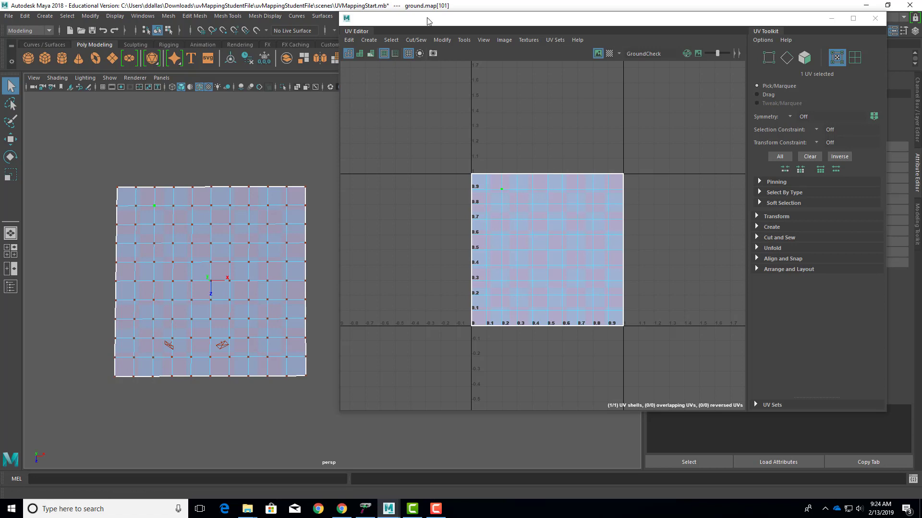
mouse_move(428, 20)
left_mouse_down()
mouse_move(426, 34)
mouse_move(427, 14)
left_mouse_up()
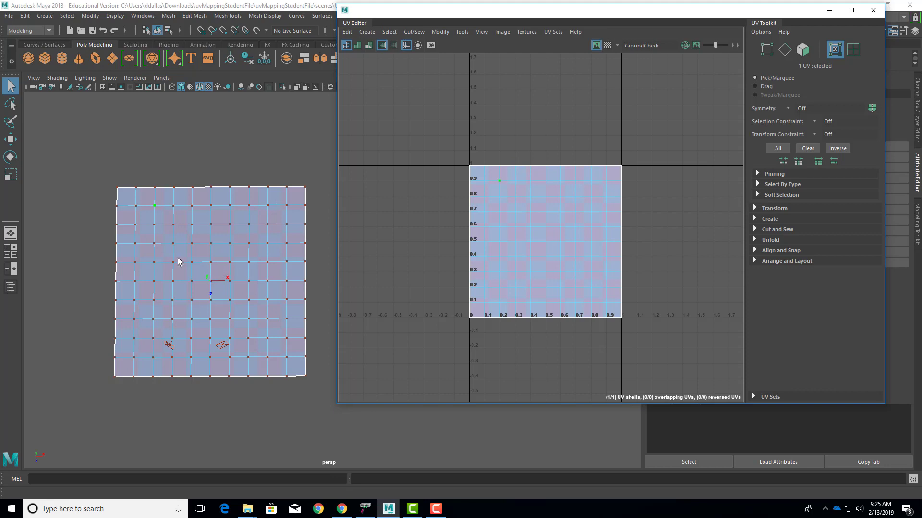
- Enlarge the ground plane and its UV shell in their views, compare the texture image dimmed and undimmed, and leave it dimmed
mouse_move(238, 319)
left_mouse_down("alt")
mouse_move(211, 298)
mouse_move(182, 294)
mouse_move(239, 315)
mouse_move(237, 323)
mouse_move(223, 267)
mouse_move(234, 319)
left_mouse_up("alt")
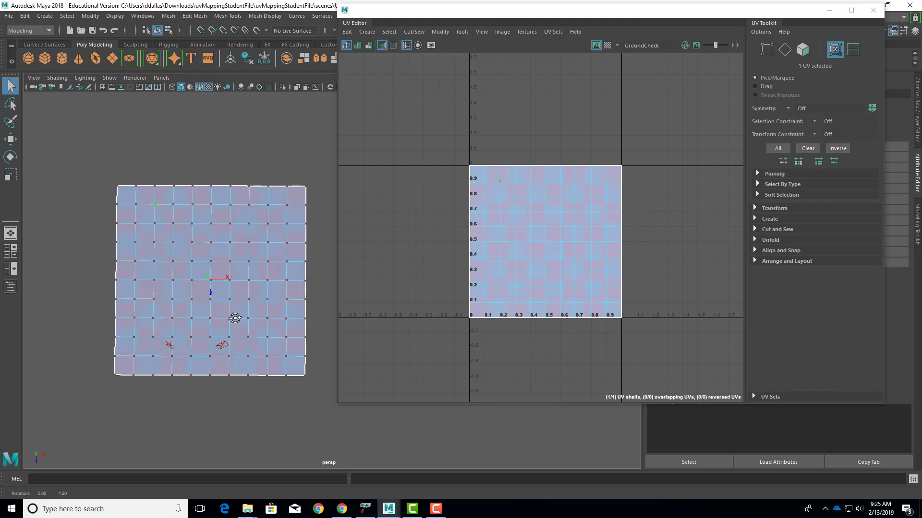
right_click_drag(240, 309, 283, 308, "alt")
middle_click_drag(280, 302, 286, 291, "alt")
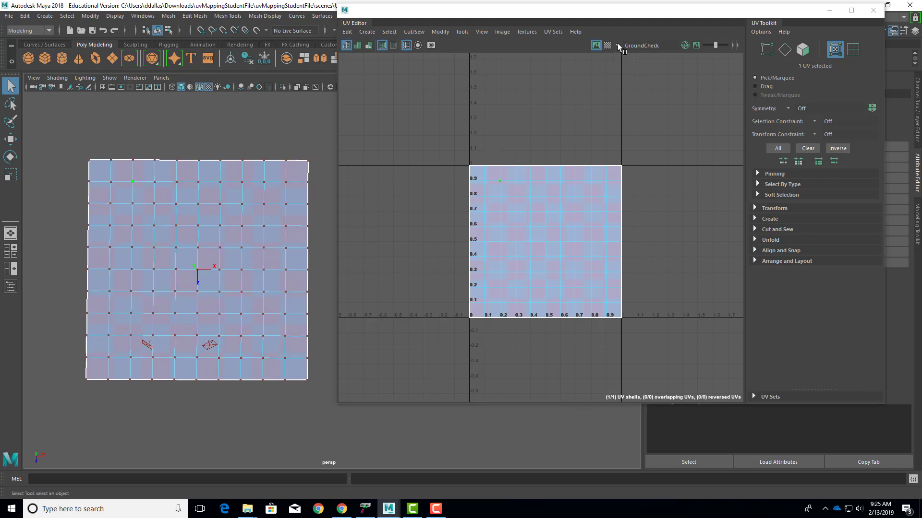
scroll(557, 211, "up", 3)
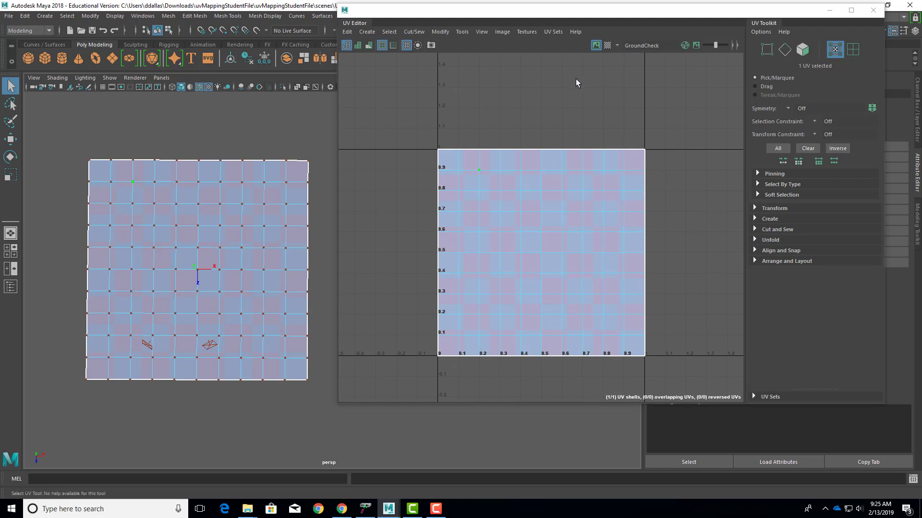
left_click(502, 31)
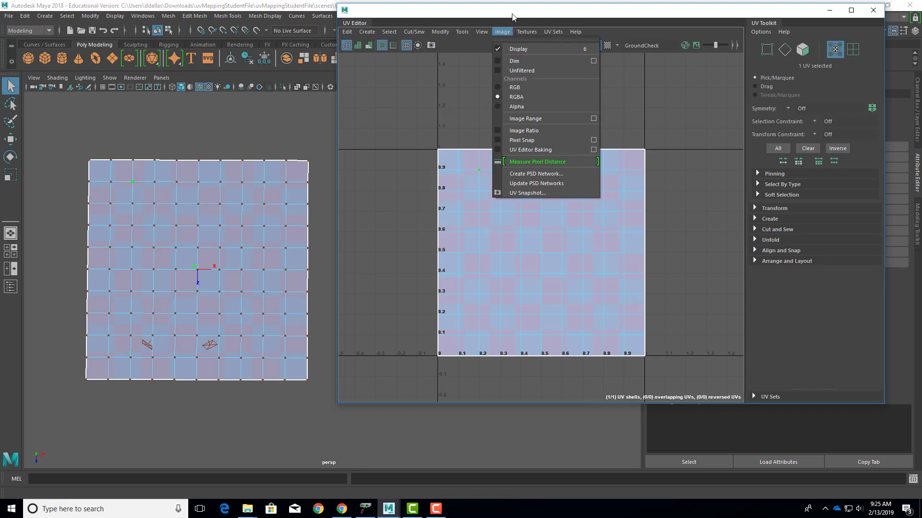
left_click(512, 15)
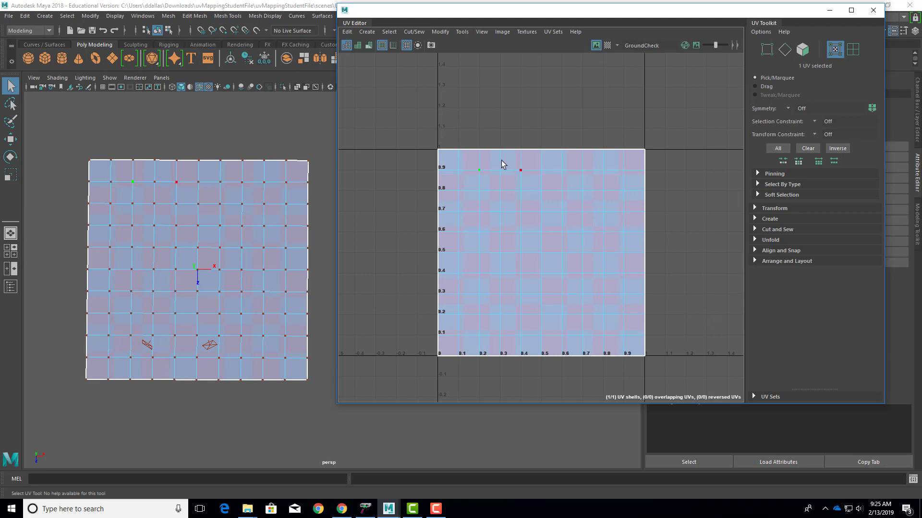
left_click(502, 33)
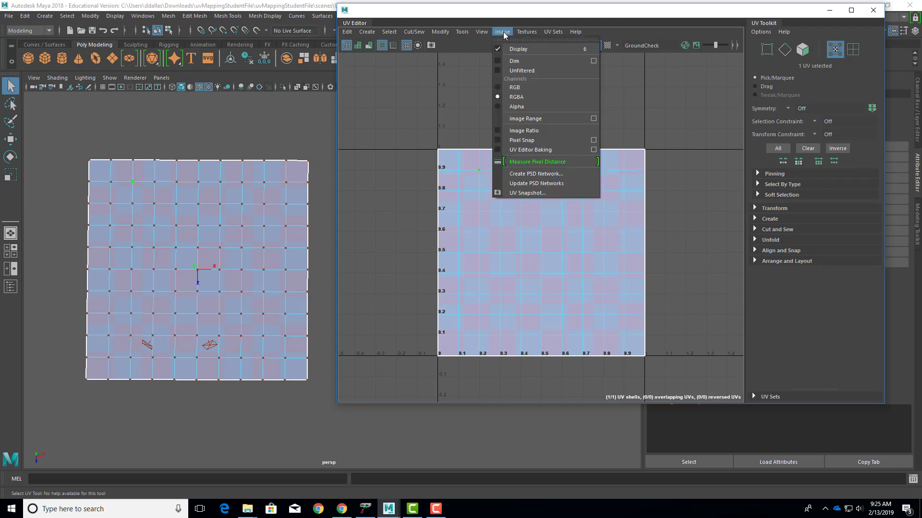
left_click(510, 60)
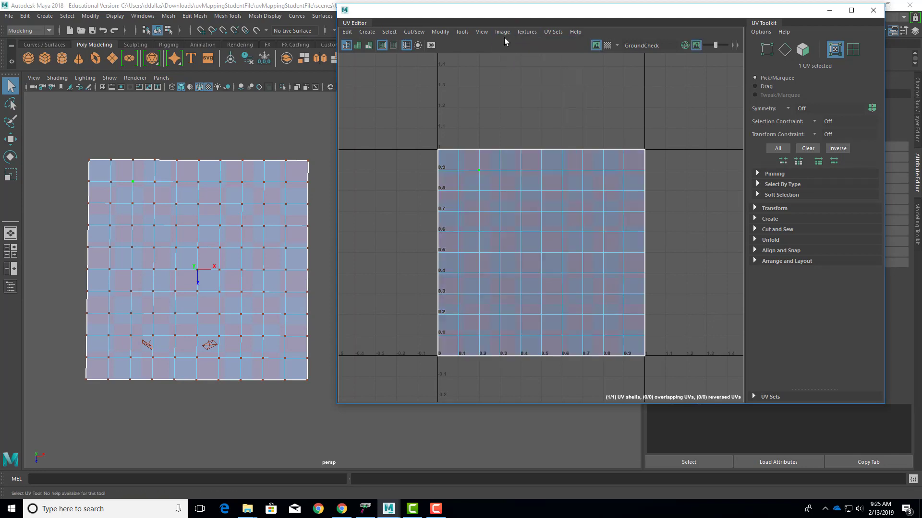
left_click(504, 31)
left_click(513, 61)
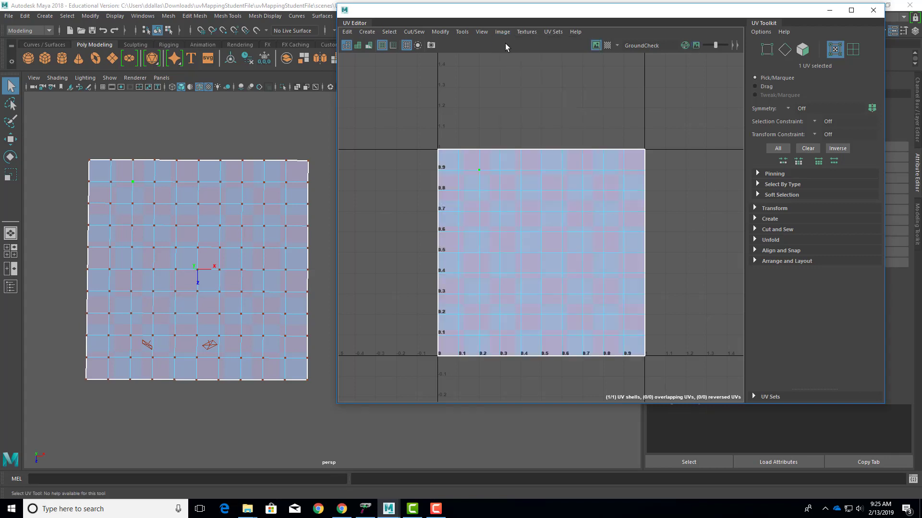
left_click(507, 32)
left_click(511, 60)
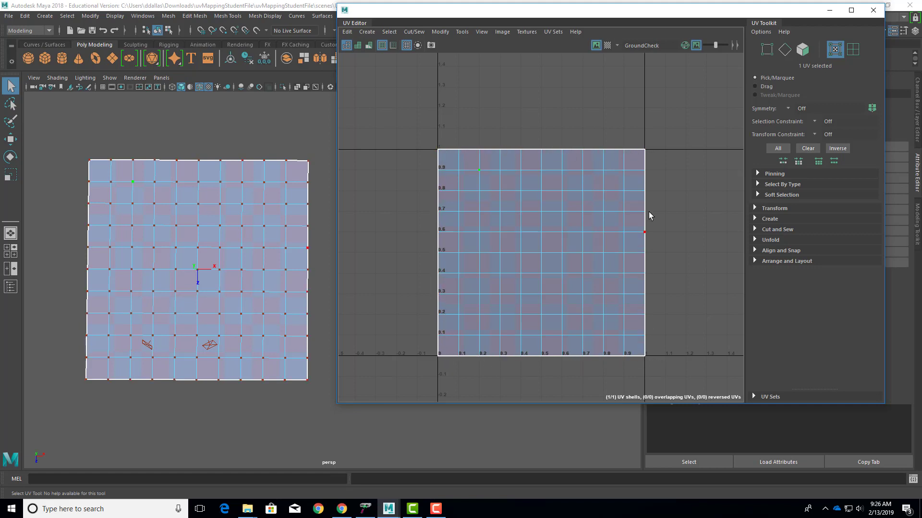
- Select the ground plane's whole UV shell, review the component selection modes, and return to UV selection
right_click(522, 171)
right_click_drag(522, 171, 493, 158)
left_click(496, 181)
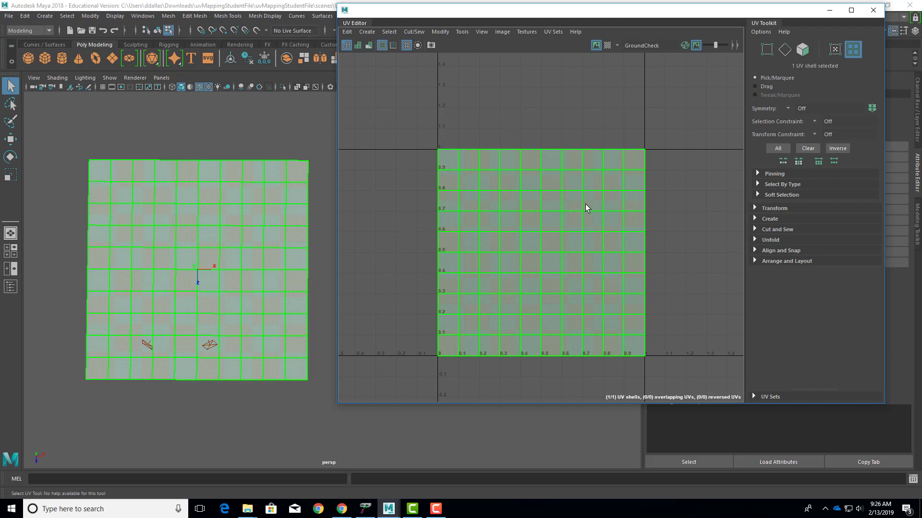
right_click_drag(559, 210, 561, 211)
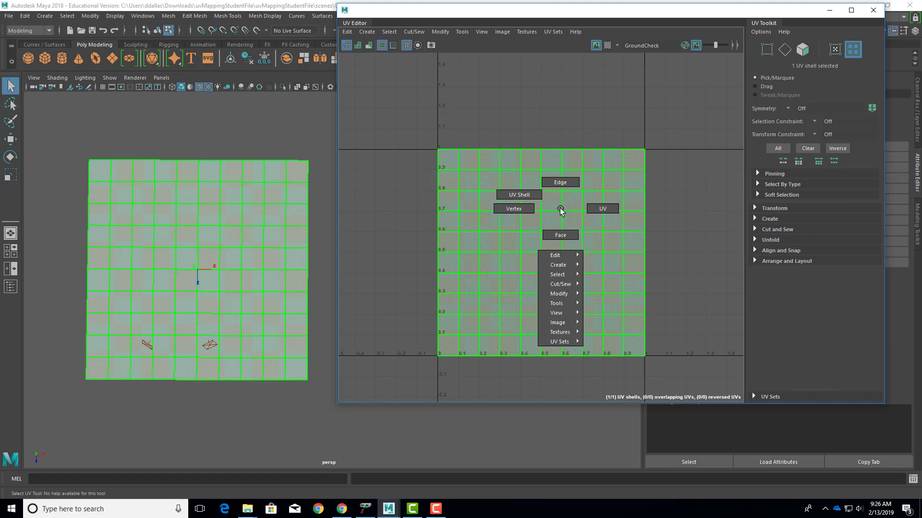
right_click_drag(561, 208, 561, 209)
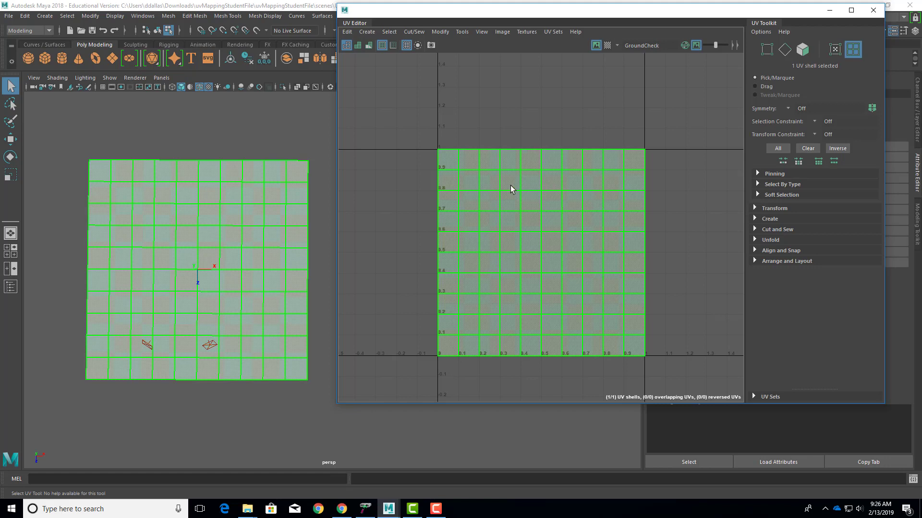
right_click_drag(511, 186, 551, 184)
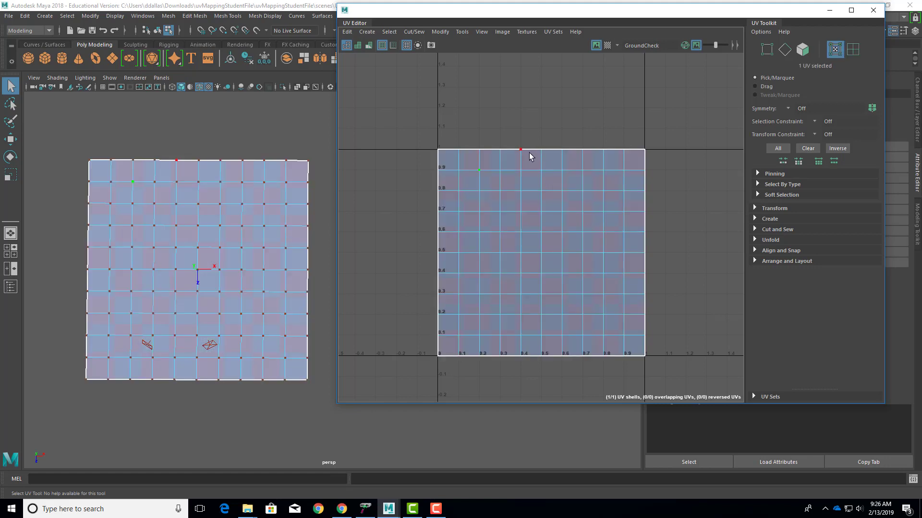
- Move the single UV near U 0.2, V 0.9 to about U 0.17, V 0.82 with the Move tool
left_click(502, 251)
left_click(501, 192)
key("w")
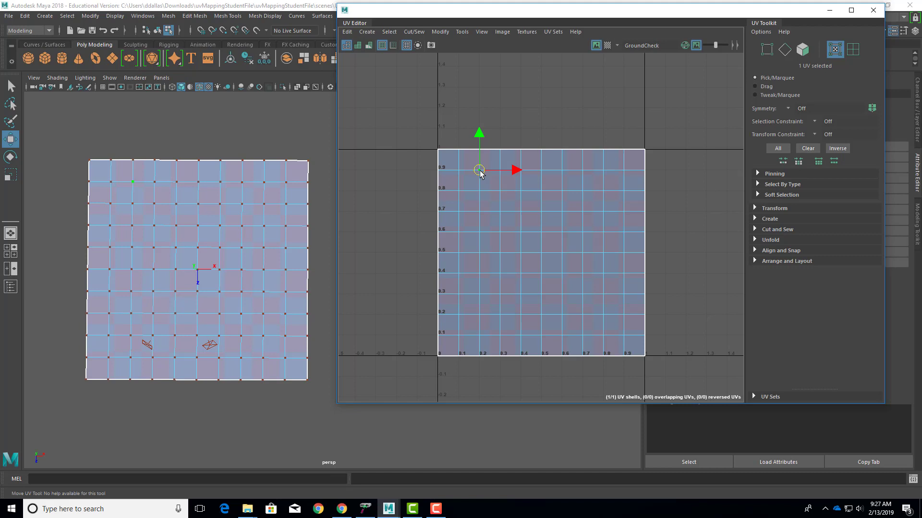
mouse_move(480, 173)
left_mouse_down()
mouse_move(485, 195)
mouse_move(470, 189)
mouse_move(474, 174)
mouse_move(494, 168)
mouse_move(489, 182)
mouse_move(472, 177)
mouse_move(484, 171)
left_mouse_up()
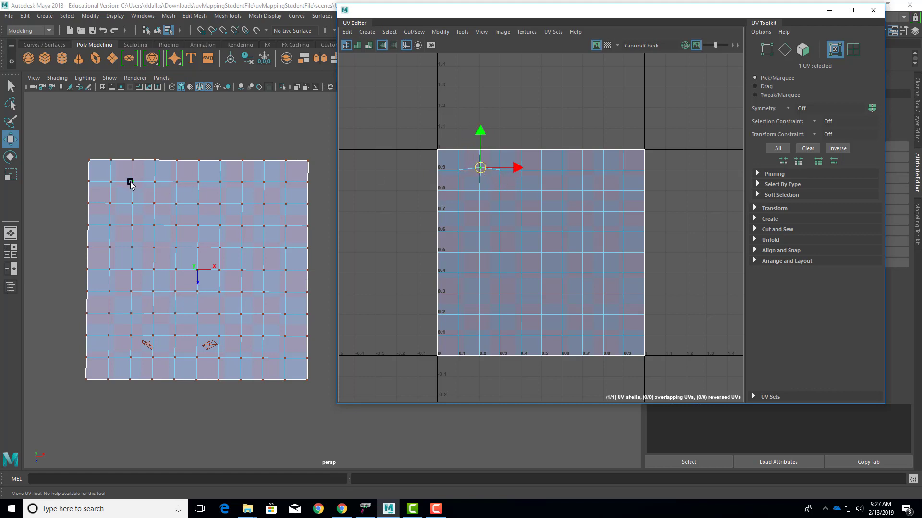
left_click_drag(481, 170, 461, 187)
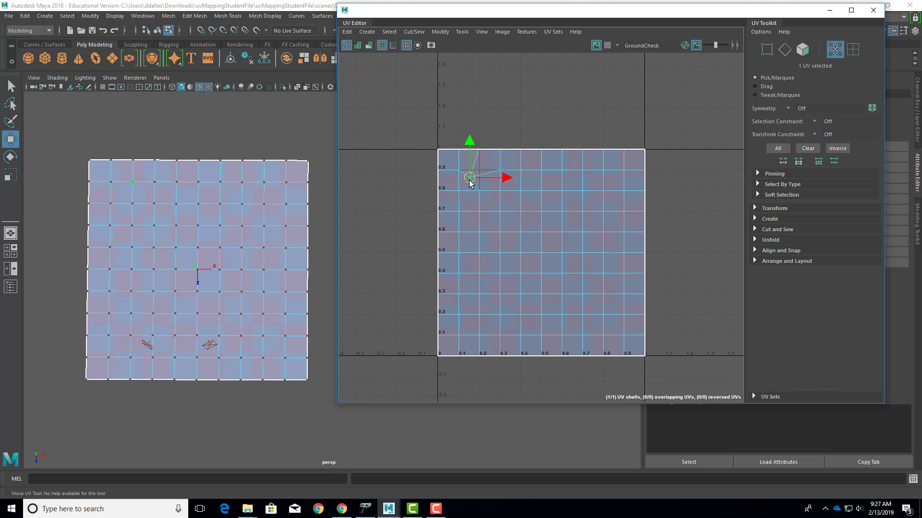
- Select the block of 16 UVs around U 0.4, V 0.7, shift it slightly within the grid, and check the texture on the ground plane
left_click_drag(480, 169, 569, 247)
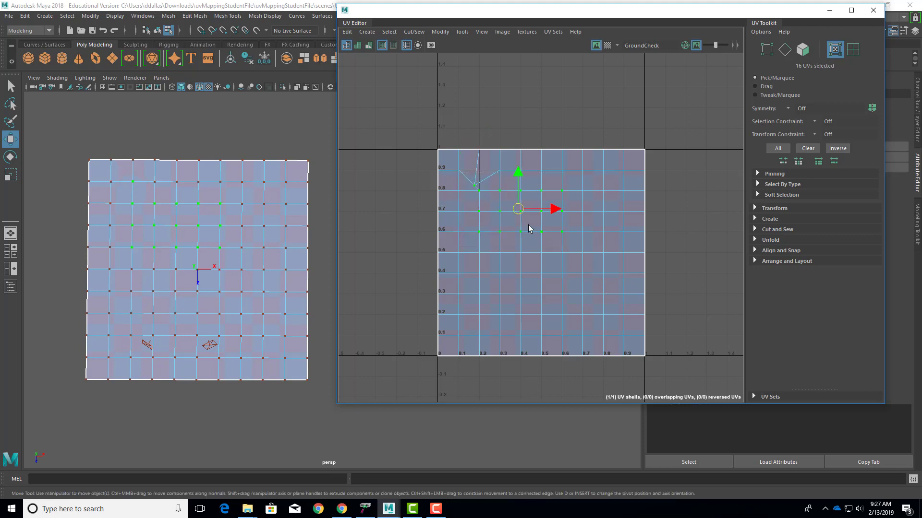
mouse_move(522, 217)
left_mouse_down()
mouse_move(534, 235)
mouse_move(542, 231)
mouse_move(528, 216)
mouse_move(491, 217)
mouse_move(514, 228)
mouse_move(519, 206)
mouse_move(507, 214)
mouse_move(517, 227)
left_mouse_up()
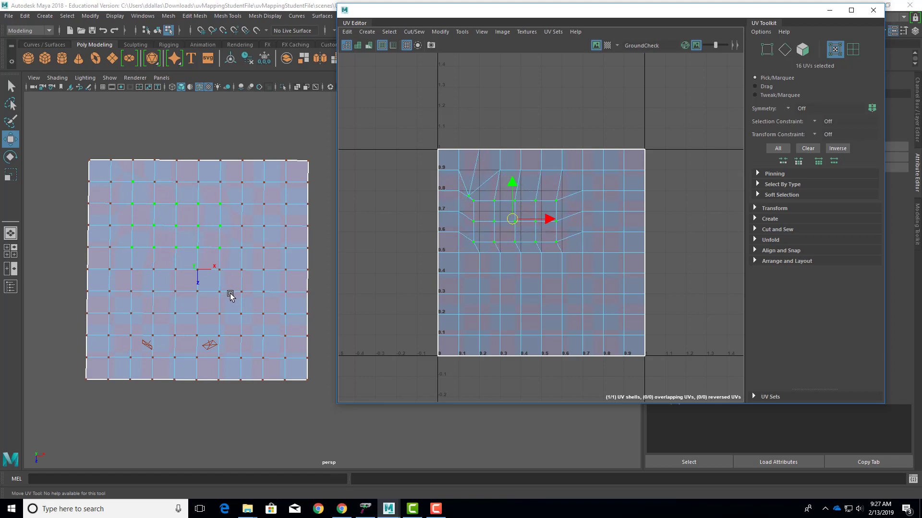
left_click_drag(230, 294, 255, 239, "alt")
middle_click_drag(255, 240, 239, 286, "alt")
right_click_drag(238, 285, 284, 280, "alt")
left_click_drag(284, 281, 290, 273, "alt")
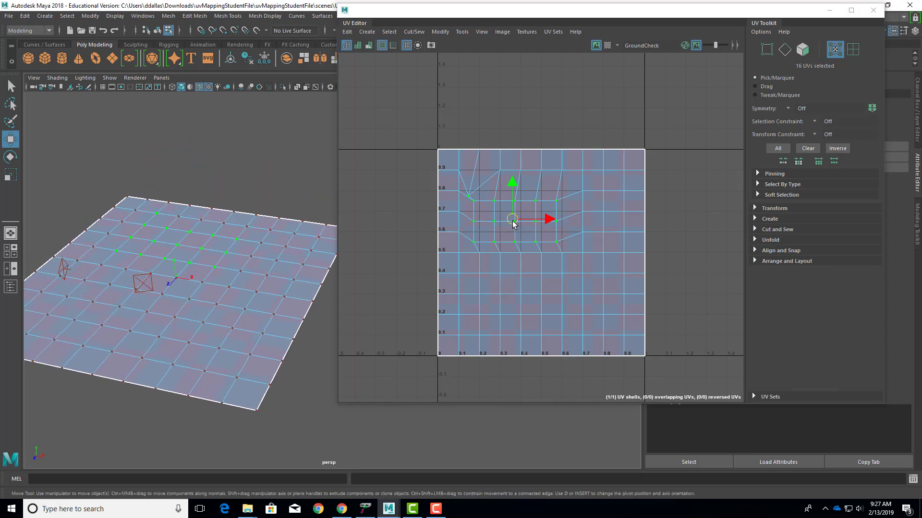
mouse_move(515, 221)
left_mouse_down()
mouse_move(527, 223)
mouse_move(526, 214)
mouse_move(515, 212)
left_mouse_up()
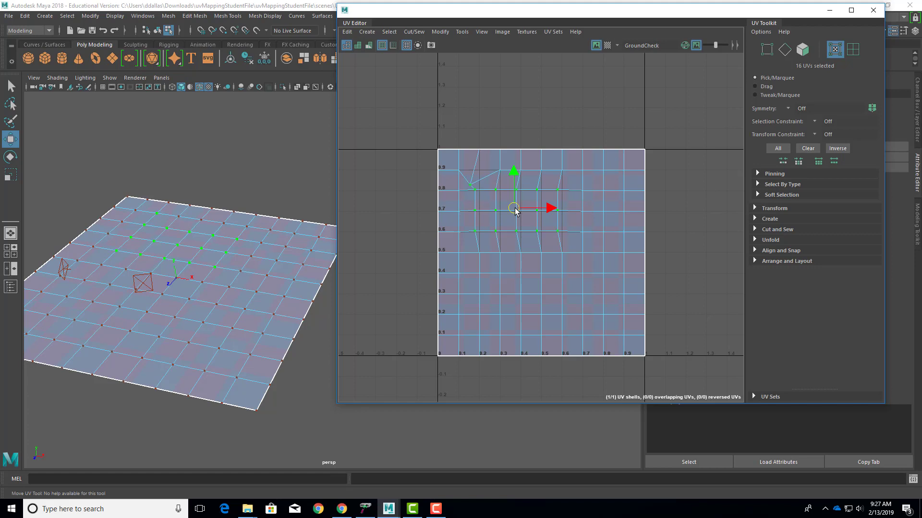
- Scale the selected 16 UVs down to a small cluster and back up beyond their original spread
key("r")
left_click_drag(514, 210, 510, 213)
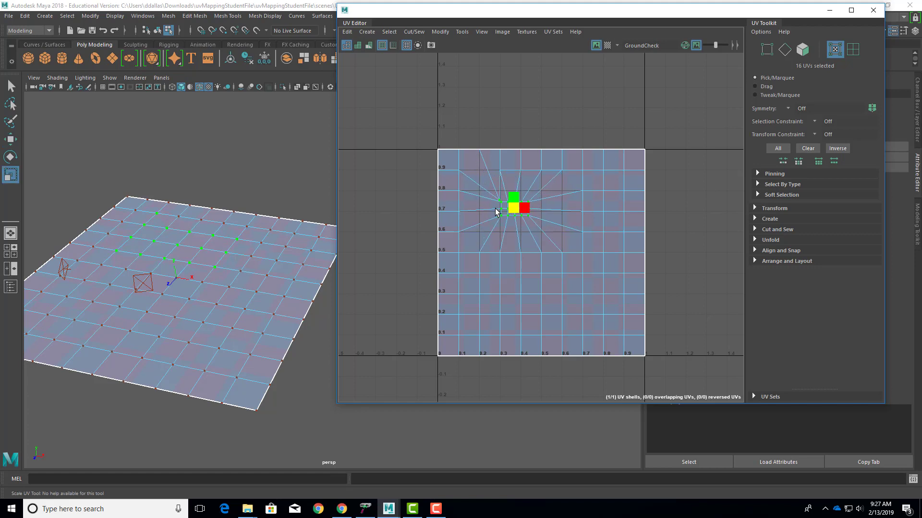
left_click_drag(494, 208, 590, 219)
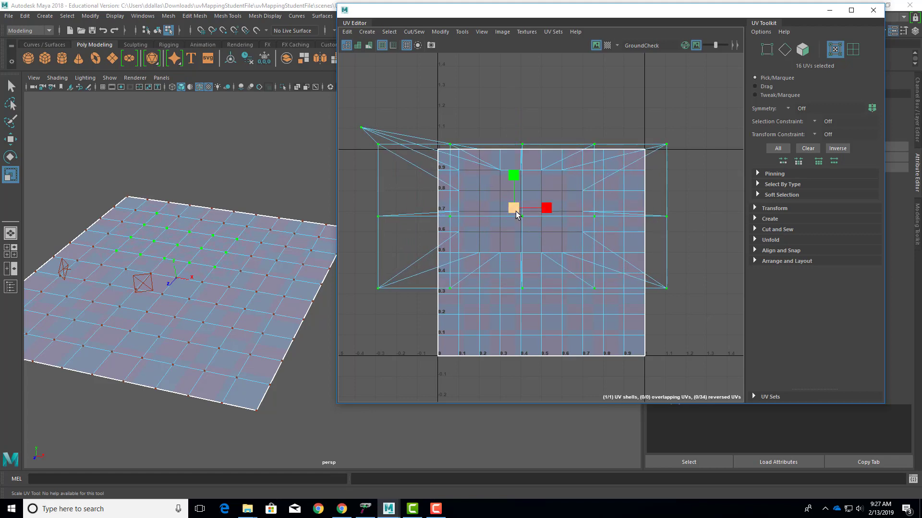
left_click_drag(514, 208, 550, 224)
- Move the enlarged block of UVs around the texture and inspect the distortion on the ground plane from above
key("w")
left_click_drag(282, 264, 298, 310, "alt")
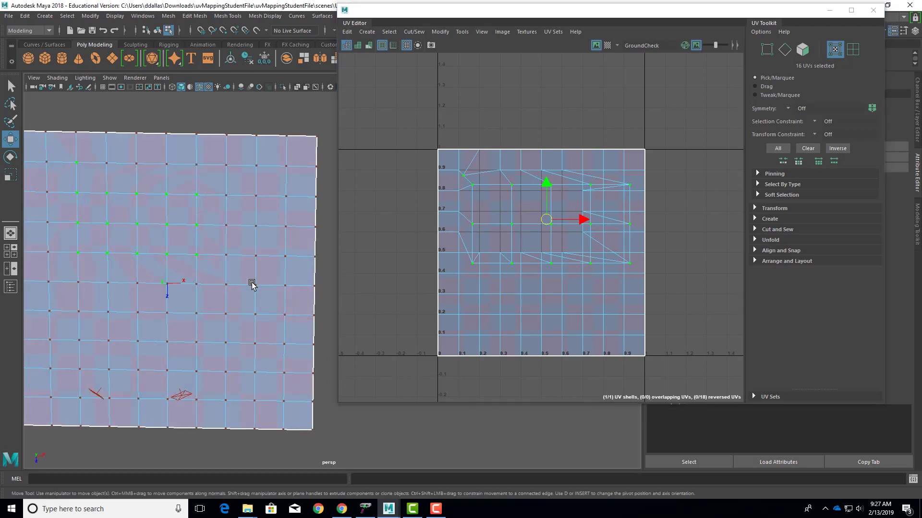
right_click_drag(250, 282, 169, 230, "alt")
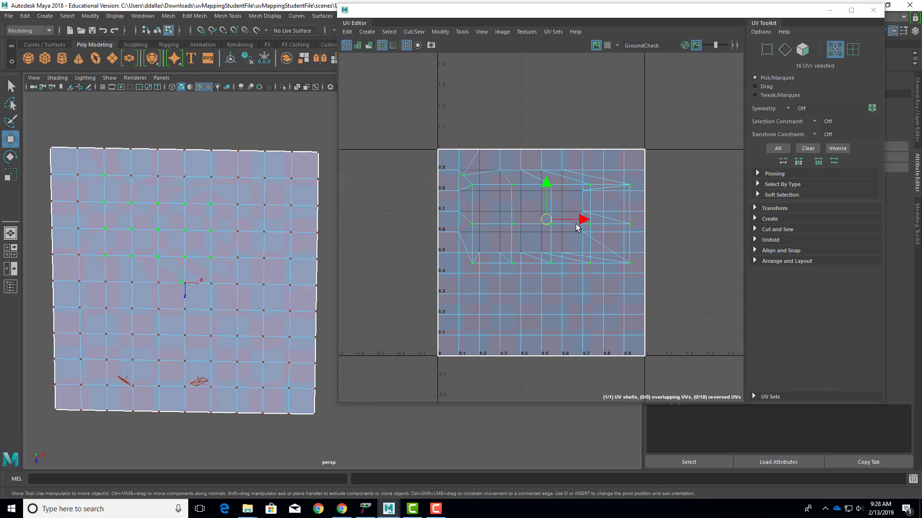
left_click_drag(546, 220, 547, 245)
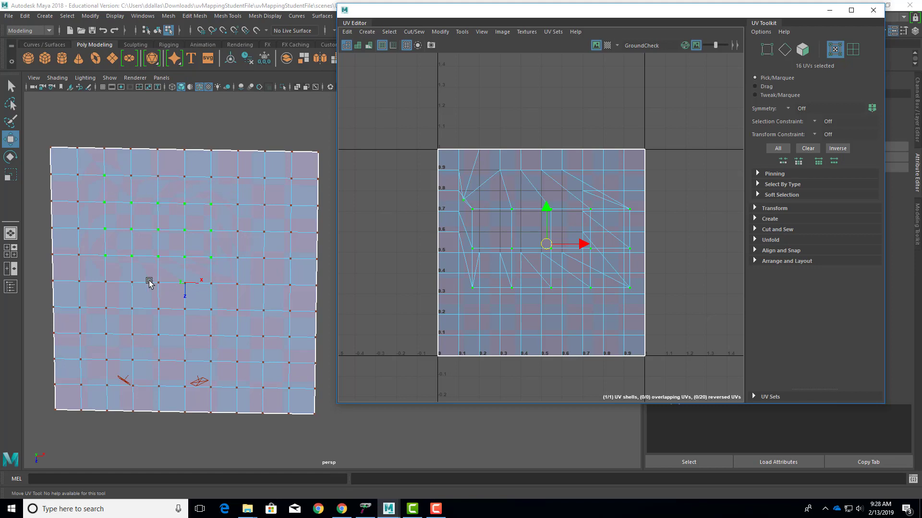
left_click_drag(548, 242, 542, 216)
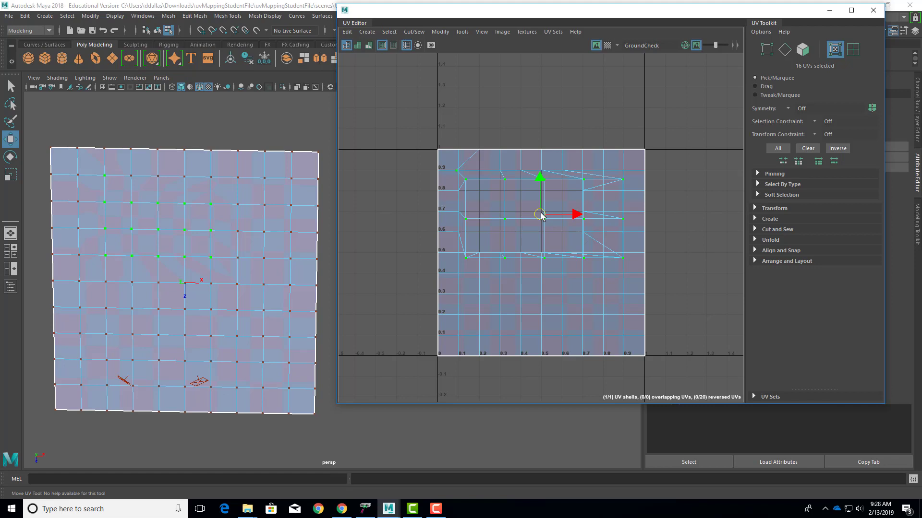
- Undo all the test moves and scaling of the ground plane's UVs, and discard a trial selection in the upper-right part of the shell
key("ctrl+z")
key("ctrl+z")
key("ctrl+z")
key("ctrl+z")
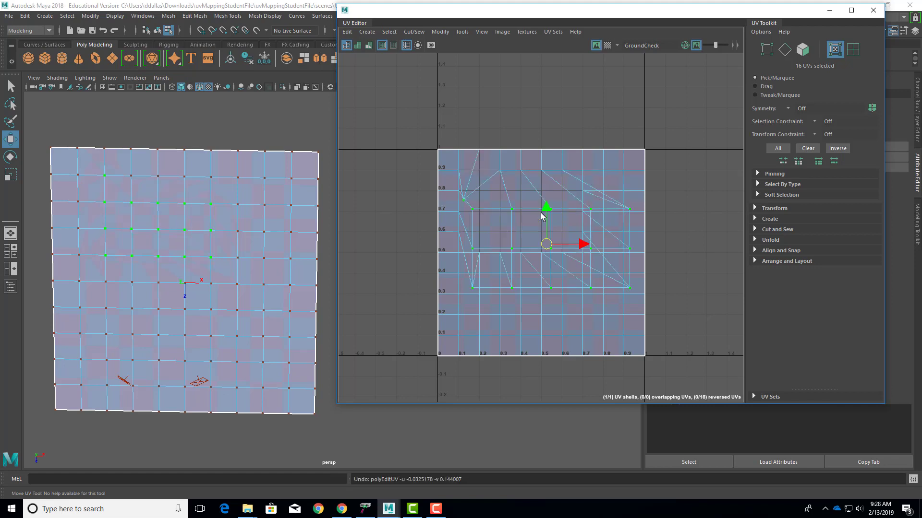
key("ctrl+z")
key("ctrl+z")
key("ctrl+z")
key("ctrl+z")
key("ctrl+z")
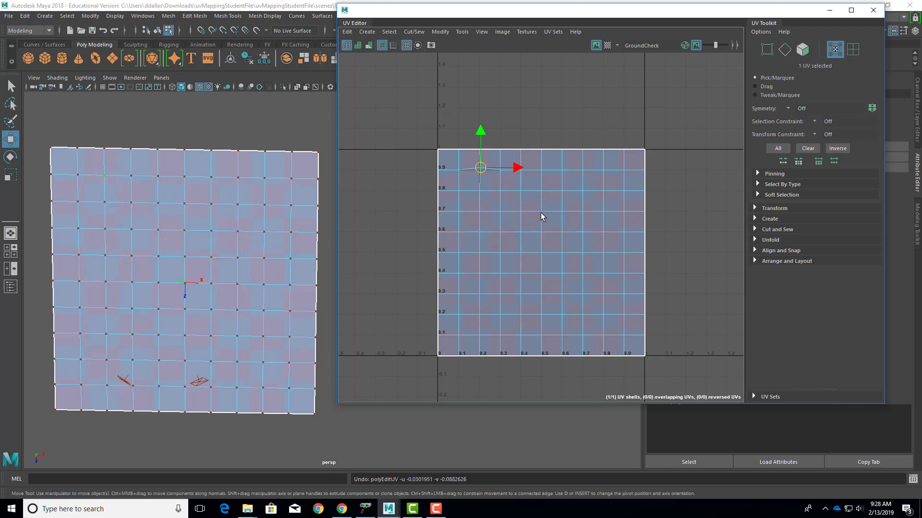
key("ctrl+z")
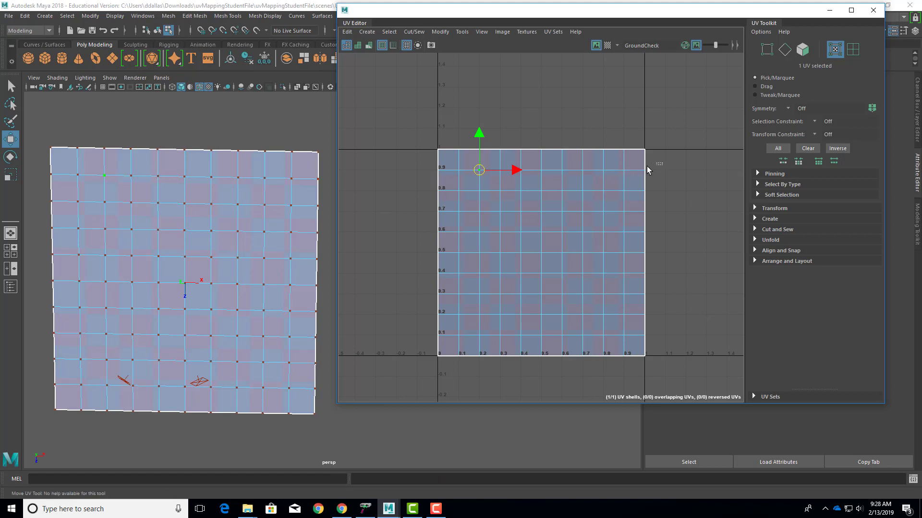
left_click_drag(662, 163, 529, 241)
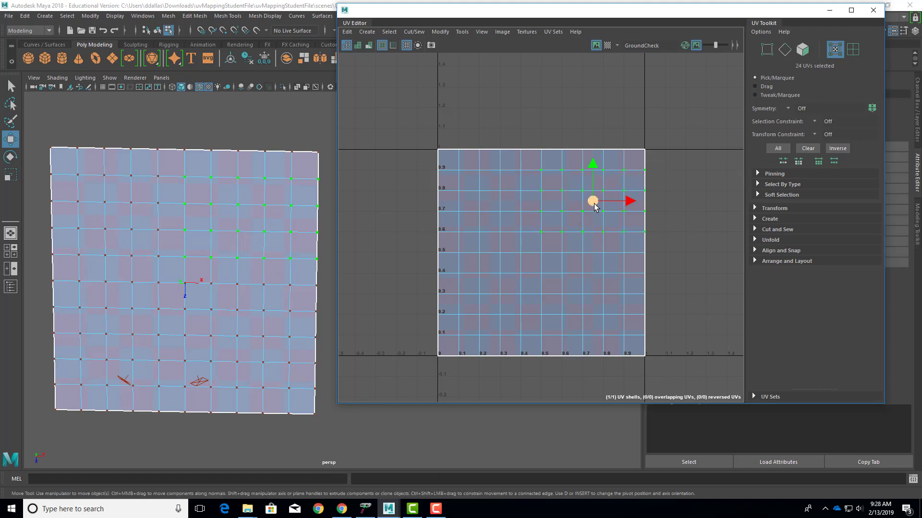
key("ctrl+z")
- Select the whole UV shell, scale it to about half the 0–1 tile's width, and enlarge it to about 2.6 times that tile's width
right_click(562, 192)
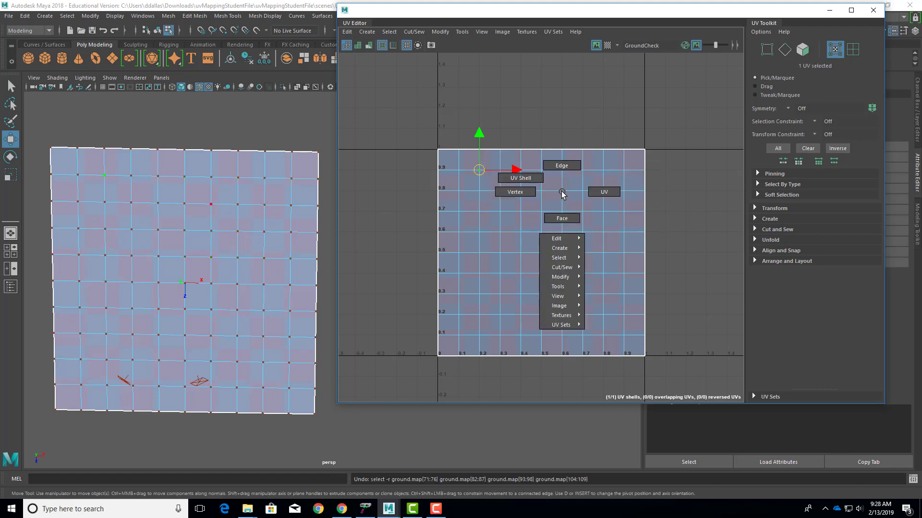
right_click_drag(529, 178, 528, 175)
left_click(528, 175)
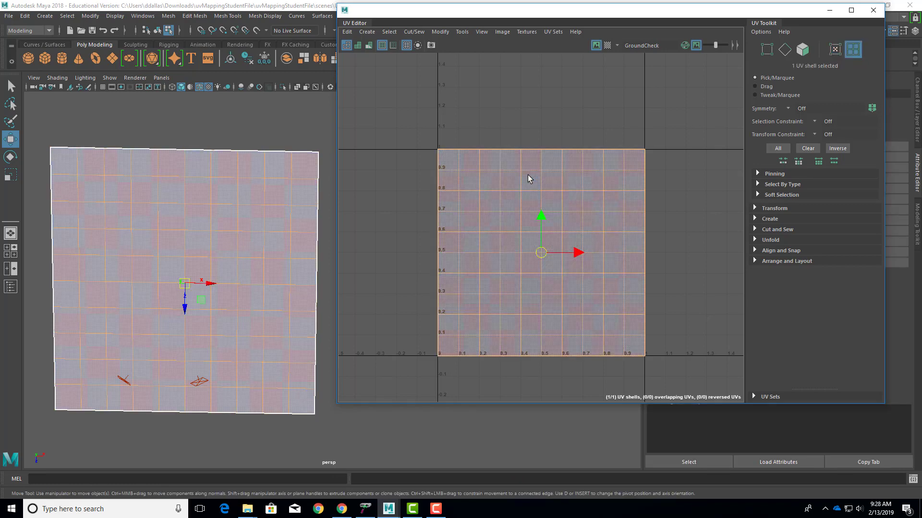
key("r")
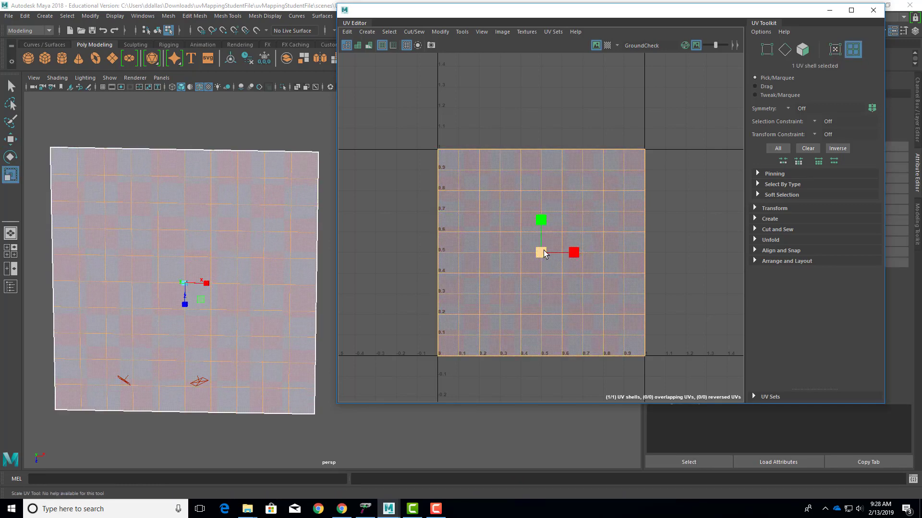
left_click_drag(541, 253, 526, 255)
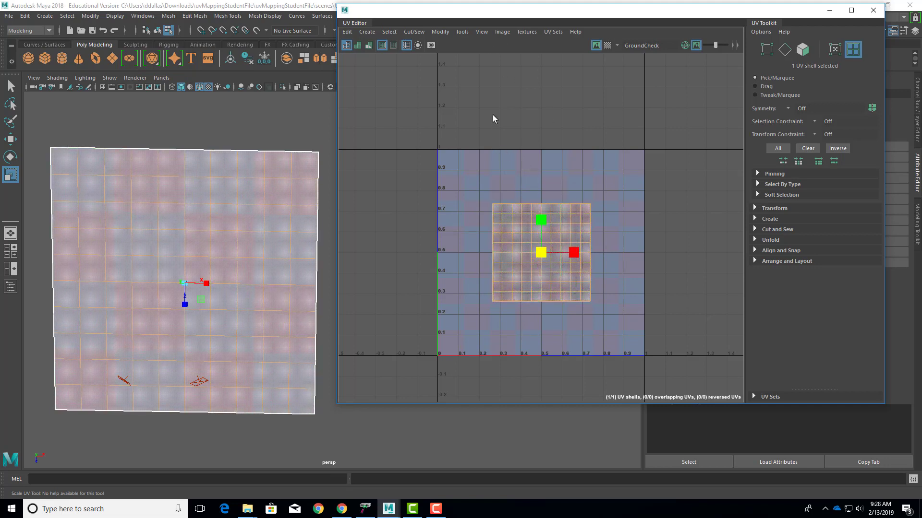
scroll(589, 121, "down", 3)
left_click_drag(610, 145, 865, 188)
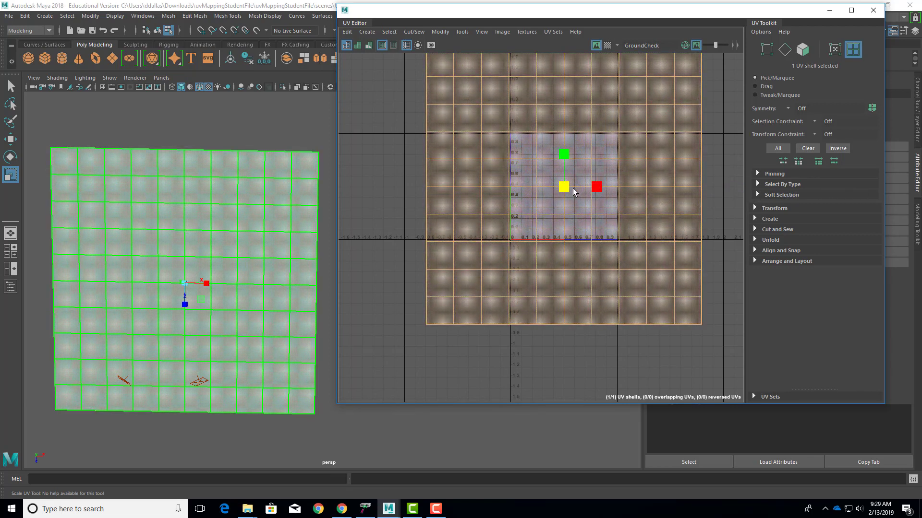
- Scale the UV shell down to about half the 0–1 tile's width, and enlarge it to fill the tile exactly
mouse_move(563, 188)
left_mouse_down()
mouse_move(596, 187)
mouse_move(535, 196)
mouse_move(562, 201)
left_mouse_up()
scroll(561, 200, "up", 3)
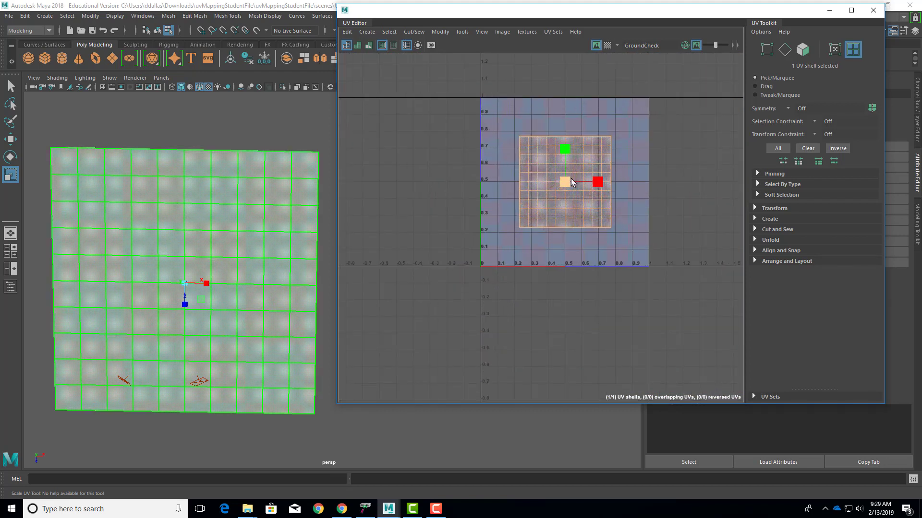
middle_click_drag(591, 192, 587, 215, "alt")
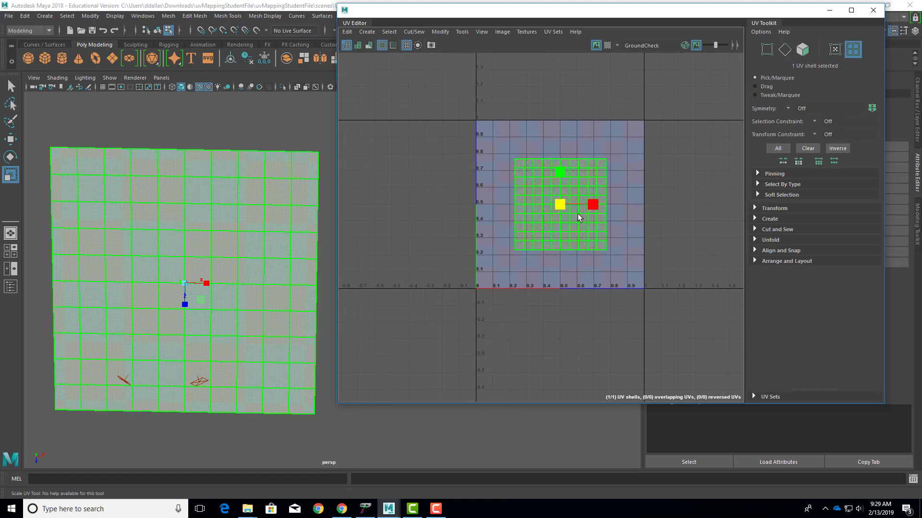
left_click_drag(564, 206, 589, 215)
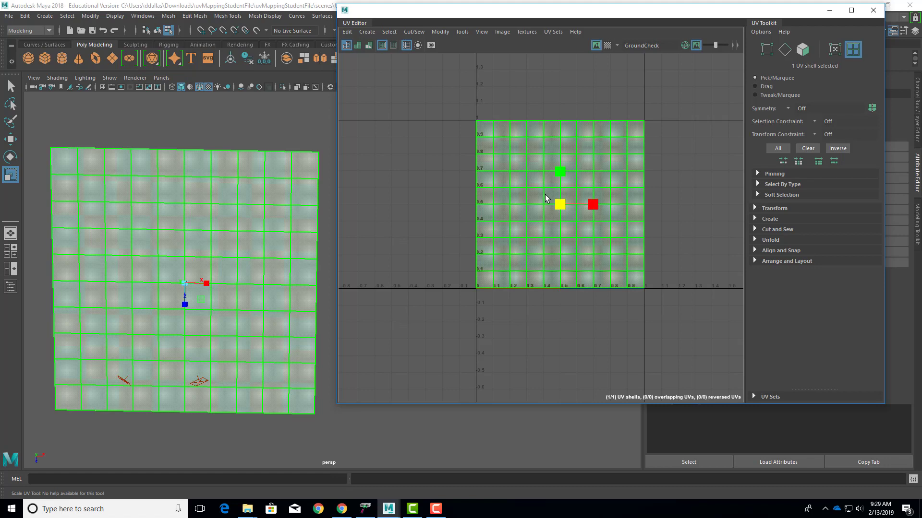
- Select the vertical edge loop through the middle of the ground plane's UVs and cut the shell along it
right_click(573, 147)
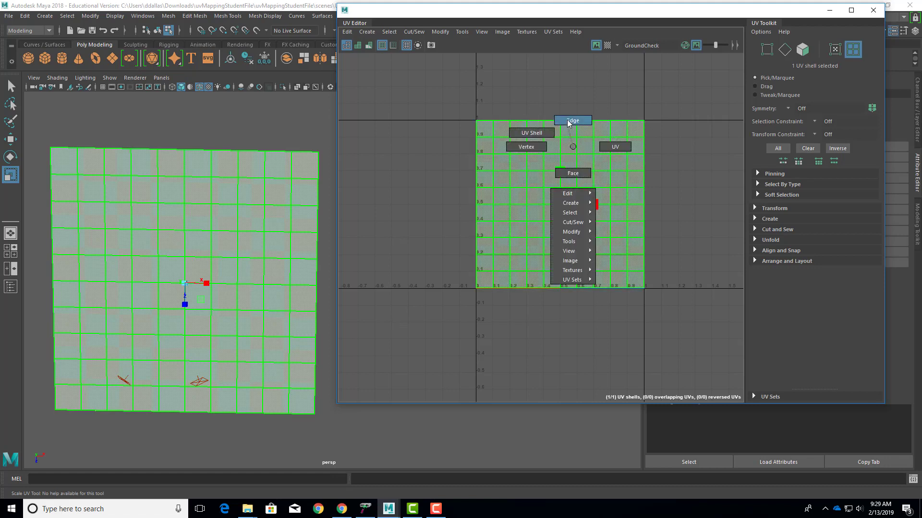
right_click_drag(568, 123, 568, 123)
double_click(560, 129)
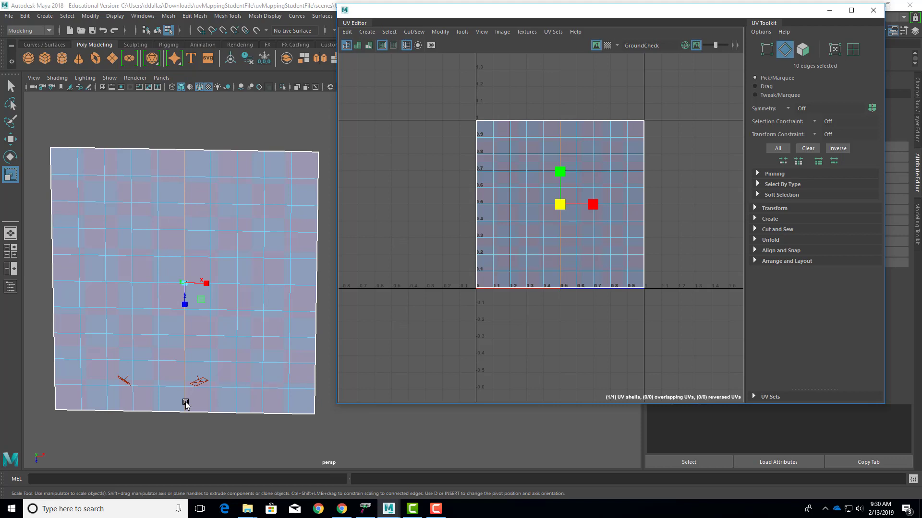
left_click(418, 34)
left_click(417, 83)
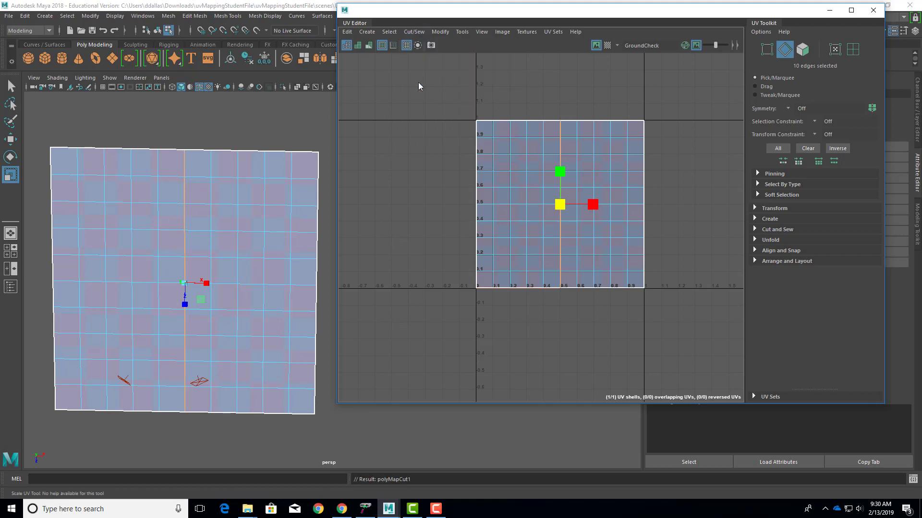
- Switch to UV shell selection and select the right half of the cut ground plane, followed by the left half
right_click_drag(496, 153, 484, 142)
left_click(484, 142)
left_click(615, 171)
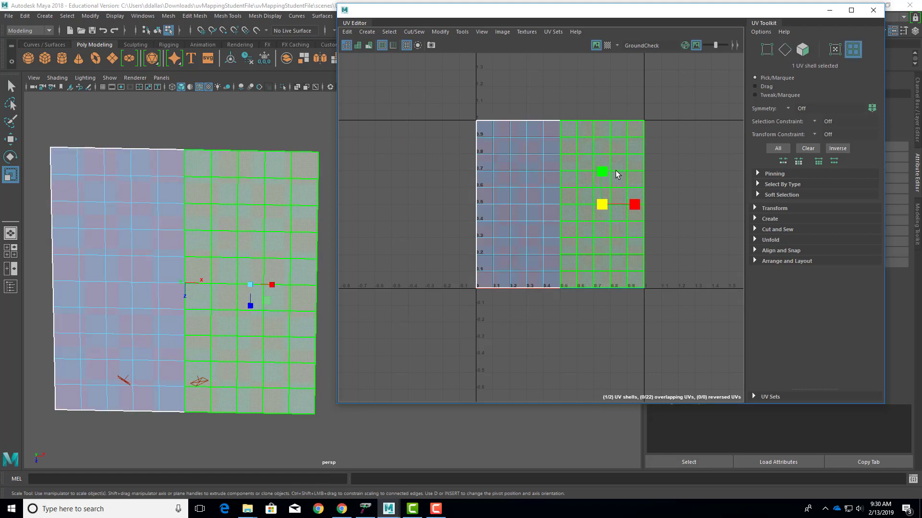
left_click(519, 178)
- Move and rotate the left UV shell so it lies diagonally across the tile's upper-left boundary, and inspect the texture on the plane
key("w")
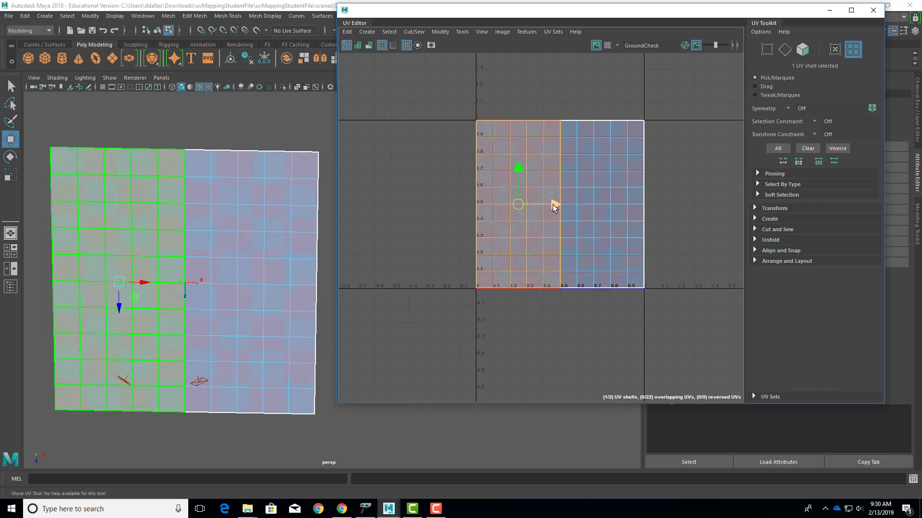
left_click_drag(552, 204, 533, 206)
key("e")
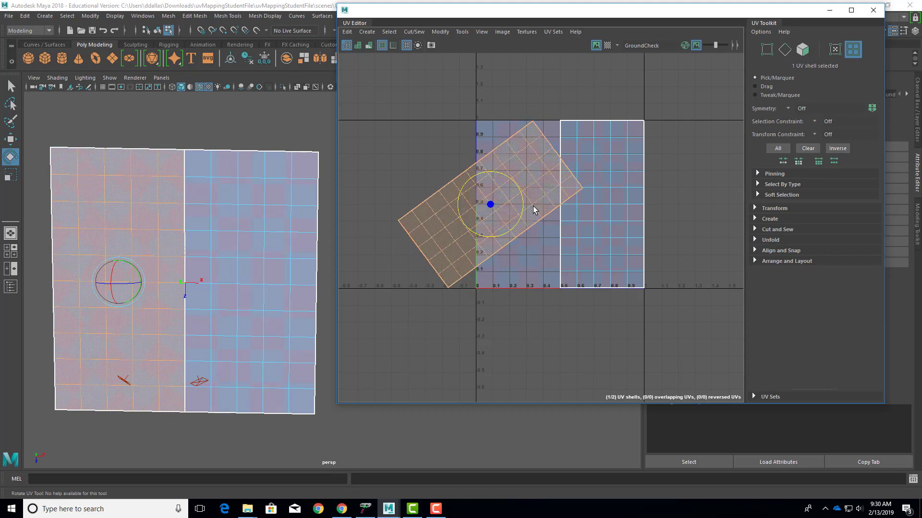
key("w")
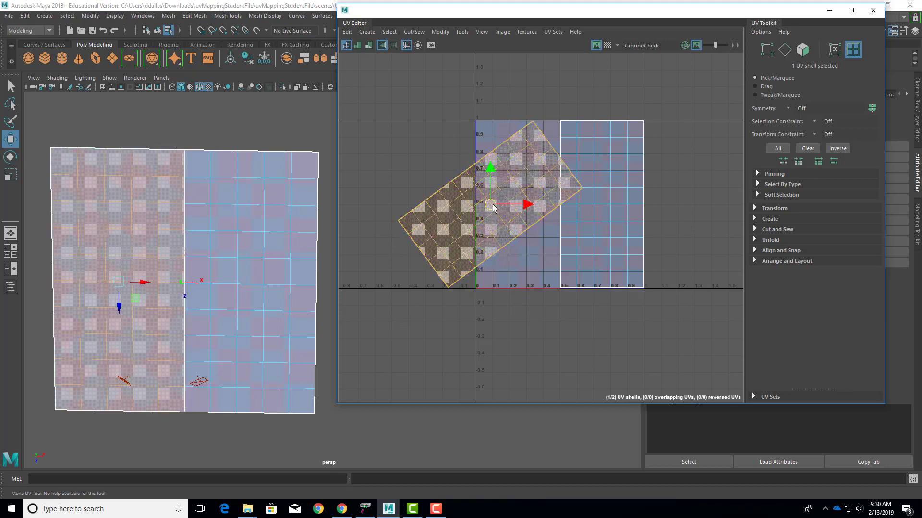
left_click_drag(493, 204, 461, 167)
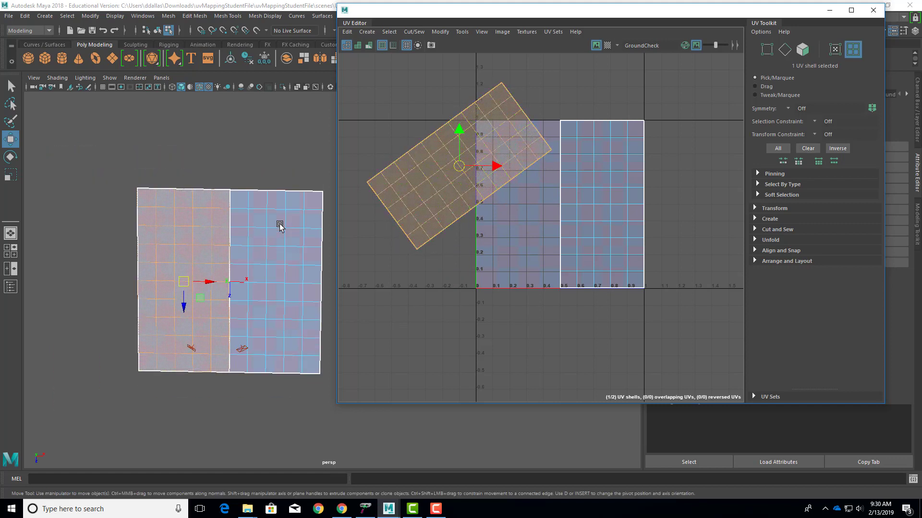
left_click_drag(280, 307, 241, 248, "alt")
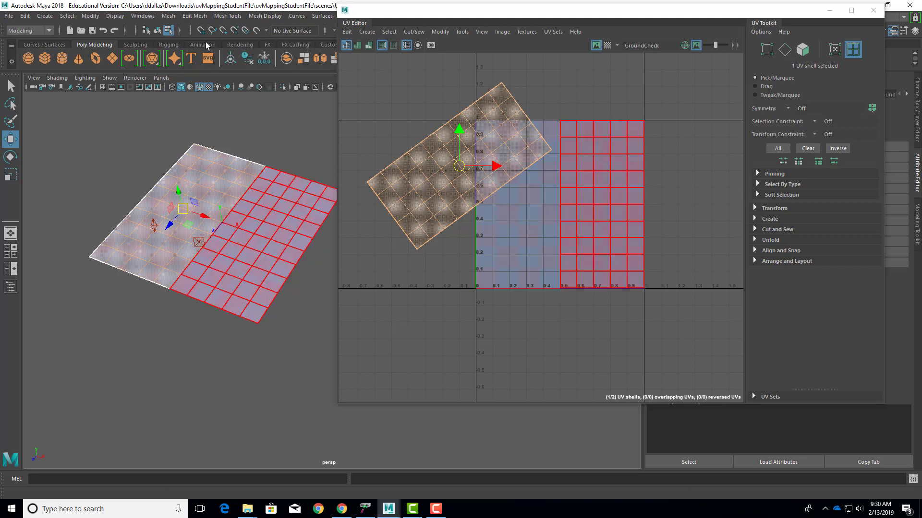
left_click(436, 509)
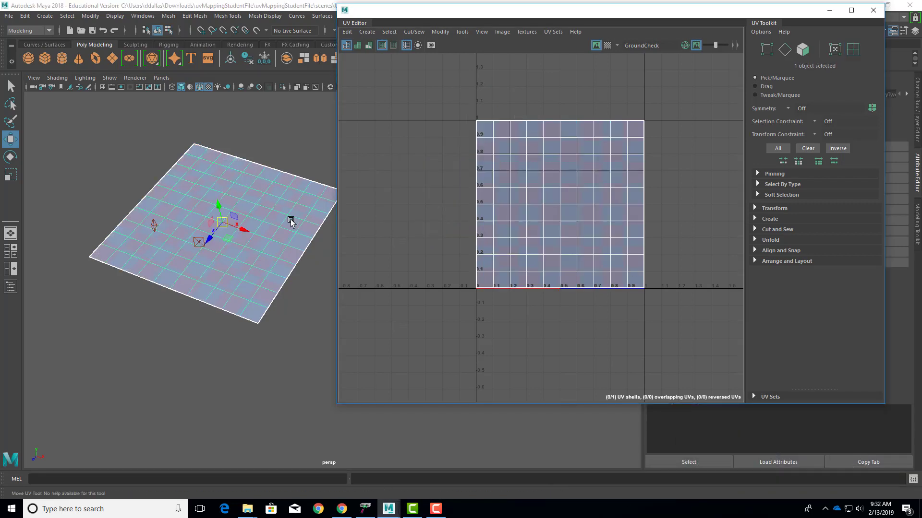
- Deselect the ground plane, create a polygon cube, and raise it about 3.25 units along Y
left_click(244, 189)
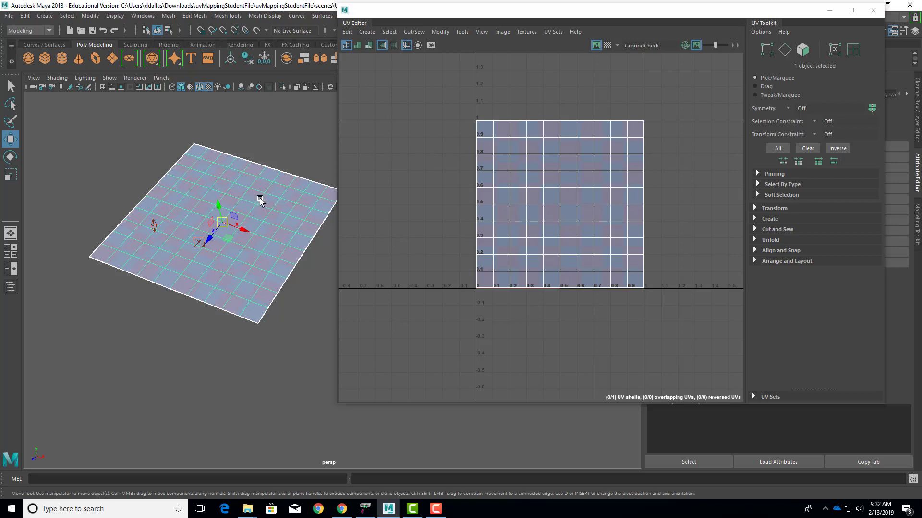
left_click(273, 143)
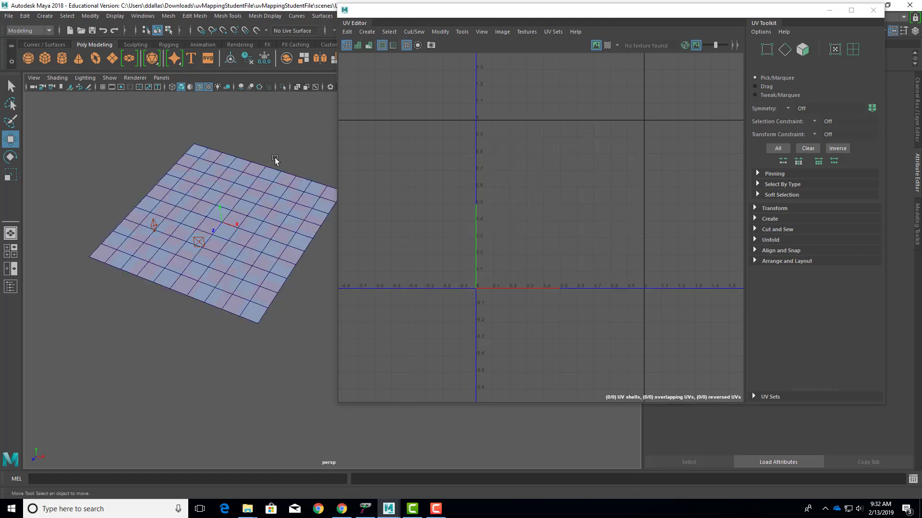
left_click(288, 221)
left_click(283, 108)
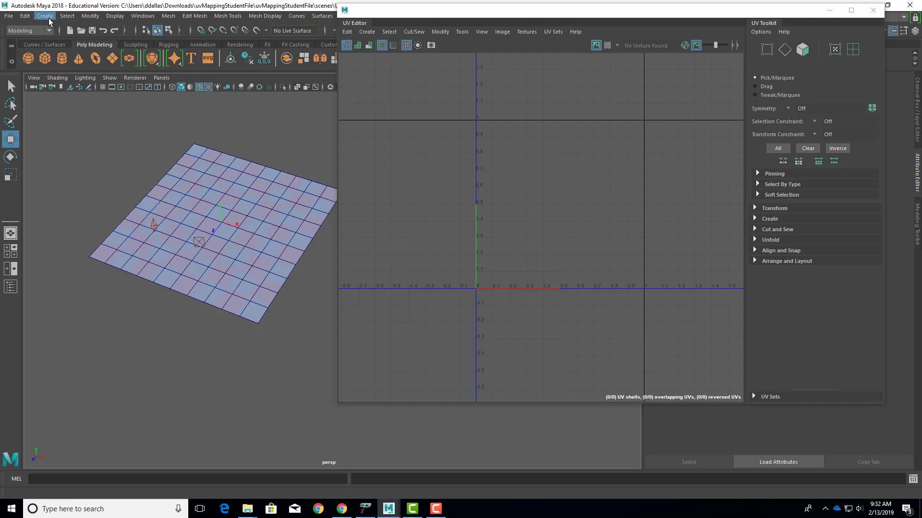
left_click(47, 17)
mouse_move(65, 51)
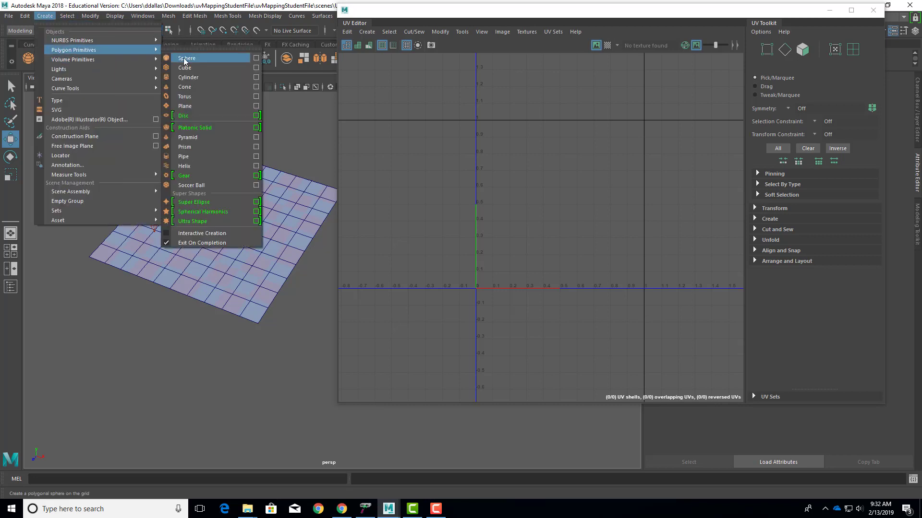
left_click(206, 67)
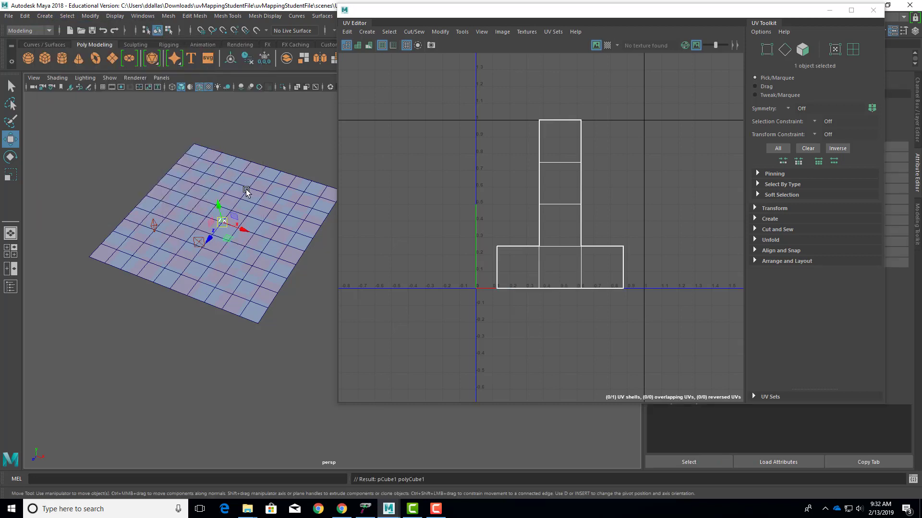
left_click_drag(220, 207, 217, 183)
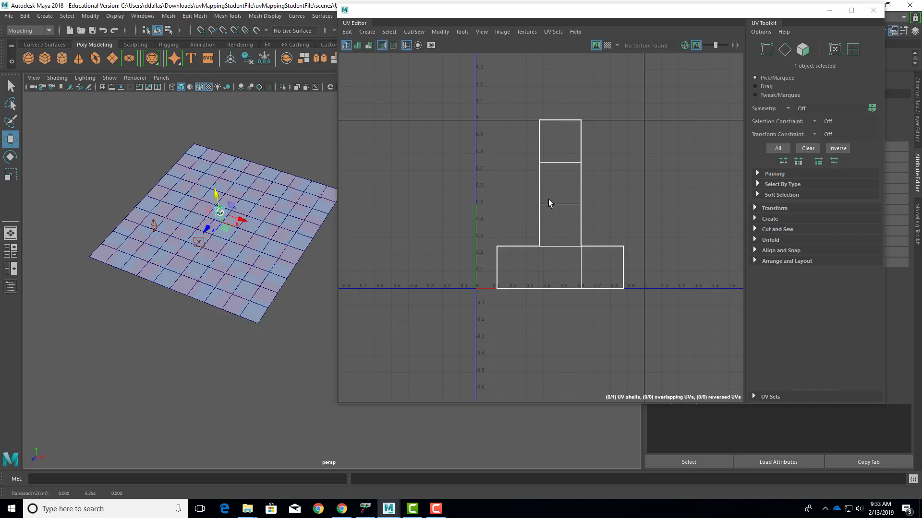
- Examine the cube up close, selecting its front, top and side faces to match each with its area in the UV layout
key("f")
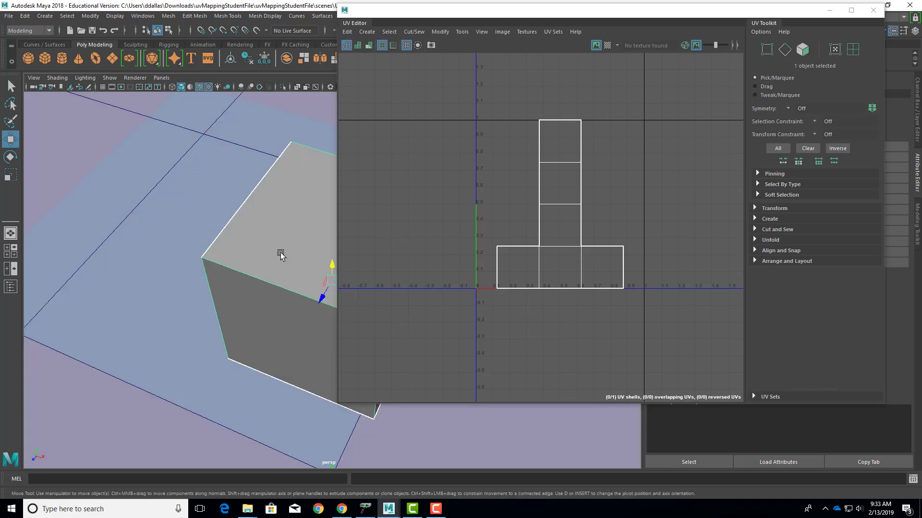
scroll(278, 255, "down", 3)
middle_click_drag(278, 251, 189, 222, "alt")
left_click_drag(189, 222, 269, 250, "alt")
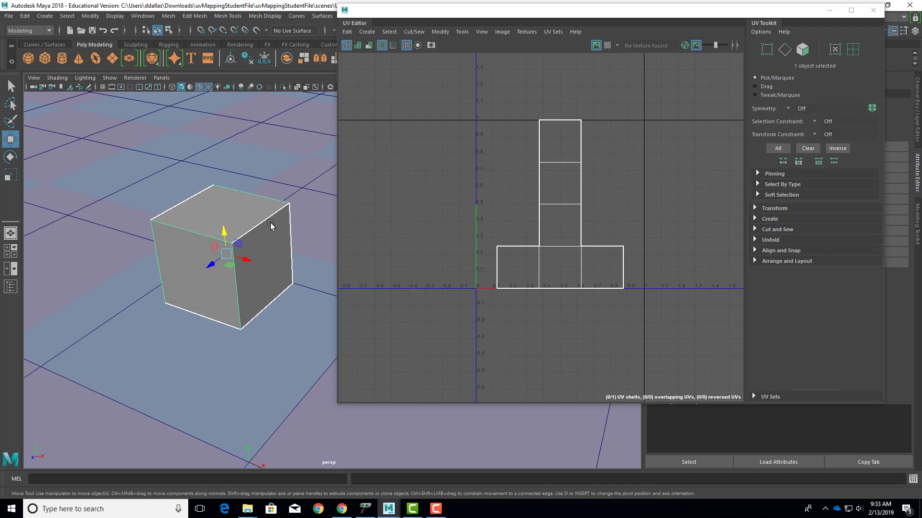
mouse_move(727, 12)
left_mouse_down()
mouse_move(694, 23)
mouse_move(692, 14)
mouse_move(712, 18)
left_mouse_up()
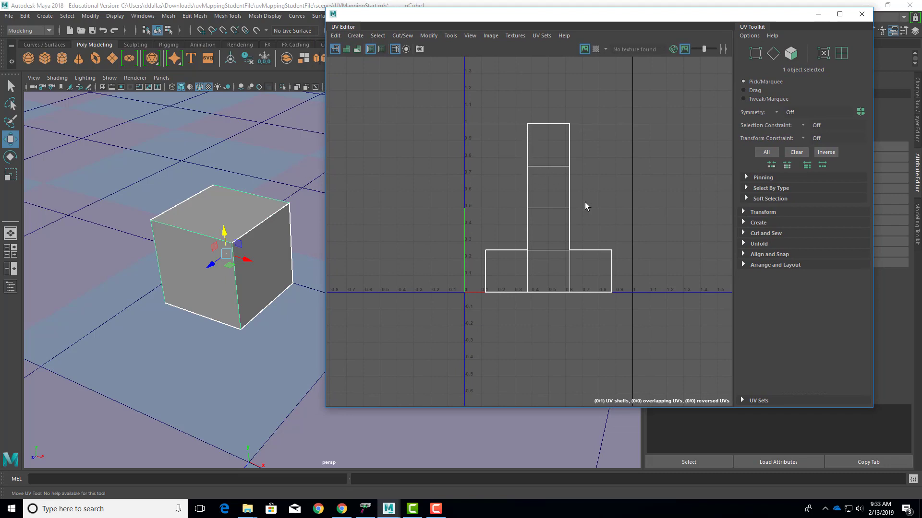
right_click_drag(240, 216, 239, 244)
left_click(207, 255)
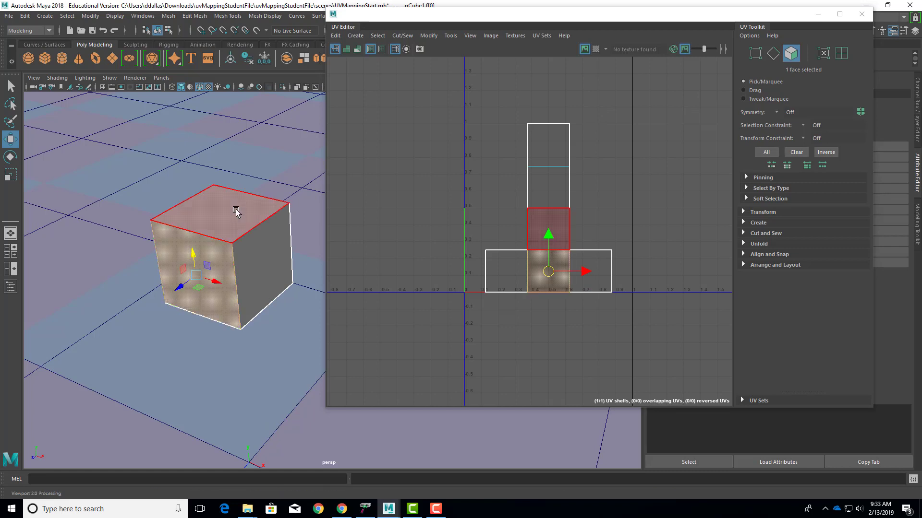
left_click(208, 210)
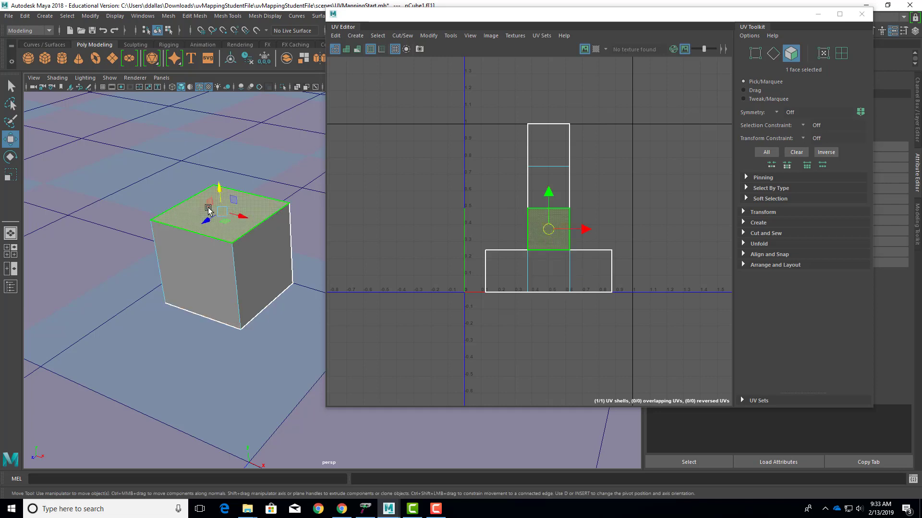
left_click(254, 259)
left_click(226, 221)
- Select the ground plane together with the cube to compare their UV layouts, and reselect only the cube
left_click(287, 175)
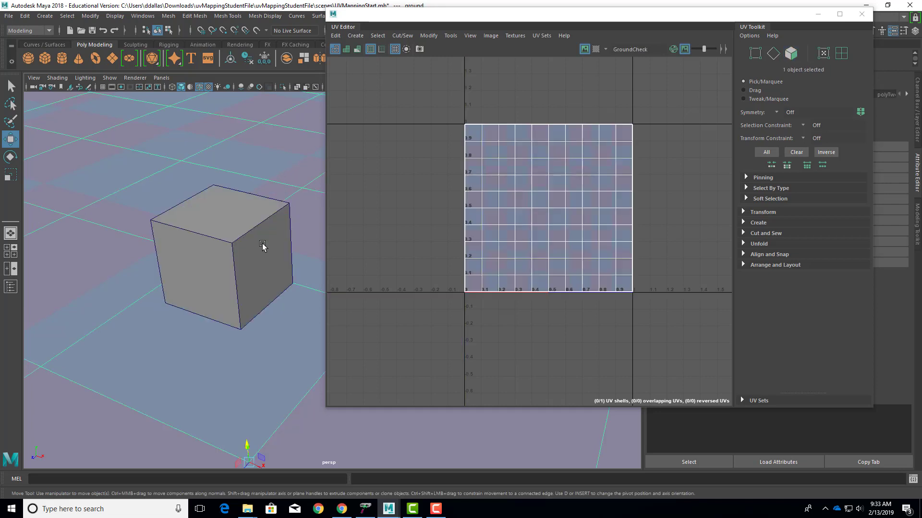
left_click(262, 246, "shift")
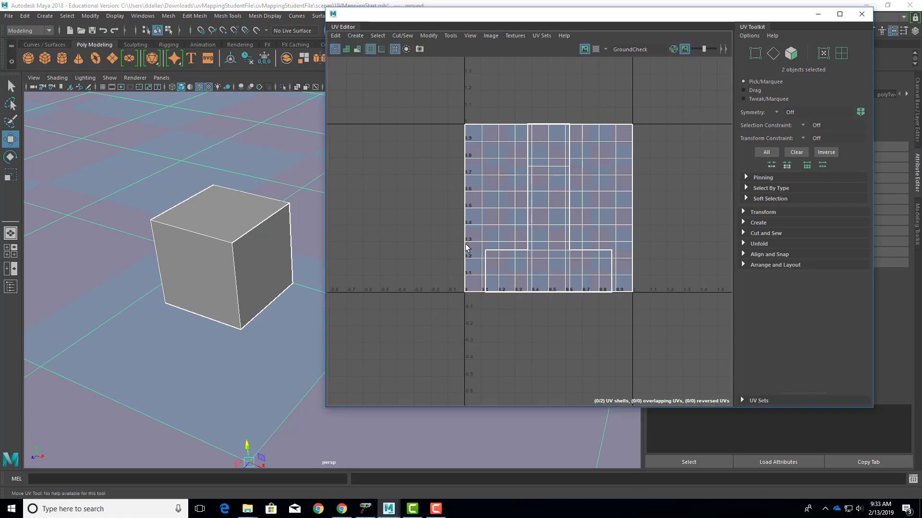
left_click(270, 247)
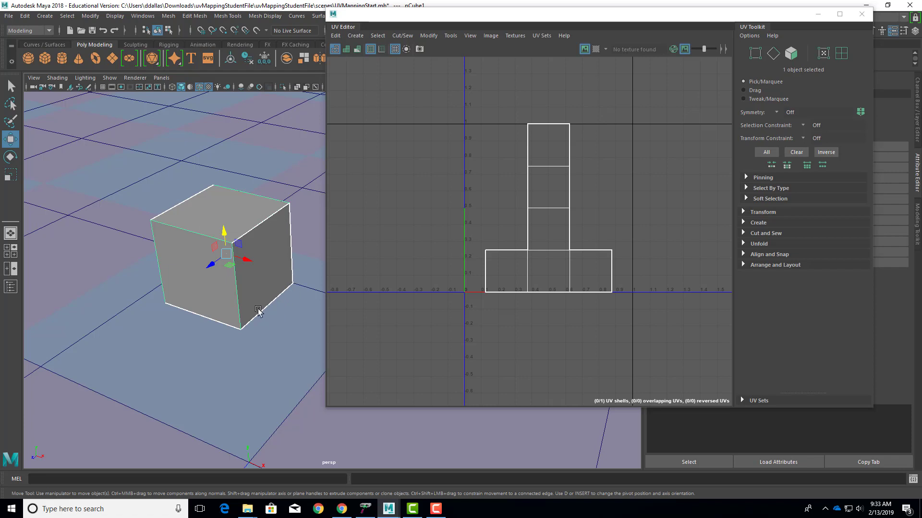
left_click_drag(252, 285, 192, 262, "alt")
right_click_drag(192, 262, 279, 244, "alt")
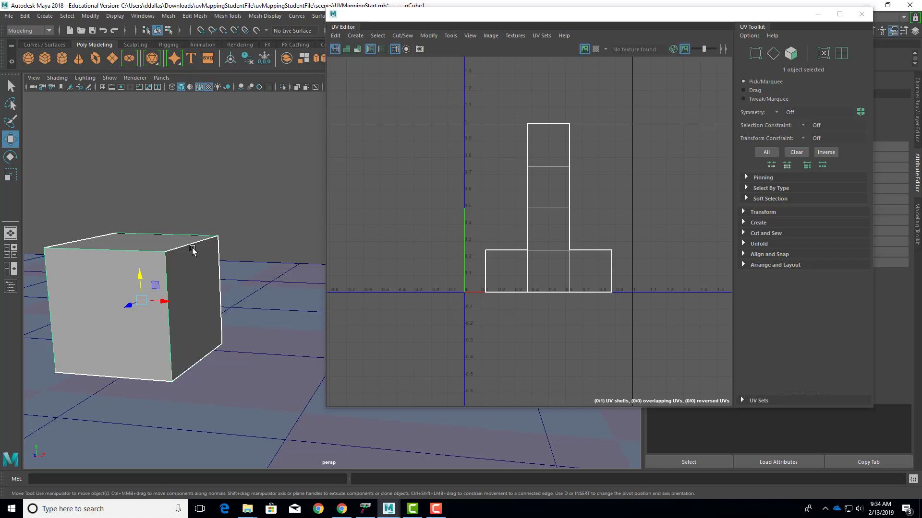
- Shift the cube slightly along the positive X axis, switch it to edge selection mode, and return it to object mode
left_click_drag(163, 301, 173, 303)
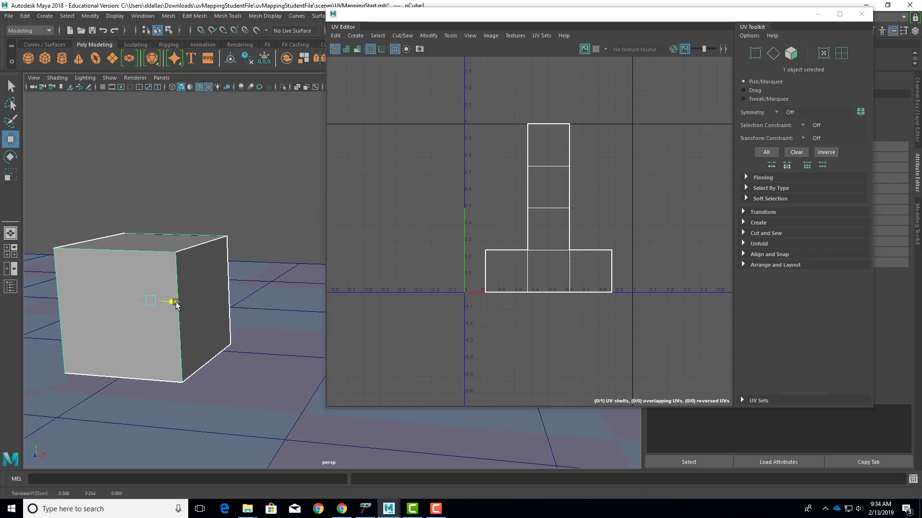
right_click(186, 260)
left_click(185, 218)
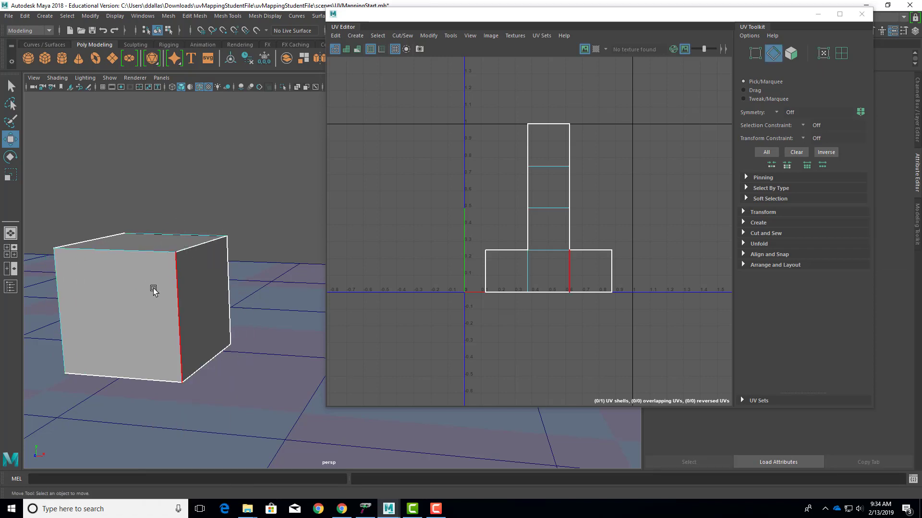
right_click(154, 290)
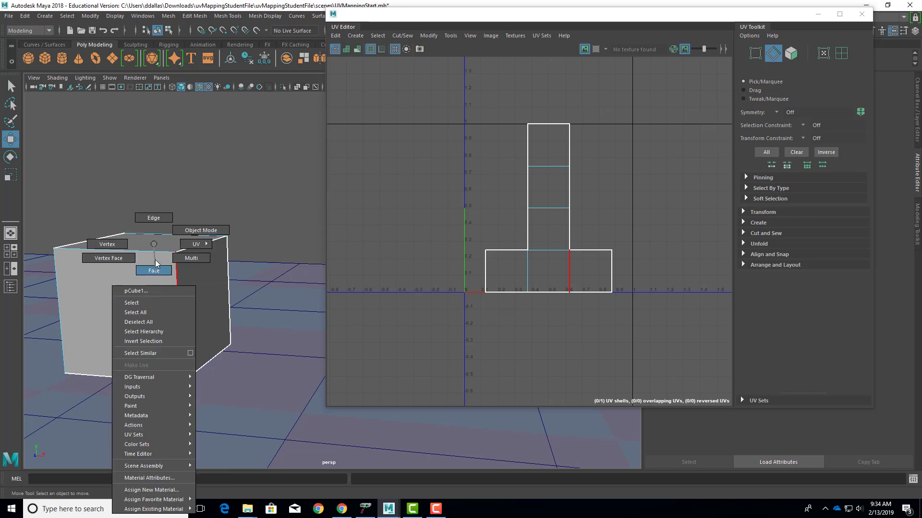
left_click(157, 218)
right_click(159, 263)
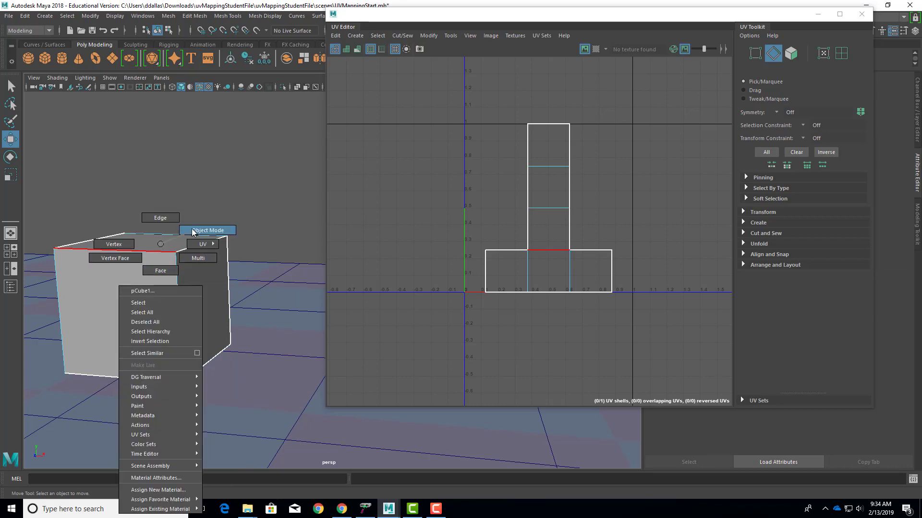
left_click(211, 231)
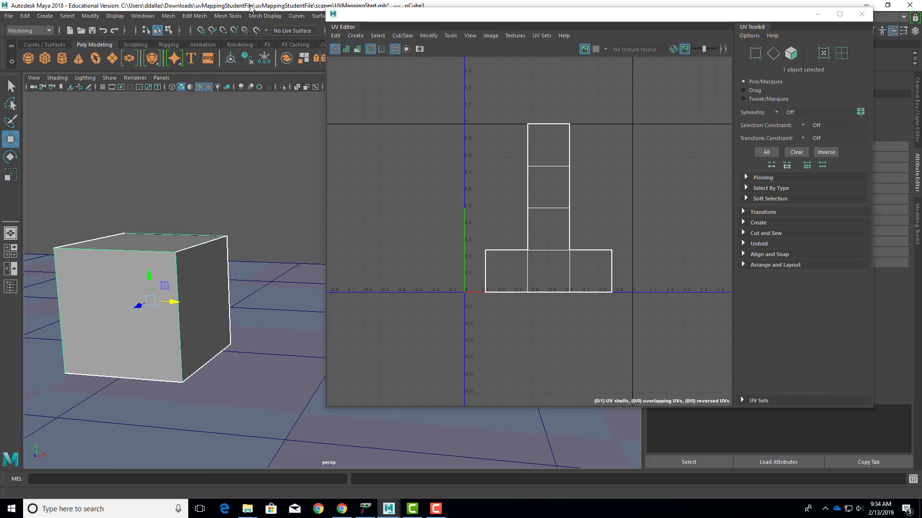
- Move the UV Editor clear of the modelling tools and bevel all edges of the cube
left_click_drag(360, 13, 354, 86)
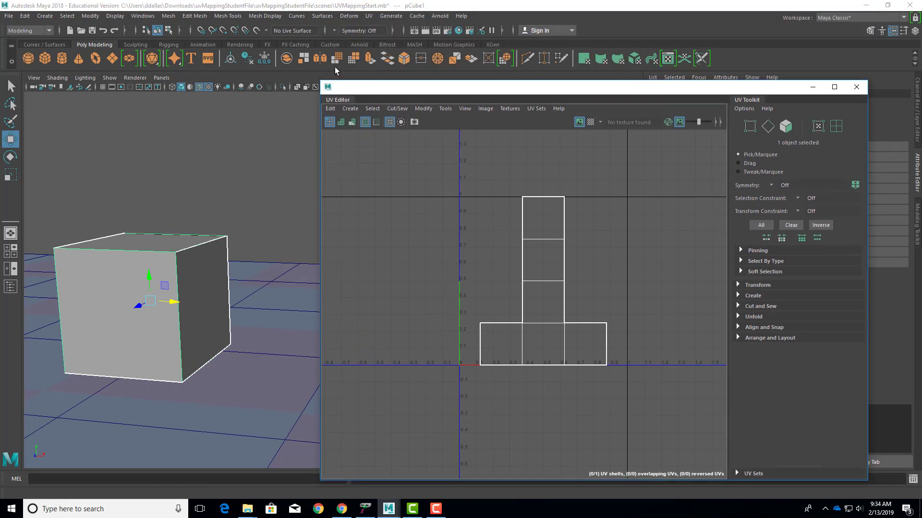
left_click(387, 58)
key("ctrl+b")
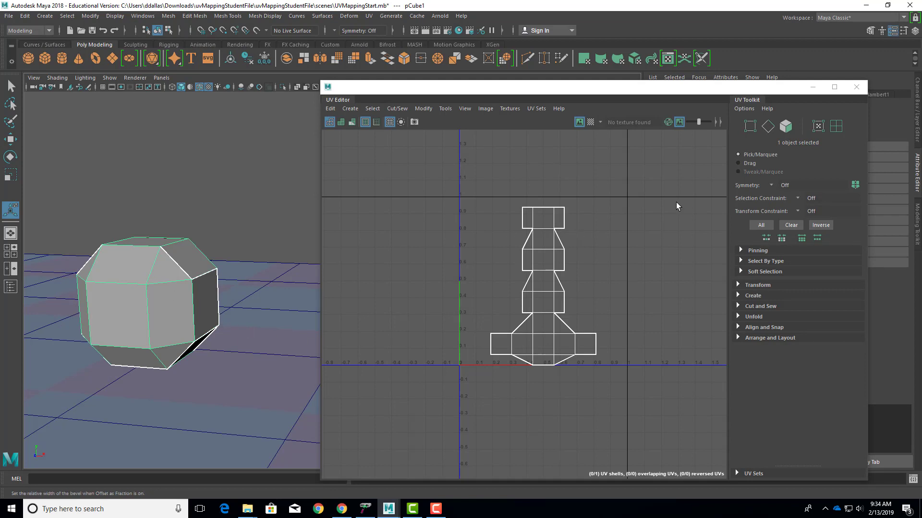
- Move the UV Editor clear of the bevel settings and set the cube bevel's Fraction to 0.071 with 2 segments
left_click_drag(742, 92, 677, 151)
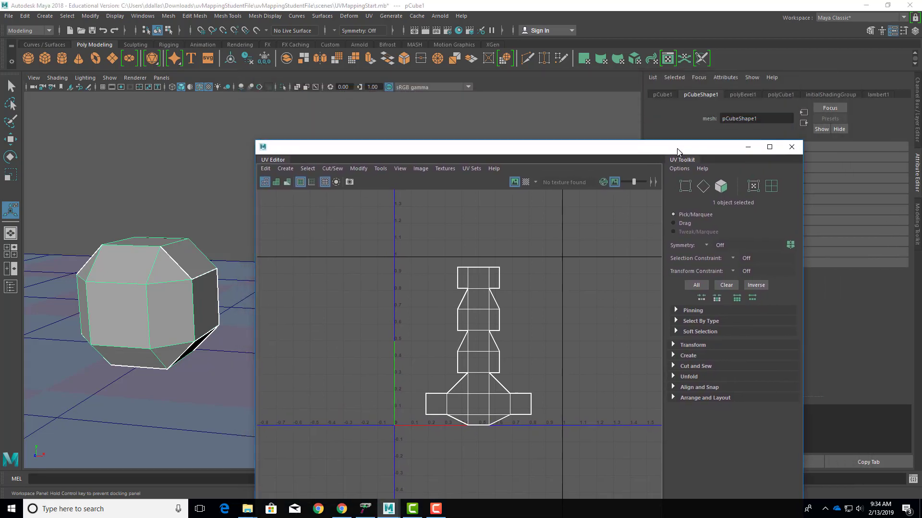
left_click(743, 94)
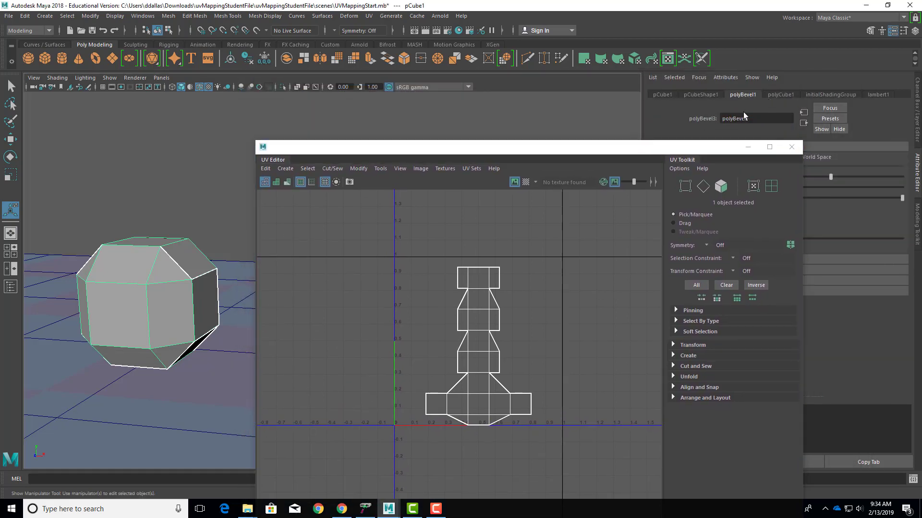
left_click_drag(699, 148, 786, 234)
left_click_drag(829, 176, 770, 176)
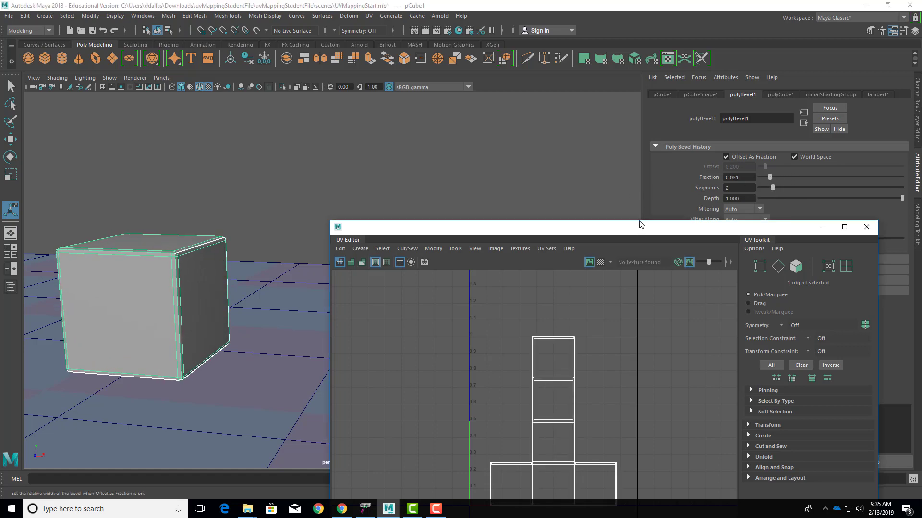
- Reposition the UV Editor beside the bevelled cube and narrow its window to uncover more of the viewport
left_click_drag(637, 230, 571, 93)
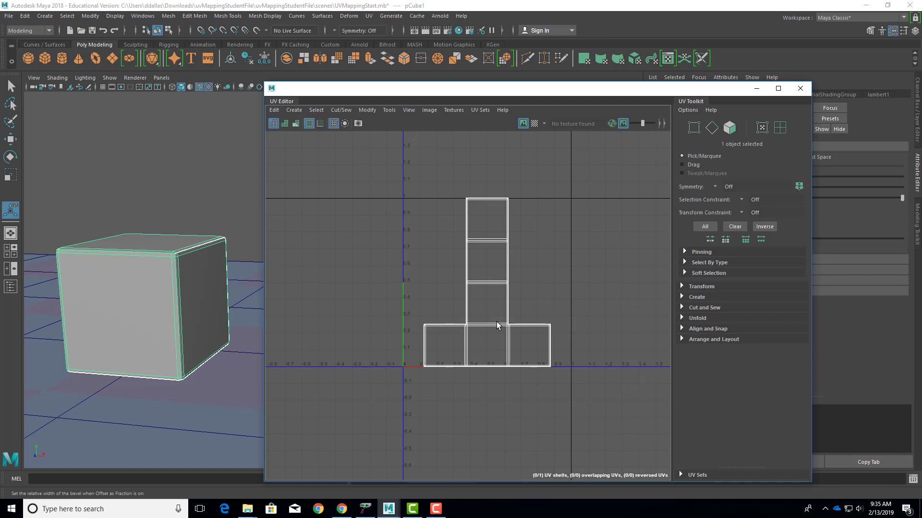
left_click_drag(587, 91, 577, 17)
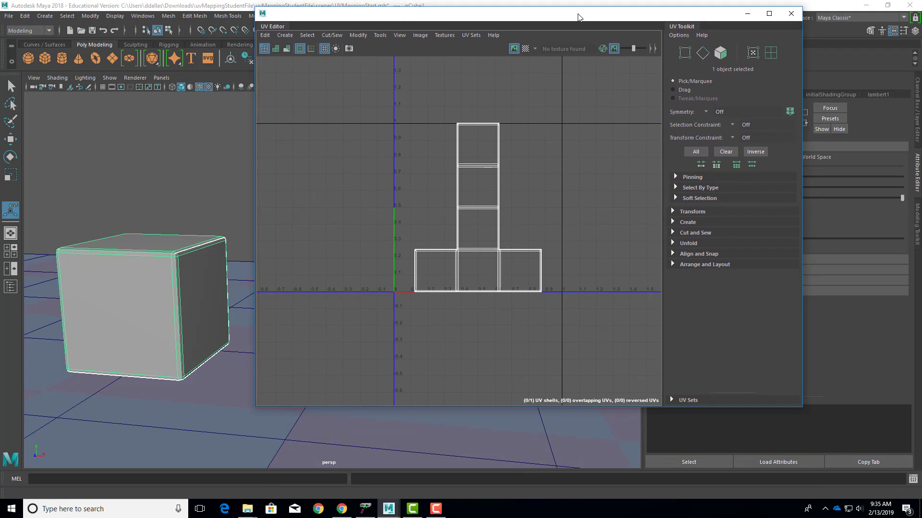
left_click_drag(705, 14, 781, 13)
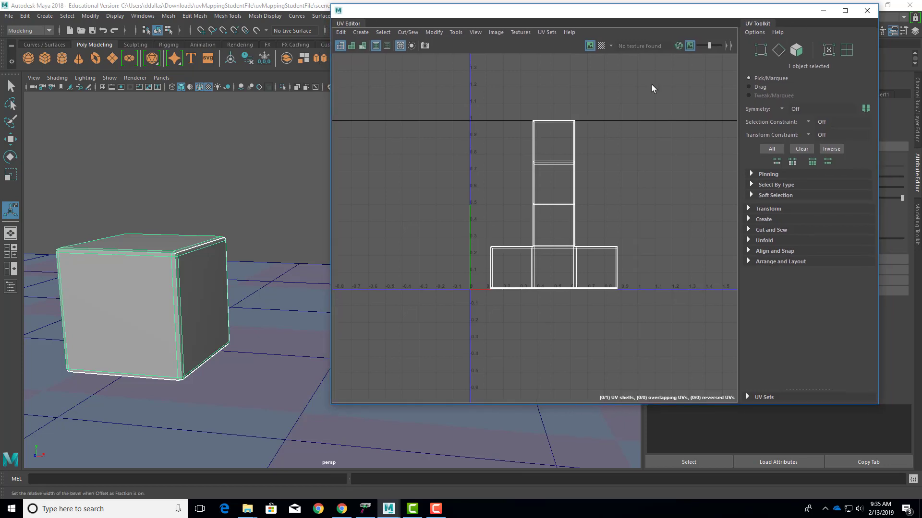
left_click_drag(330, 150, 505, 181)
- Delete the bevelled cube and frame the remaining scene in the perspective view
left_click(186, 281)
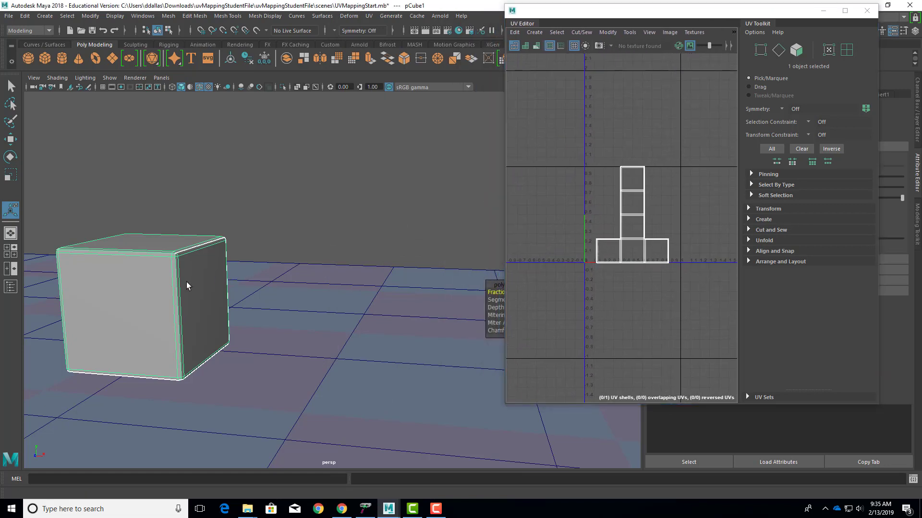
key("Delete")
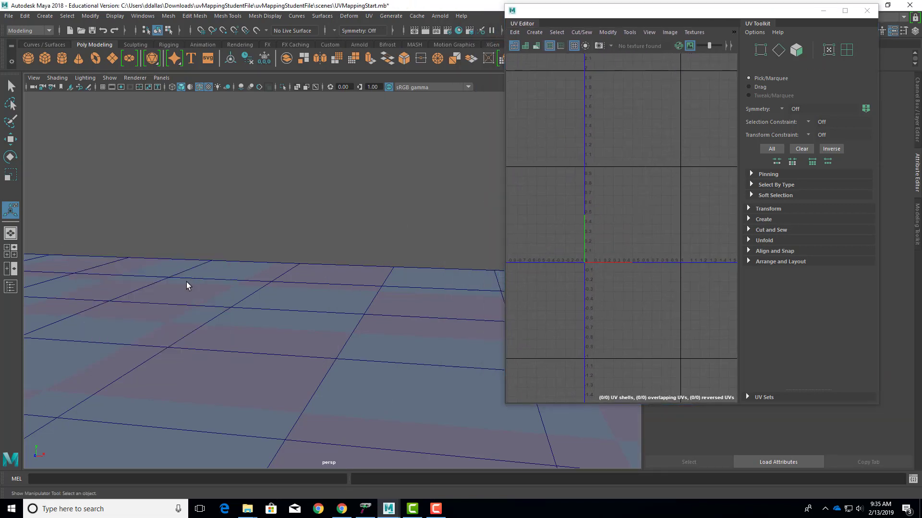
key("a")
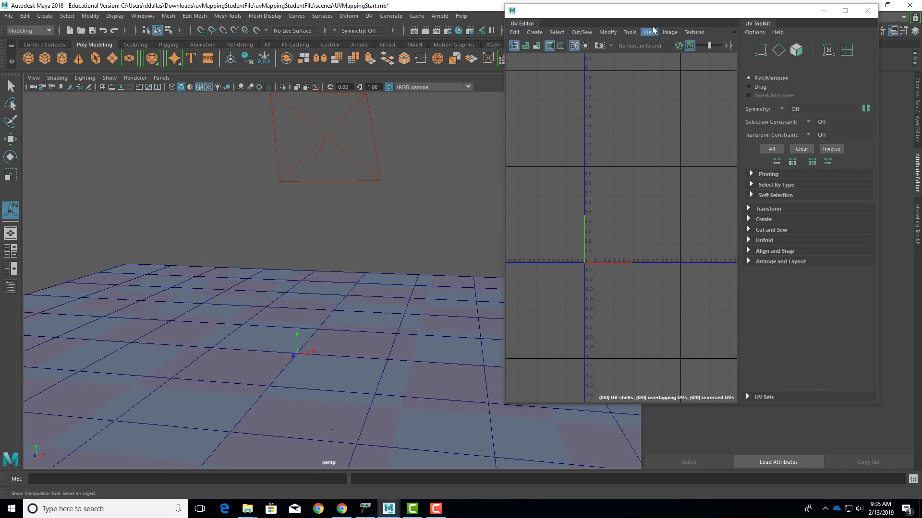
- Make cymbalLayer visible, keep the UV Editor clear of the cymbal, and select the cymbal to load its UVs
left_click_drag(661, 18, 422, 19)
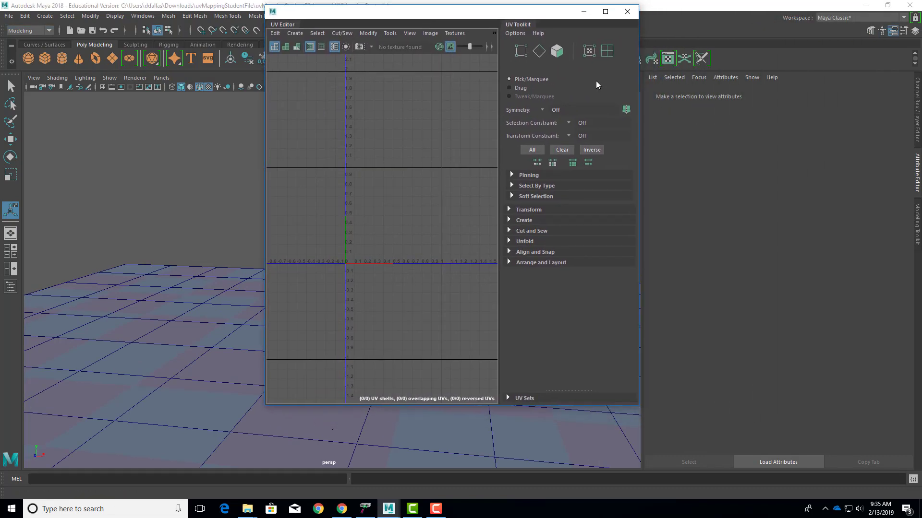
left_click(917, 106)
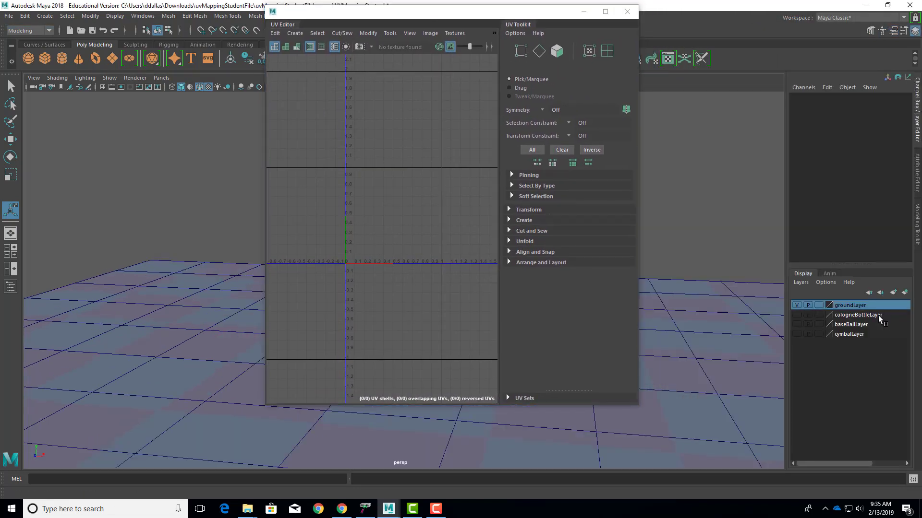
left_click(796, 334)
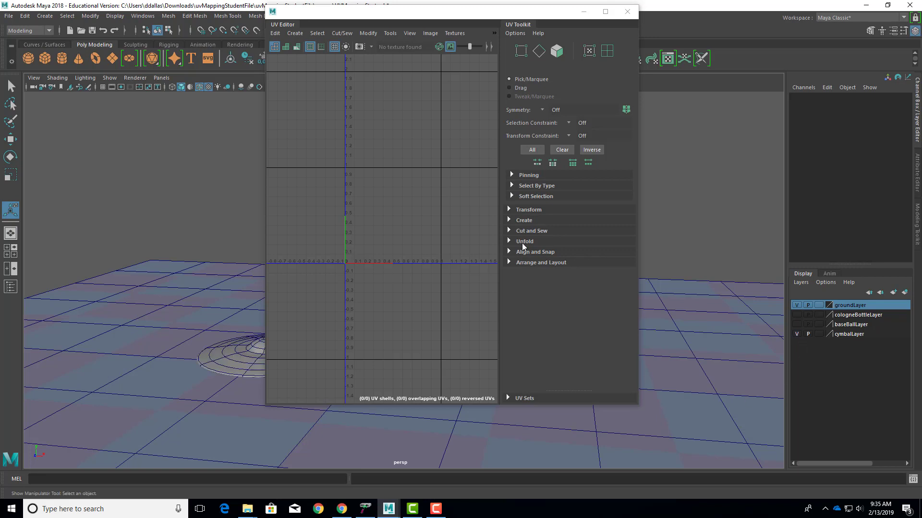
left_click_drag(462, 12, 697, 14)
left_click(307, 364)
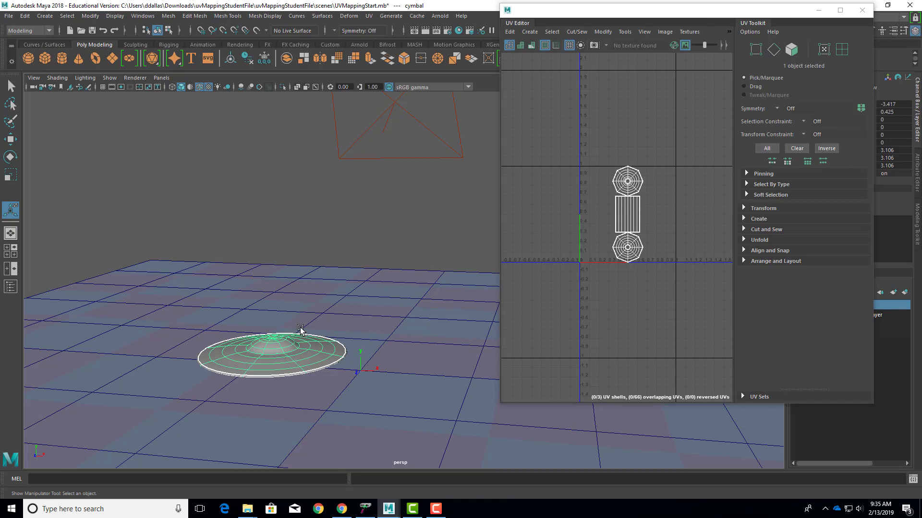
- Examine the cymbal from above and select the upper circular UV shell to match it with the mesh
scroll(312, 348, "up", 2)
scroll(439, 366, "up", 4)
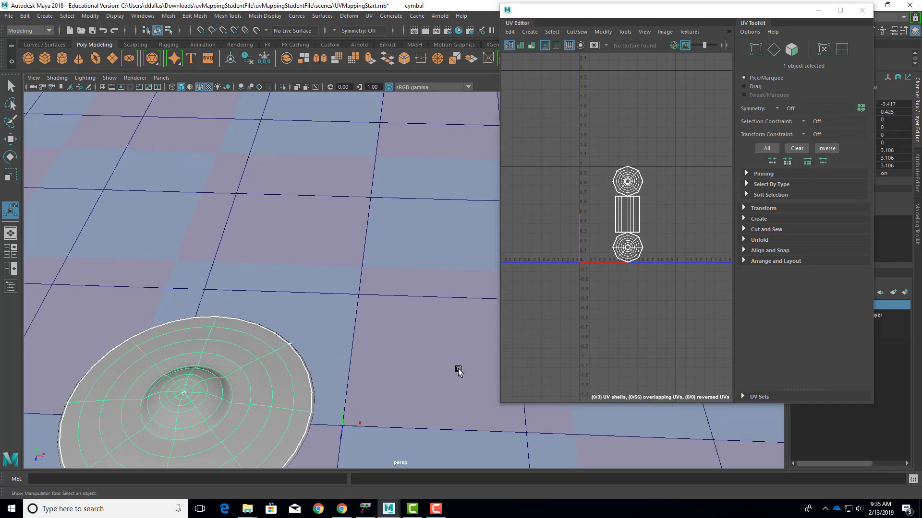
middle_click_drag(386, 366, 434, 200, "alt")
mouse_move(324, 246)
left_mouse_down("alt")
mouse_move(322, 259)
mouse_move(314, 249)
left_mouse_up("alt")
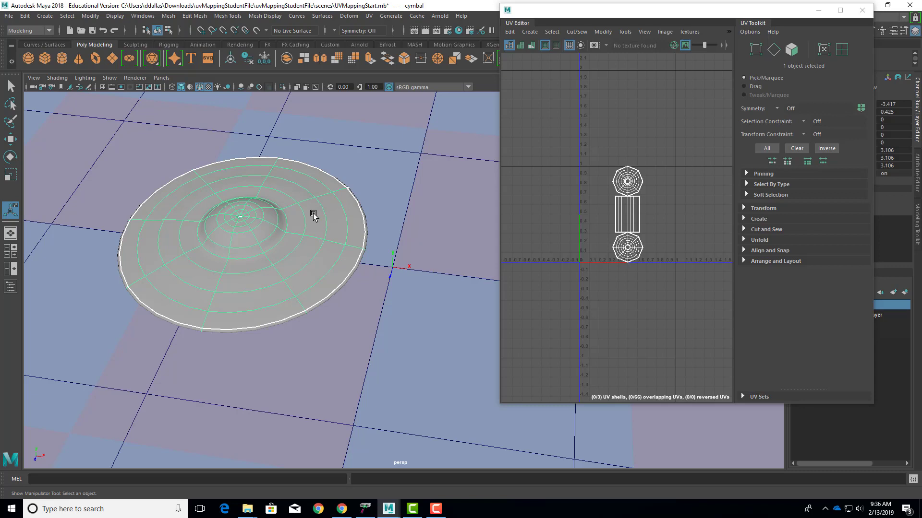
scroll(312, 216, "up", 4)
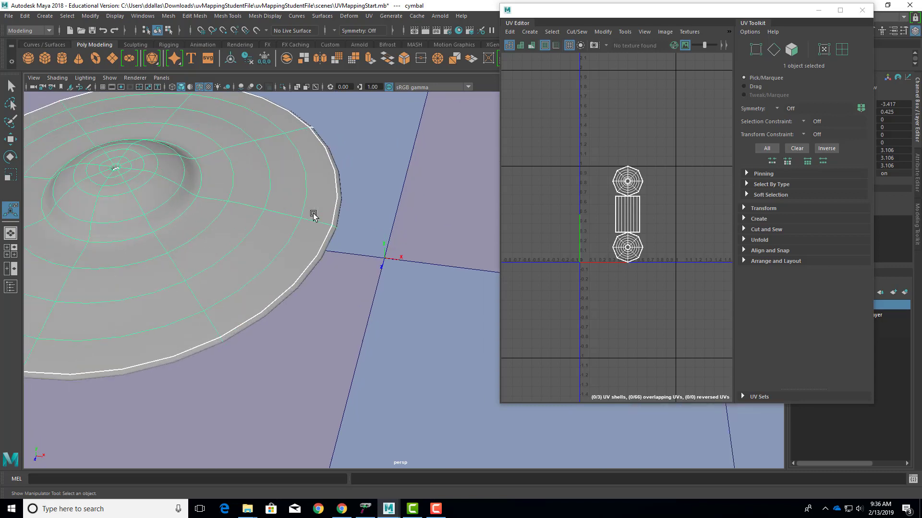
scroll(313, 216, "down", 3)
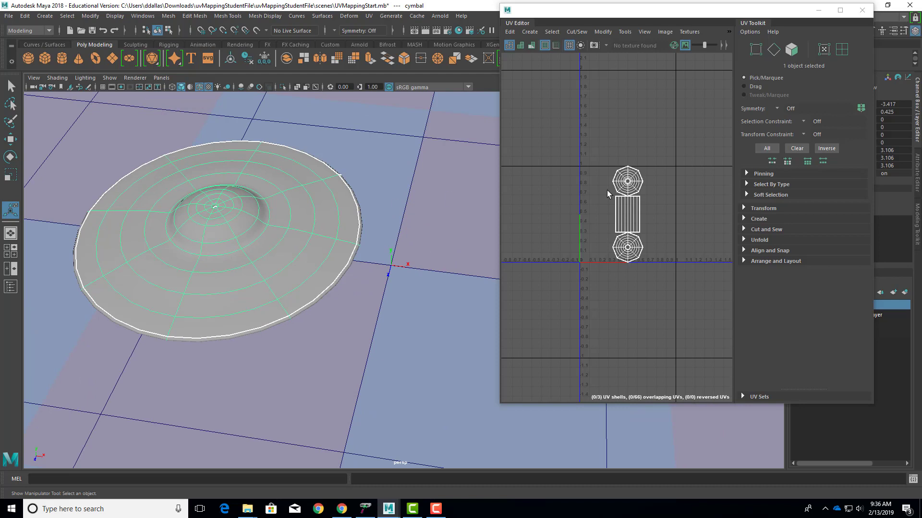
right_click(627, 185)
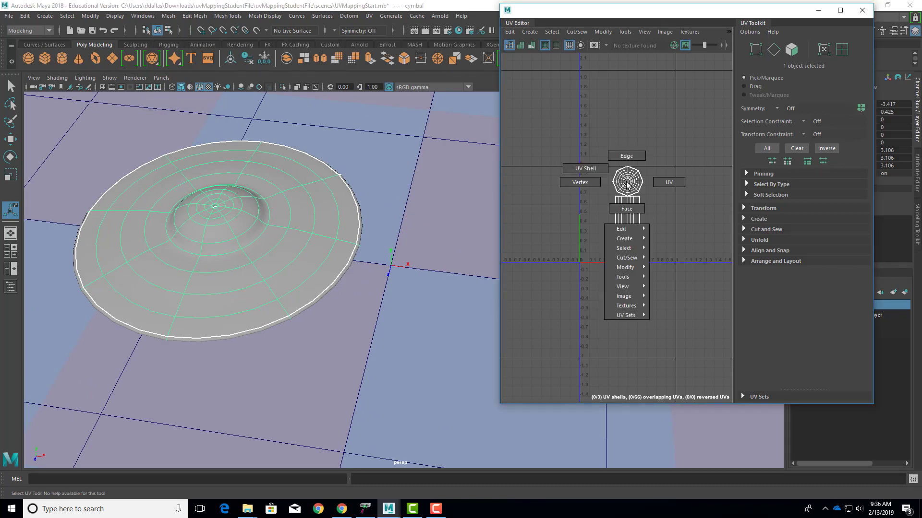
left_click(585, 168)
left_click(624, 181)
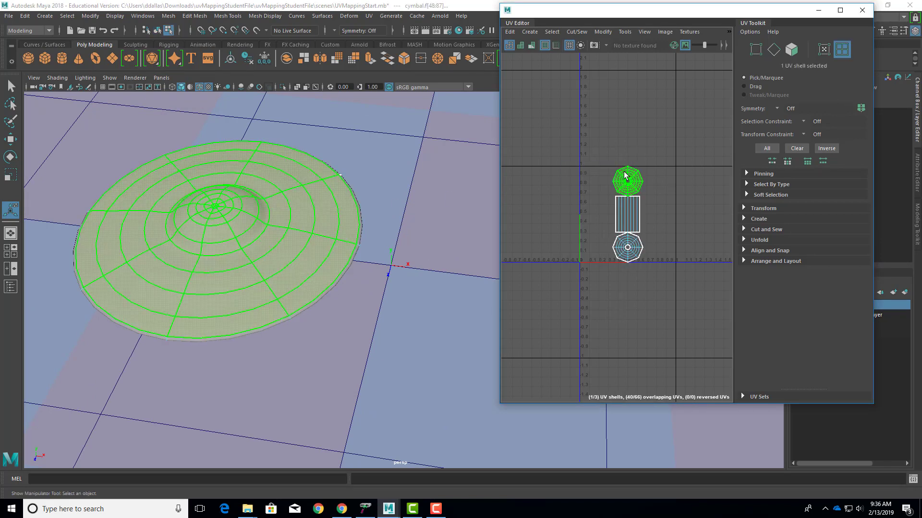
- Move the UV Editor off the layer list and hide groundLayer while viewing the cymbal from the side
left_click_drag(333, 250, 342, 227, "alt")
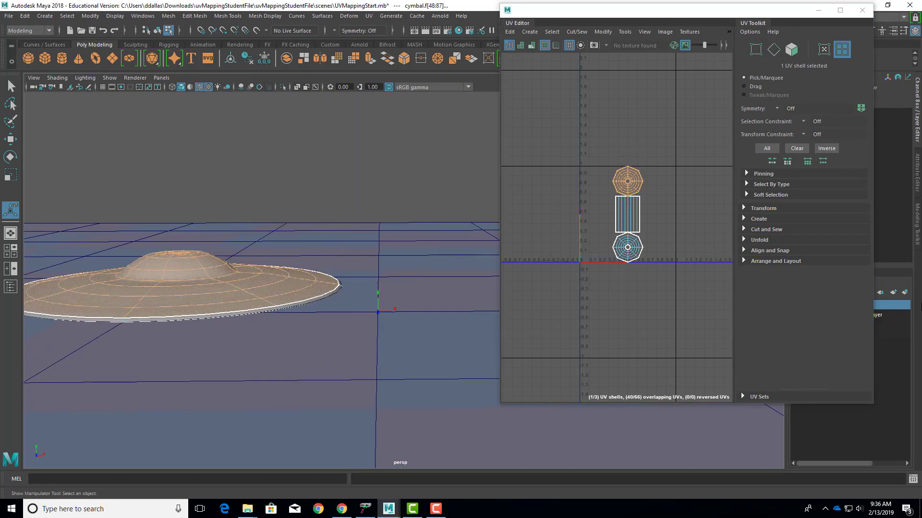
left_click_drag(799, 14, 718, 24)
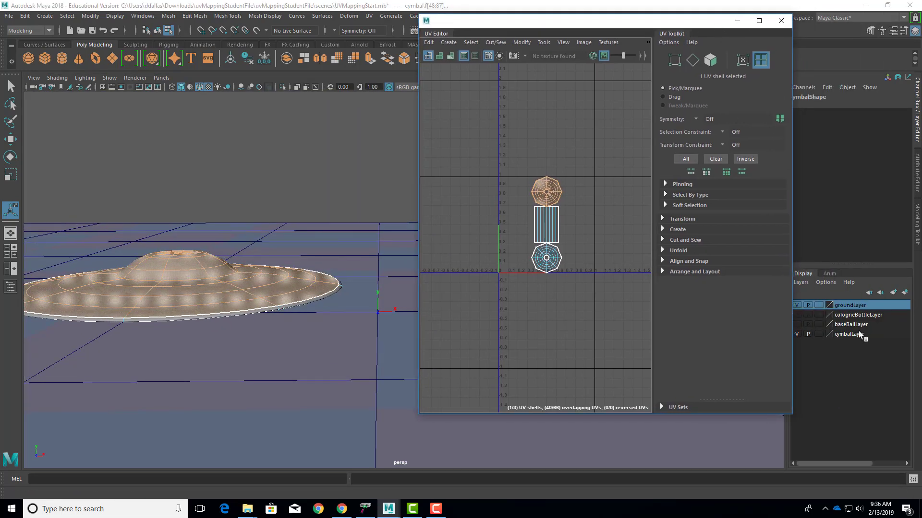
left_click(797, 305)
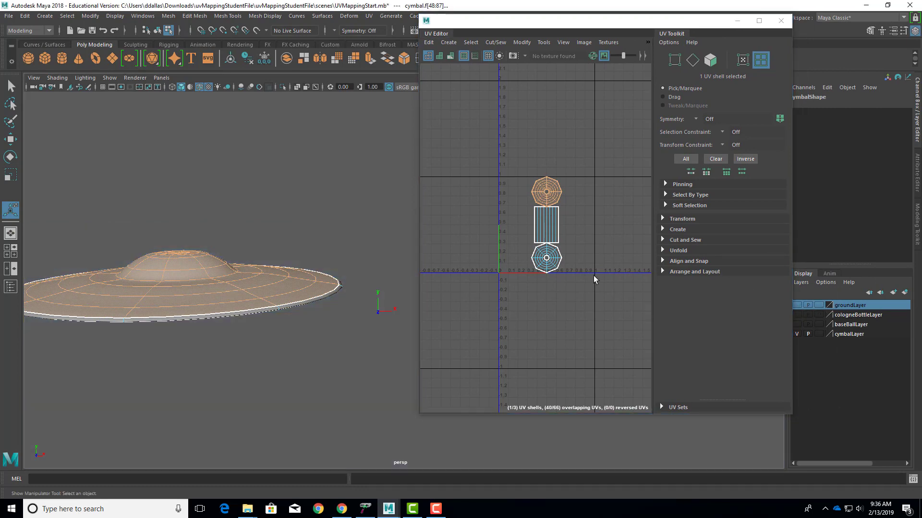
- Select the cymbal's lower circular, rectangular and upper circular UV shells in turn to match each with its part of the mesh
left_click(547, 269)
mouse_move(217, 313)
left_mouse_down("alt")
mouse_move(181, 309)
mouse_move(181, 294)
mouse_move(229, 314)
mouse_move(230, 303)
left_mouse_up("alt")
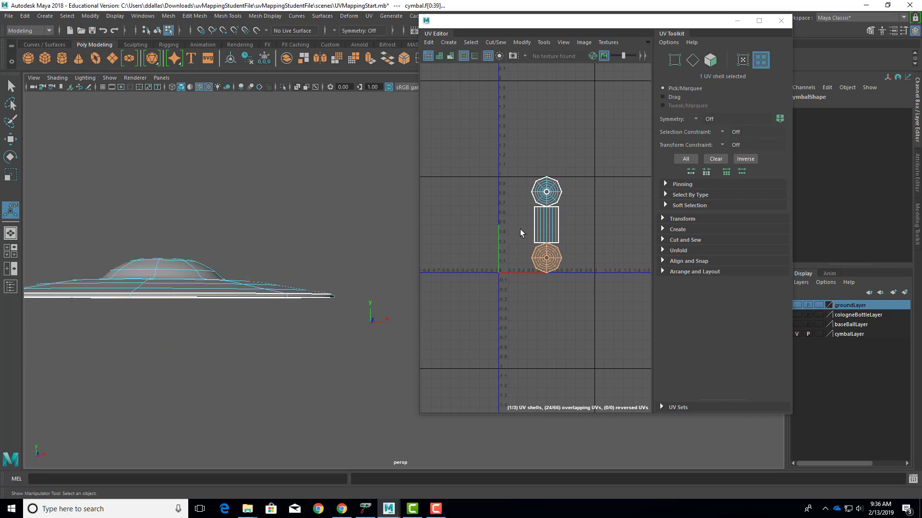
left_click(548, 222)
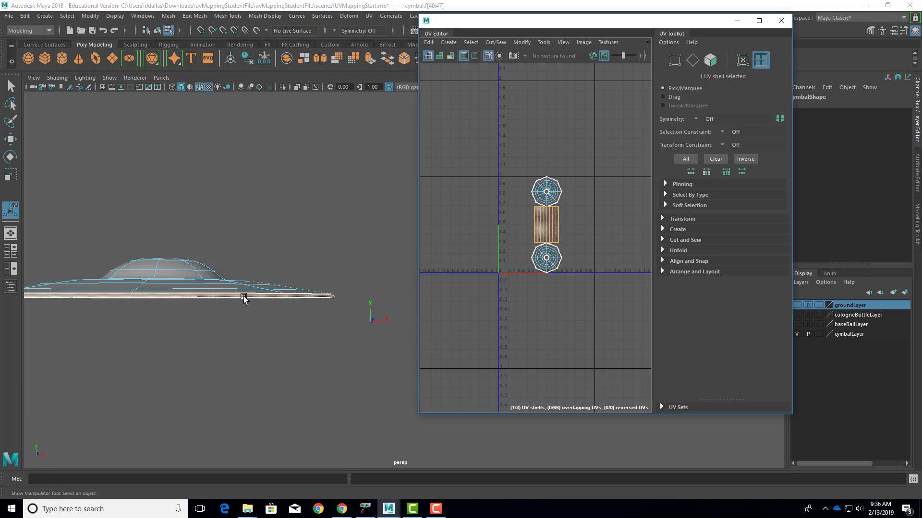
left_click_drag(245, 283, 187, 294, "alt")
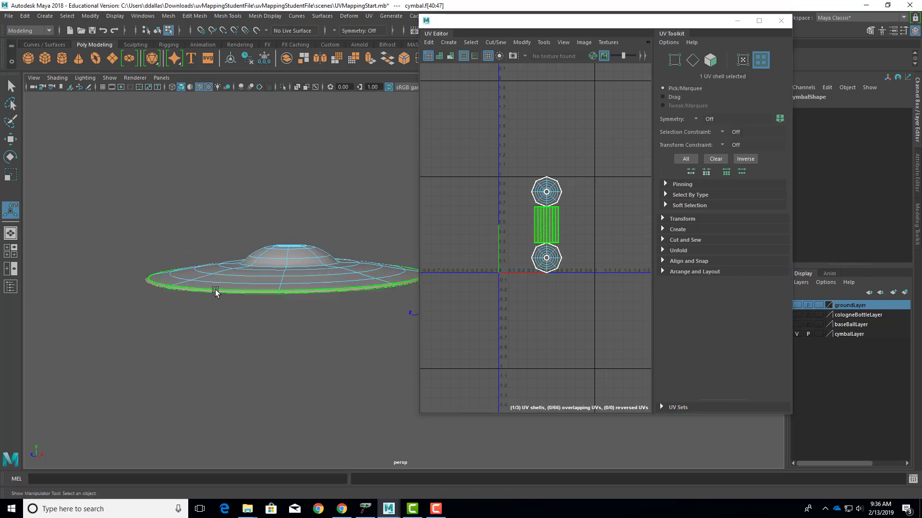
left_click_drag(297, 268, 264, 276, "alt")
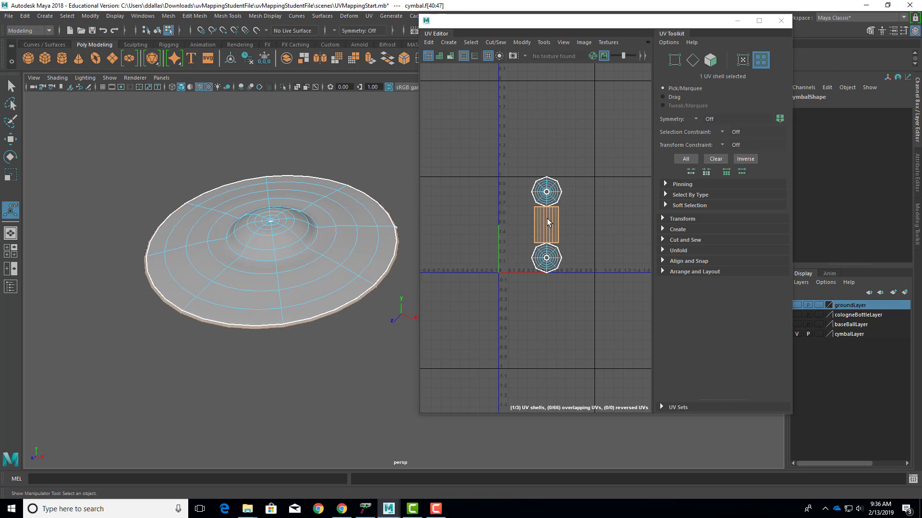
left_click(550, 188)
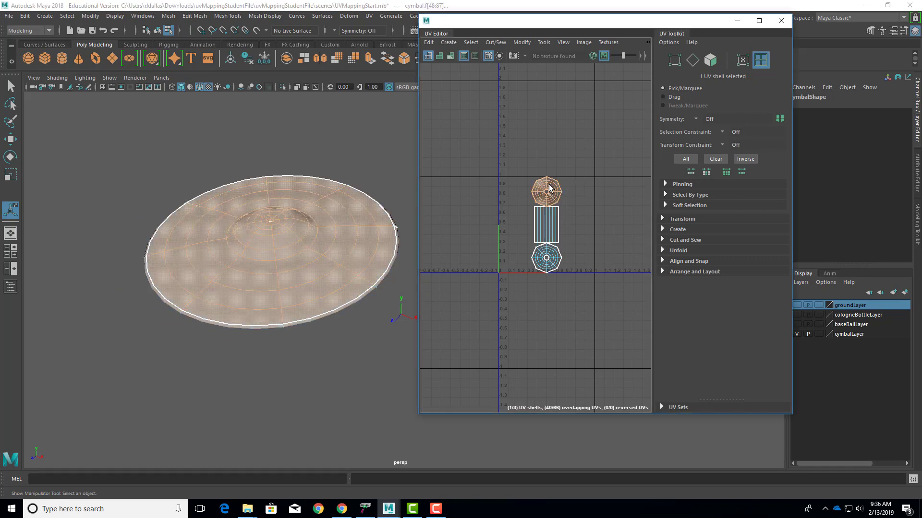
- Assign a new Arnold aiStandardSurface material to the whole cymbal
left_click_drag(514, 23, 490, 111)
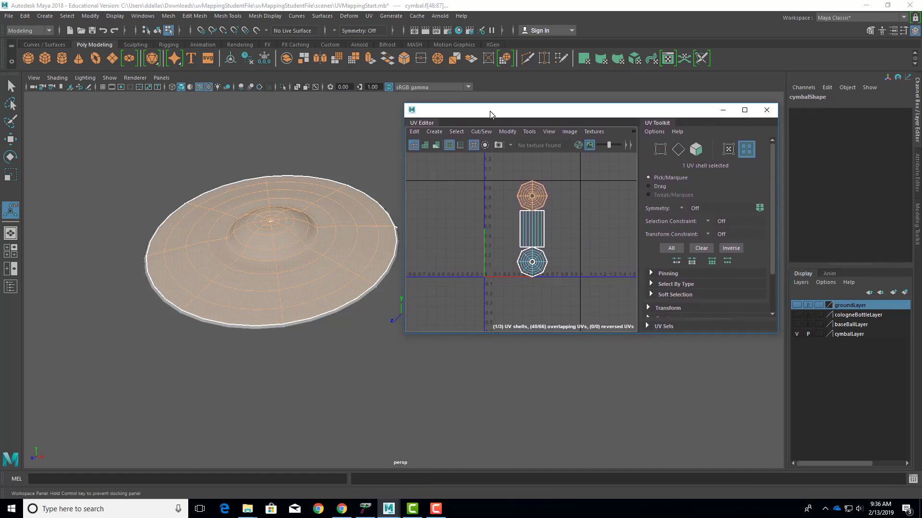
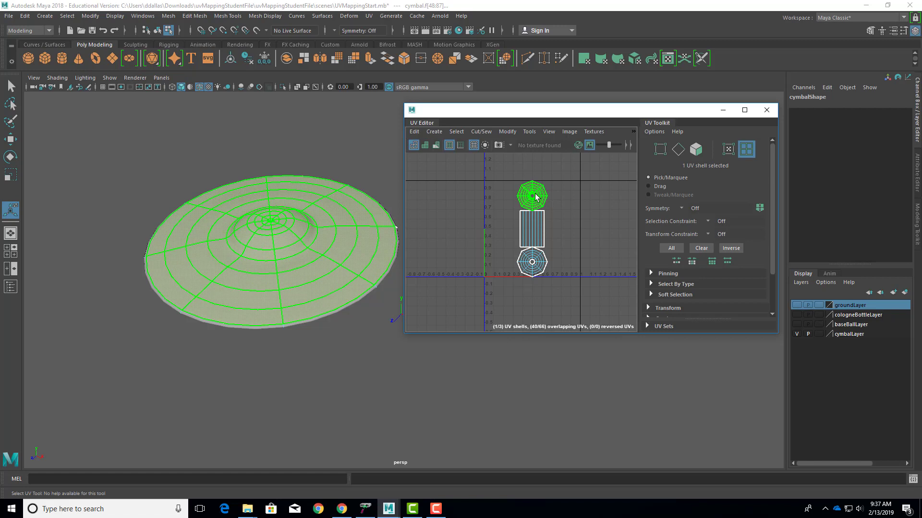
left_click(312, 200)
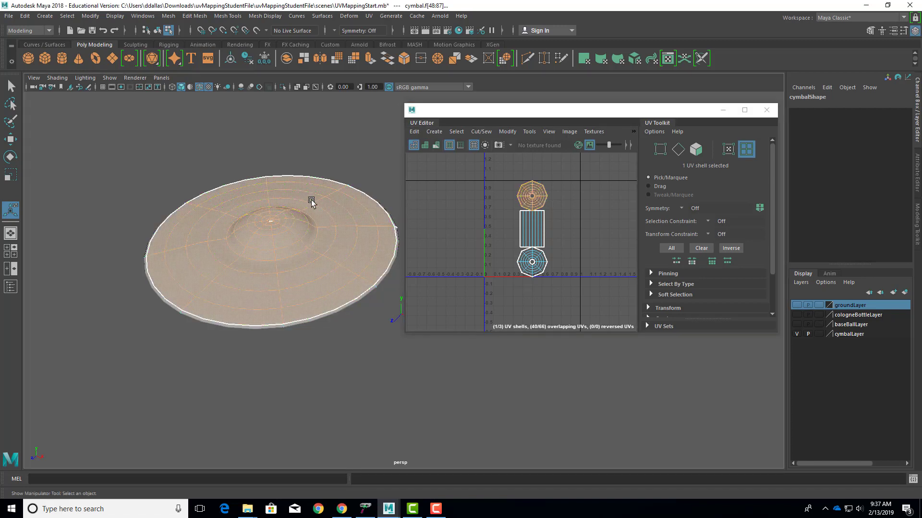
right_click_drag(312, 199, 316, 447)
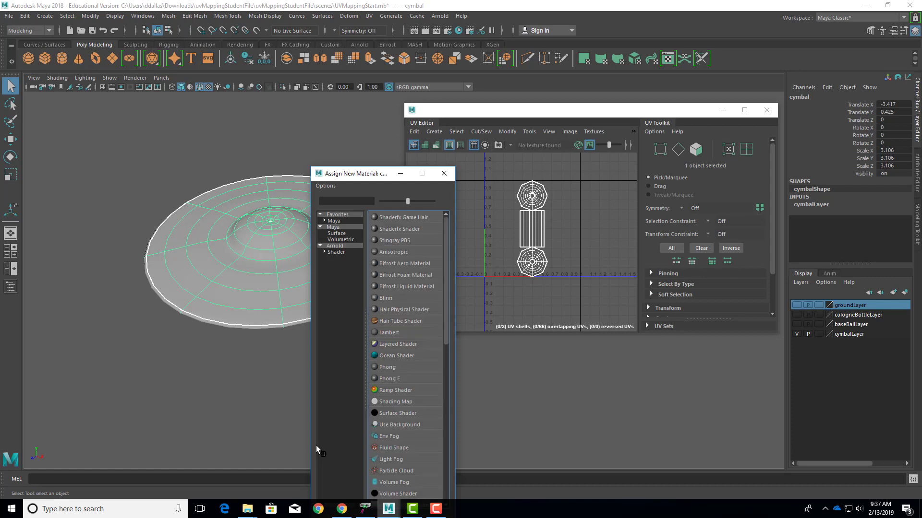
left_click(335, 246)
left_click(409, 333)
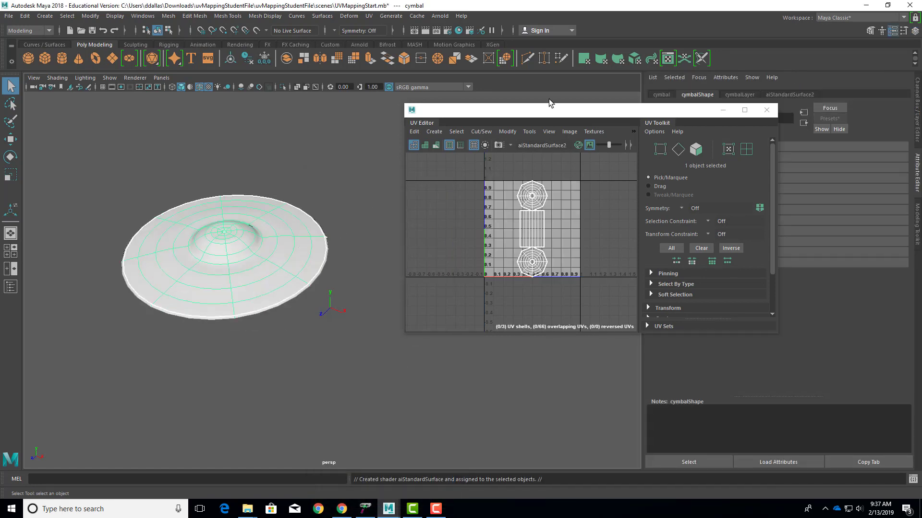
- Shrink the UV Editor clear of the material attributes and set the cymbal material's base color to a pale yellow
left_click_drag(646, 113, 627, 110)
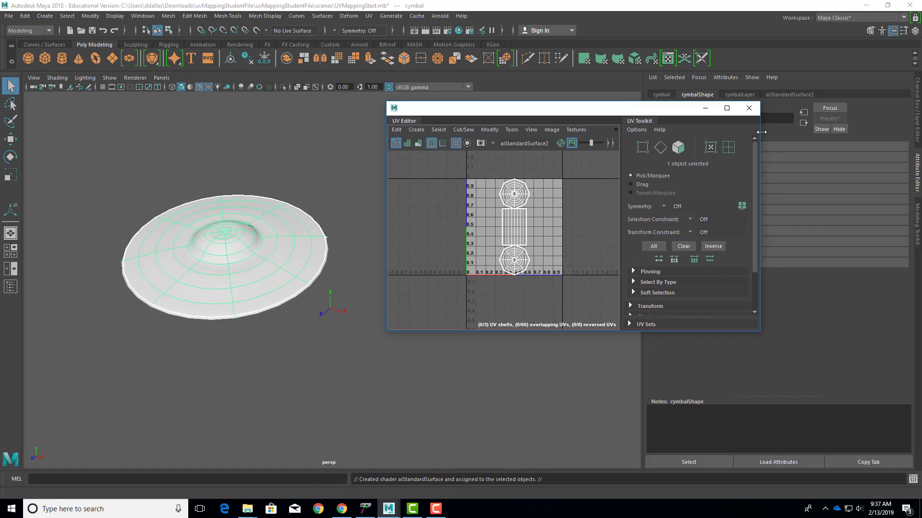
left_click_drag(760, 135, 631, 135)
left_click(797, 95)
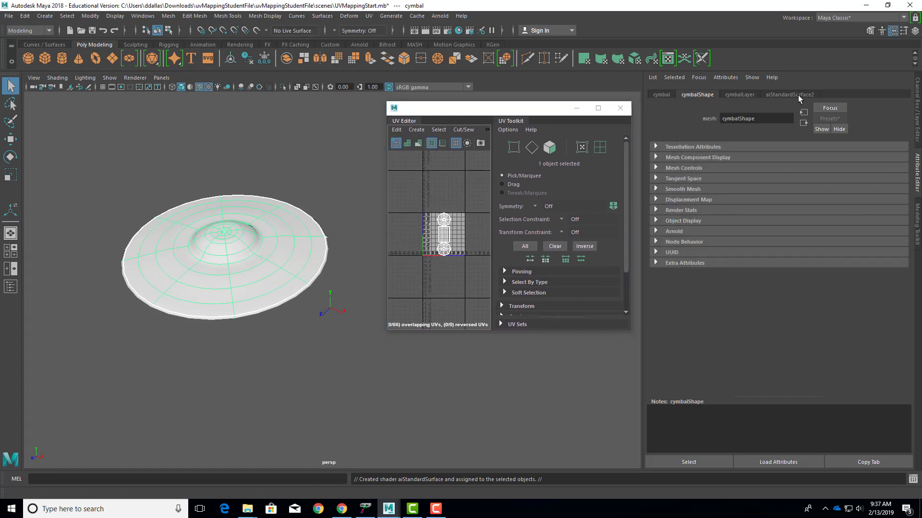
left_click(746, 217)
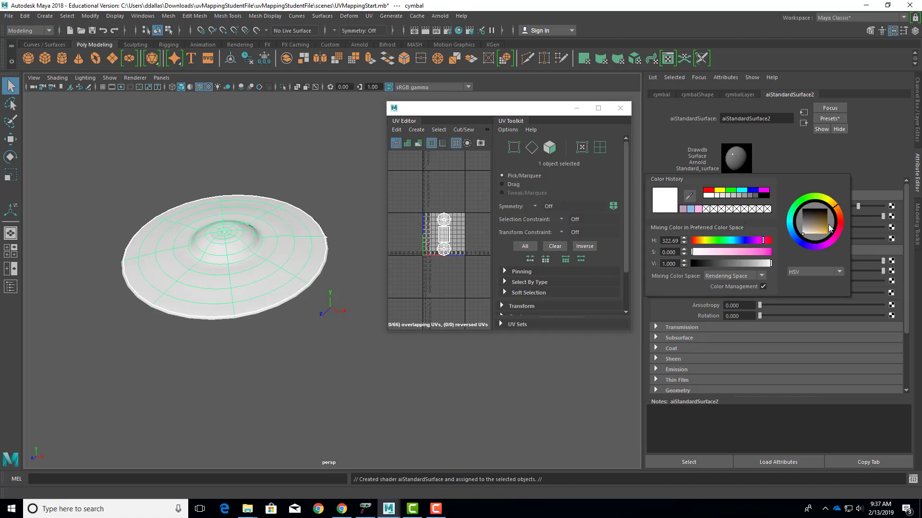
left_click(813, 235)
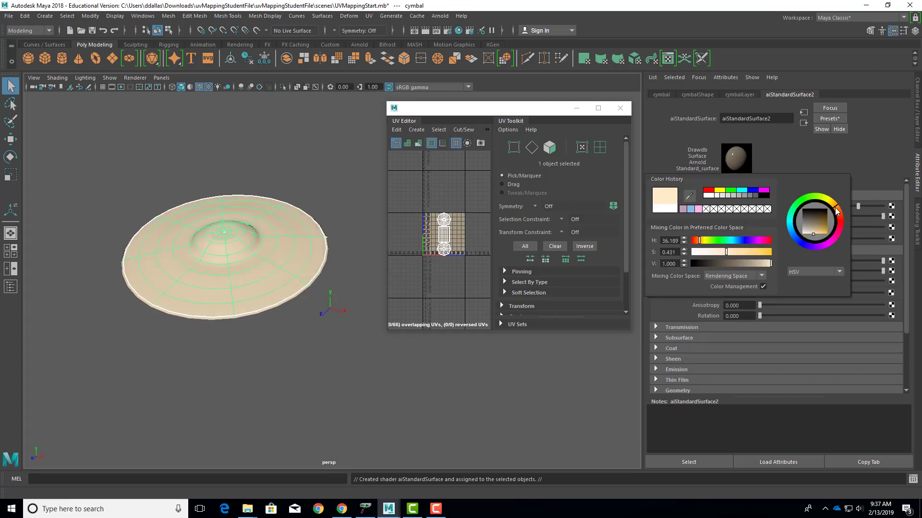
left_click_drag(835, 211, 837, 204)
left_click(814, 234)
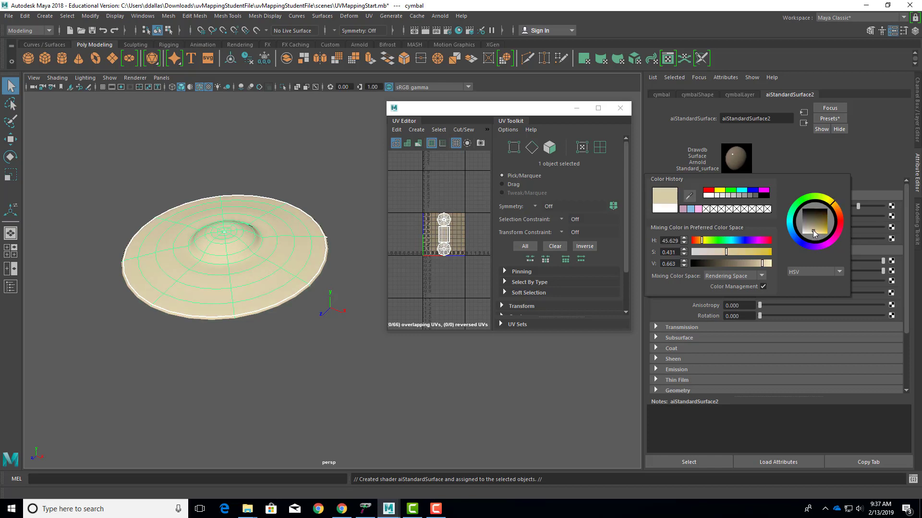
left_click_drag(814, 234, 813, 242)
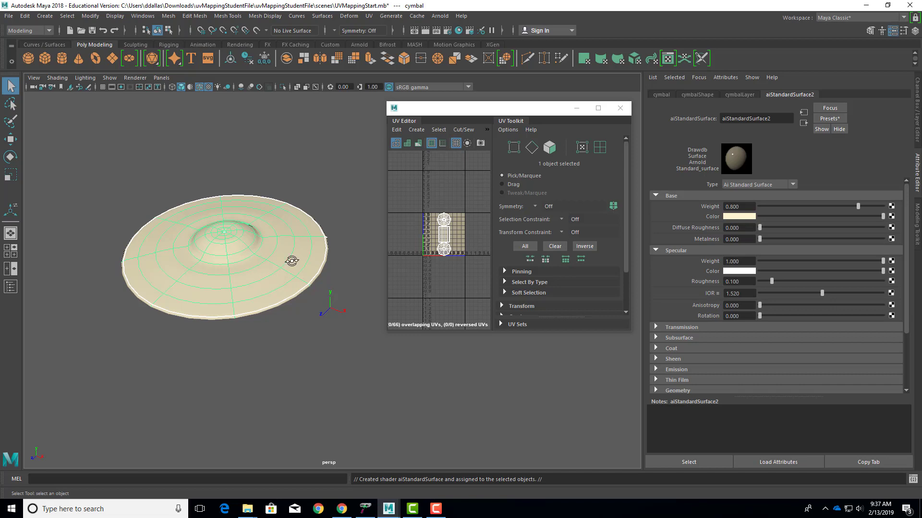
- View the cymbal from above and resize the UV Editor to show its three UV shells beside the mesh
mouse_move(290, 261)
left_mouse_down("alt")
mouse_move(280, 224)
mouse_move(283, 255)
left_mouse_up("alt")
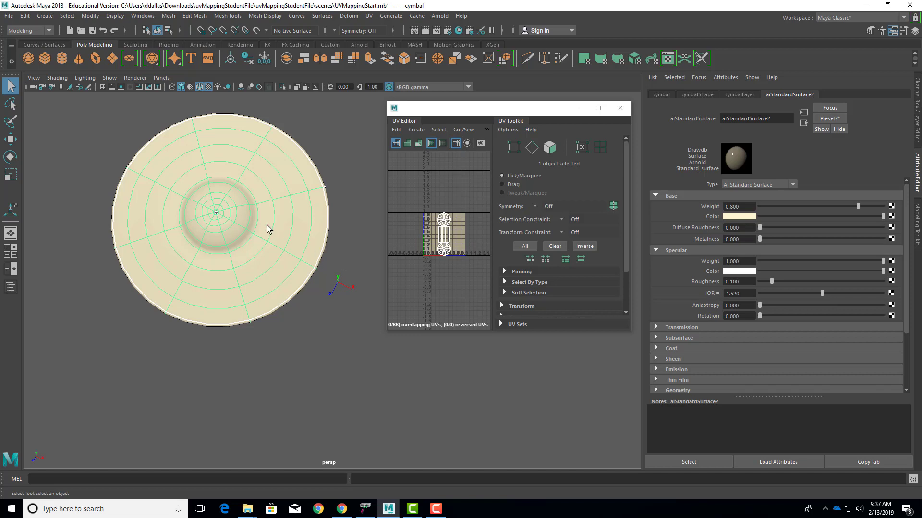
middle_click_drag(267, 229, 283, 264, "alt")
scroll(456, 240, "up", 2)
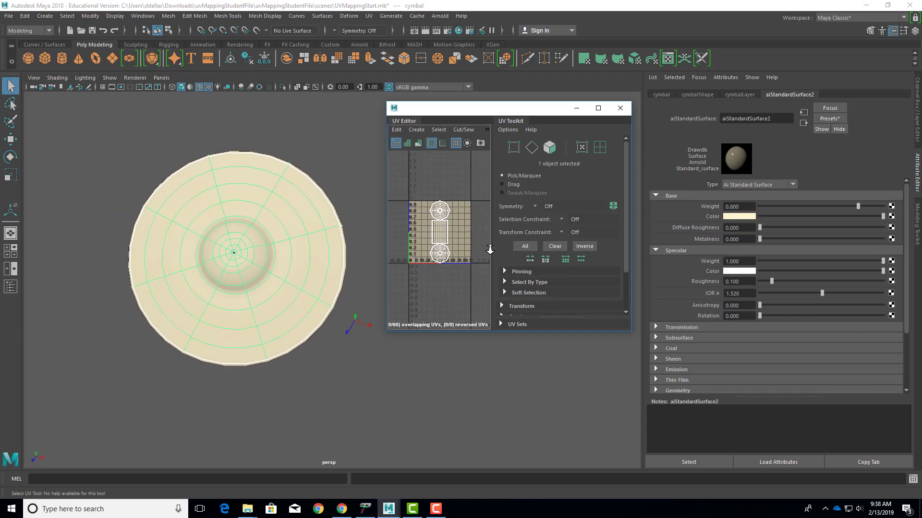
right_click_drag(490, 250, 572, 259, "alt")
middle_click_drag(481, 232, 500, 262, "alt")
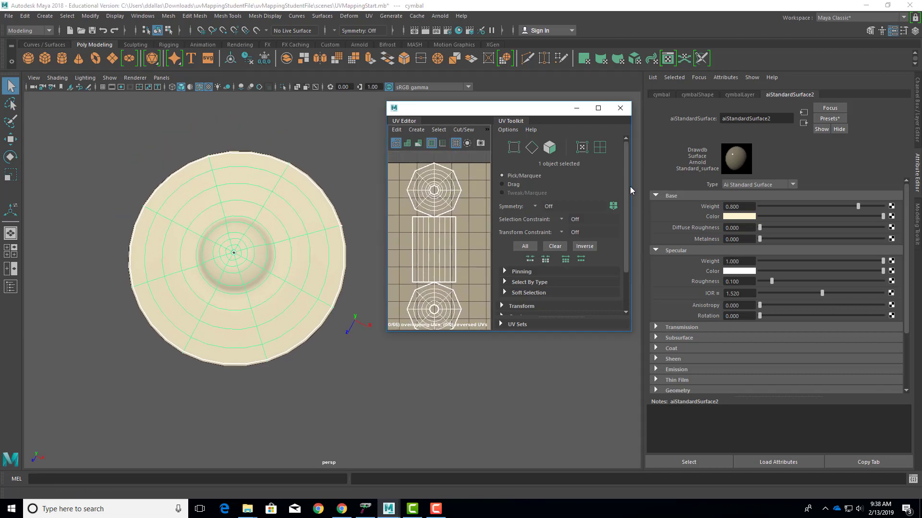
left_click_drag(630, 190, 669, 191)
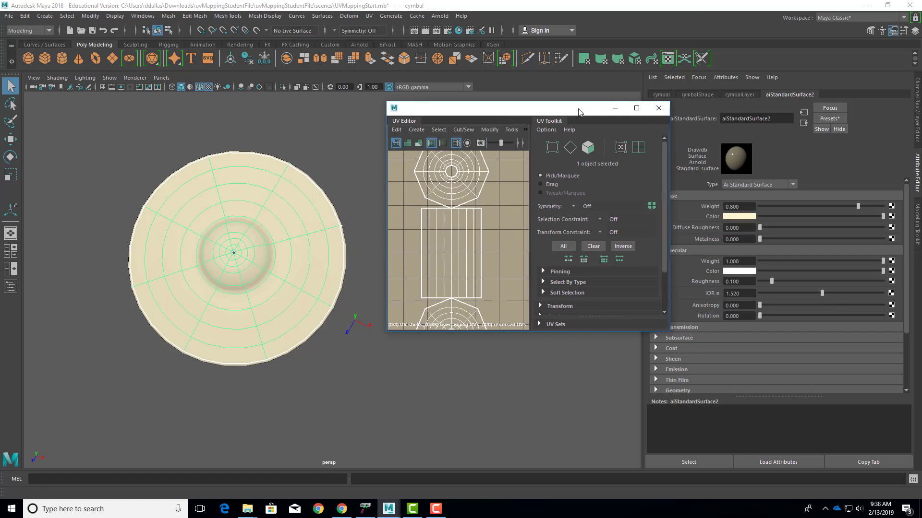
left_click_drag(579, 110, 570, 88)
right_click_drag(483, 190, 430, 190, "alt")
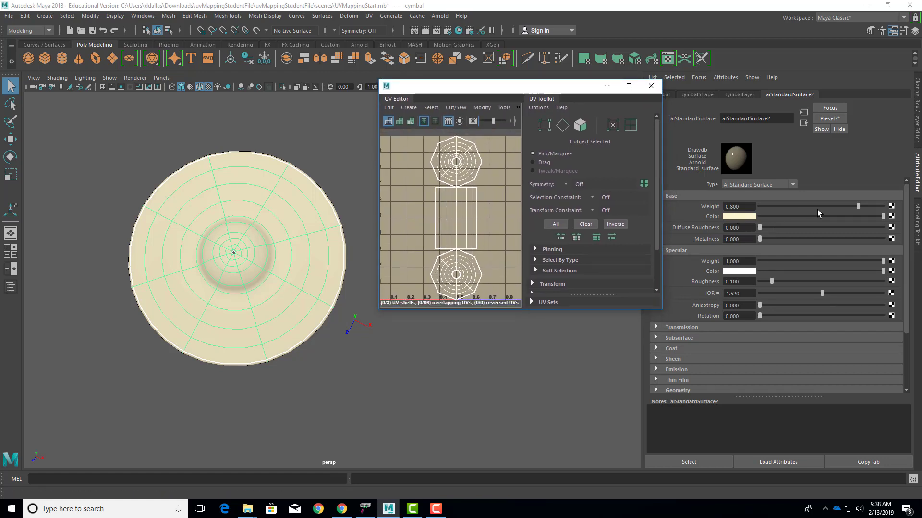
- Connect a 2D File texture to the base color of the cymbal's aiStandardSurface material
left_click(892, 217)
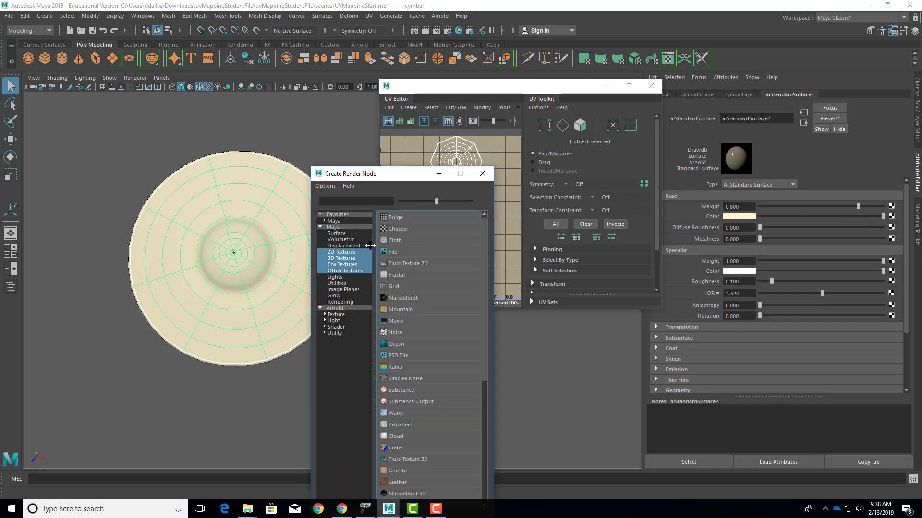
left_click(341, 252)
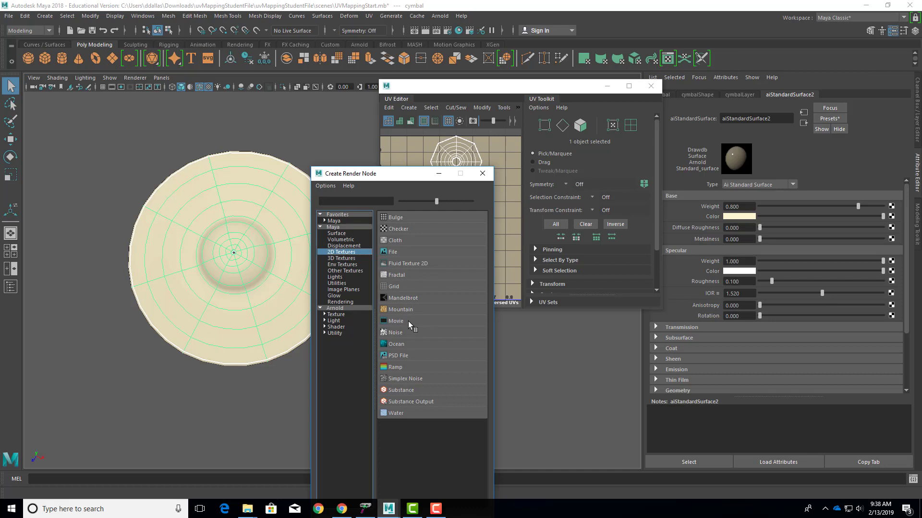
left_click(395, 252)
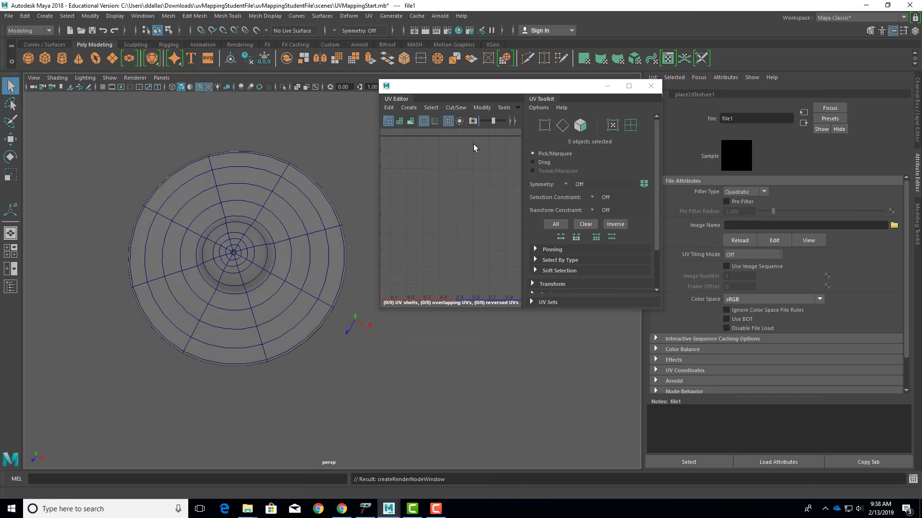
- Move the UV Editor aside and review the file texture's 2D placement attributes and file attributes
left_click_drag(557, 90, 531, 112)
left_click(702, 95)
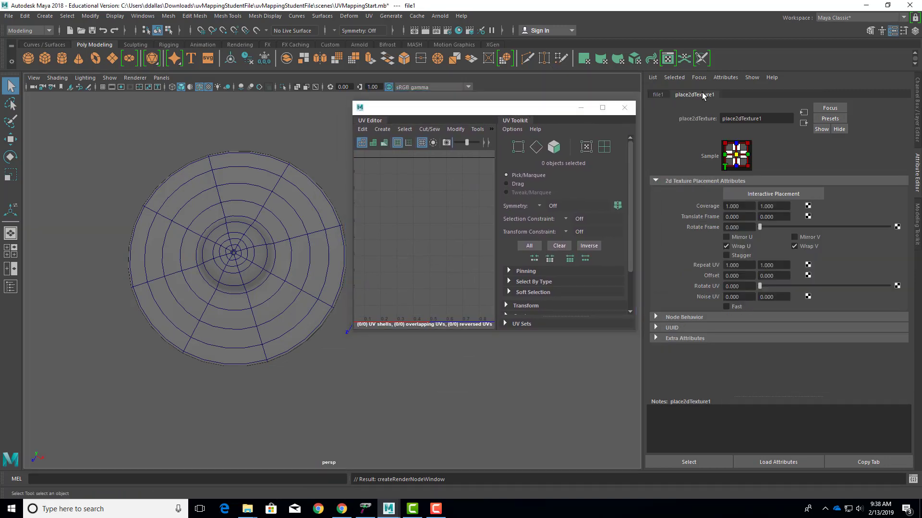
left_click(658, 95)
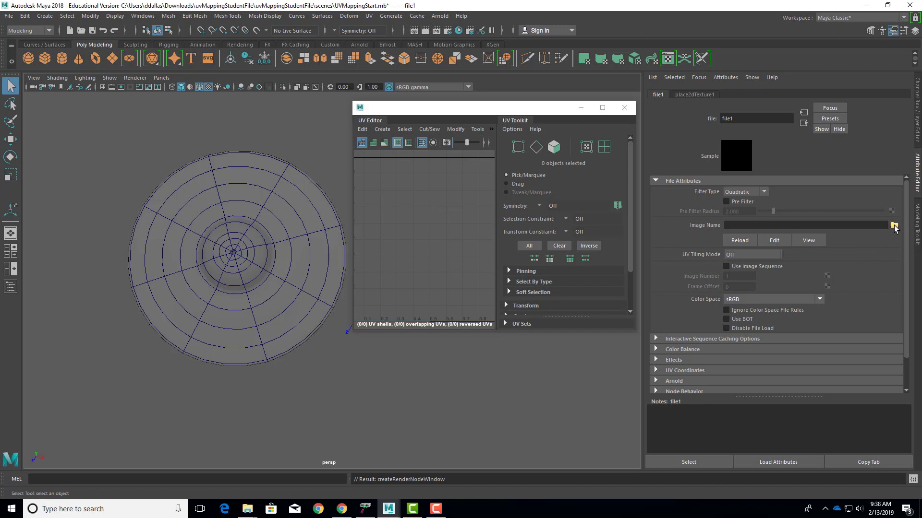
left_click(705, 96)
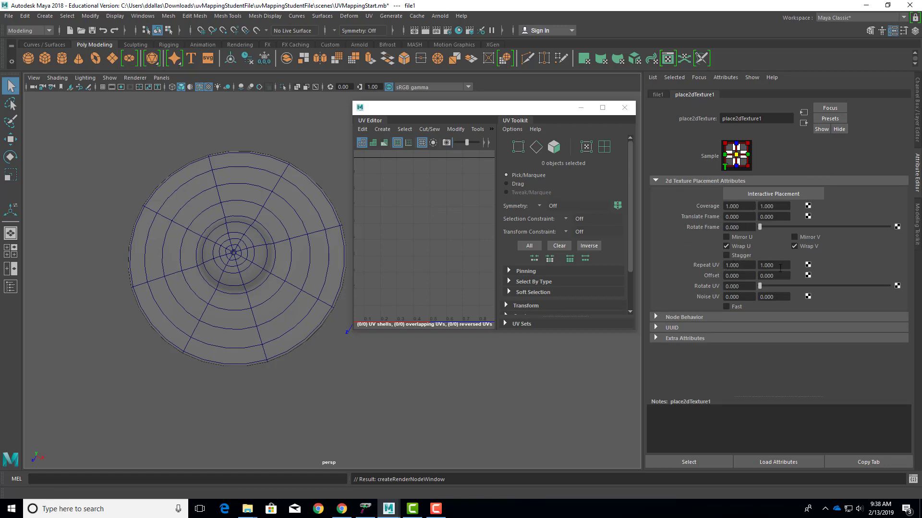
left_click(657, 95)
- Rename the file texture node as cymbalImage
left_click_drag(737, 120, 719, 118)
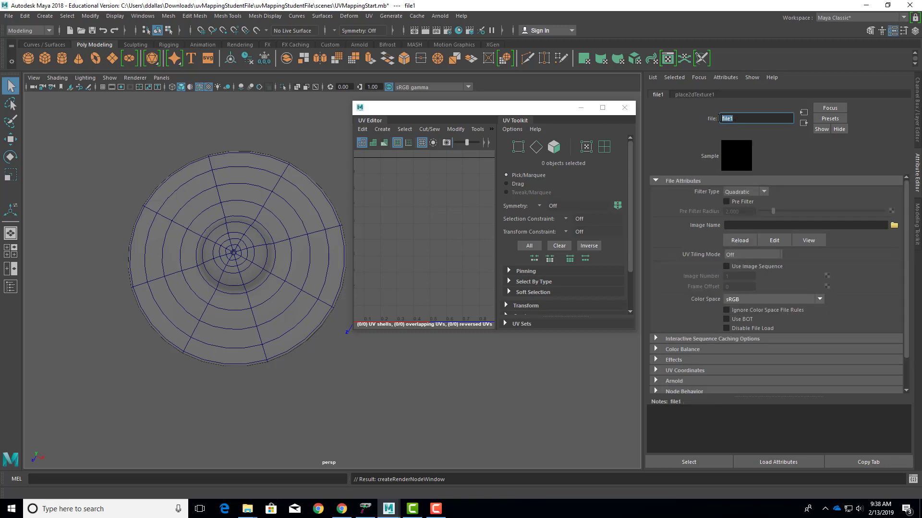
type("cymballmage")
key("Return")
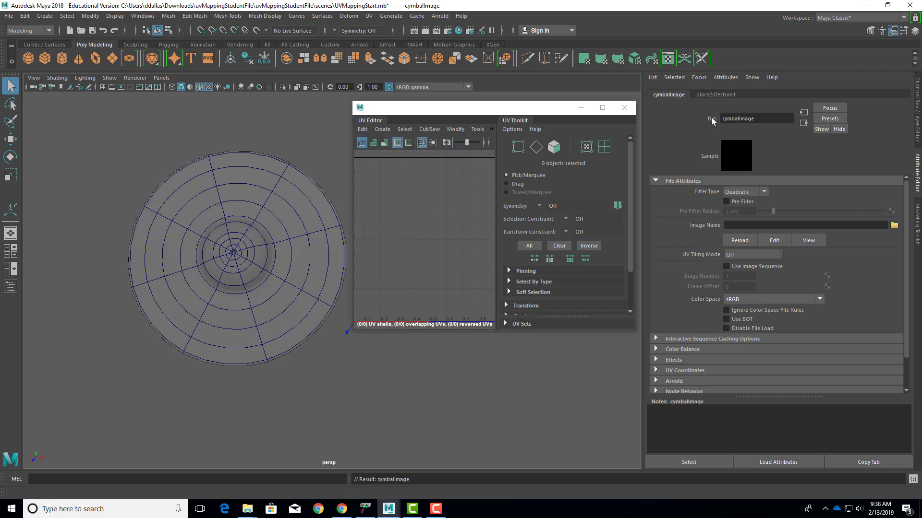
- Load cymbalBump.jpg from the project's sourceimages folder as the file texture's image
left_click(894, 226)
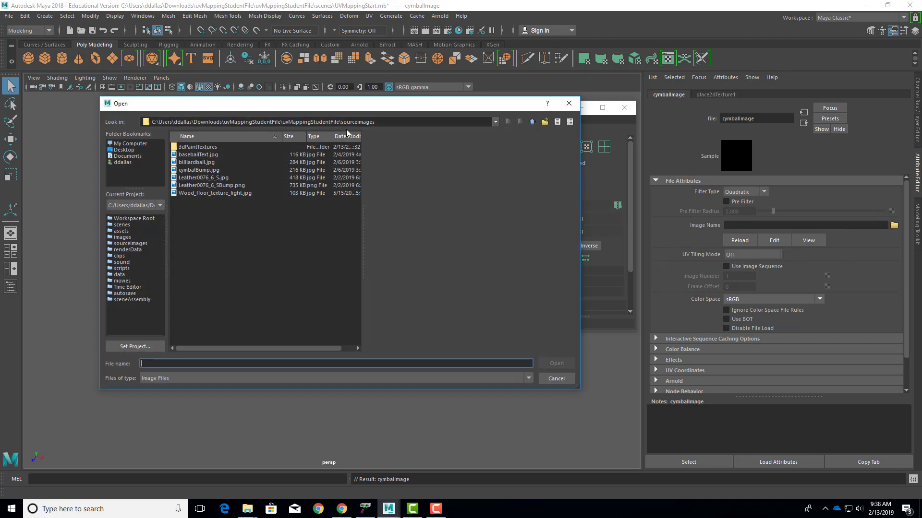
left_click_drag(377, 122, 347, 121)
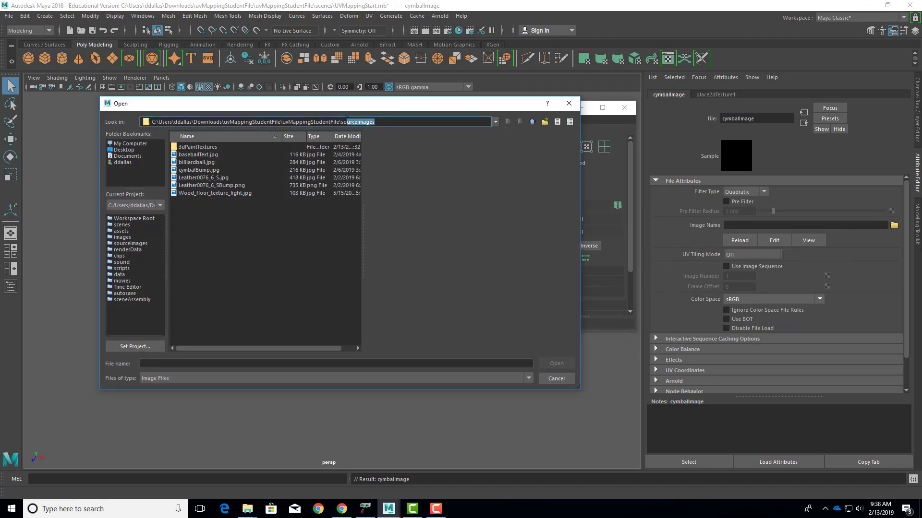
left_click(191, 170)
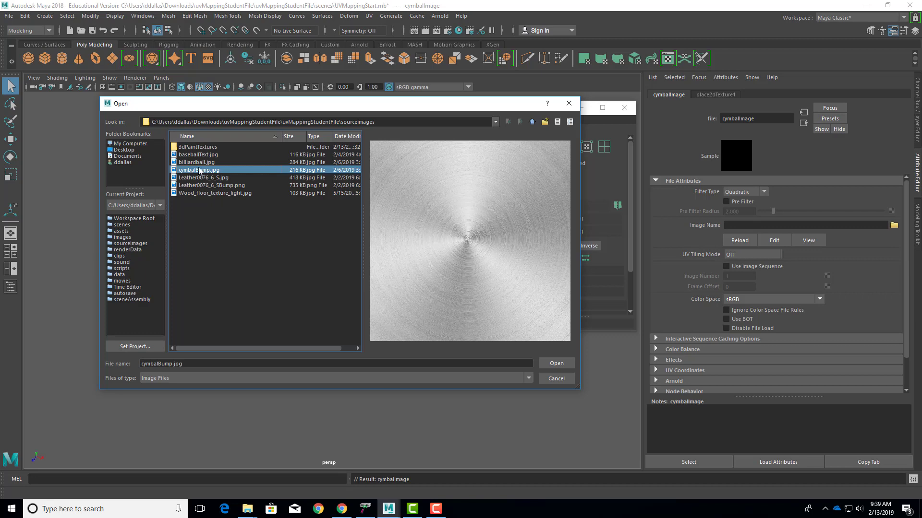
left_click(557, 363)
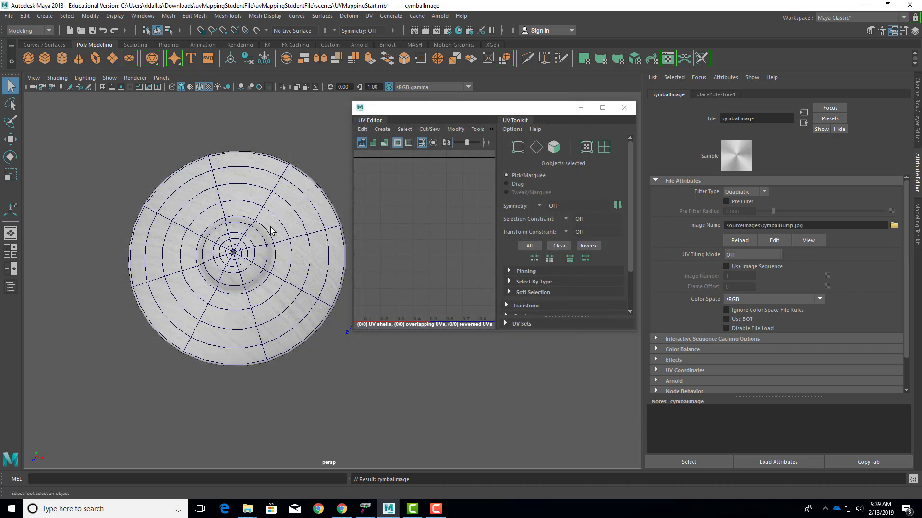
- Select the cymbal, enlarge the UV Editor and turn off dimming of the texture image behind the UVs
left_click(275, 252)
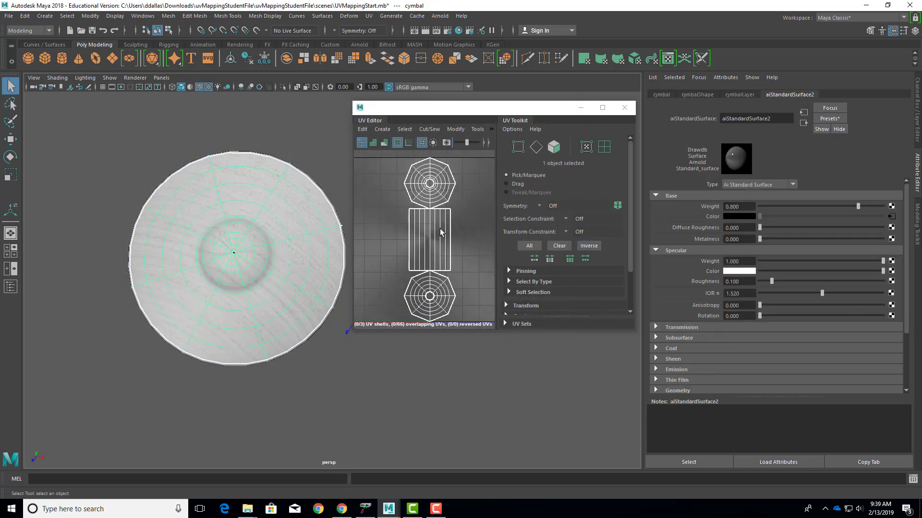
scroll(446, 222, "down", 3)
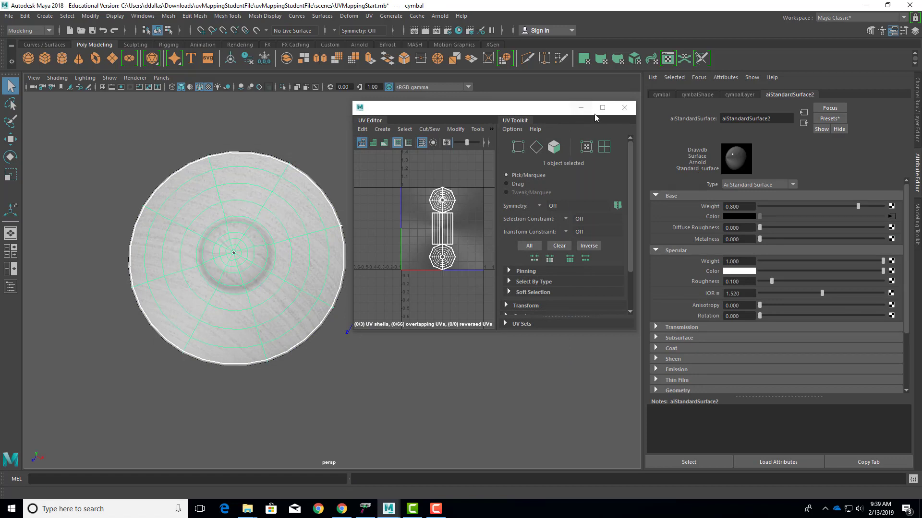
left_click_drag(545, 111, 524, 30)
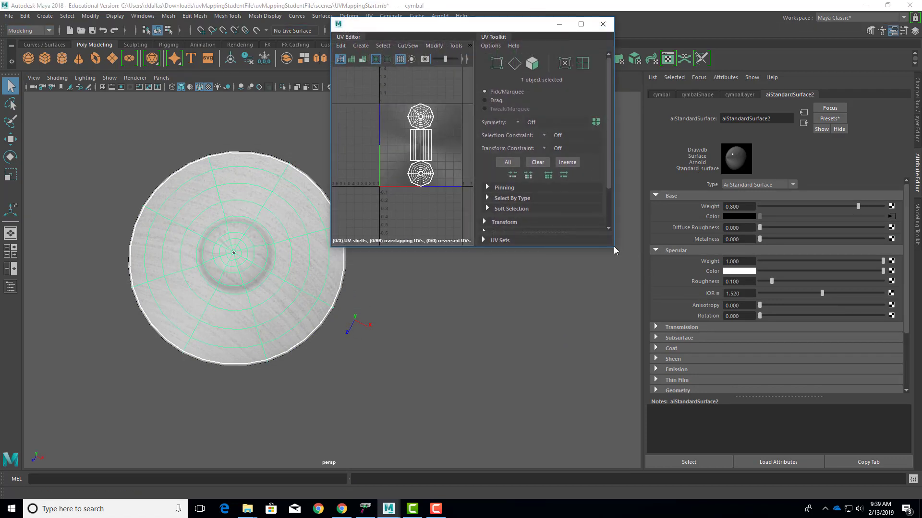
left_click_drag(614, 250, 815, 411)
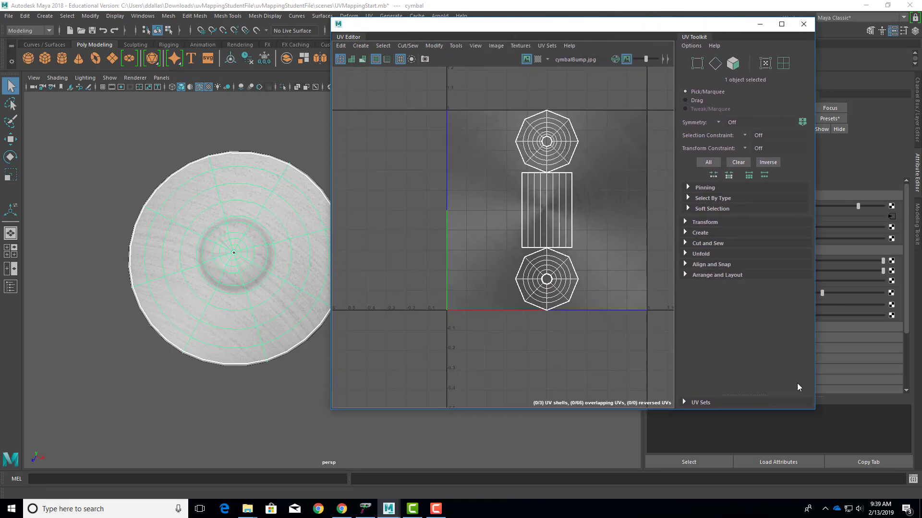
left_click(494, 46)
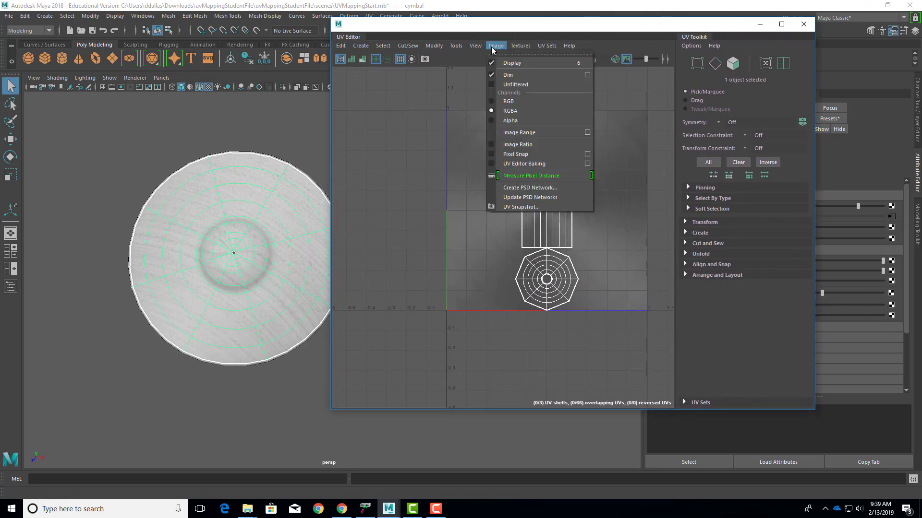
left_click(507, 75)
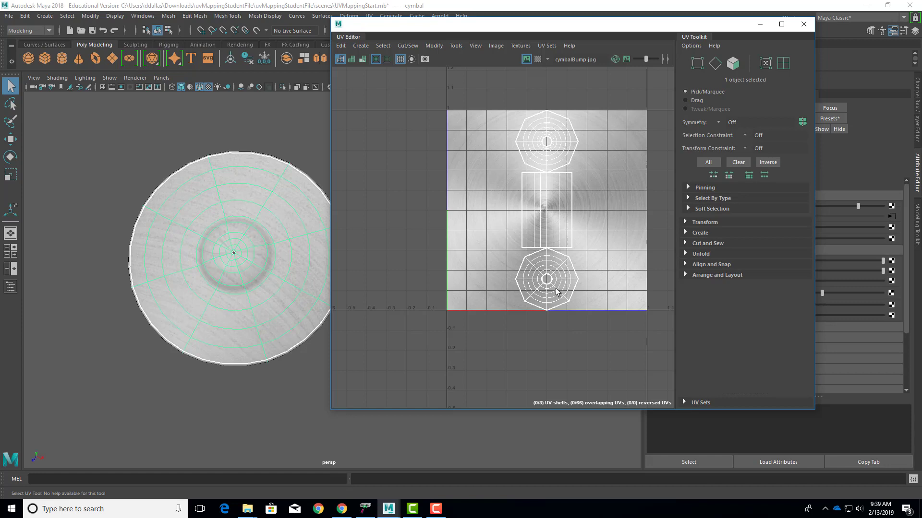
- Select the upper circular, lower circular and rectangular UV shells in turn to see which part of the texture each covers
right_click(552, 144)
right_click_drag(552, 145, 532, 138)
left_click(532, 138)
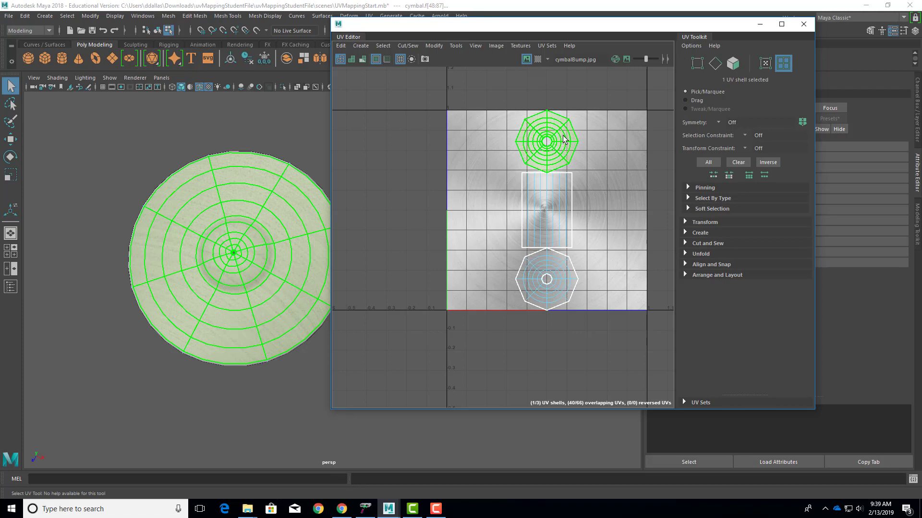
left_click(553, 292)
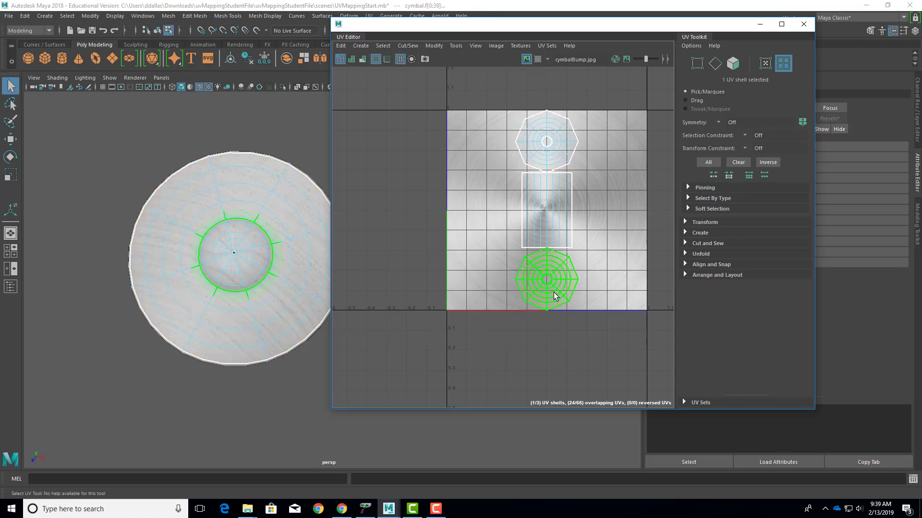
left_click(552, 215)
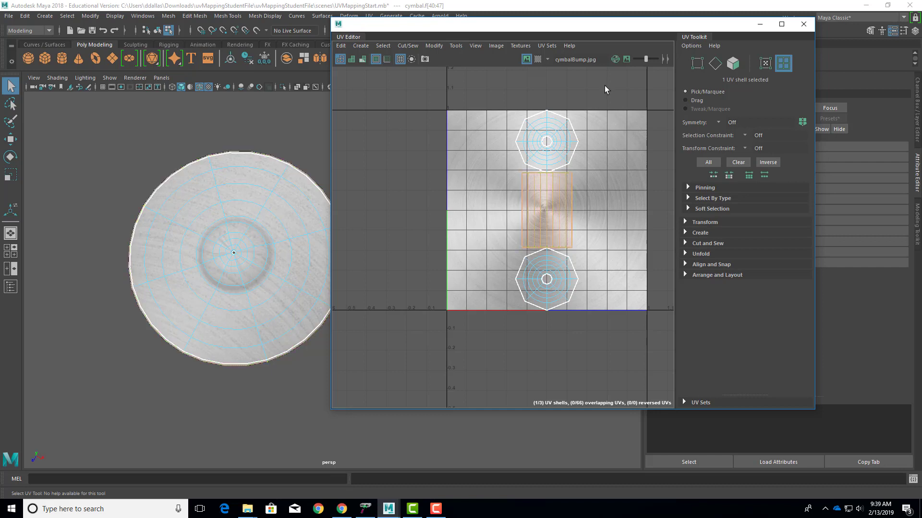
- Undo the UV shell selections, the cymbalBump.jpg image assignment and the file node's renaming, and reselect the cymbal
left_click(289, 140)
key("ctrl+z")
key("ctrl+z")
key("ctrl+z")
key("ctrl+z")
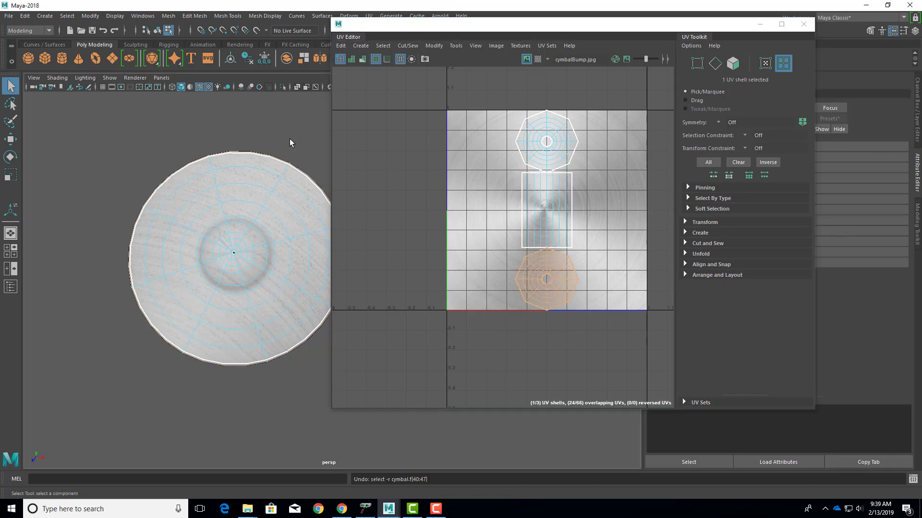
key("ctrl+z")
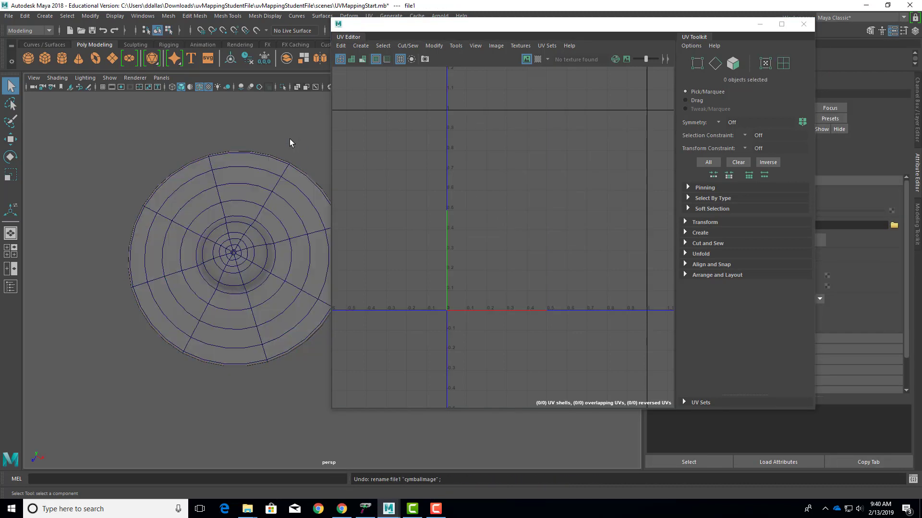
left_click(296, 195)
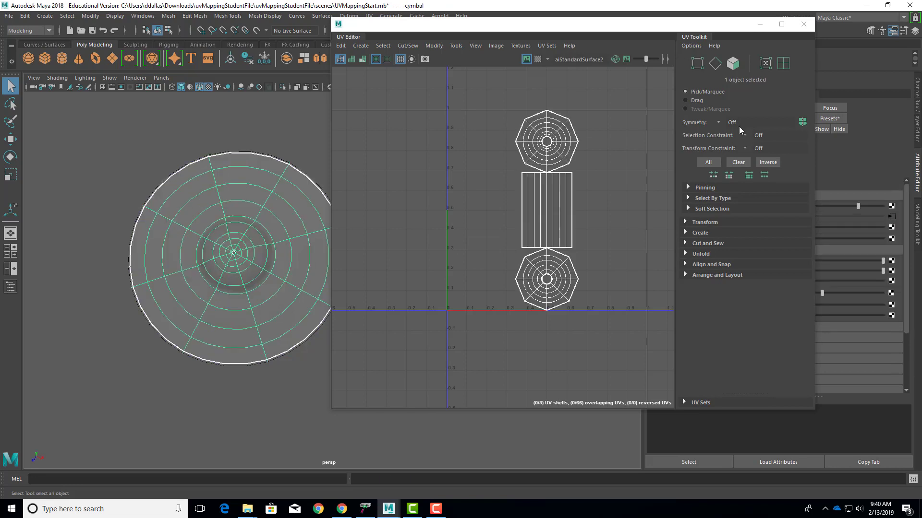
- Minimize the UV Editor and undo the creation of the file texture on the cymbal material's base color
left_click(760, 24)
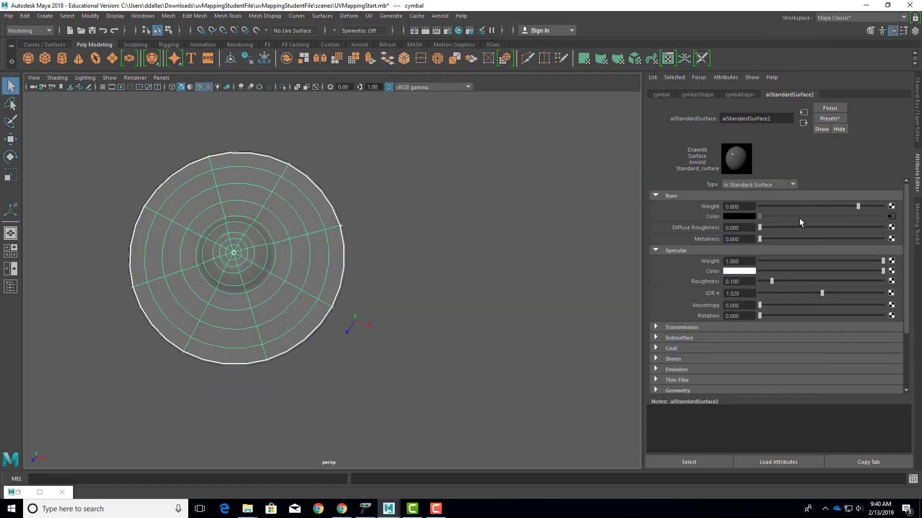
key("ctrl+z")
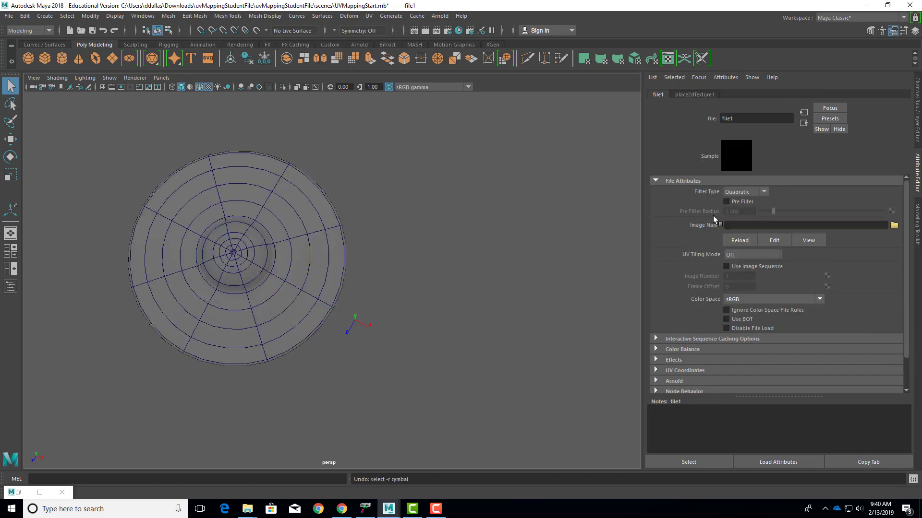
key("ctrl+z")
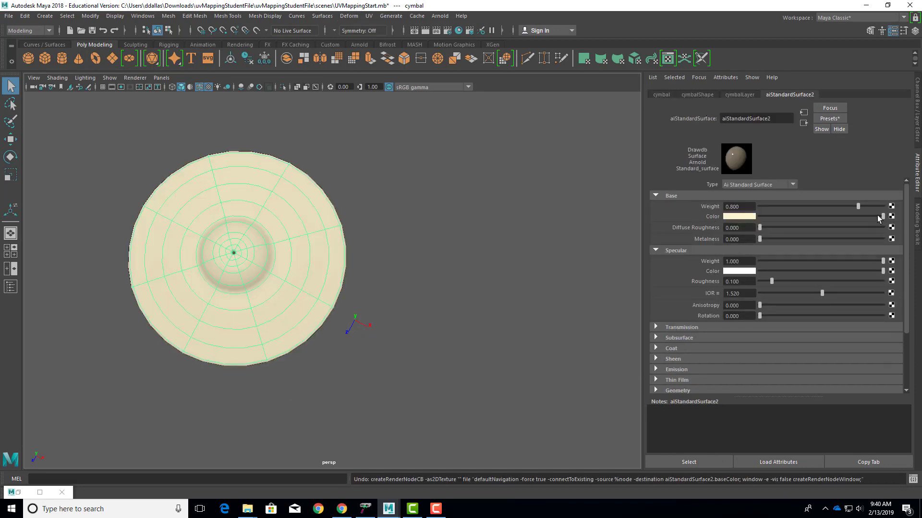
- Connect a new File texture to the base color of the cymbal's aiStandardSurface2 material and show its 2D texture placement attributes
left_click(891, 216)
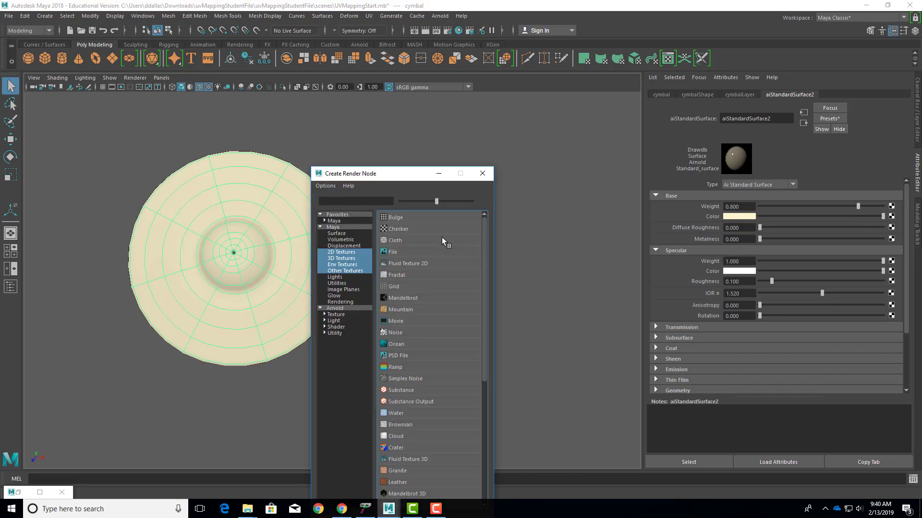
left_click(394, 253)
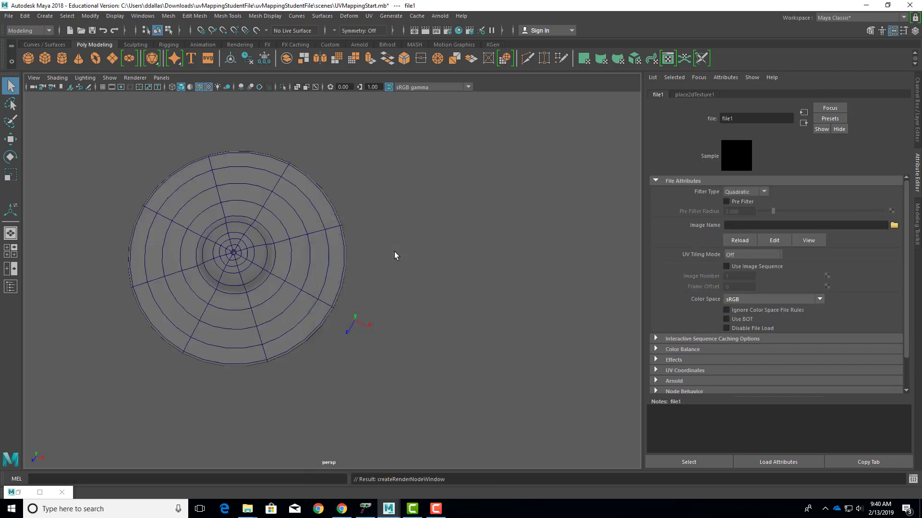
left_click(694, 95)
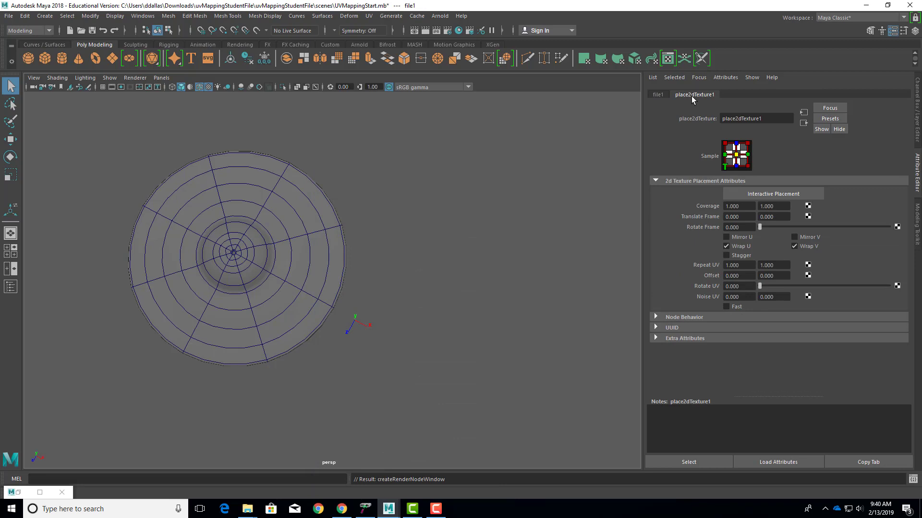
- Load cymbalBump.jpg from the project's sourceimages folder as the image of the file1 texture node
left_click(658, 95)
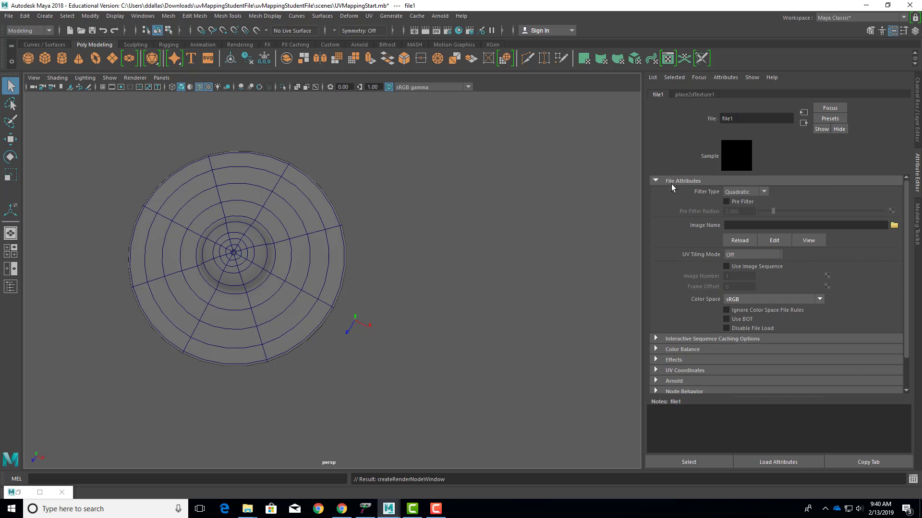
left_click(893, 225)
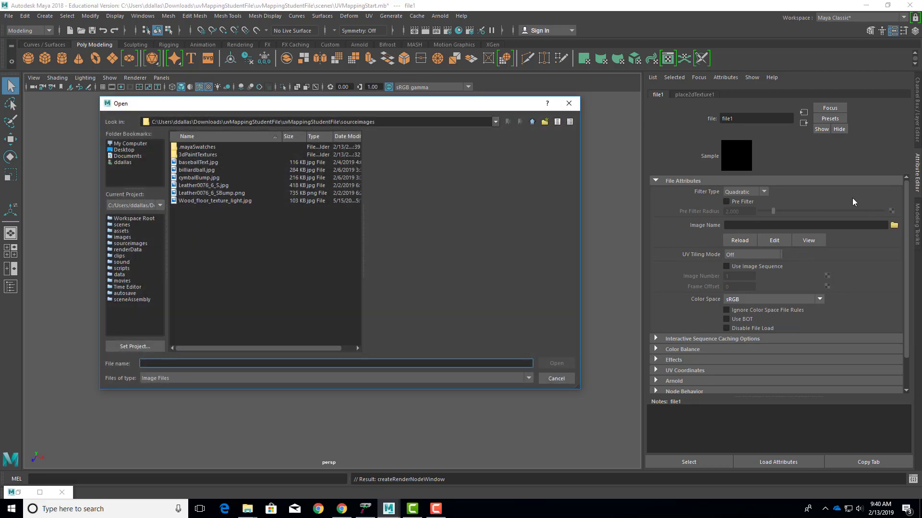
left_click_drag(342, 122, 379, 124)
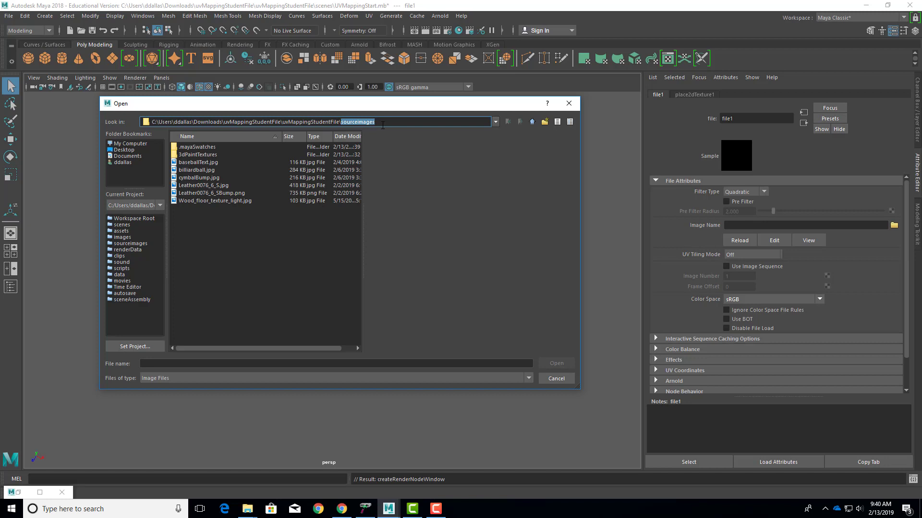
left_click(195, 179)
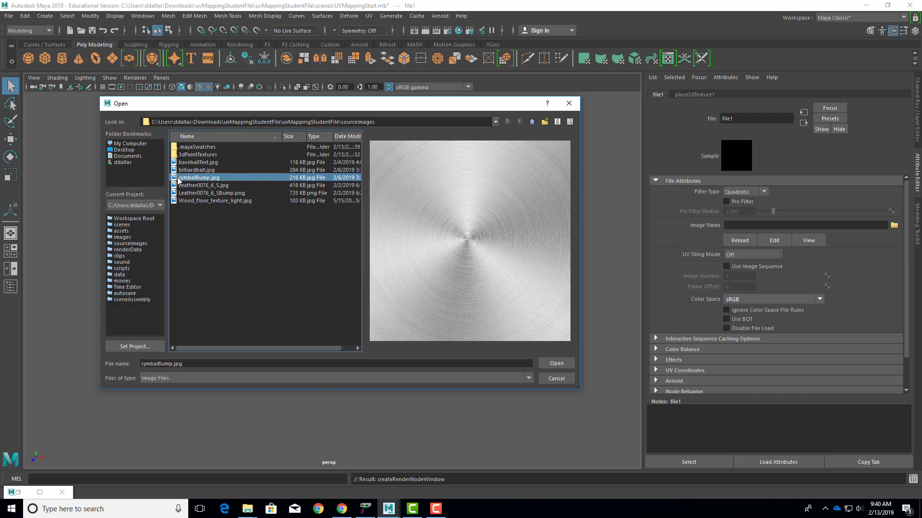
left_click(557, 364)
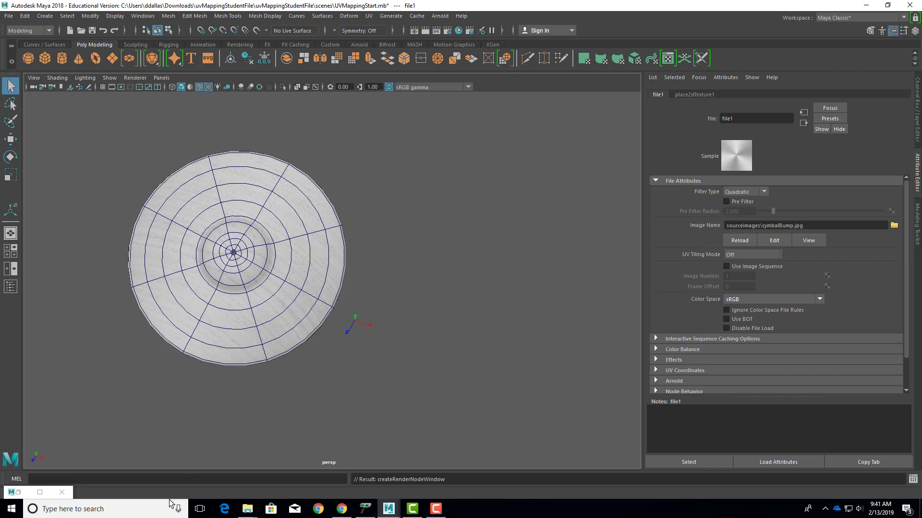
- Restore the UV Editor with the cymbal selected, turning the checker map on and the texture image off
left_click(18, 492)
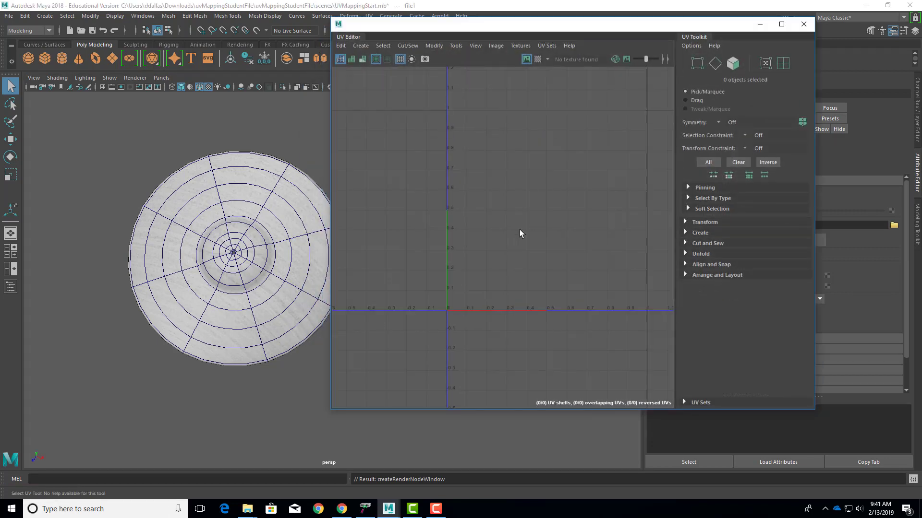
left_click(276, 245)
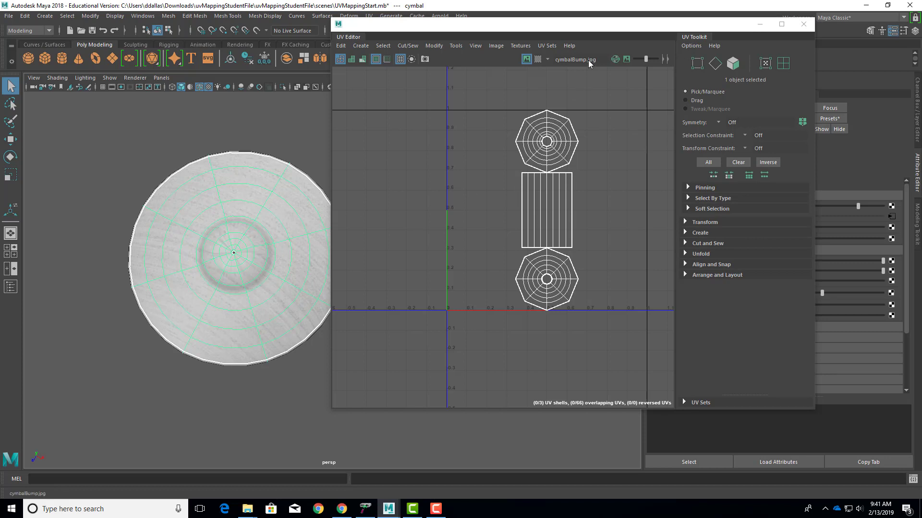
left_click(538, 59)
left_click(527, 59)
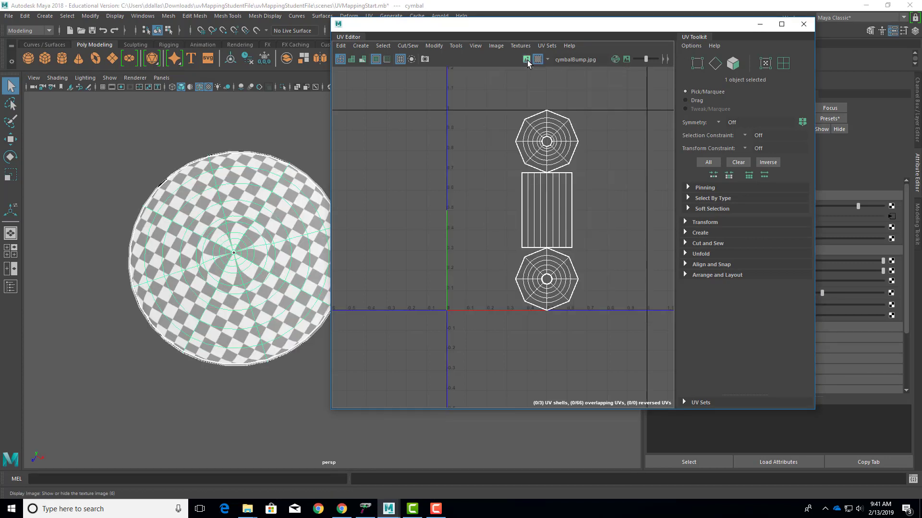
- Switch to UV shell selection and select the cymbal's upper round shell in the UV Editor
right_click_drag(559, 142, 511, 127)
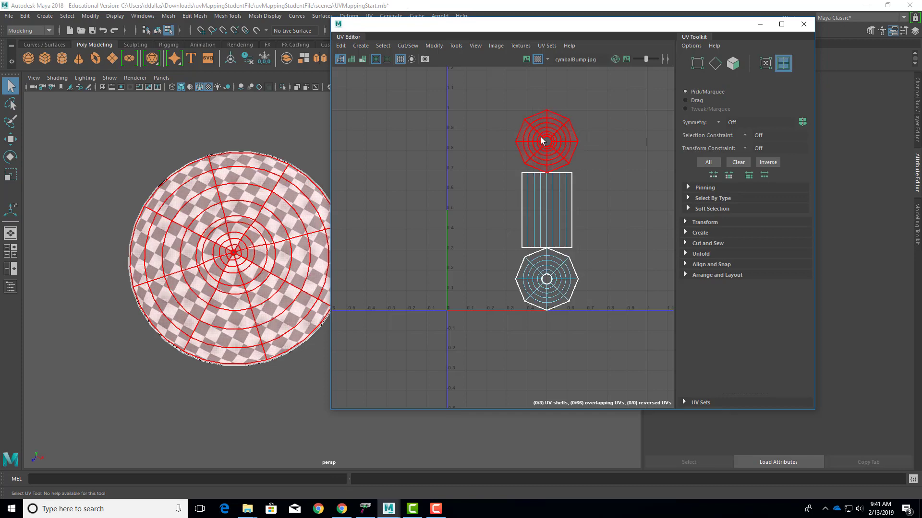
left_click(556, 151)
scroll(590, 144, "down", 3)
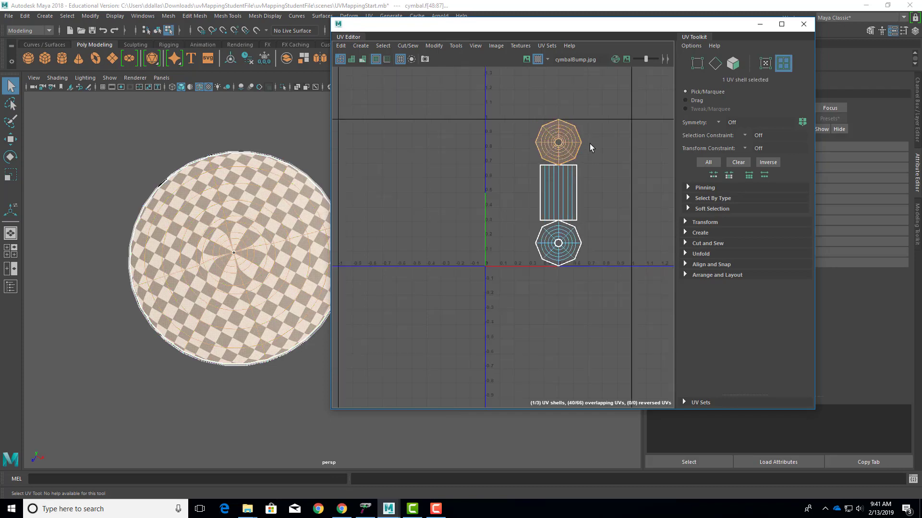
scroll(586, 179, "up", 2)
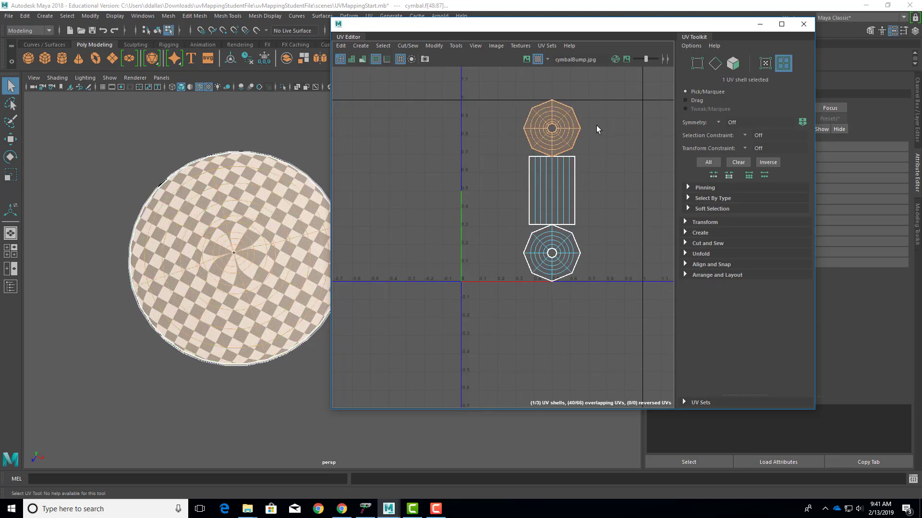
- Dim the texture image in the UV Editor and switch its background display off
left_click(496, 46)
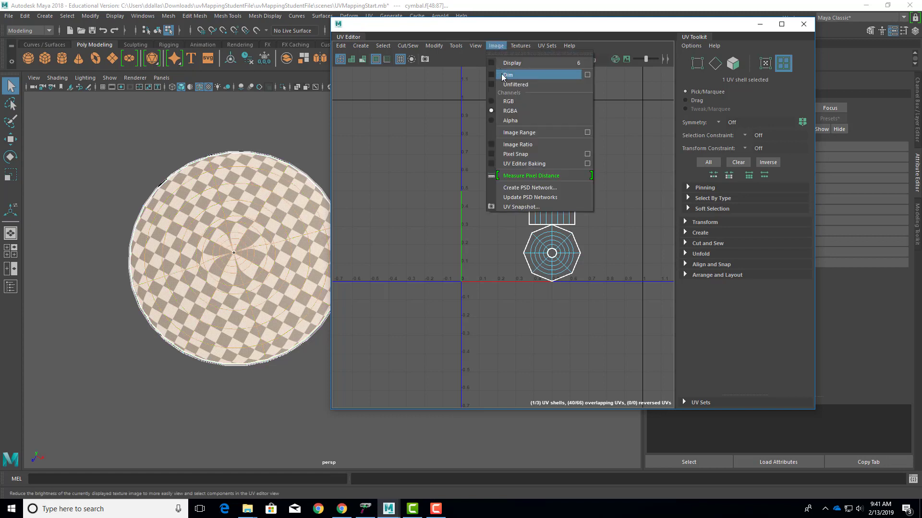
left_click(508, 62)
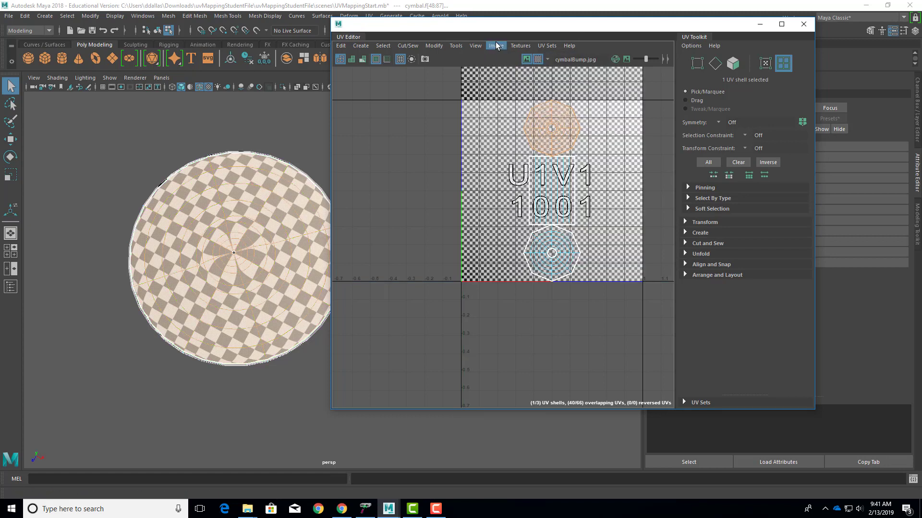
left_click(495, 45)
left_click(558, 74)
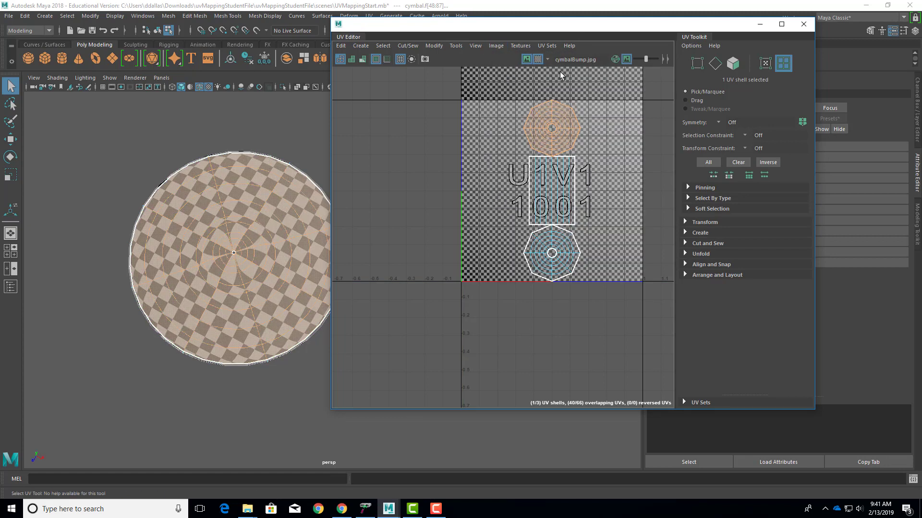
left_click(526, 59)
left_click(526, 59)
left_click(526, 59)
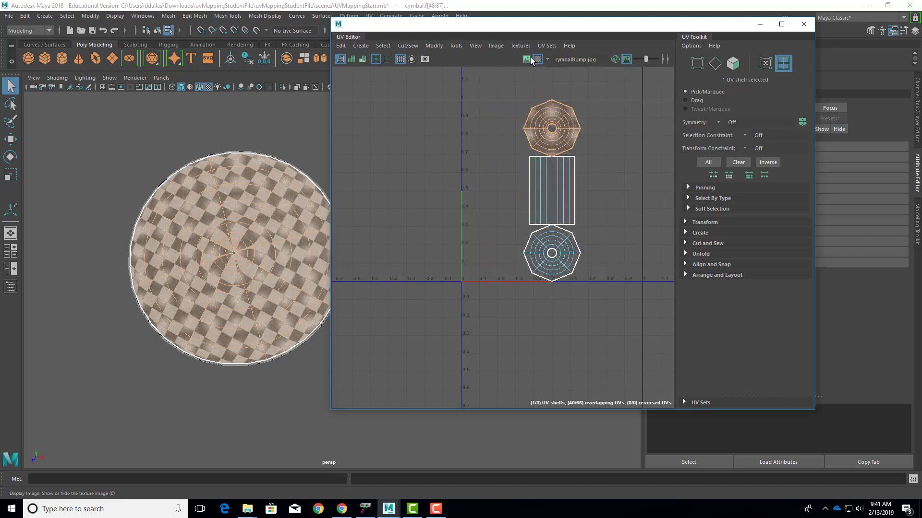
- Move the UV Editor off the Attribute Editor and reload the cymbalBump.jpg image of the material's base color texture
left_click_drag(585, 22, 483, 124)
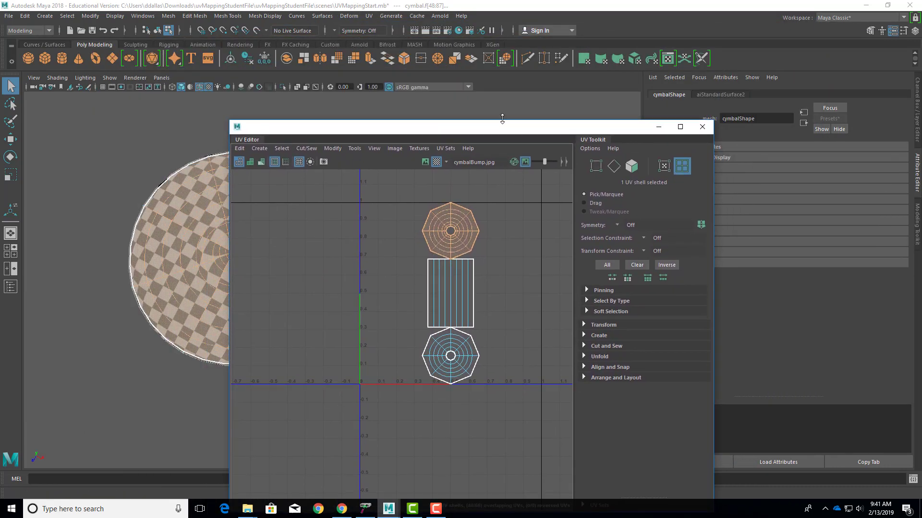
left_click(724, 94)
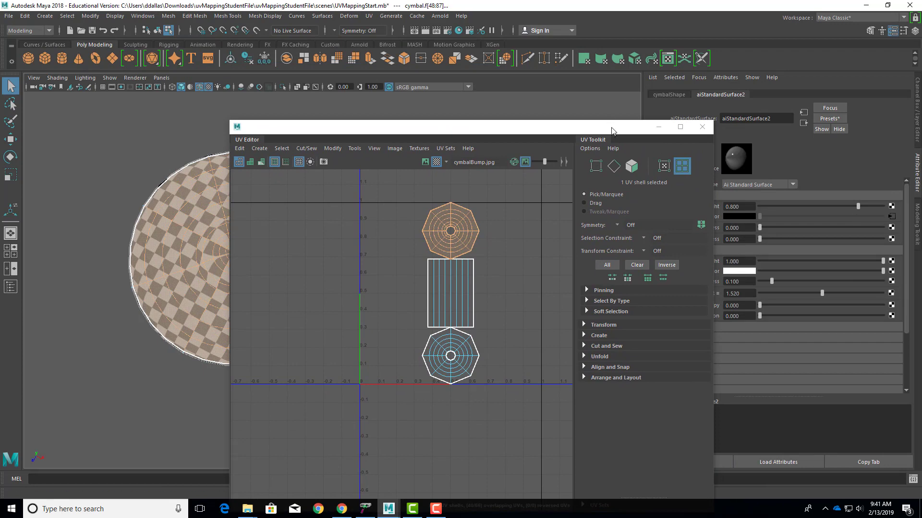
left_click_drag(608, 127, 557, 94)
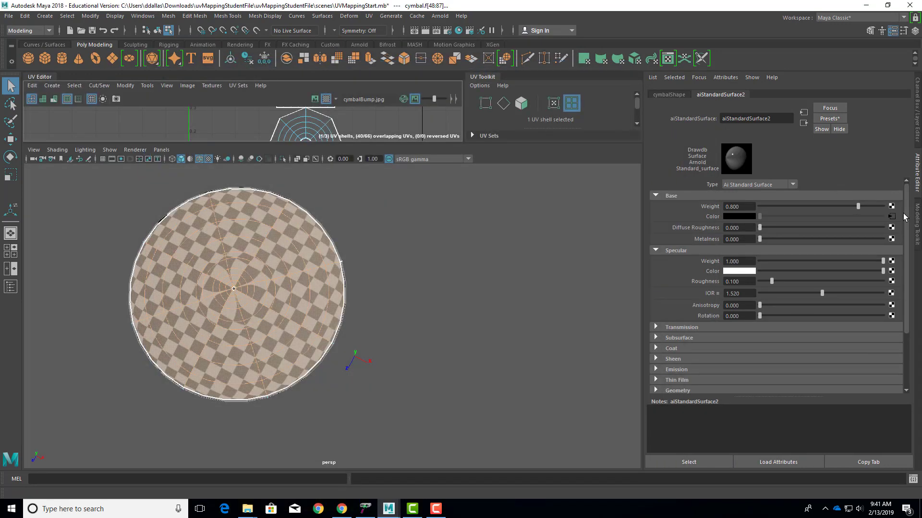
left_click(891, 216)
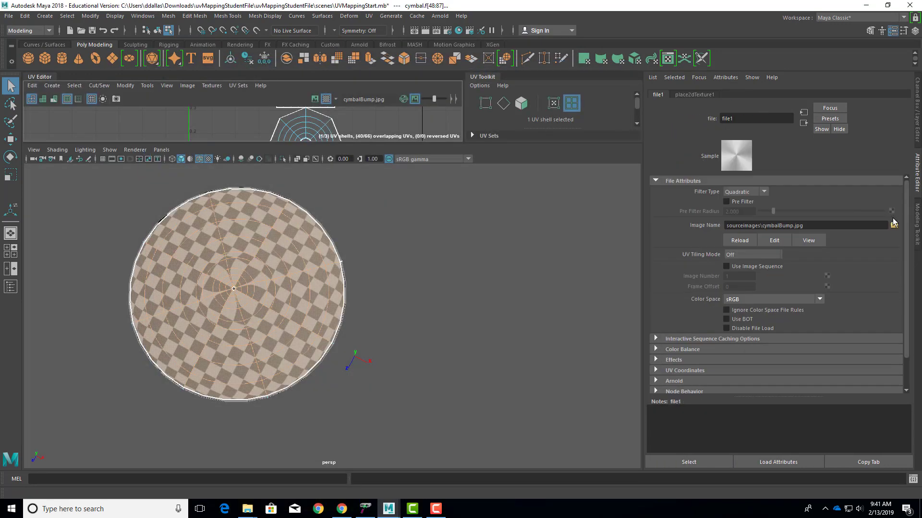
left_click(281, 243)
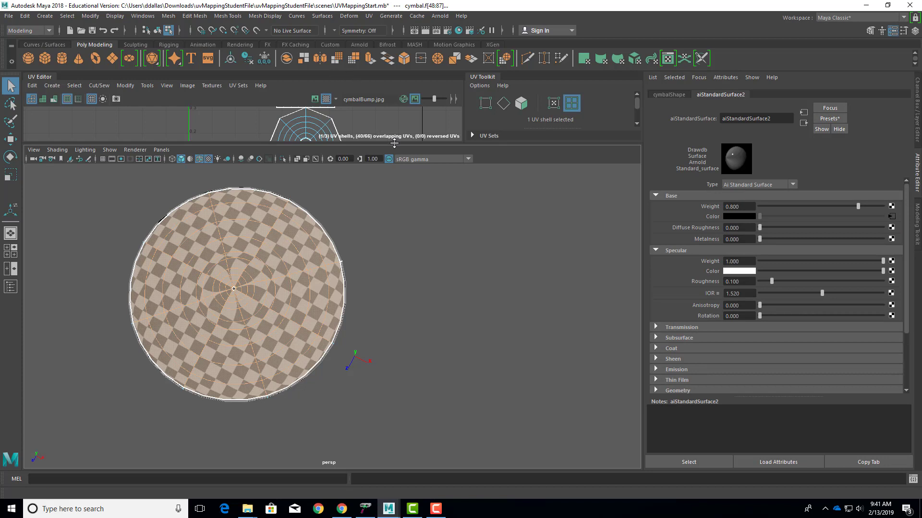
left_click(891, 217)
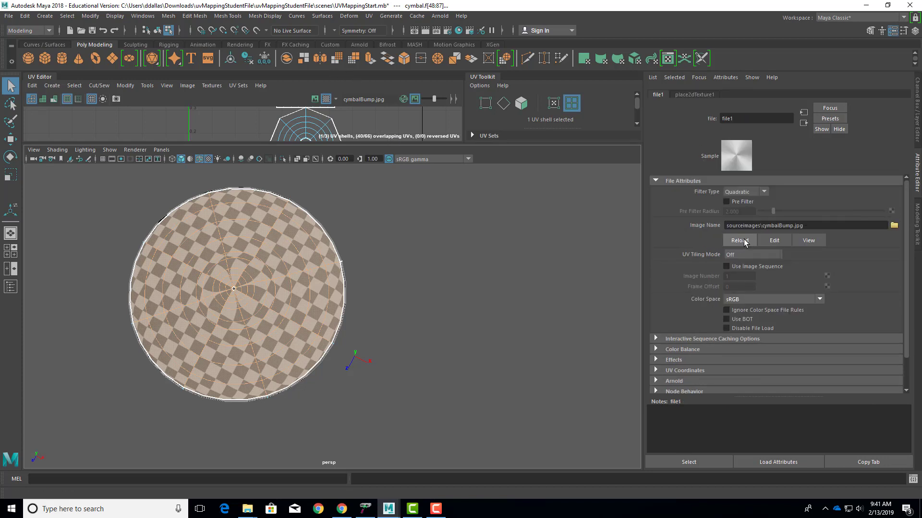
left_click(740, 241)
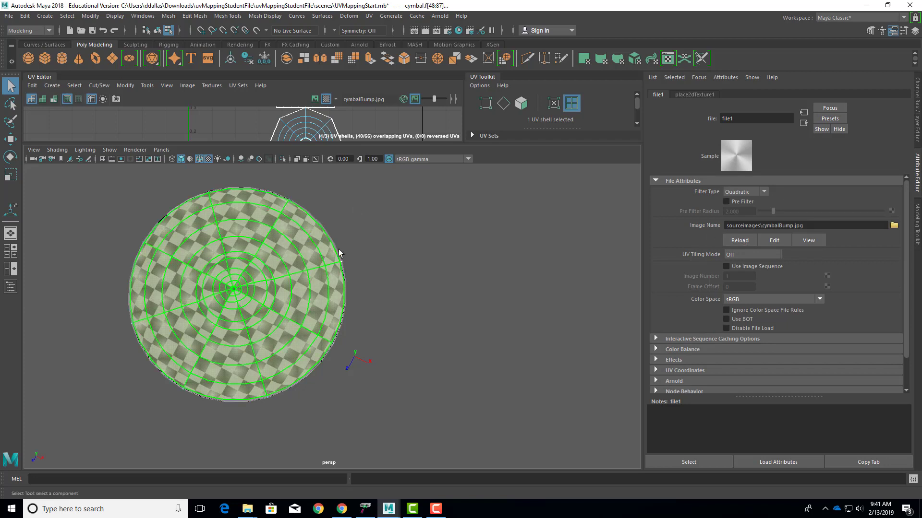
- Deselect the shell, switch the viewport to the four-view layout and undock the UV Editor as a floating window
scroll(378, 232, "down", 3)
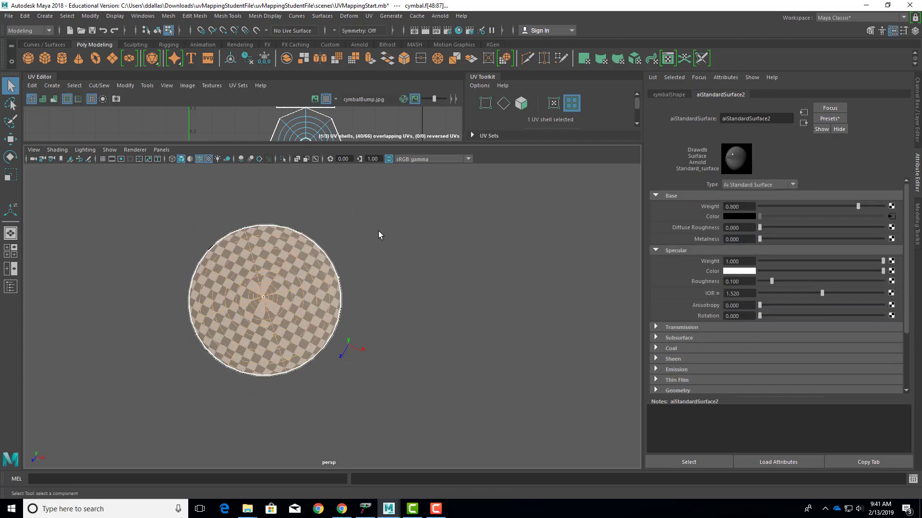
left_click(360, 122)
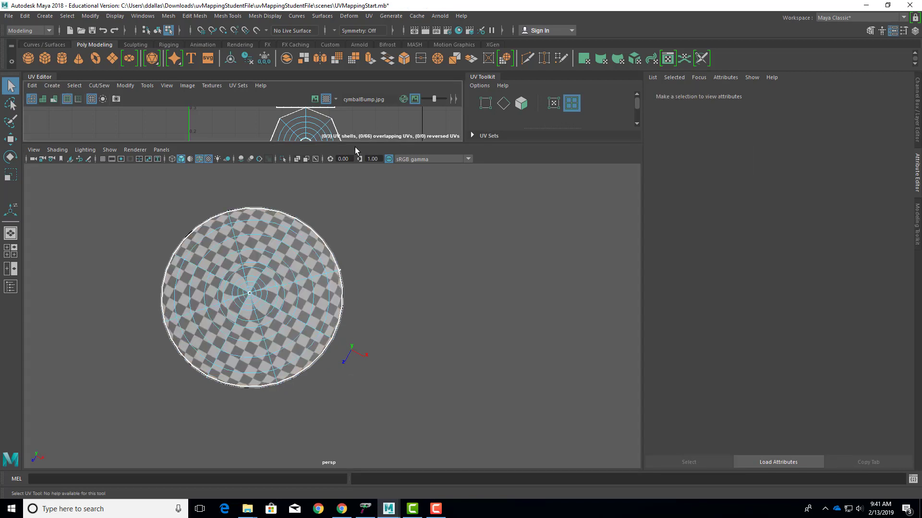
left_click(358, 152)
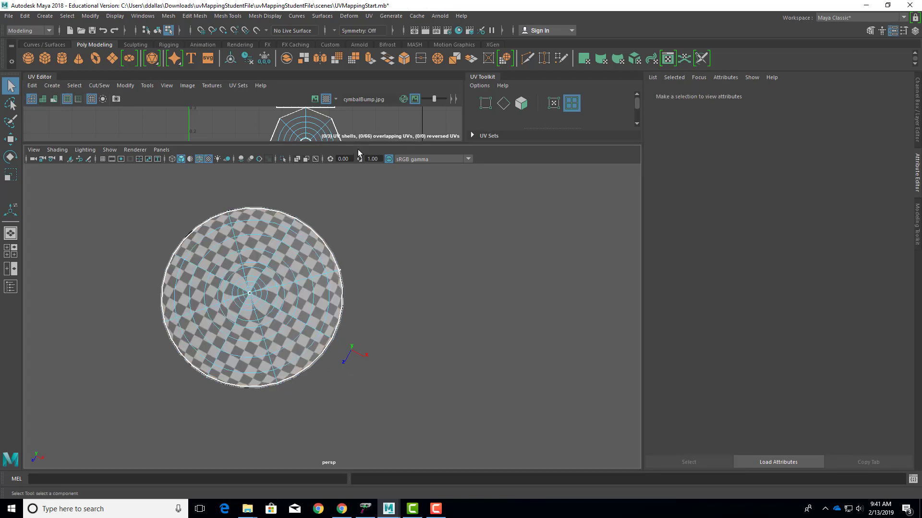
left_click(18, 249)
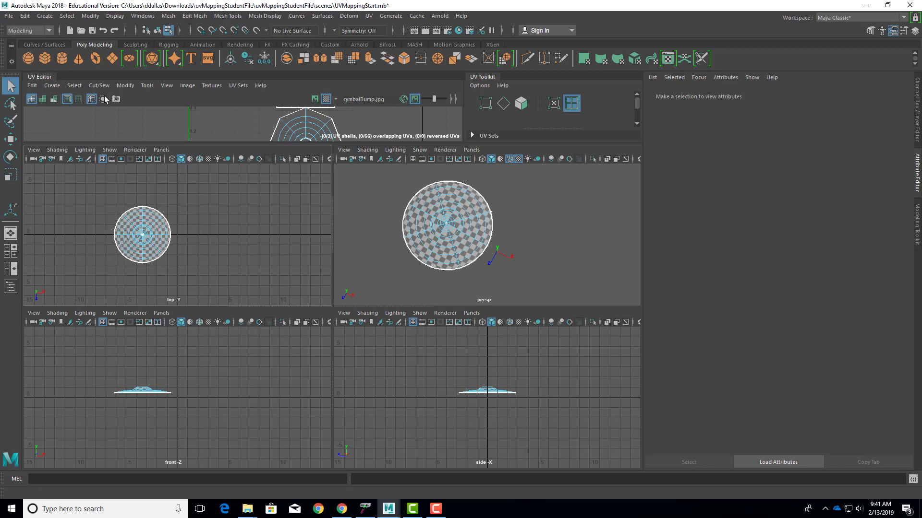
left_click_drag(41, 78, 304, 32)
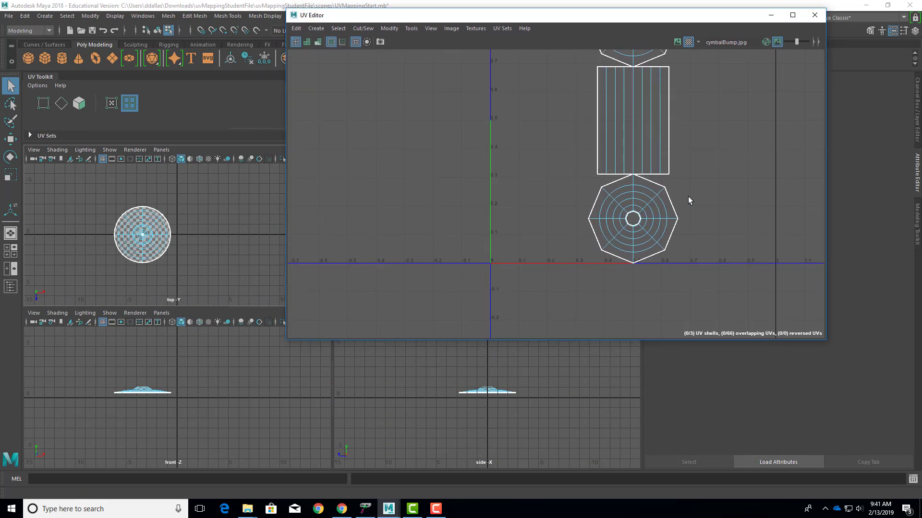
- Select the cymbal's upper round UV shell again and narrow the UV Editor window to uncover the perspective view
scroll(686, 194, "down", 3)
left_click(650, 82)
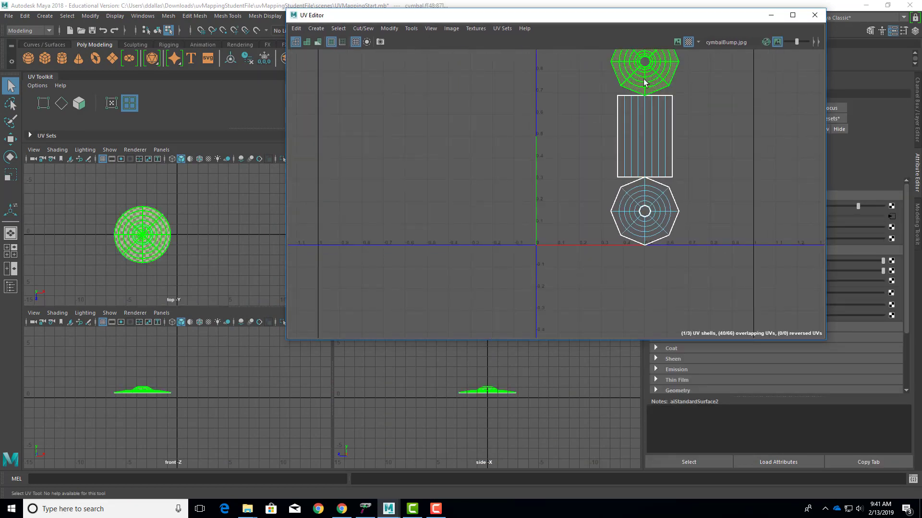
left_click_drag(284, 203, 427, 211)
- Compare the checker map with the cymbalBump.jpg image in the UV Editor and examine the checker pattern on the cymbal in the top view
left_click(677, 42)
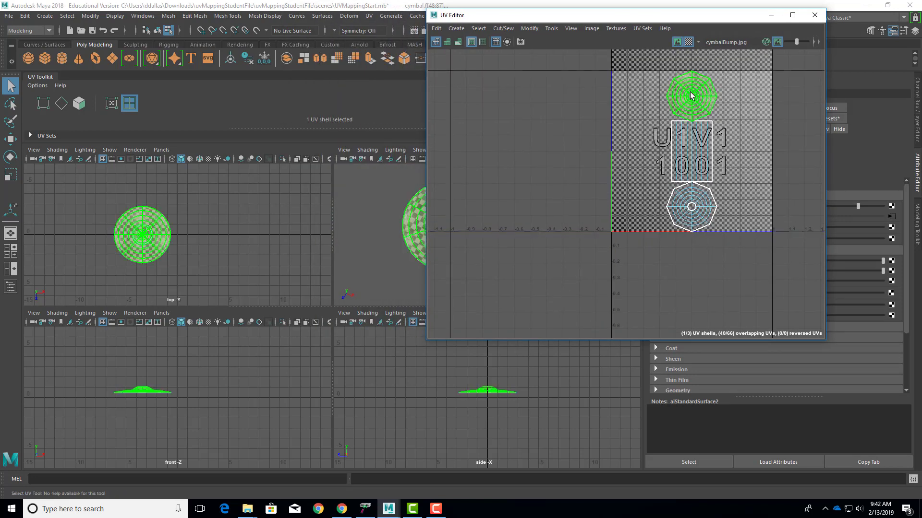
left_click(689, 42)
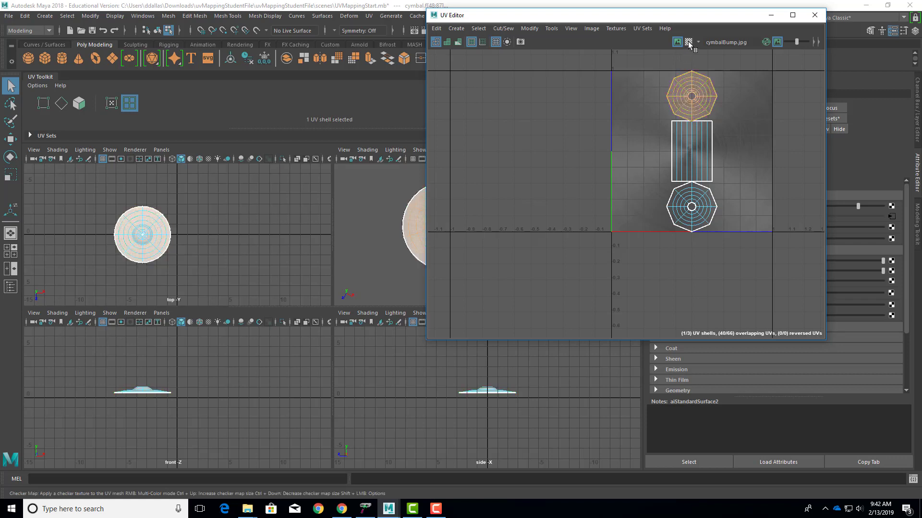
left_click(684, 42)
left_click(683, 42)
left_click(683, 43)
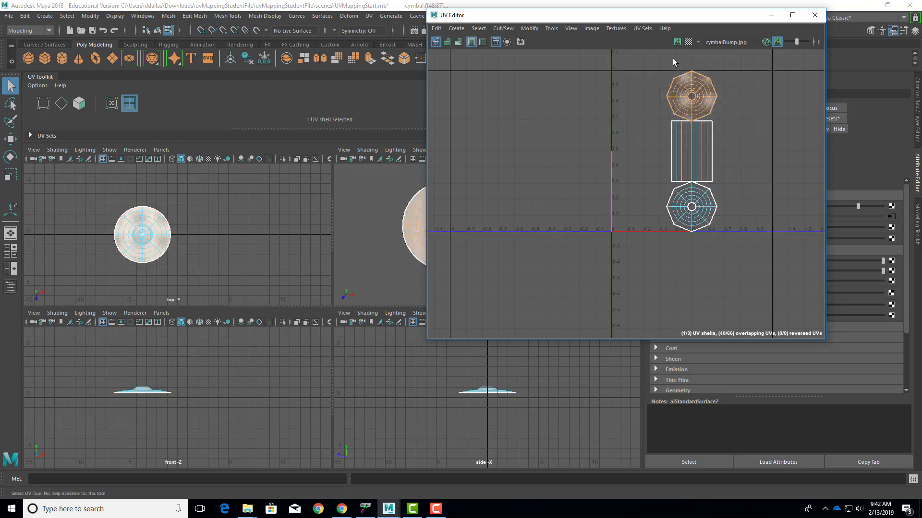
left_click(683, 43)
left_click(689, 43)
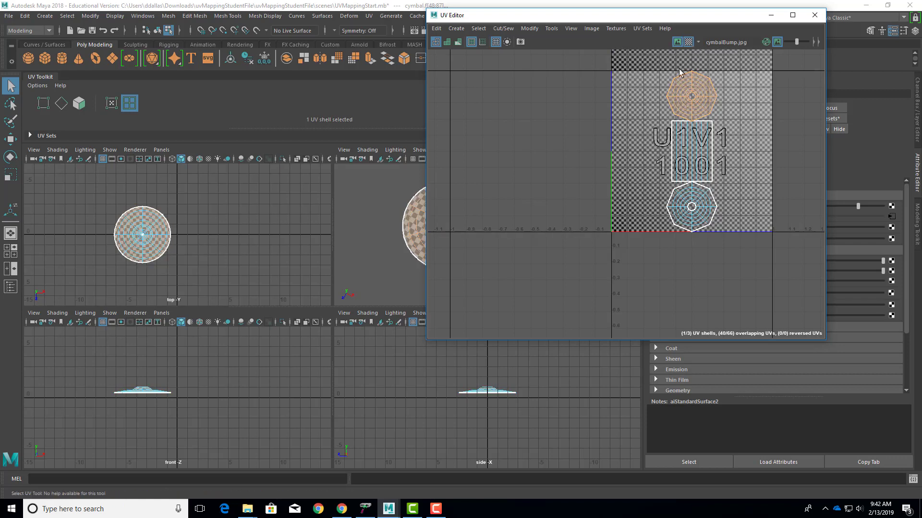
left_click(677, 42)
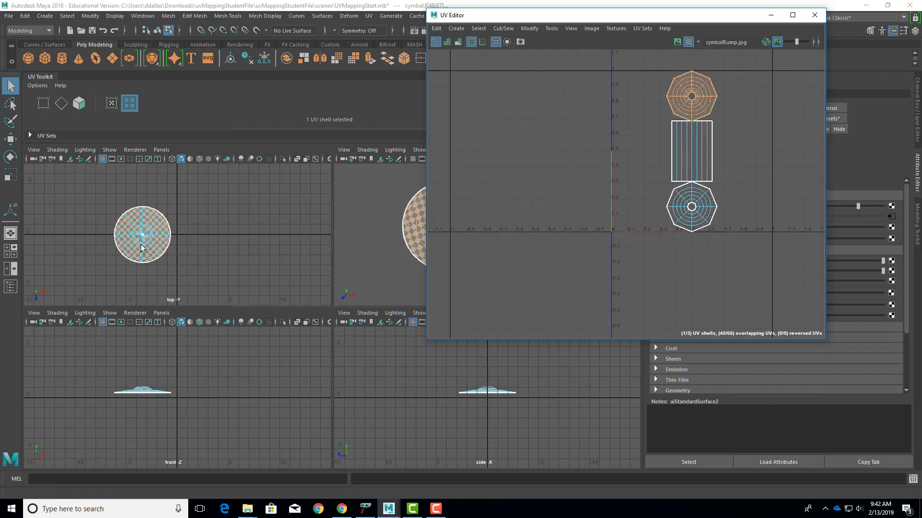
scroll(162, 219, "up", 3)
scroll(163, 219, "down", 1)
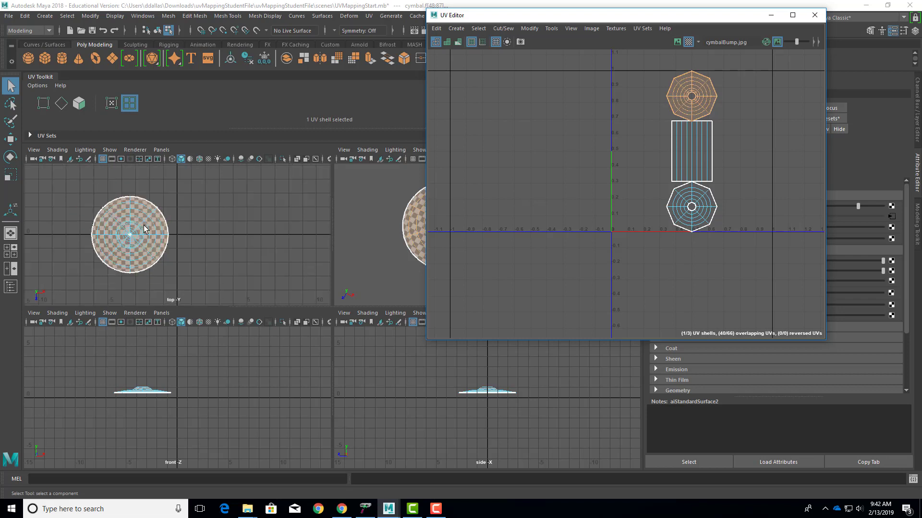
mouse_move(555, 17)
left_mouse_down()
mouse_move(653, 25)
mouse_move(498, 25)
mouse_move(542, 14)
left_mouse_up()
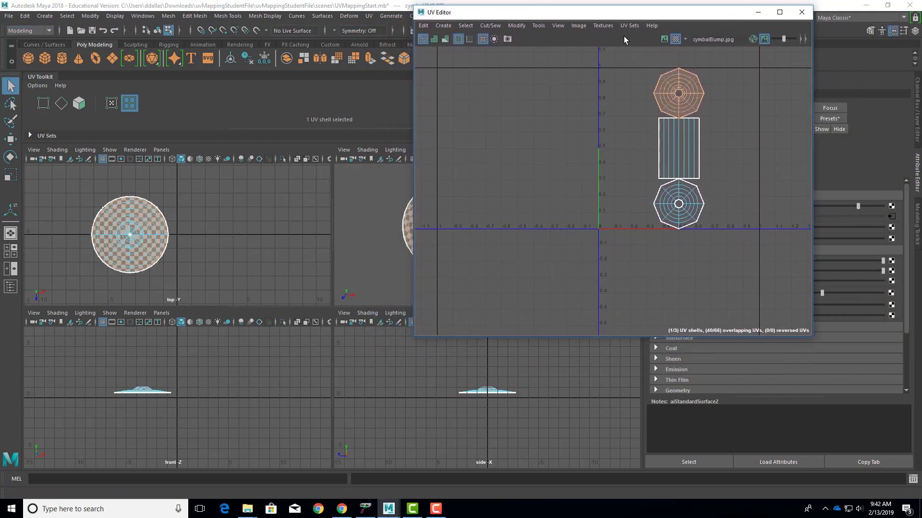
- Display the cymbalBump.jpg image in the UV Editor and move the rectangular and lower round shells off the image's left side
left_click(664, 40)
left_click(664, 40)
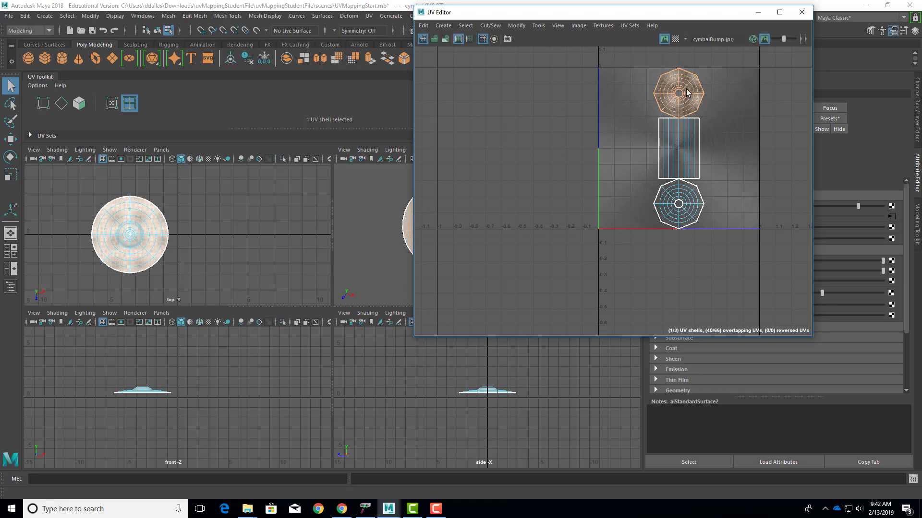
right_click_drag(682, 158, 653, 145)
left_click(671, 158)
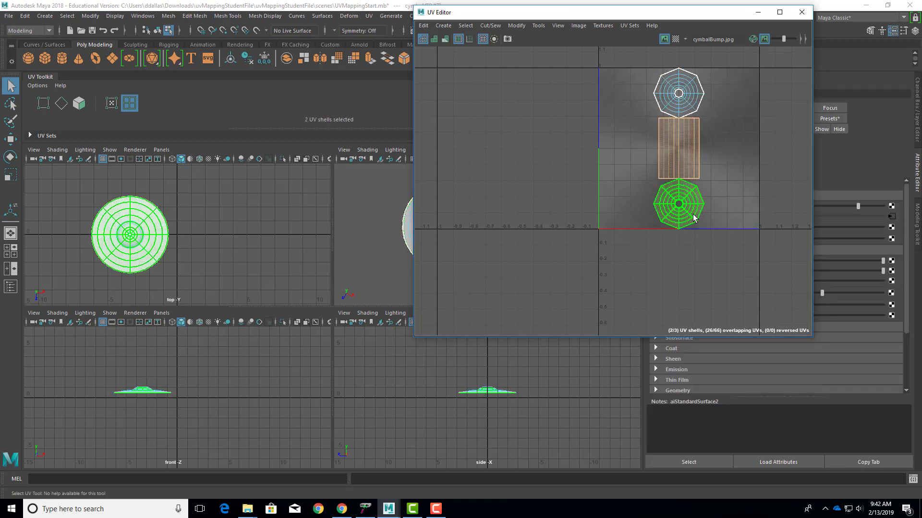
left_click(693, 216, "shift")
key("w")
left_click_drag(709, 176, 566, 175)
- Move the cymbal's upper round UV shell so its center sits on the center of the image's circular brushed pattern
left_click(683, 105)
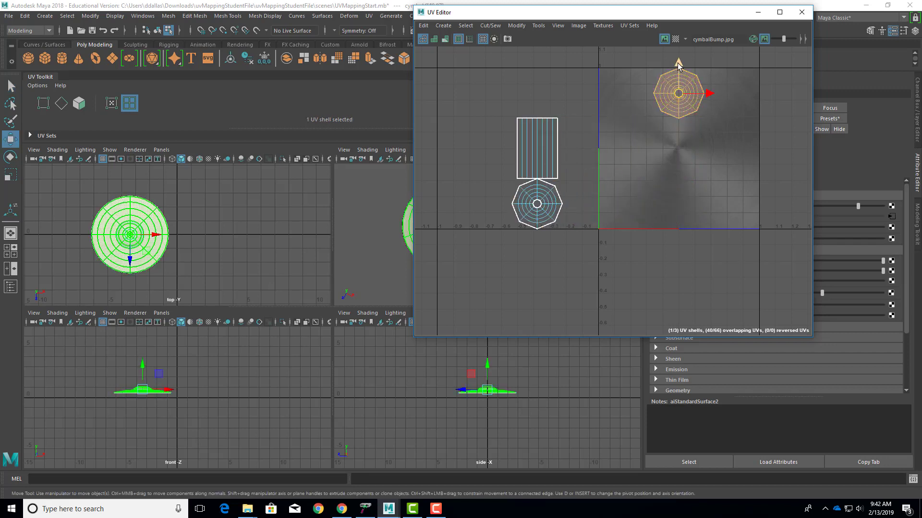
left_click_drag(681, 65, 661, 98)
scroll(683, 164, "up", 7)
key("r")
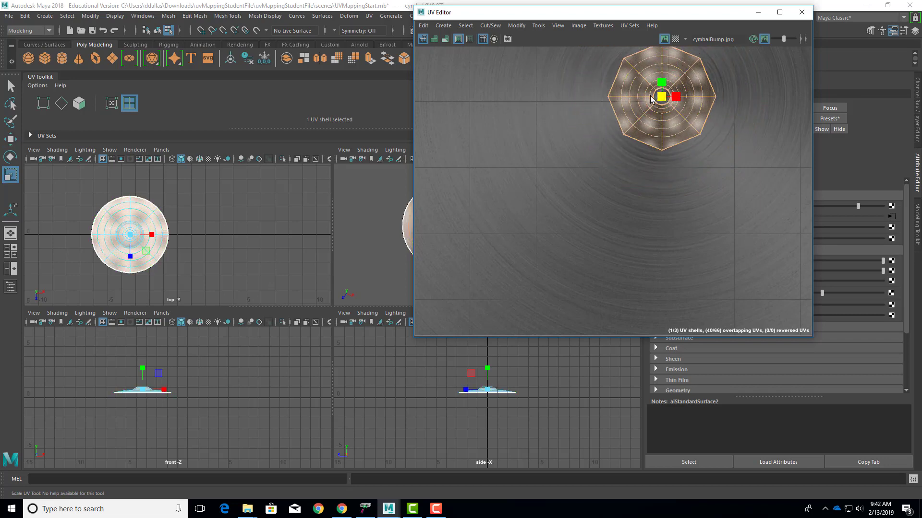
key("w")
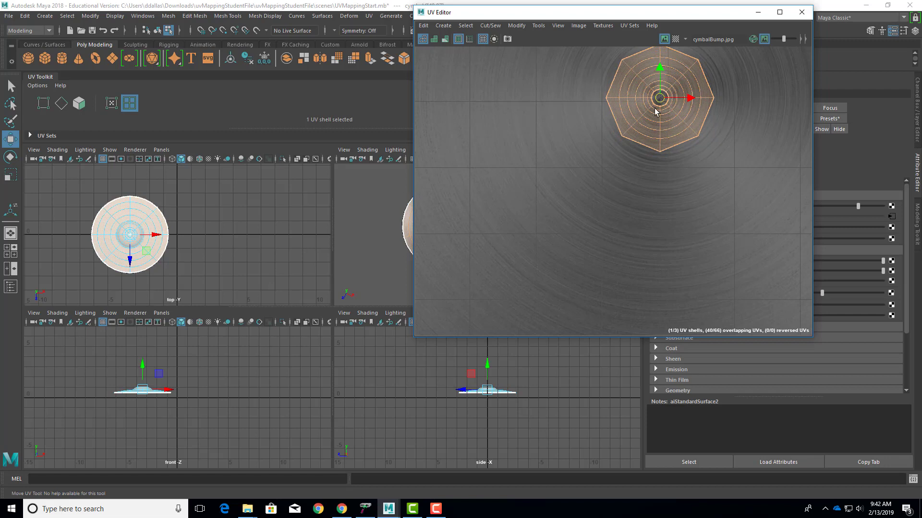
mouse_move(659, 98)
left_mouse_down()
mouse_move(654, 175)
mouse_move(660, 104)
left_mouse_up()
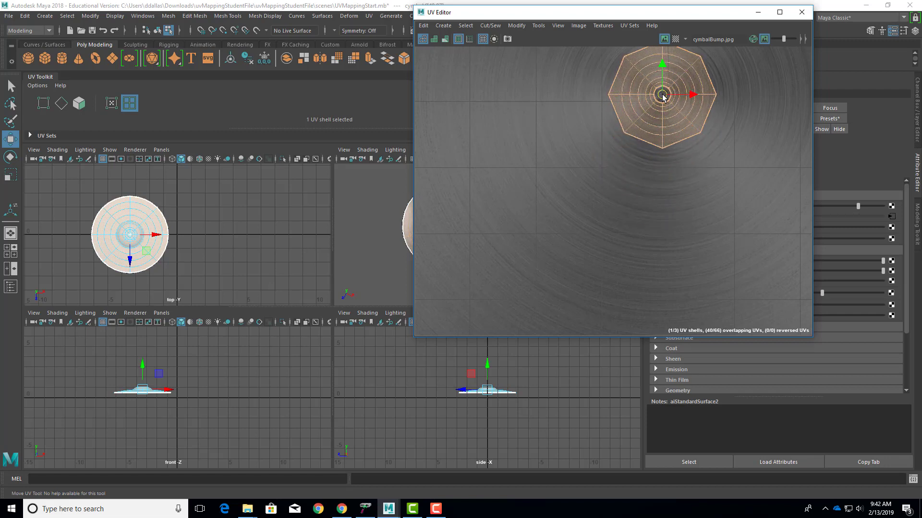
- Scale the centered round UV shell up uniformly to about half the width of the image
scroll(664, 105, "down", 5)
key("r")
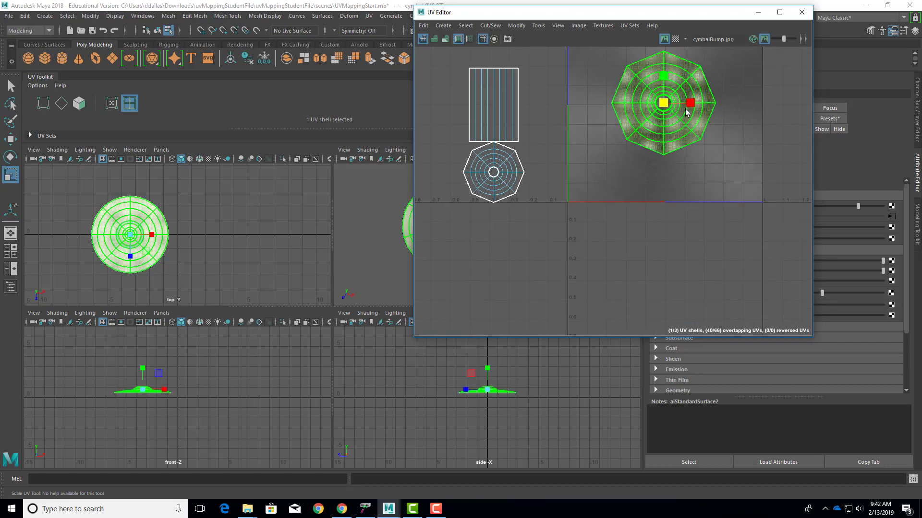
left_click_drag(667, 104, 659, 105)
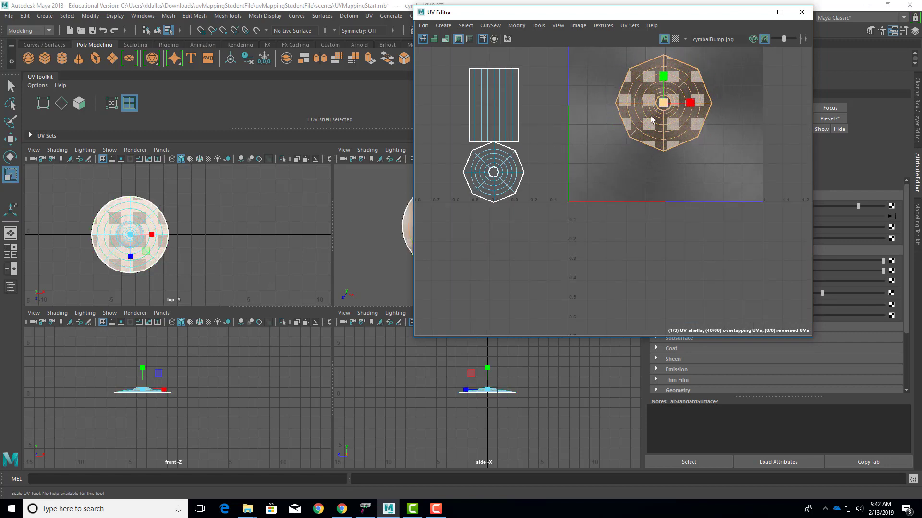
- Move the UV Editor window off the perspective view and examine the texture rings on the cymbal's upper surface up close
left_click_drag(579, 9, 146, 105)
left_click_drag(447, 264, 419, 242, "alt")
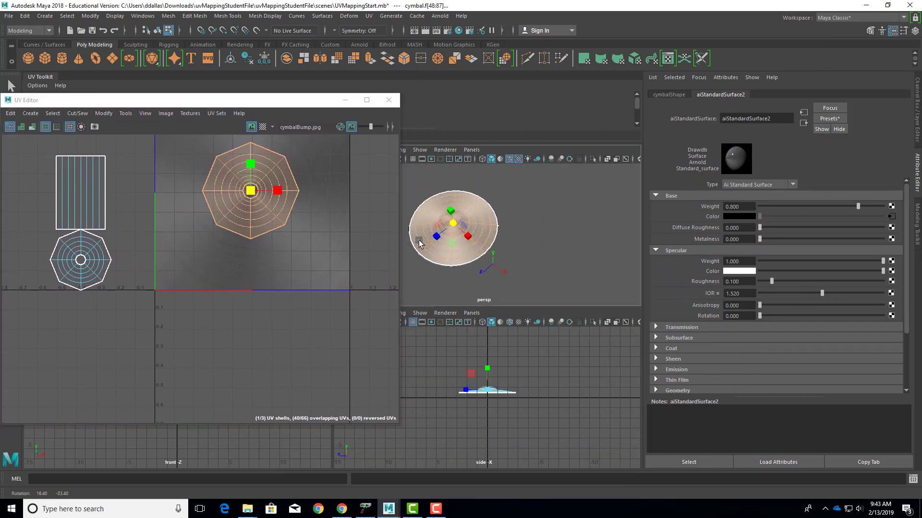
scroll(419, 242, "up", 8)
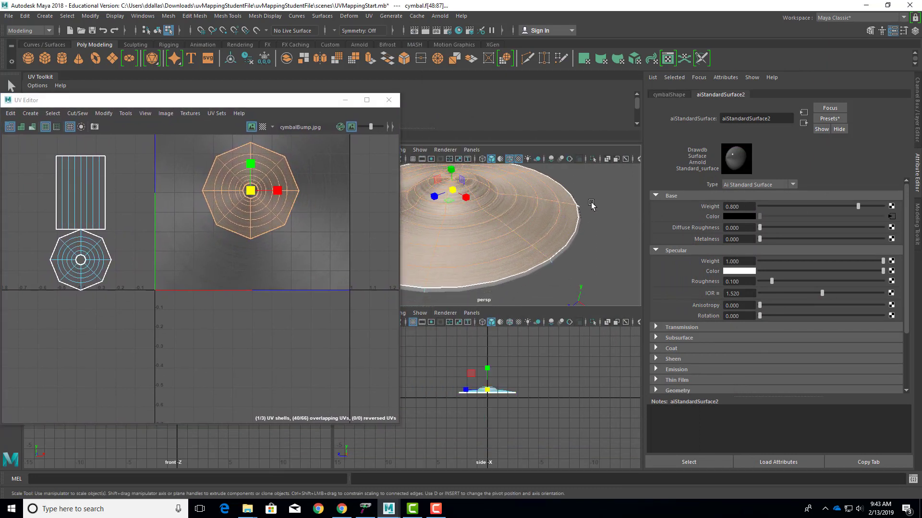
left_click_drag(591, 206, 563, 253, "alt")
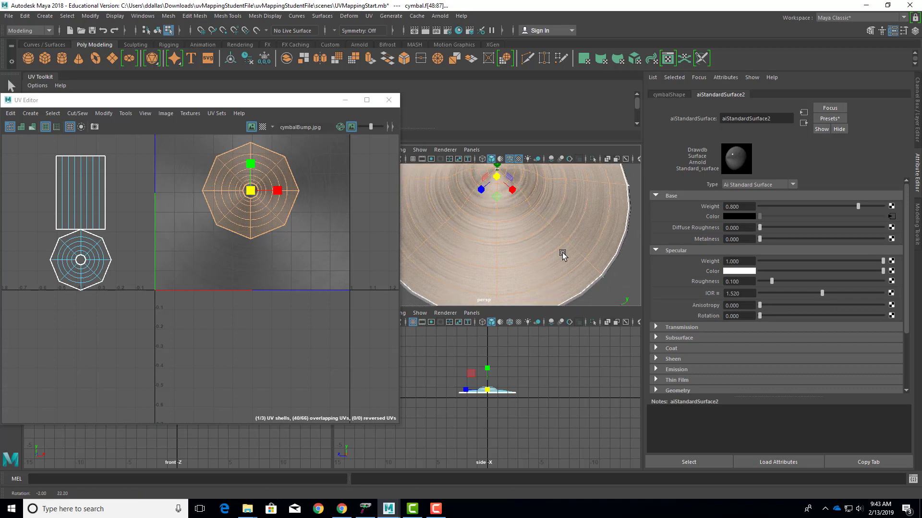
middle_click_drag(562, 253, 562, 280, "alt")
- Scale the round UV shell uniformly until it nearly fills the image and shift it slightly right to recenter it
left_click_drag(251, 192, 274, 193)
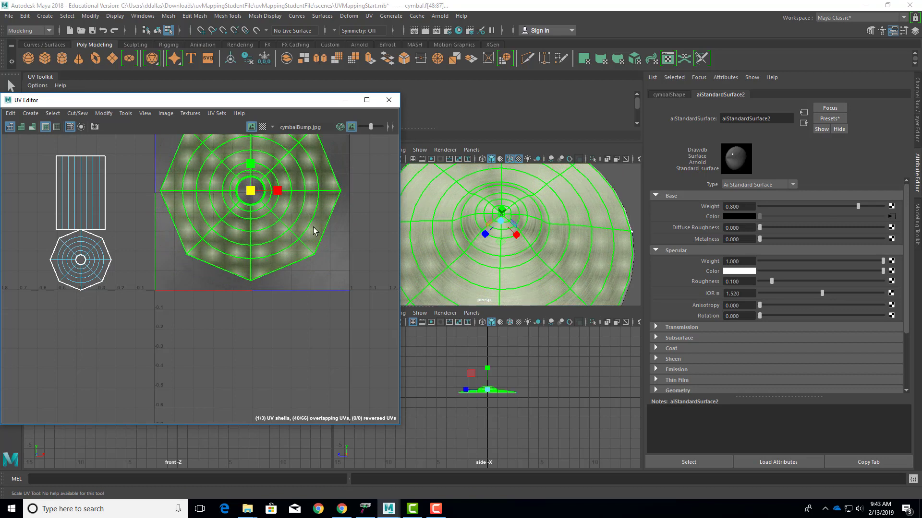
scroll(354, 247, "down", 3)
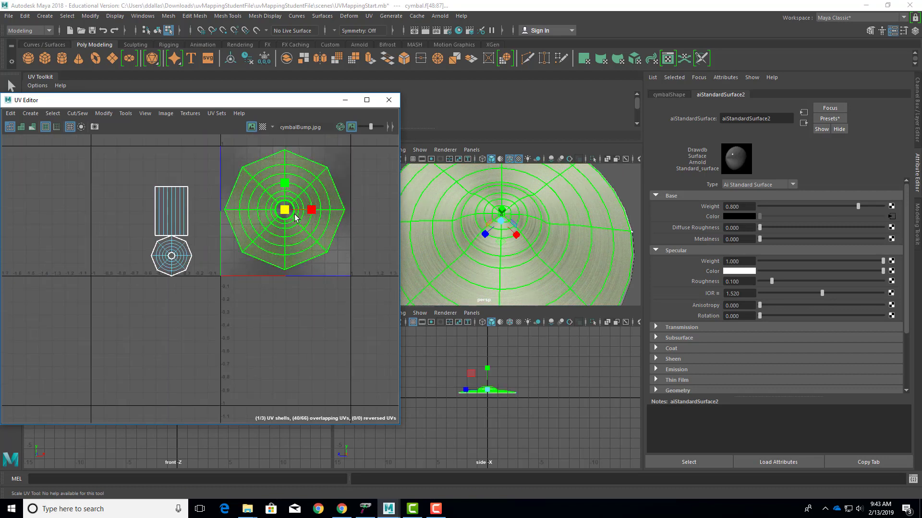
left_click_drag(287, 210, 287, 212)
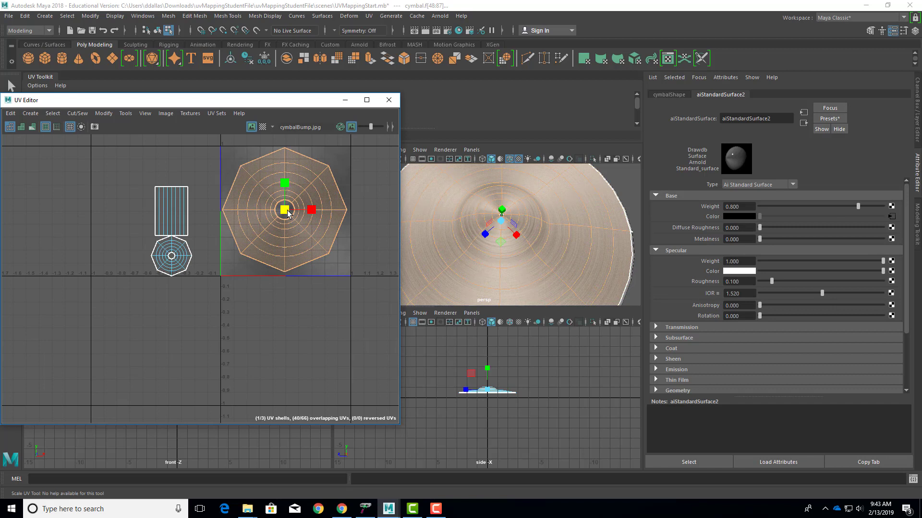
key("w")
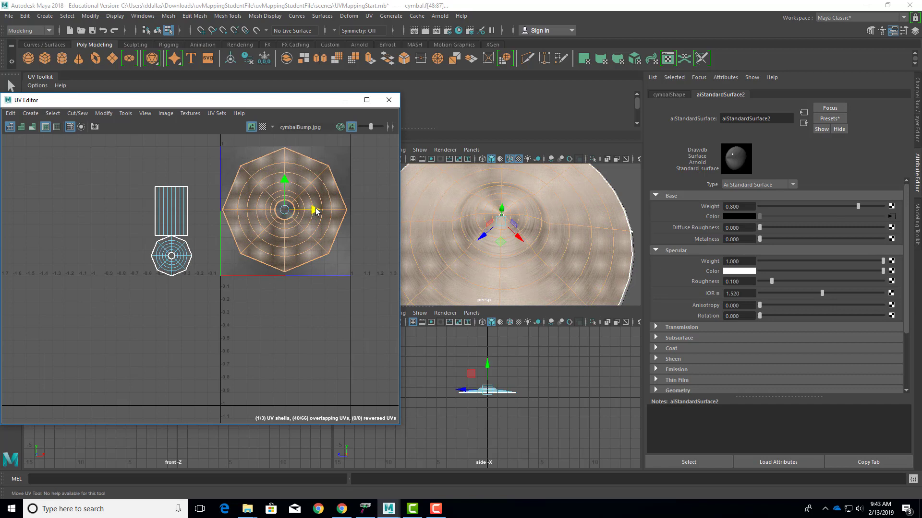
left_click_drag(316, 211, 317, 211)
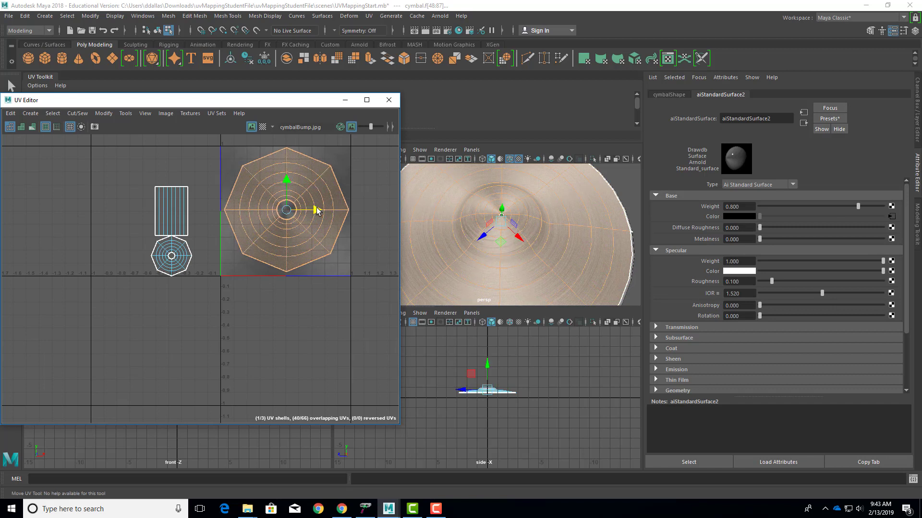
key("F8")
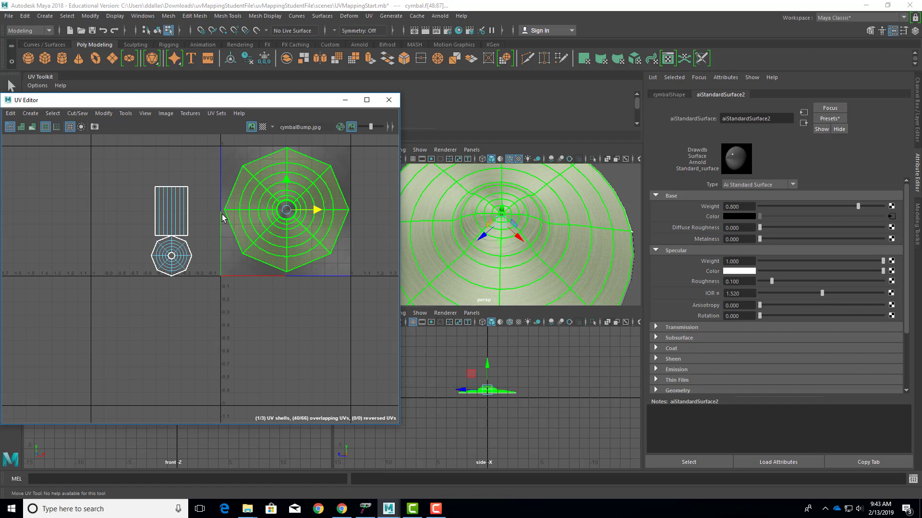
- Move the lower round UV shell onto the enlarged round shell and scale it to the same size
left_click(165, 255)
key("w")
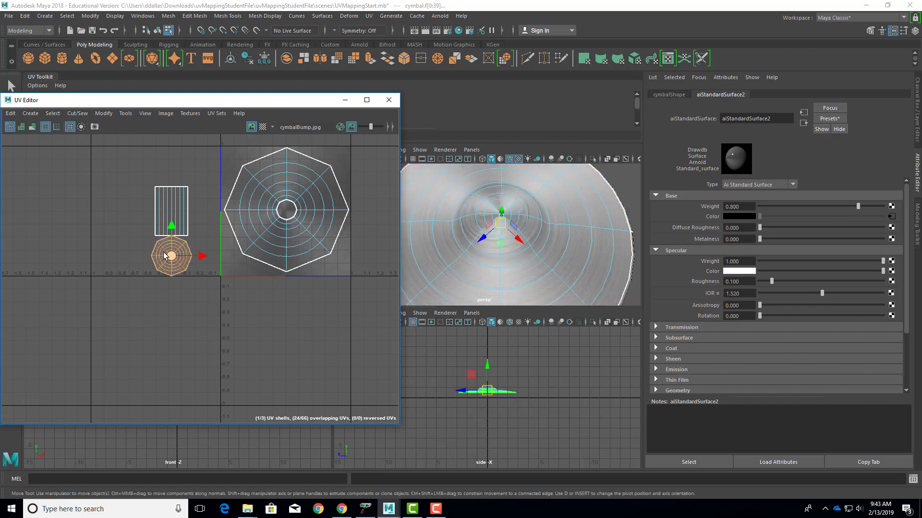
left_click_drag(169, 257, 344, 213)
key("r")
- Place the rectangular UV shell in the image's upper-left corner and scale it down to fit beside the round shells
left_click(179, 200)
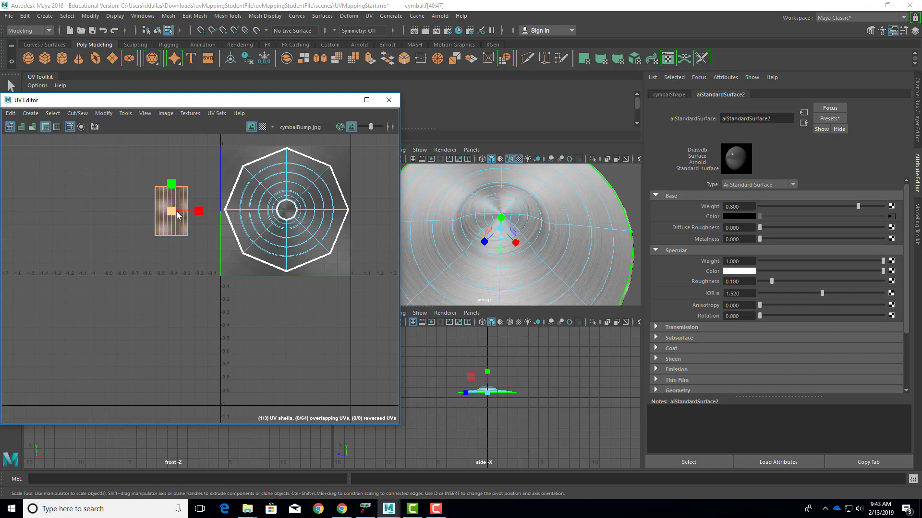
key("w")
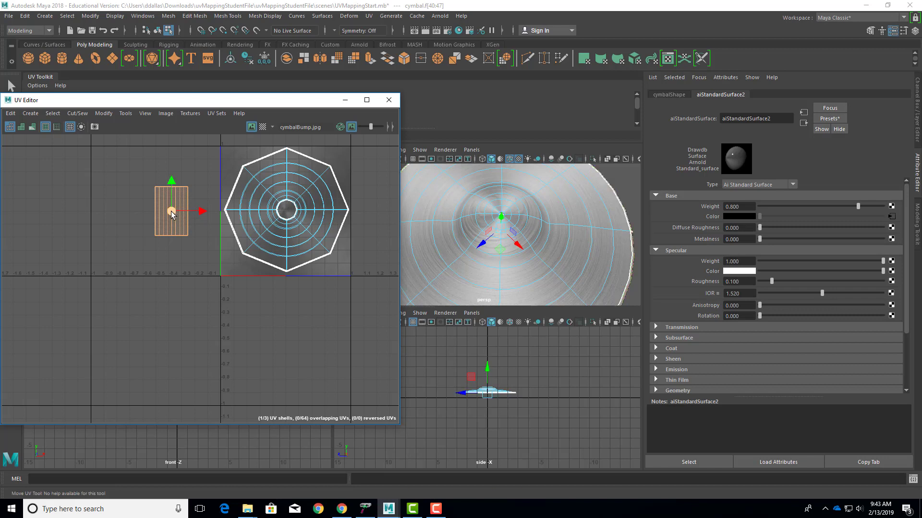
left_click_drag(171, 211, 253, 171)
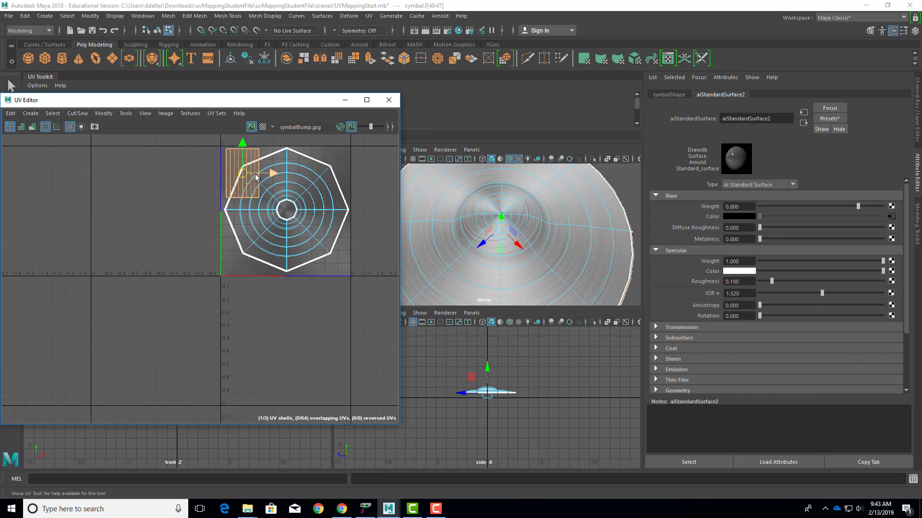
key("r")
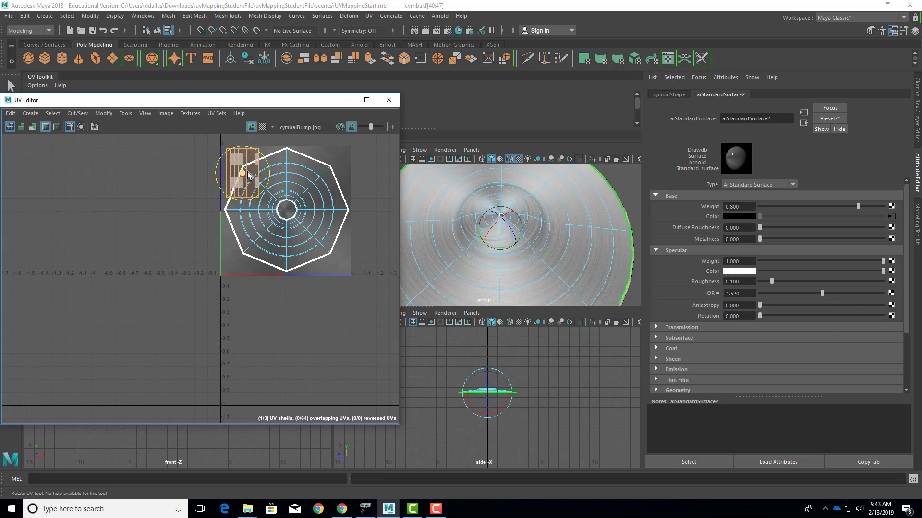
left_click_drag(245, 174, 231, 157)
key("w")
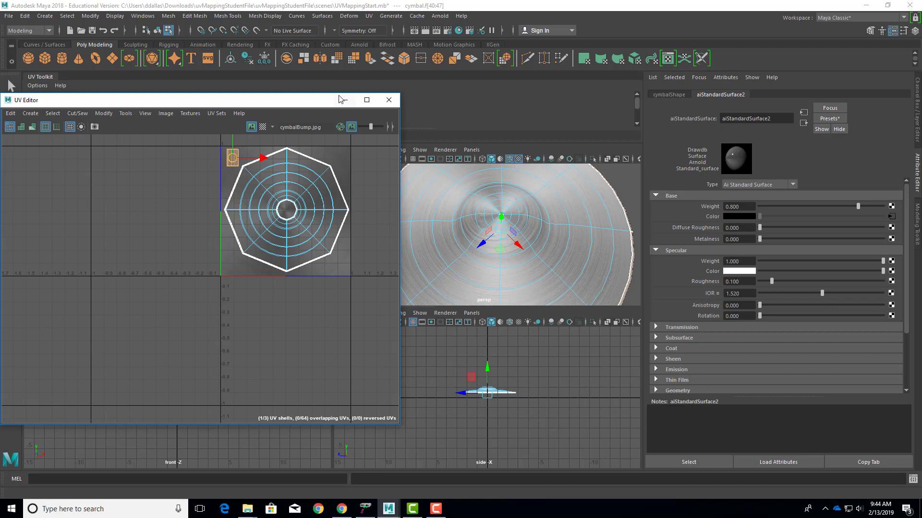
left_click(230, 154)
- Minimize the UV Editor, maximize the perspective view and frame the whole cymbal from a low angle with its upper shell selected
mouse_move(314, 103)
left_mouse_down()
mouse_move(339, 92)
mouse_move(323, 100)
left_mouse_up()
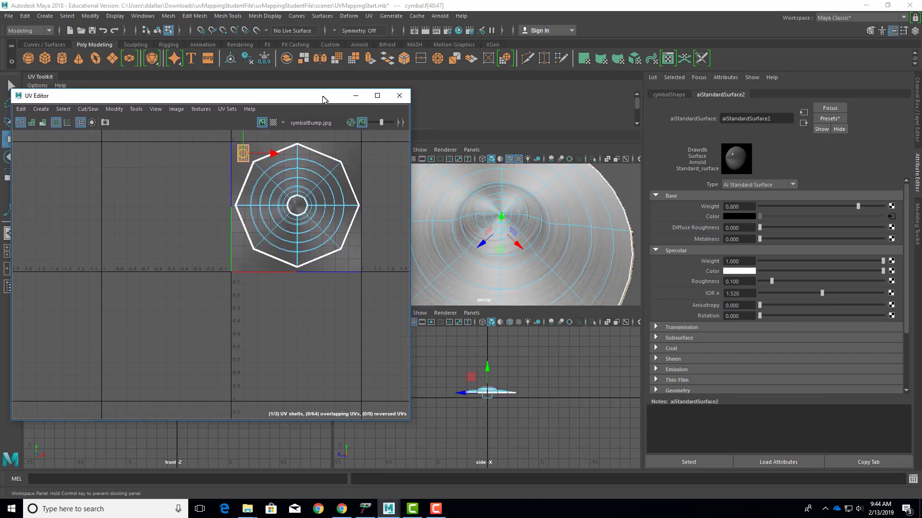
left_click(355, 96)
key("space")
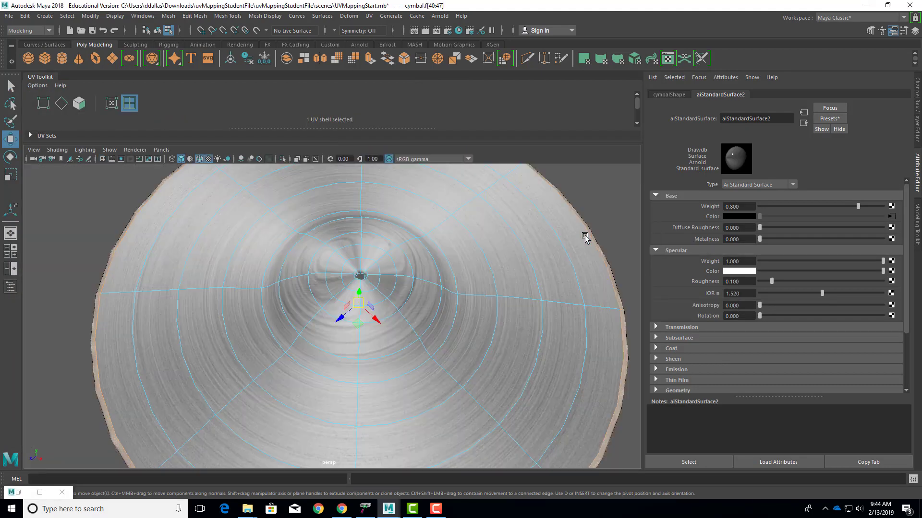
scroll(492, 334, "down", 8)
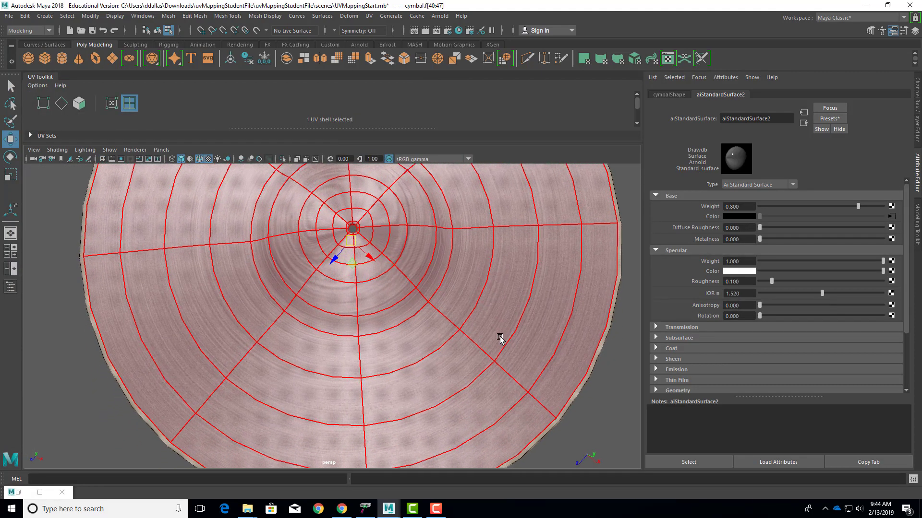
left_click_drag(341, 286, 393, 275, "alt")
left_click(390, 279)
scroll(393, 275, "up", 3)
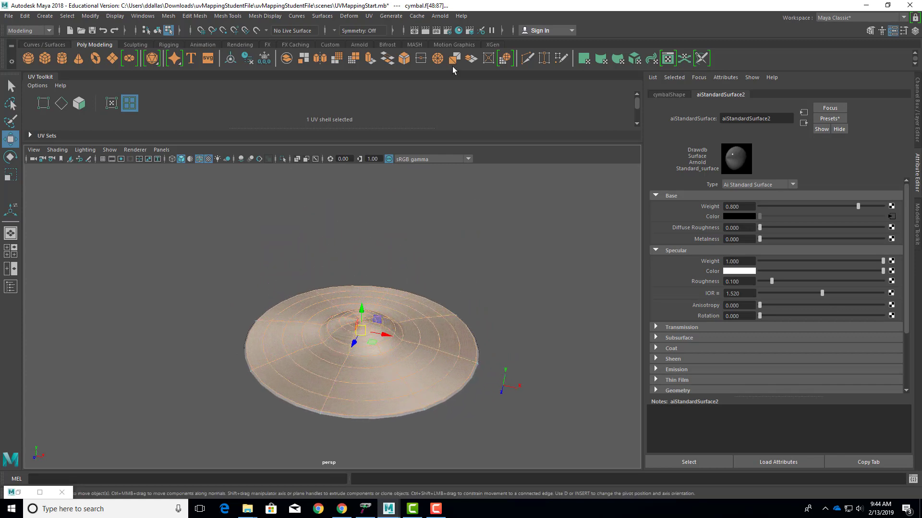
- Render the cymbal in Arnold RenderView, inspect its texture from above and closer, and minimize the render window
left_click(439, 17)
left_click(448, 36)
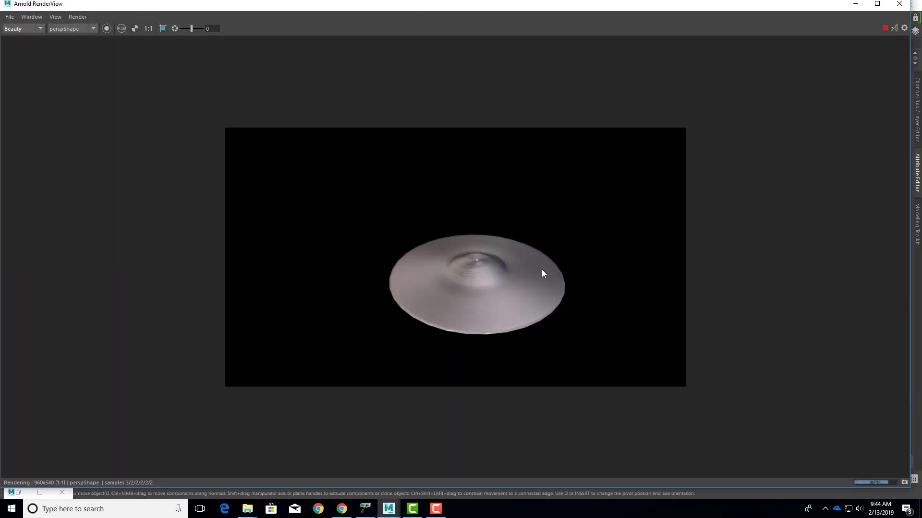
left_click_drag(538, 279, 571, 291, "alt")
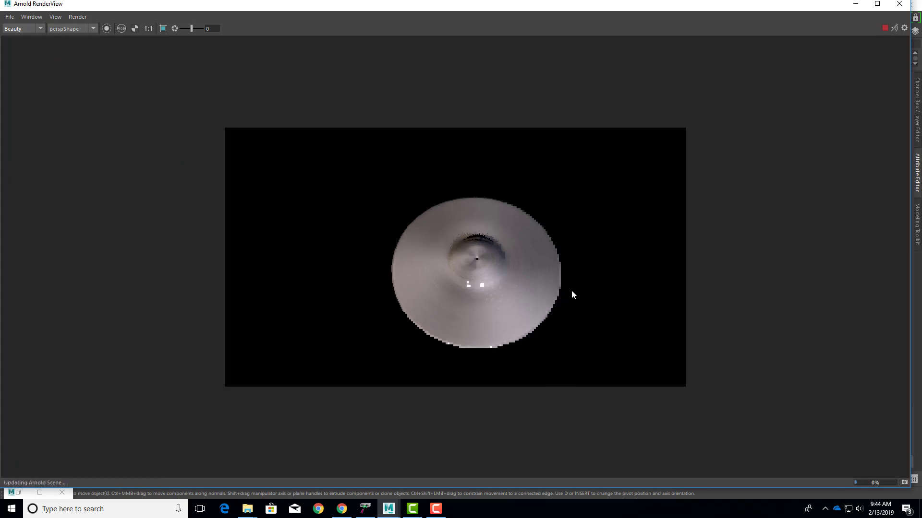
right_click_drag(571, 291, 685, 296, "alt")
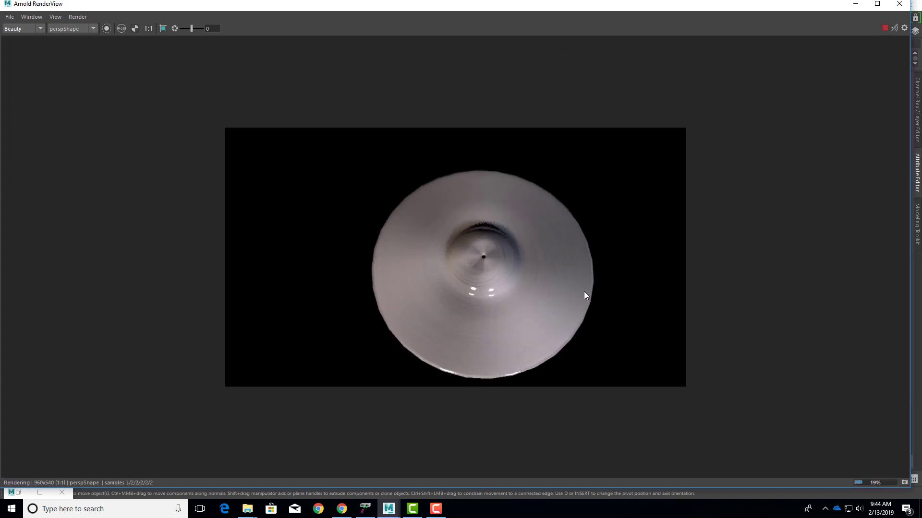
left_click(856, 3)
- Return to the four-view layout, restore the UV Editor and select the whole cymbal in object mode to frame its UV shells
right_click_drag(382, 246, 383, 215)
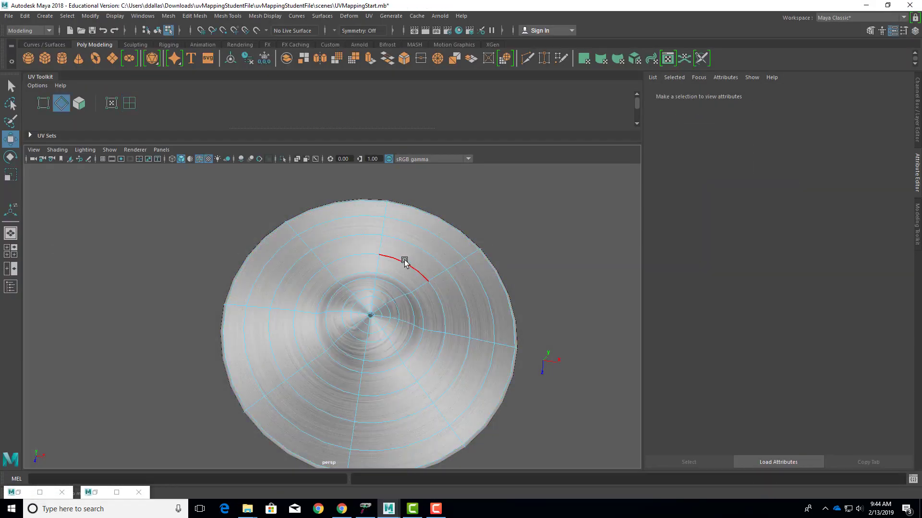
key("space")
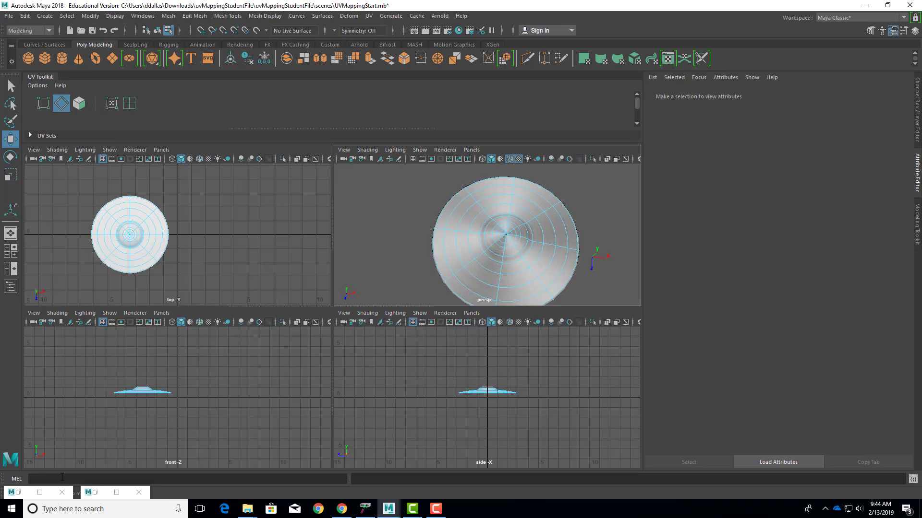
left_click(18, 493)
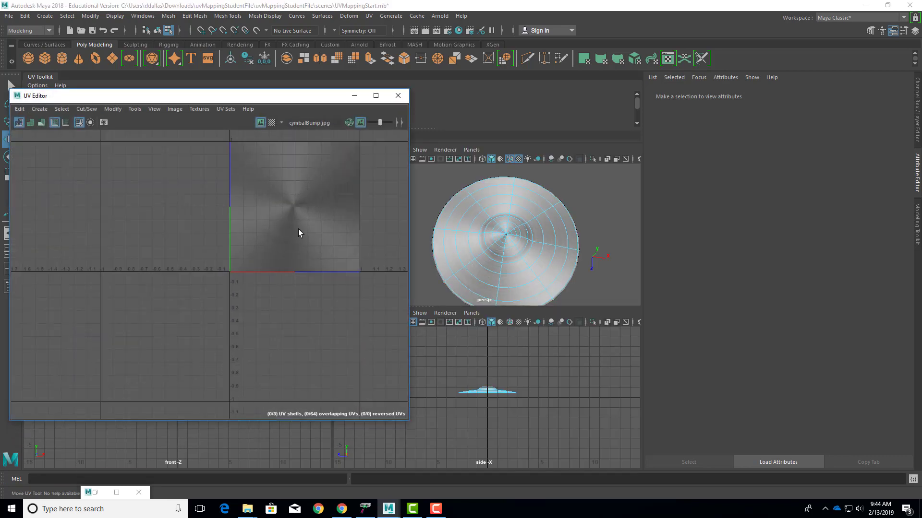
right_click_drag(455, 228, 499, 212)
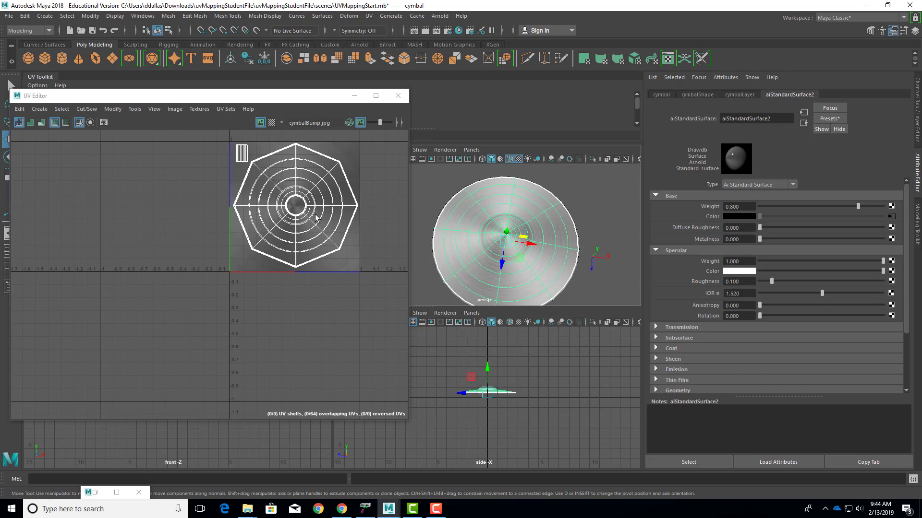
key("f")
scroll(315, 214, "down", 2)
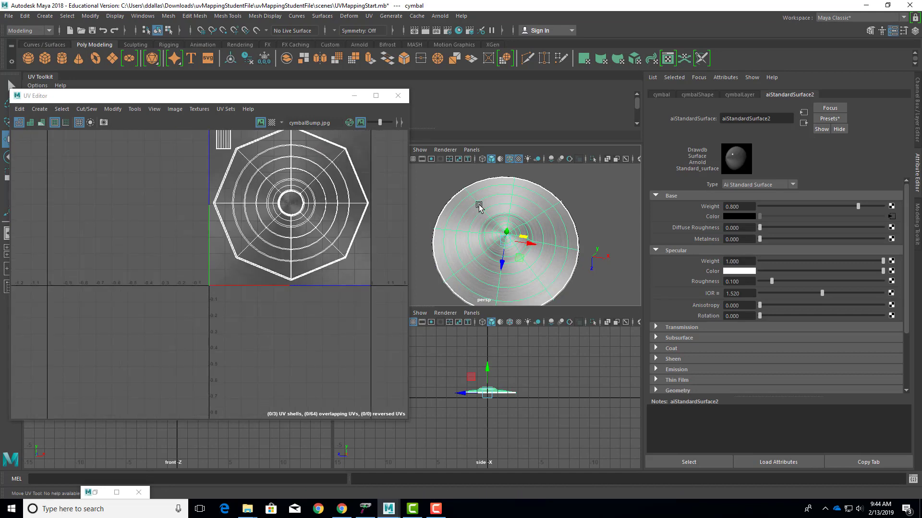
- Select the upper round UV shell in UV Shell mode and move it off the image into the empty space beside it
right_click_drag(309, 193, 279, 183)
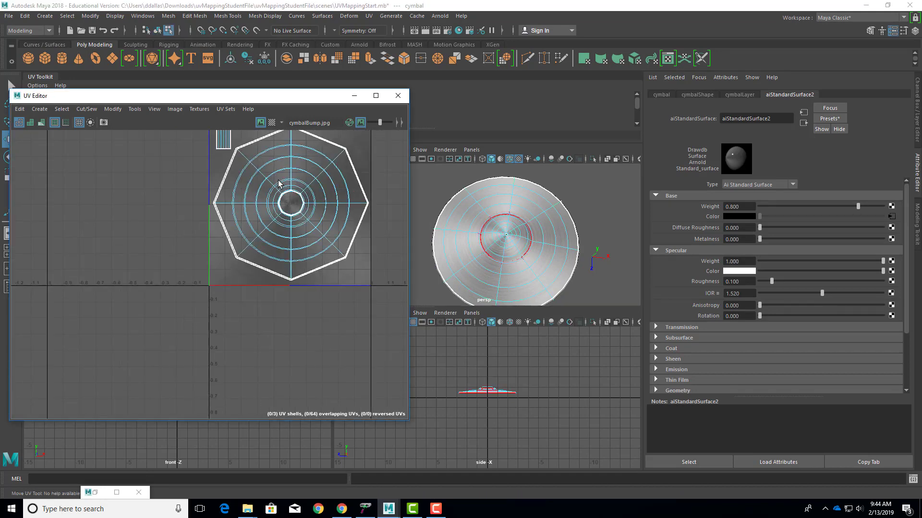
left_click(281, 187)
mouse_move(320, 202)
left_mouse_down()
mouse_move(140, 206)
mouse_move(121, 203)
mouse_move(124, 196)
left_mouse_up()
- Examine the overlapping rings around the moved shell's centre hole and the matching area on the cymbal in the perspective view
scroll(121, 201, "up", 8)
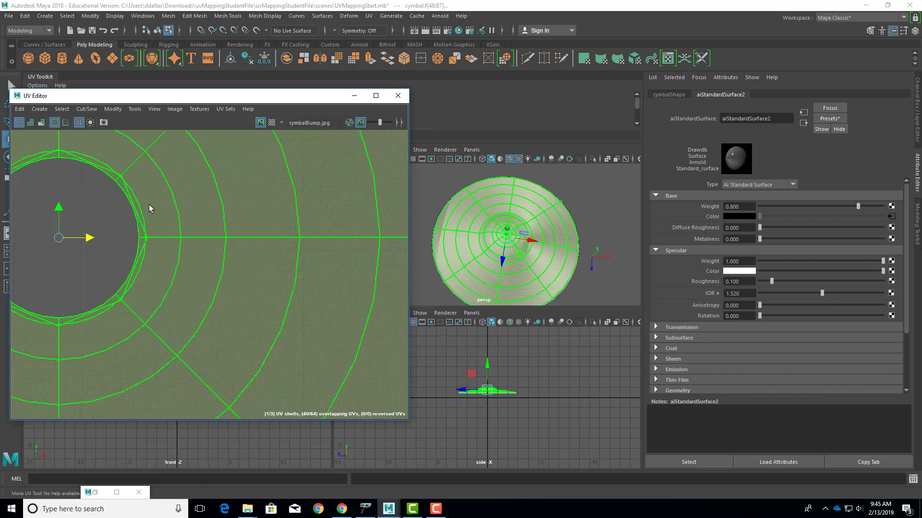
scroll(253, 233, "down", 4)
scroll(214, 211, "up", 2)
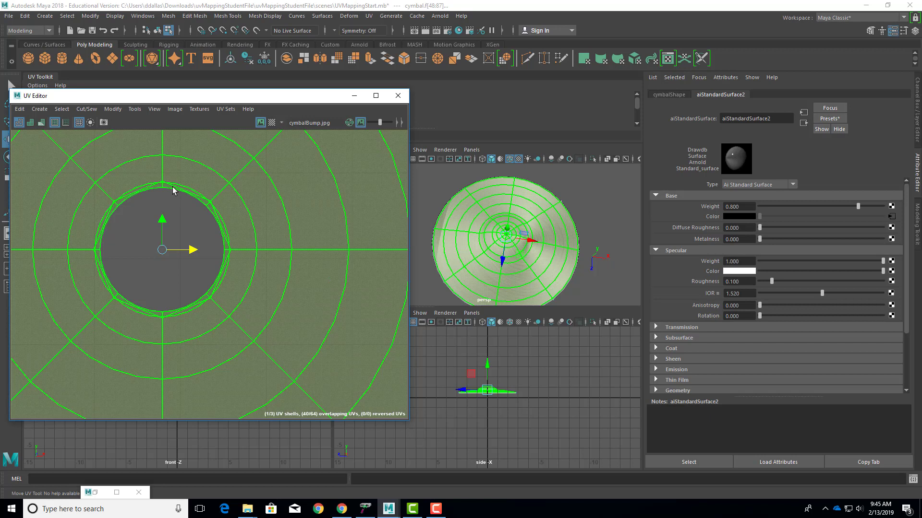
scroll(185, 278, "down", 5)
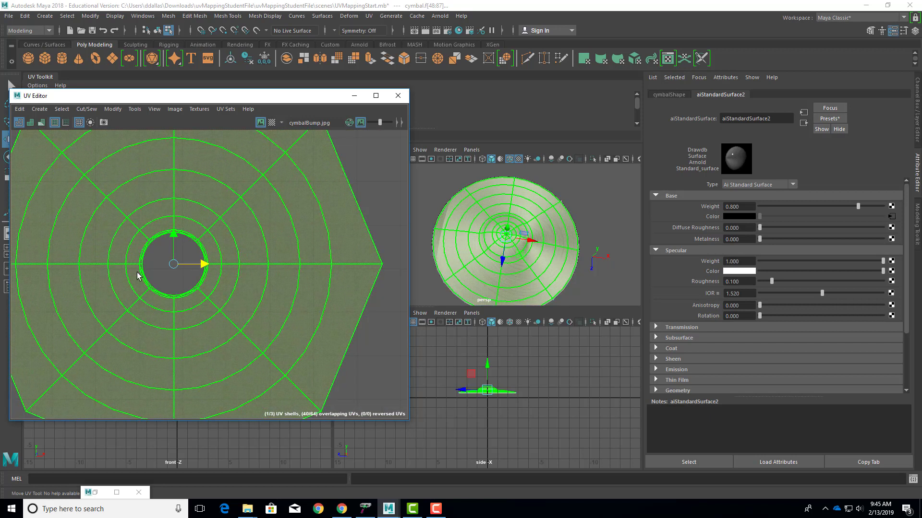
scroll(219, 281, "down", 2)
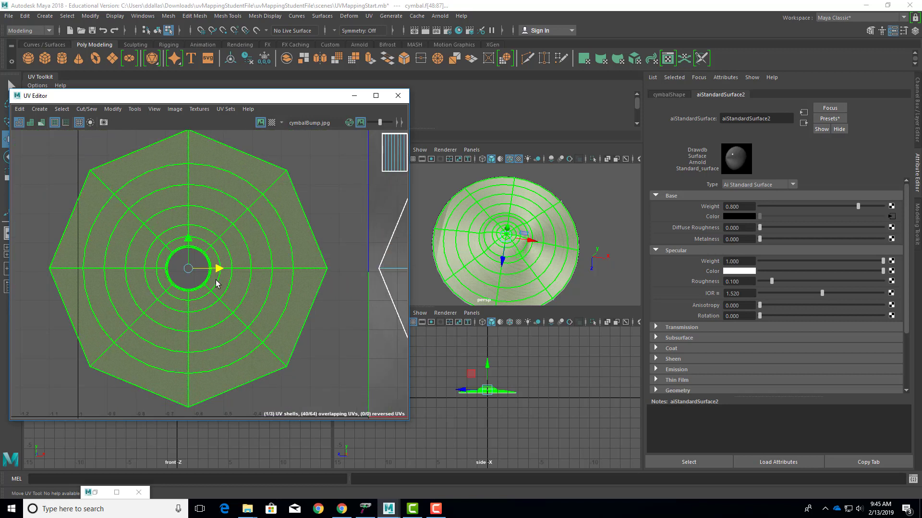
scroll(217, 283, "down", 1)
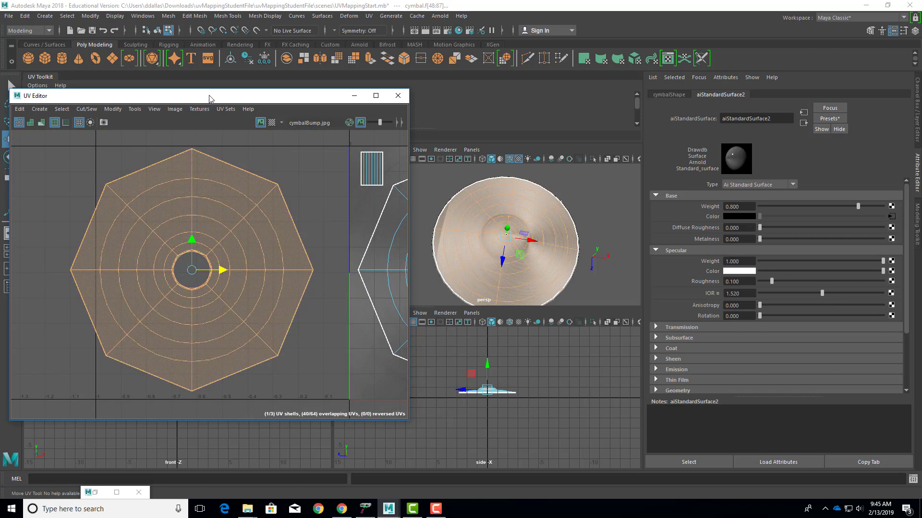
scroll(564, 214, "down", 3)
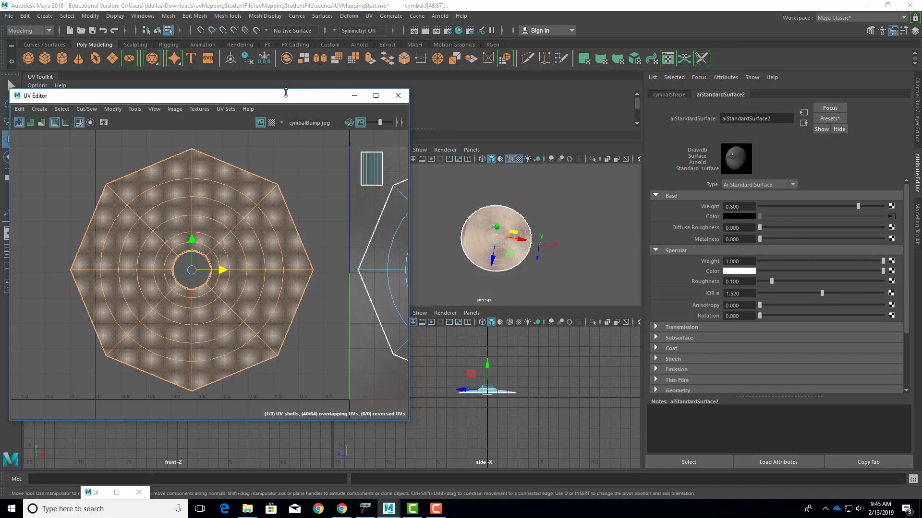
left_click(439, 514)
left_click(874, 463)
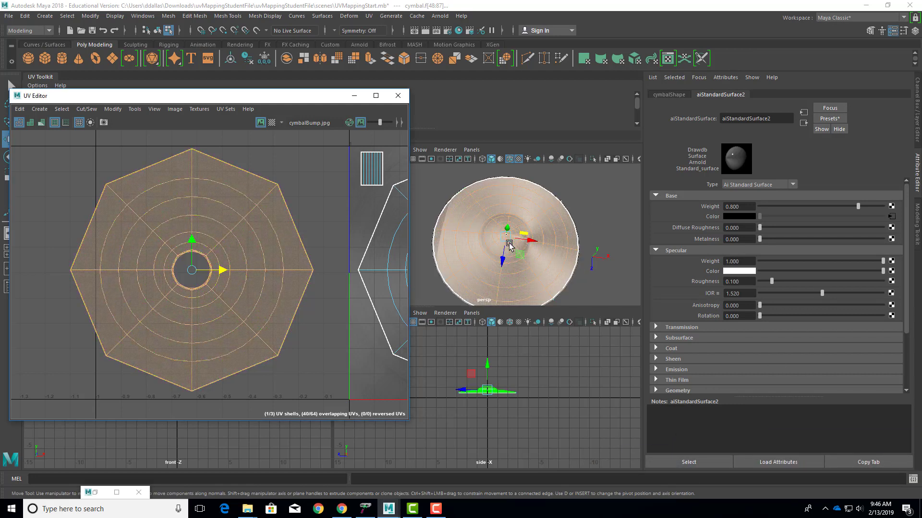
scroll(509, 246, "up", 3)
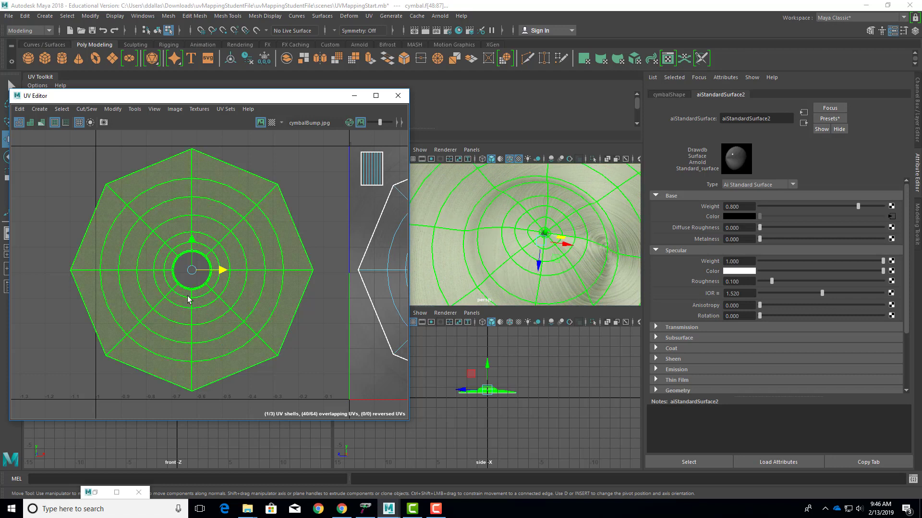
left_click(209, 257)
scroll(207, 260, "up", 2)
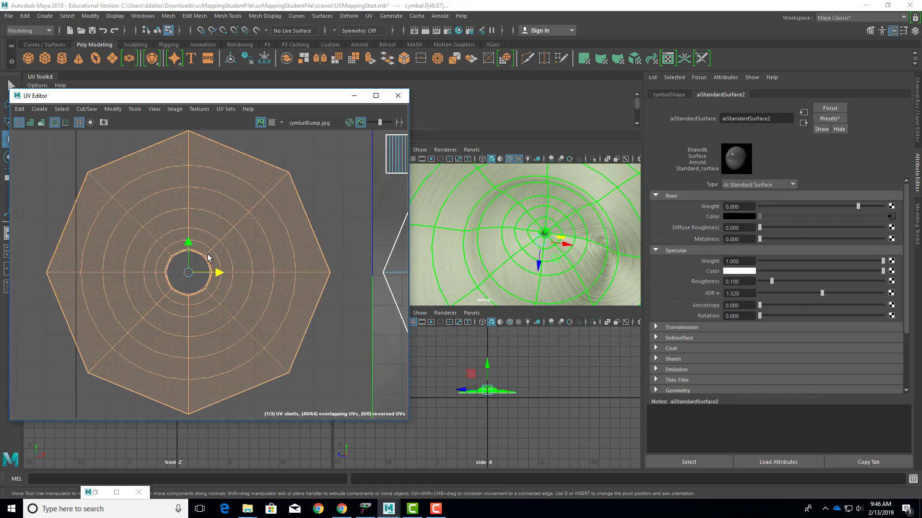
scroll(203, 260, "up", 2)
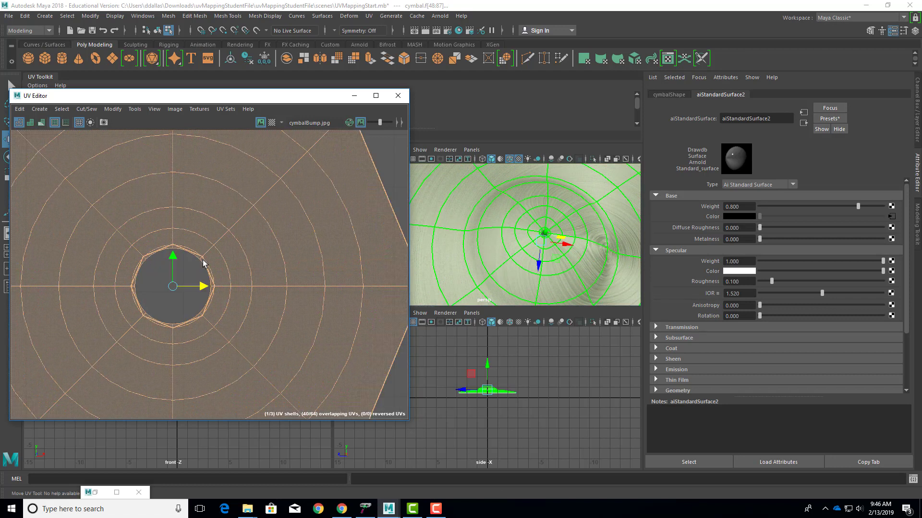
- Close the minimized render window
left_click(138, 495)
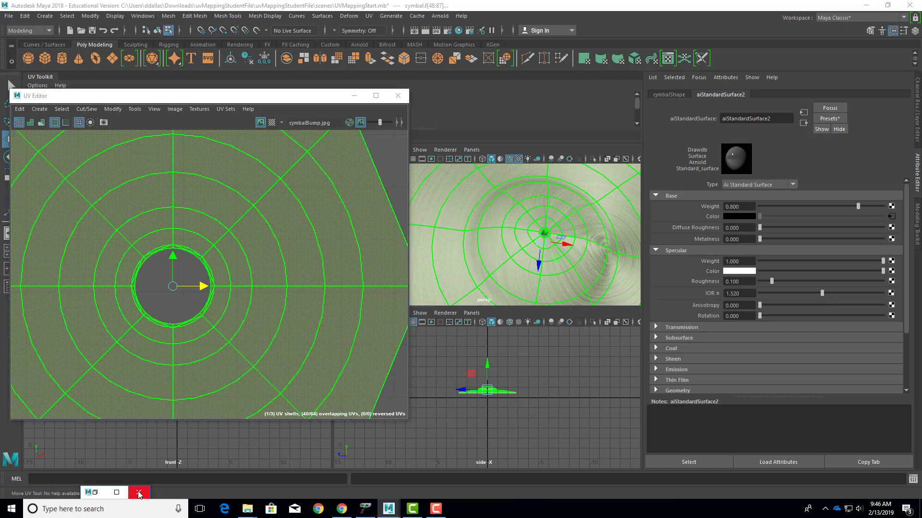
left_click(139, 495)
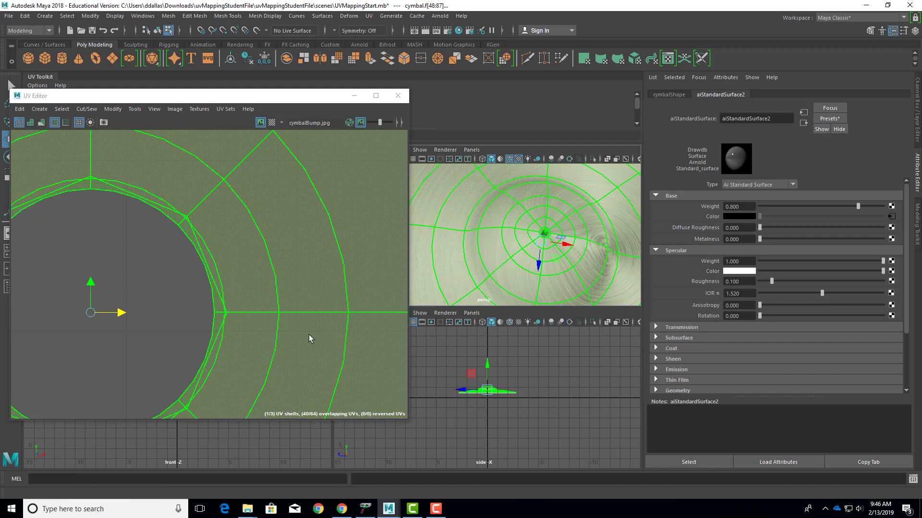
scroll(310, 335, "down", 1)
middle_click_drag(255, 272, 314, 274, "alt")
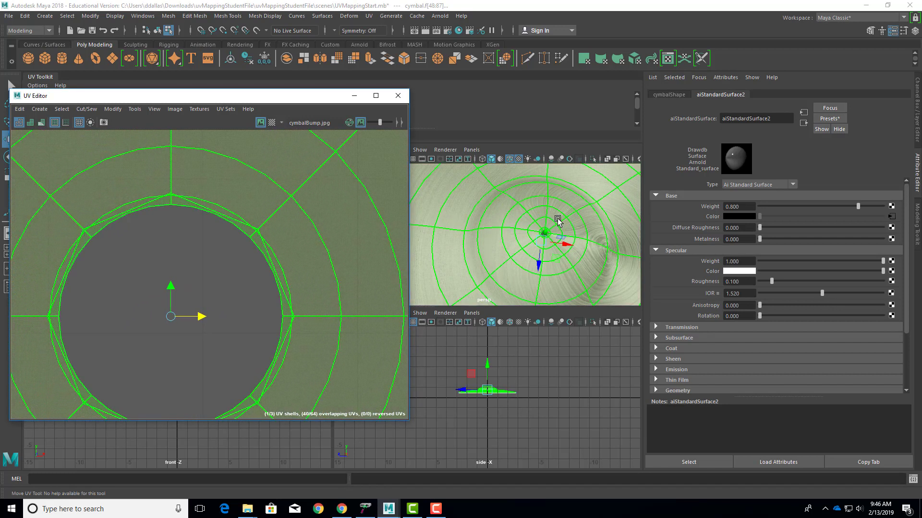
- Switch to edge selection and identify which edges around the cymbal's centre hole match the overlapping UV rings, checking from above and below
scroll(561, 232, "up", 3)
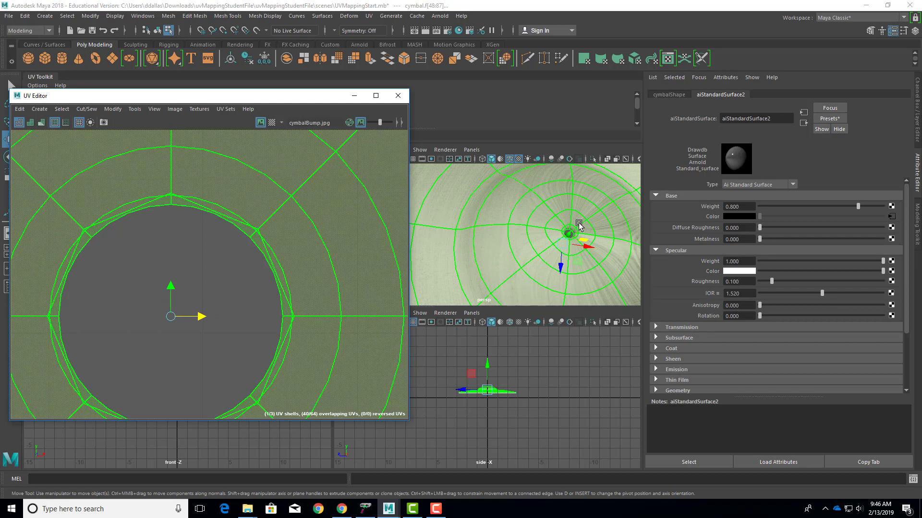
right_click(575, 229)
right_click_drag(574, 228, 575, 223)
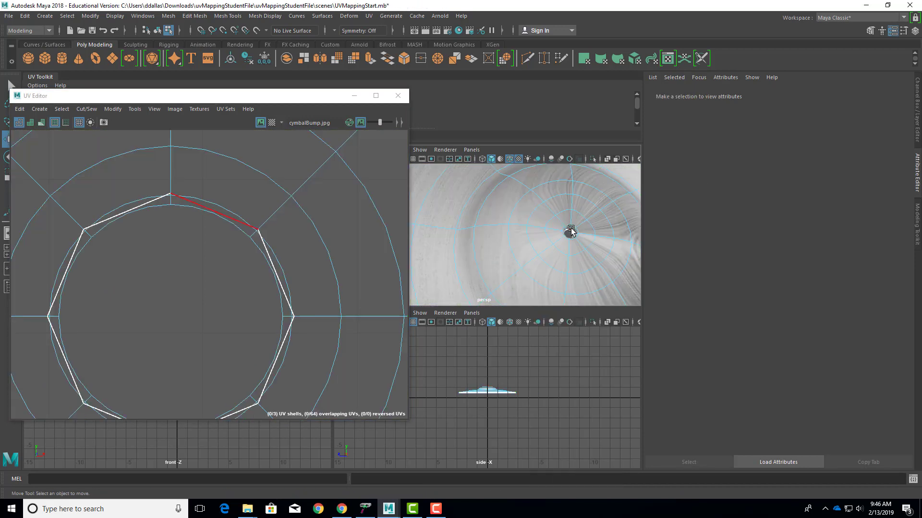
left_click(572, 227)
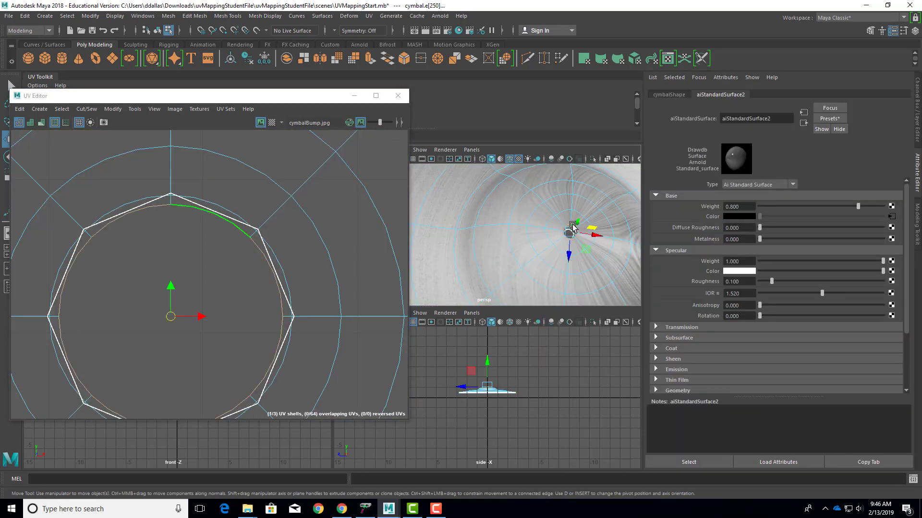
left_click(159, 200)
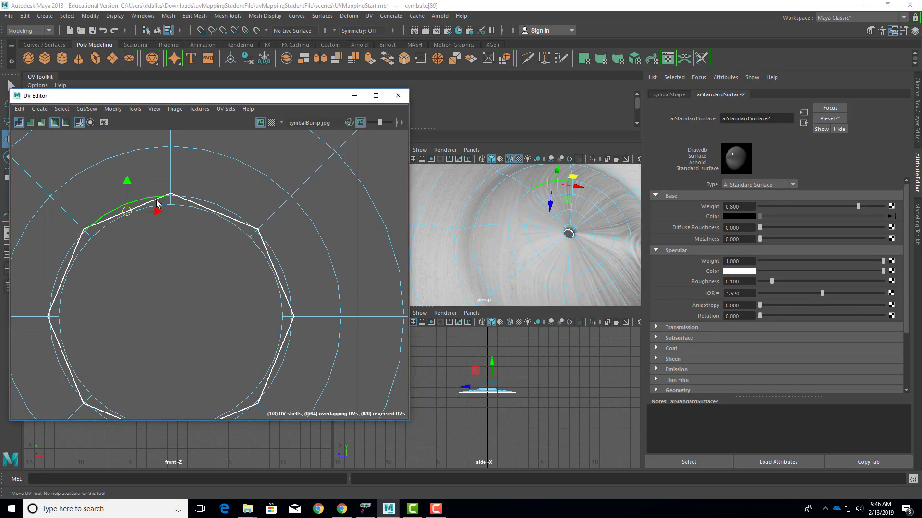
left_click(570, 236)
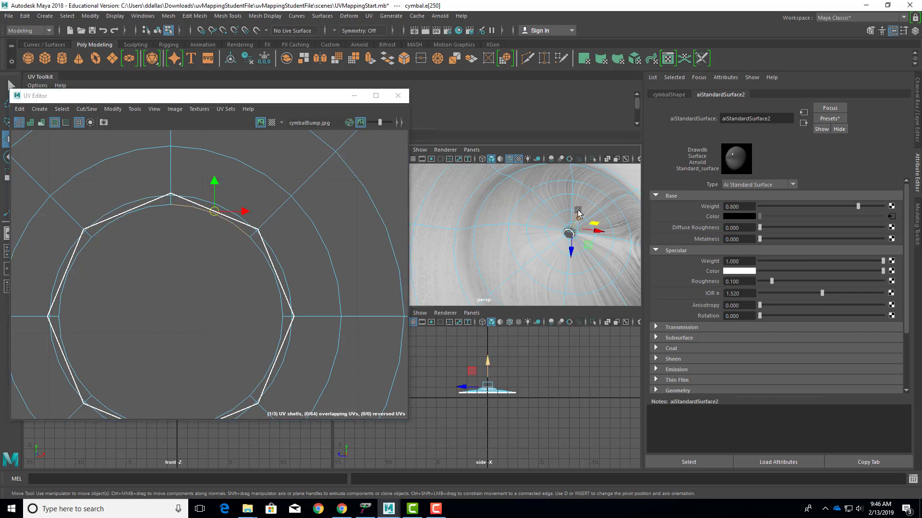
left_click_drag(531, 214, 534, 222, "alt")
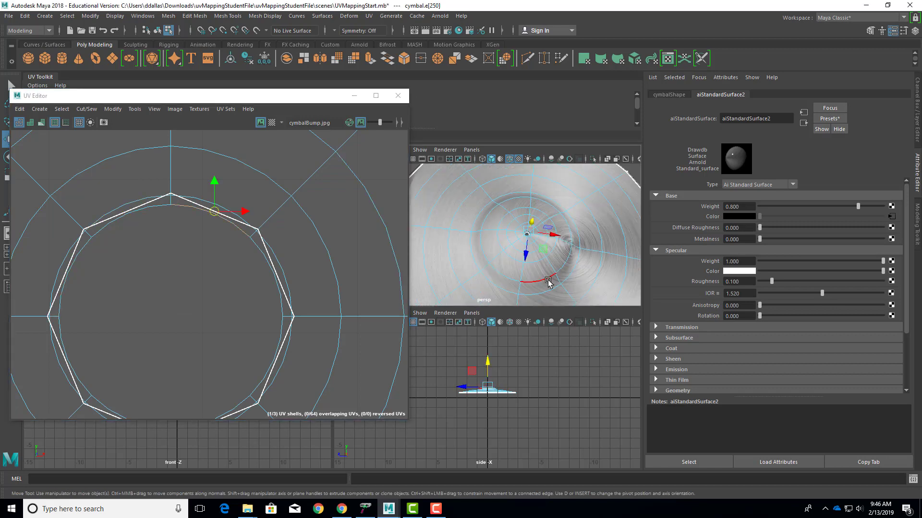
left_click_drag(548, 282, 511, 159, "alt")
right_click_drag(517, 177, 627, 218, "alt")
left_click(565, 235)
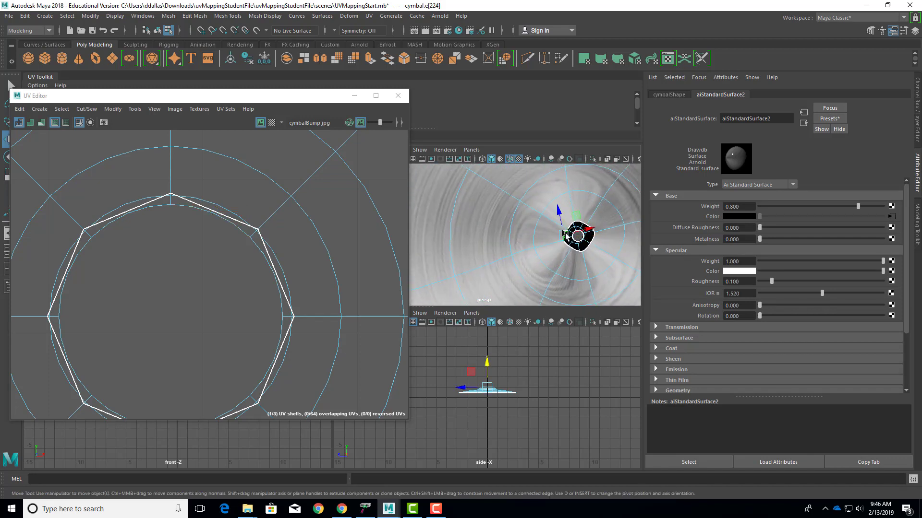
- Select the octagonal border edge loop at the moved shell's centre hole and scale it inward to sit just inside the neighbouring rings
key("q")
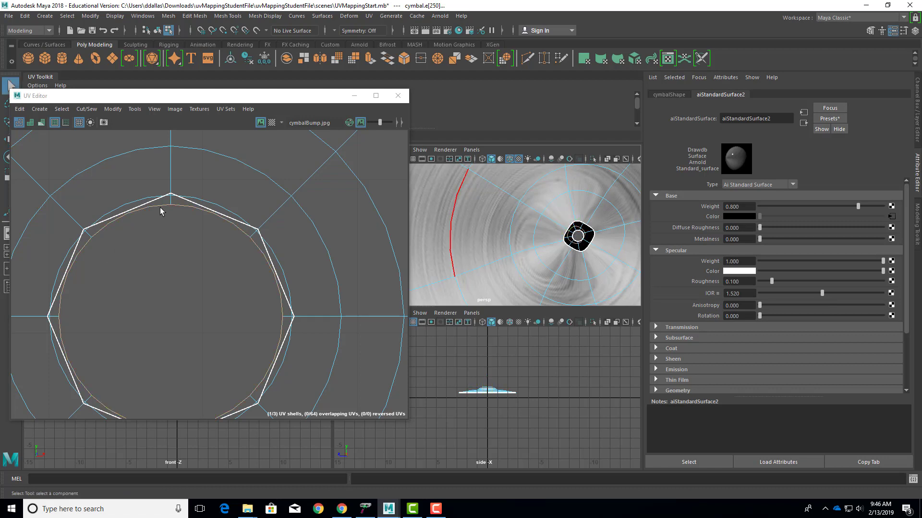
scroll(575, 241, "up", 5)
left_click_drag(587, 240, 525, 265, "alt")
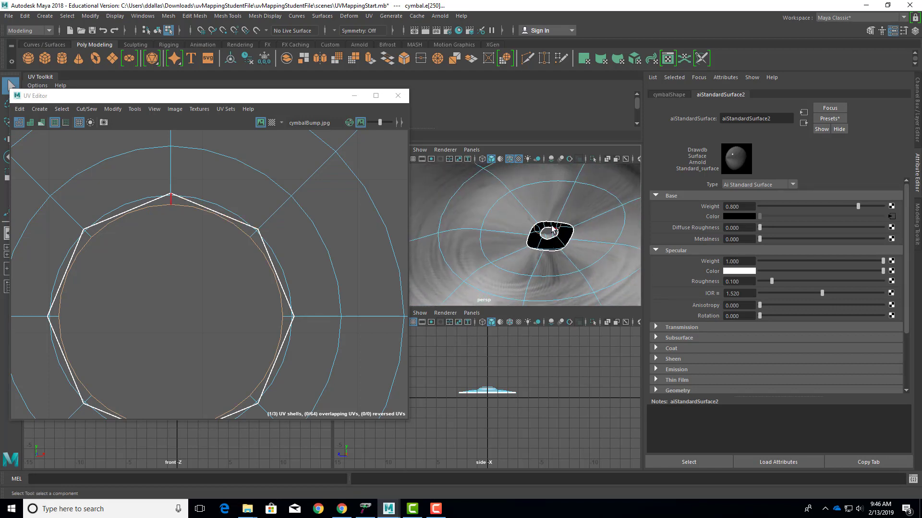
left_click(202, 211)
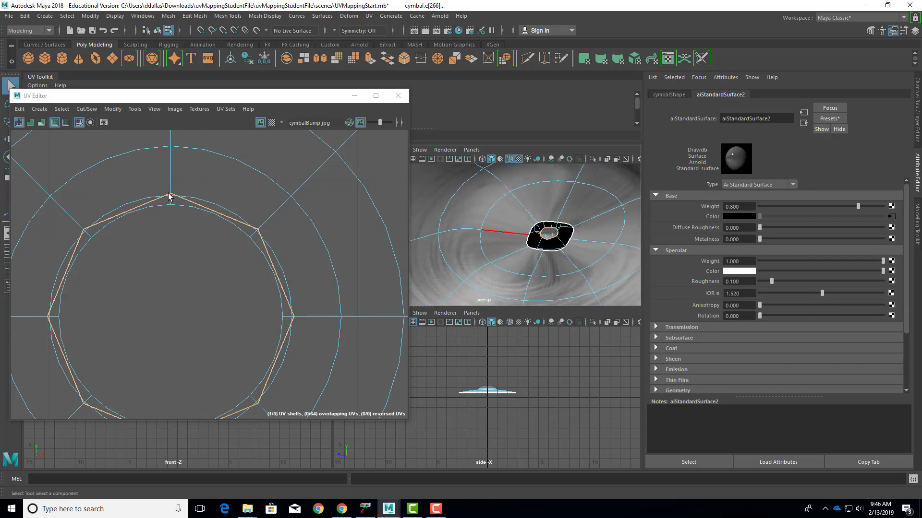
scroll(199, 336, "down", 3)
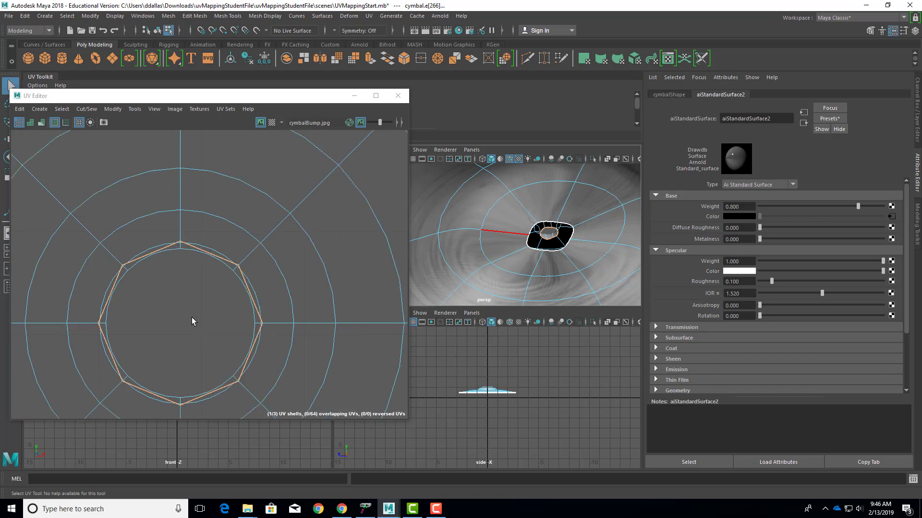
key("r")
left_click_drag(180, 324, 169, 324)
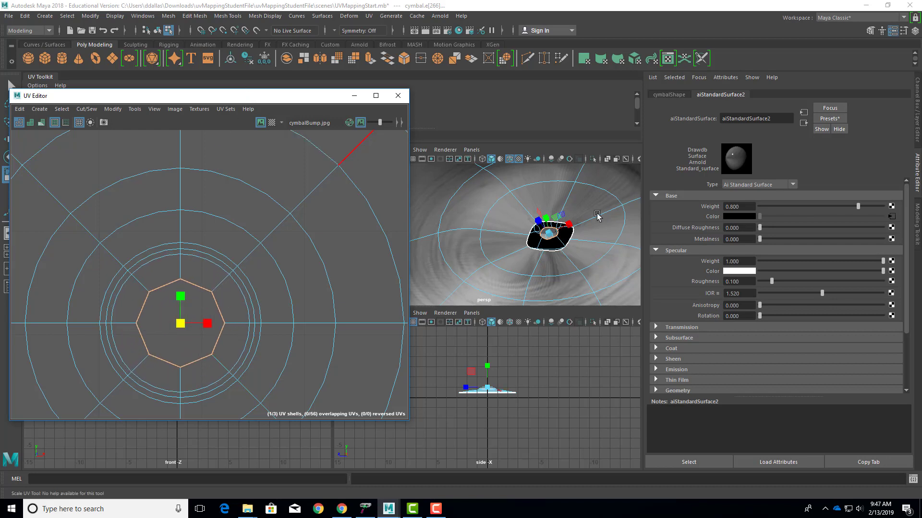
right_click_drag(597, 216, 537, 248, "alt")
middle_click_drag(537, 248, 532, 229, "alt")
left_click_drag(181, 322, 203, 324)
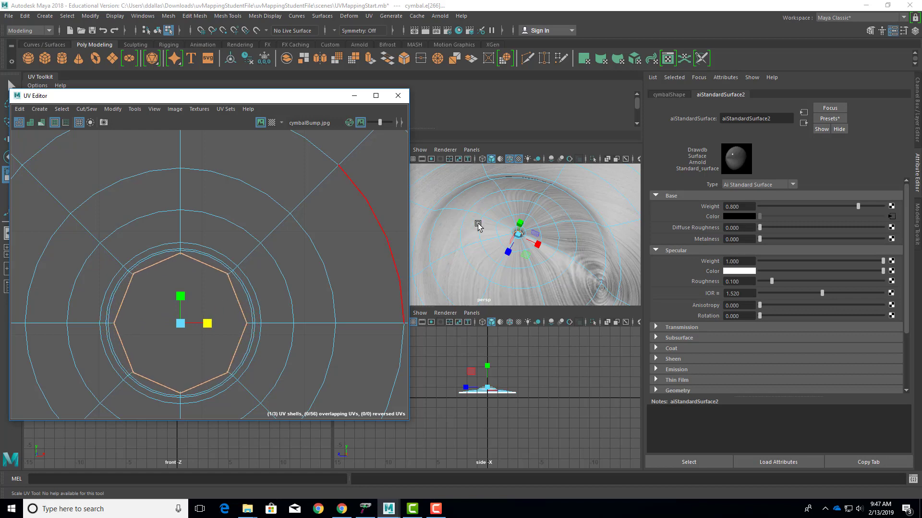
- Select the circular edge loop just outside the centre hole's rings and scale it slightly outward
scroll(240, 221, "down", 5)
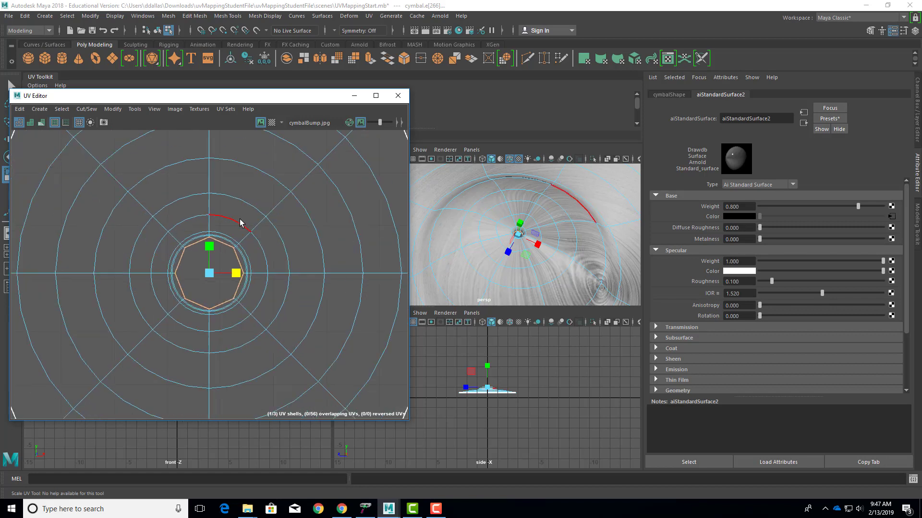
double_click(229, 238)
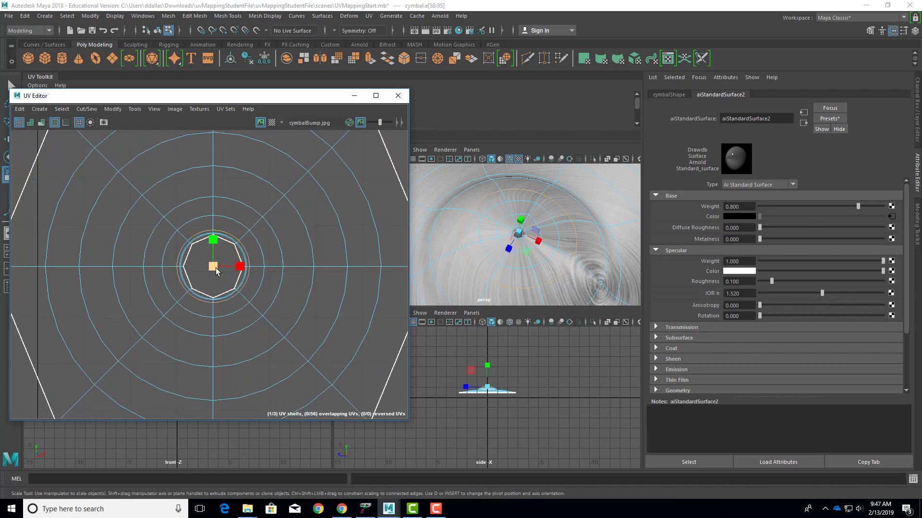
left_click_drag(212, 267, 222, 264)
scroll(222, 263, "down", 4)
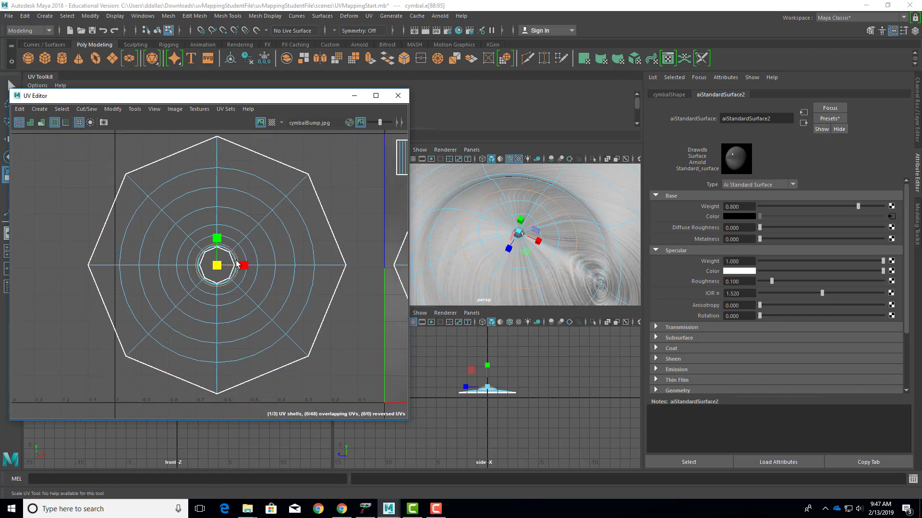
scroll(236, 263, "down", 4)
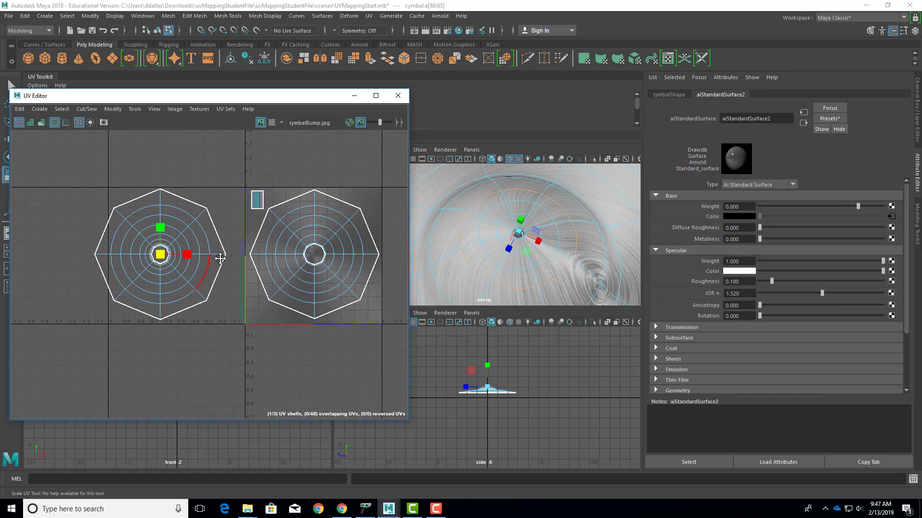
- Select the other round shell in UV Shell mode and move it straight up, clear of the cymbalBump.jpg image
right_click(295, 247)
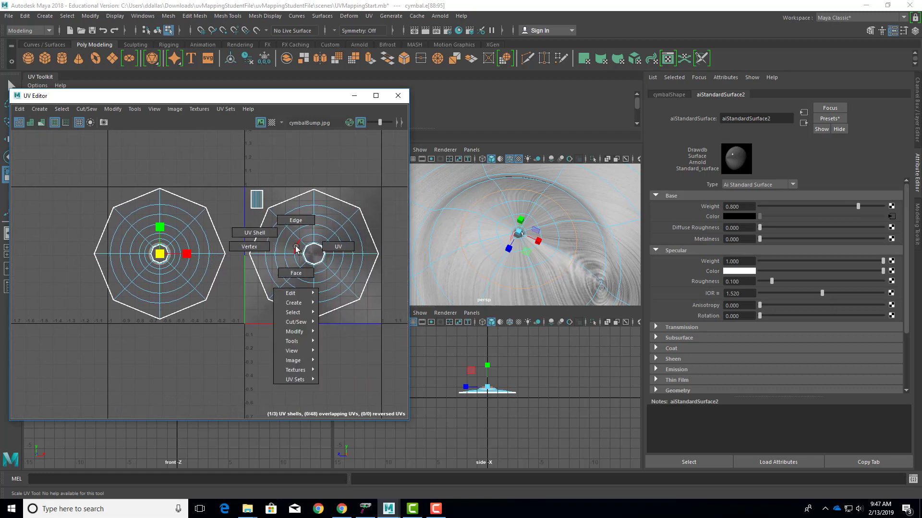
right_click_drag(294, 249, 283, 243)
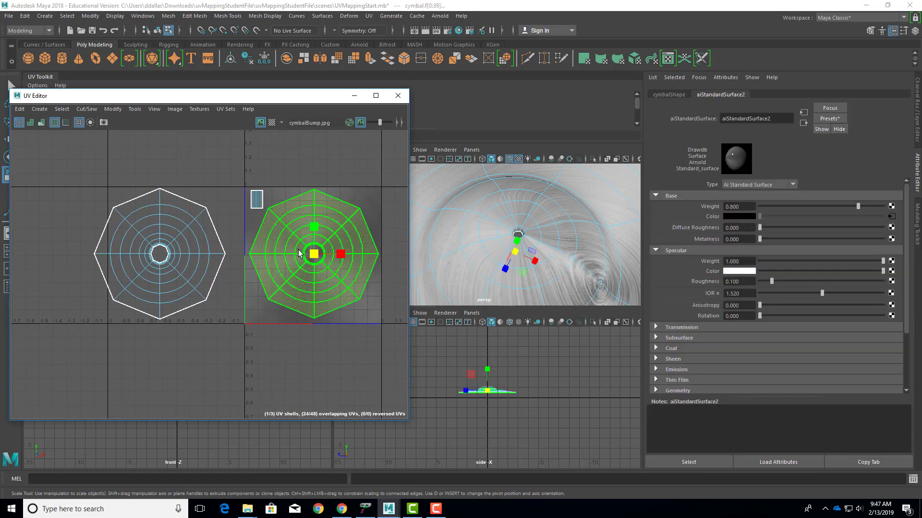
scroll(299, 253, "down", 2)
key("w")
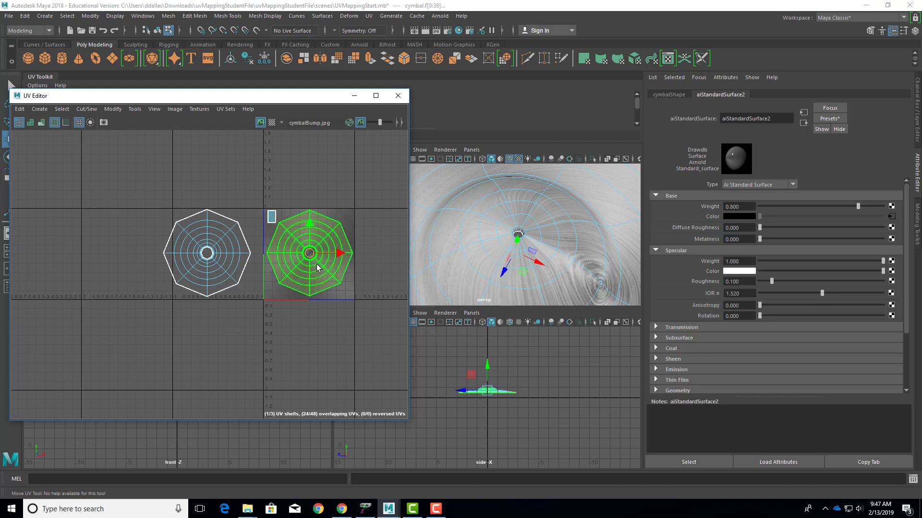
left_click_drag(309, 224, 312, 134)
- Move the remaining round UV shell onto the cymbalBump.jpg image and align its centre hole with the middle of the circular pattern
left_click(243, 254)
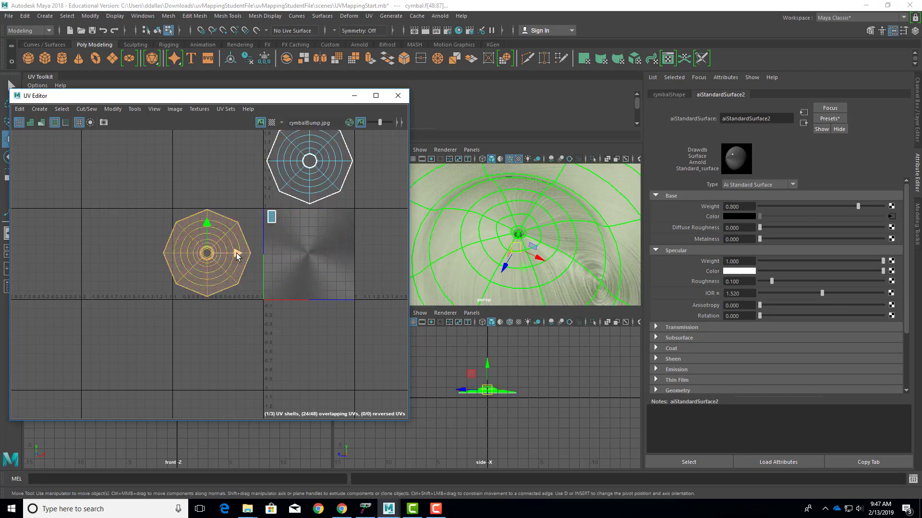
left_click_drag(236, 253, 342, 260)
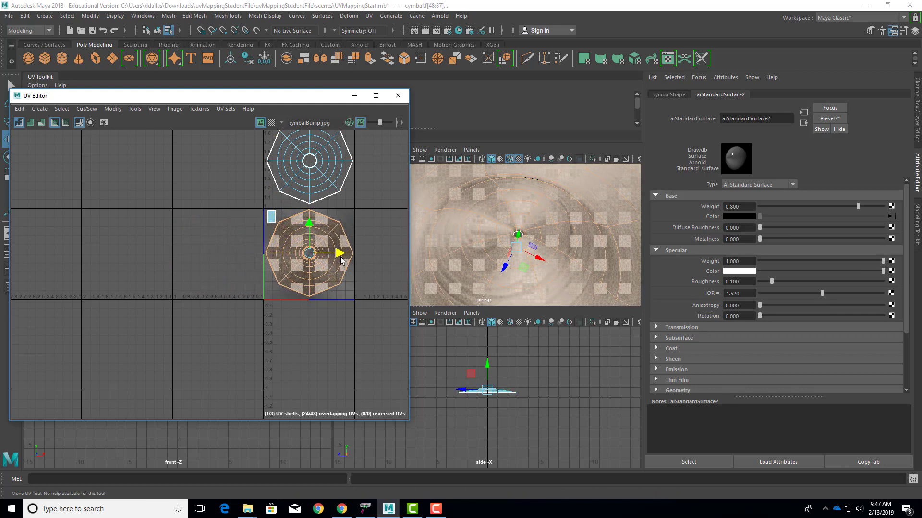
key("f")
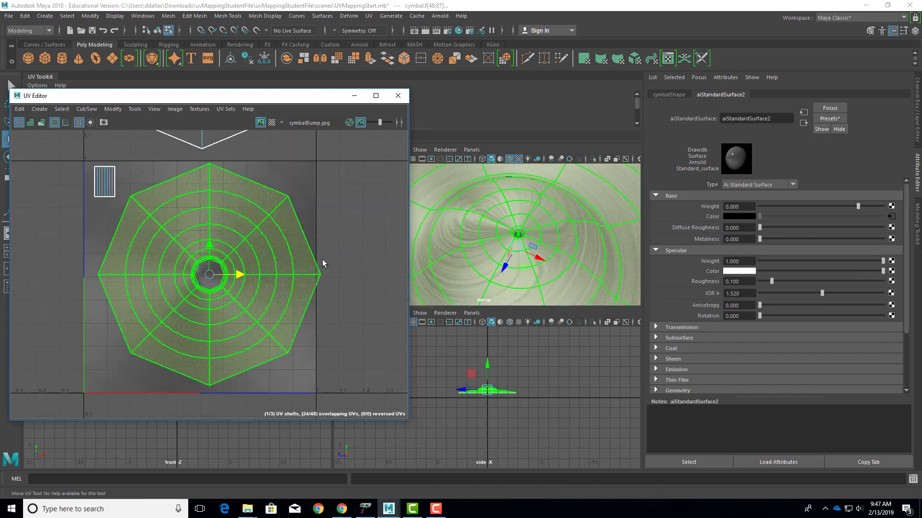
scroll(230, 311, "up", 5)
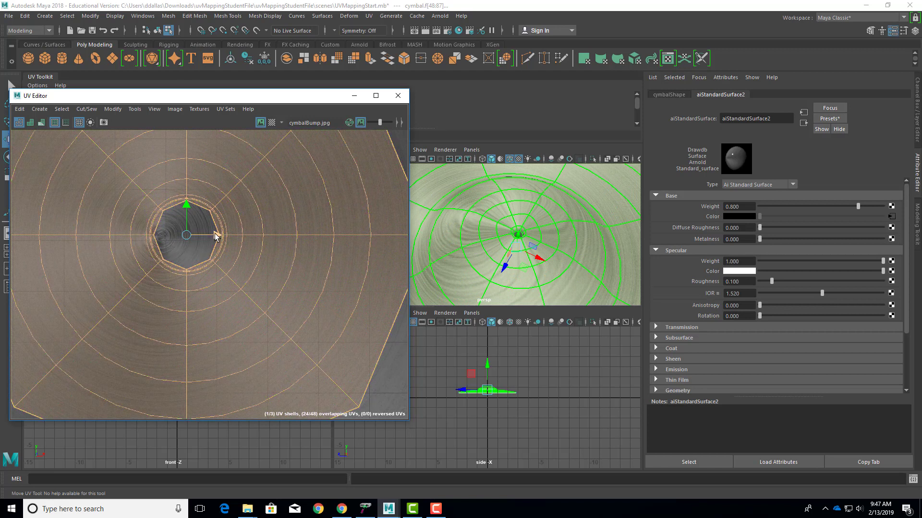
left_click_drag(210, 235, 187, 236)
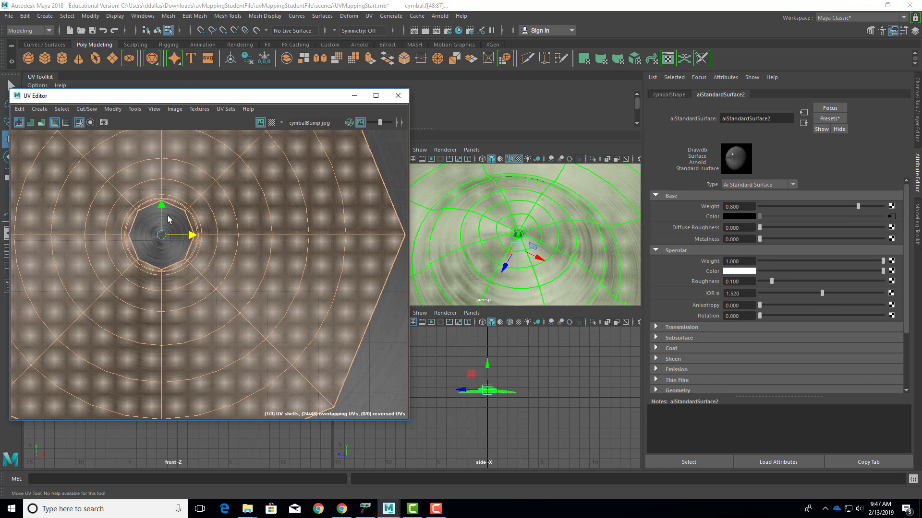
left_click_drag(160, 205, 160, 208)
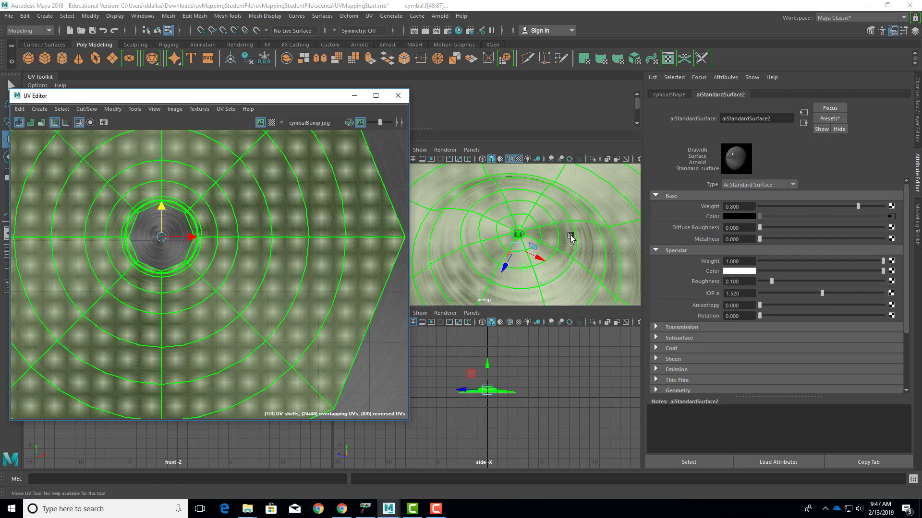
left_click_drag(570, 234, 571, 260, "alt")
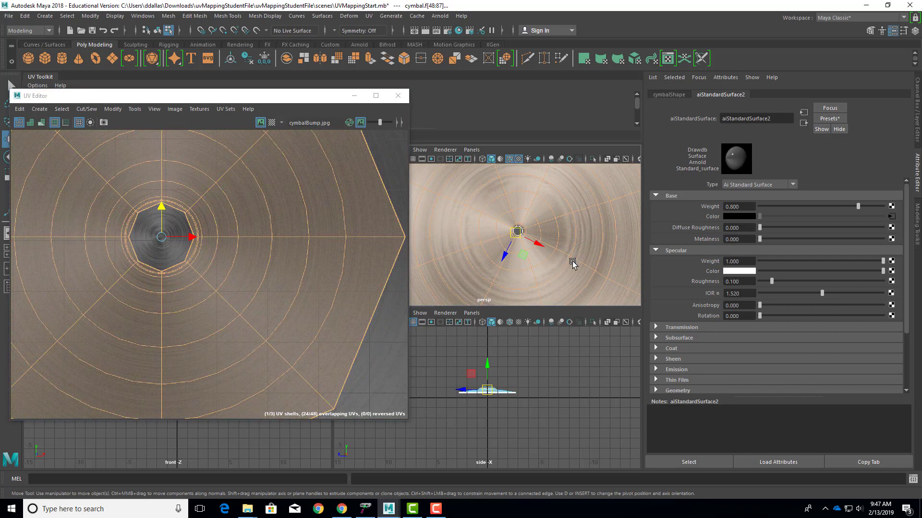
- Select the octagonal border edge loop of this shell's centre hole and scale it inward, well inside the surrounding rings
right_click_drag(175, 212, 177, 185)
left_click(173, 208)
double_click(173, 210)
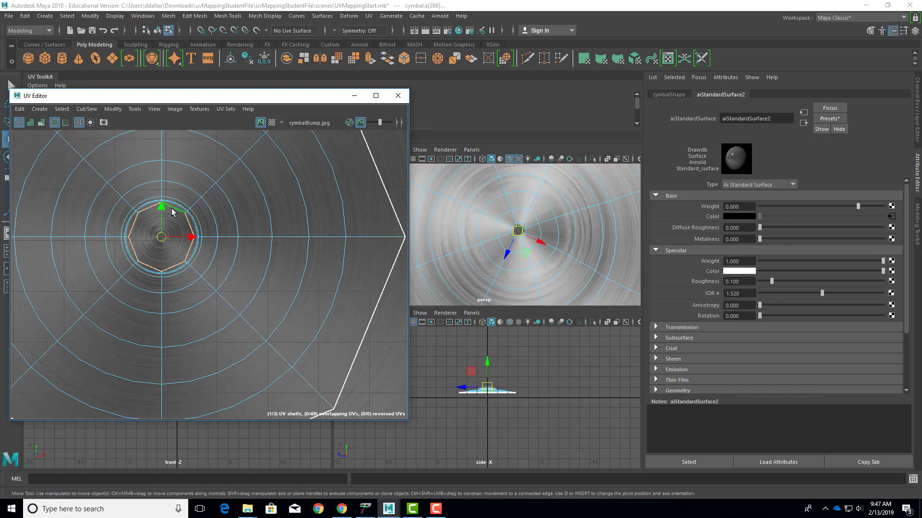
key("r")
left_click_drag(162, 240, 148, 219)
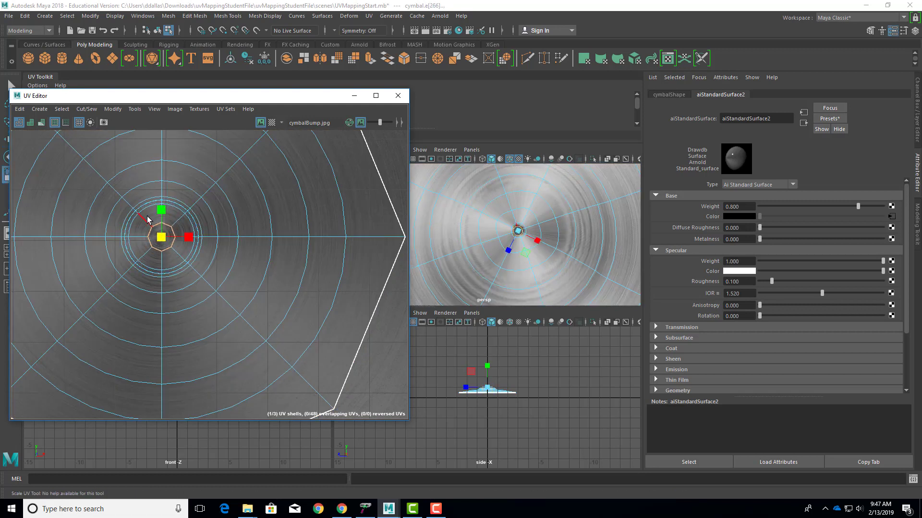
- Clear the edge selection and turn off the cymbal's smooth mesh preview
left_click(179, 211)
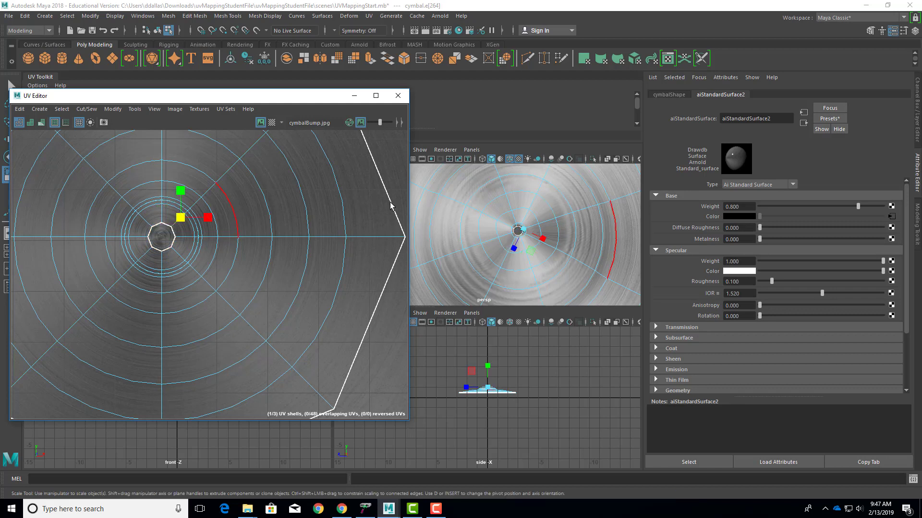
left_click(454, 221)
key("1")
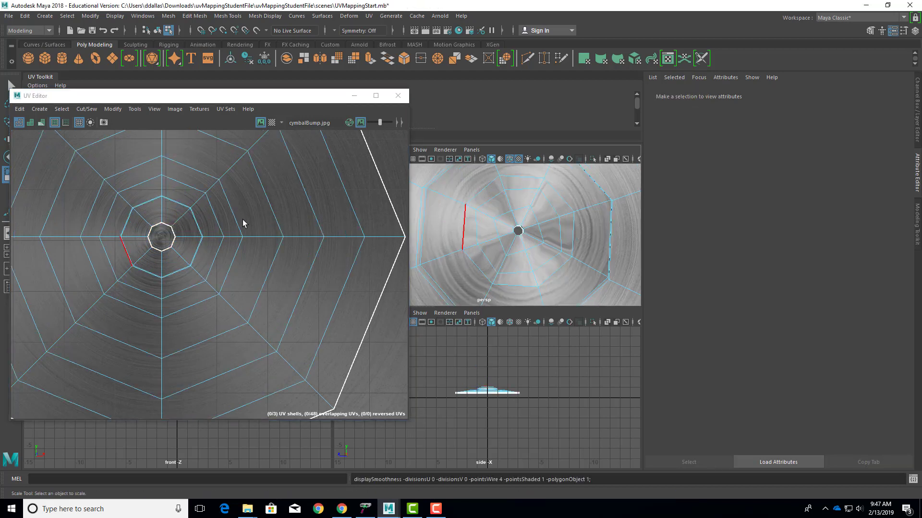
- Select the octagonal edge loops just outside the centre hole and scale them slightly to adjust the spacing between the rings
scroll(177, 208, "up", 3)
double_click(177, 202)
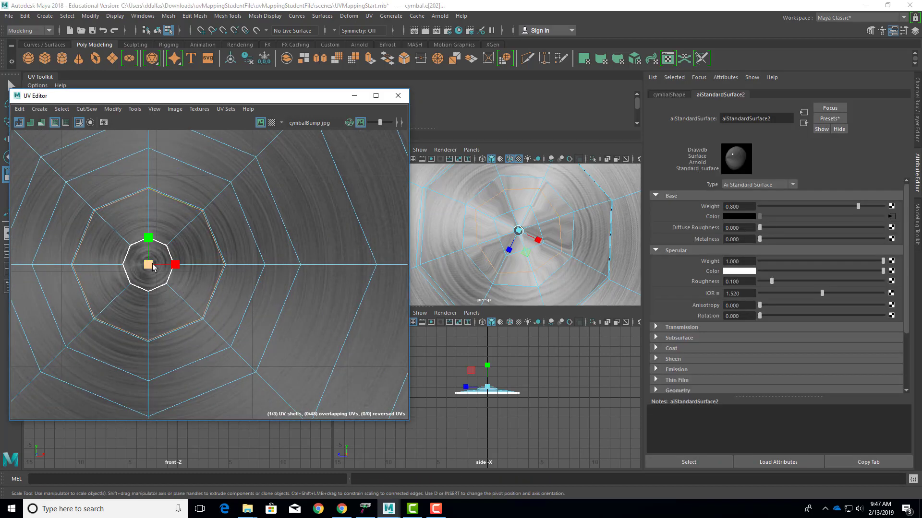
mouse_move(146, 265)
left_mouse_down()
mouse_move(154, 271)
mouse_move(148, 262)
left_mouse_up()
double_click(173, 159)
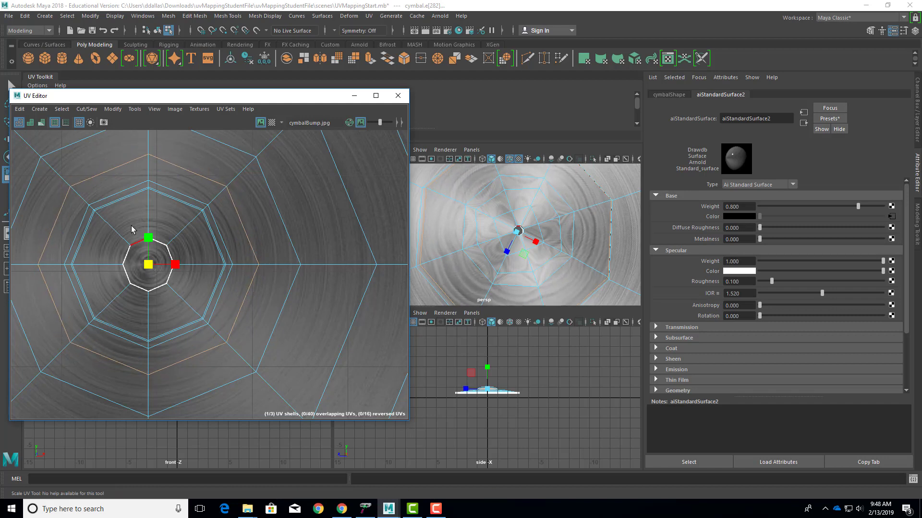
- Compare the shell's rings over cymbalBump.jpg with the texture on the cymbal, both around the centre hole and across the whole surface
scroll(168, 232, "down", 1)
scroll(167, 231, "down", 3)
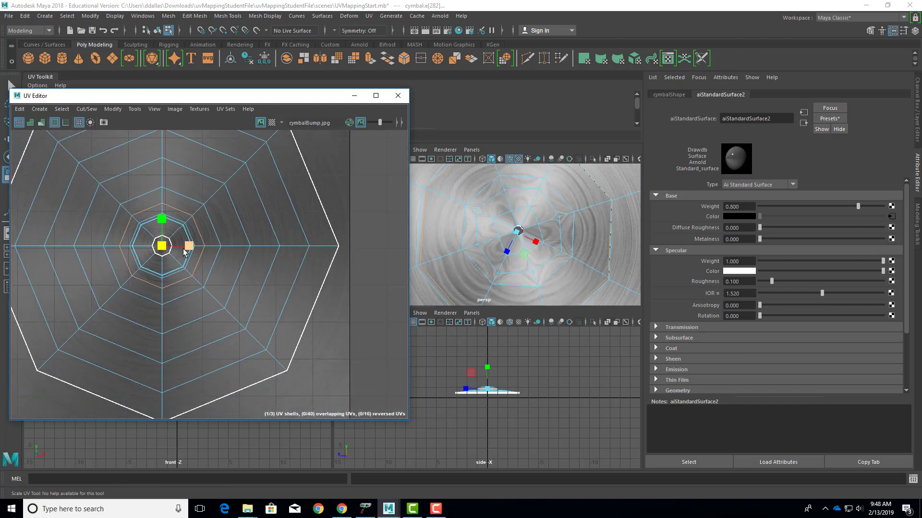
middle_click_drag(196, 269, 207, 297, "alt")
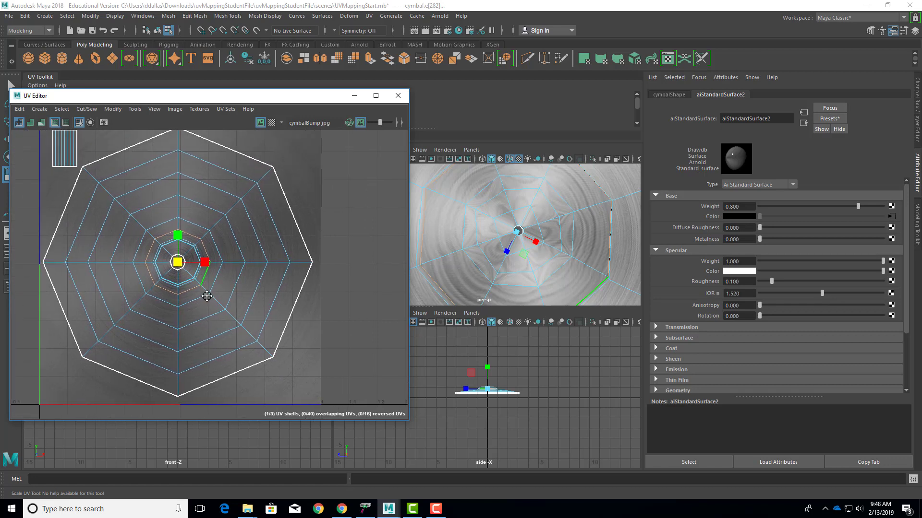
scroll(210, 282, "up", 3)
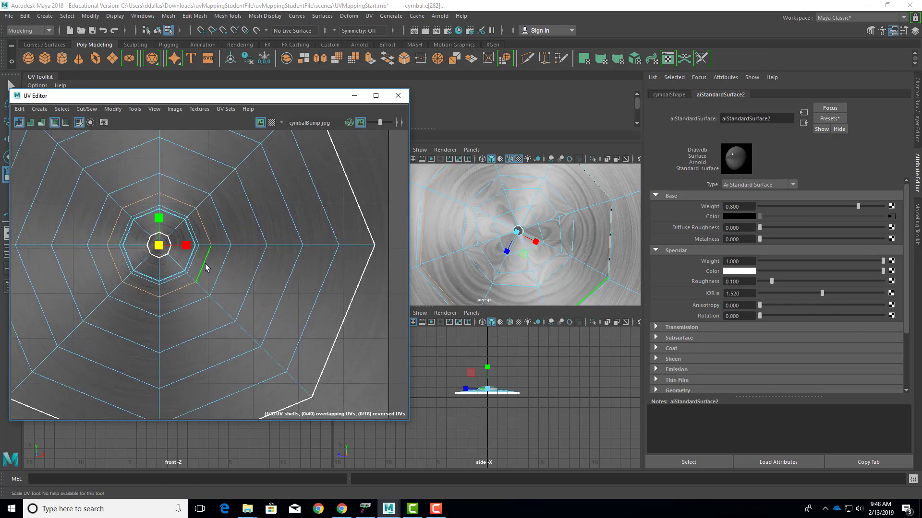
scroll(578, 230, "up", 3)
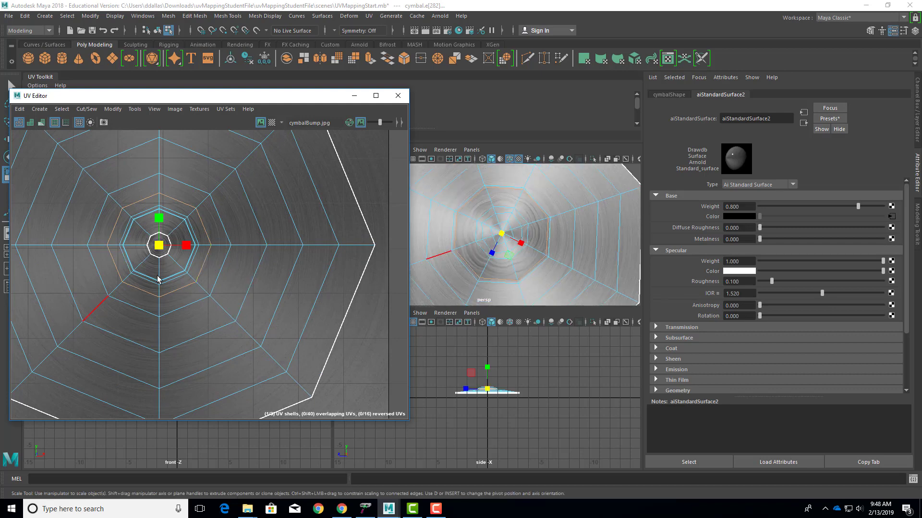
scroll(163, 268, "down", 4)
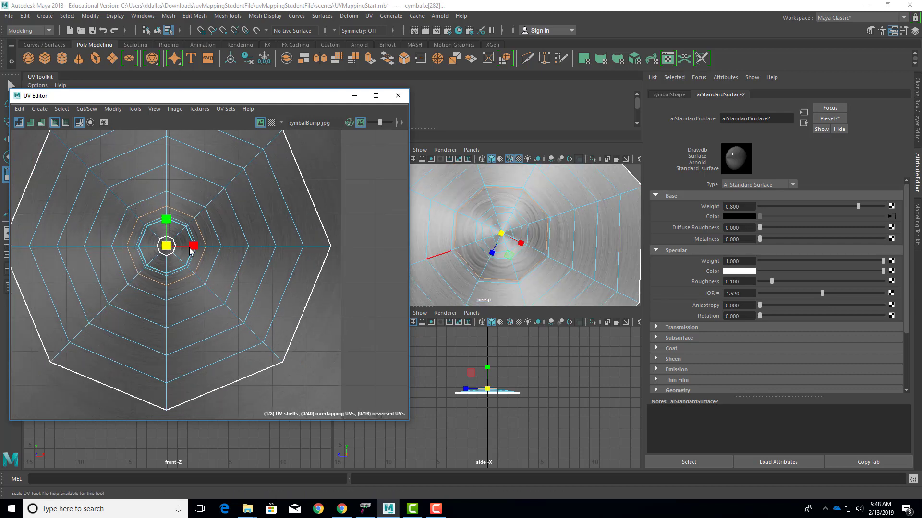
scroll(533, 226, "down", 5)
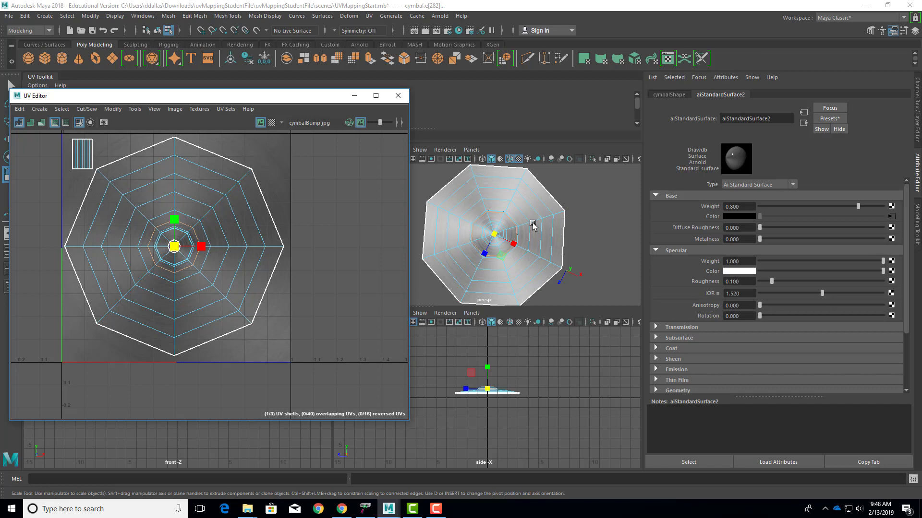
scroll(533, 226, "down", 1)
scroll(533, 226, "up", 4)
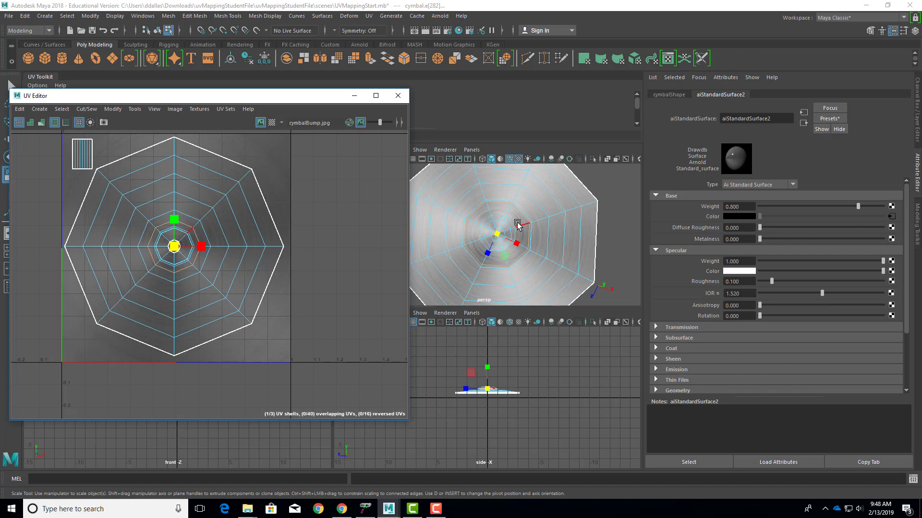
left_click(461, 198)
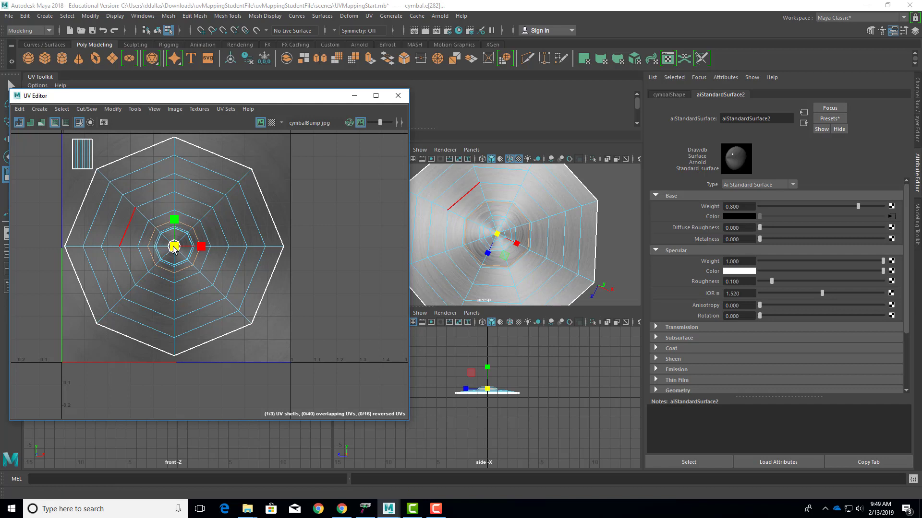
- Clear the edge selection and reposition the UV Editor window to uncover more of the cymbal in the perspective view
left_click_drag(57, 99, 178, 89)
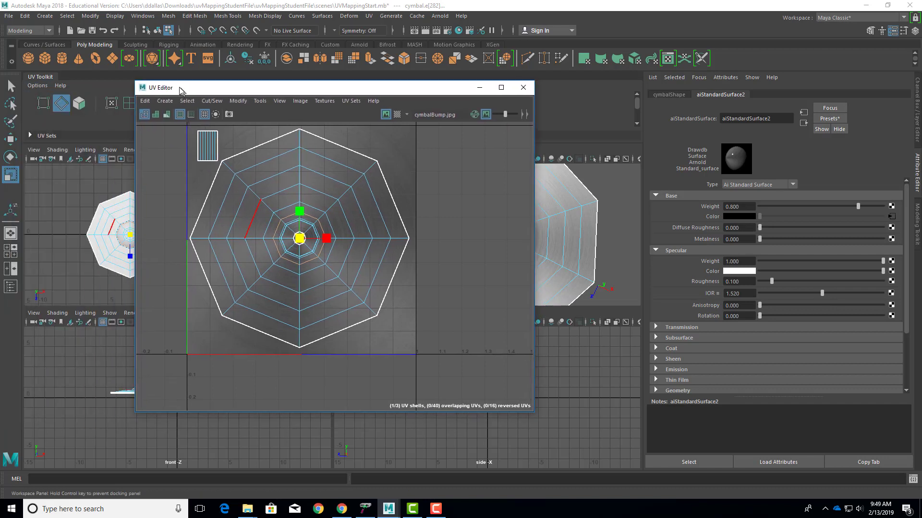
left_click(425, 260)
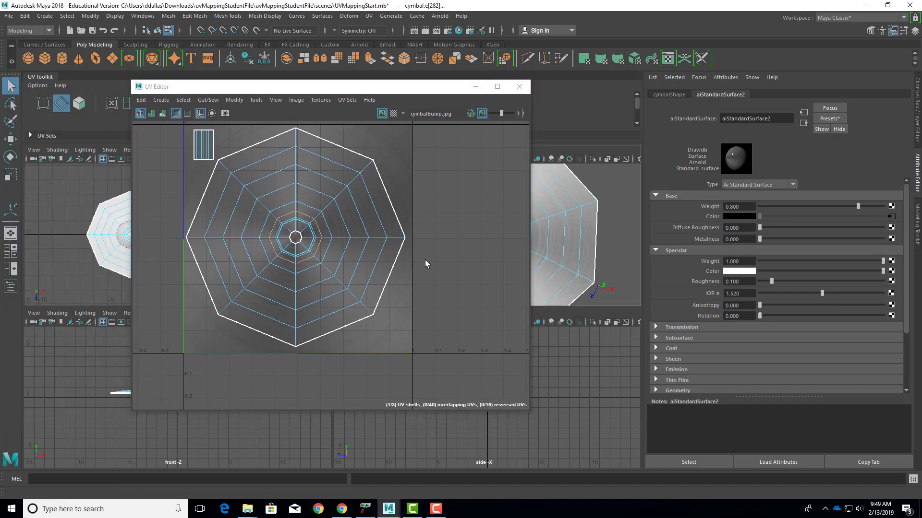
left_click(398, 174)
left_click_drag(445, 90, 305, 93)
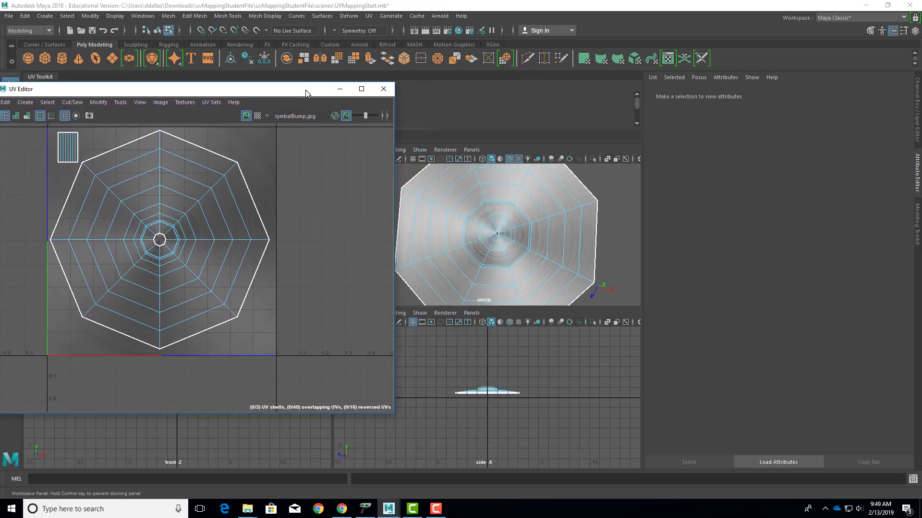
left_click_drag(537, 247, 549, 270, "alt")
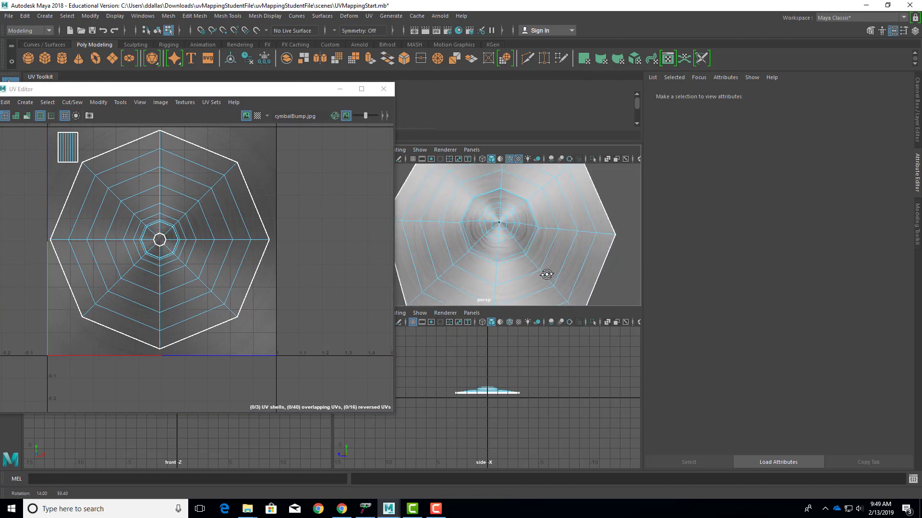
- Switch to UV selection and select all UVs of the round shell lying over cymbalBump.jpg
scroll(187, 262, "up", 1)
scroll(188, 261, "up", 2)
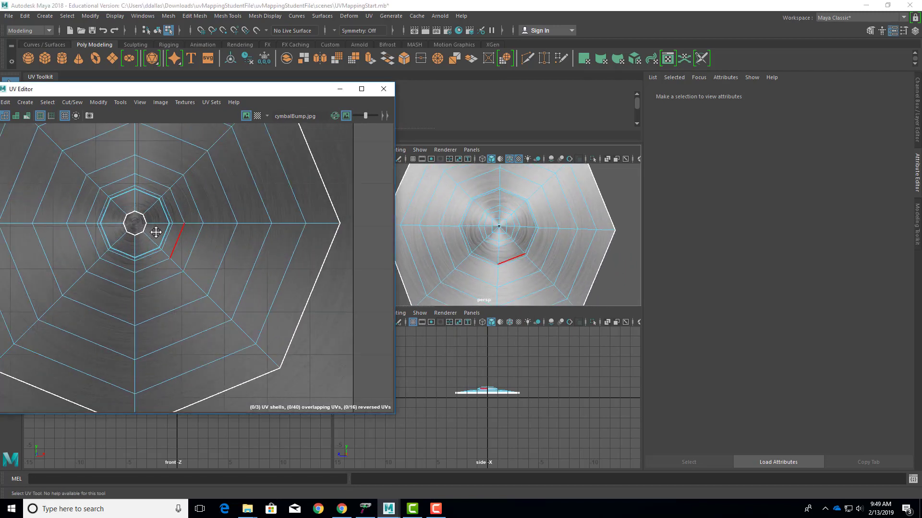
middle_click_drag(154, 228, 183, 257, "alt")
right_click(172, 243)
right_click_drag(171, 244, 211, 244)
double_click(173, 247)
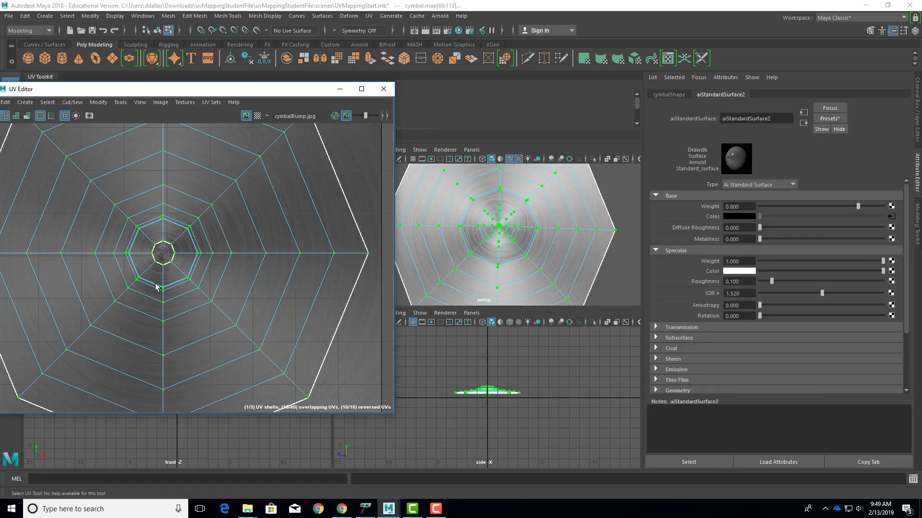
key("f")
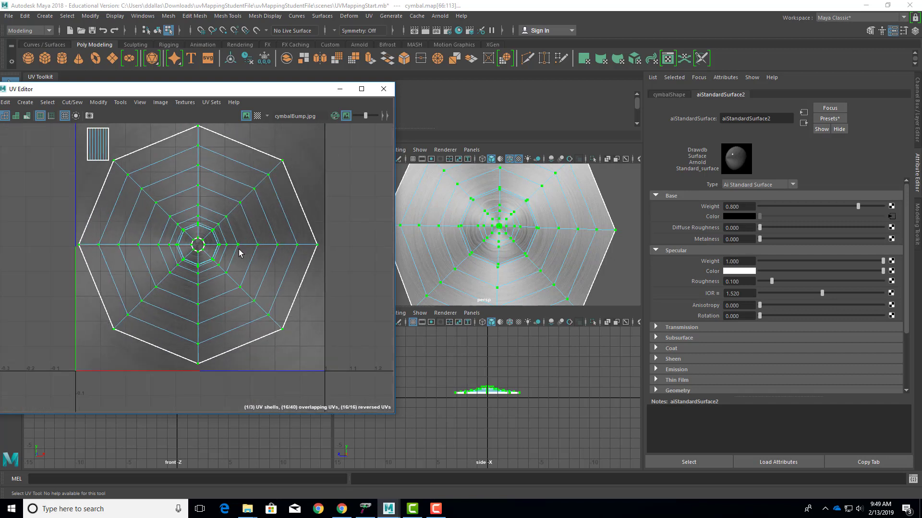
scroll(238, 249, "down", 1)
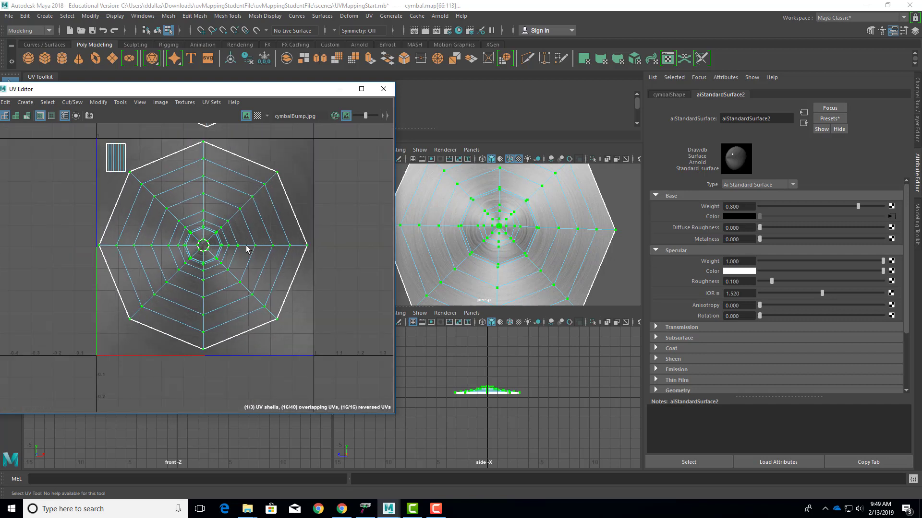
middle_click_drag(272, 232, 291, 240, "alt")
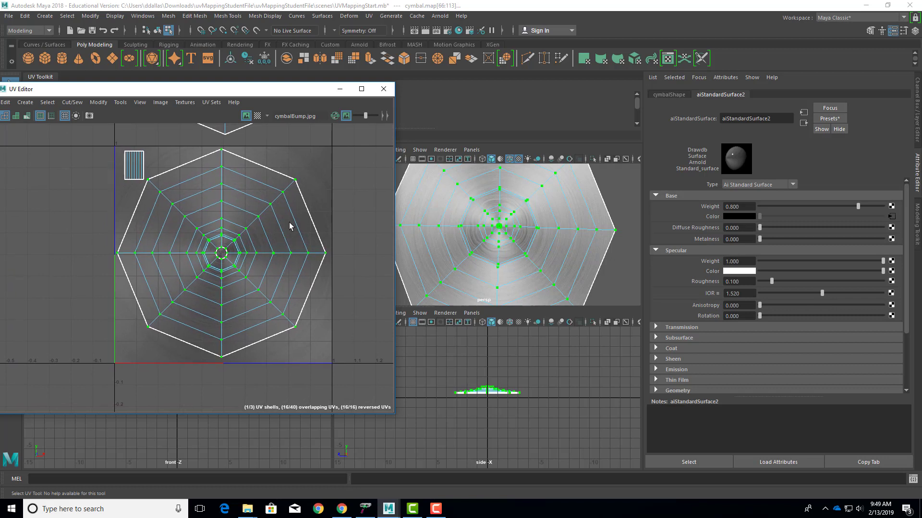
- Minimize the UV Editor and return the cymbal to object mode
left_click_drag(261, 91, 294, 96)
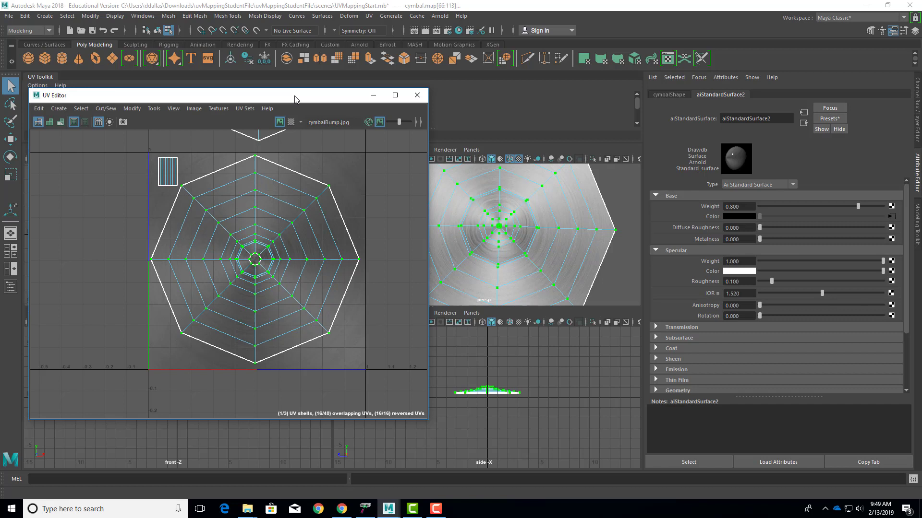
left_click(373, 95)
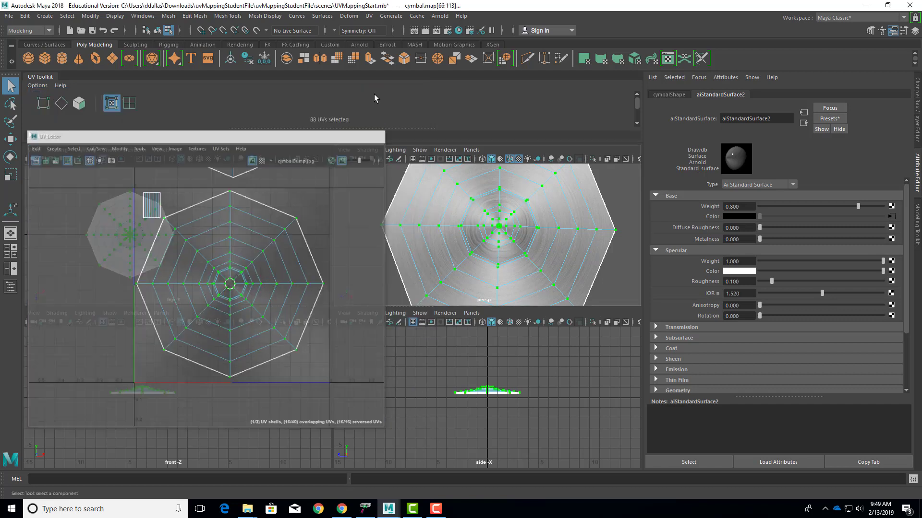
scroll(538, 211, "down", 3)
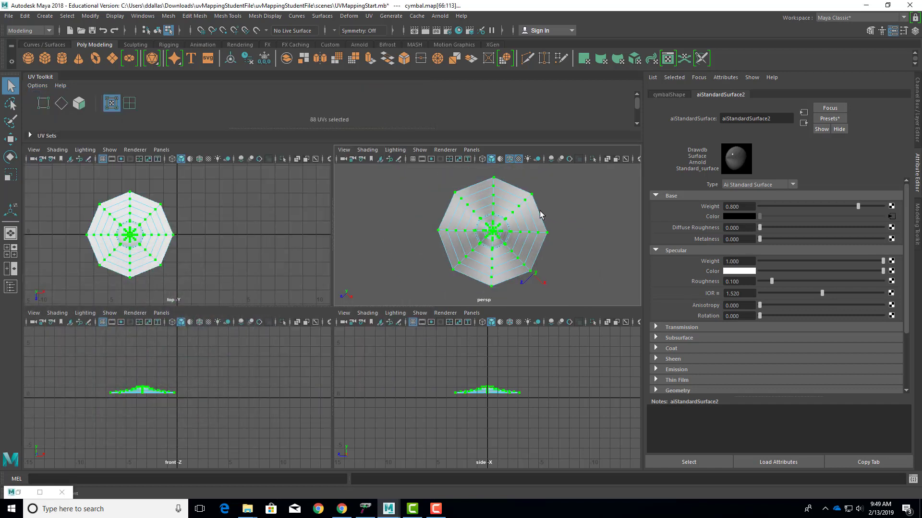
right_click_drag(538, 218, 581, 207)
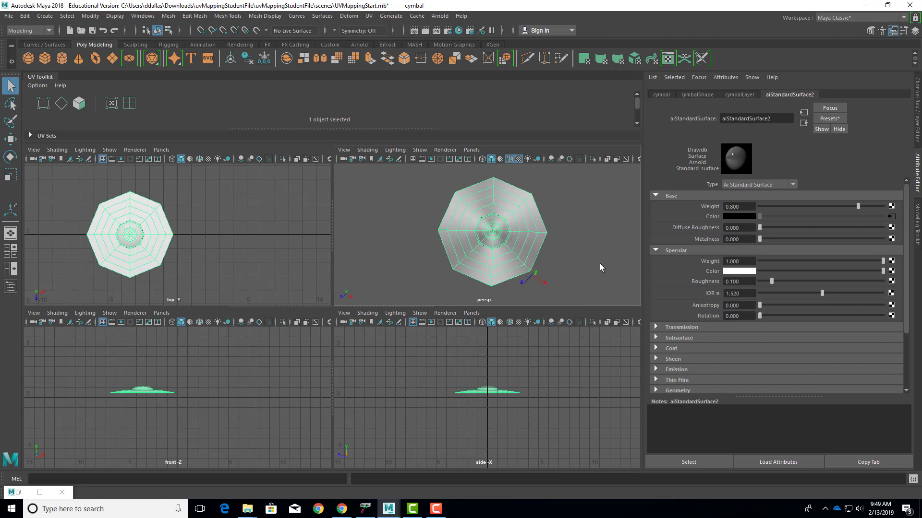
left_click_drag(582, 277, 567, 223, "alt")
scroll(559, 233, "down", 3)
scroll(530, 269, "up", 3)
left_click_drag(530, 269, 560, 221, "alt")
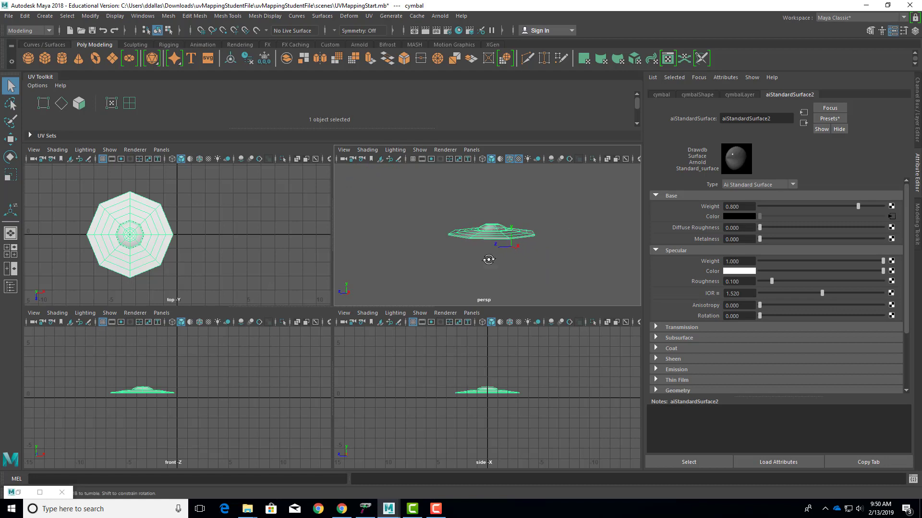
- Show the cymbal from above in the perspective view and enlarge that view to fill the workspace
left_click_drag(487, 256, 430, 298, "alt")
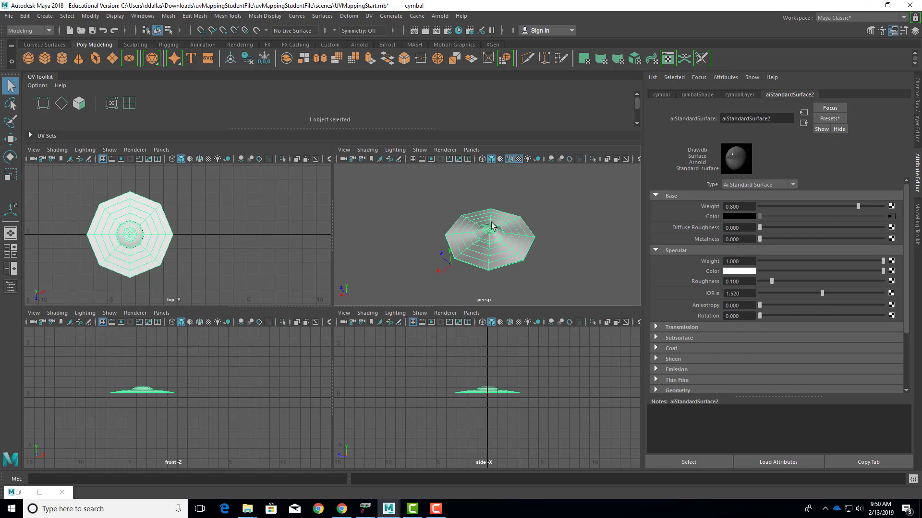
scroll(493, 216, "up", 5)
scroll(493, 216, "down", 3)
scroll(111, 244, "up", 4)
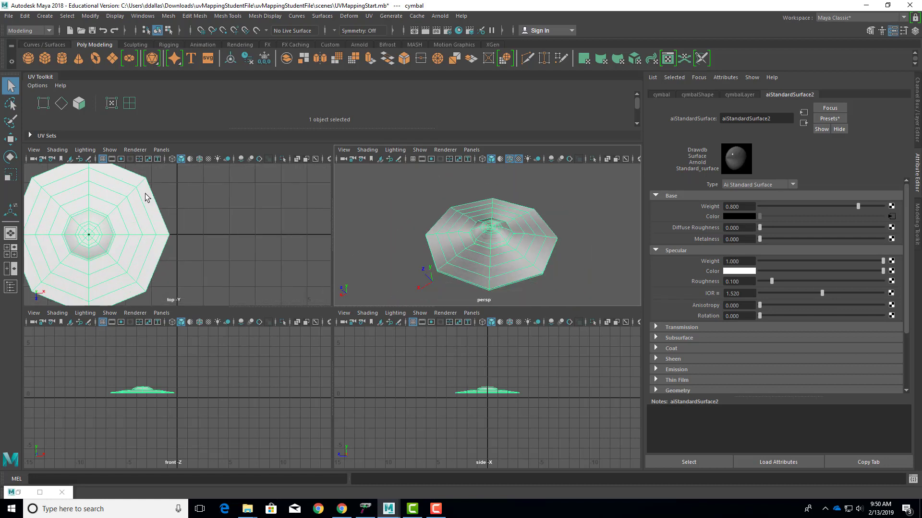
scroll(144, 202, "down", 3)
scroll(135, 238, "up", 2)
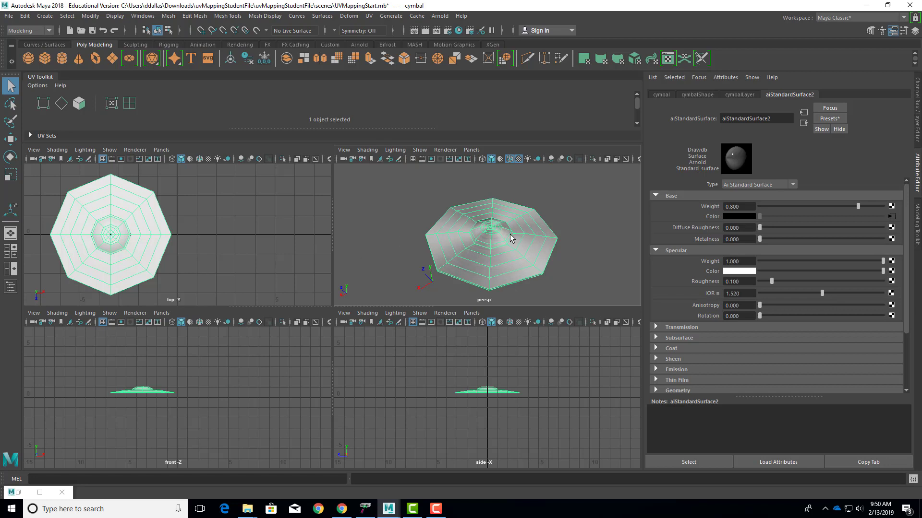
key("space")
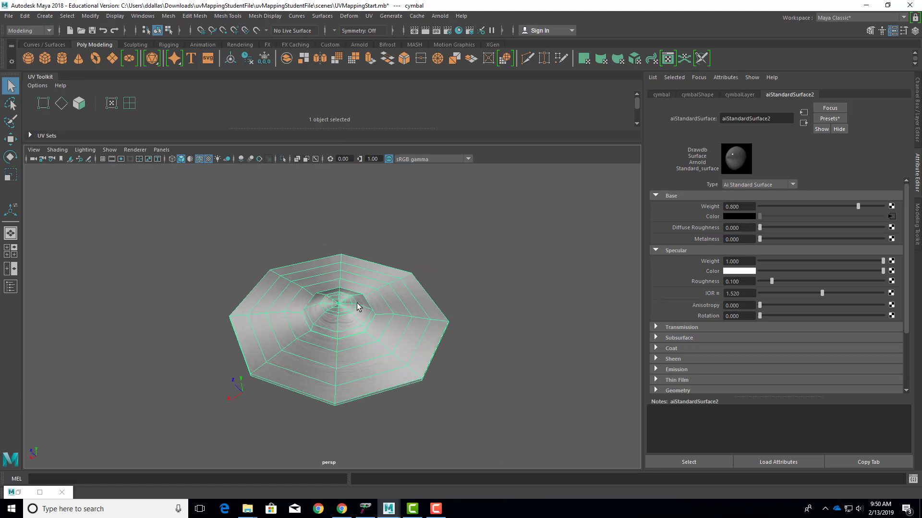
- Apply planar UV mapping to the cymbal, projected from the Y axis and fitted to the bounding box
left_click(369, 16)
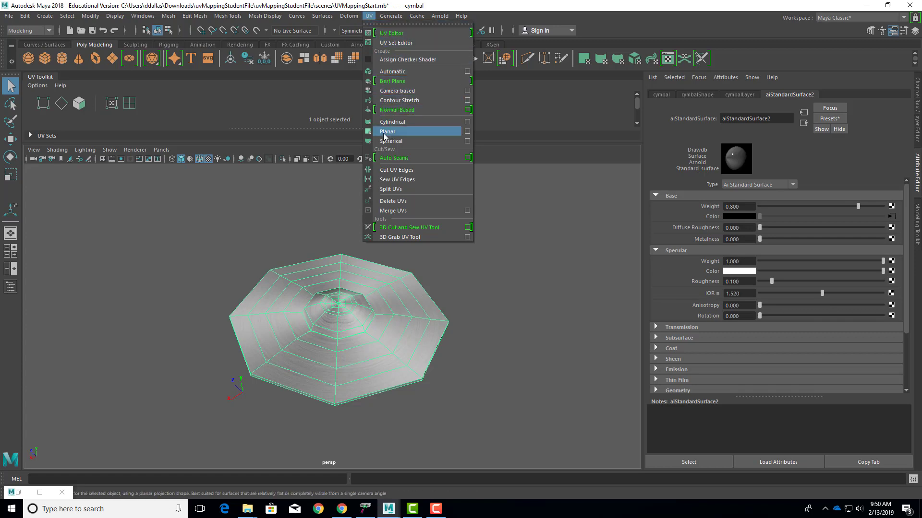
left_click(467, 131)
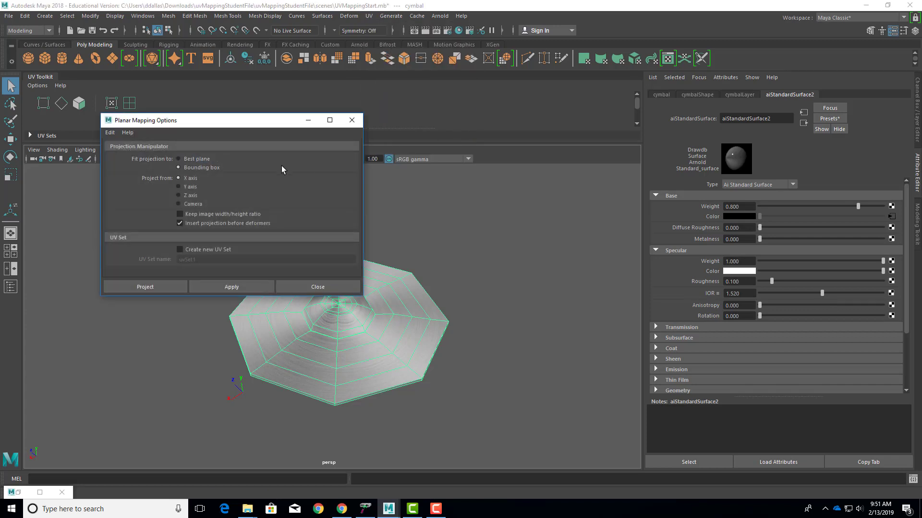
left_click_drag(206, 123, 217, 94)
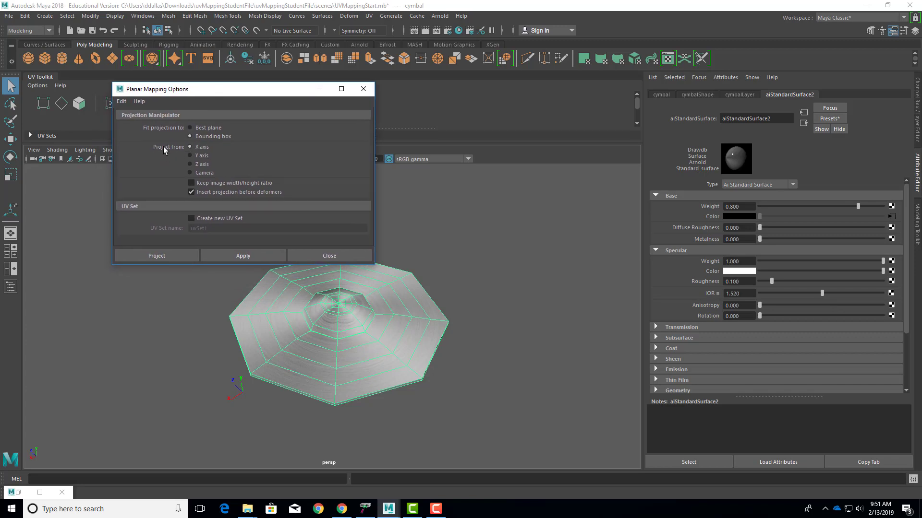
left_click(189, 146)
left_click(240, 254)
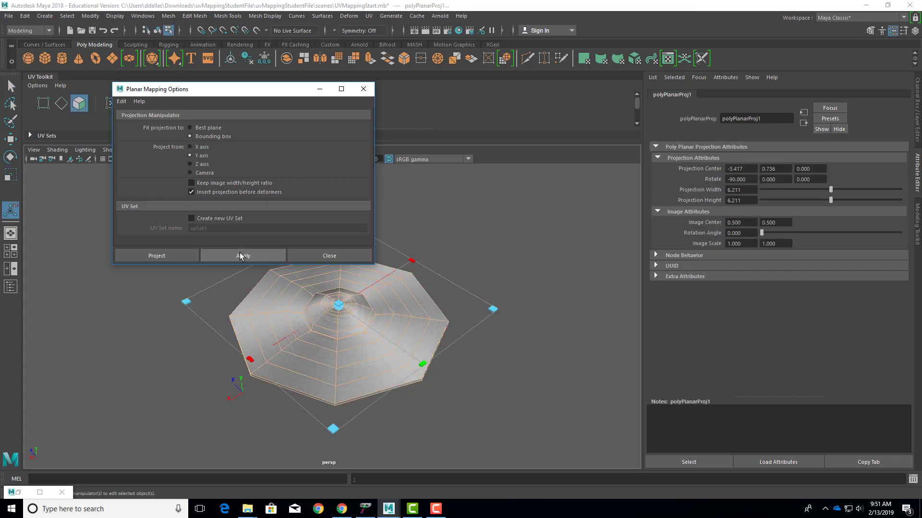
left_click(364, 90)
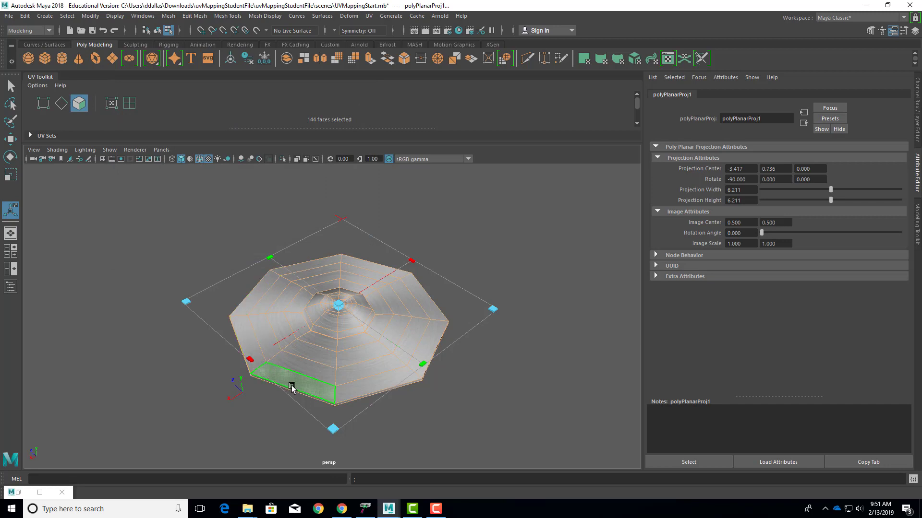
- Examine the planar projection around the cymbal and the projected UV shell over cymbalBump.jpg in the restored UV Editor
left_click_drag(478, 367, 498, 404, "alt")
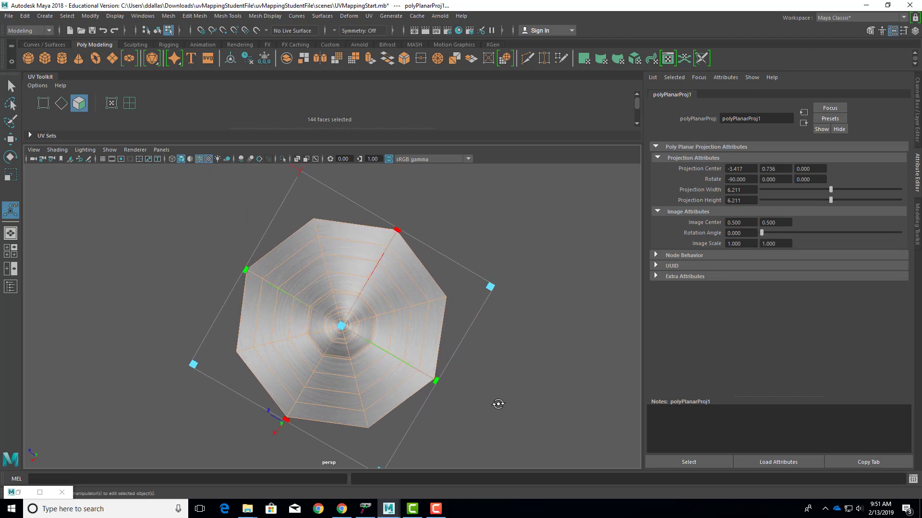
scroll(442, 337, "up", 3)
scroll(426, 324, "down", 3)
left_click_drag(518, 351, 791, 301, "alt")
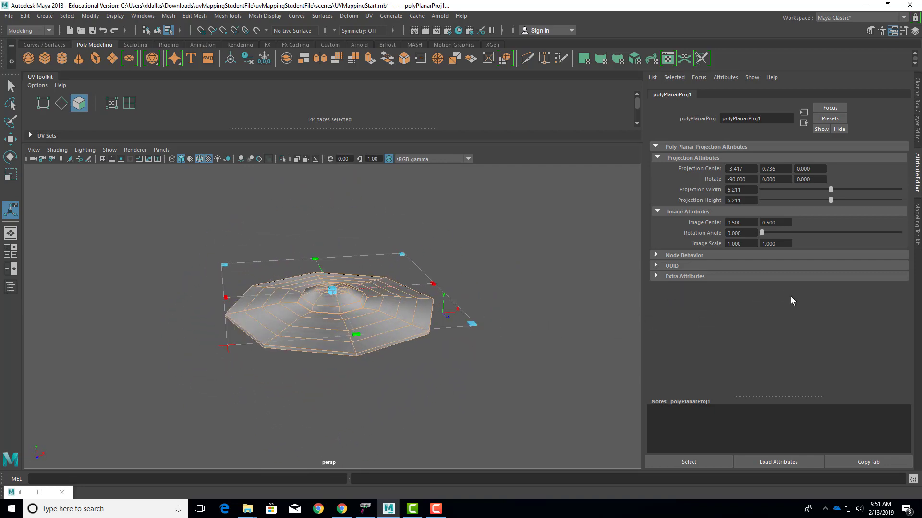
left_click_drag(430, 269, 341, 245, "alt")
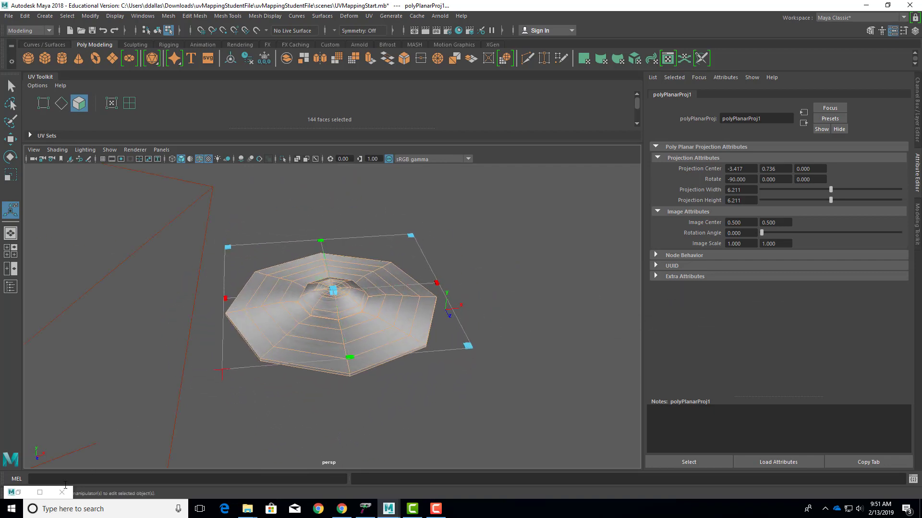
left_click(40, 492)
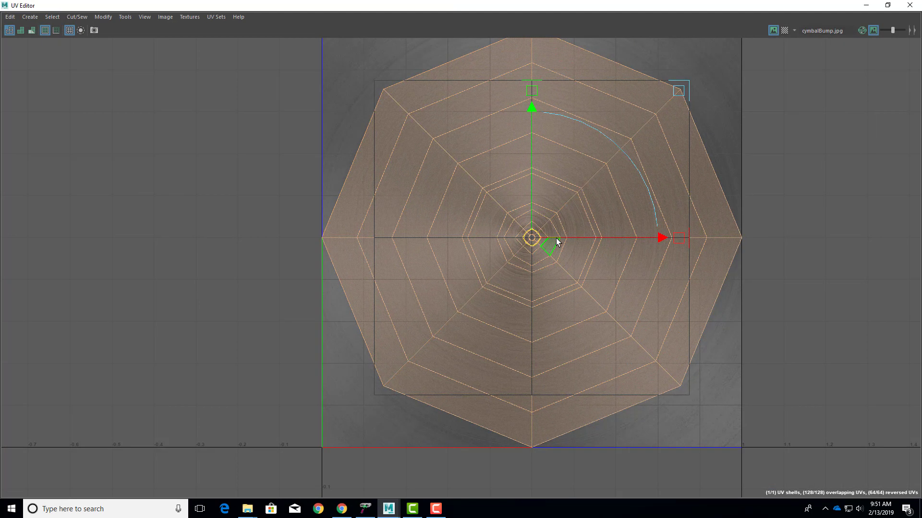
scroll(556, 242, "down", 4)
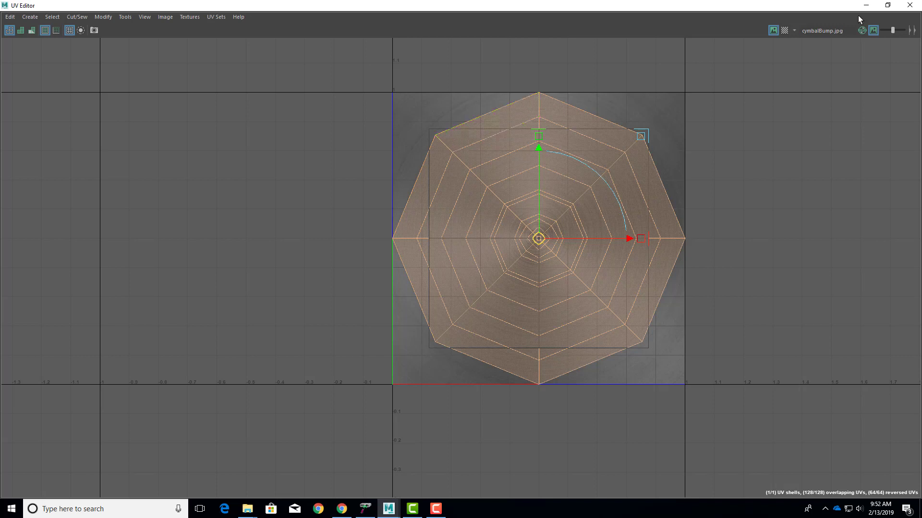
- Reduce the UV Editor to a floating window and reposition it to uncover the cymbal in the perspective view
left_click(887, 5)
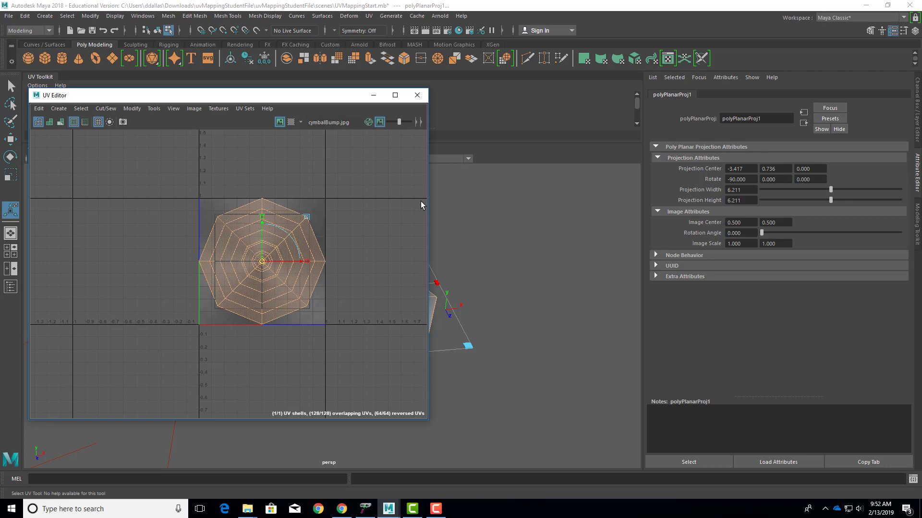
left_click_drag(327, 99, 362, 87)
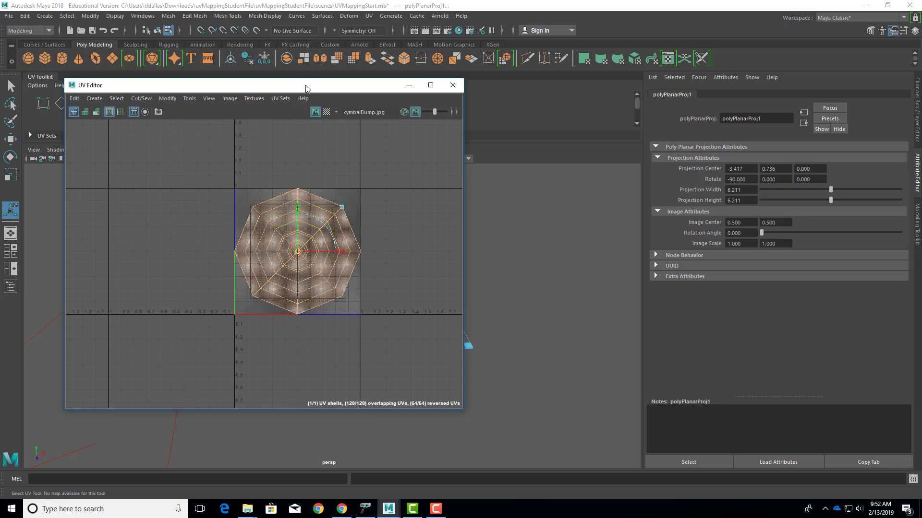
left_click_drag(305, 85, 306, 86)
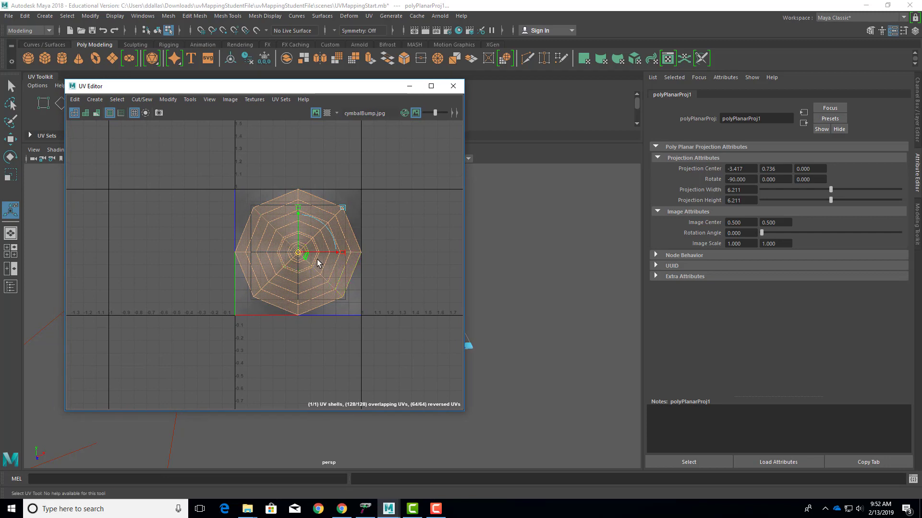
scroll(302, 257, "up", 6)
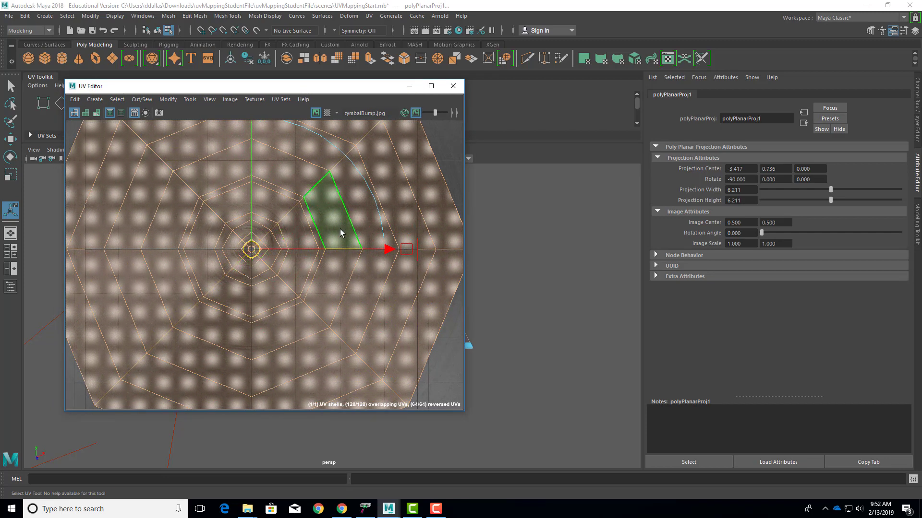
scroll(336, 232, "down", 6)
left_click_drag(305, 88, 151, 102)
- Examine the brushed texture rings around the cymbal's centre hole from above in the perspective view
middle_click_drag(419, 341, 467, 294, "alt")
left_click_drag(452, 291, 451, 323, "alt")
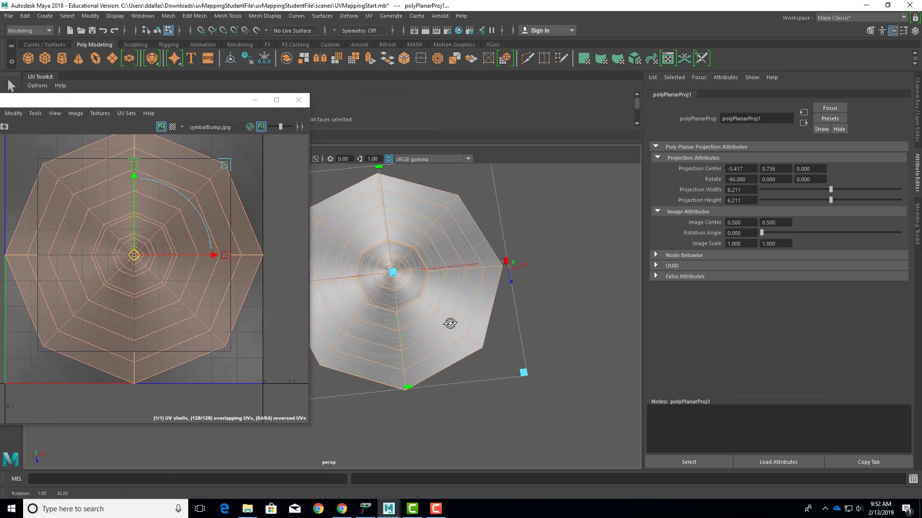
right_click_drag(450, 324, 607, 339, "alt")
middle_click_drag(466, 279, 443, 367, "alt")
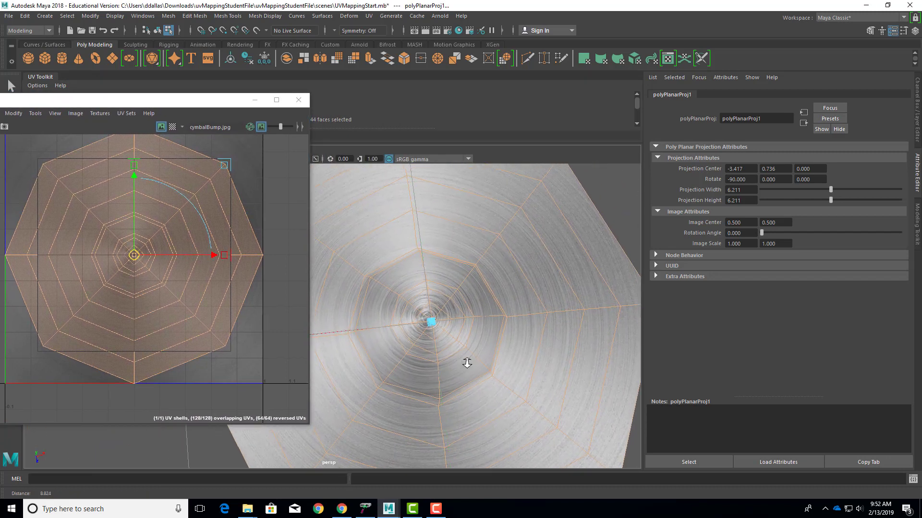
right_click_drag(467, 362, 585, 369, "alt")
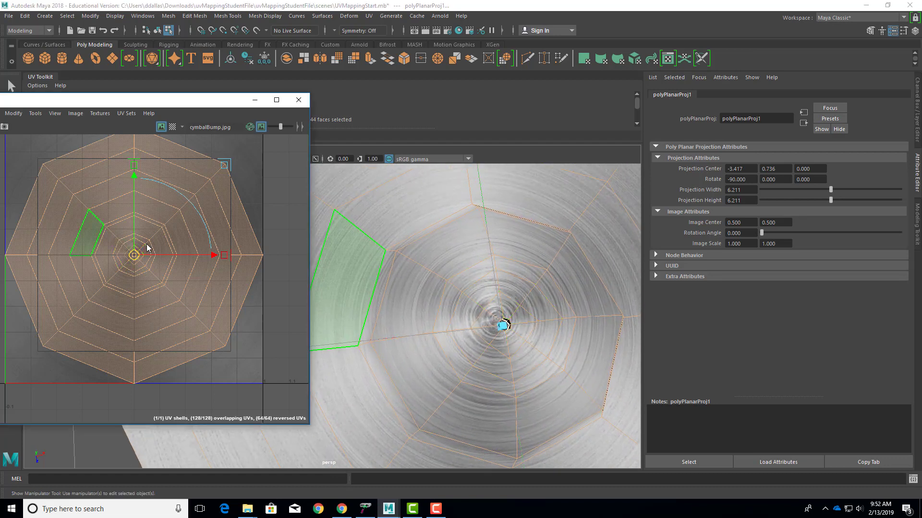
- Switch to UV shell selection and select the cymbal's entire UV shell
right_click_drag(138, 244, 106, 226)
left_click(106, 226)
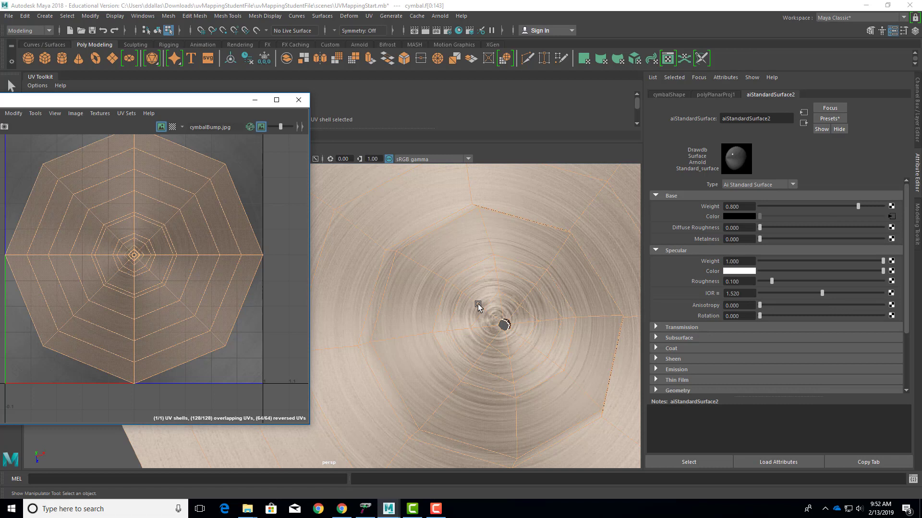
scroll(540, 266, "down", 3)
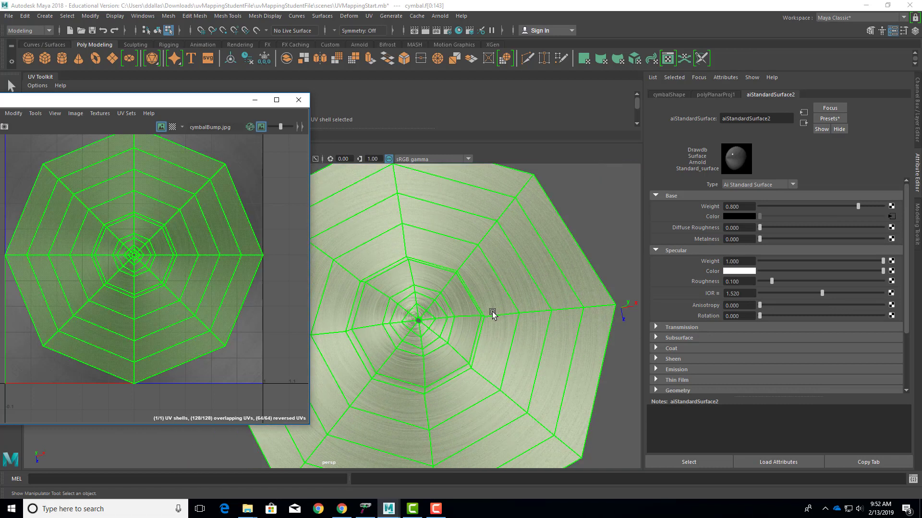
scroll(494, 313, "up", 3)
key("q")
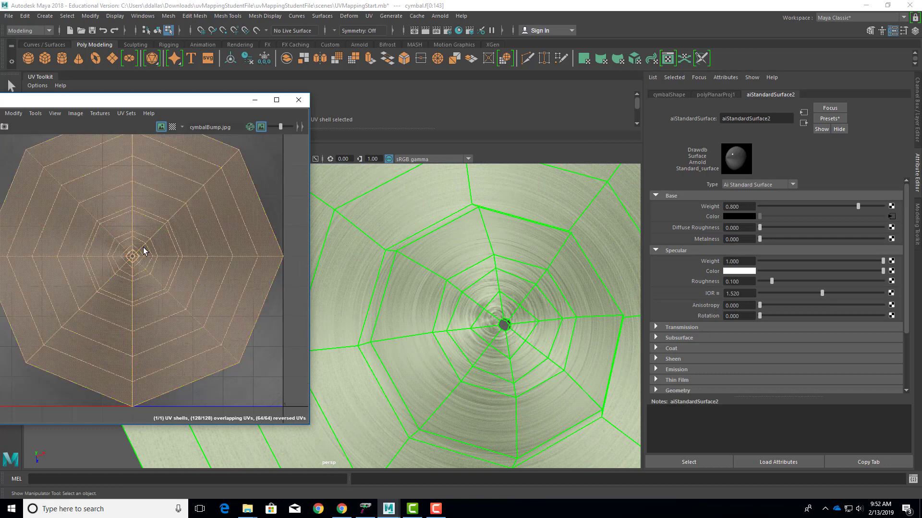
- Move the selected UV shell slightly so its centre hole lines up with the centre of the rings in cymbalBump.jpg
scroll(139, 252, "up", 3)
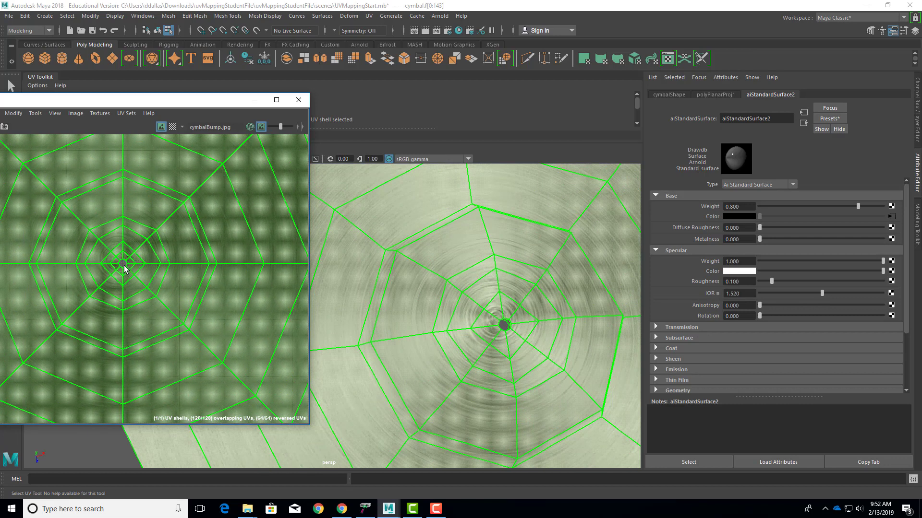
key("w")
left_click_drag(124, 270, 120, 262)
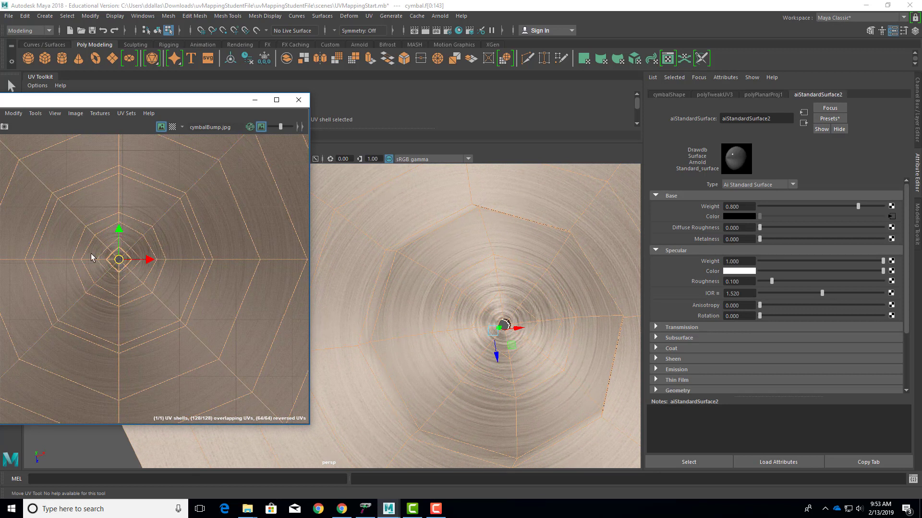
key("Right")
key("Left")
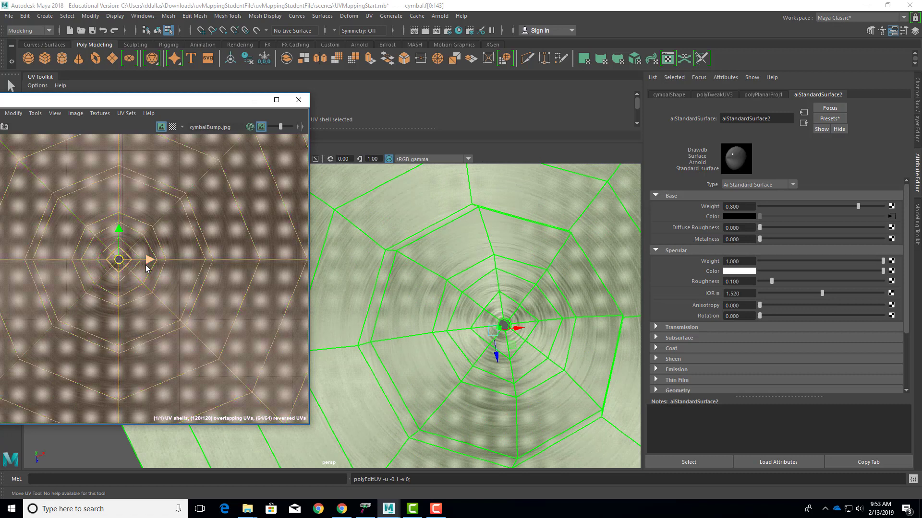
left_click_drag(151, 260, 152, 261)
scroll(134, 263, "up", 6)
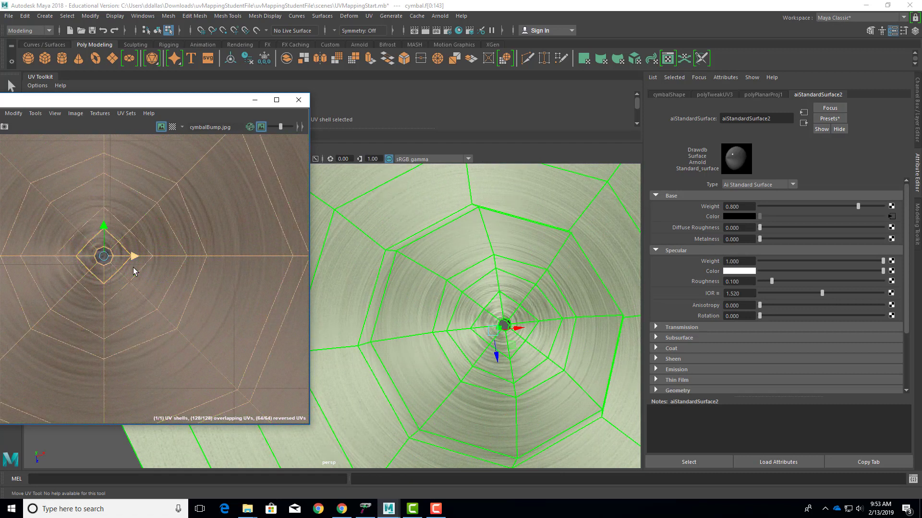
left_click_drag(94, 249, 91, 246)
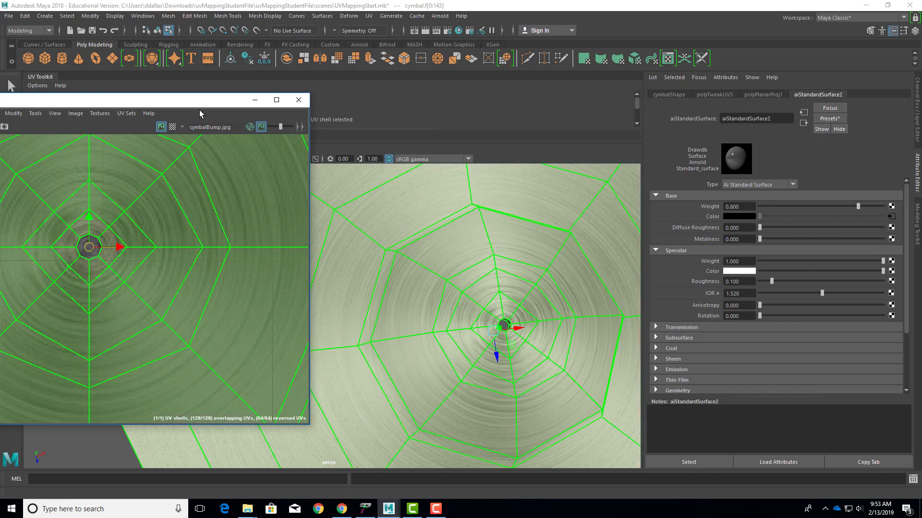
- Turn on smooth mesh preview for the cymbal and tilt the view to show its surface at an angle
scroll(506, 314, "down", 2)
scroll(507, 317, "down", 5)
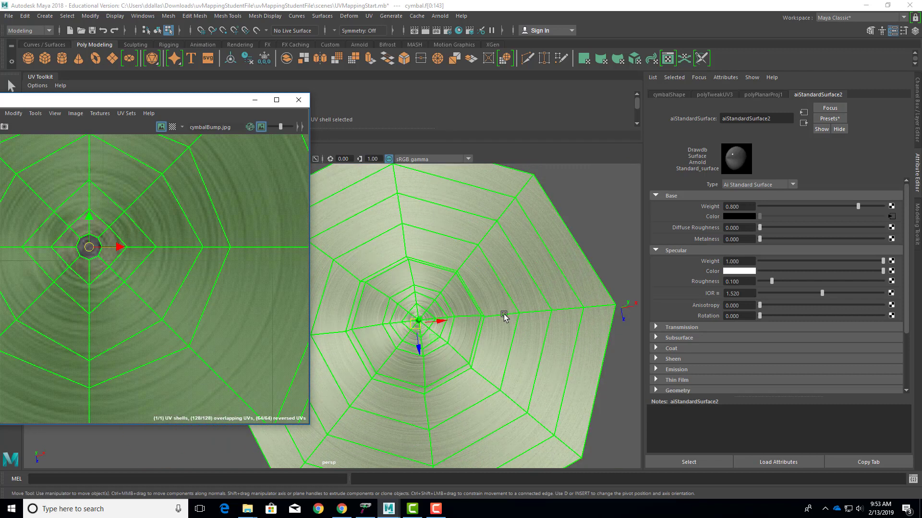
key("3")
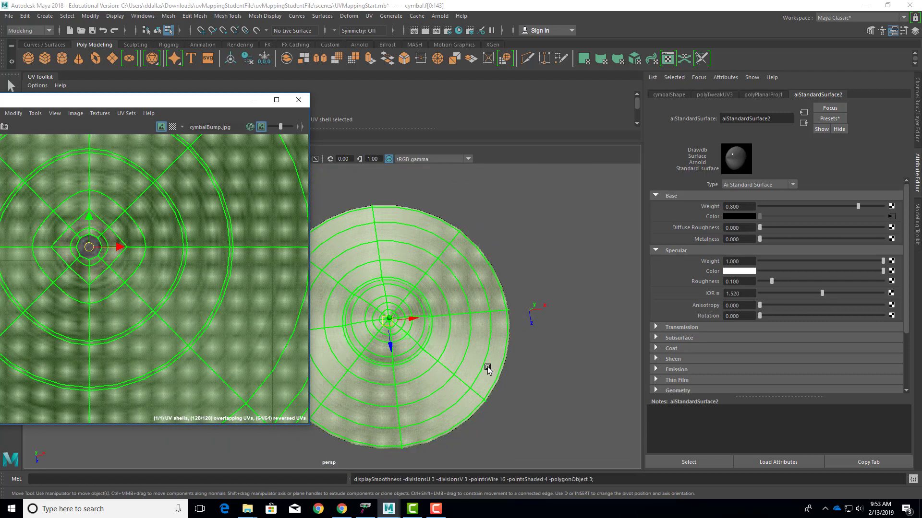
left_click_drag(432, 368, 413, 339, "alt")
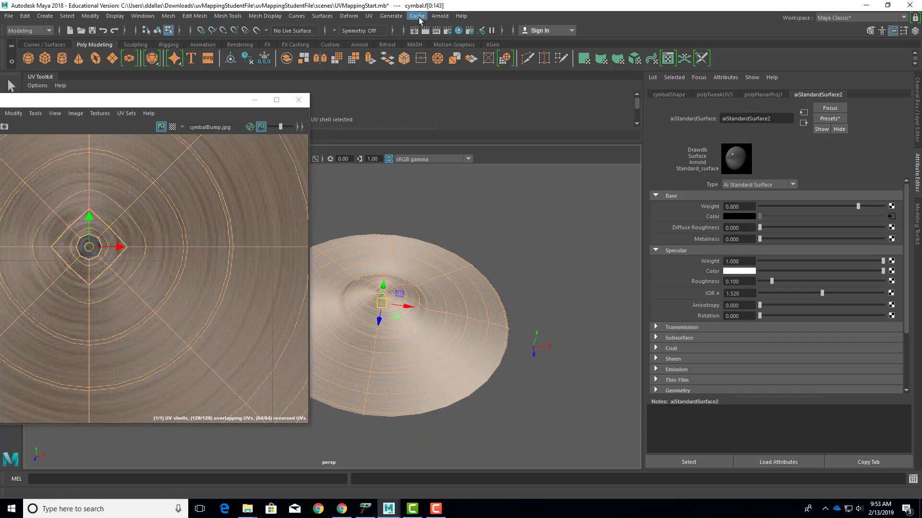
- Render the cymbal in Arnold RenderView to check the texture, then minimize the render and bring the UV Editor fully into view
left_click(437, 15)
left_click(454, 35)
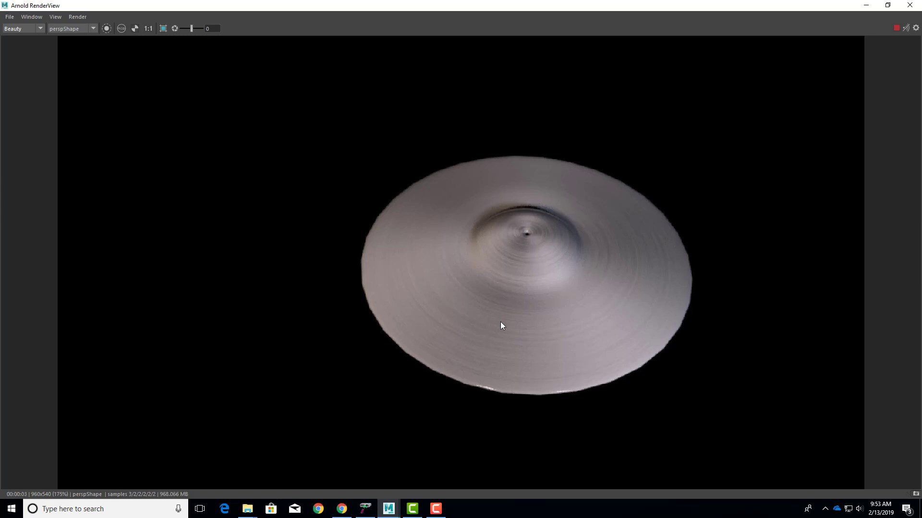
left_click(435, 508)
left_click(876, 468)
left_click(866, 7)
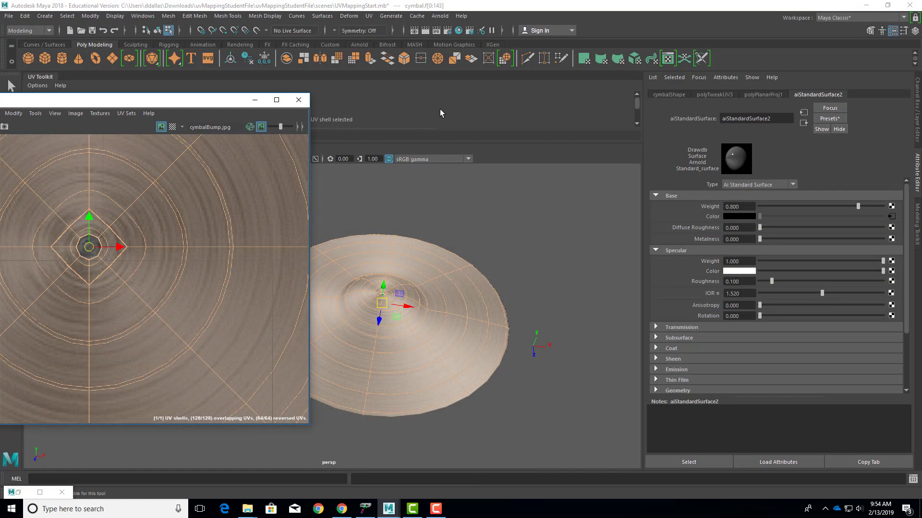
left_click_drag(144, 104, 358, 101)
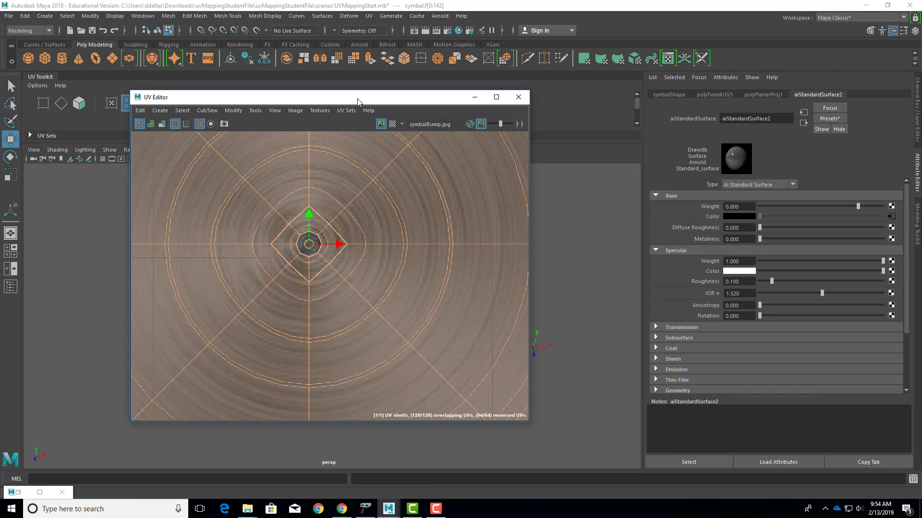
left_click(159, 112)
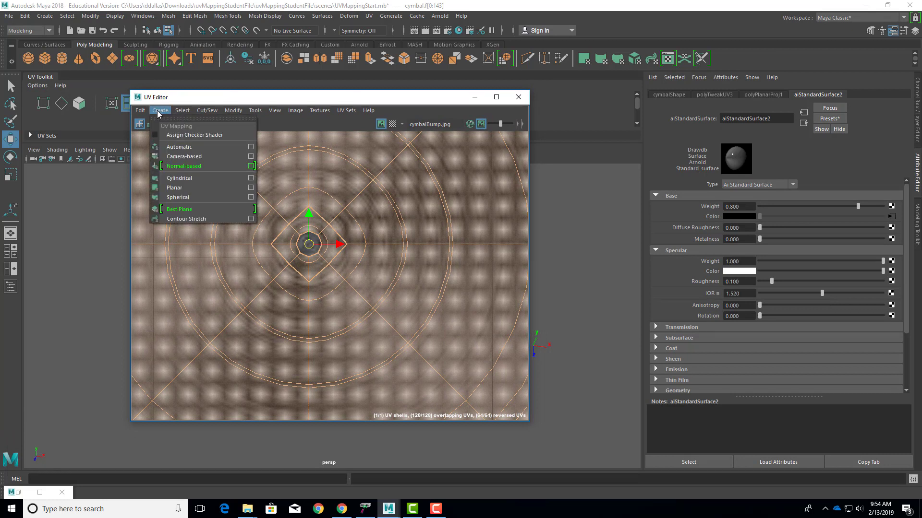
left_click(161, 100)
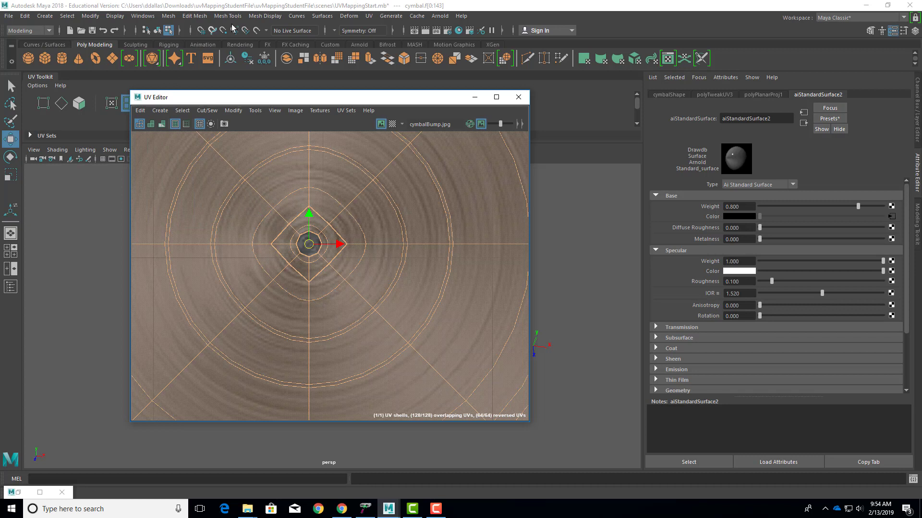
left_click(369, 15)
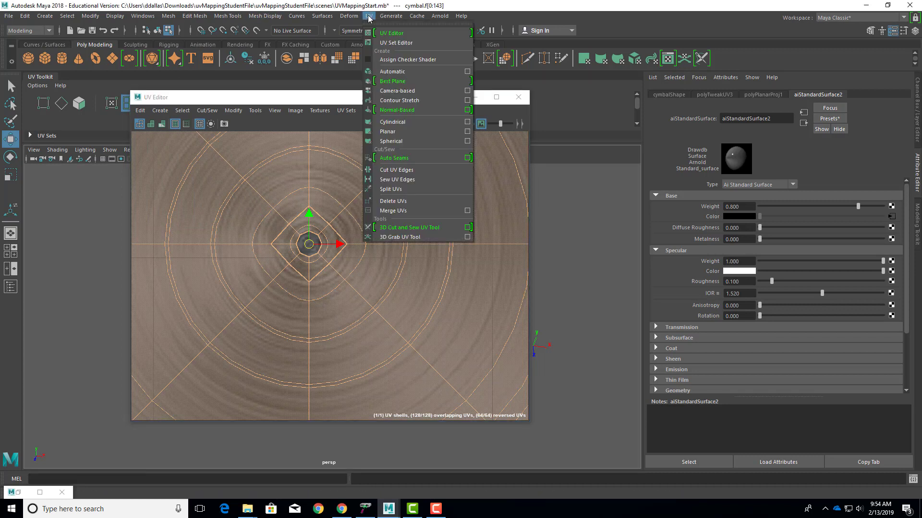
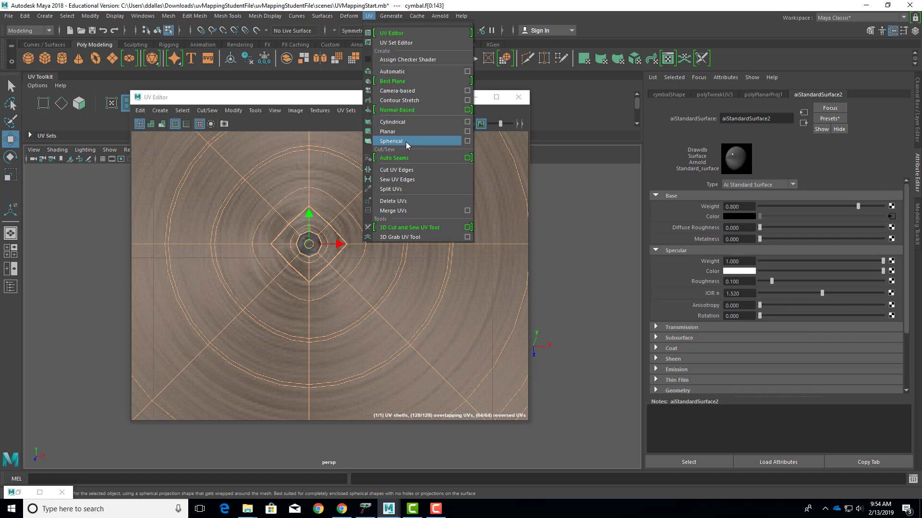
left_click(557, 110)
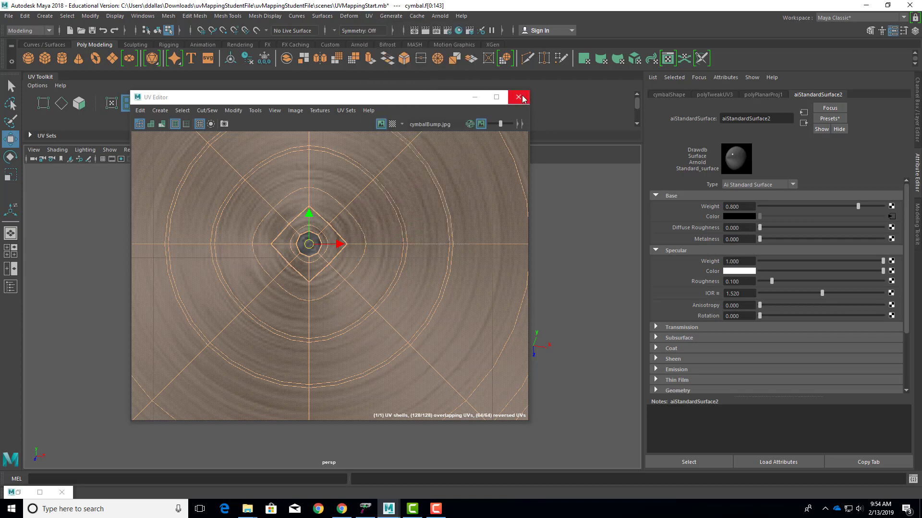
- Move the UV Editor aside to expose the cymbal, then return the cymbal to object mode and deselect it
left_click_drag(447, 99, 434, 100)
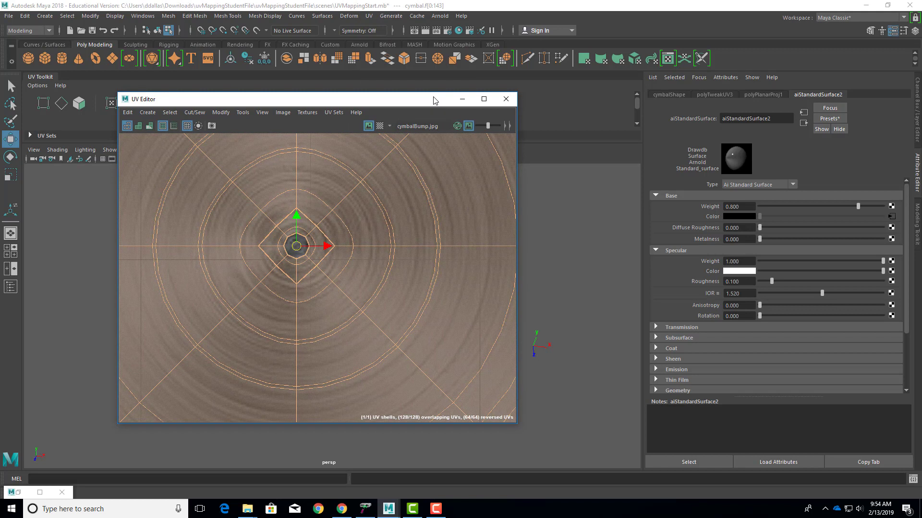
left_click_drag(342, 103, 309, 105)
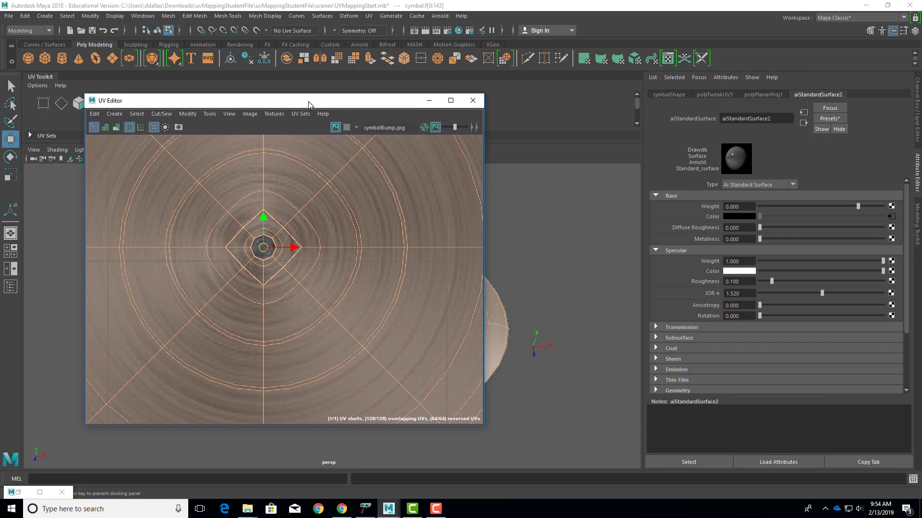
left_click(561, 291)
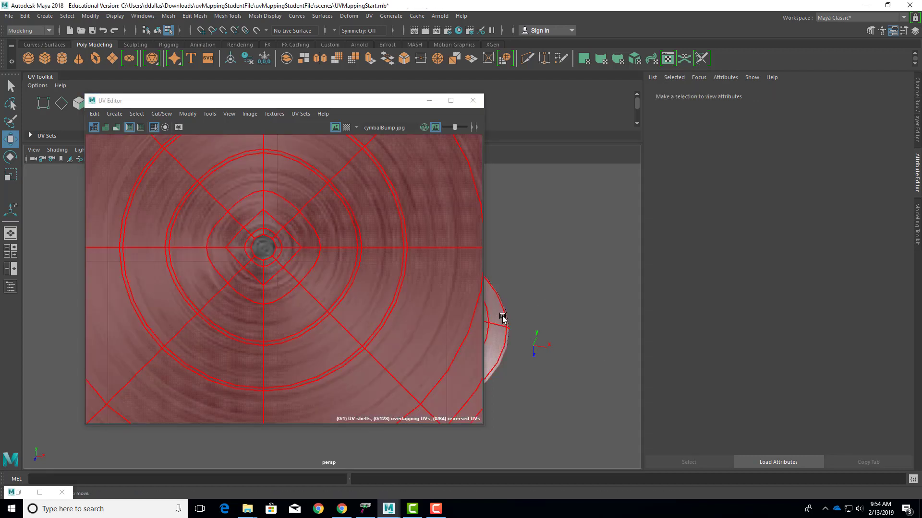
right_click_drag(502, 315, 545, 231)
left_click(545, 234)
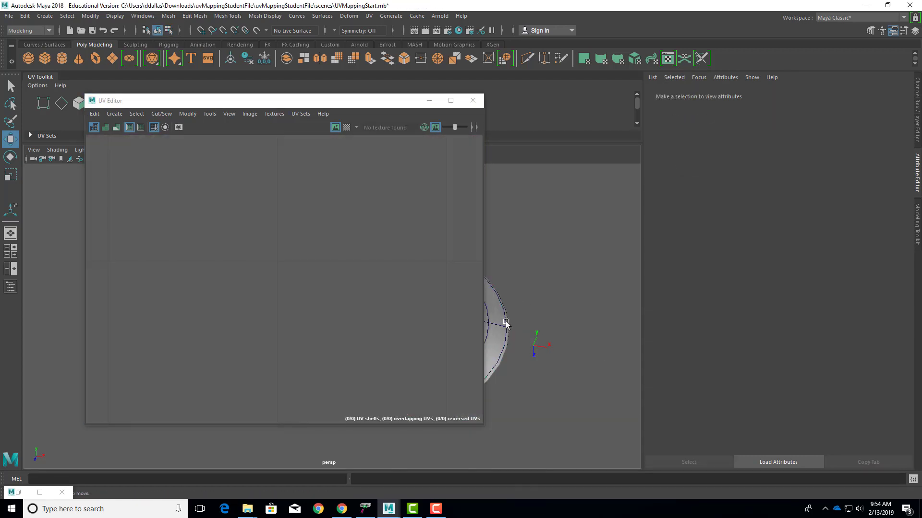
- Hide cymbalLayer and show cologneBottleLayer
left_click(919, 99)
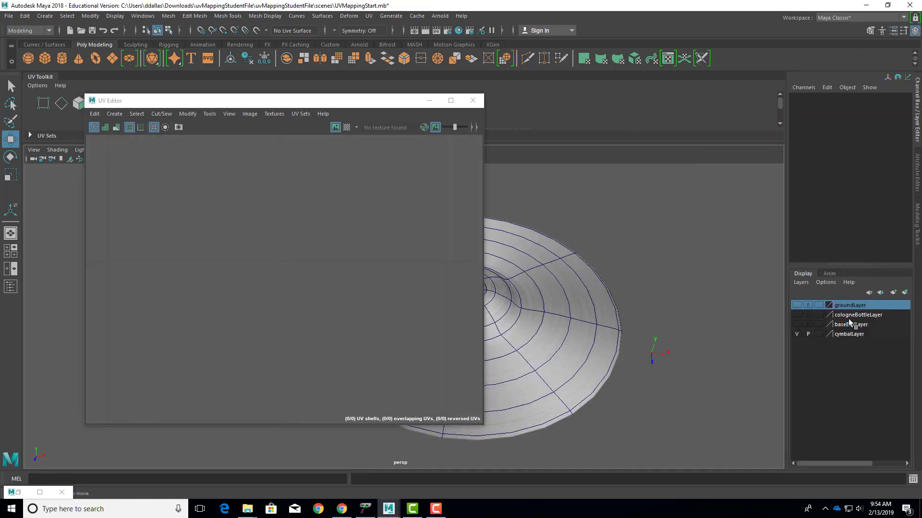
left_click(796, 334)
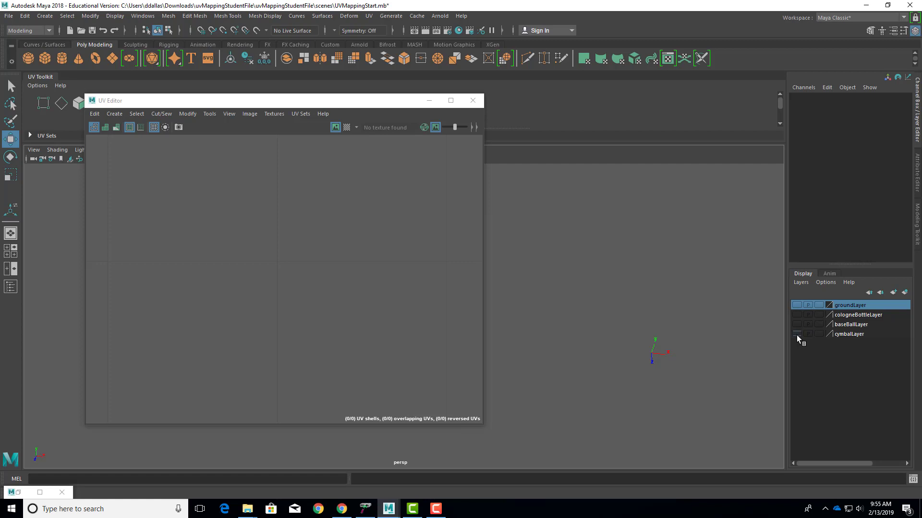
left_click(797, 315)
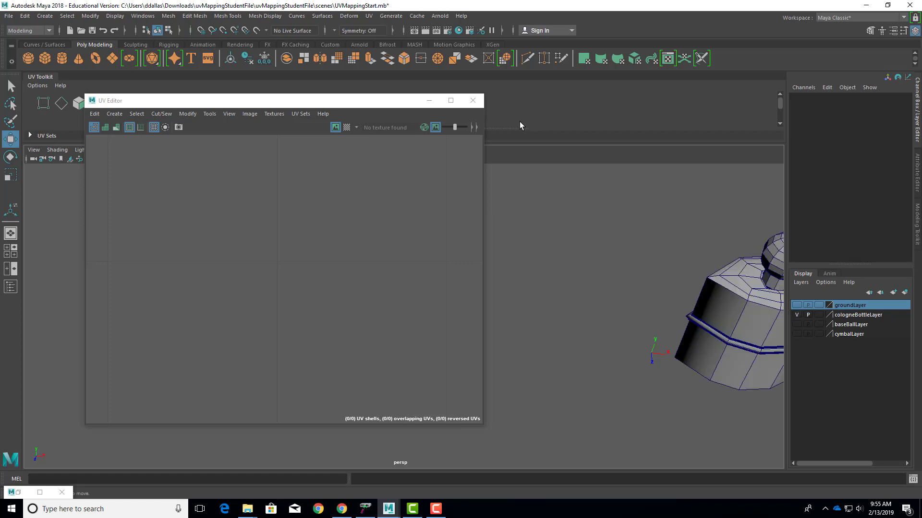
- Select the cologne bottle's cap and bring its whole UV layout into view in the UV Editor
left_click(731, 299)
left_click(764, 253)
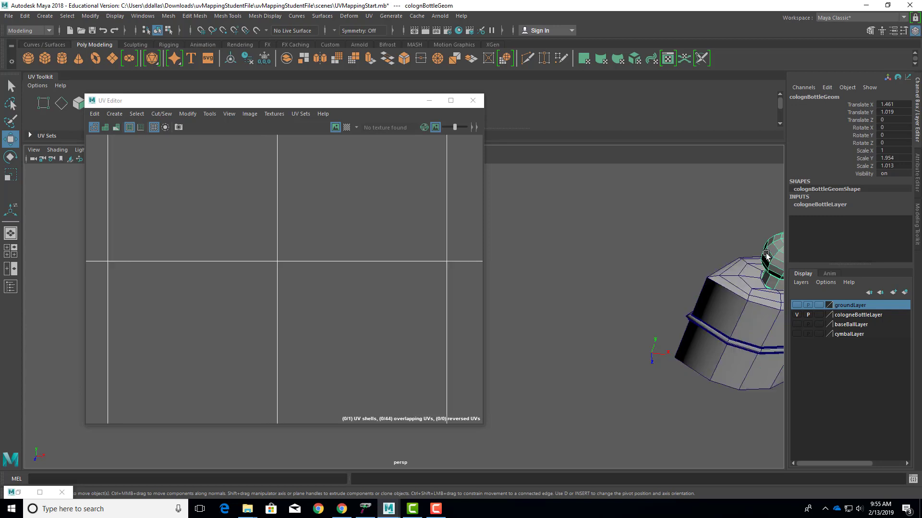
scroll(336, 252, "down", 5)
scroll(338, 250, "down", 3)
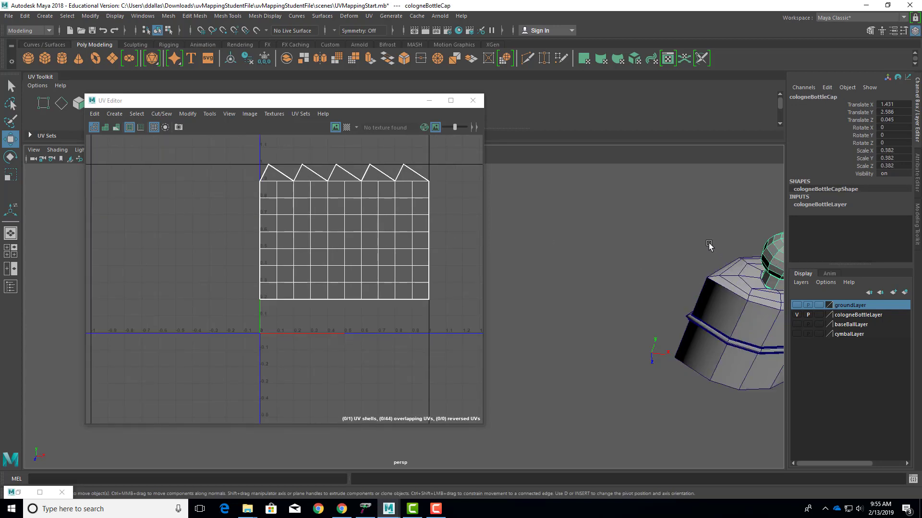
left_click_drag(711, 247, 621, 269, "alt")
middle_click_drag(659, 262, 604, 312, "alt")
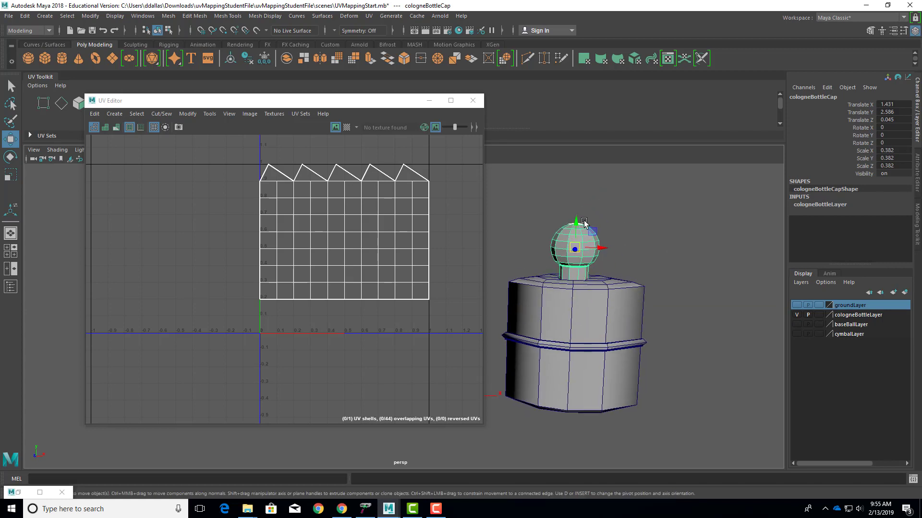
left_click_drag(578, 221, 580, 201)
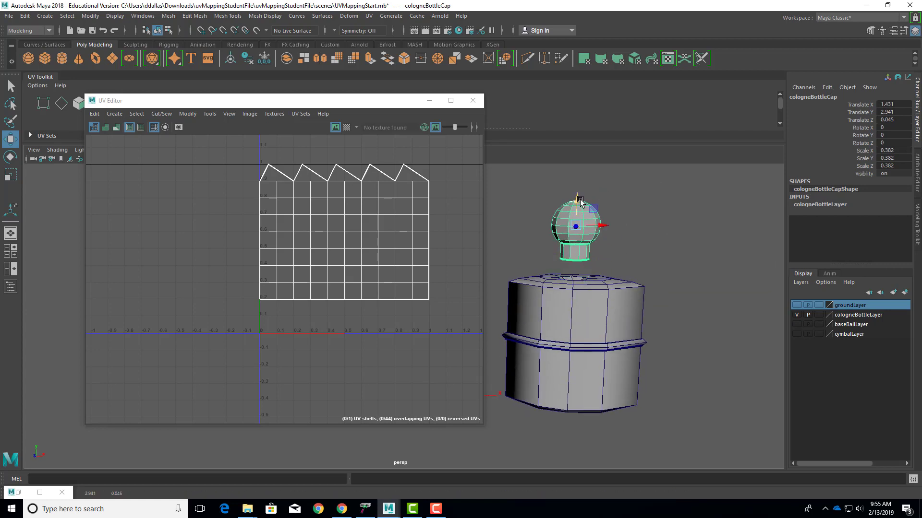
key("ctrl+z")
left_click(696, 210)
left_click(571, 233)
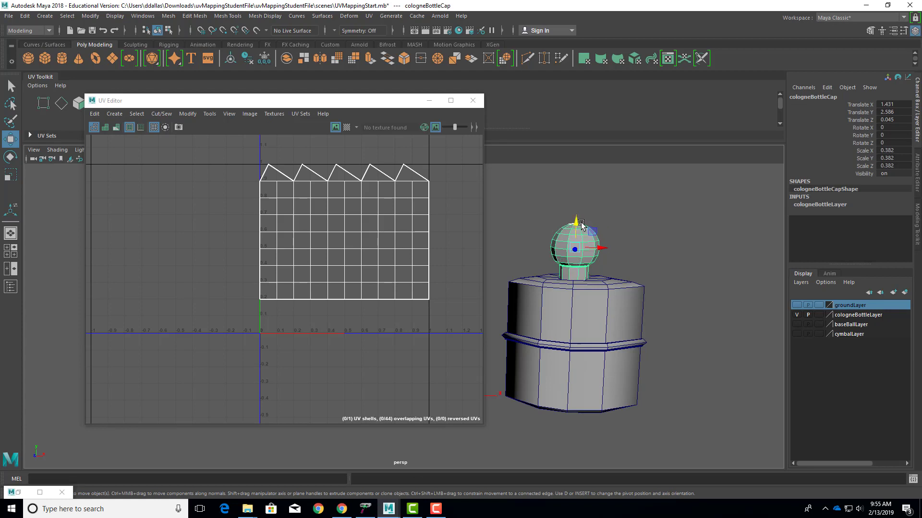
- Raise the cap clear of the cologne bottle, to a Translate Y of about 2.949
left_click_drag(581, 224, 579, 201)
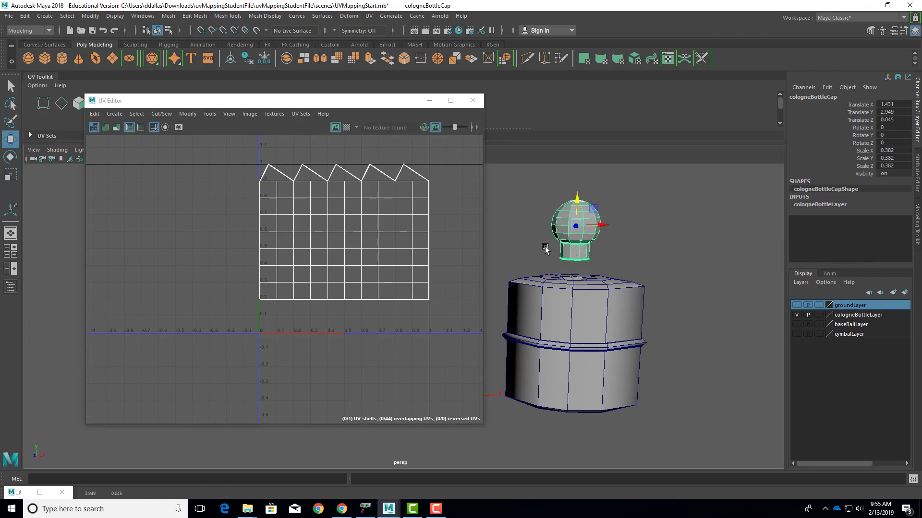
mouse_move(603, 247)
left_mouse_down("alt")
mouse_move(577, 249)
mouse_move(592, 249)
left_mouse_up("alt")
middle_click_drag(602, 252, 644, 282, "alt")
right_click_drag(644, 282, 740, 284, "alt")
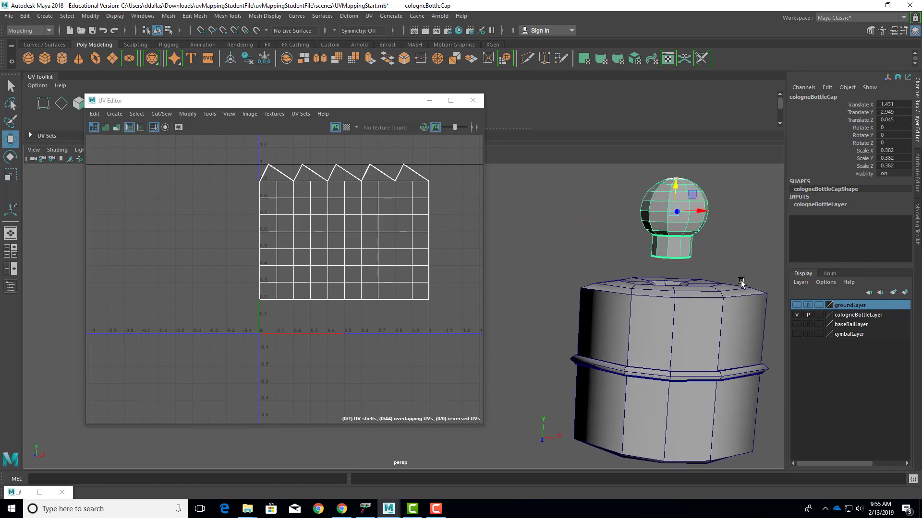
middle_click_drag(741, 283, 711, 287, "alt")
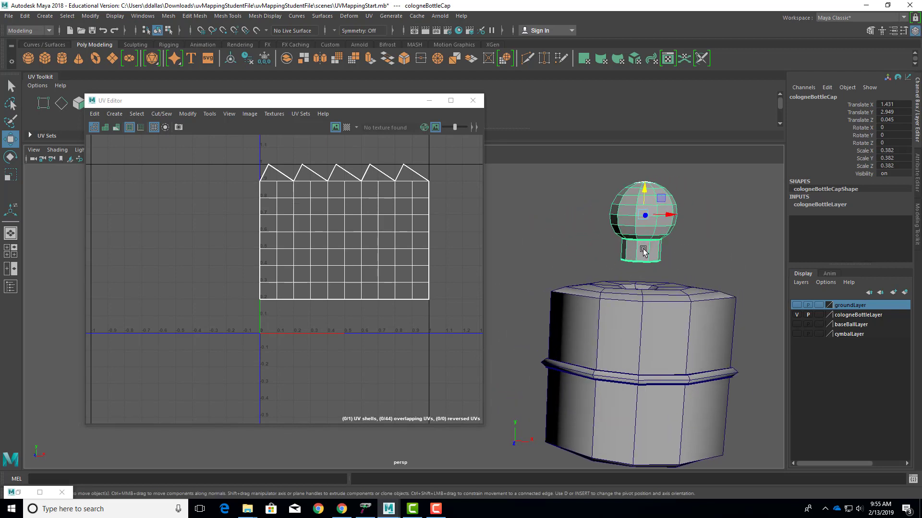
- Switch the cap to UV selection and examine how its neck, sphere, top and seam correspond to the UV layout
right_click(628, 210)
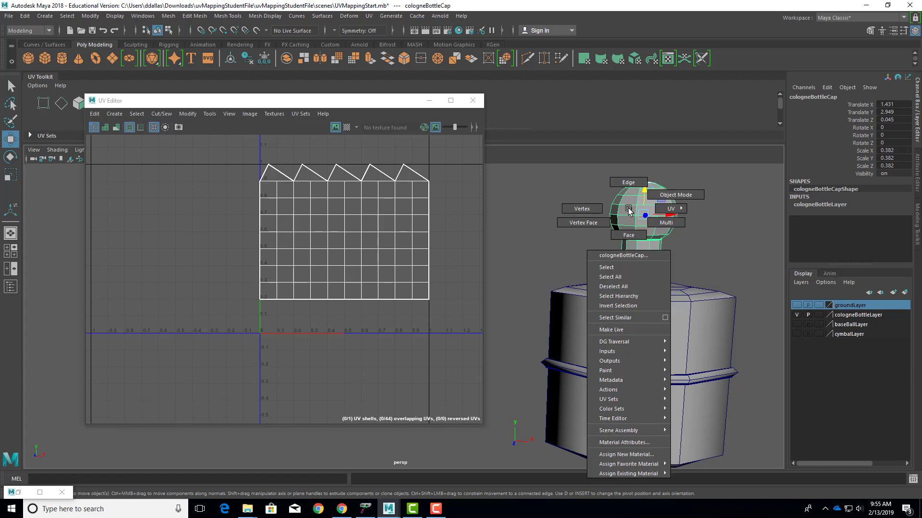
left_click(670, 209)
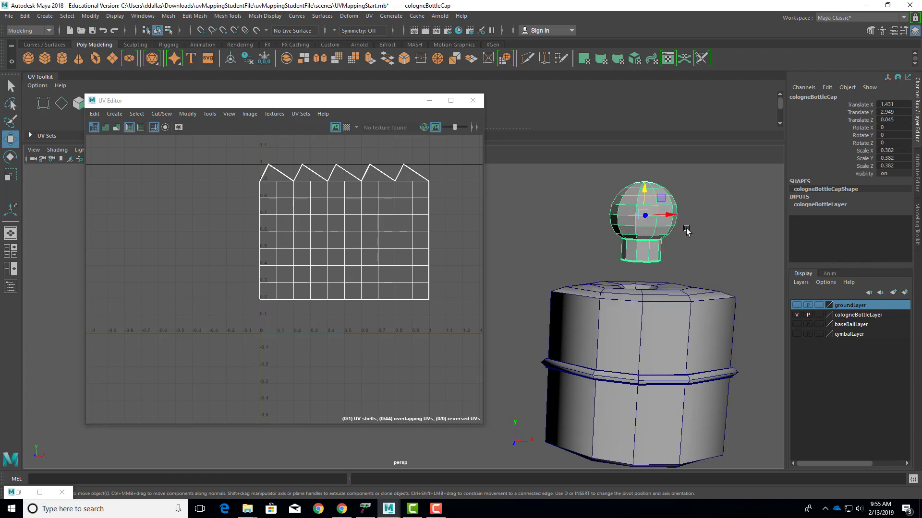
left_click_drag(704, 229, 593, 274)
right_click_drag(636, 236, 707, 234)
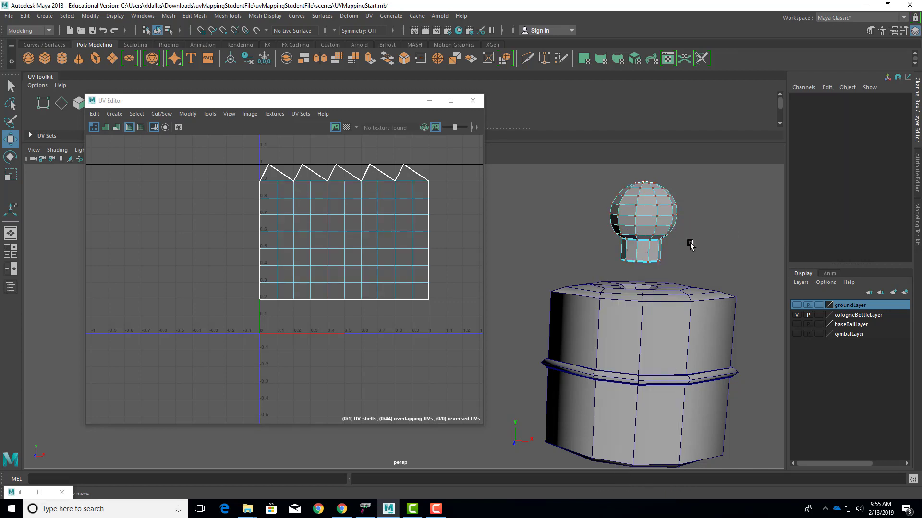
left_click_drag(568, 255, 744, 288)
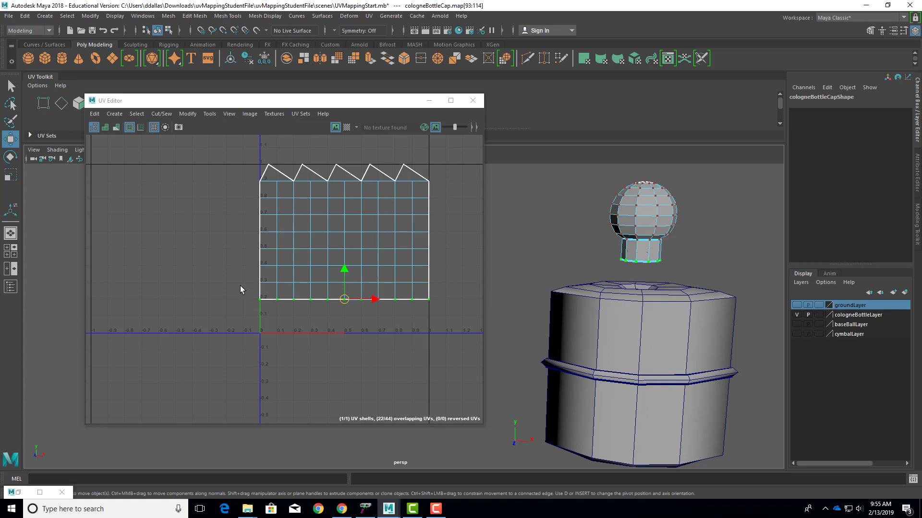
left_click_drag(240, 289, 446, 320)
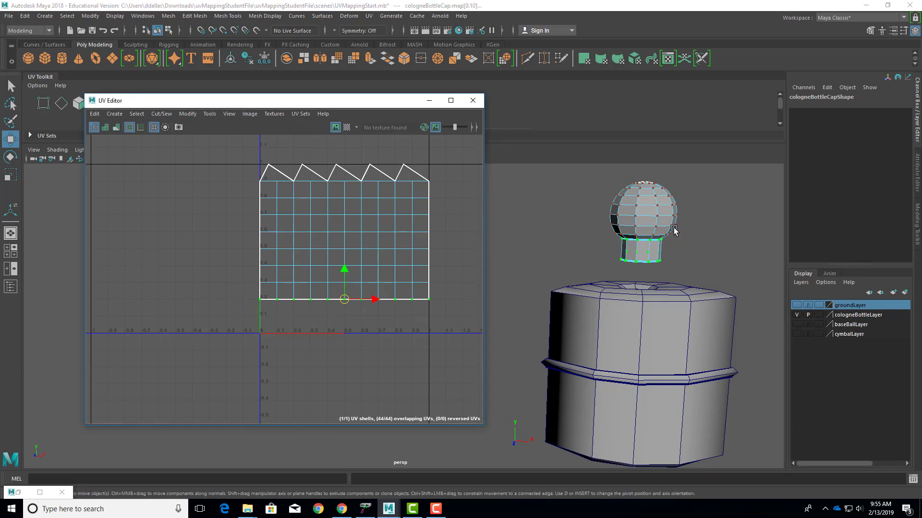
left_click_drag(587, 231, 701, 253)
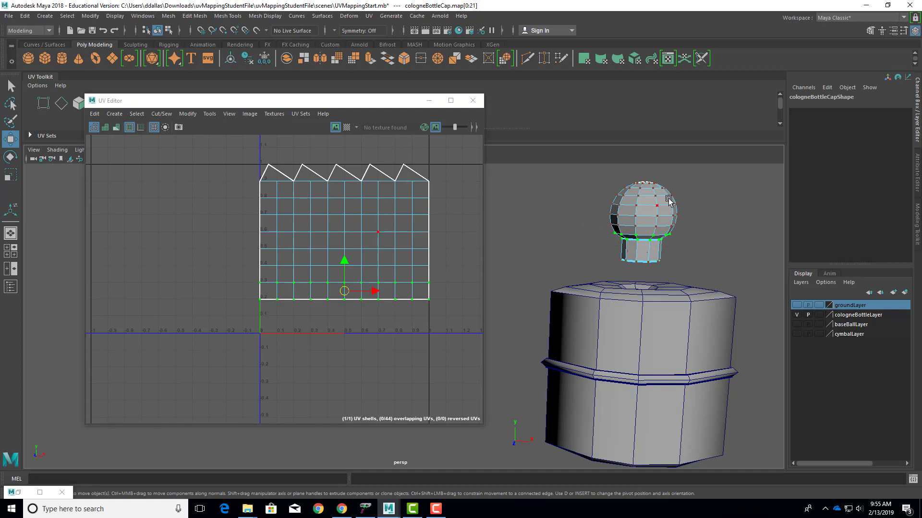
left_click_drag(597, 175, 695, 194)
left_click(692, 233)
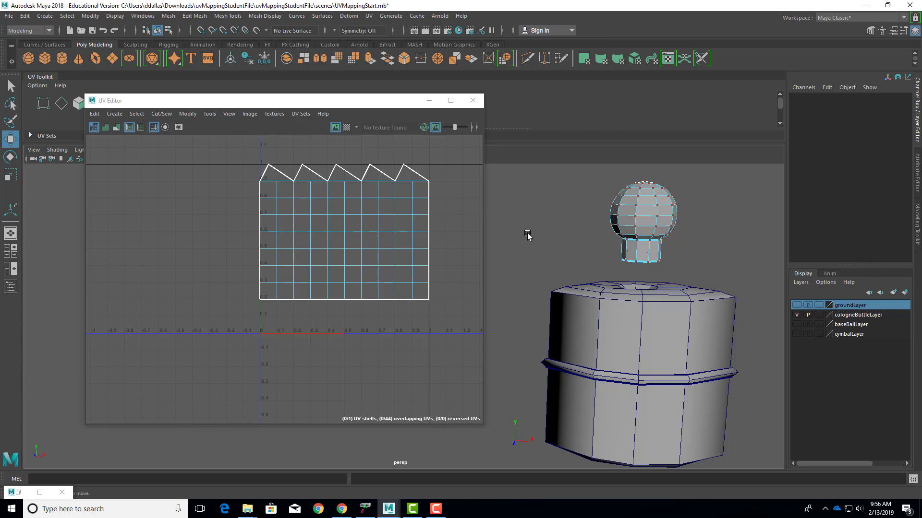
left_click_drag(711, 229, 658, 297, "alt")
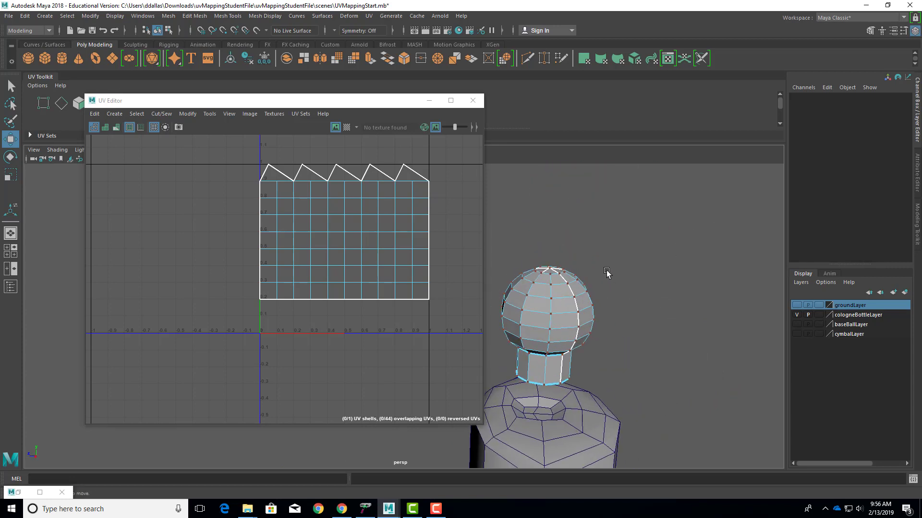
left_click_drag(606, 272, 613, 218, "alt")
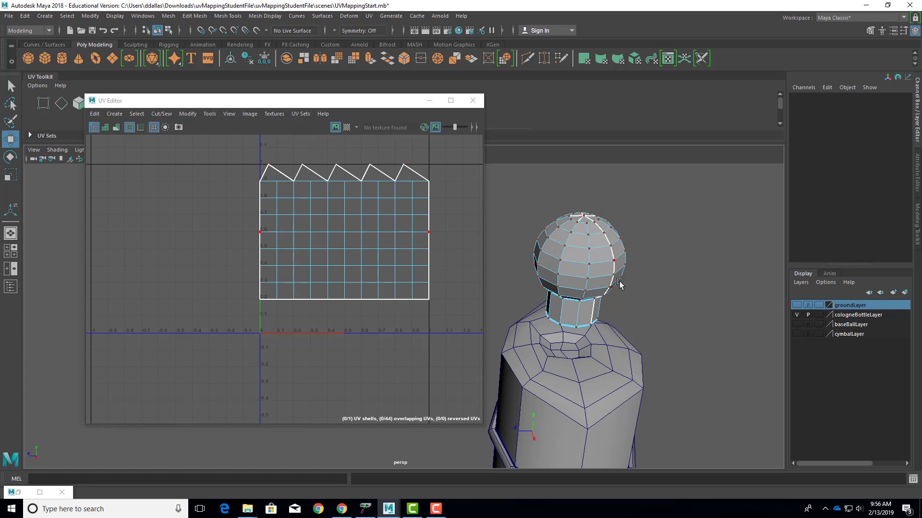
mouse_move(649, 292)
left_mouse_down("alt")
mouse_move(734, 261)
mouse_move(679, 293)
mouse_move(678, 250)
mouse_move(673, 281)
mouse_move(659, 280)
left_mouse_up("alt")
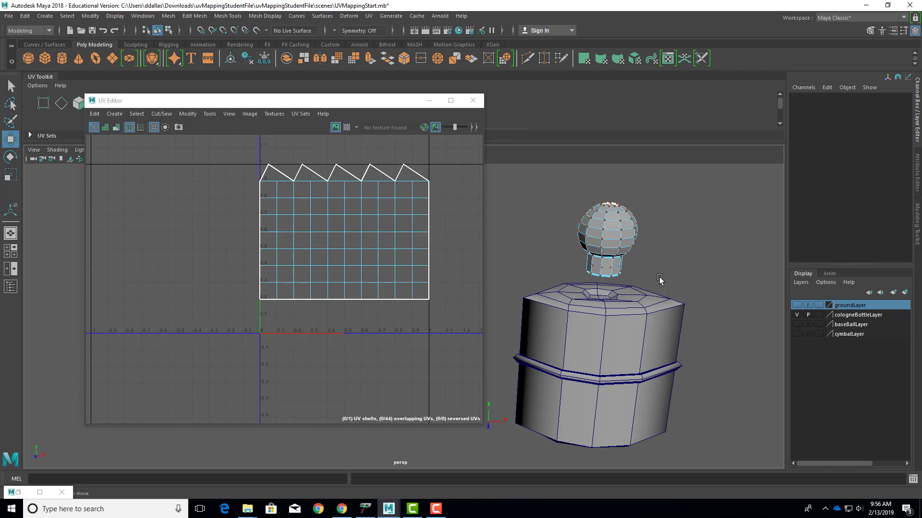
- Return the cap to object mode and assign it a new Arnold aiStandardSurface material
right_click_drag(612, 215, 627, 209)
right_click(616, 217)
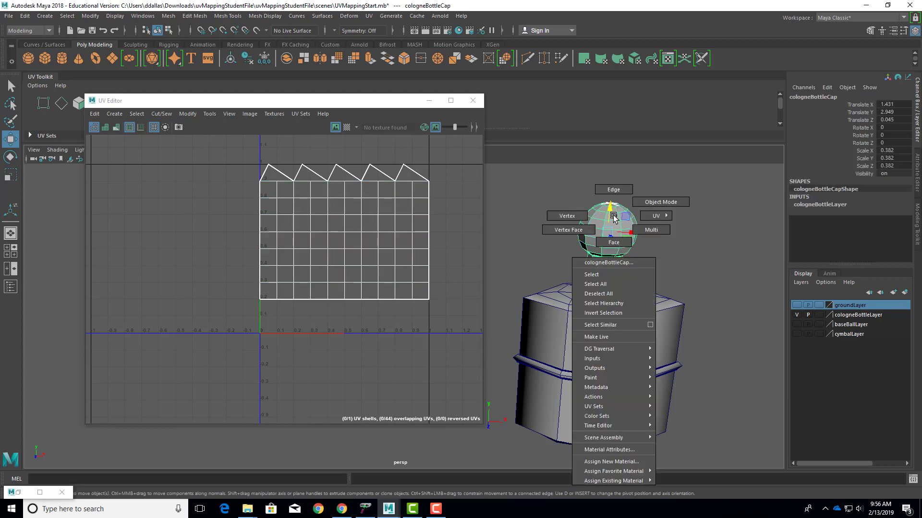
left_click(598, 461)
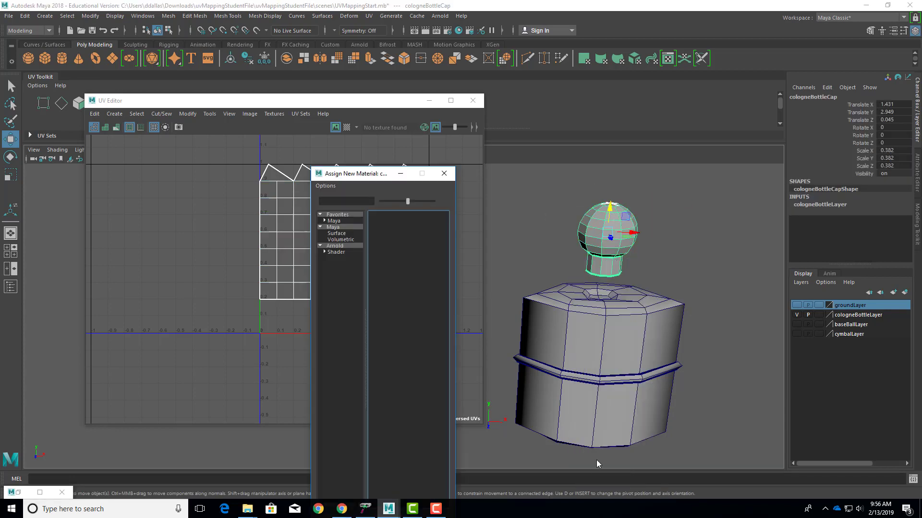
left_click(336, 247)
left_click(408, 332)
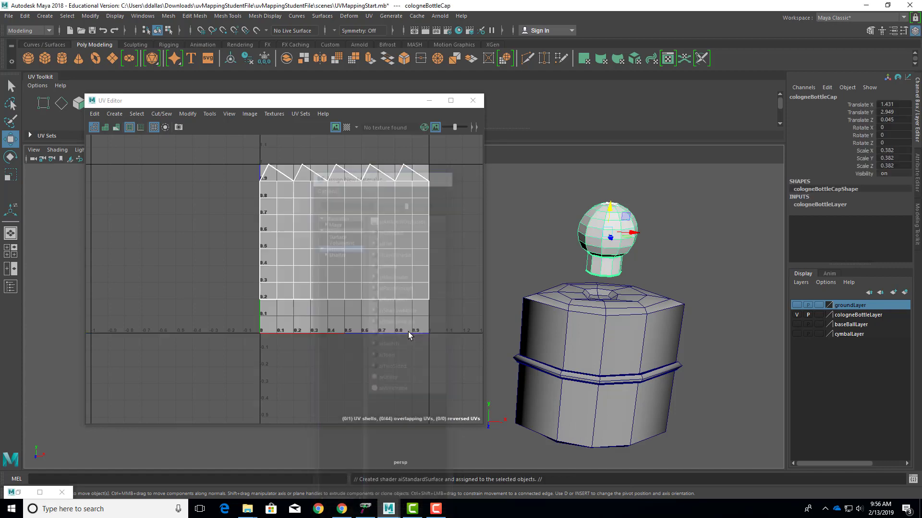
- Rename the cap's new material capMat
left_click_drag(775, 118, 719, 119)
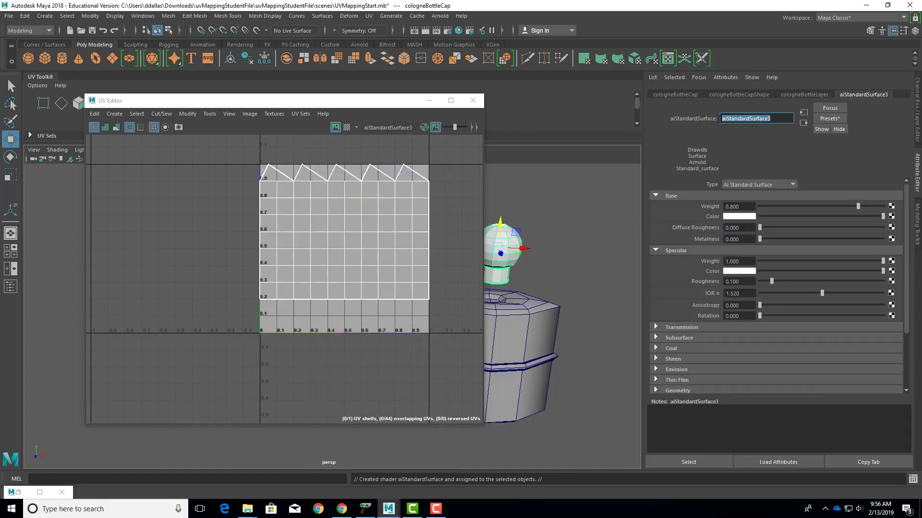
type("capMat")
key("Return")
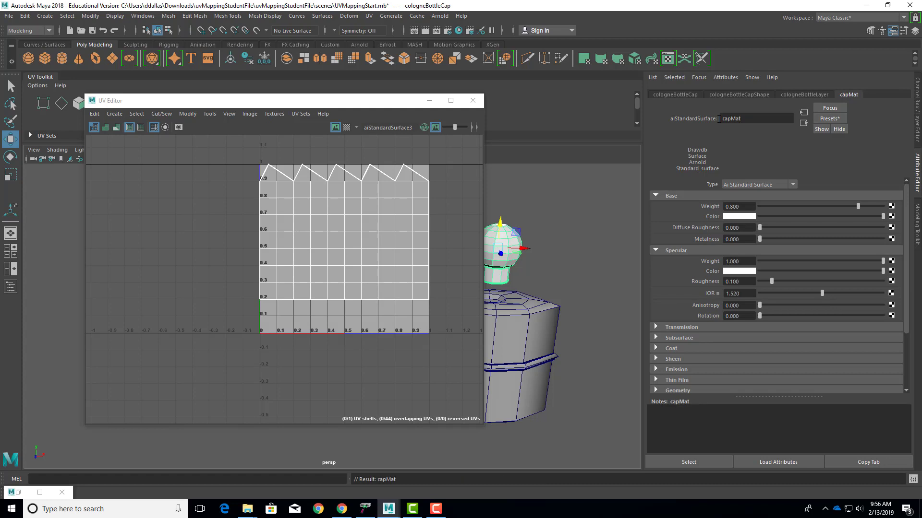
- Reselect the cap and turn on the checker map in the UV Editor to check texture distortion on its surface
left_click(573, 257)
left_click(503, 244)
left_click_drag(373, 103, 322, 98)
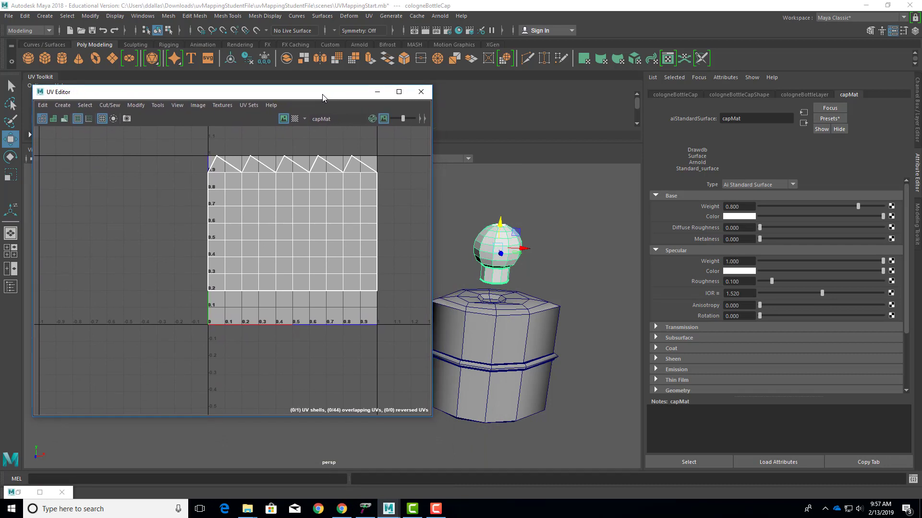
left_click(295, 118)
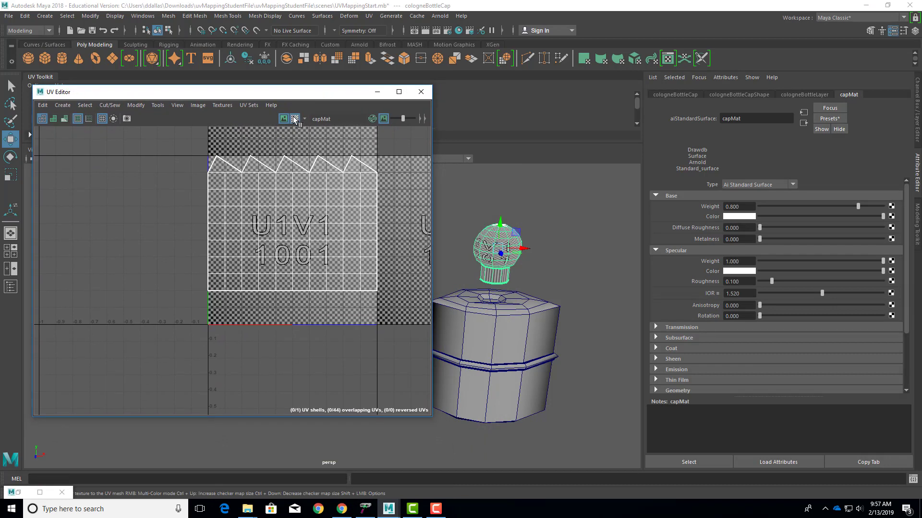
left_click(283, 118)
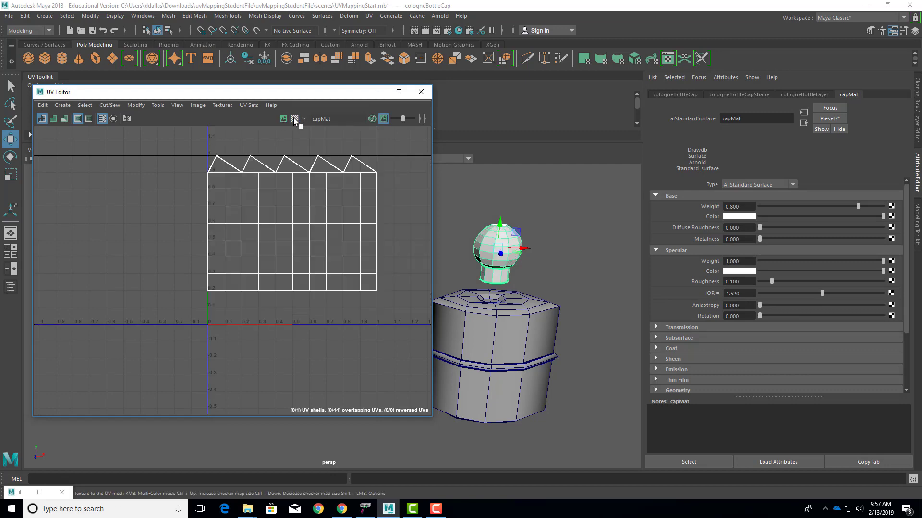
left_click(283, 119)
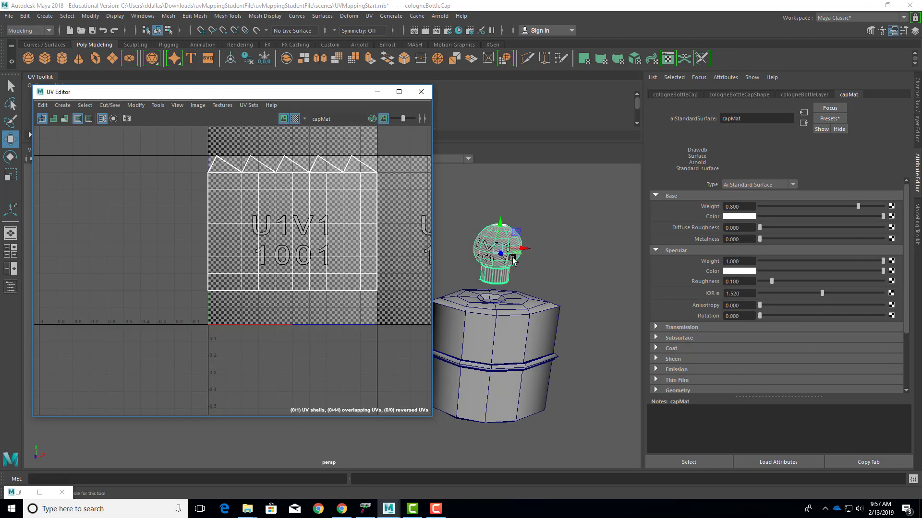
left_click_drag(507, 274, 603, 269, "alt")
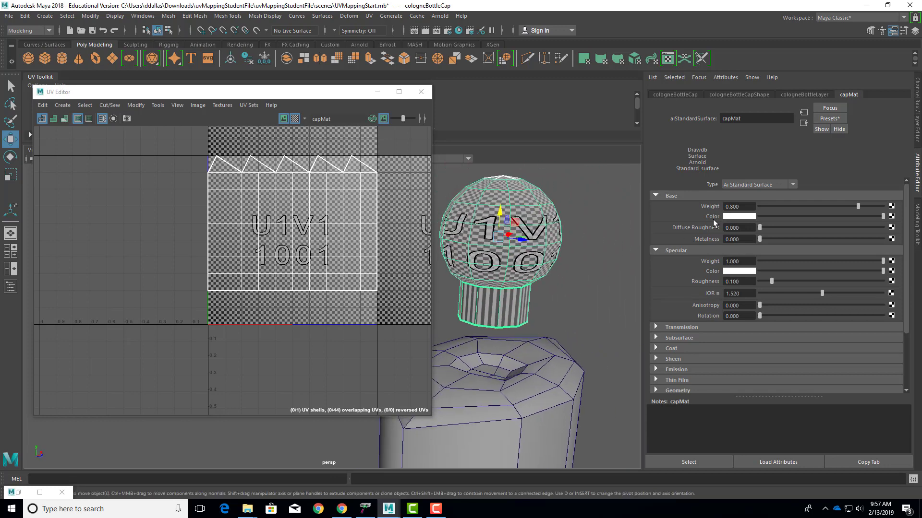
- Toggle the checker map off and on to compare the cap with and without the pattern
left_click(294, 119)
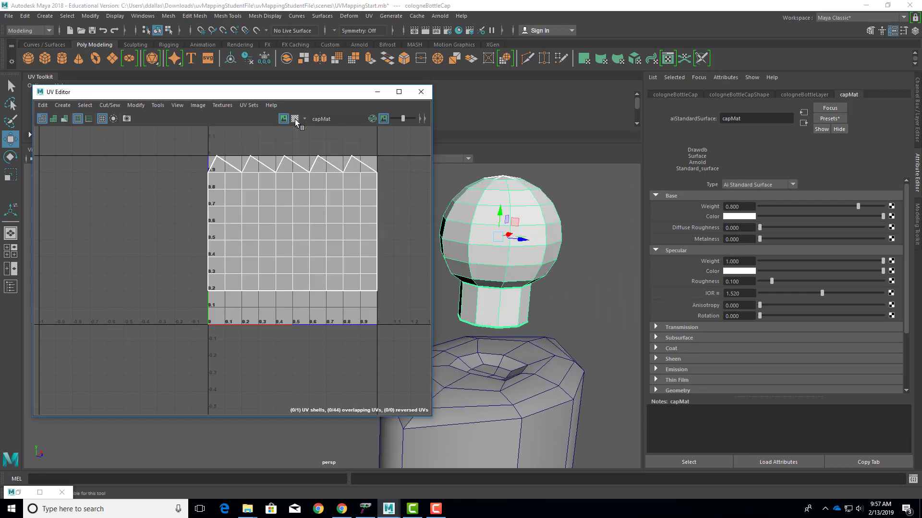
left_click(295, 119)
left_click(295, 118)
left_click(295, 119)
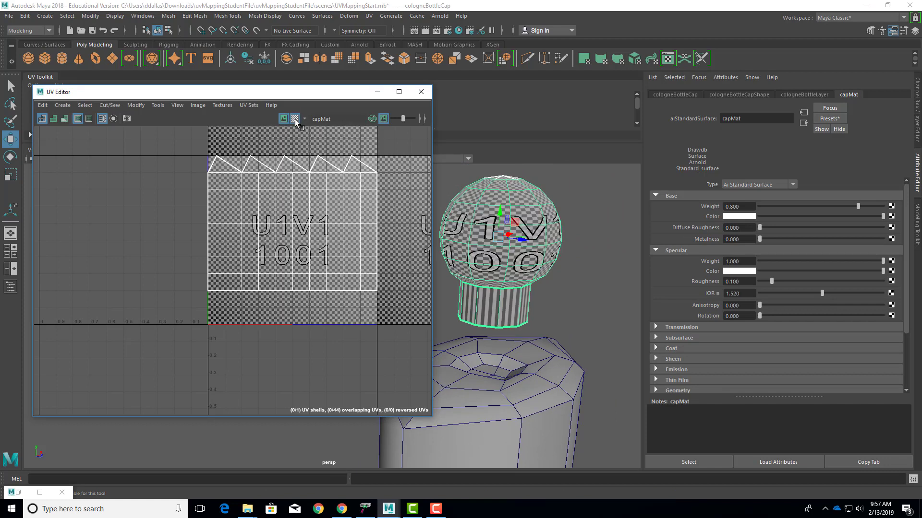
left_click(294, 118)
left_click(294, 118)
- Select the cap's whole UV shell, move it down and scale it slightly smaller inside the 0-1 UV tile
right_click_drag(298, 211, 259, 197)
left_click(263, 201)
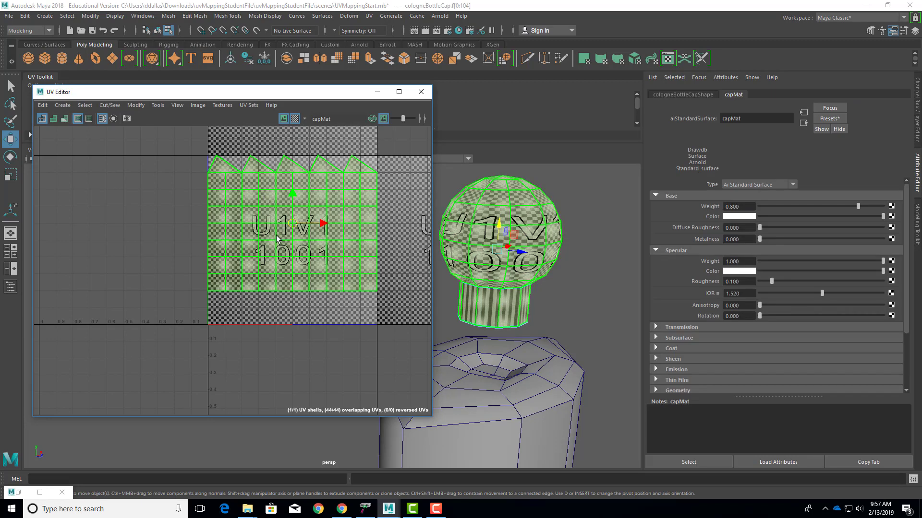
left_click_drag(292, 195, 292, 246)
key("r")
scroll(319, 235, "down", 3)
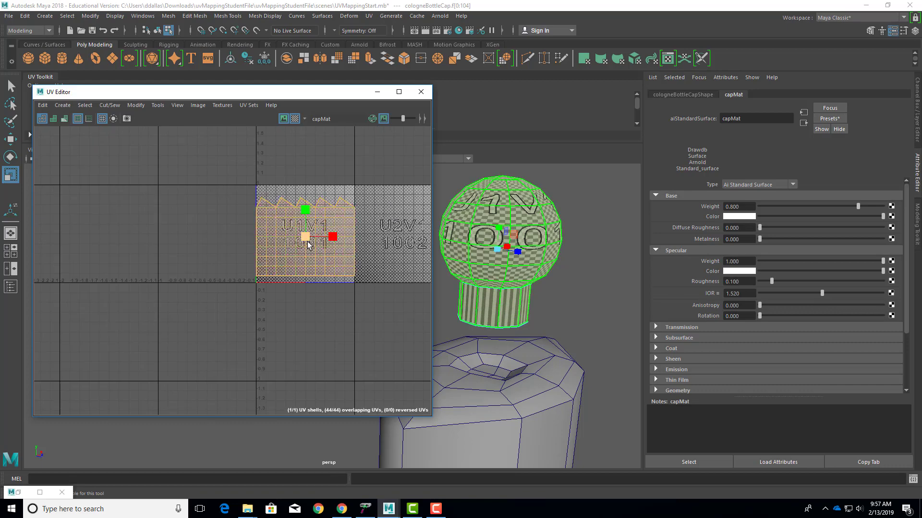
mouse_move(311, 242)
left_mouse_down()
mouse_move(340, 241)
mouse_move(309, 243)
left_mouse_up()
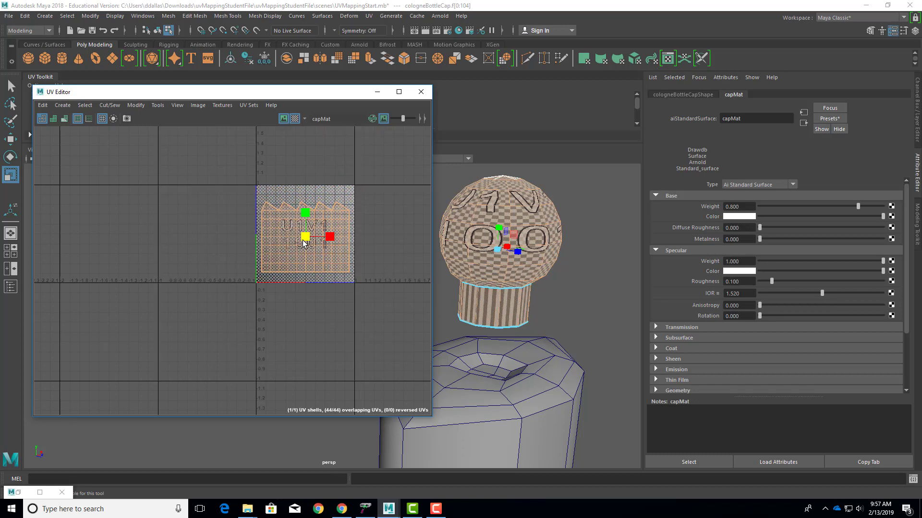
- Switch the cap to UV selection and examine which UVs correspond to the sphere and which to the stretched neck
left_click_drag(528, 222, 498, 267, "alt")
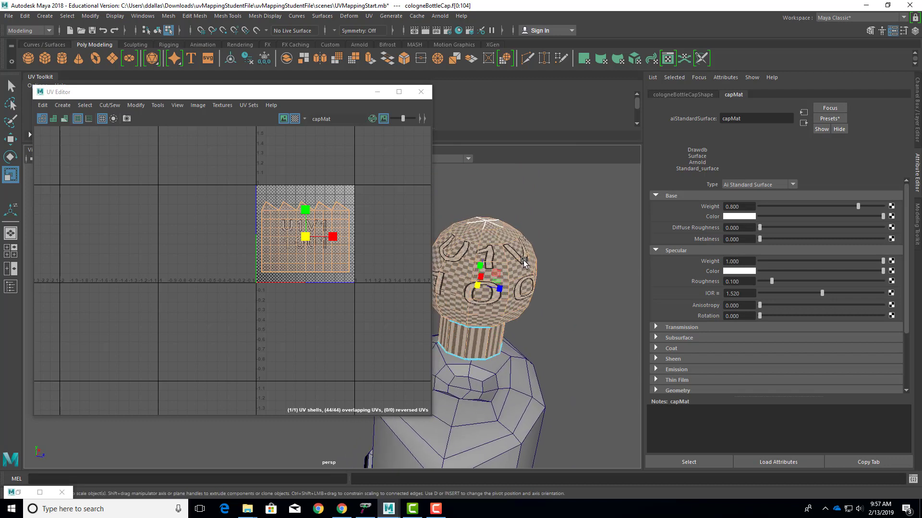
left_click_drag(313, 91, 282, 78)
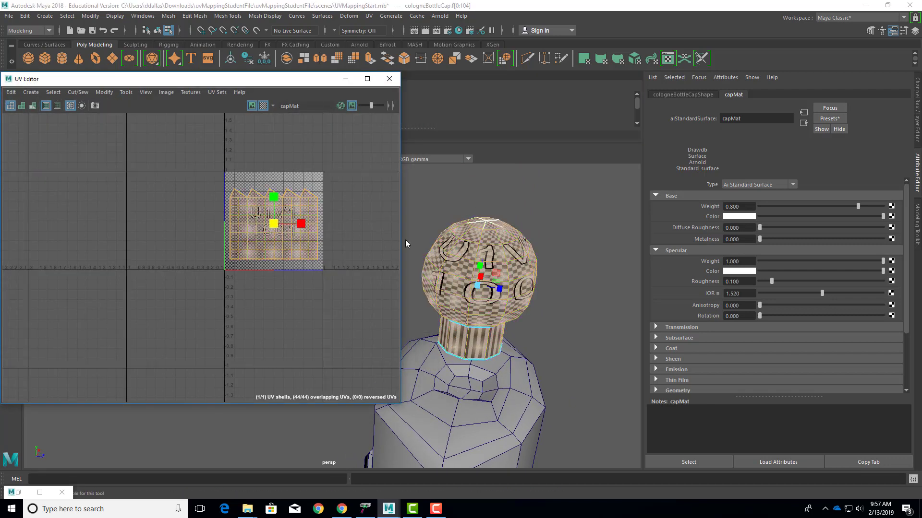
right_click_drag(260, 222, 304, 221)
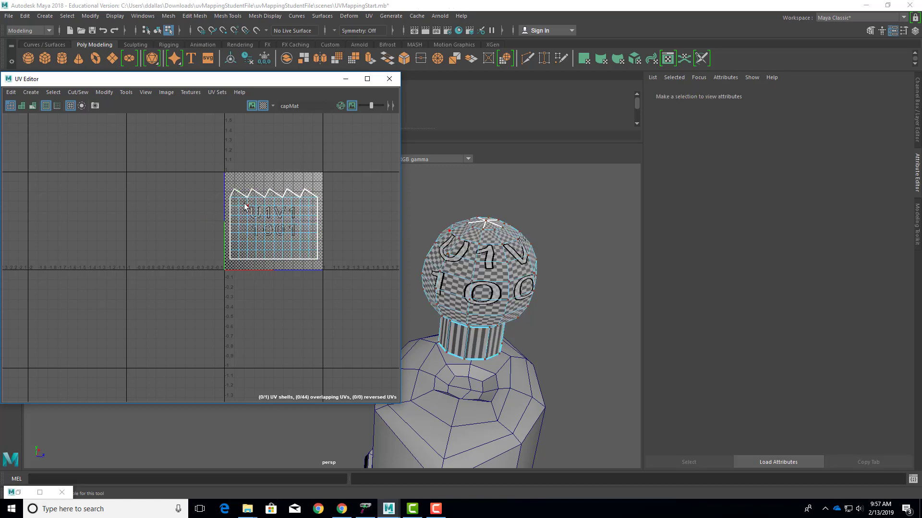
left_click_drag(244, 203, 303, 243)
mouse_move(497, 250)
left_mouse_down("alt")
mouse_move(498, 274)
mouse_move(498, 260)
left_mouse_up("alt")
left_click_drag(214, 250, 344, 281)
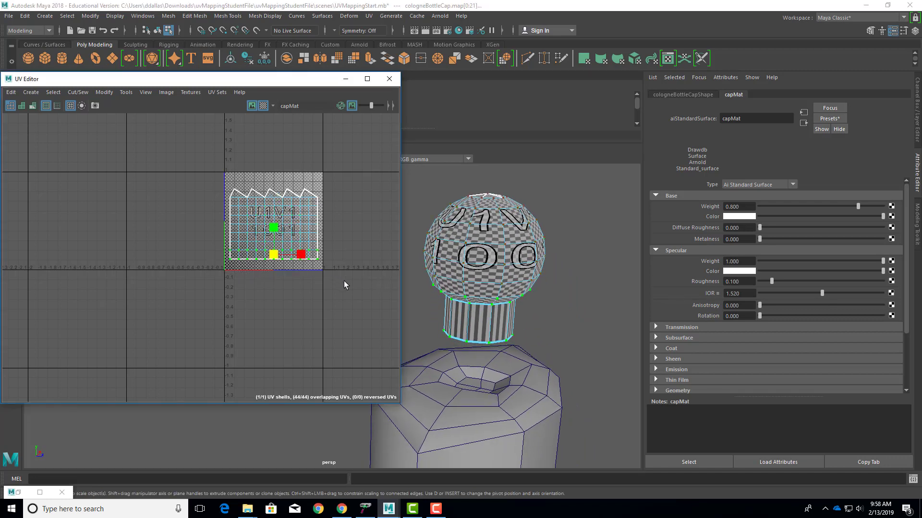
left_click_drag(321, 279, 341, 283)
left_click_drag(504, 331, 490, 303, "alt")
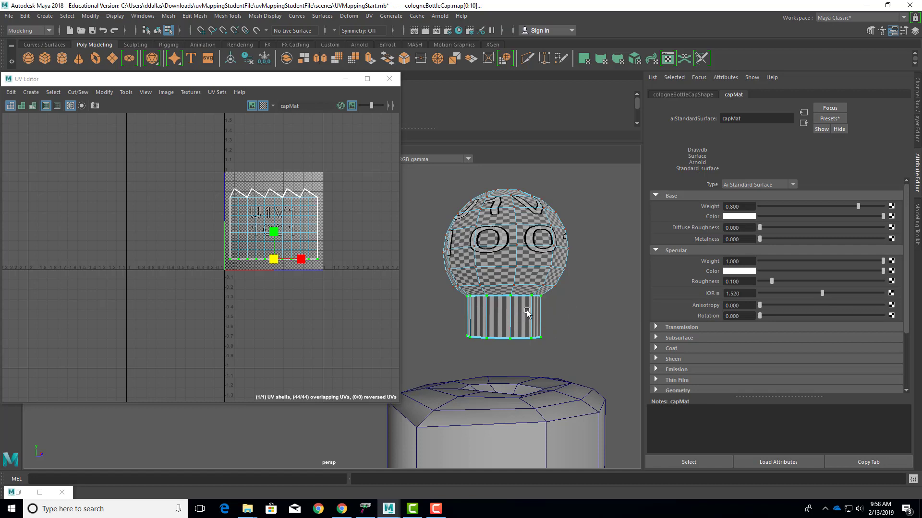
- Switch to face selection and select the full ring of faces around the outside of the cap's neck
scroll(463, 323, "up", 3)
middle_click_drag(607, 340, 496, 312, "alt")
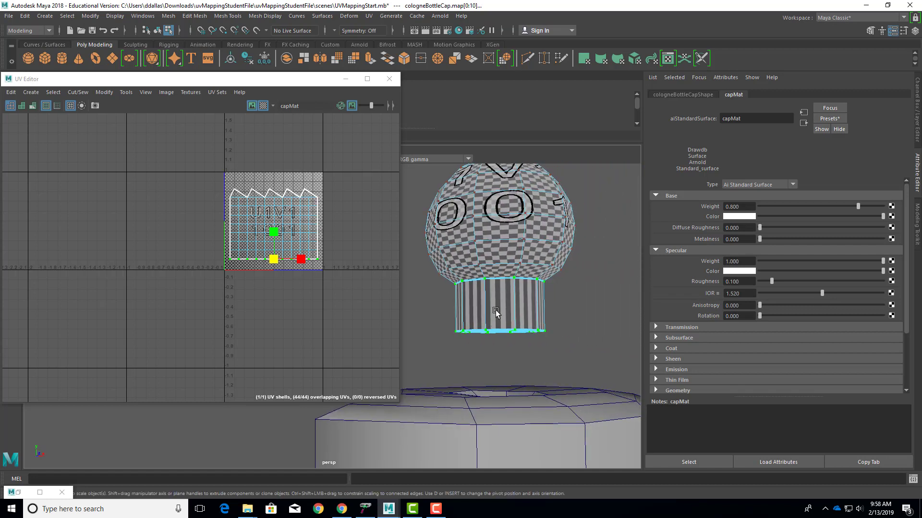
right_click(491, 294)
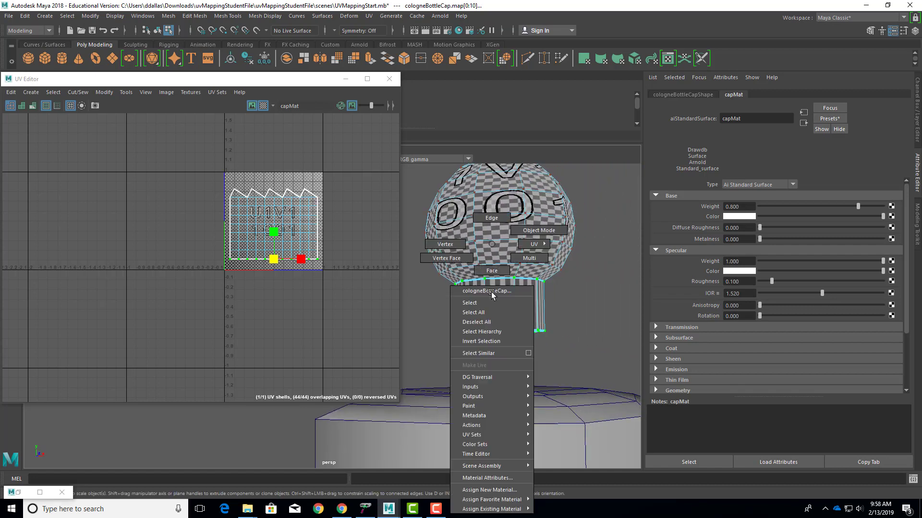
left_click(492, 271)
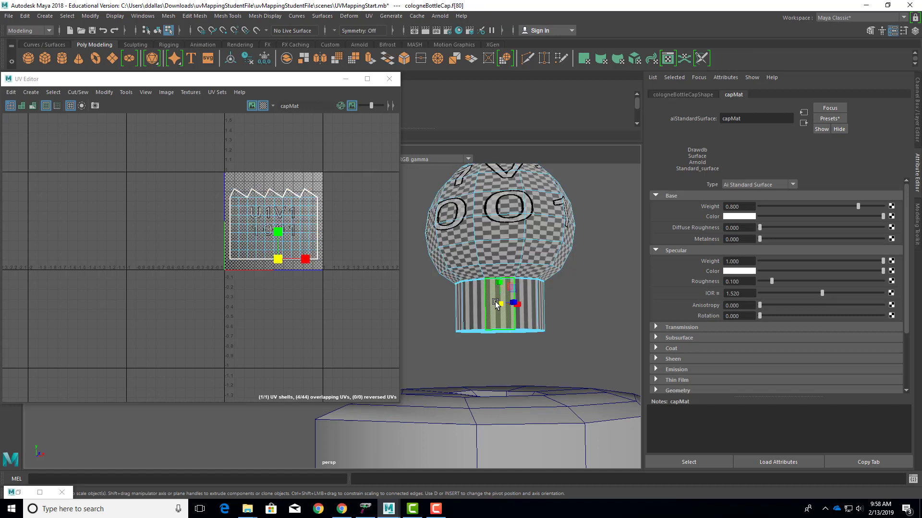
left_click(528, 297)
double_click(528, 297)
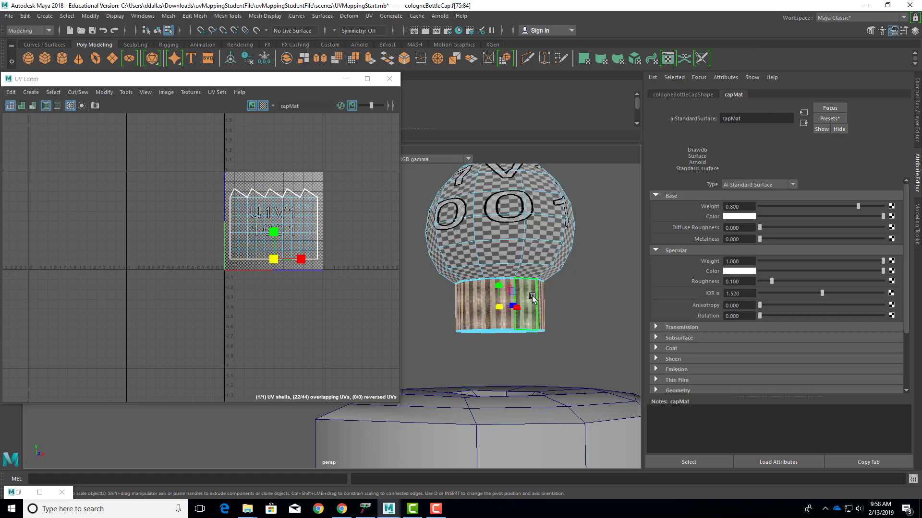
mouse_move(532, 324)
left_mouse_down("alt")
mouse_move(539, 317)
mouse_move(547, 330)
mouse_move(538, 312)
mouse_move(536, 322)
left_mouse_up("alt")
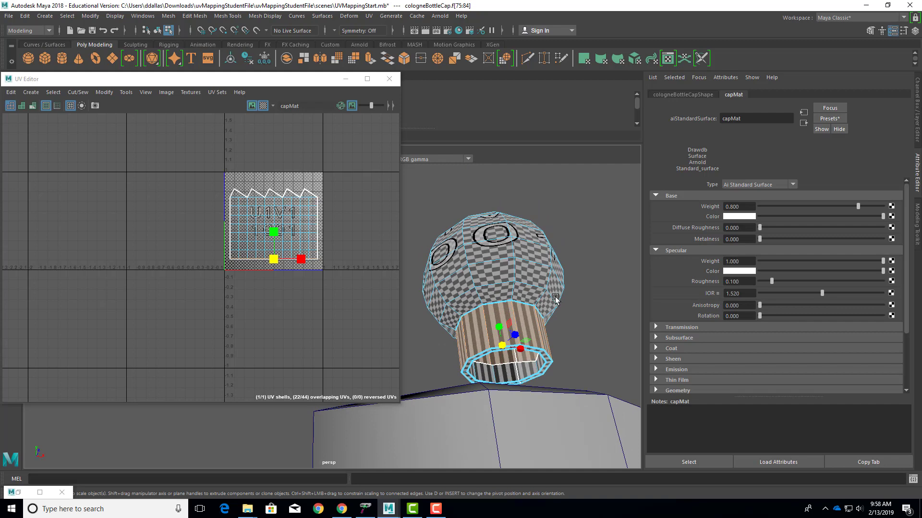
mouse_move(551, 318)
left_mouse_down("alt")
mouse_move(557, 350)
mouse_move(546, 321)
left_mouse_up("alt")
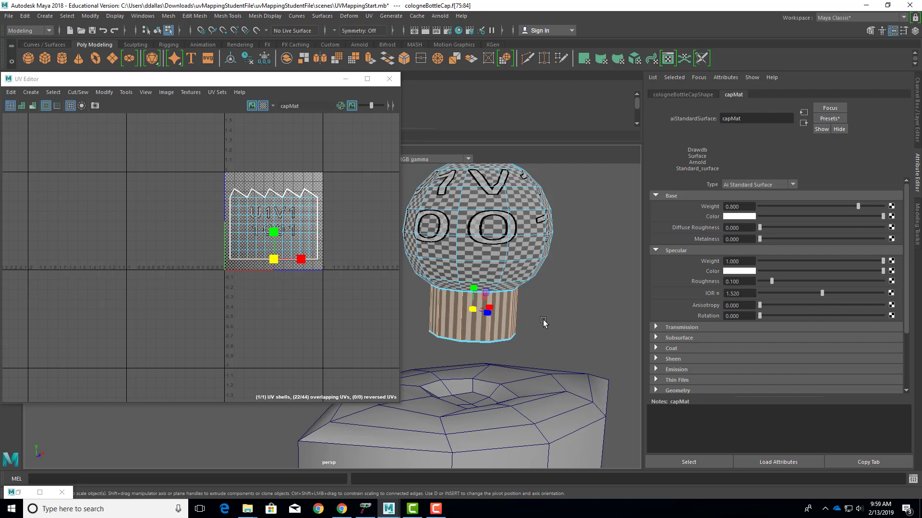
- Narrow the UV Editor window and apply a cylindrical UV projection with reset settings to the selected neck faces
left_click_drag(401, 134, 256, 143)
left_click_drag(167, 83, 232, 83)
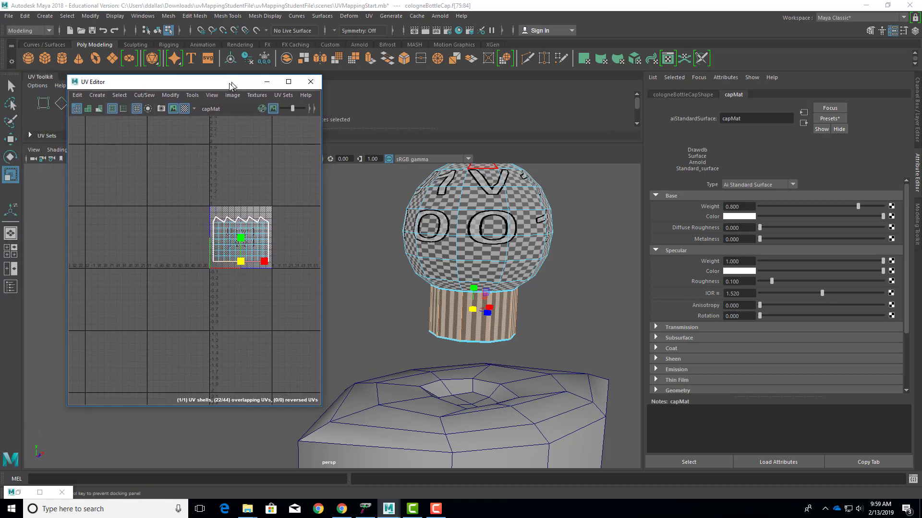
left_click(97, 95)
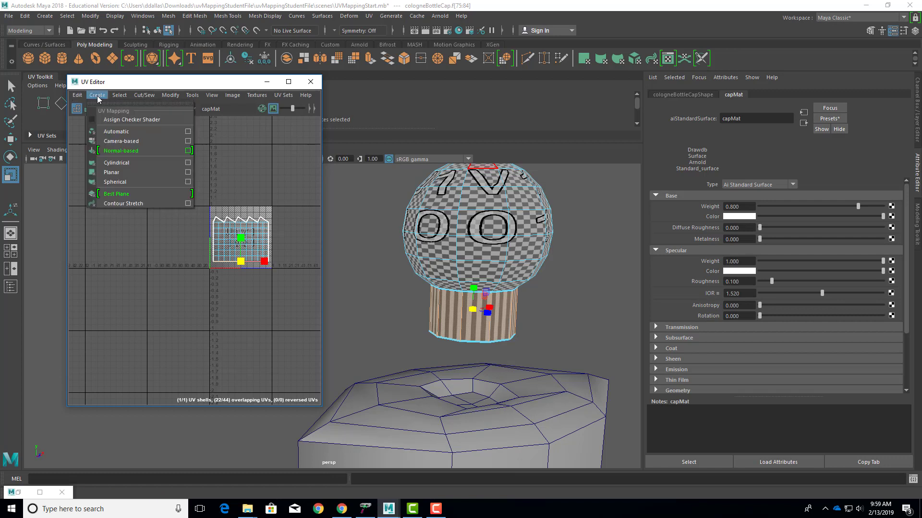
left_click(188, 162)
left_click(121, 101)
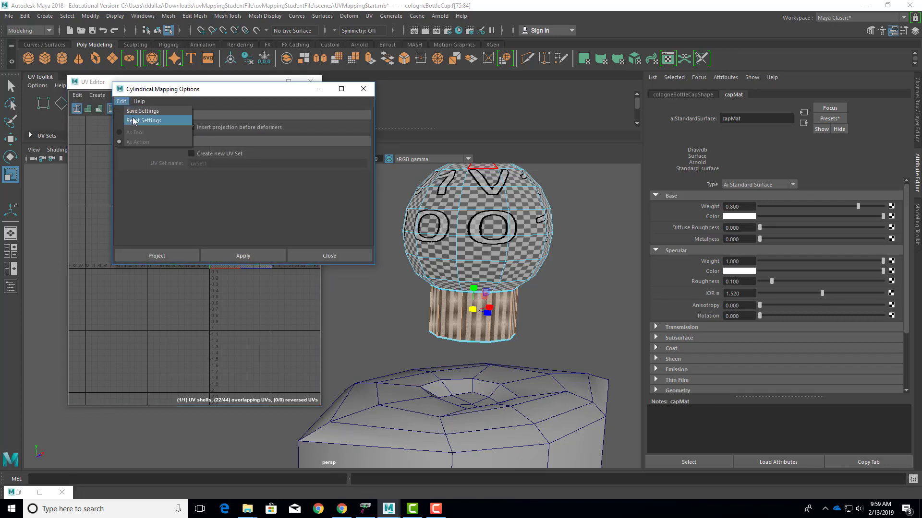
left_click(132, 119)
left_click(187, 256)
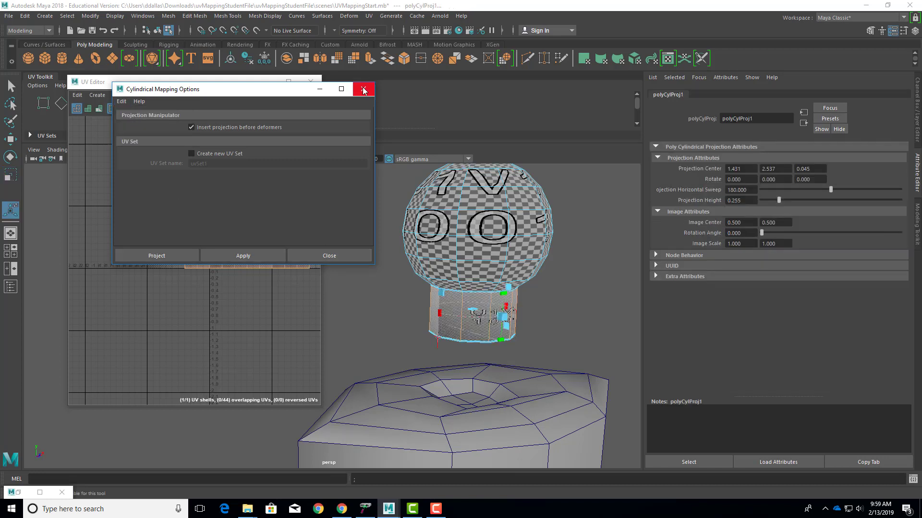
left_click(363, 90)
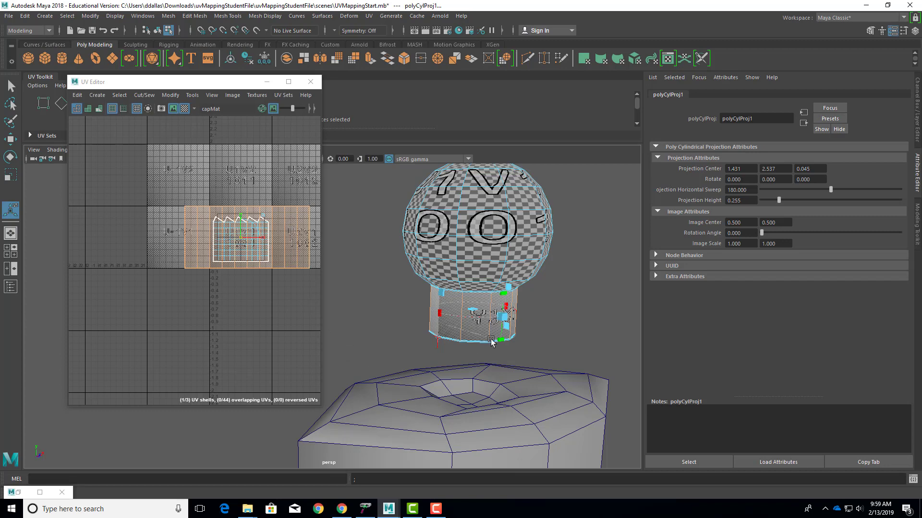
- Widen the neck's cylindrical projection to a horizontal sweep of about 277, with a projection height of about 0.268
left_click_drag(557, 318, 469, 366, "alt")
right_click_drag(424, 357, 330, 310, "alt")
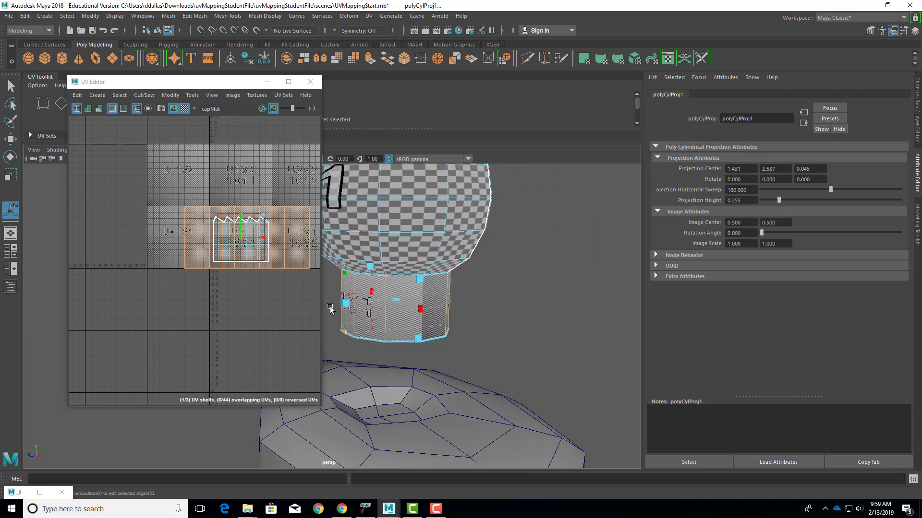
left_click_drag(330, 309, 466, 313, "alt")
mouse_move(413, 372)
left_mouse_down("alt")
mouse_move(424, 373)
mouse_move(413, 364)
left_mouse_up("alt")
left_click_drag(467, 319, 430, 315)
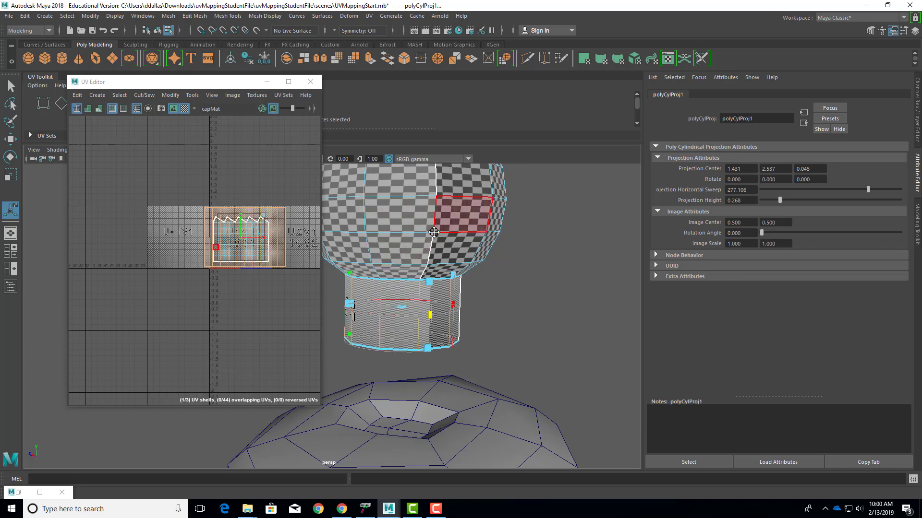
left_click_drag(460, 216, 526, 251, "alt")
mouse_move(430, 233)
left_mouse_down("alt")
mouse_move(439, 245)
mouse_move(435, 231)
left_mouse_up("alt")
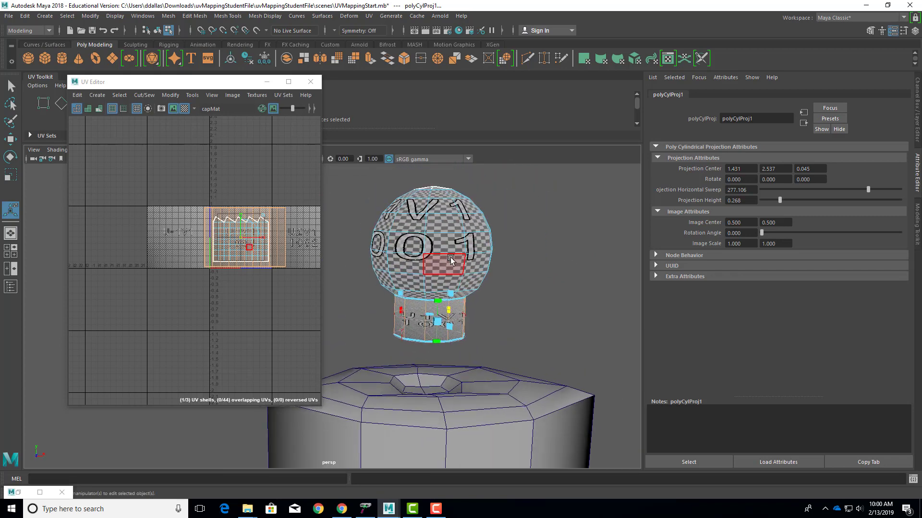
scroll(430, 320, "up", 5)
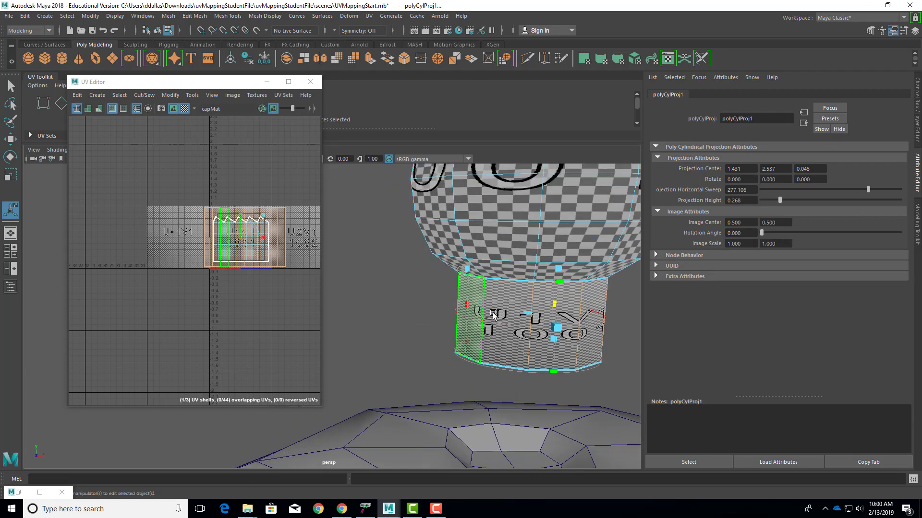
scroll(520, 316, "down", 5)
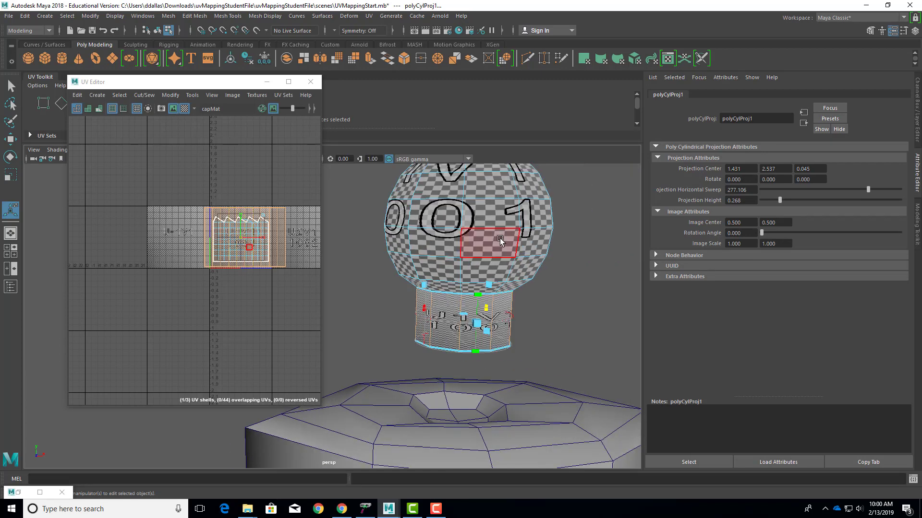
- Select the neck's UV shell and scale it down until its checker squares roughly match those on the sphere
left_click(282, 214)
right_click_drag(282, 215, 250, 202)
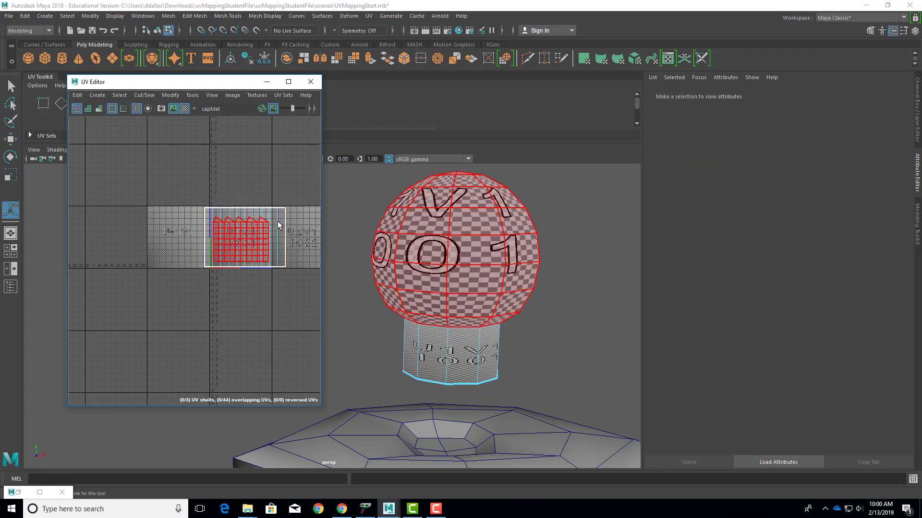
left_click(281, 216)
key("r")
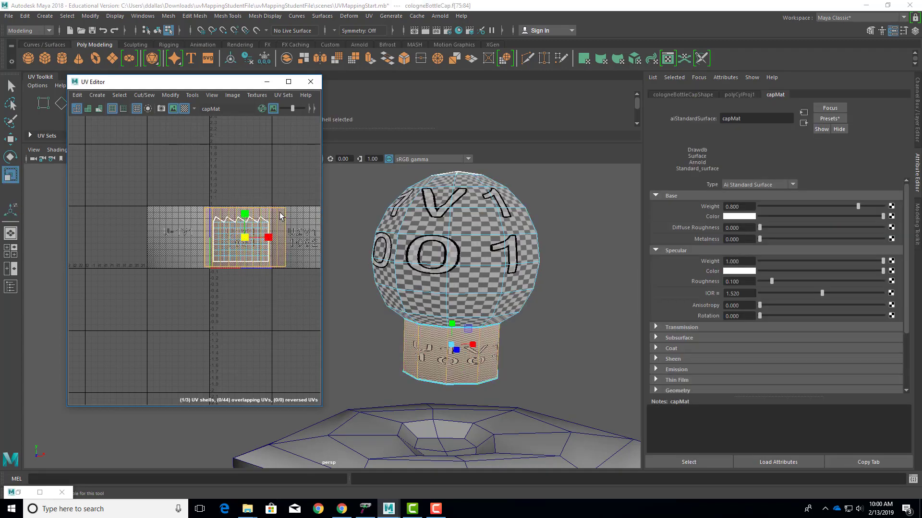
left_click_drag(246, 240, 292, 240)
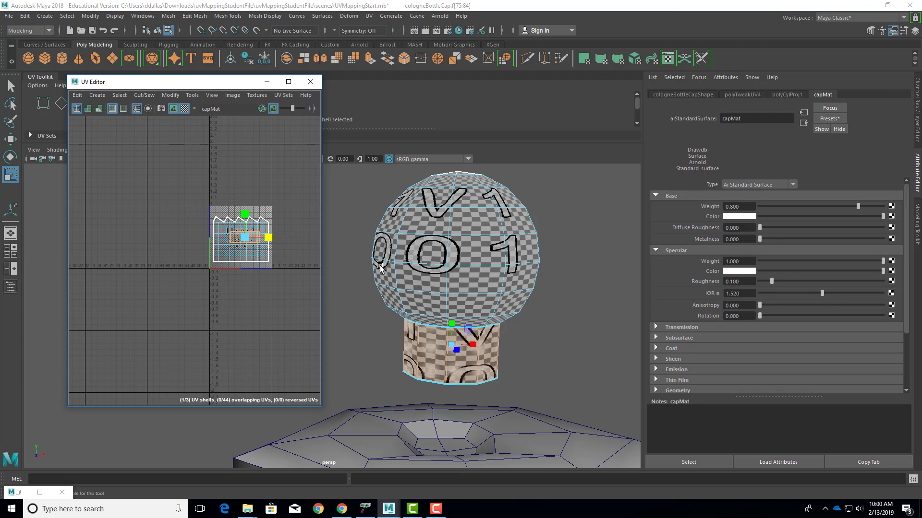
left_click_drag(469, 277, 462, 244, "alt")
left_click(461, 245)
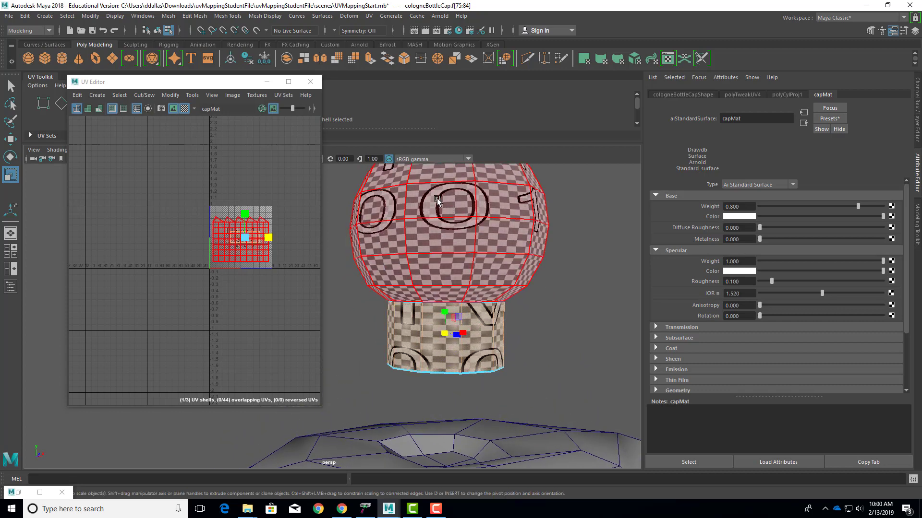
- Scale the neck's UV shell up slightly until its checker squares match the size and proportions of the sphere's squares
left_click(459, 369)
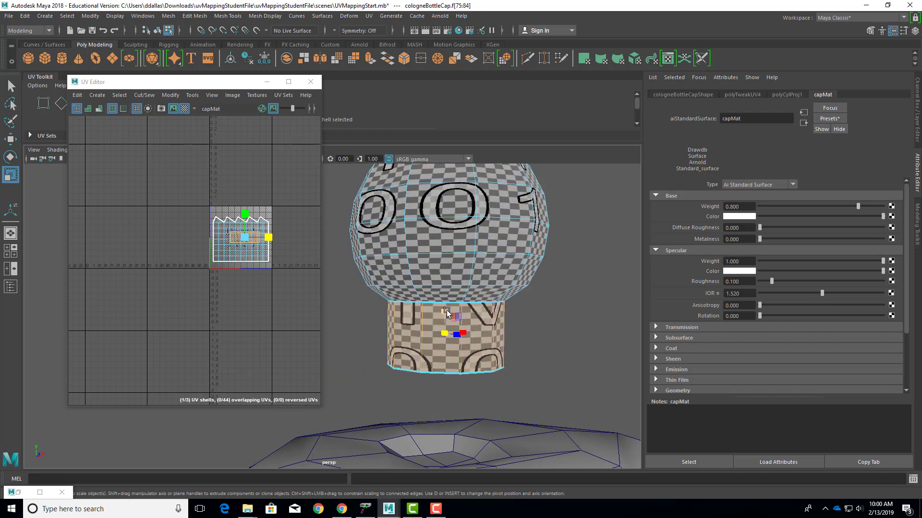
left_click(246, 214)
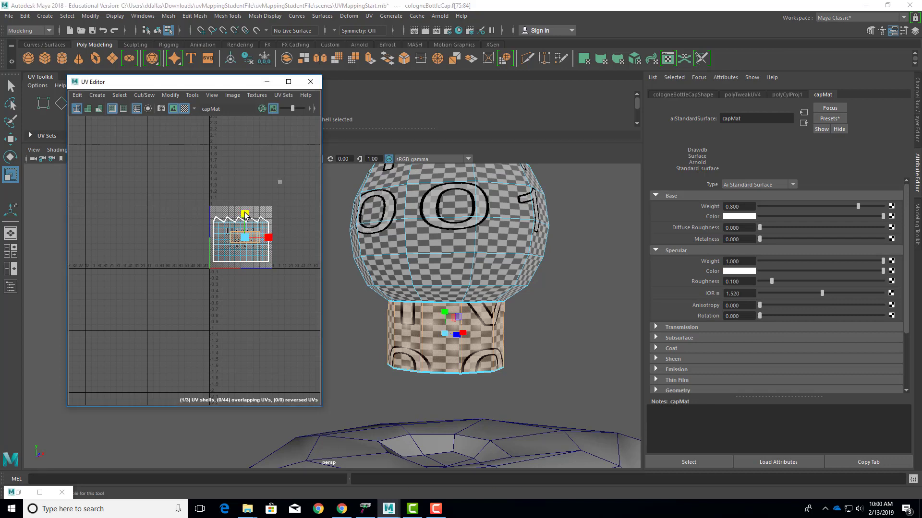
left_click_drag(244, 214, 252, 241)
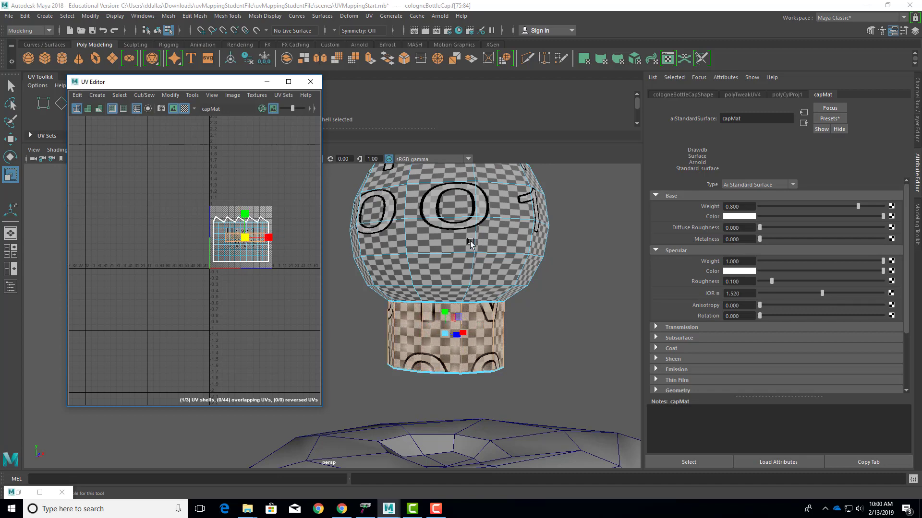
left_click_drag(473, 258, 500, 269, "alt")
right_click_drag(499, 269, 443, 292, "alt")
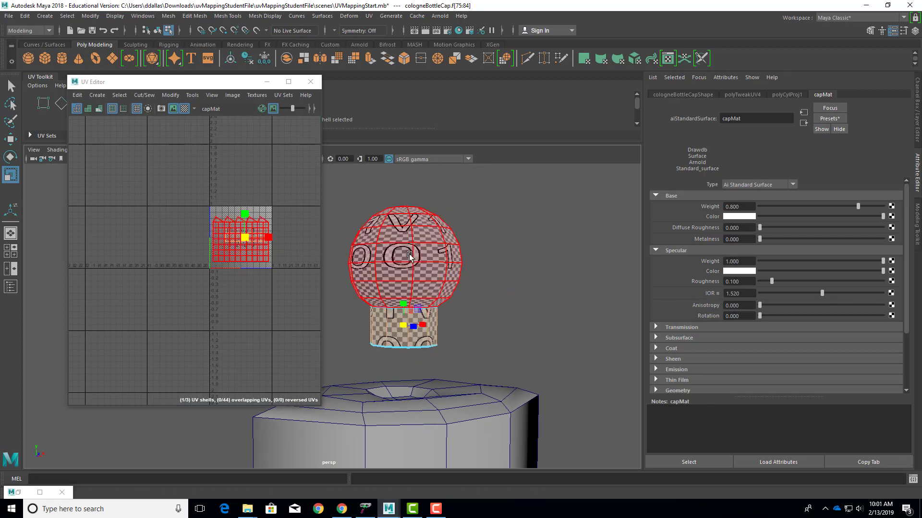
- Select the sphere's UV shell and move it up so it sits above the neck's UV shell
right_click(243, 261)
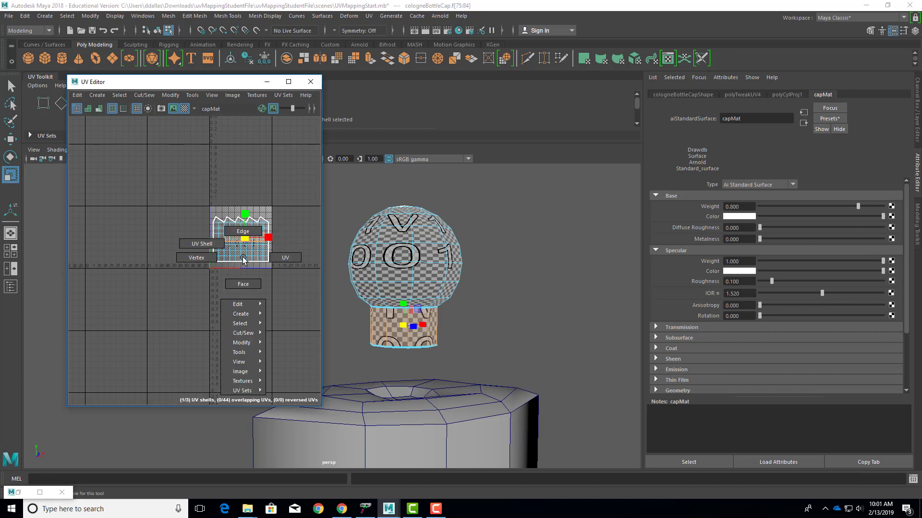
left_click(203, 244)
left_click(229, 227)
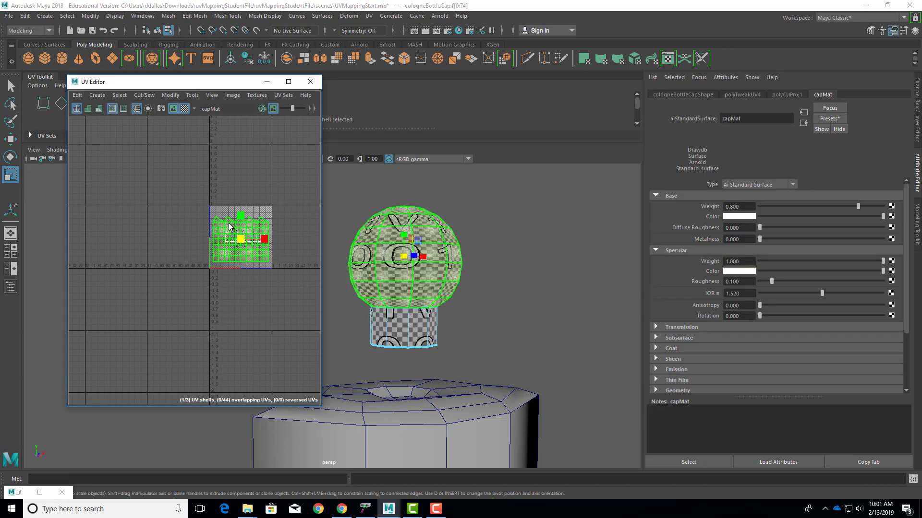
key("w")
left_click_drag(242, 215, 259, 186)
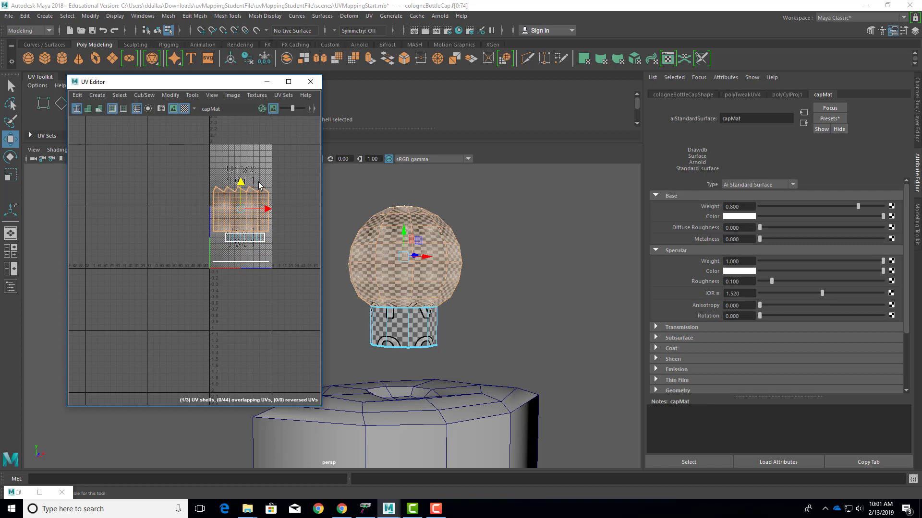
- Add the neck's UV shell to the selection and move both shells down into the U1V1 tile
left_click(248, 241)
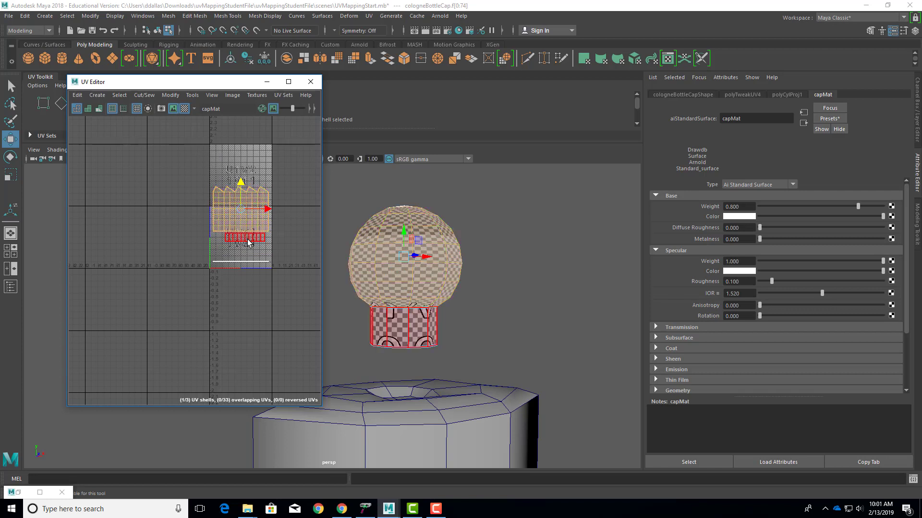
left_click(247, 240, "shift")
left_click_drag(243, 189, 249, 210)
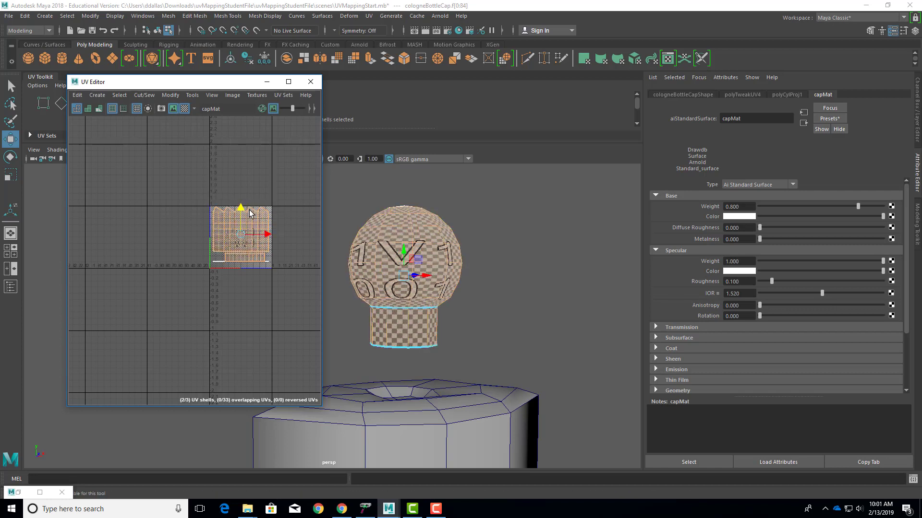
- Move the thin bottom UV shell down to clear the neck's shell, and shift the neck's shell slightly left
left_click(218, 265)
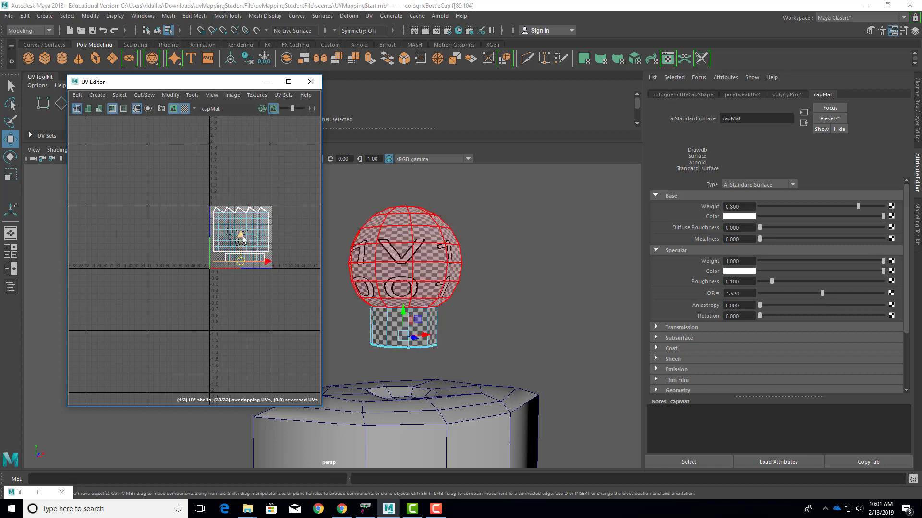
left_click(243, 238)
left_click(243, 258)
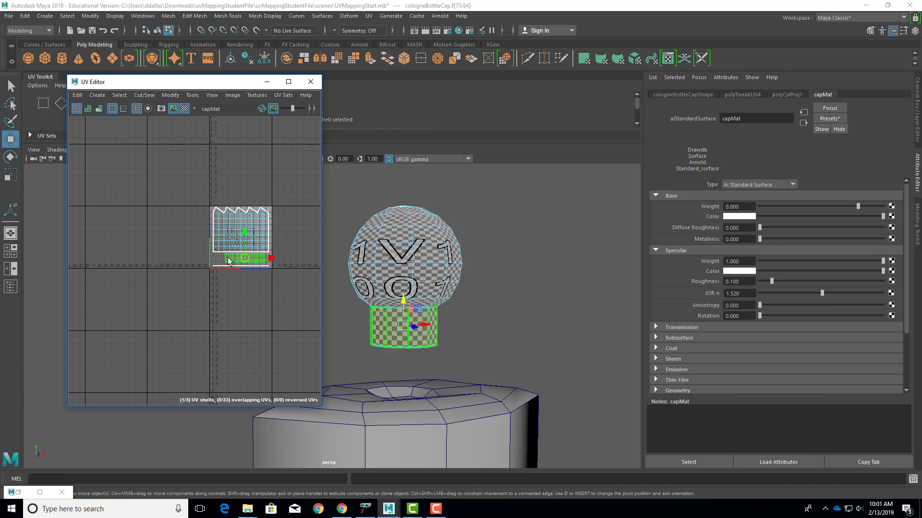
left_click_drag(272, 259, 269, 263)
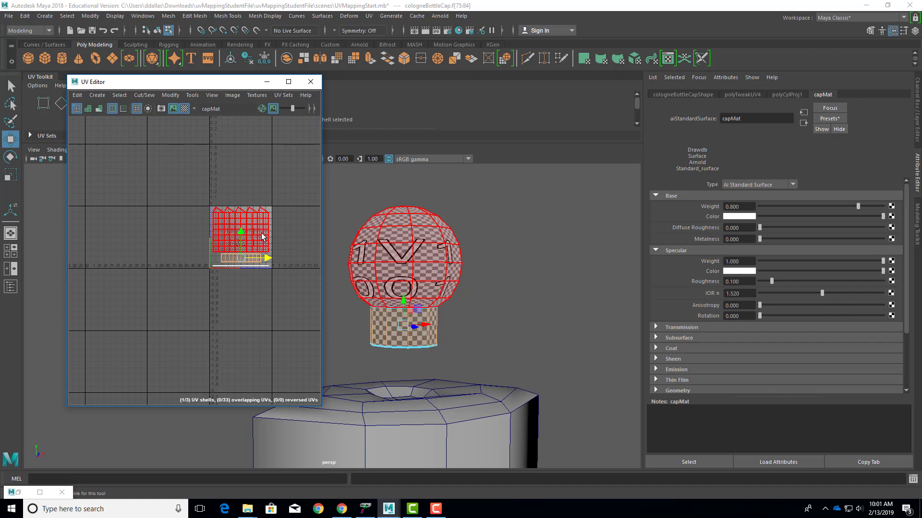
left_click(435, 509)
left_click(882, 471)
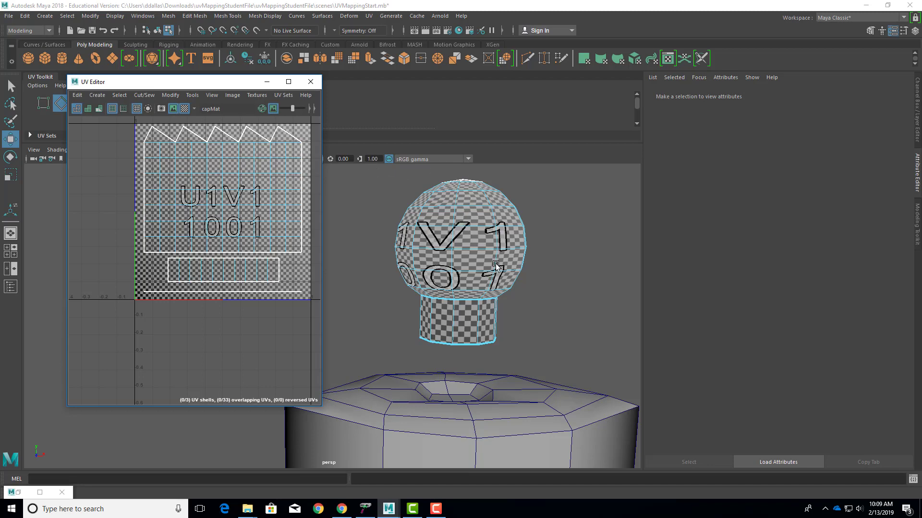
- Select all of the cap sphere's faces from the side view, leaving out the neck, and return to the perspective view
mouse_move(495, 264)
left_mouse_down("alt")
mouse_move(486, 255)
mouse_move(491, 264)
left_mouse_up("alt")
key("space")
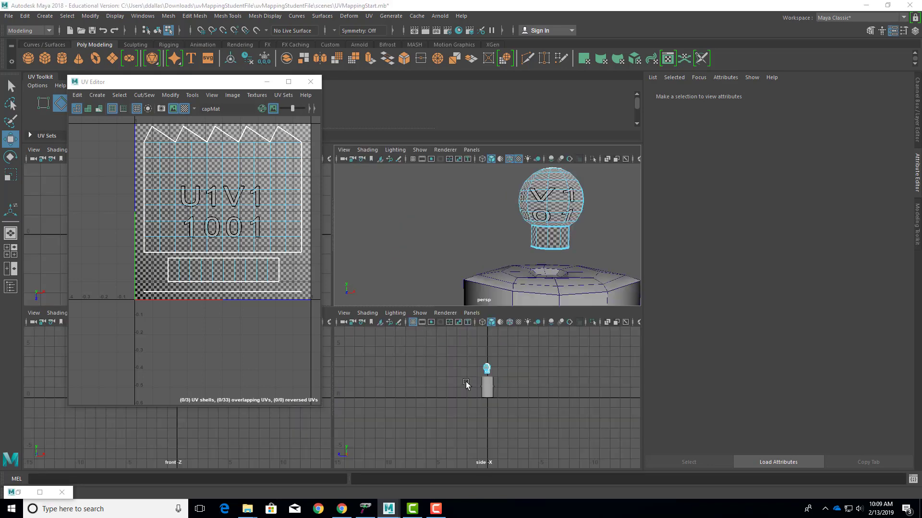
key("space")
scroll(417, 289, "up", 3)
middle_click_drag(417, 271, 495, 300, "alt")
scroll(494, 300, "up", 3)
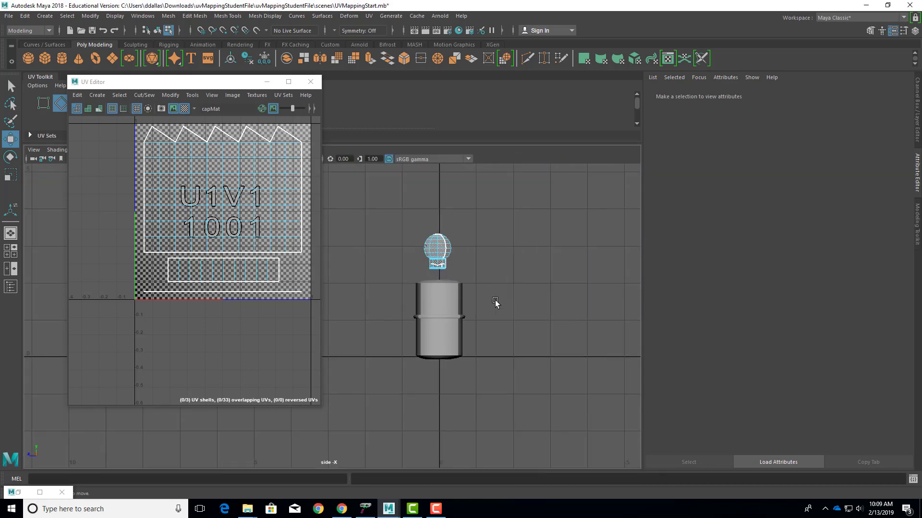
scroll(495, 301, "up", 3)
middle_click_drag(468, 269, 390, 341, "alt")
scroll(441, 312, "up", 4)
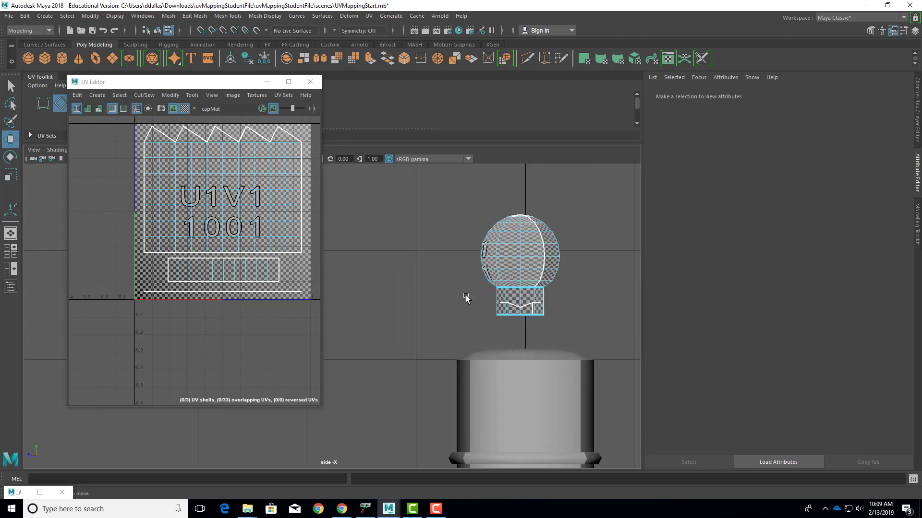
middle_click_drag(466, 298, 410, 302, "alt")
scroll(411, 302, "up", 2)
right_click(463, 247)
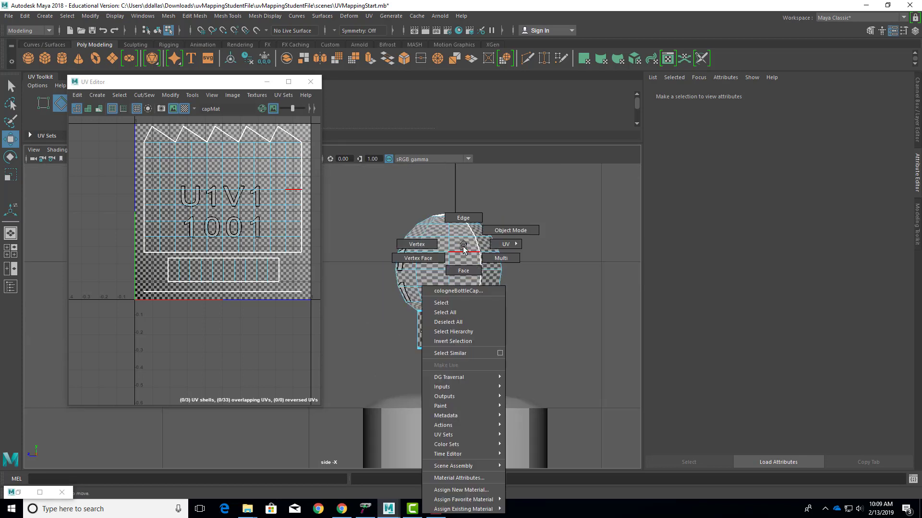
right_click_drag(463, 247, 463, 271)
left_click_drag(369, 189, 553, 308)
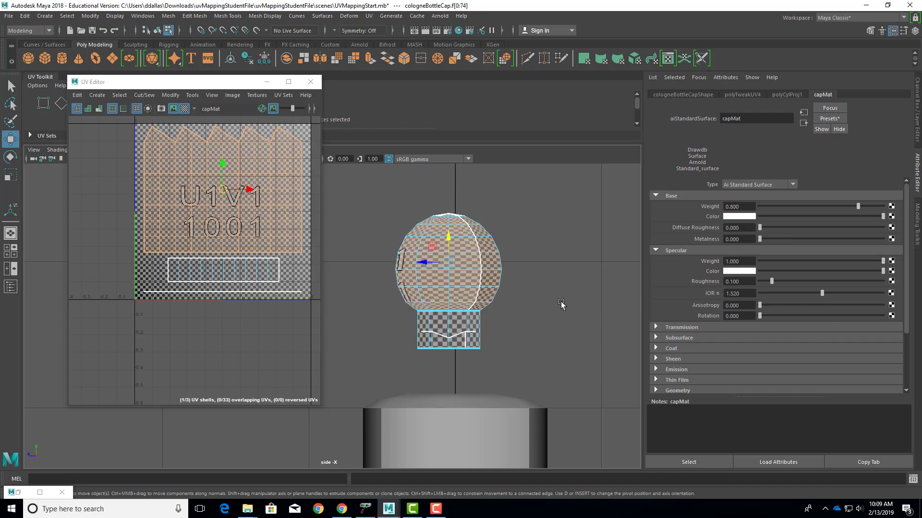
key("space")
key("space")
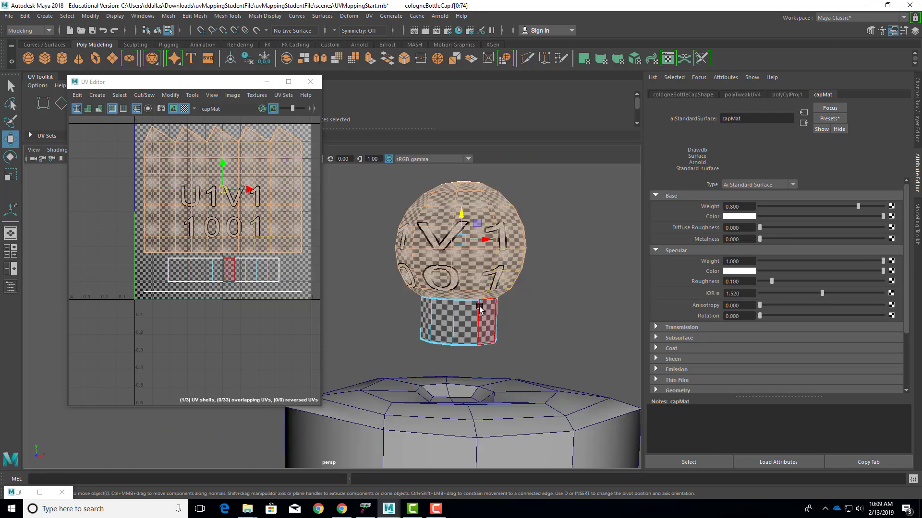
- Apply a spherical UV projection to the selected sphere faces without creating a new UV set, and close the options
left_click_drag(479, 307, 469, 270, "alt")
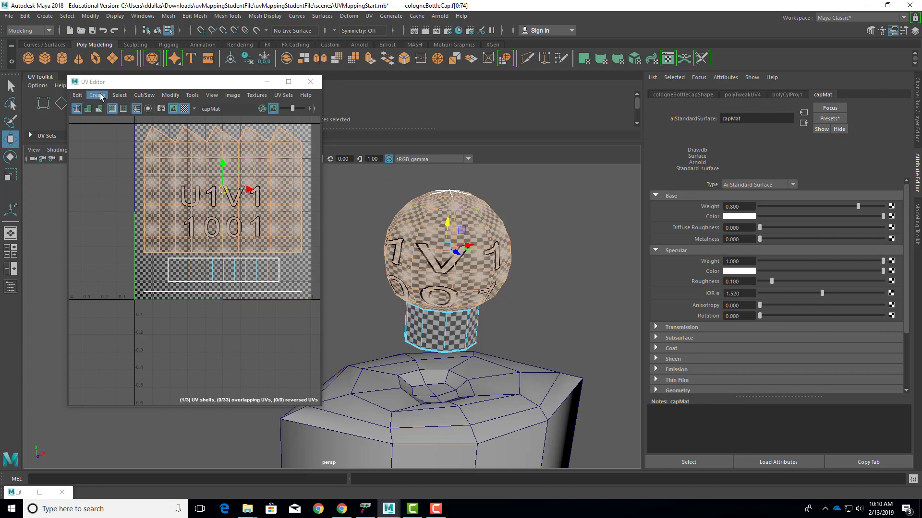
left_click_drag(462, 232, 468, 207, "alt")
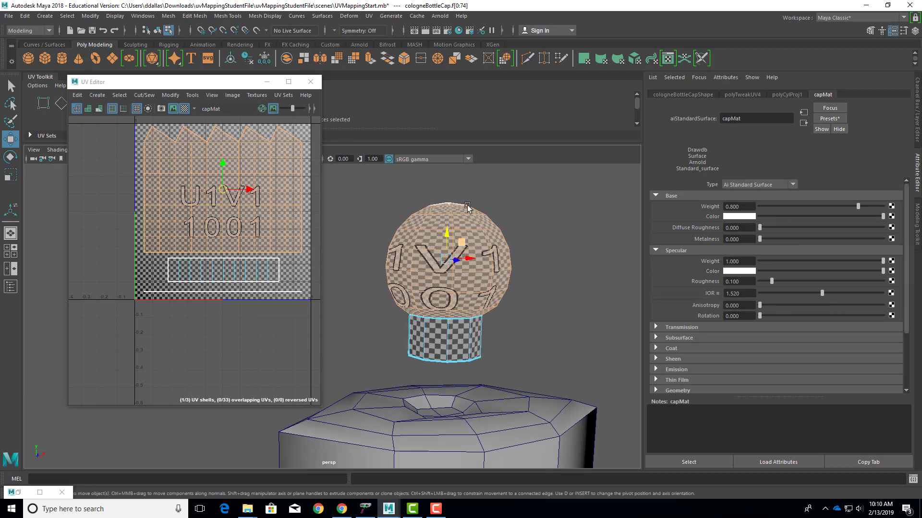
left_click(98, 95)
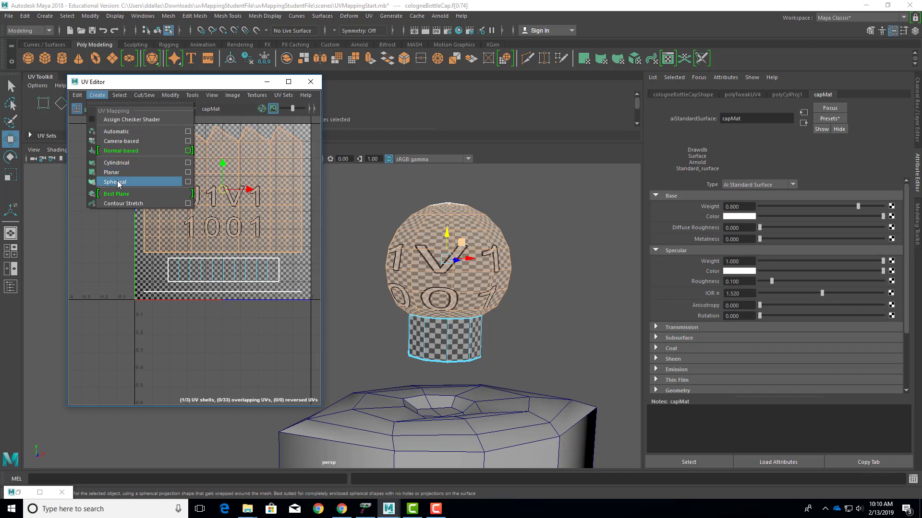
left_click(188, 183)
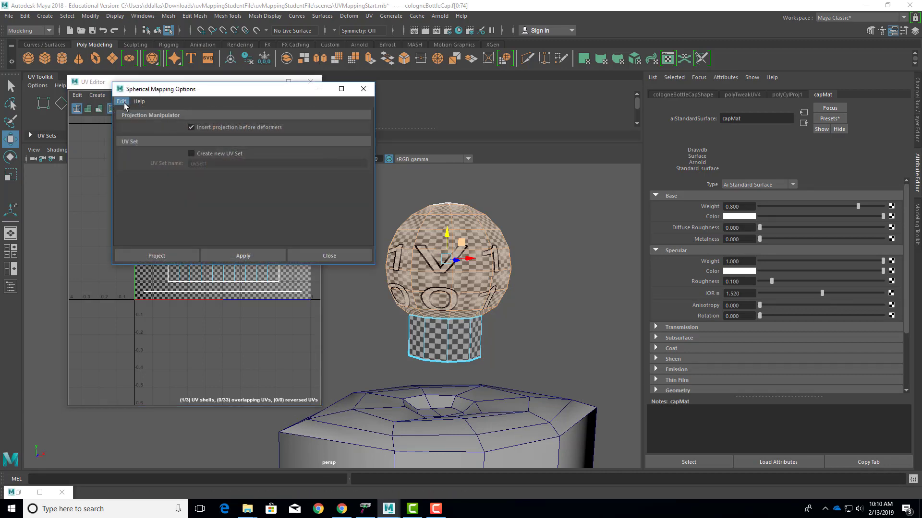
left_click(248, 256)
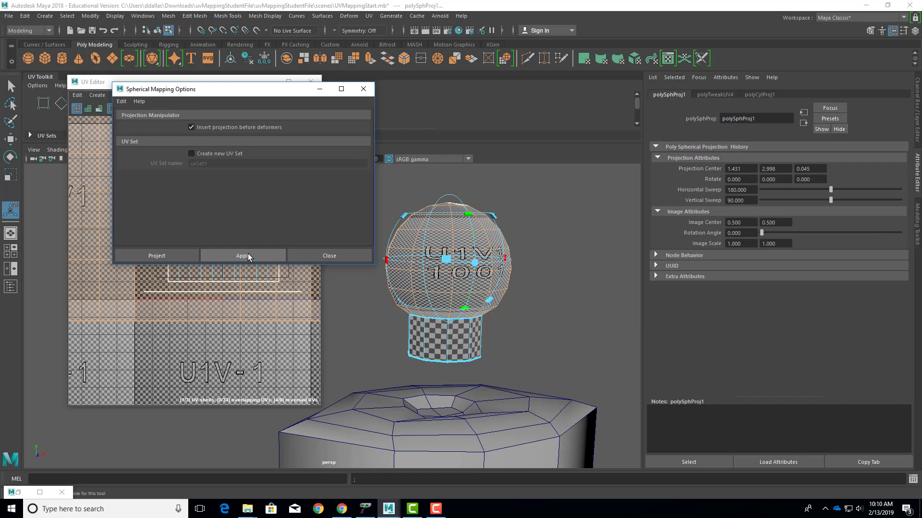
left_click(364, 89)
scroll(237, 203, "down", 2)
scroll(238, 200, "down", 2)
middle_click_drag(287, 190, 197, 200, "alt")
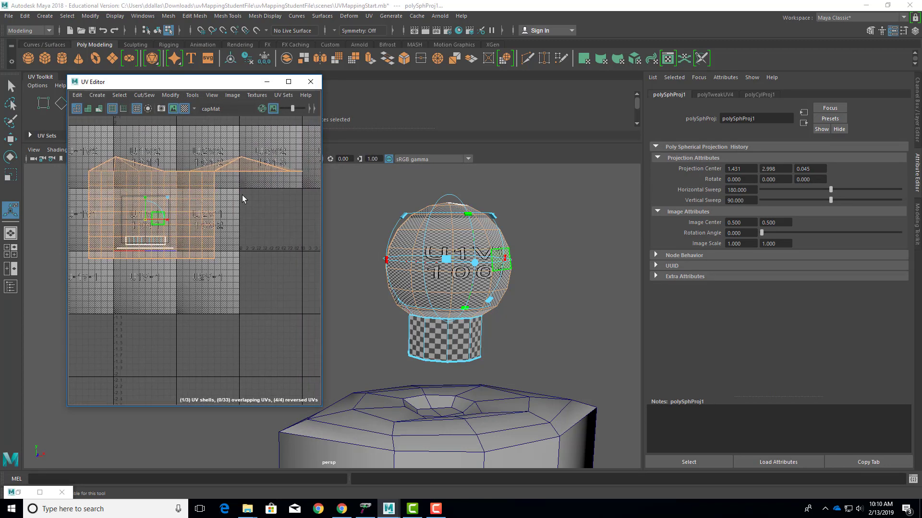
- Examine the checker pattern on the sphere's top and sides against its spherical UV layout
left_click_drag(510, 240, 487, 256, "alt")
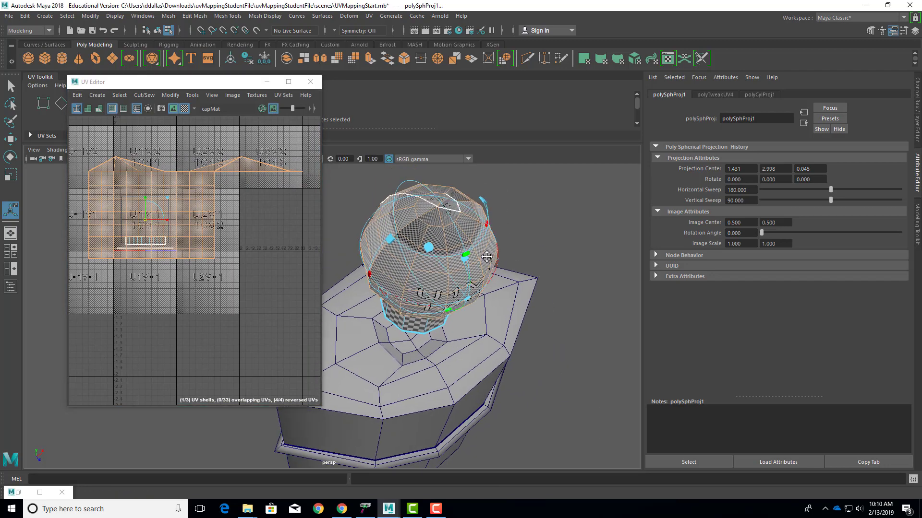
middle_click_drag(487, 256, 488, 307, "alt")
left_click_drag(487, 308, 490, 325, "alt")
right_click_drag(516, 326, 645, 317, "alt")
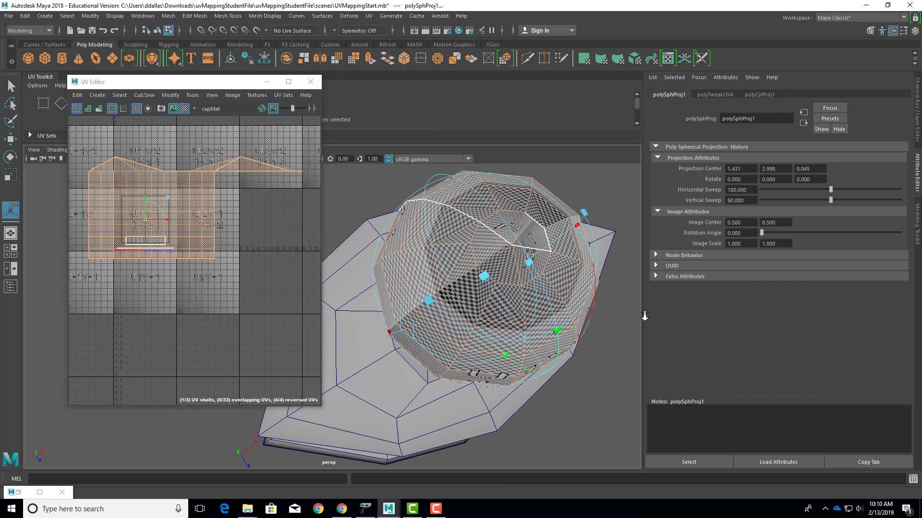
left_click_drag(645, 317, 474, 248, "alt")
scroll(489, 254, "down", 3)
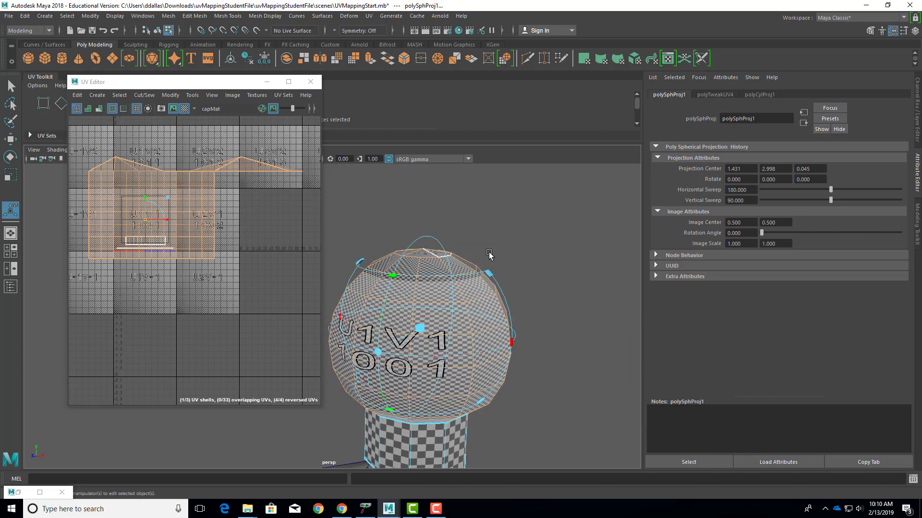
scroll(489, 254, "down", 5)
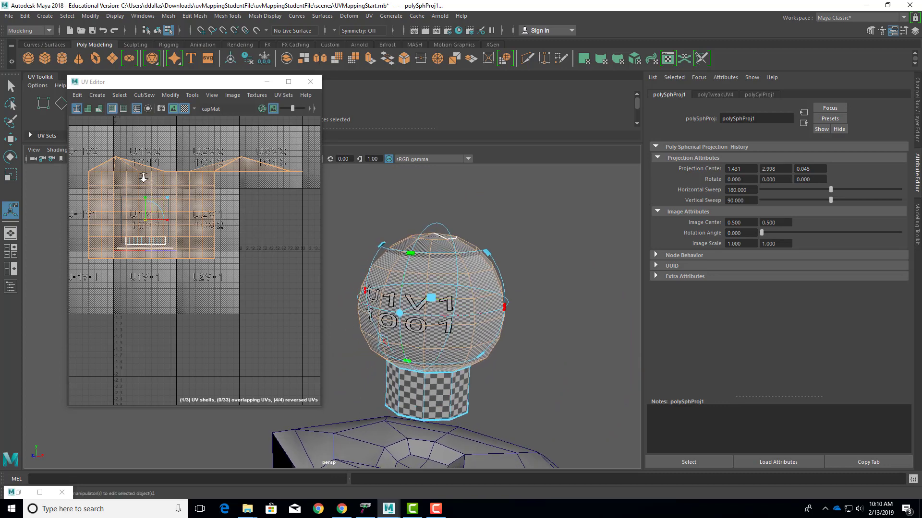
scroll(143, 177, "up", 3)
middle_click_drag(222, 181, 228, 188, "alt")
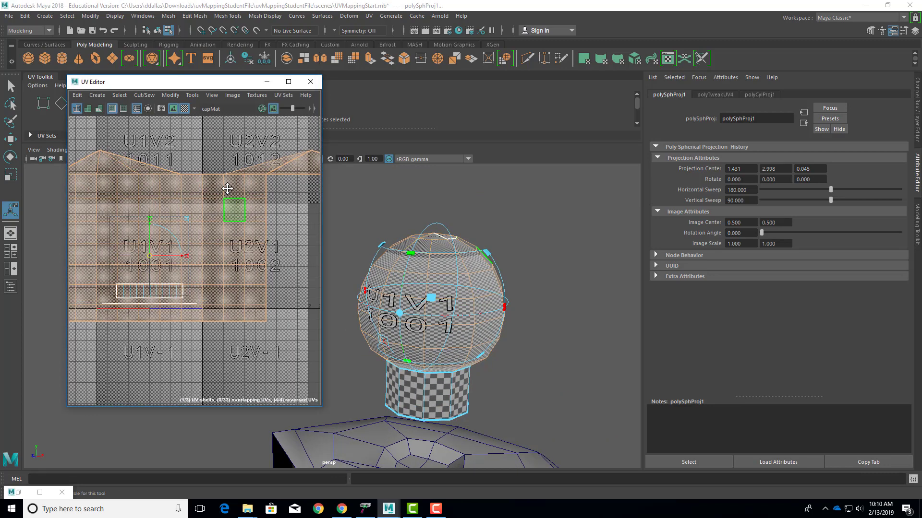
left_click_drag(485, 280, 465, 269, "alt")
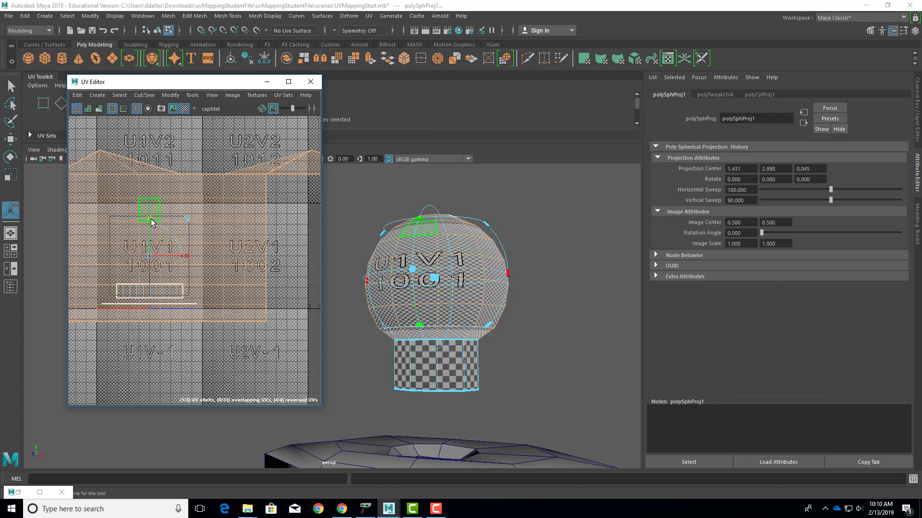
- Scale the sphere's UV shell down and place it above the neck's shell, checking the pattern on the sphere's top
key("r")
left_click_drag(236, 237, 181, 246)
key("w")
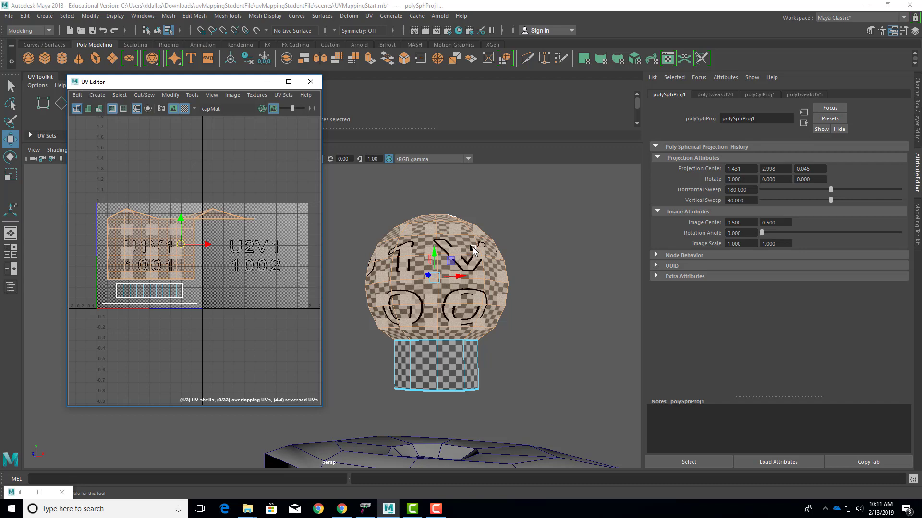
left_click_drag(470, 248, 479, 299, "alt")
right_click_drag(480, 300, 535, 319, "alt")
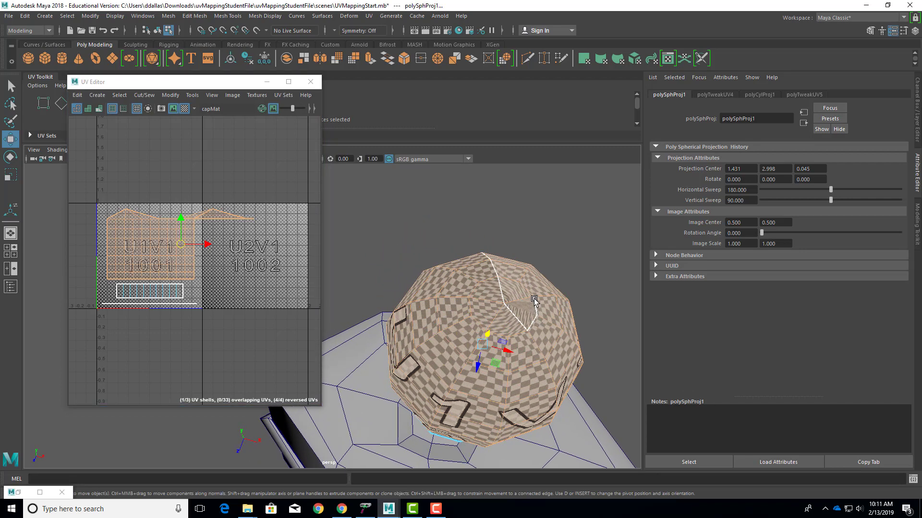
- Undo the spherical projection and the UV edits made after it on the bottle cap's sphere
left_click_drag(493, 285, 391, 272, "alt")
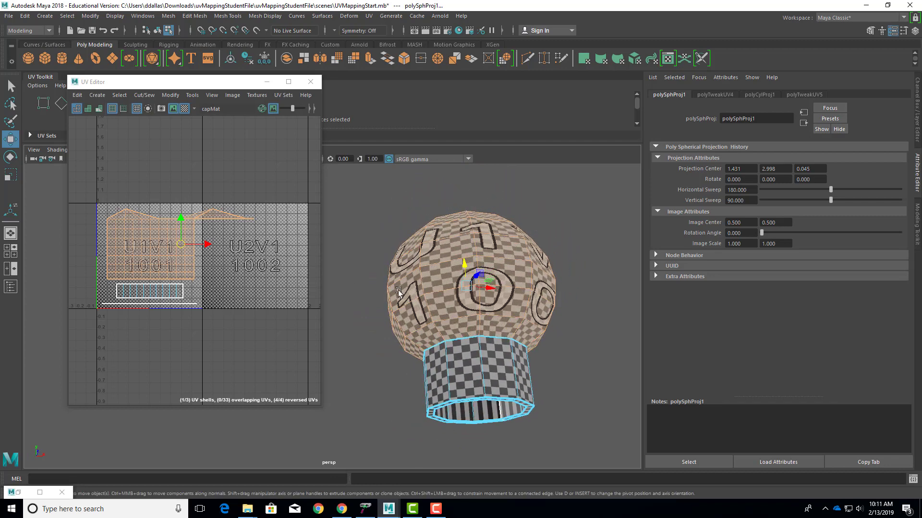
left_click_drag(210, 248, 182, 221)
left_click_drag(475, 242, 433, 290, "alt")
left_click_drag(468, 316, 398, 264, "alt")
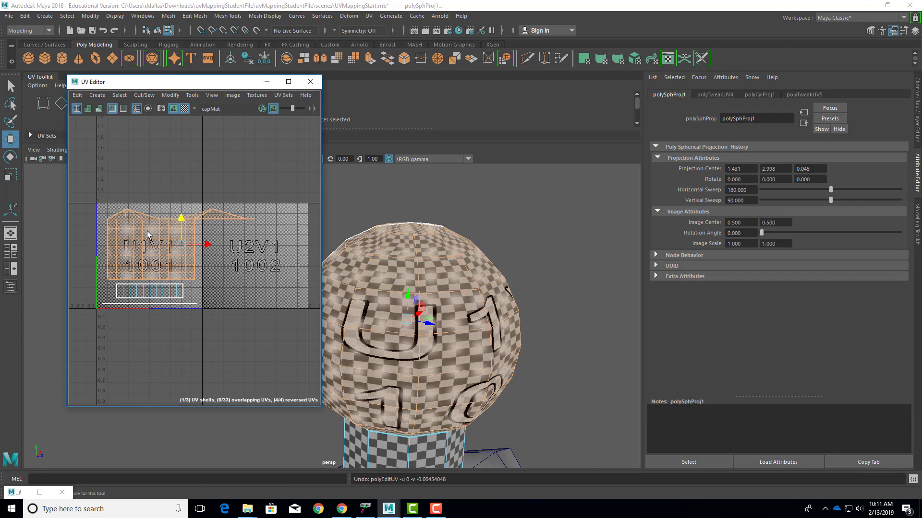
key("ctrl+z")
key("ctrl+z")
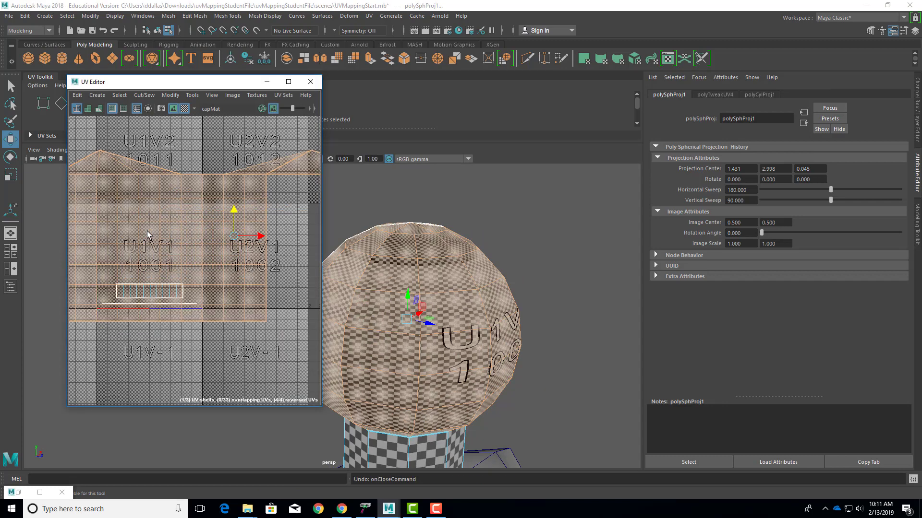
key("ctrl+z")
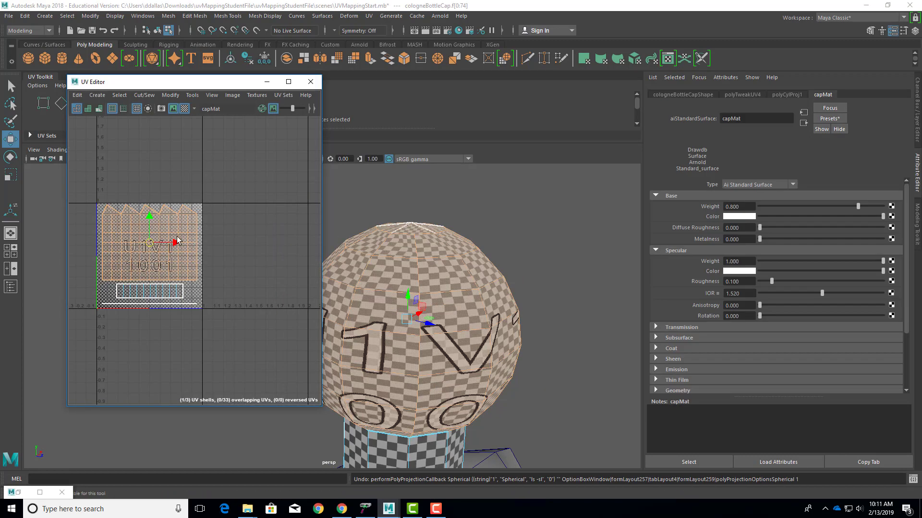
- Examine how the cap's checker pattern converges at the crown, selecting the UVs at the zigzag tips of the sphere's shell
left_click_drag(427, 235, 525, 342, "alt")
scroll(525, 342, "up", 3)
scroll(528, 338, "up", 2)
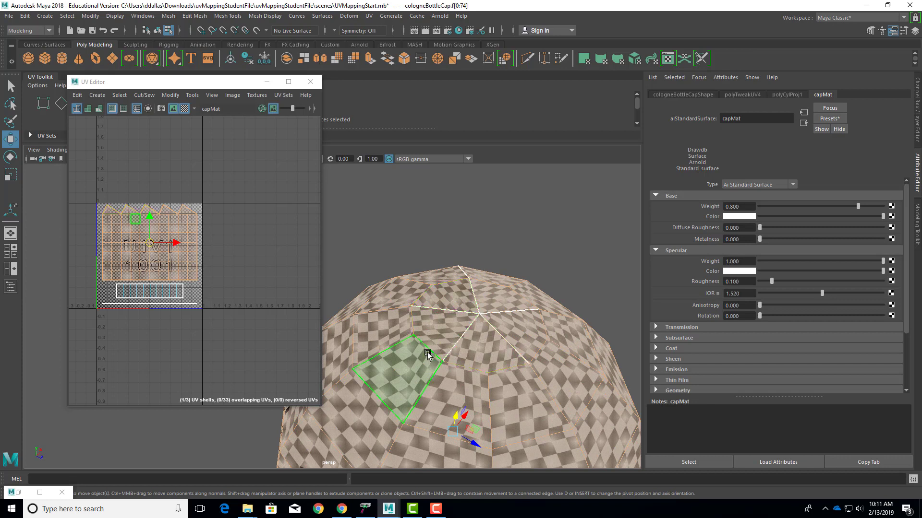
scroll(417, 353, "down", 2)
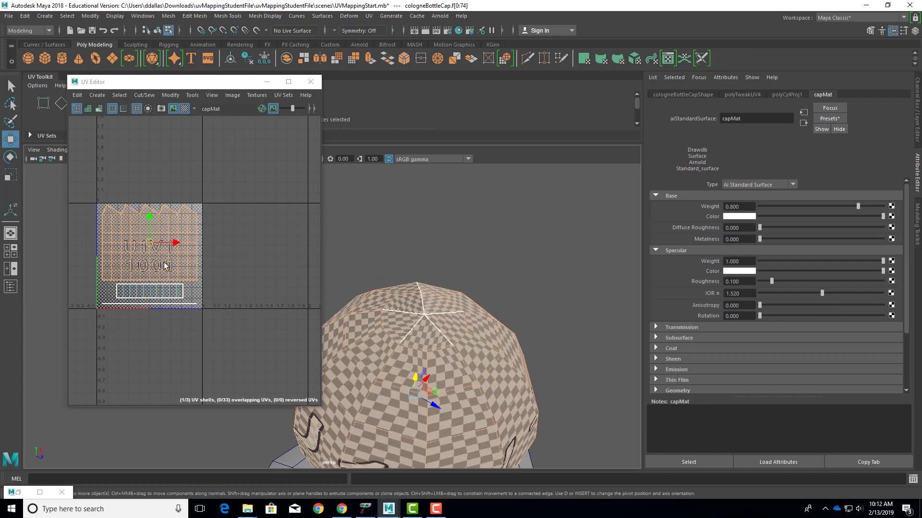
left_click_drag(334, 294, 455, 334, "alt")
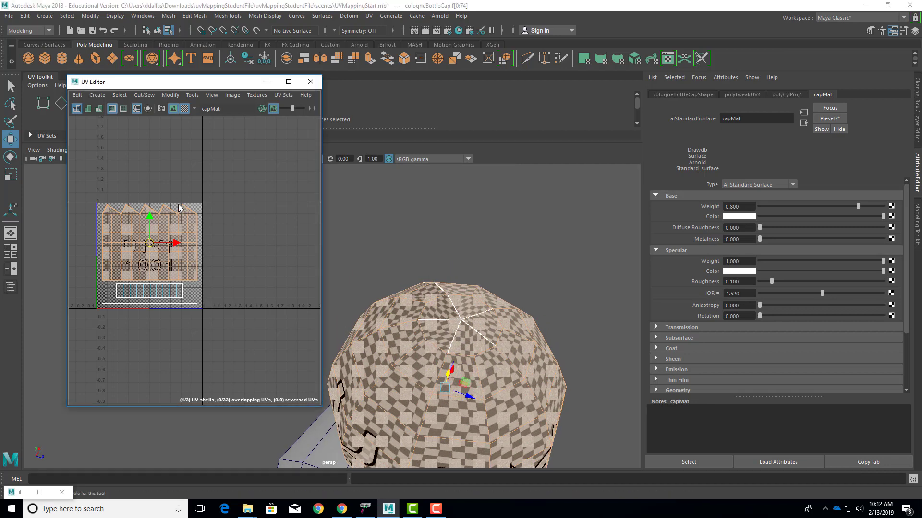
right_click_drag(183, 209, 168, 200)
right_click_drag(241, 218, 225, 208)
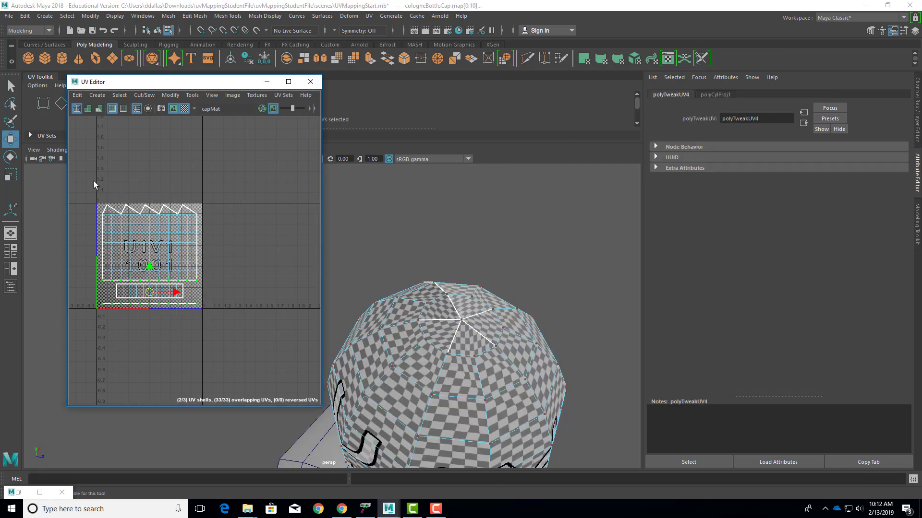
left_click_drag(87, 184, 204, 211)
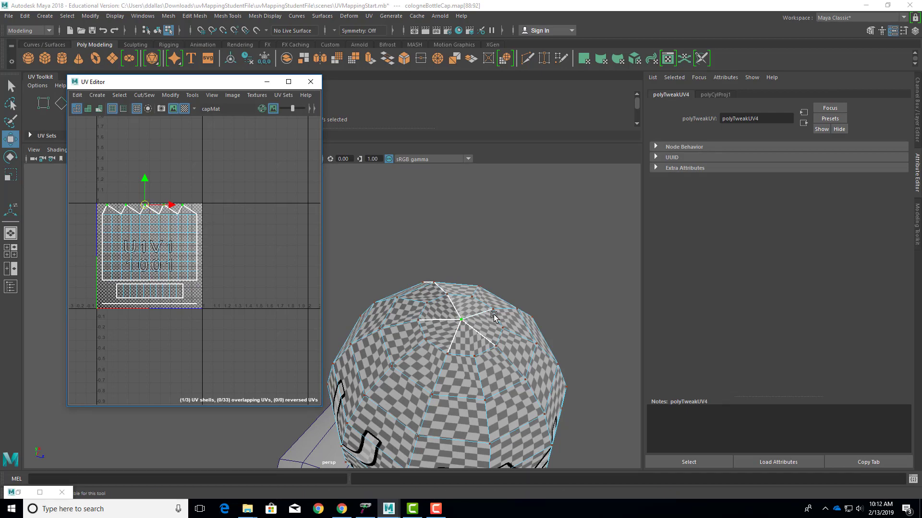
left_click_drag(494, 317, 480, 278, "alt")
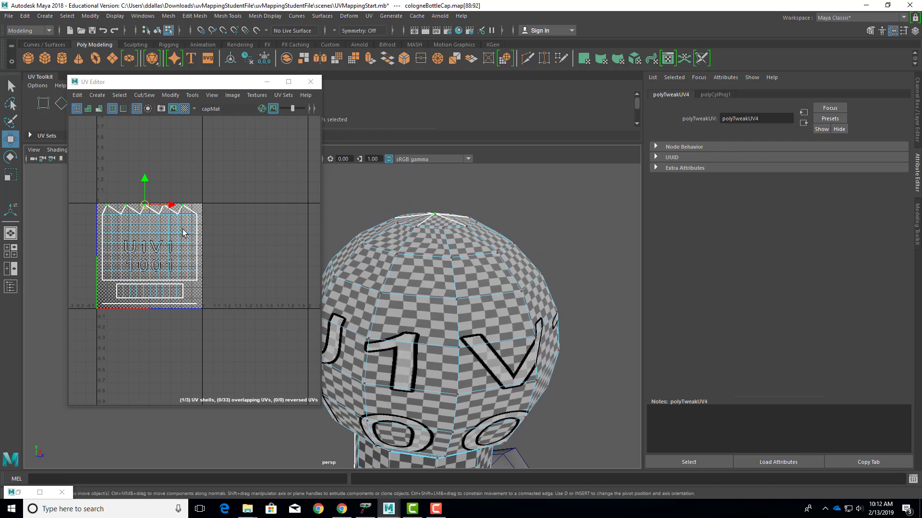
scroll(183, 229, "up", 3)
middle_click_drag(154, 193, 211, 162, "alt")
scroll(484, 269, "down", 3)
left_click_drag(403, 361, 461, 296, "alt")
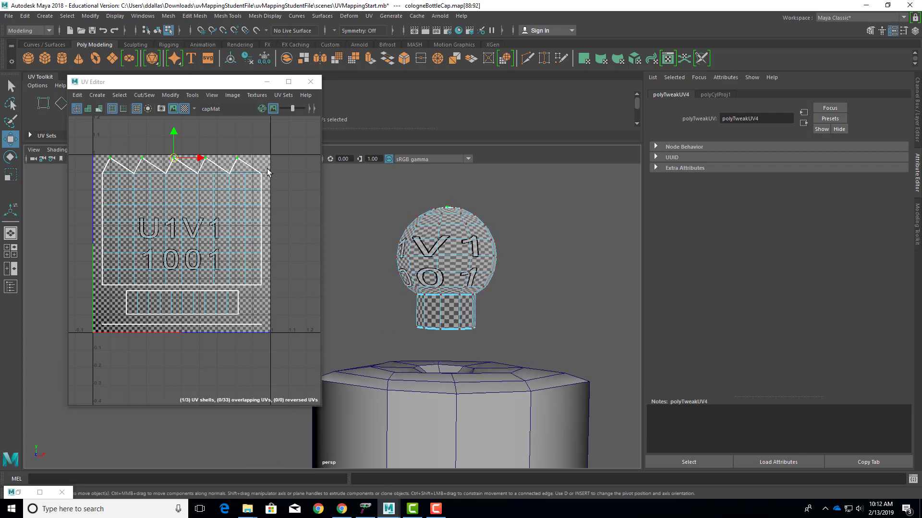
- Select the bottle body as a whole object, preview it smoothed, and return it to the unsmoothed display
left_click(194, 187)
double_click(520, 409)
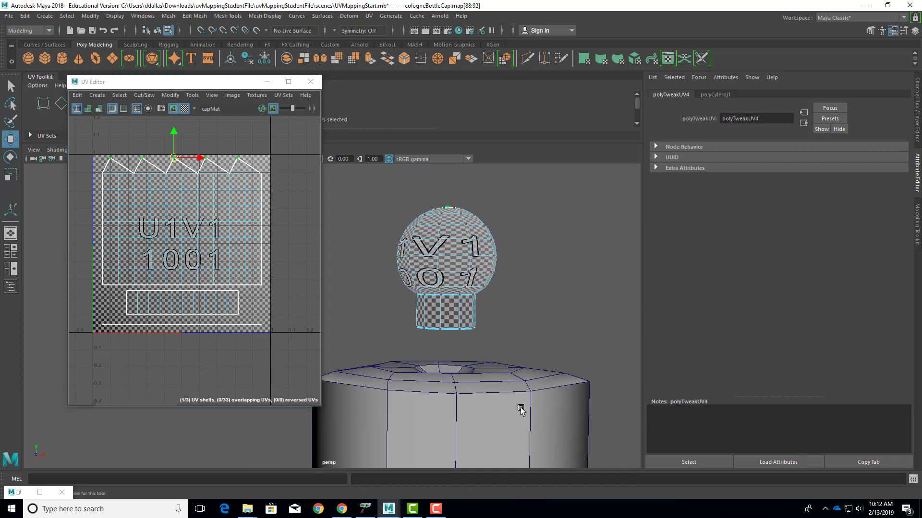
scroll(519, 343, "down", 5)
left_click_drag(477, 400, 453, 334, "alt")
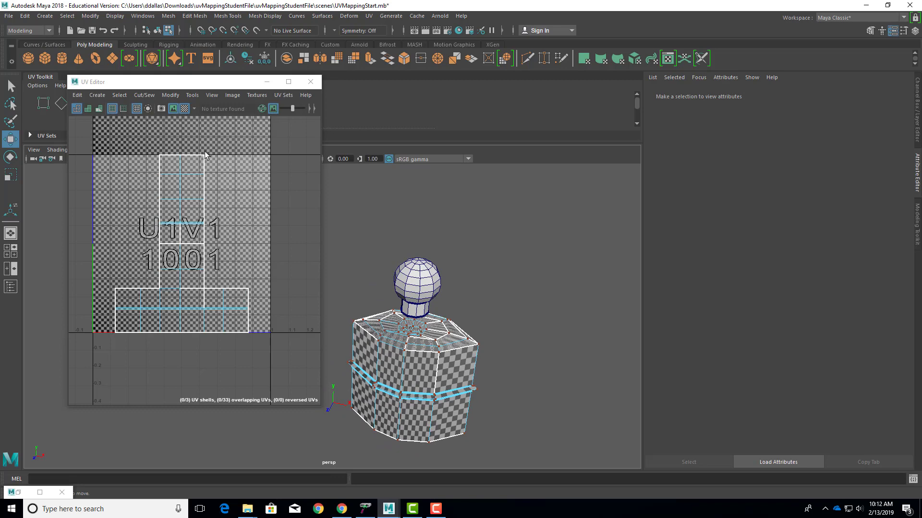
left_click_drag(500, 338, 475, 331, "alt")
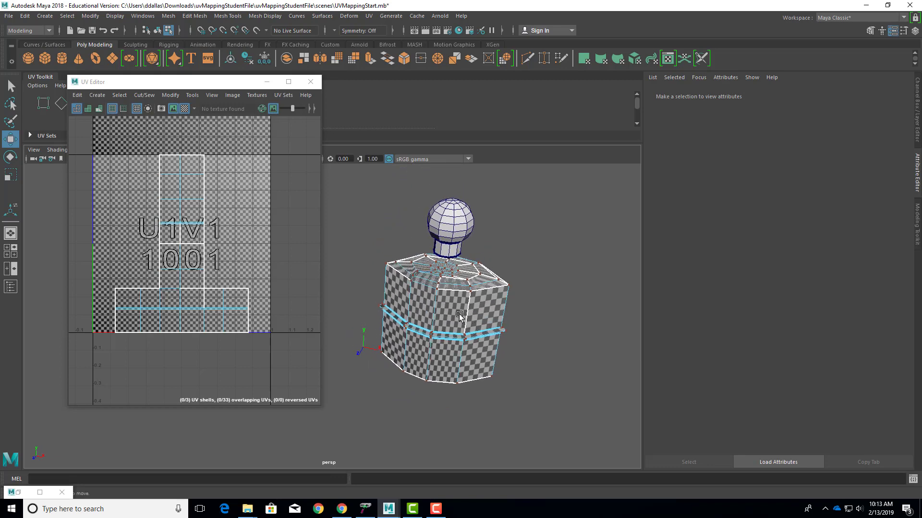
right_click_drag(459, 315, 504, 242)
left_click_drag(484, 306, 437, 315, "alt")
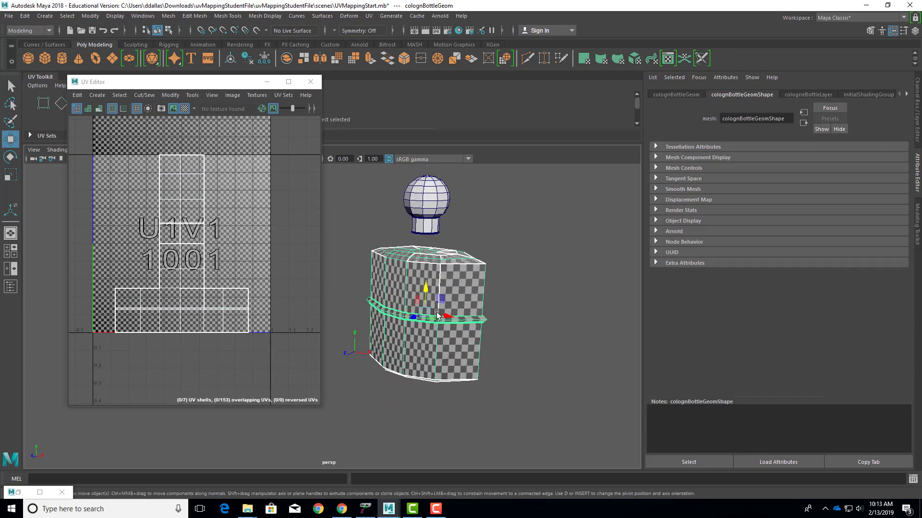
key("3")
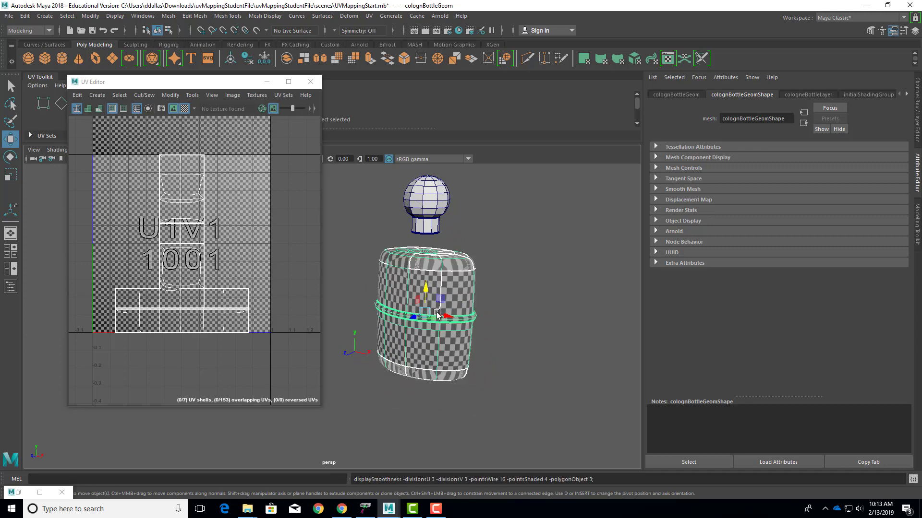
key("1")
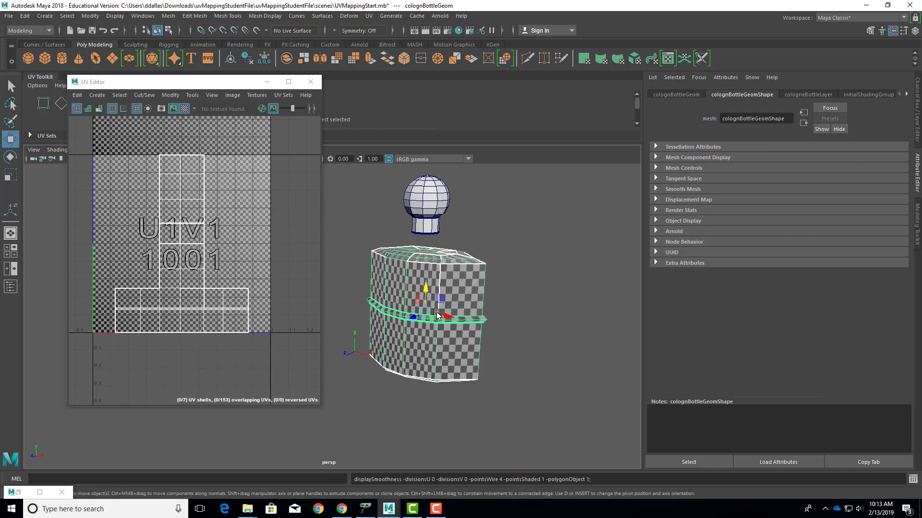
- Try to assign a new Arnold aiStandardSurface material to the bottle body
right_click(453, 287)
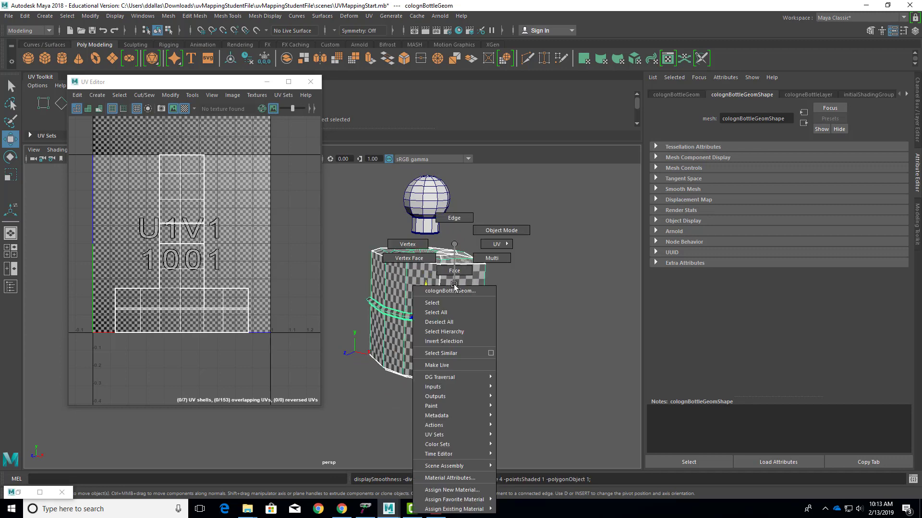
left_click(451, 491)
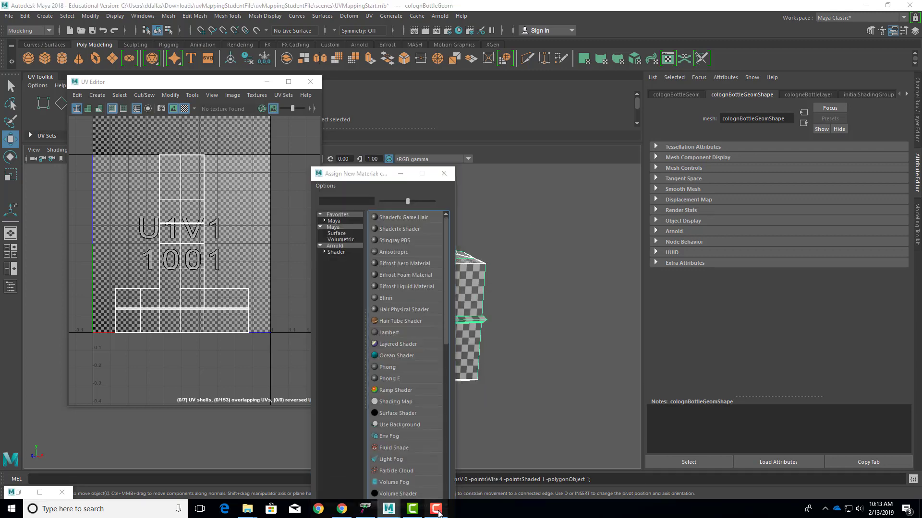
left_click(436, 509)
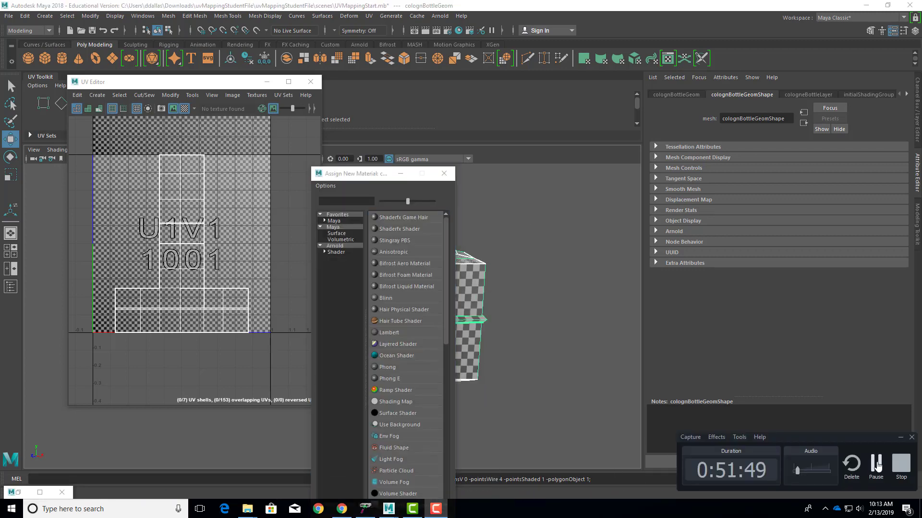
left_click(564, 225)
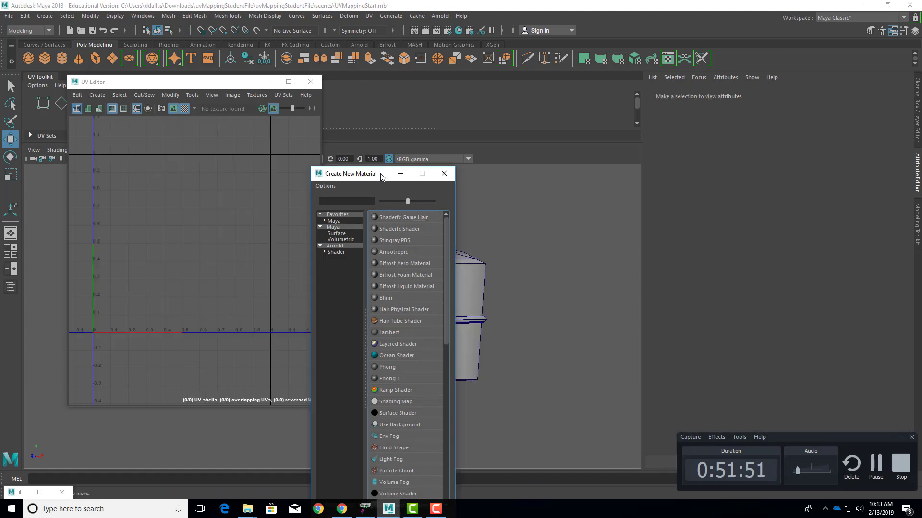
left_click_drag(375, 175, 396, 84)
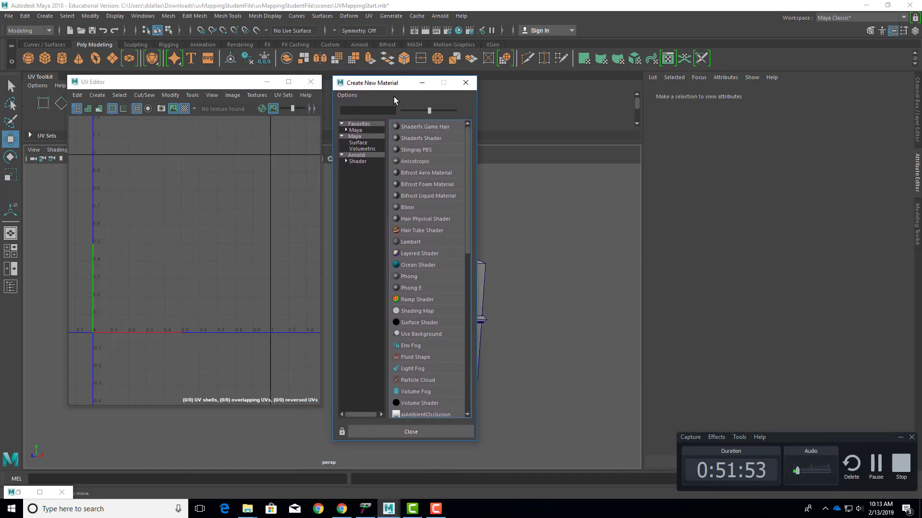
left_click(358, 155)
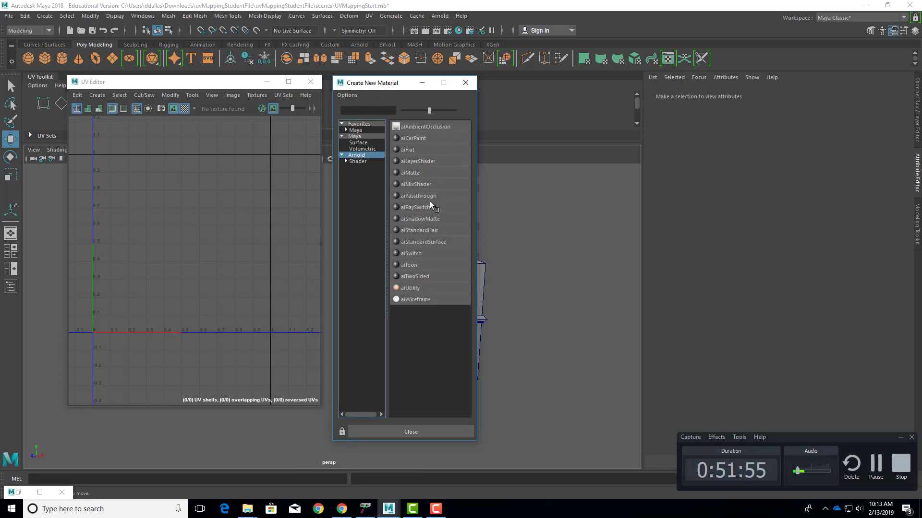
left_click(424, 242)
- Reselect the bottle body and assign it a new Arnold aiStandardSurface material
left_click(429, 282)
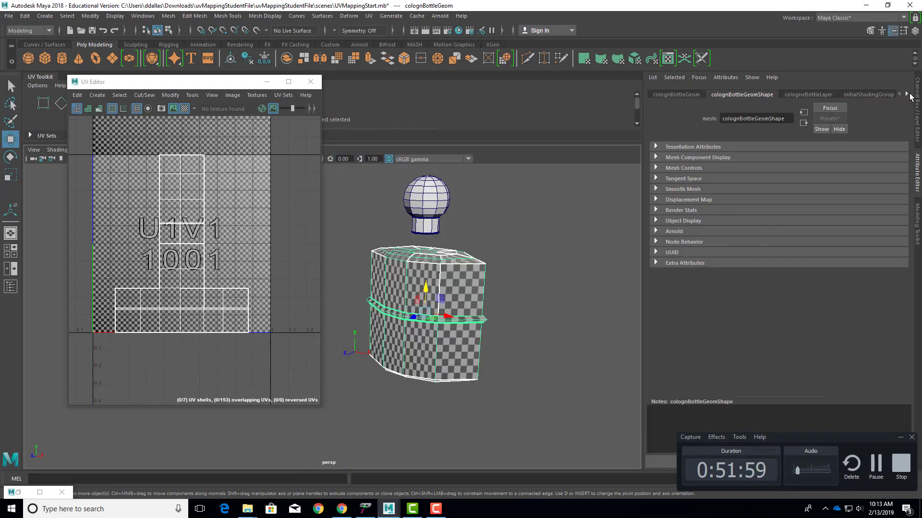
left_click(907, 94)
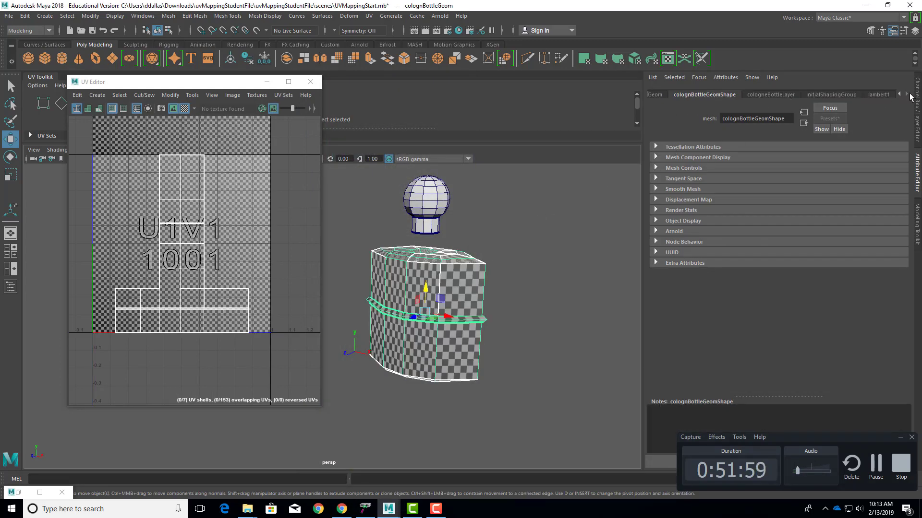
right_click(465, 281)
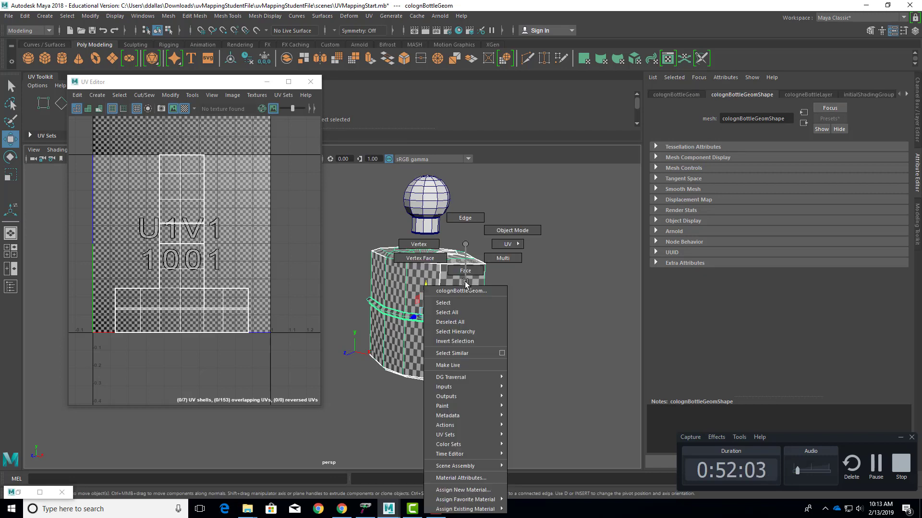
left_click(459, 490)
left_click(335, 245)
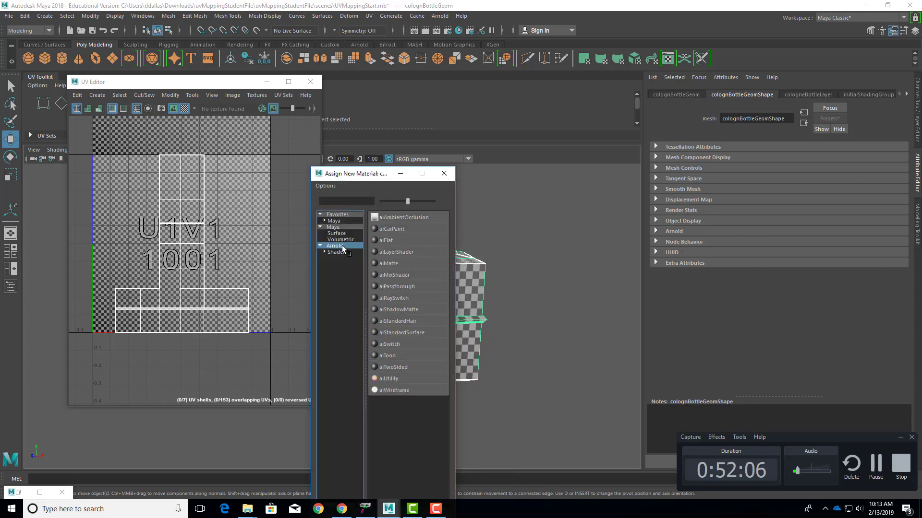
left_click(416, 333)
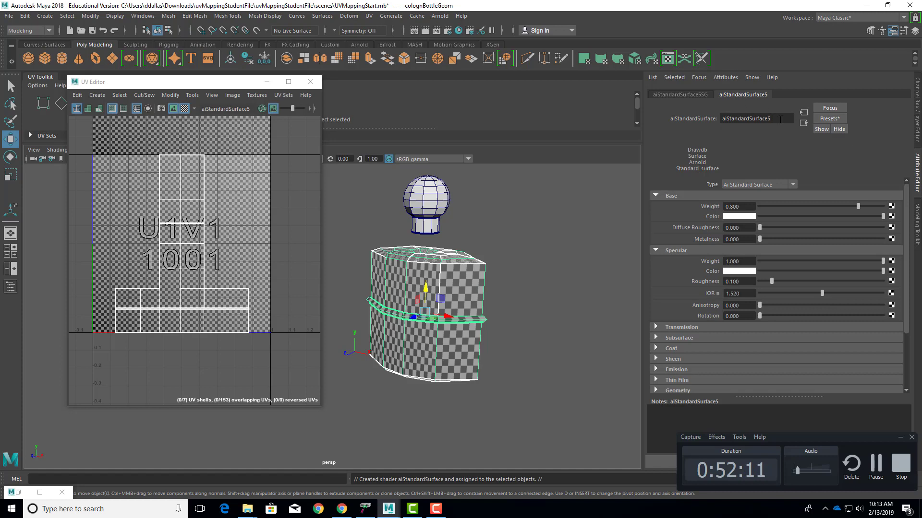
- Rename the bottle's new material as BottleMAT
left_click_drag(780, 119, 715, 117)
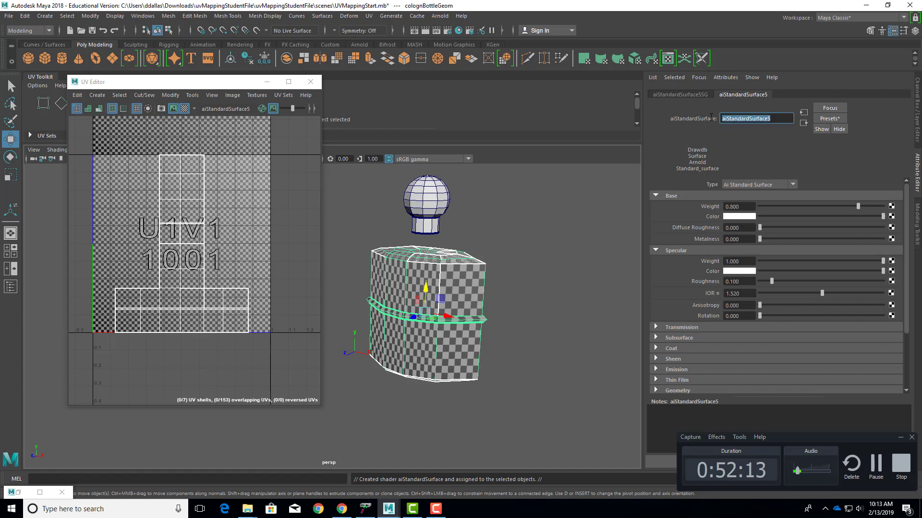
type("BottleMAT")
key("Return")
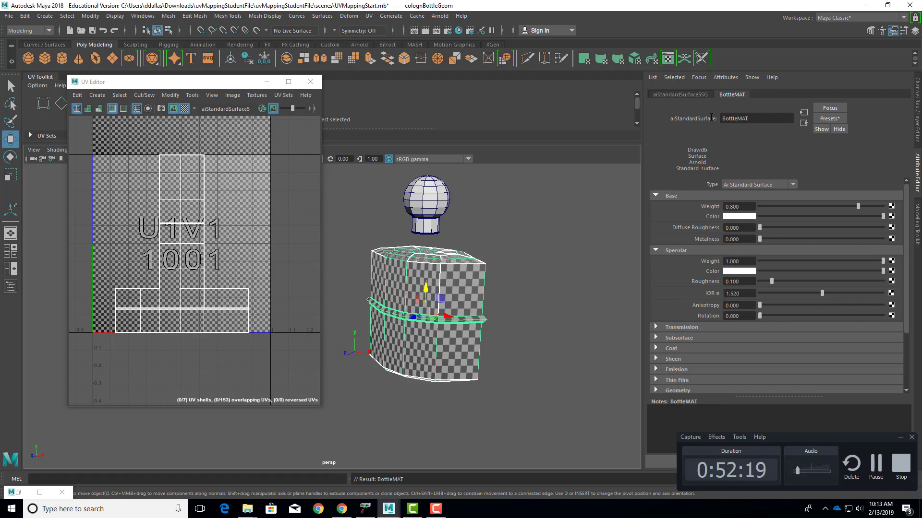
- Minimize the UV Editor to clear the perspective view around the bottle
key("bracketleft")
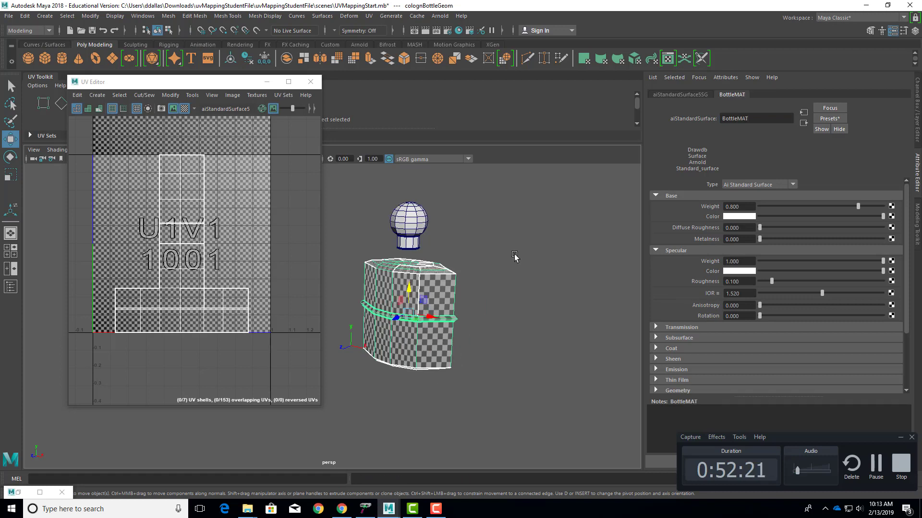
key("bracketright")
mouse_move(486, 263)
left_mouse_down("alt")
mouse_move(497, 291)
mouse_move(495, 276)
left_mouse_up("alt")
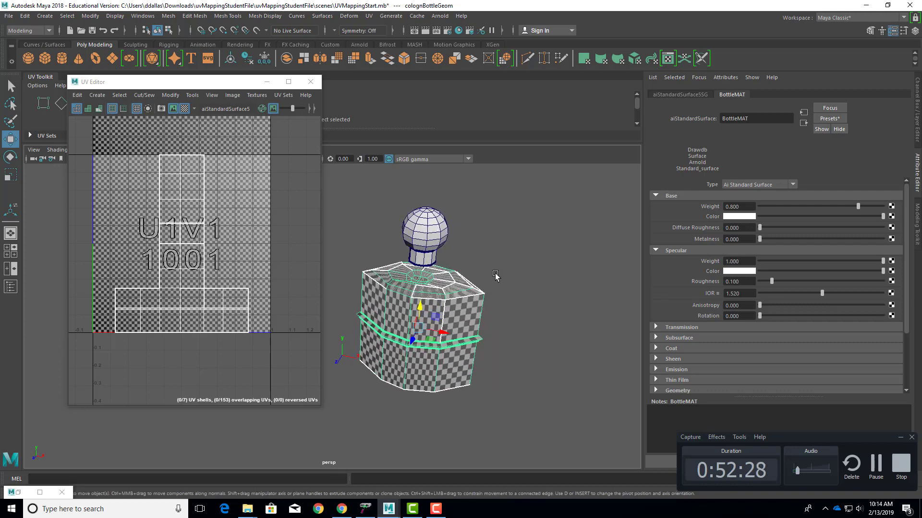
left_click(258, 86)
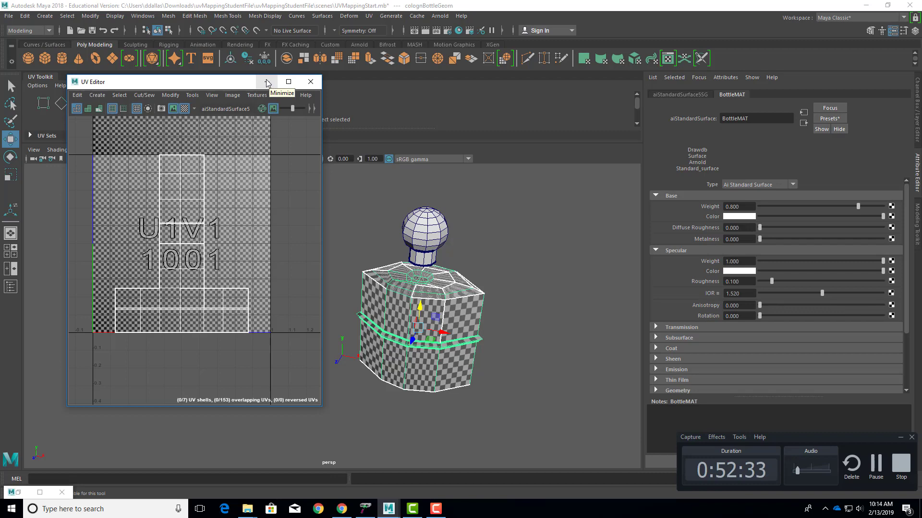
left_click(267, 83)
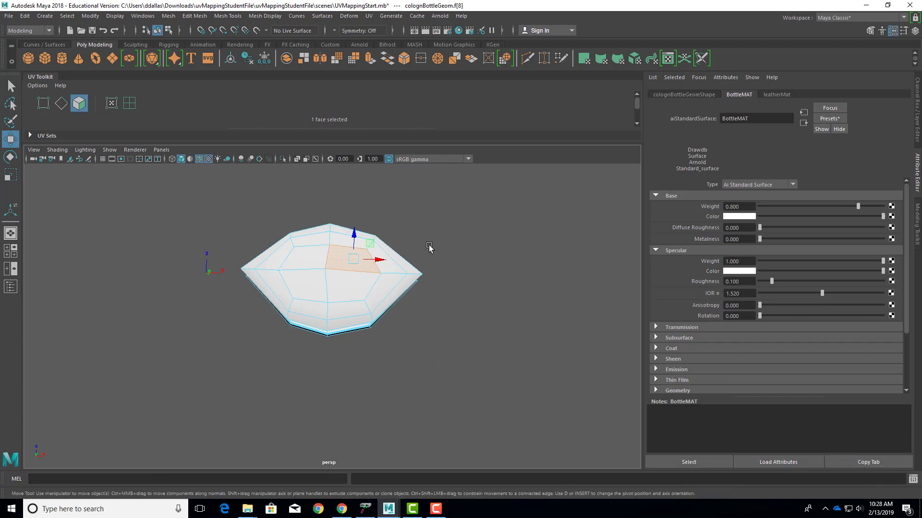
left_click_drag(429, 247, 422, 346, "alt")
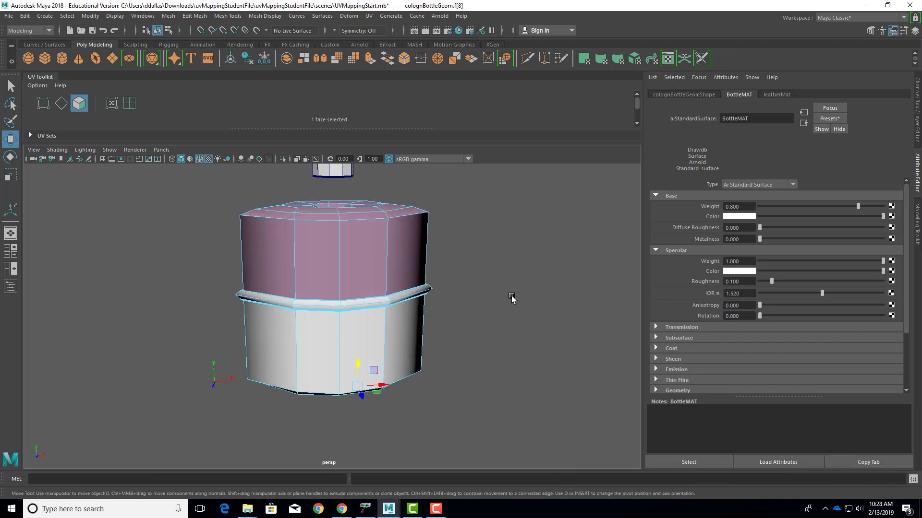
- Select all bottle faces above the raised band and display the attributes of their leatherMat material
right_click_drag(512, 298, 298, 294, "alt")
left_click_drag(299, 293, 317, 286, "alt")
left_click_drag(365, 269, 371, 261, "alt")
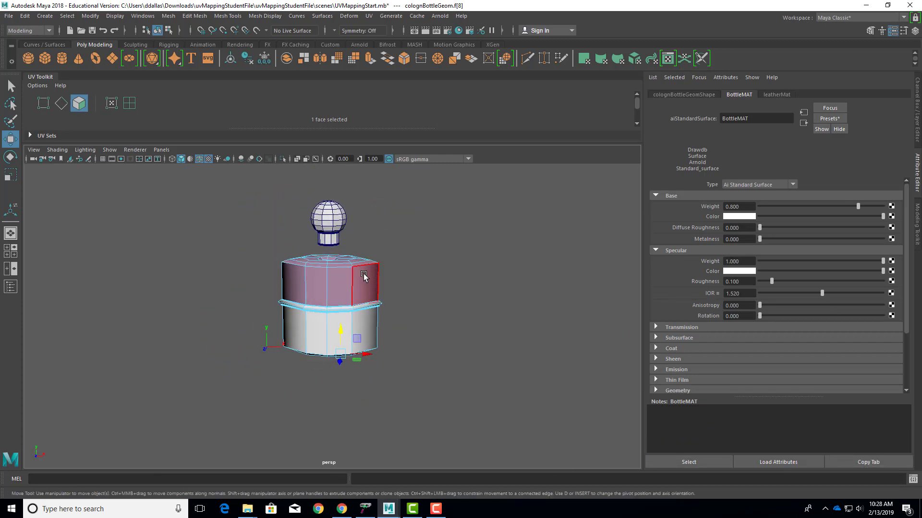
right_click(364, 275)
left_click_drag(241, 239, 442, 292)
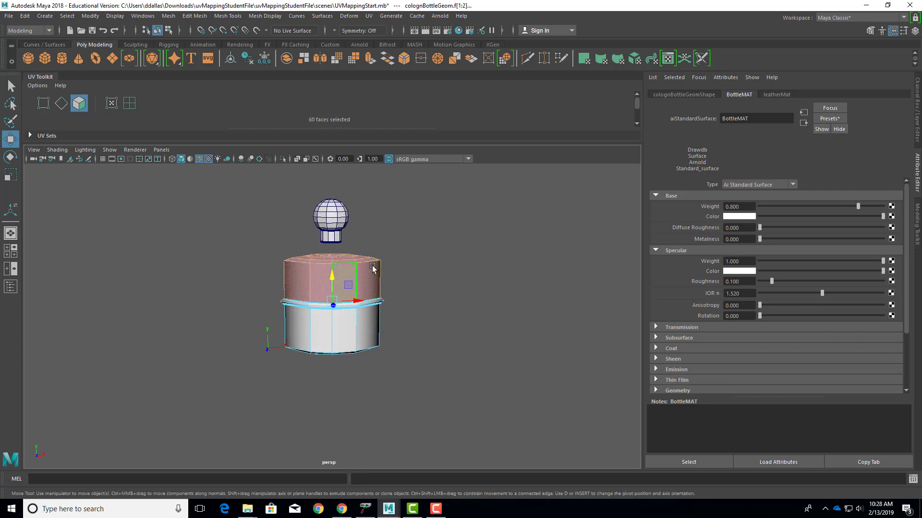
right_click_drag(364, 274, 565, 179)
left_click(775, 95)
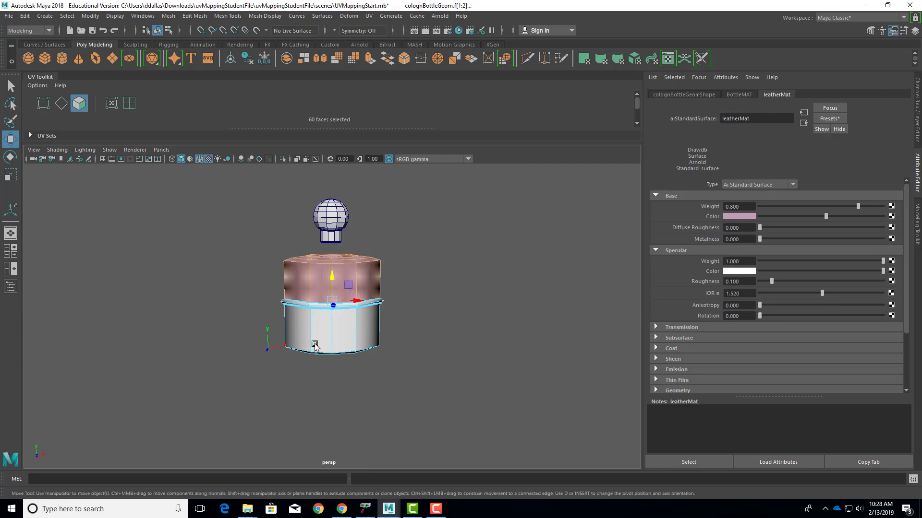
- Try selecting the lower bottle and band faces with a marquee in the front view, clear it, and return to the perspective view
left_click_drag(315, 344, 232, 333, "alt")
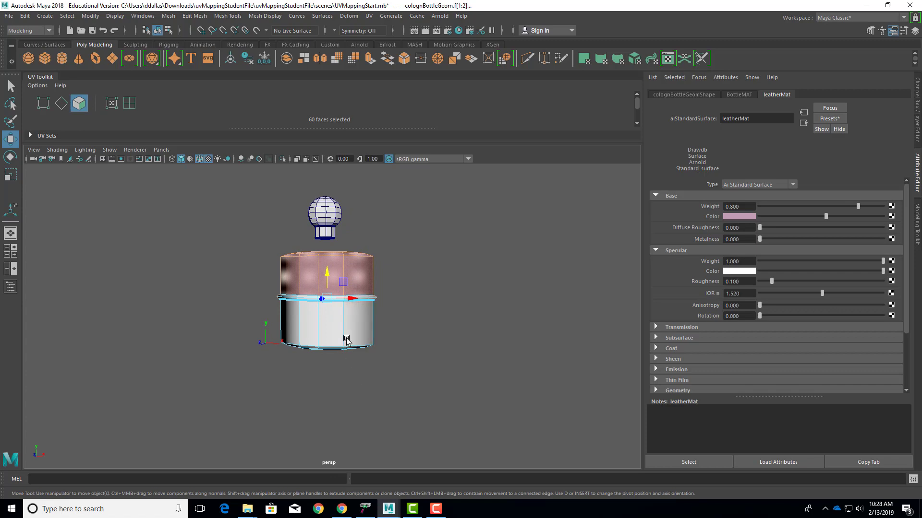
key("space")
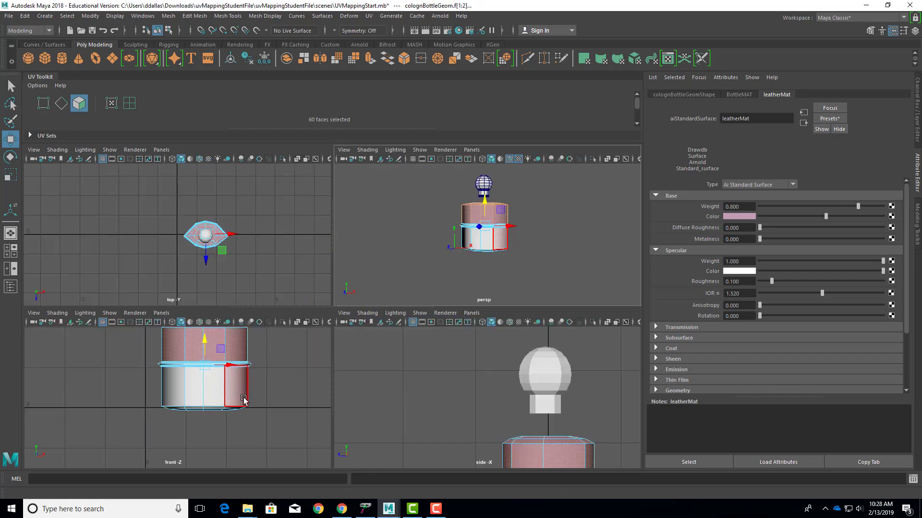
key("space")
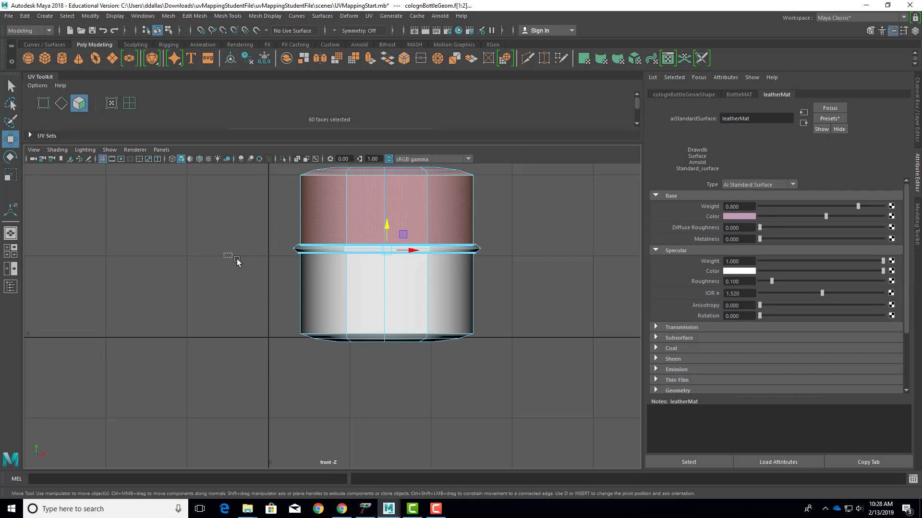
left_click_drag(236, 261, 319, 297)
left_click_drag(236, 248, 537, 395)
scroll(517, 318, "up", 2)
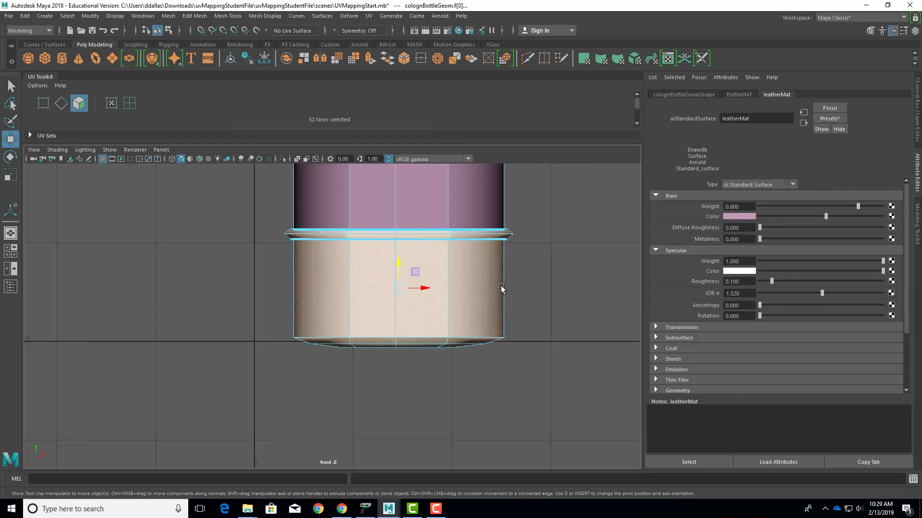
middle_click_drag(484, 279, 447, 313, "alt")
scroll(537, 323, "up", 2)
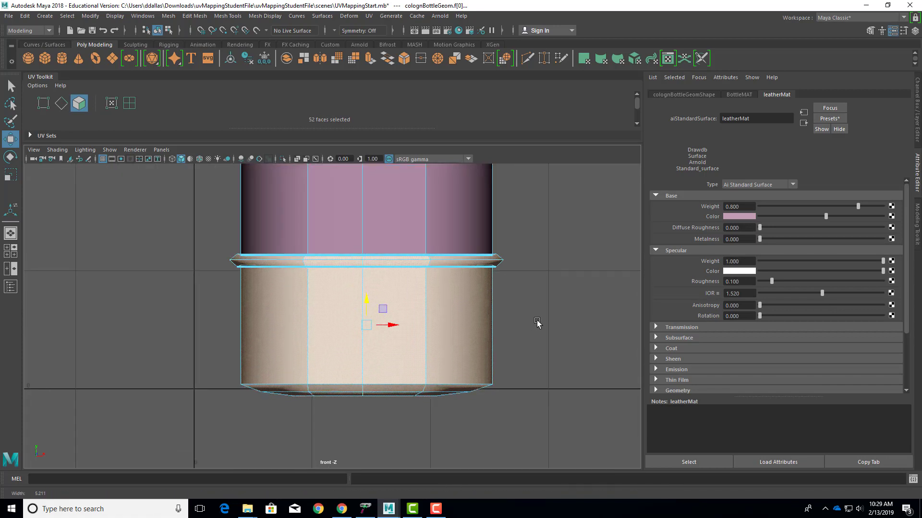
left_click(548, 304)
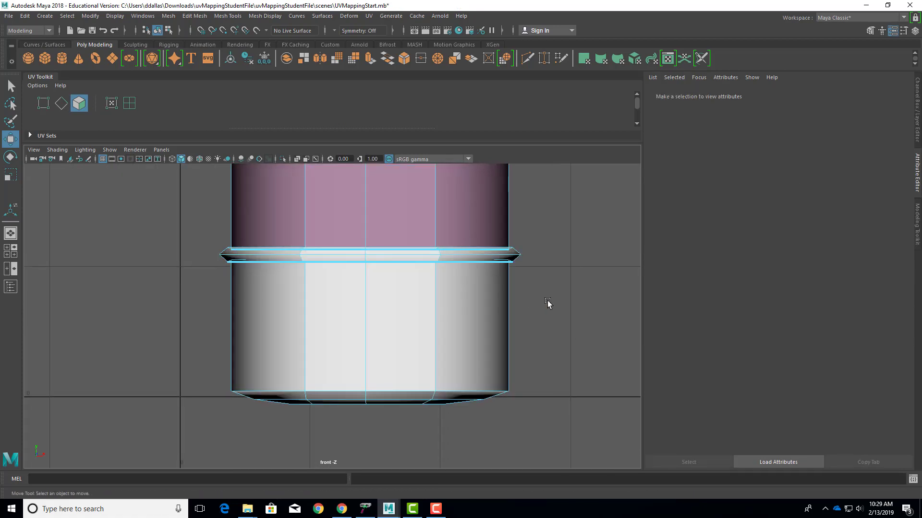
key("space")
key("space")
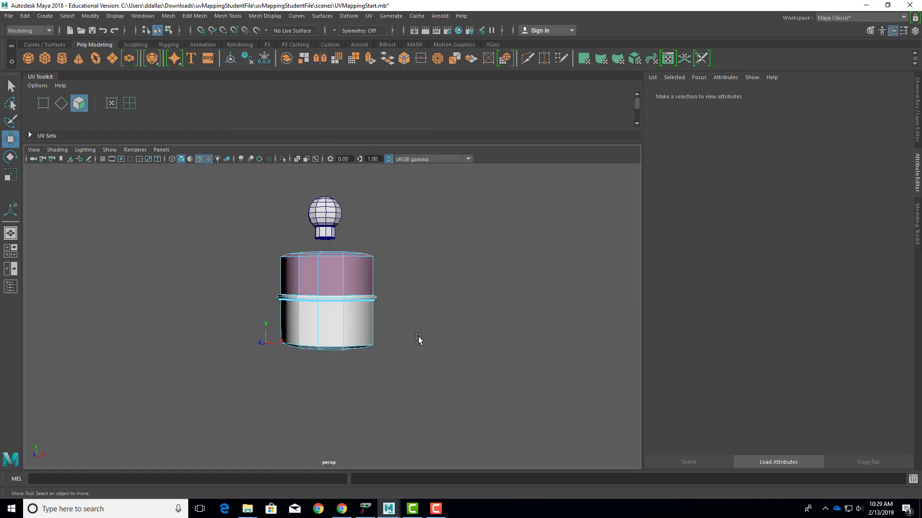
- Select the four central faces on the underside of the bottle
left_click_drag(342, 346, 459, 303, "alt")
left_click(278, 289)
left_click(333, 278, "shift")
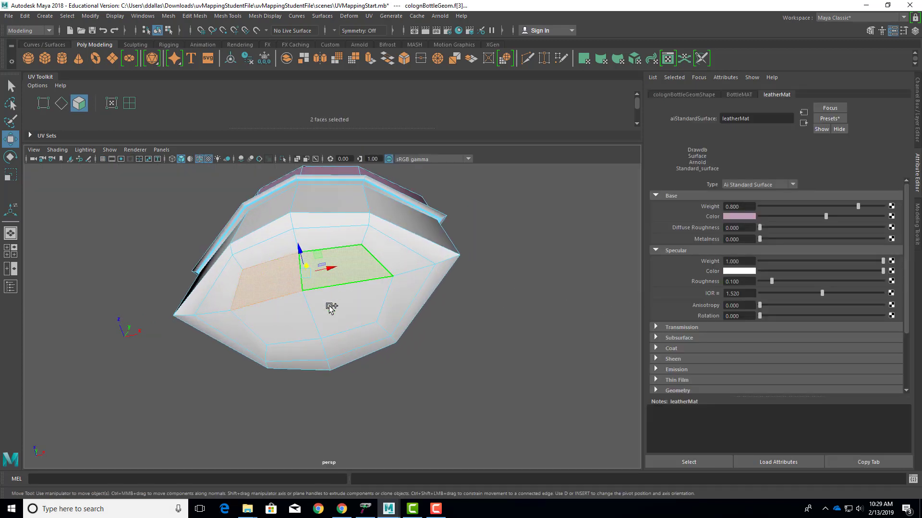
left_click(361, 300, "shift")
left_click(297, 316, "shift")
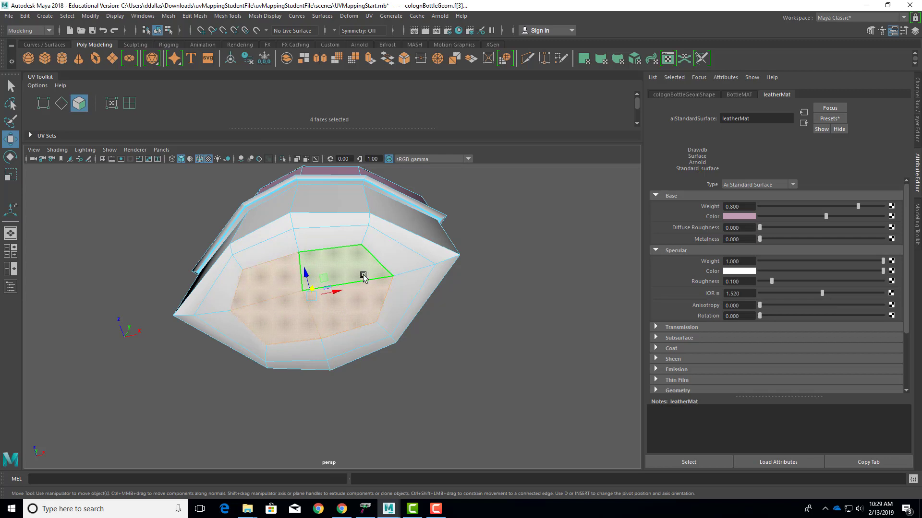
left_click_drag(381, 279, 380, 275, "alt")
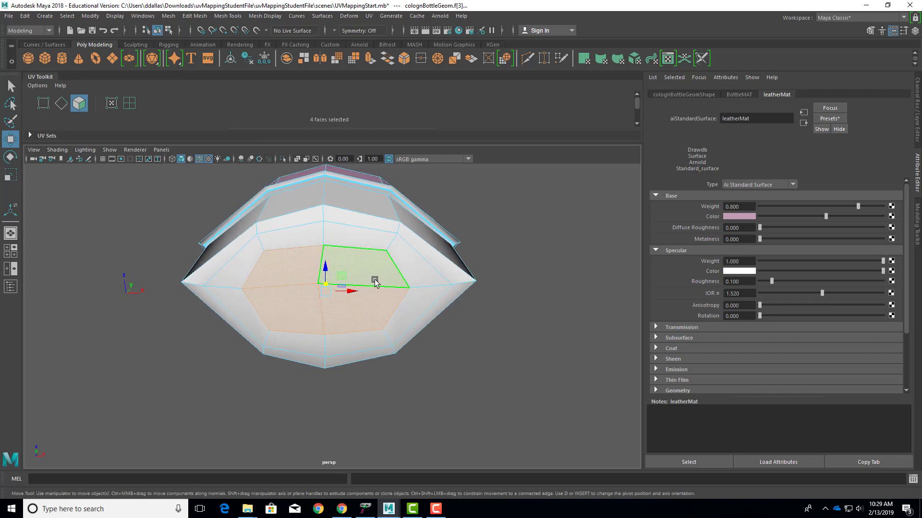
- Grow the face selection ring by ring from the underside over the lower bottle walls
key("shift+period")
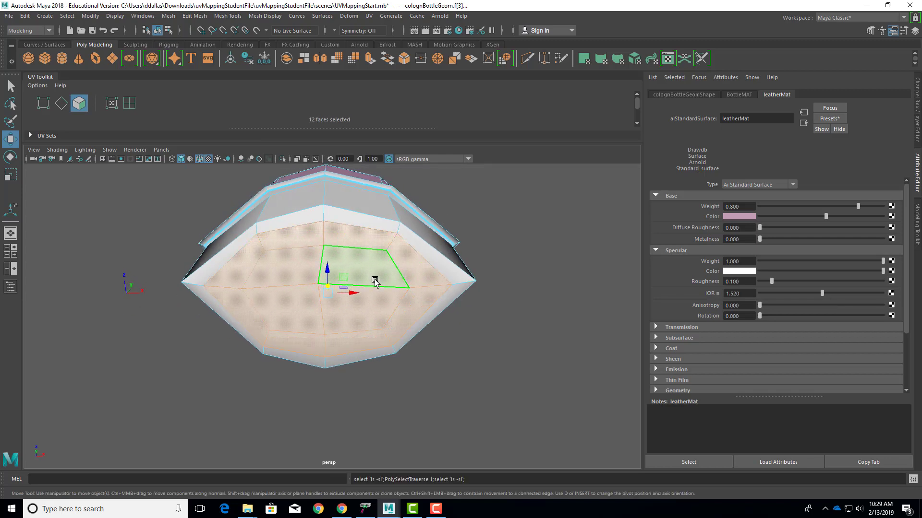
key("ctrl+less")
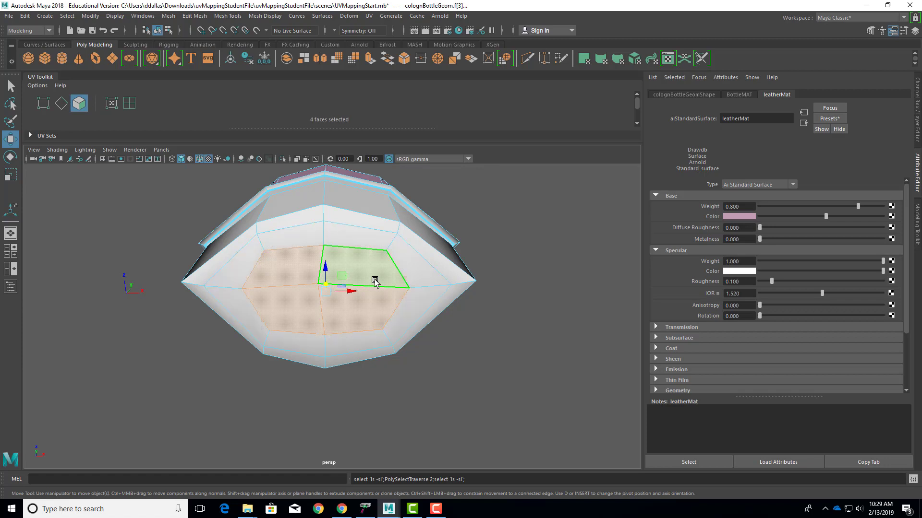
key("shift+period")
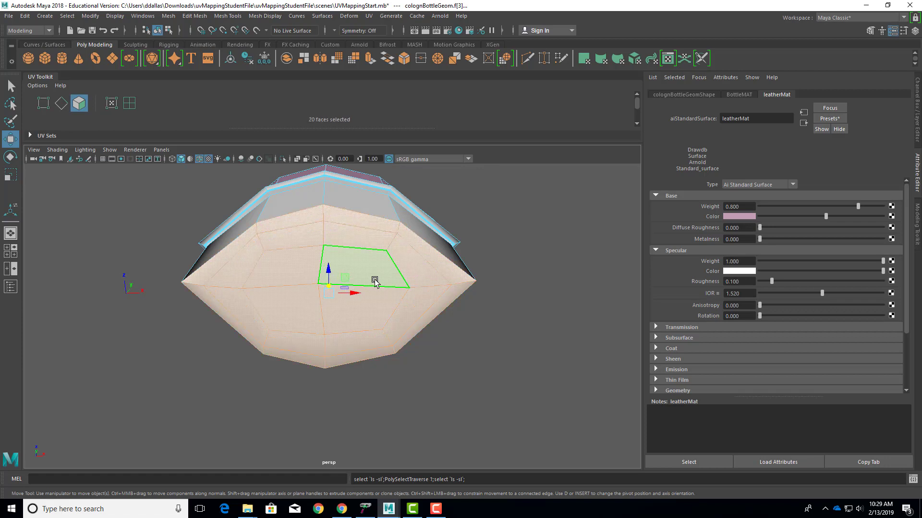
key("shift+period")
left_click_drag(401, 284, 396, 327, "alt")
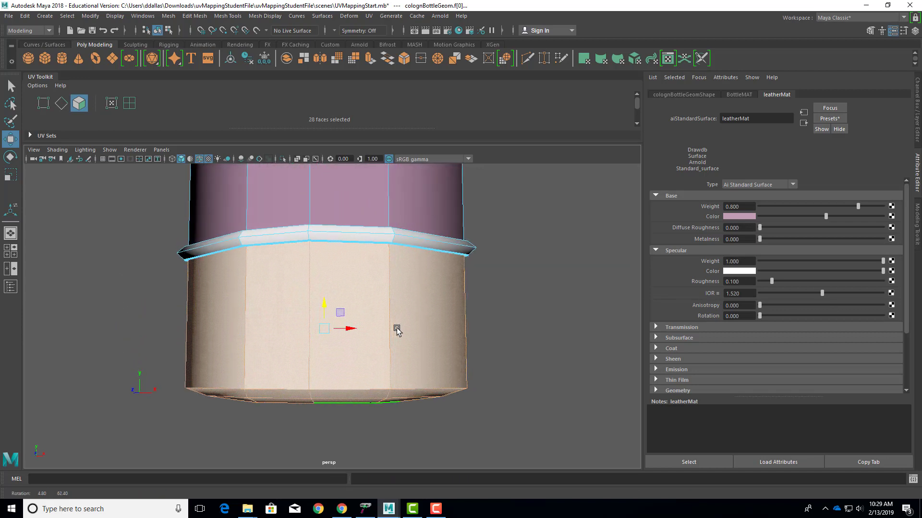
- Grow the face selection to take in the raised band, using wireframe display to check the hidden inner faces
scroll(498, 329, "up", 3)
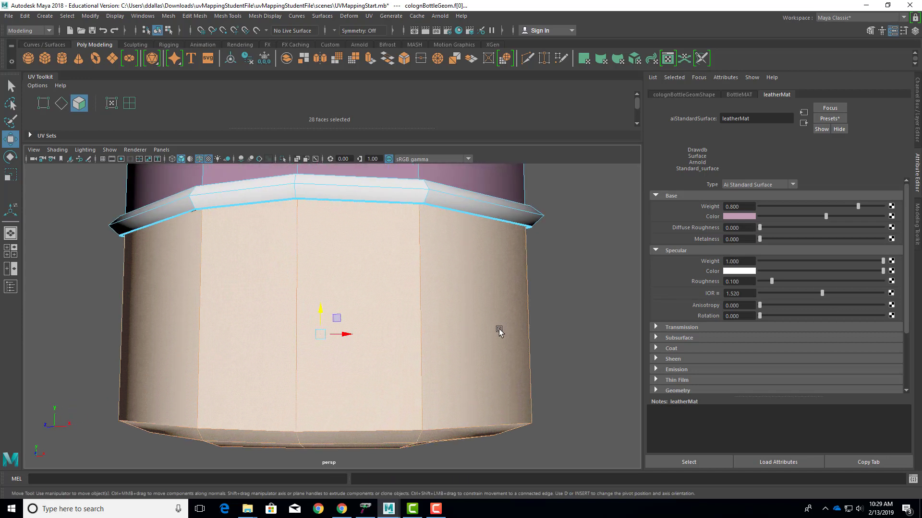
key("shift+period")
key("shift+period")
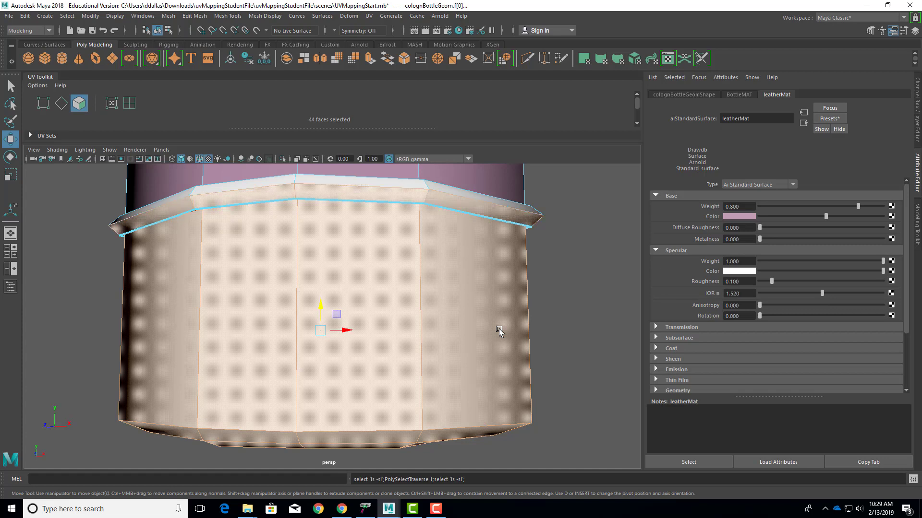
key("shift+period")
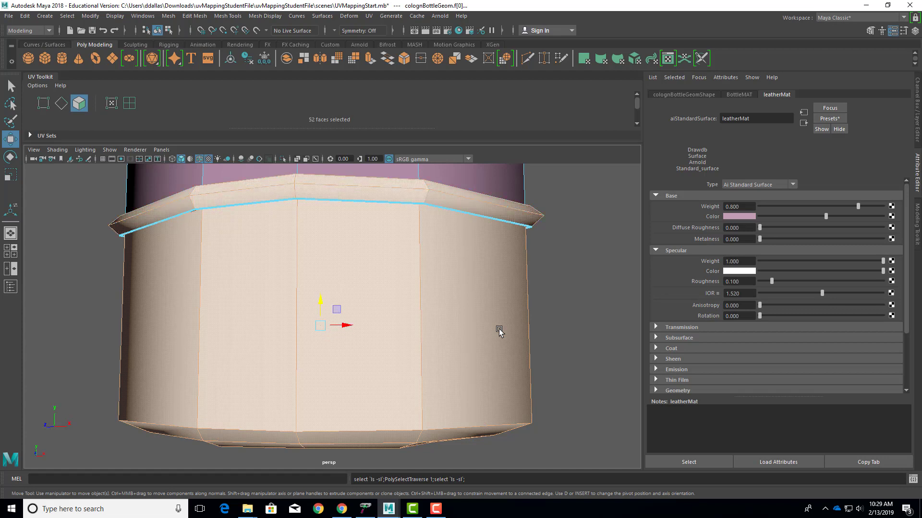
key("4")
left_click_drag(539, 290, 579, 311, "alt")
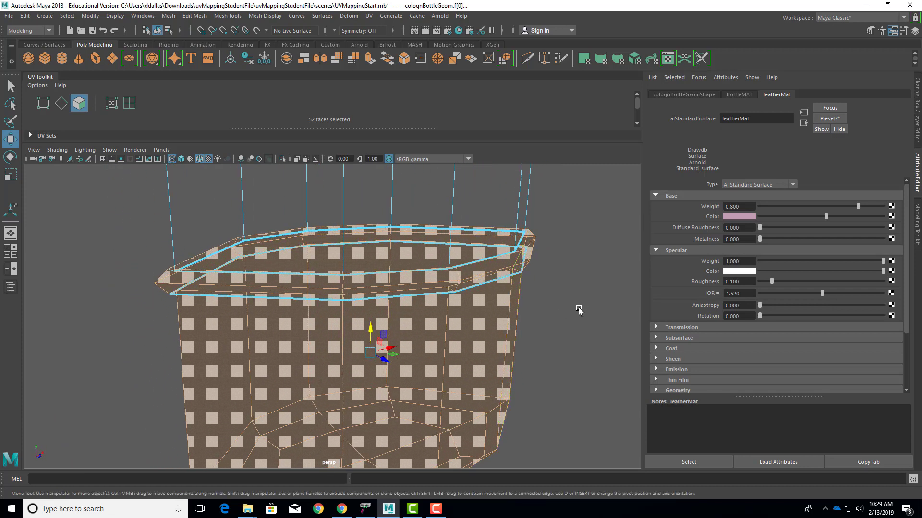
key("shift+period")
key("shift+comma")
key("a")
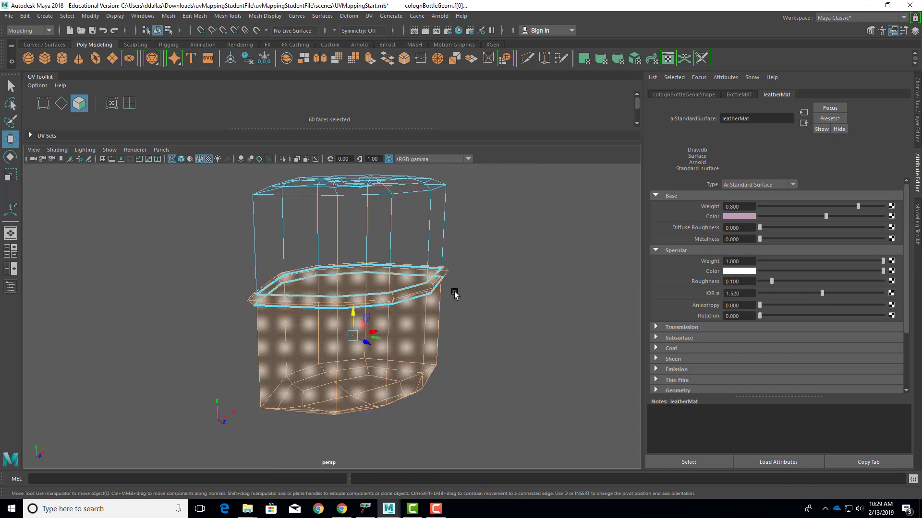
- Shrink the selection back to the four underside faces and regrow it over the lower bottle and raised band
mouse_move(473, 299)
left_mouse_down("alt")
mouse_move(493, 290)
mouse_move(476, 287)
left_mouse_up("alt")
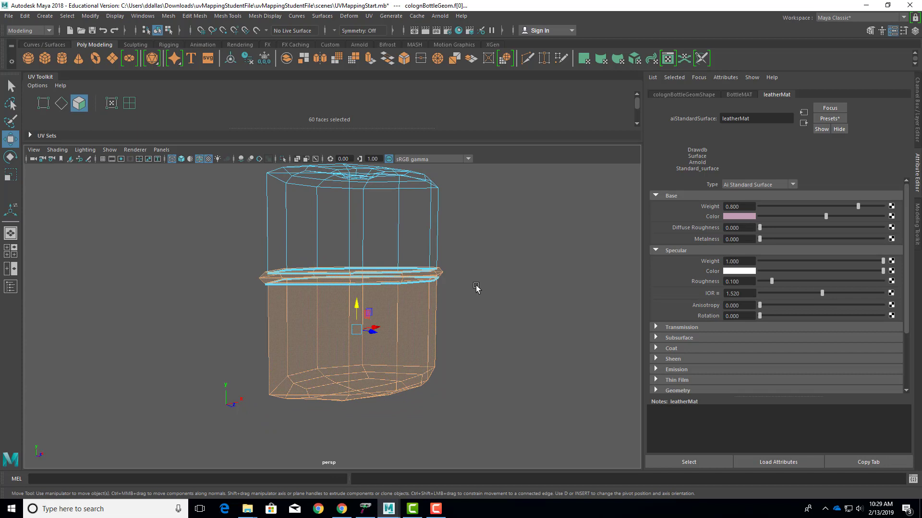
key("shift+comma")
key("shift+comma")
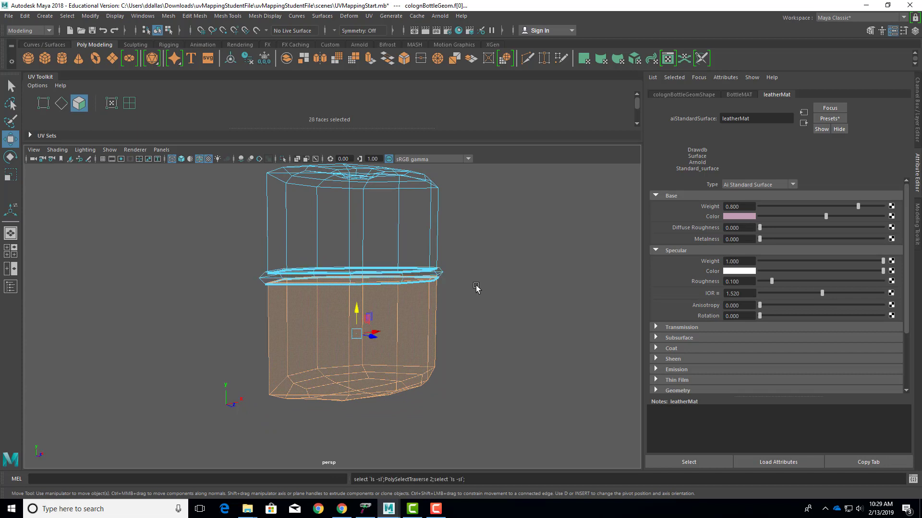
key("shift+comma")
key("shift+comma")
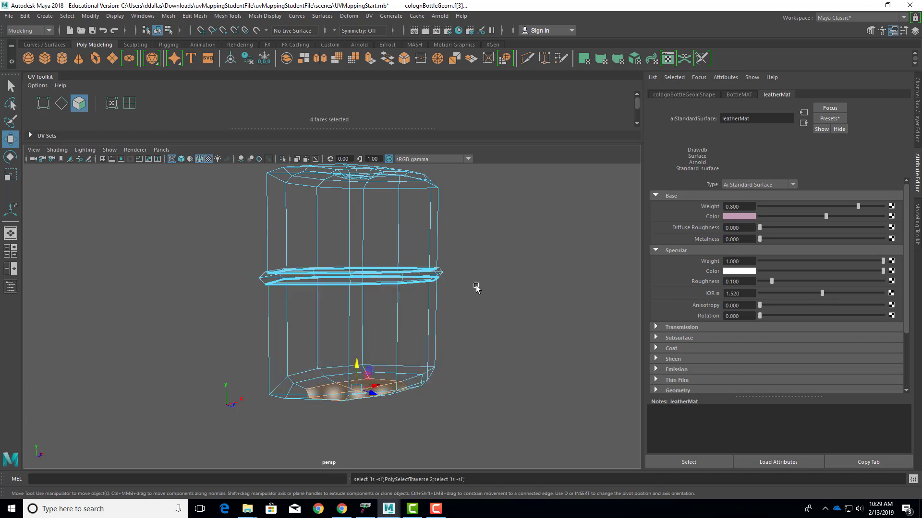
key("shift+period")
key("shift+period")
key("shift+period")
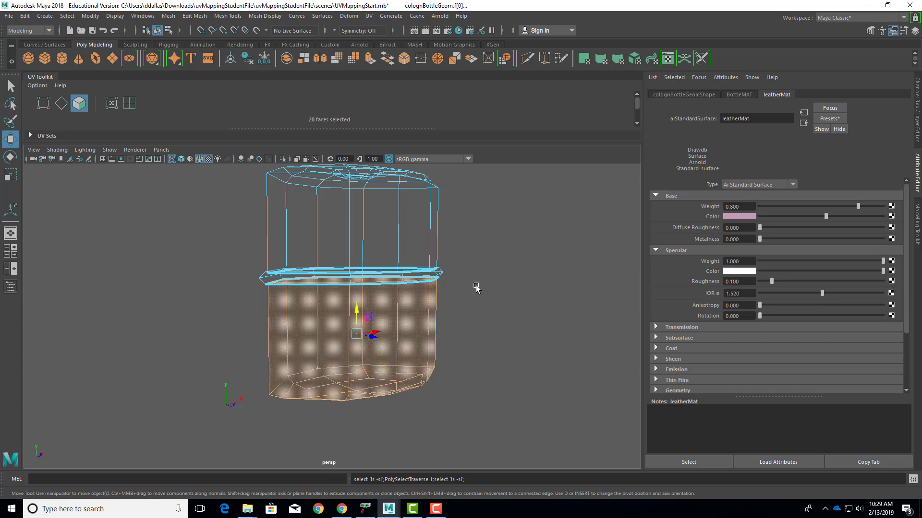
key("shift+period")
key("shift+period")
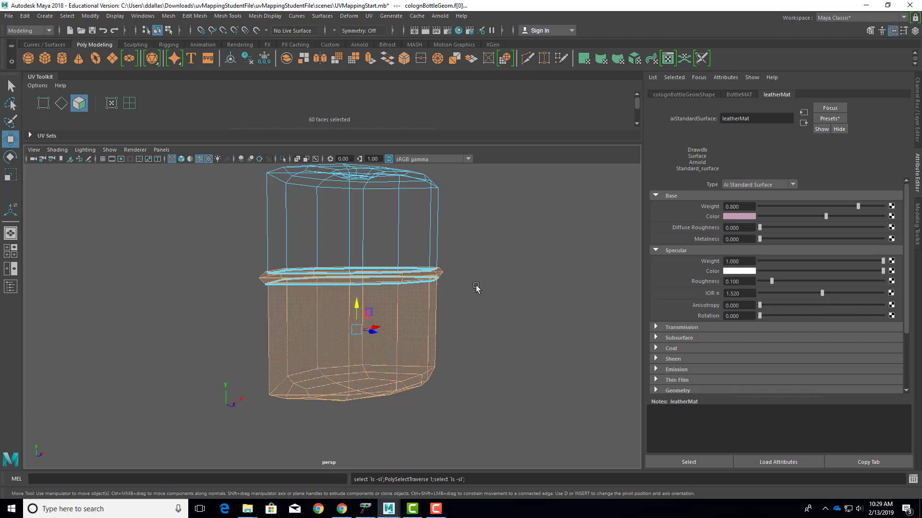
key("shift+period")
key("shift+comma")
- Return to shaded display and inspect the selected lower bottle and band faces from below and from the front
left_click_drag(479, 290, 450, 214, "alt")
key("5")
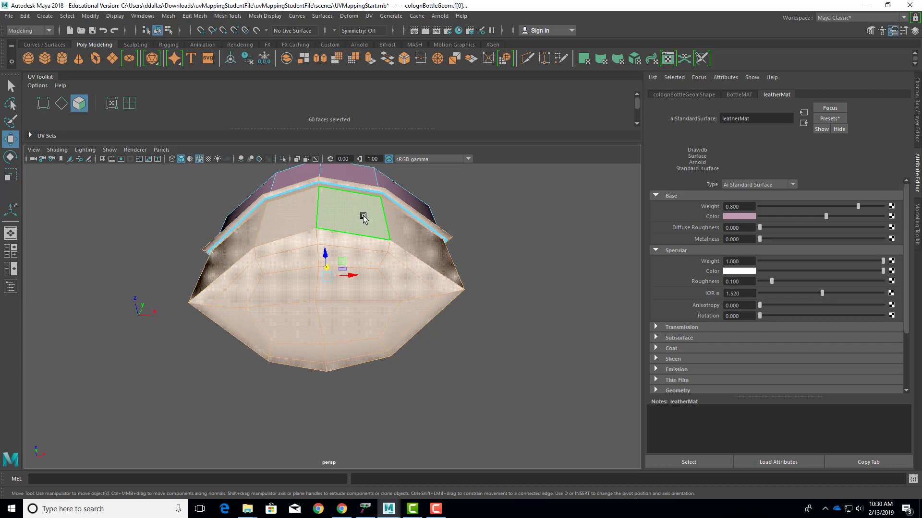
left_click_drag(365, 214, 370, 272, "alt")
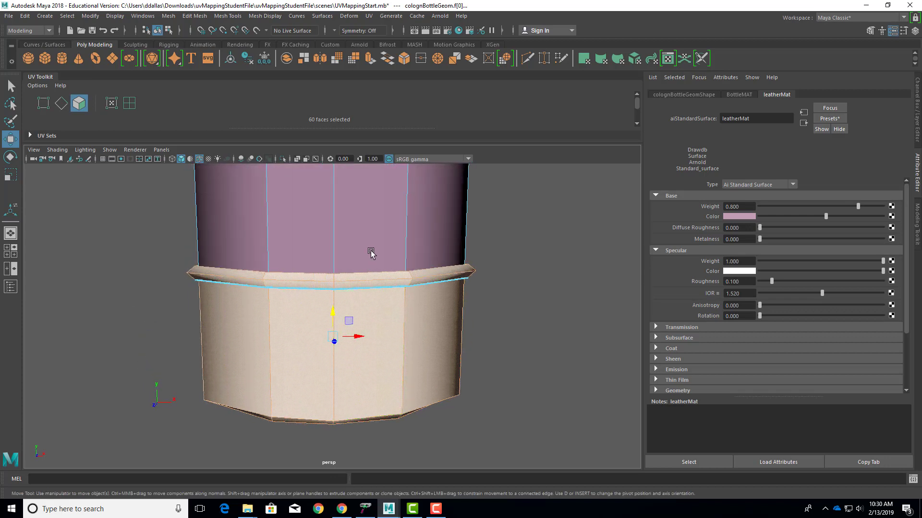
middle_click_drag(364, 235, 363, 253, "alt")
right_click_drag(363, 254, 310, 259, "alt")
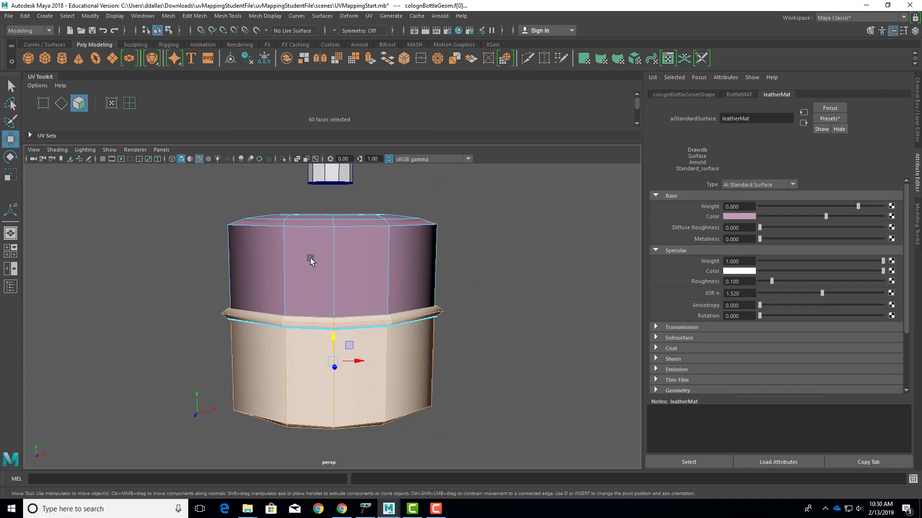
left_click(436, 510)
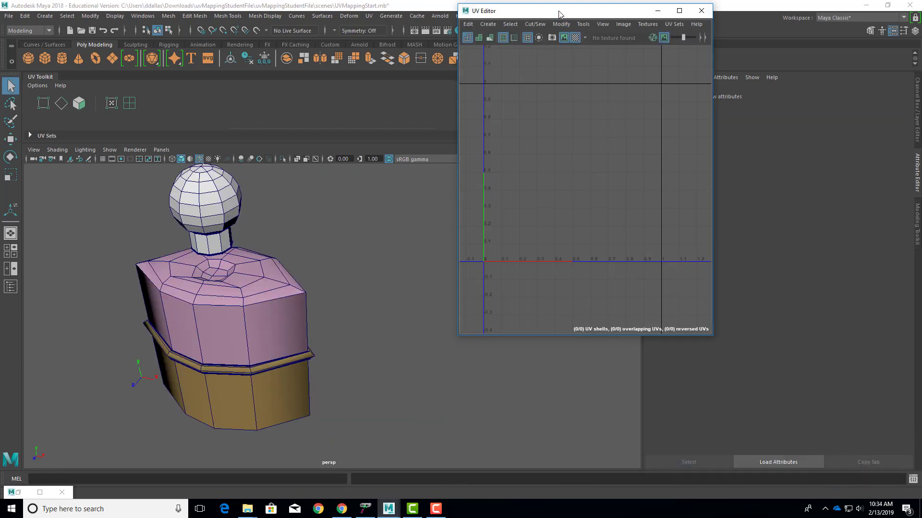
- Restore the Hypershade window and select all bottle faces that use the leatherMat material
left_click(492, 27)
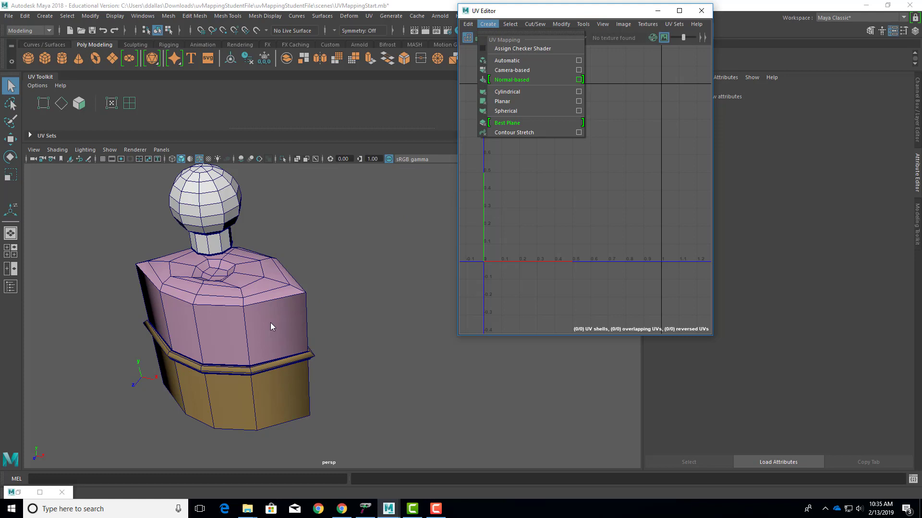
left_click(14, 494)
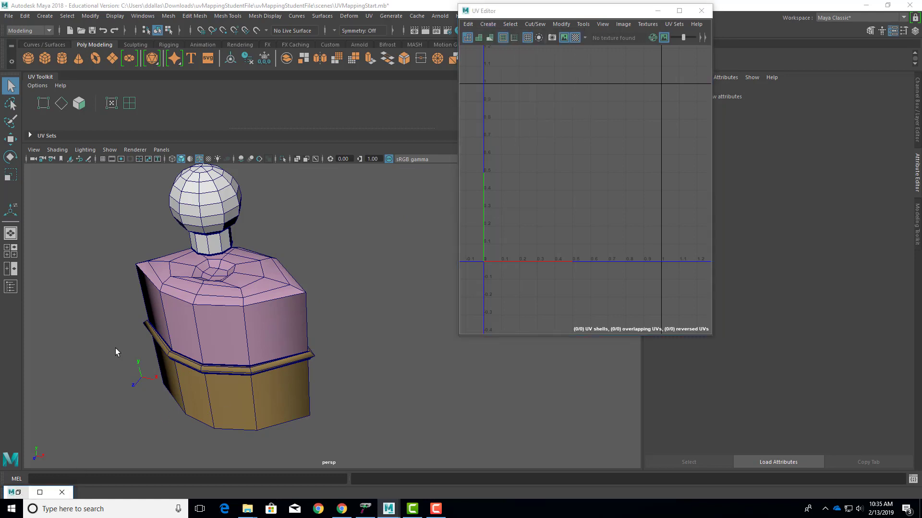
left_click(40, 492)
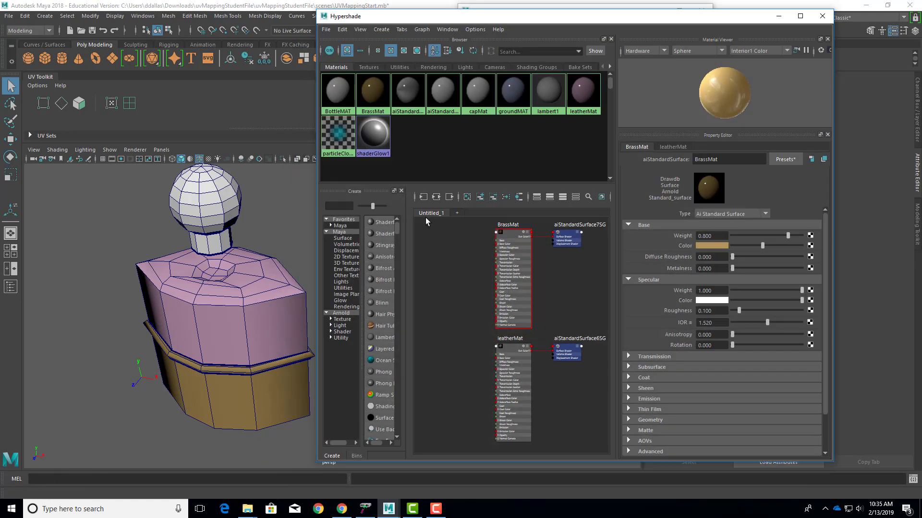
right_click_drag(583, 98, 619, 96)
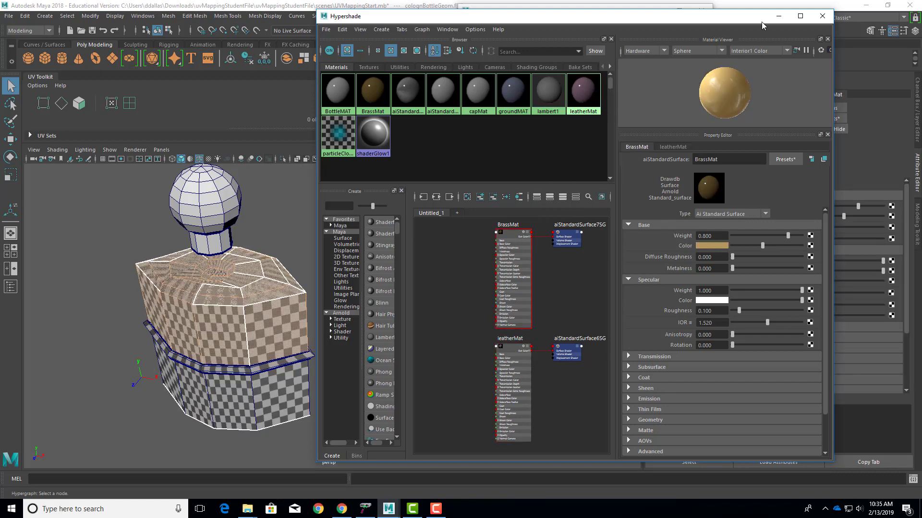
- Reset the Automatic mapping options to defaults and apply a six-plane automatic UV projection to the selected leatherMat faces
left_click(778, 18)
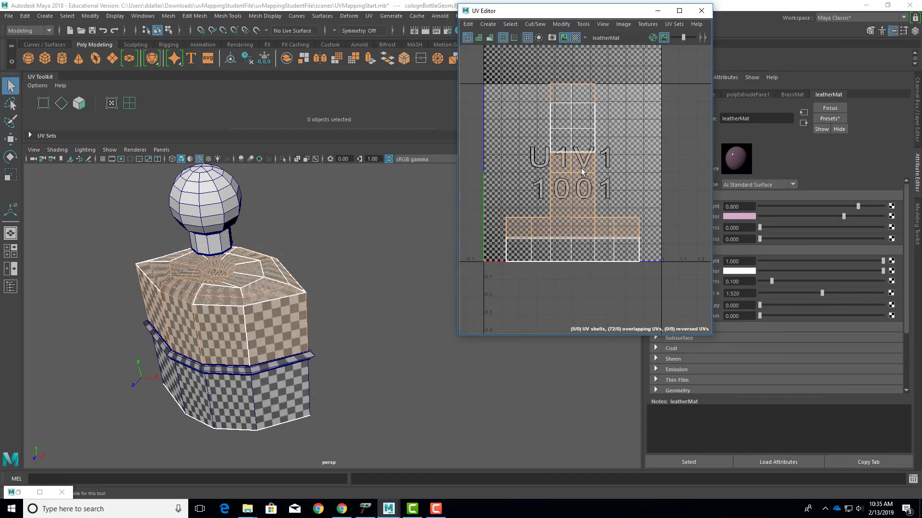
left_click(488, 24)
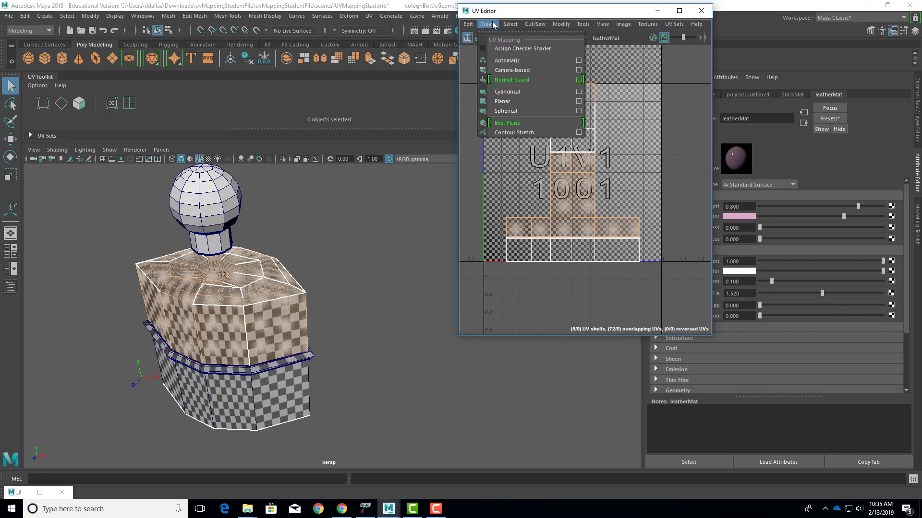
left_click(579, 61)
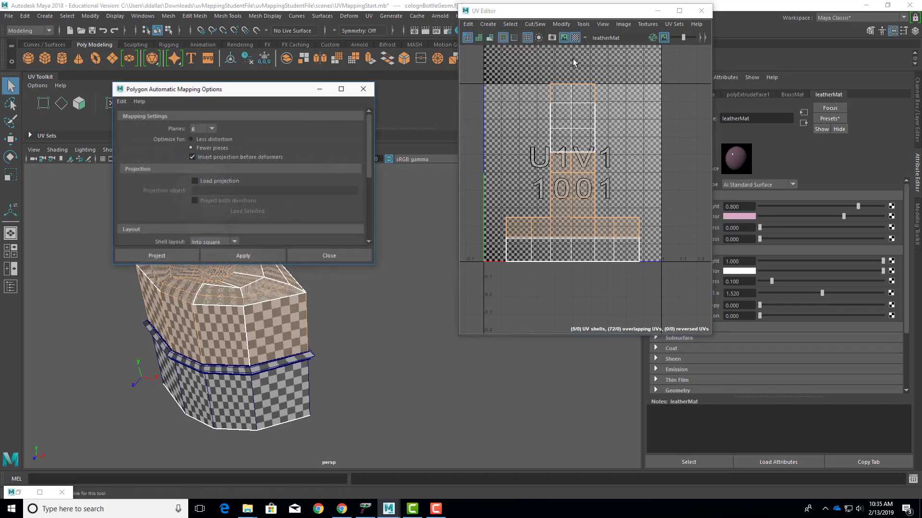
left_click(121, 101)
left_click(131, 118)
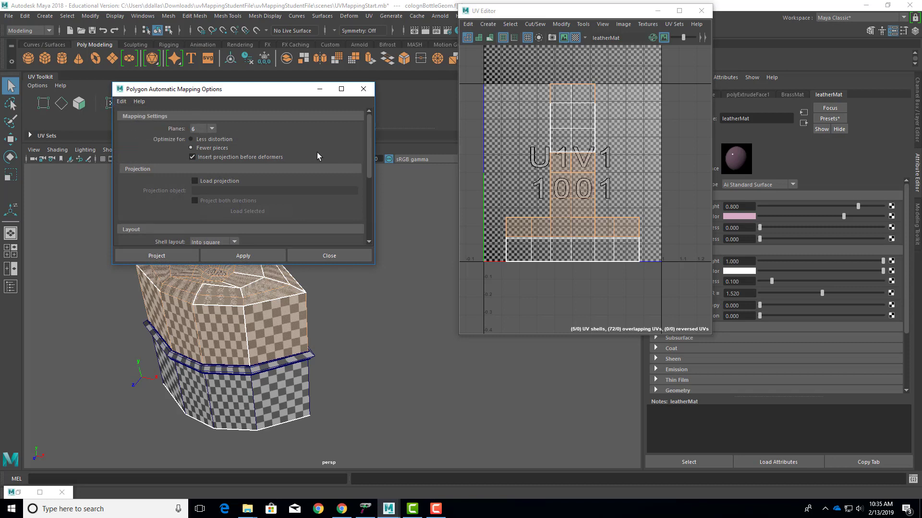
left_click_drag(287, 91, 364, 67)
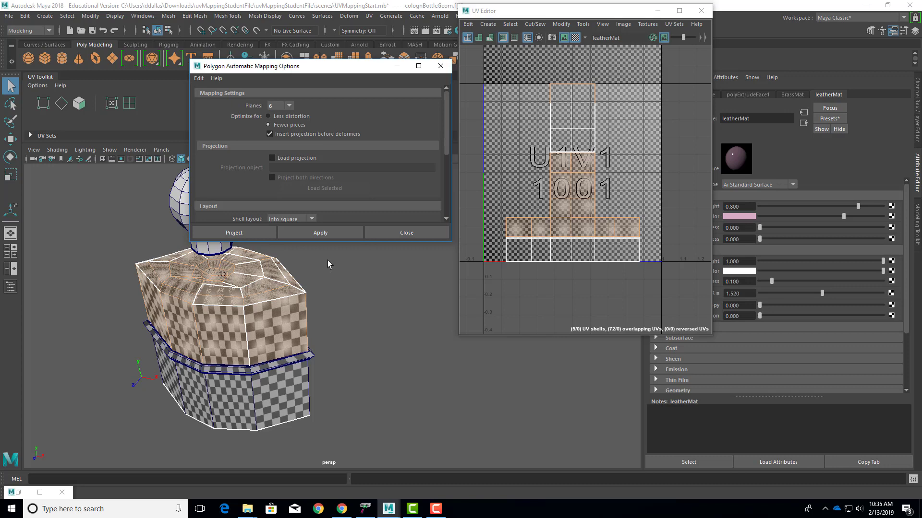
left_click(318, 233)
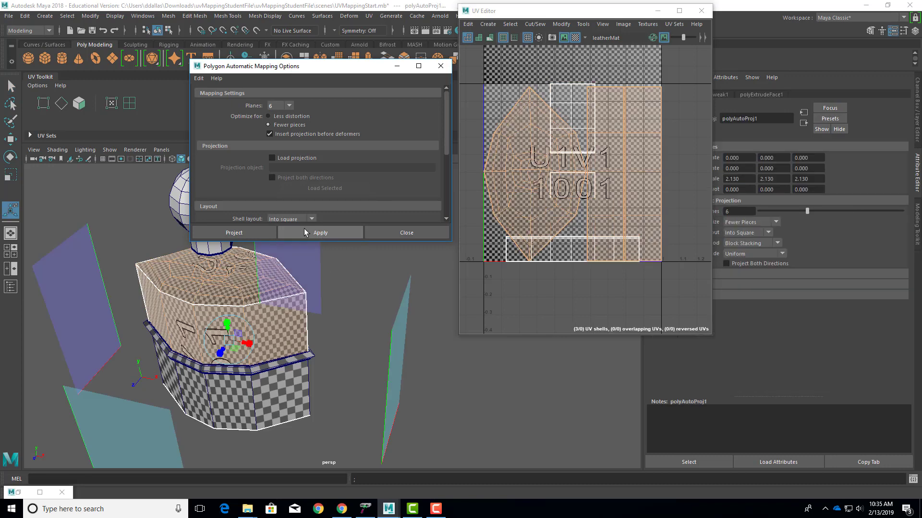
- Examine the six projection planes around the bottle and the resulting leather UV shells, with the mapping options window minimized
scroll(609, 200, "down", 4)
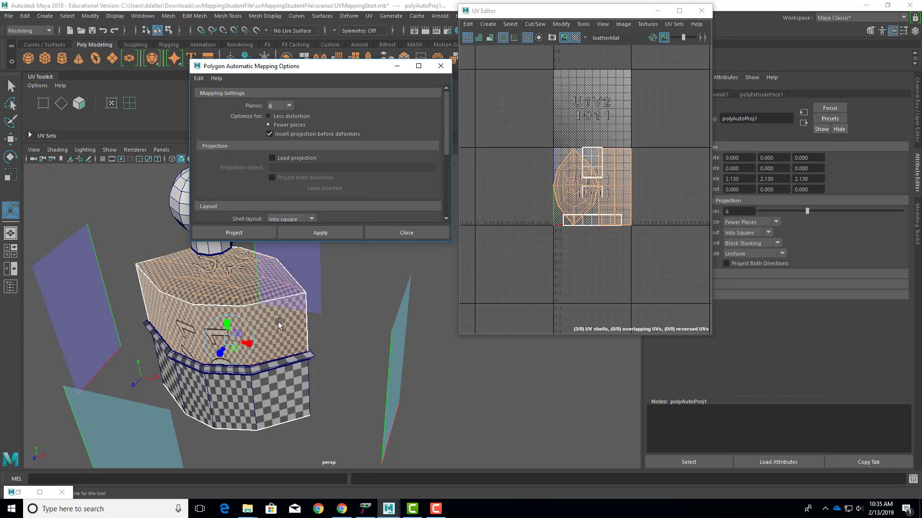
scroll(303, 315, "down", 5)
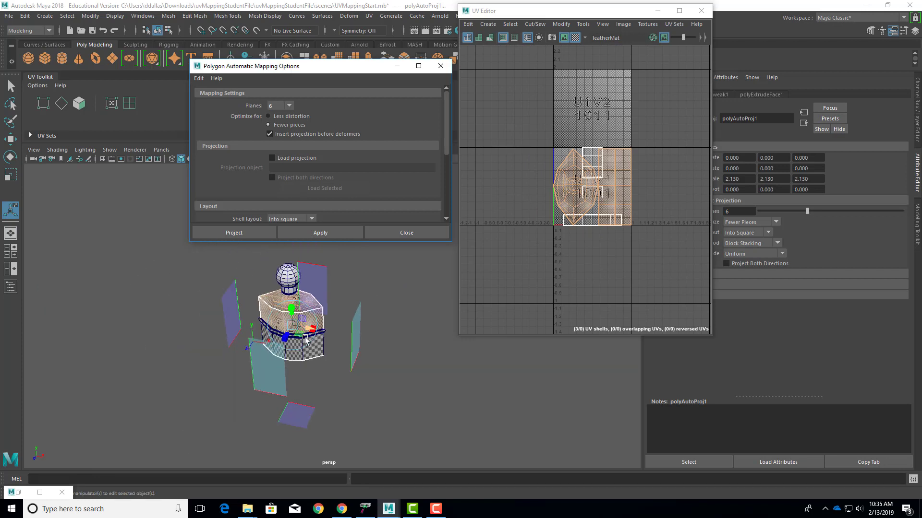
left_click_drag(366, 390, 327, 364, "alt")
left_click(397, 66)
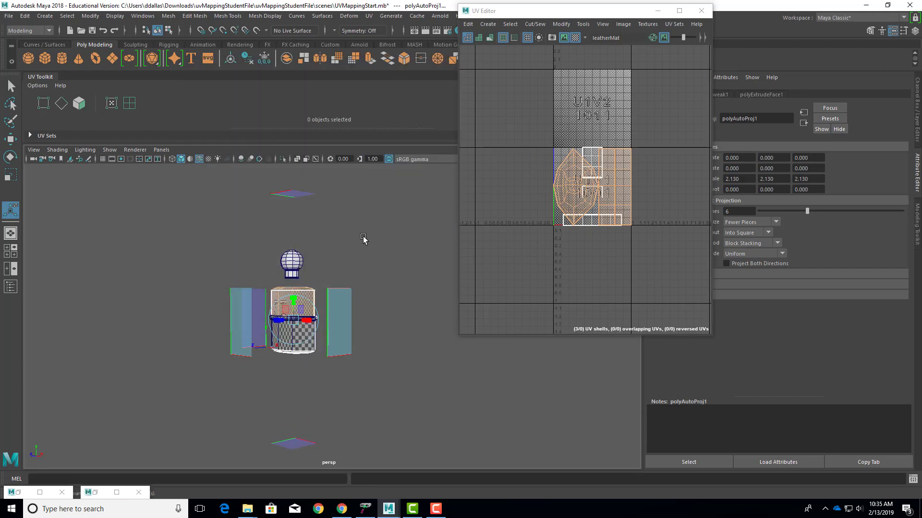
middle_click_drag(366, 223, 344, 216, "alt")
left_click_drag(235, 300, 235, 313, "alt")
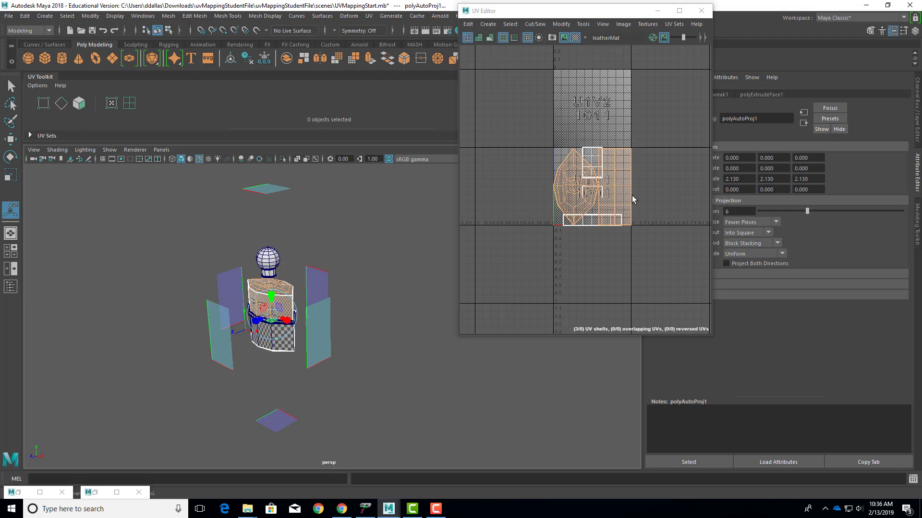
scroll(630, 193, "up", 6)
scroll(630, 193, "down", 2)
middle_click_drag(590, 165, 603, 186, "alt")
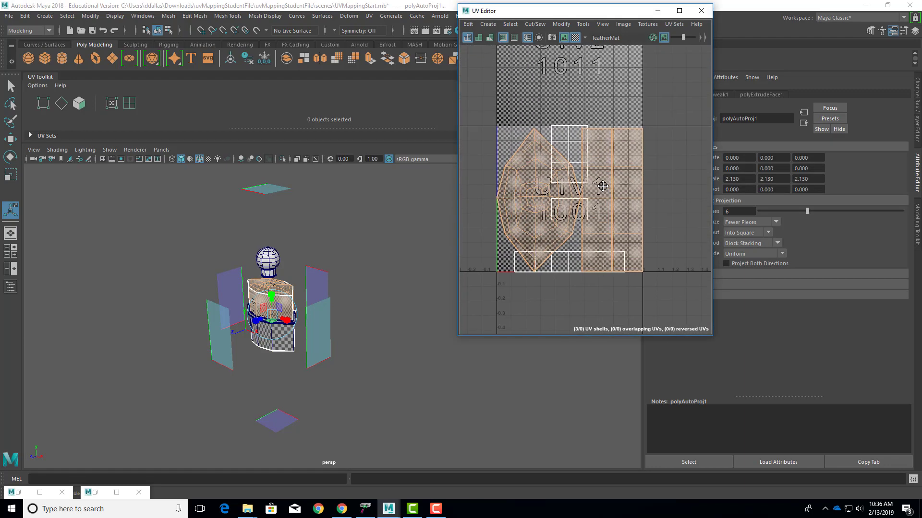
scroll(616, 187, "up", 2)
scroll(622, 187, "down", 2)
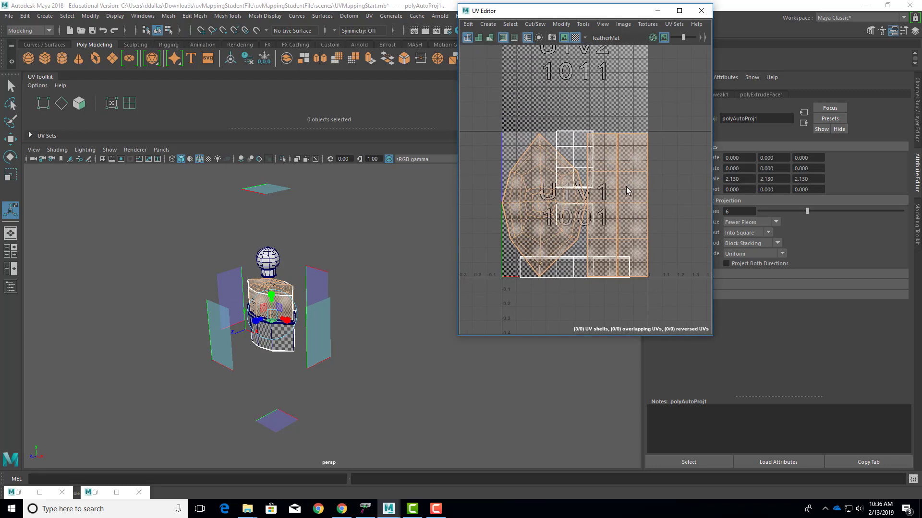
- Switch the UV Editor to UV shell selection and dismiss the projection manipulator around the bottle
right_click(526, 187)
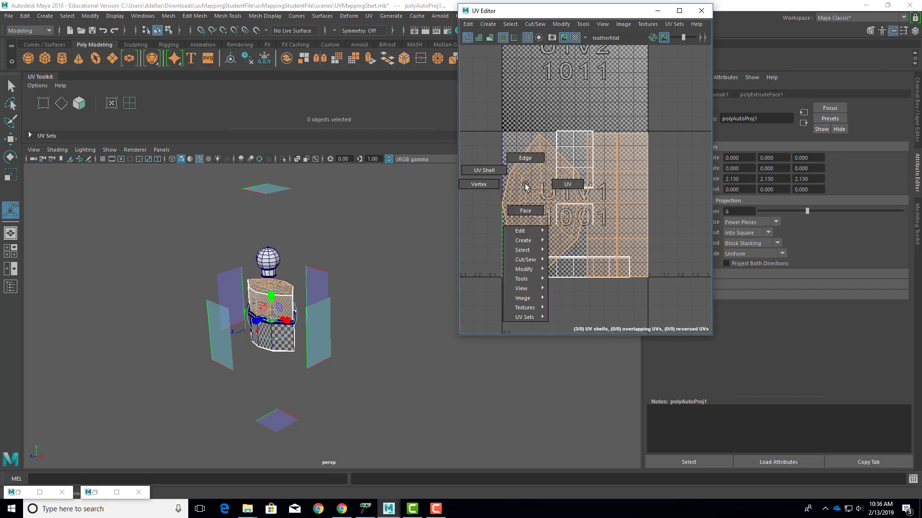
left_click(521, 181)
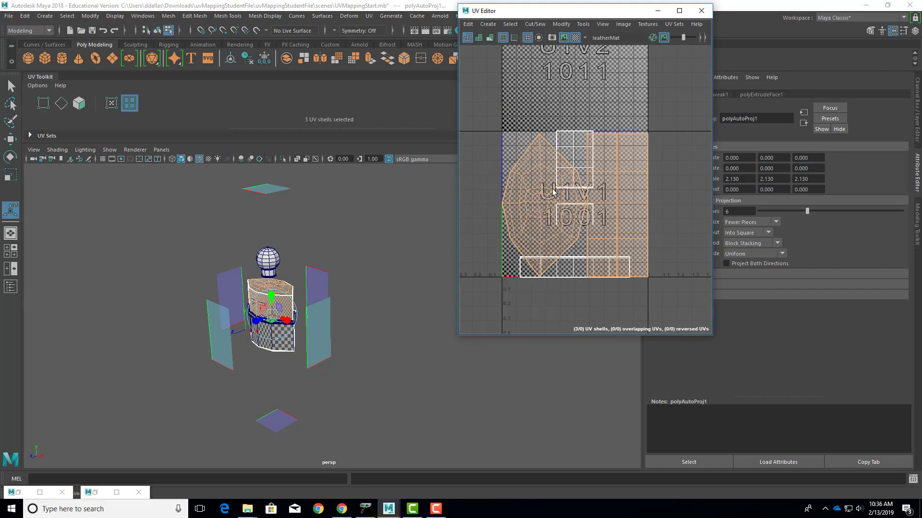
right_click_drag(528, 184, 491, 176)
key("q")
right_click_drag(527, 184, 521, 173)
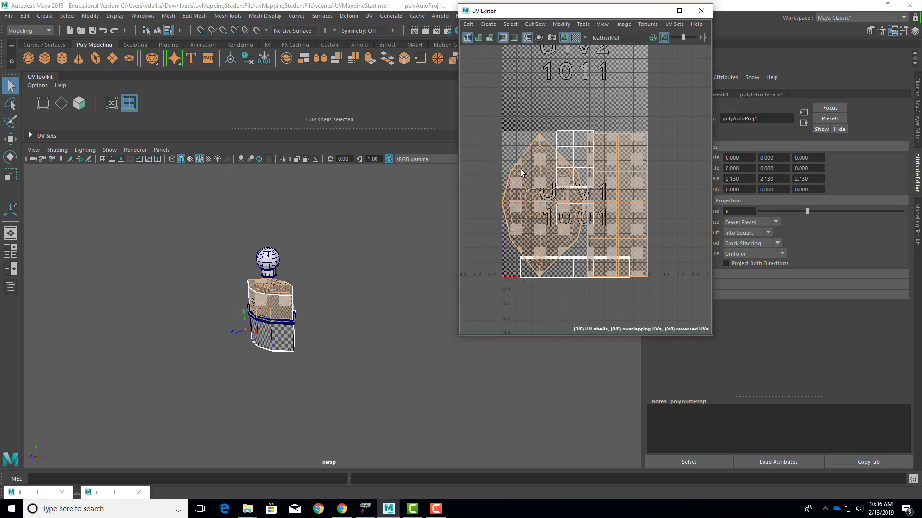
scroll(523, 191, "down", 5)
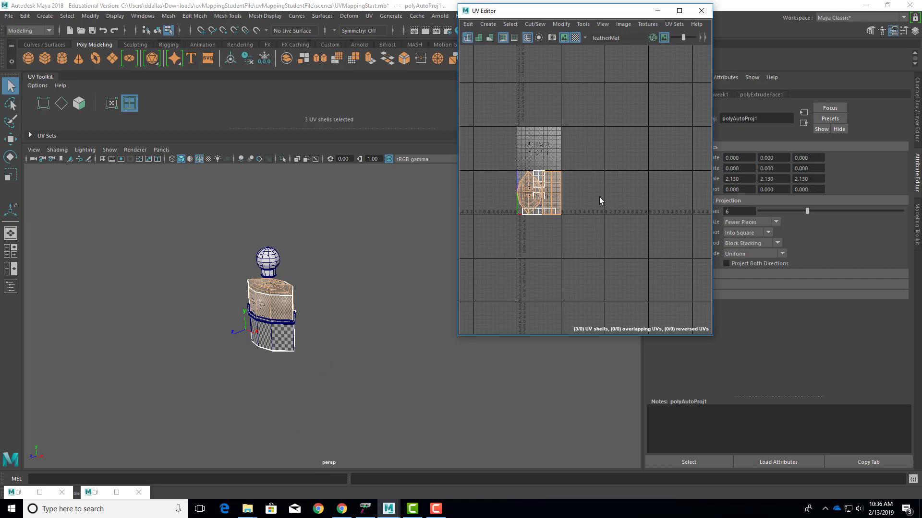
scroll(287, 364, "up", 3)
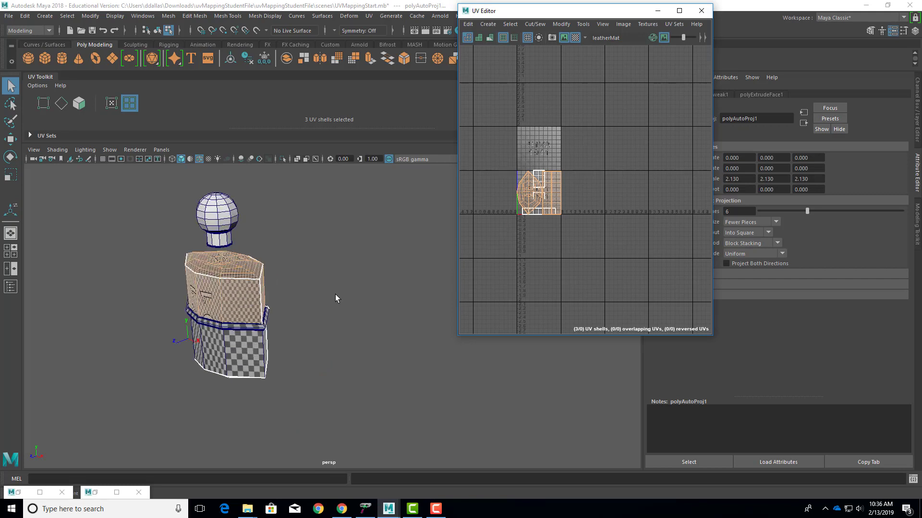
scroll(343, 329, "up", 2)
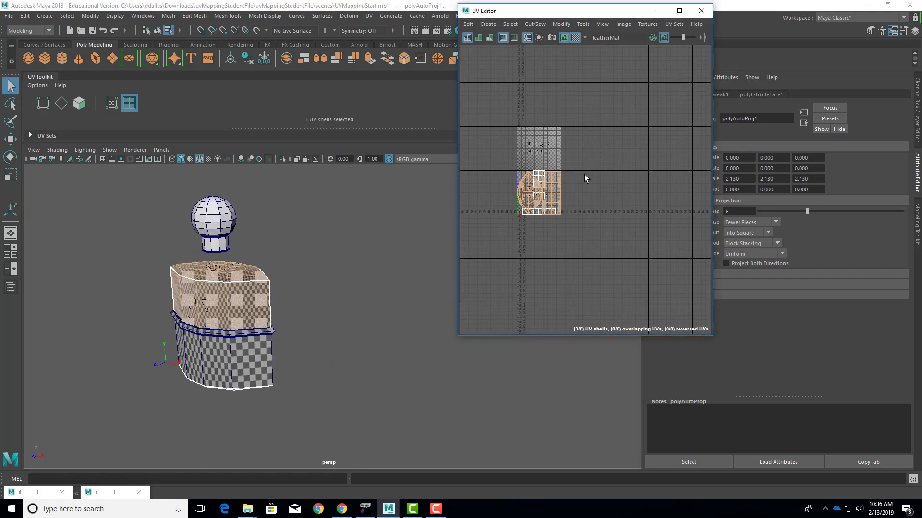
- Switch to UV component selection, clear the current selection and reselect the bottle body to show all its UVs
right_click(551, 184)
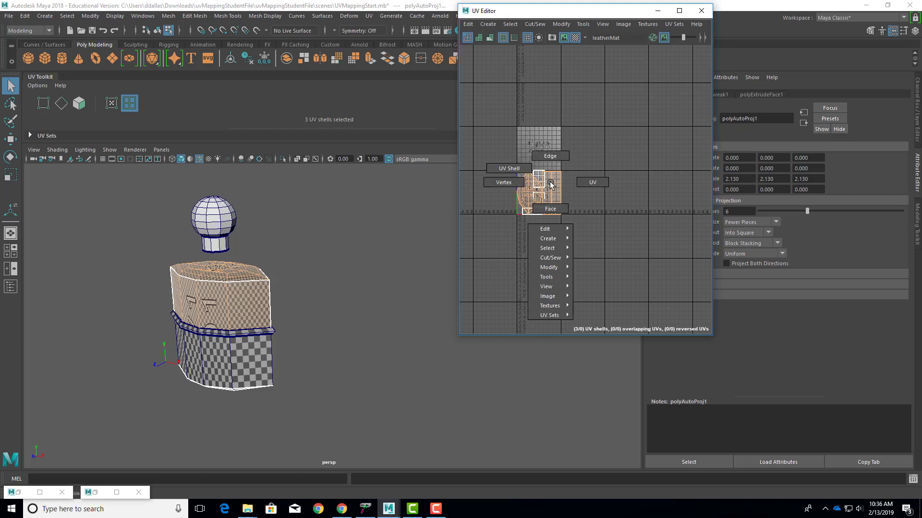
left_click(588, 183)
scroll(561, 182, "up", 4)
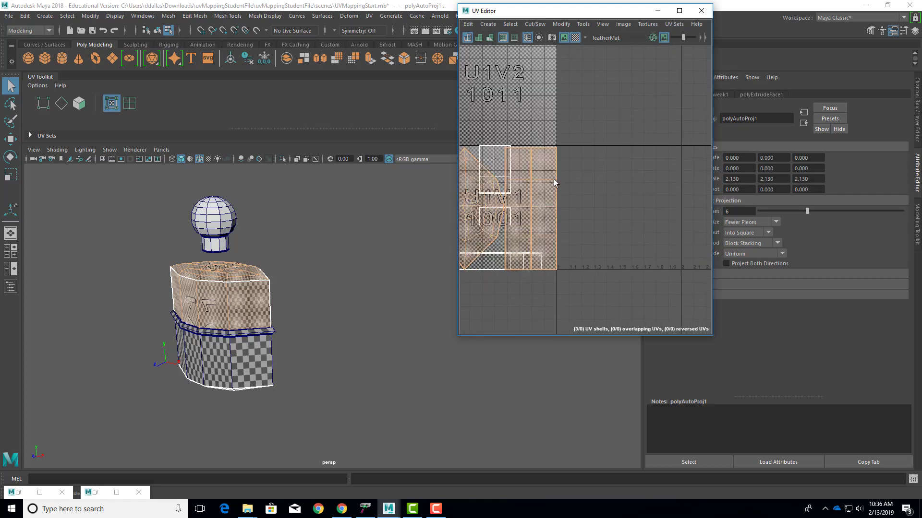
scroll(560, 185, "down", 3)
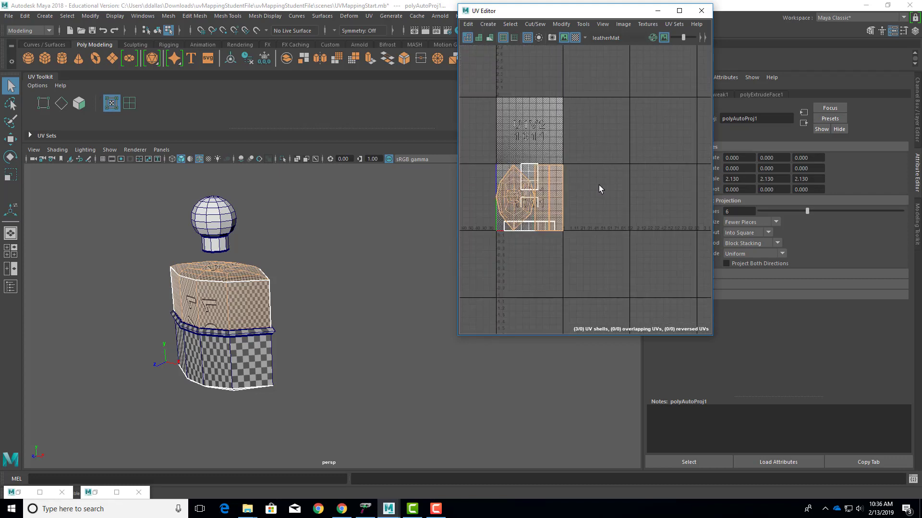
left_click(357, 287)
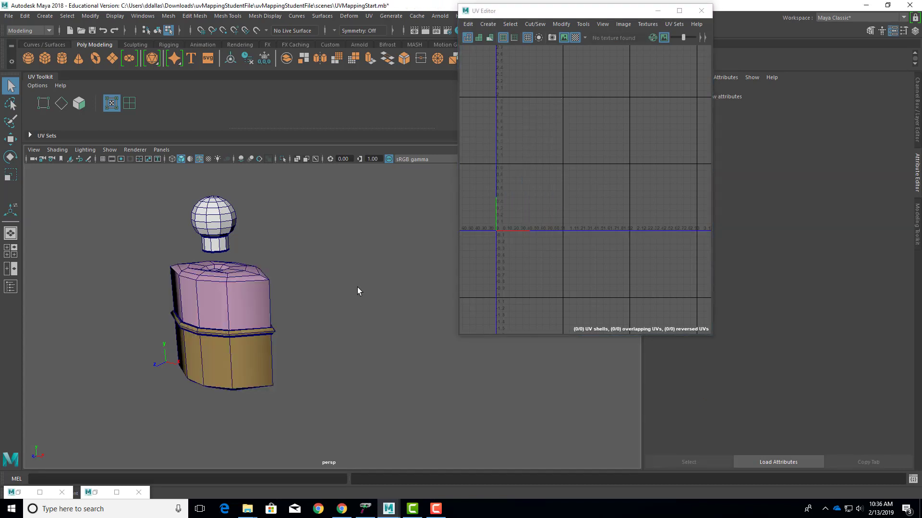
left_click(214, 302)
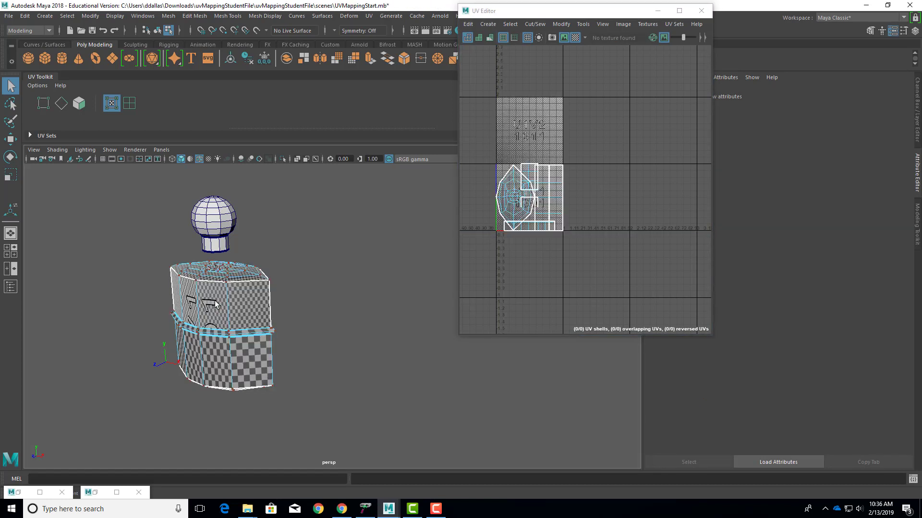
- Select the UV shell of the bottle's top in shell mode and move it out to the left of the U1V1 tile
right_click_drag(508, 188, 474, 177)
left_click(504, 190)
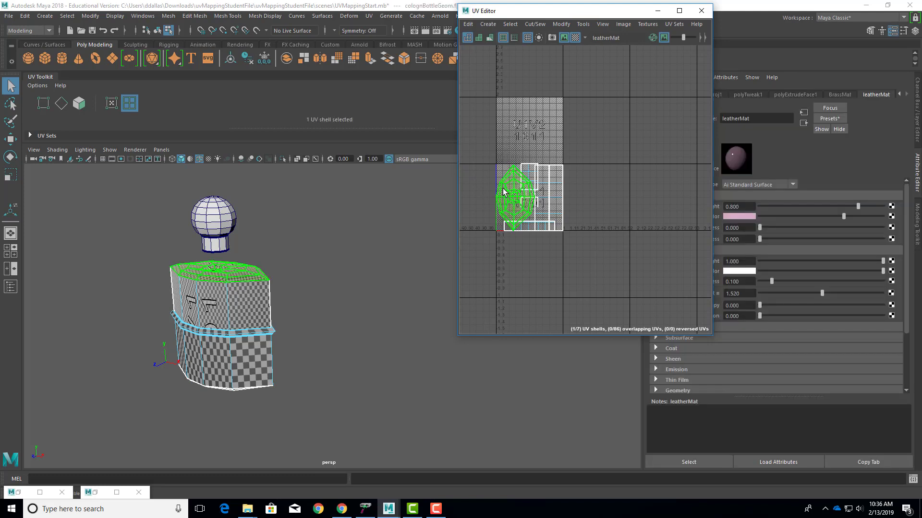
key("w")
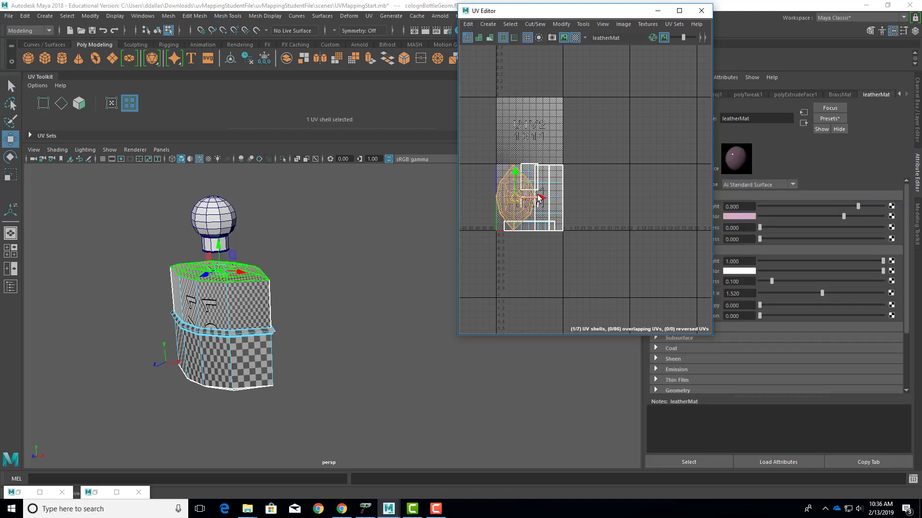
left_click_drag(541, 200, 499, 200)
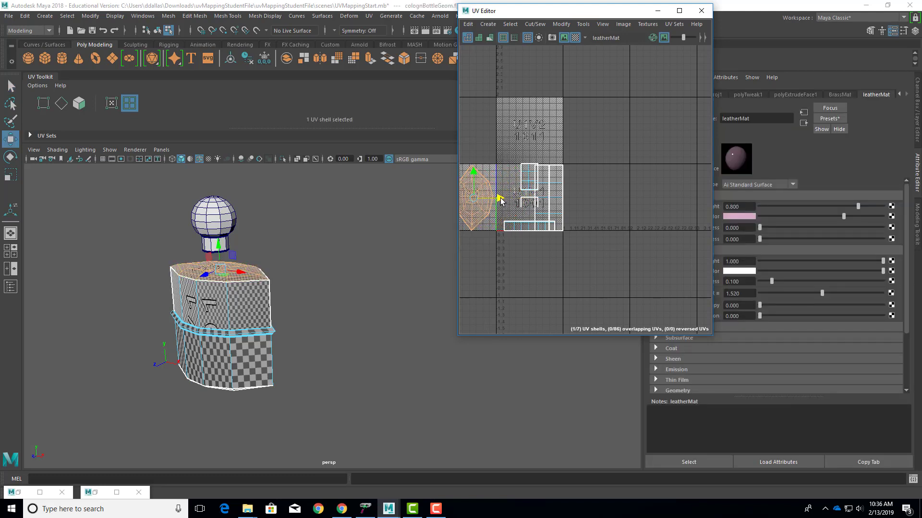
- Move the small rectangular brass side shell of the lower bottle into the neighbouring U2V1 tile
left_click(529, 184)
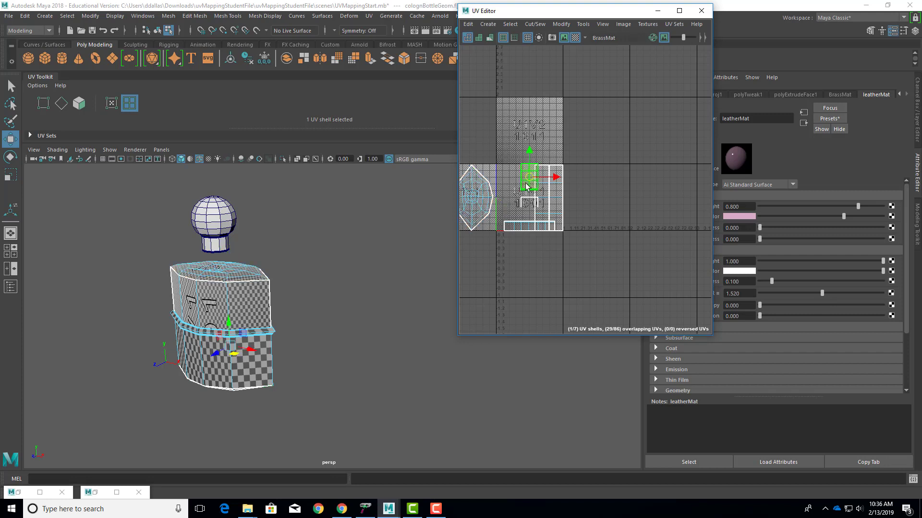
mouse_move(338, 274)
left_mouse_down("alt")
mouse_move(211, 258)
mouse_move(343, 279)
left_mouse_up("alt")
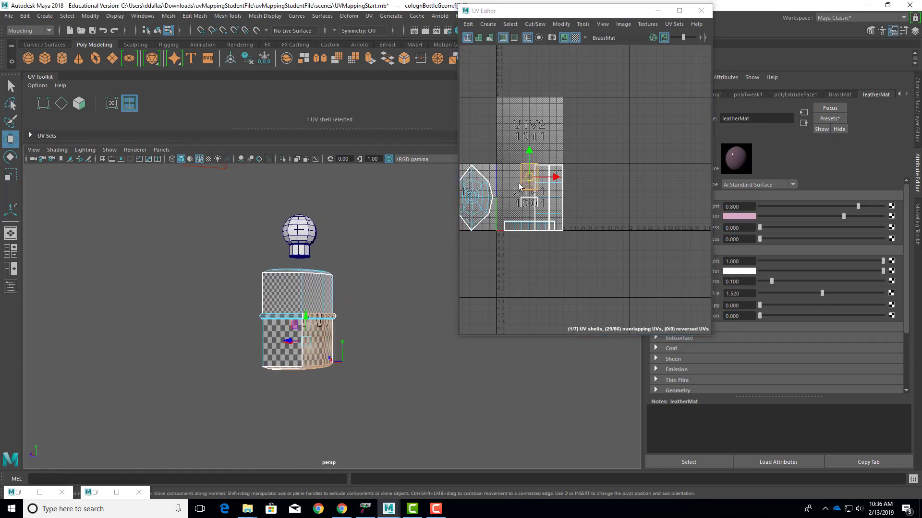
left_click_drag(531, 181, 579, 185)
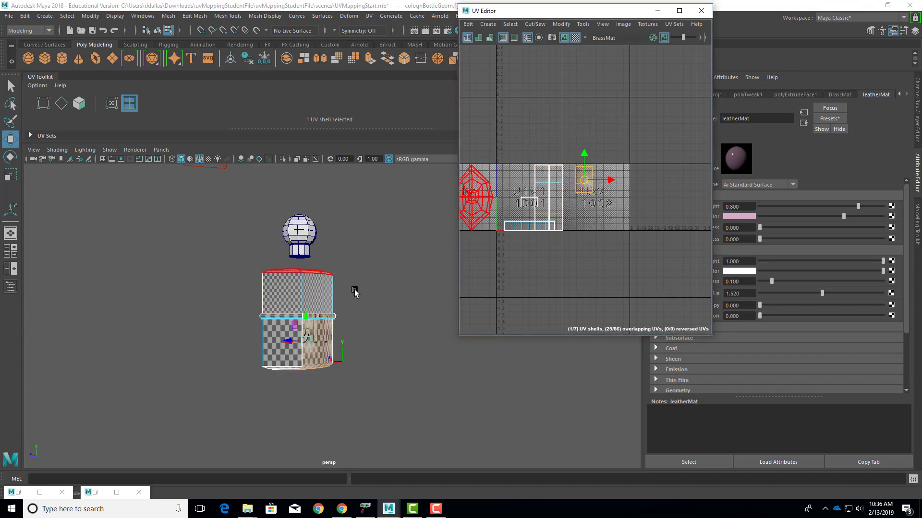
- Move the two tall narrow leather side shells out of the U1V1 tile, placing them side by side above the top's shell
left_click(548, 183)
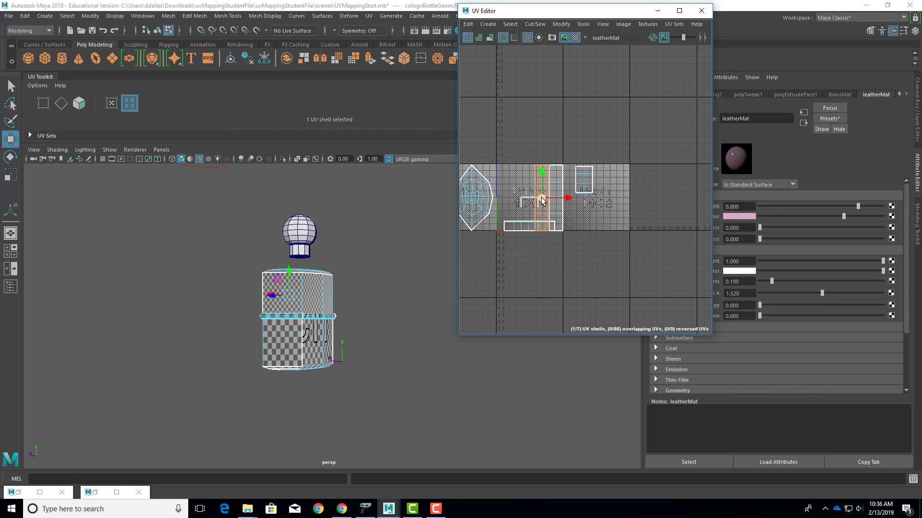
left_click_drag(540, 193, 468, 125)
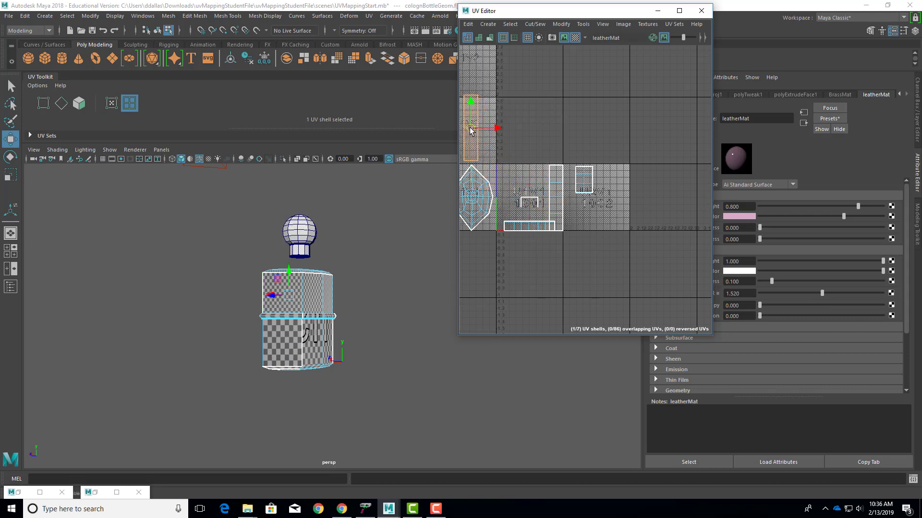
left_click(556, 195)
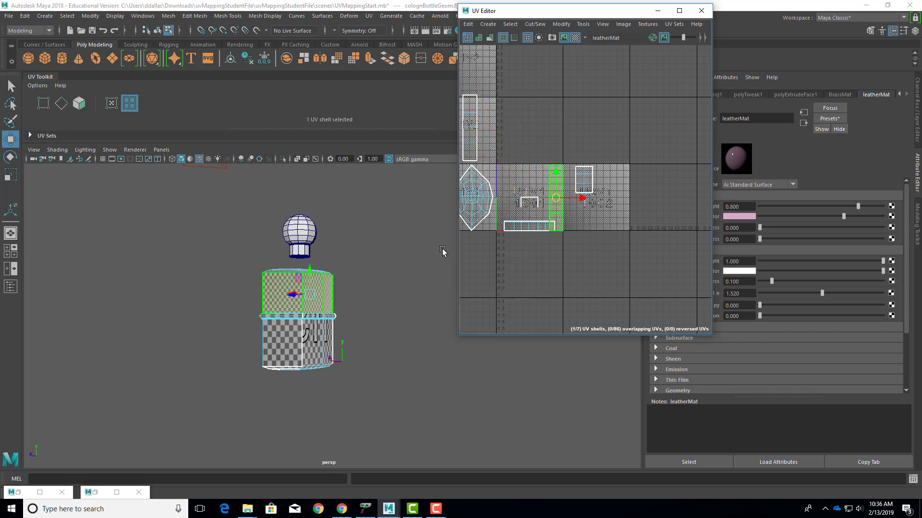
left_click_drag(442, 252, 385, 315, "alt")
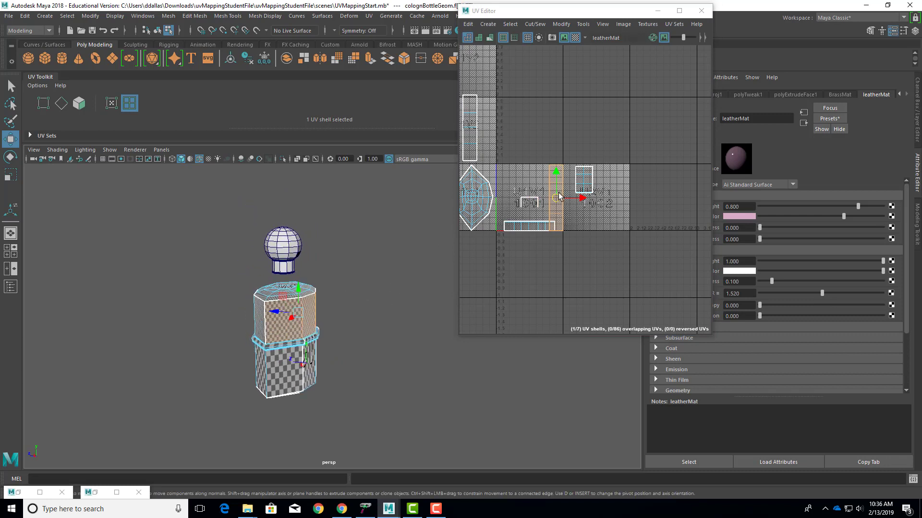
left_click_drag(554, 193, 493, 127)
- Reposition the first leather side shell closer to the other side shell and directly above the top's shell
left_click_drag(284, 319, 323, 323, "alt")
left_click(470, 129)
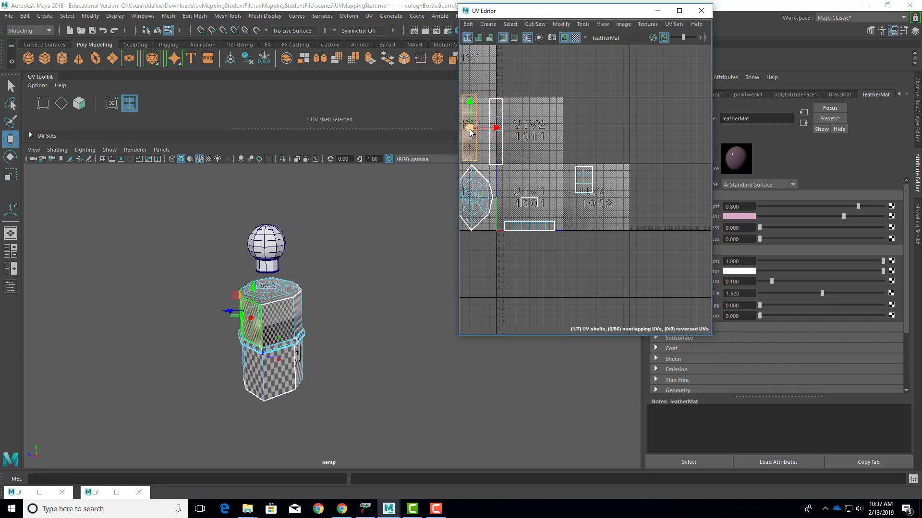
left_click_drag(470, 130, 477, 134)
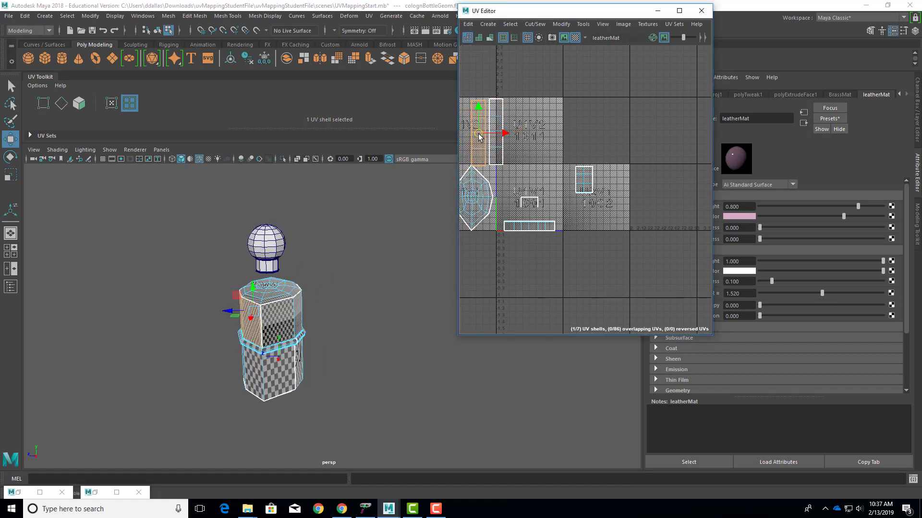
- Nudge the top's UV shell so it sits directly beneath the two tall leather side shells
left_click(471, 195)
mouse_move(471, 195)
left_mouse_down()
mouse_move(481, 193)
mouse_move(471, 191)
left_mouse_up()
left_click_drag(311, 315, 344, 316, "alt")
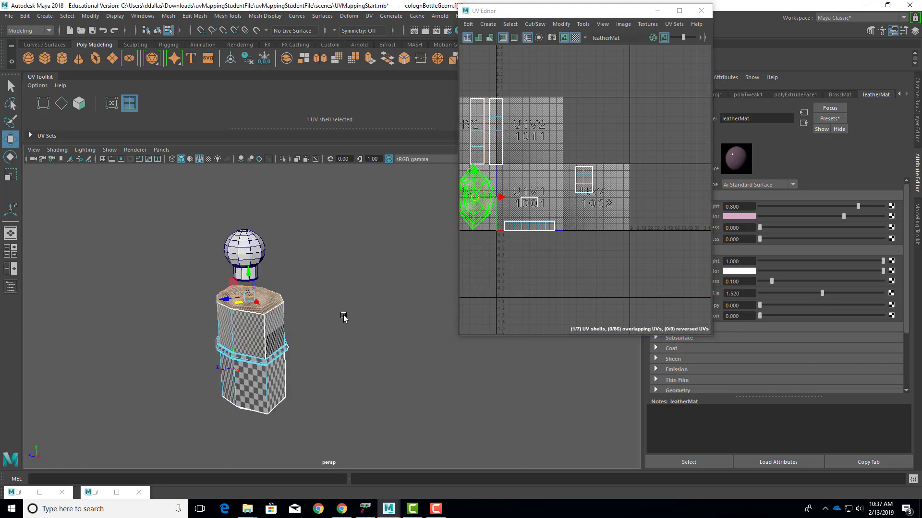
- Move the rectangular brass side shell and the long horizontal rim strip shell down into the tile below U1V1
left_click(537, 204)
left_click(585, 179)
left_click(585, 180)
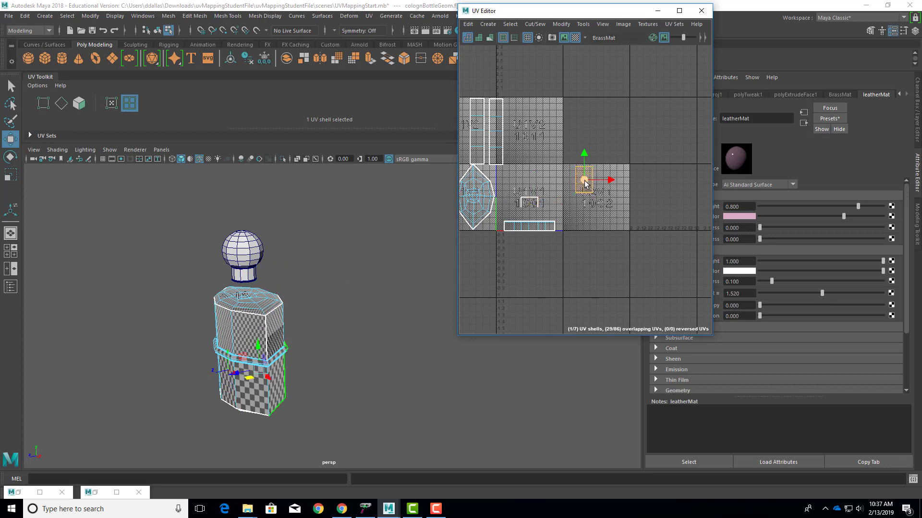
left_click_drag(584, 183, 561, 265)
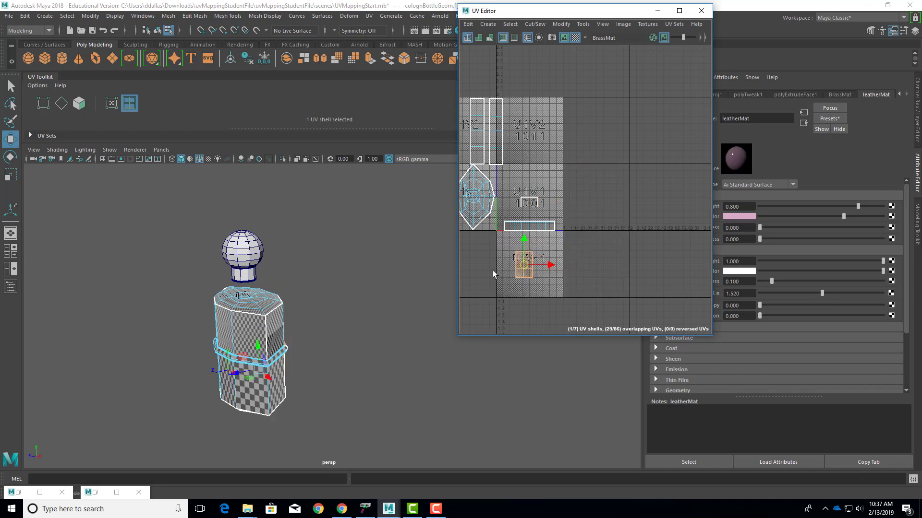
left_click_drag(312, 289, 183, 286, "alt")
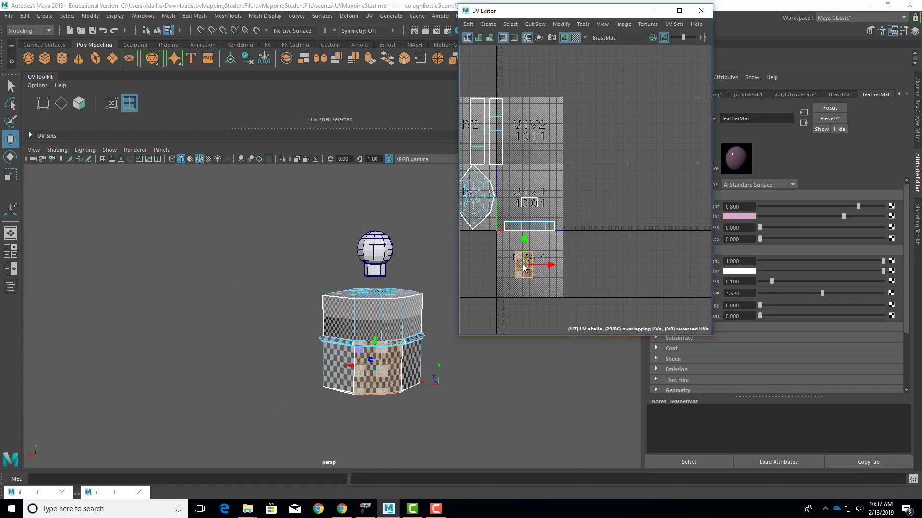
left_click_drag(523, 268, 535, 233)
left_click(519, 231)
- Select the two small adjoining brass shells left in U1V1 and move them below the tile beside the rectangular brass shell
left_click(528, 204)
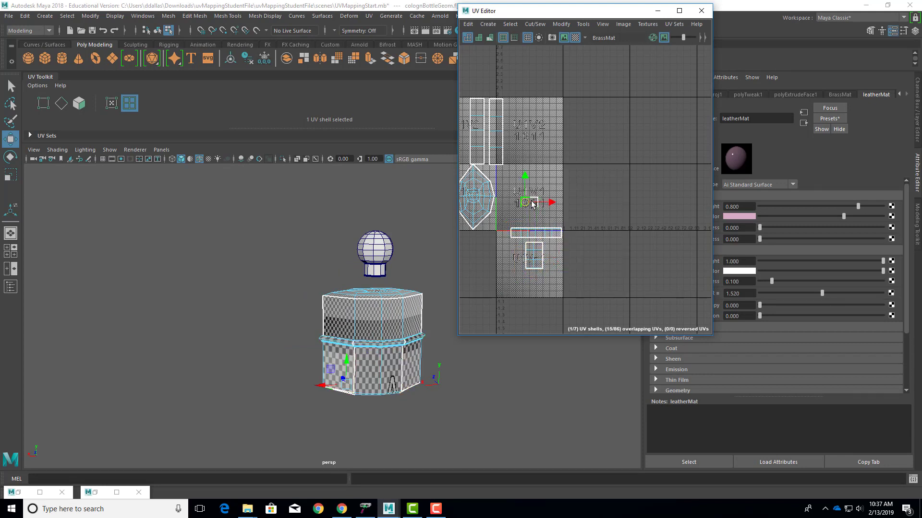
left_click(531, 209, "shift")
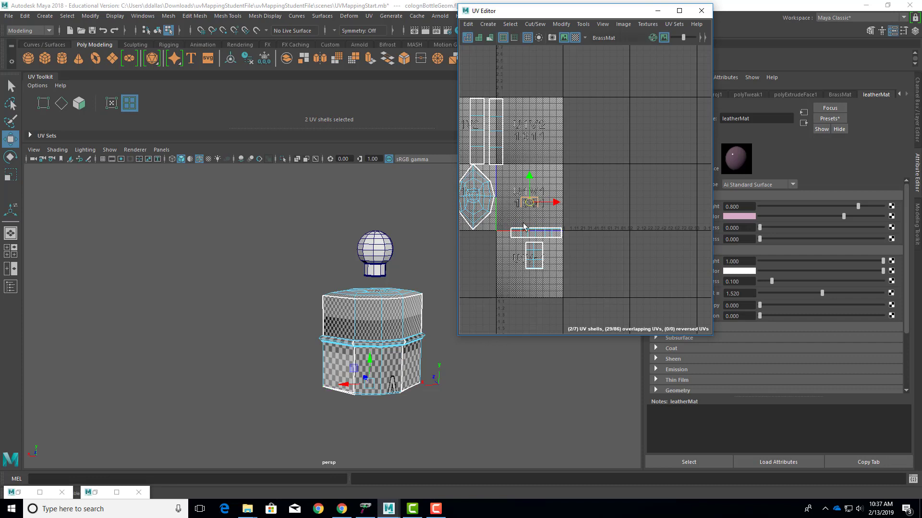
left_click_drag(530, 206, 516, 259)
middle_click_drag(526, 193, 584, 192, "alt")
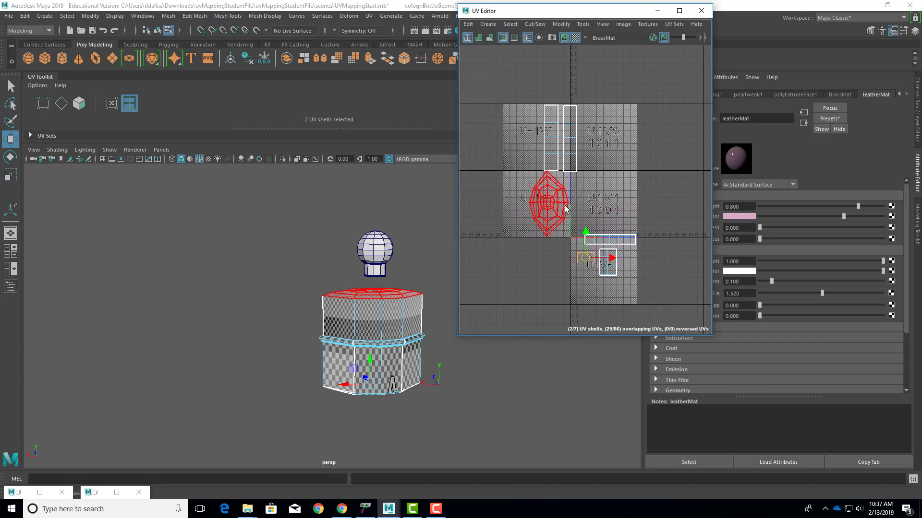
- Place the two tall narrow leather side shells on either side of the top's shell
left_click(392, 303)
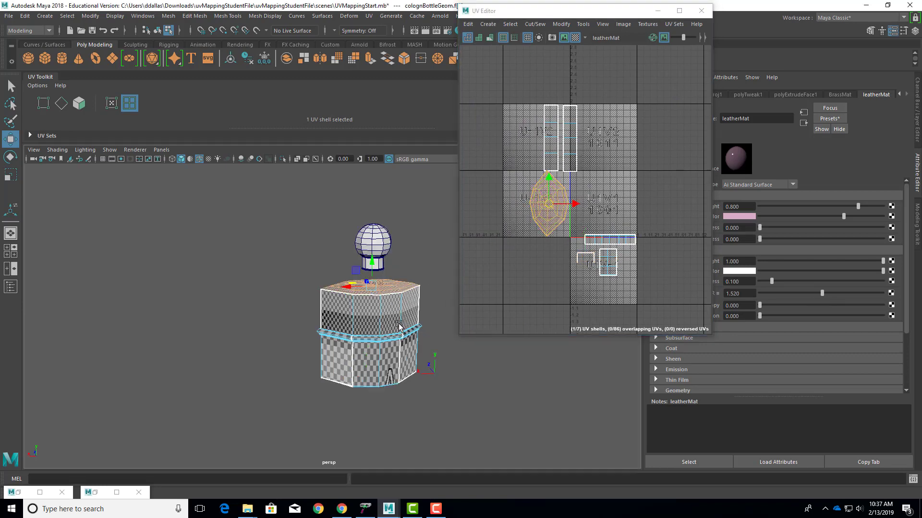
left_click_drag(399, 327, 388, 307, "alt")
middle_click_drag(388, 294, 362, 321, "alt")
right_click_drag(361, 321, 638, 346, "alt")
left_click_drag(326, 269, 294, 276, "alt")
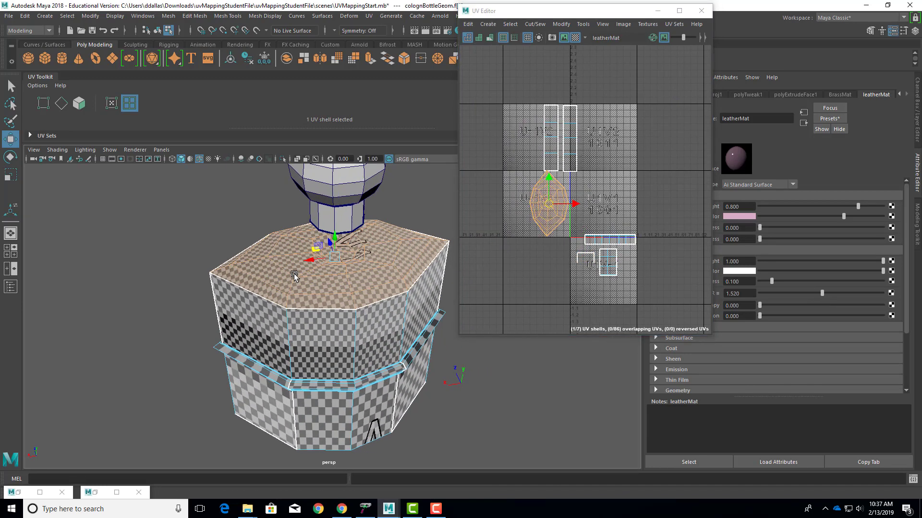
left_click(557, 138)
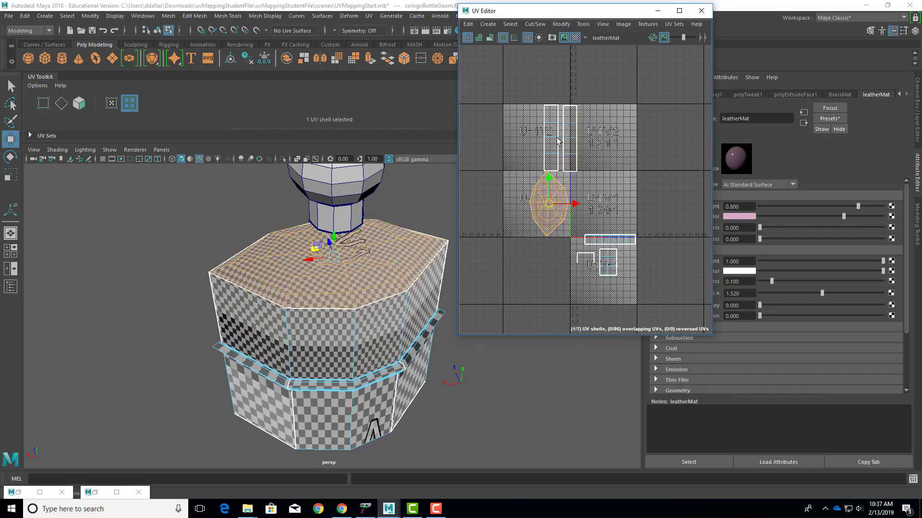
left_click(557, 141)
left_click_drag(557, 141, 514, 211)
left_click(570, 140)
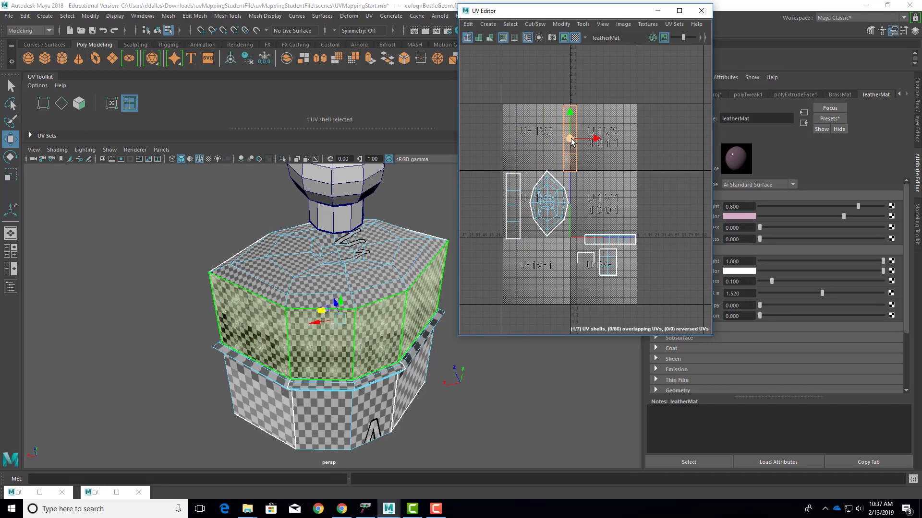
left_click_drag(570, 140, 582, 211)
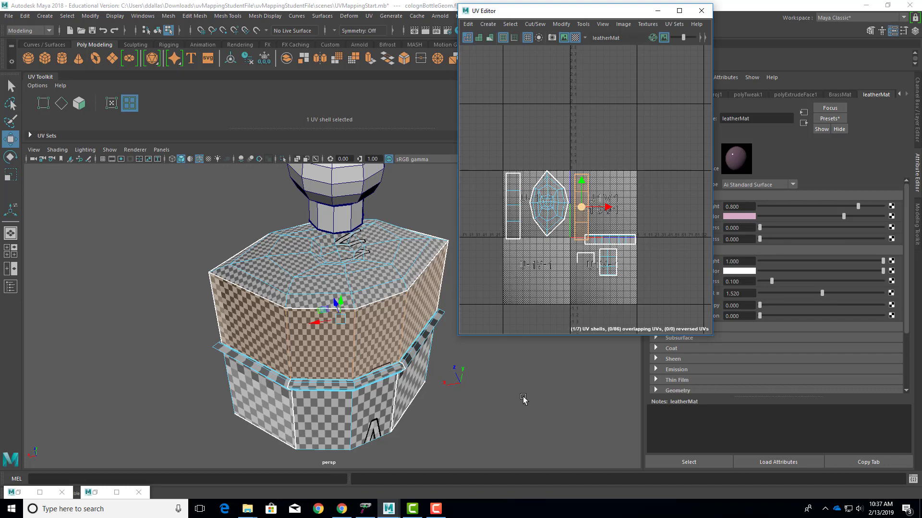
left_click(437, 509)
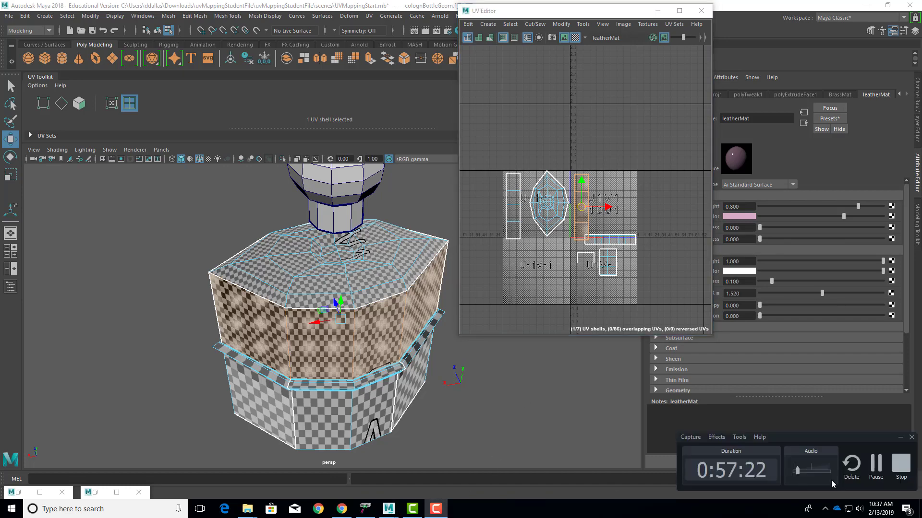
left_click(877, 470)
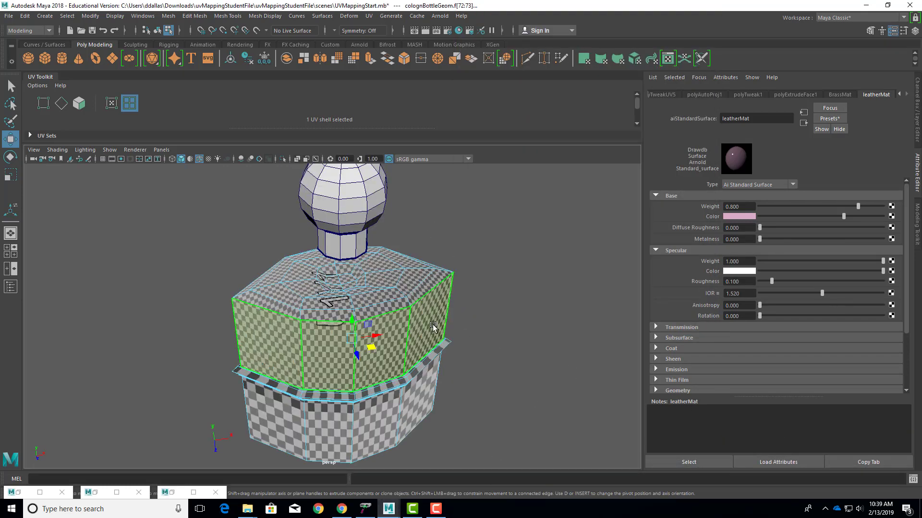
- Bring back the minimized UV Editor as a floating window beside the bottle and view the bottle's side
left_click(193, 493)
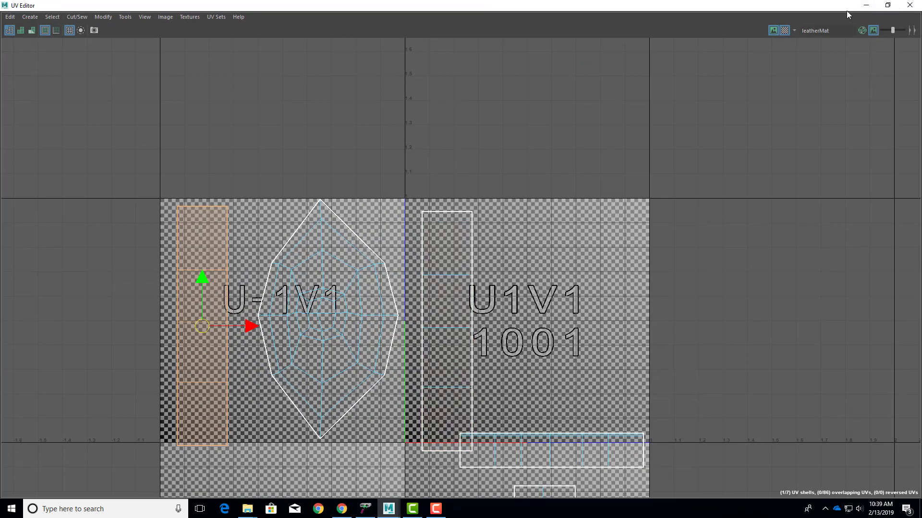
left_click(887, 5)
left_click_drag(816, 11, 624, 97)
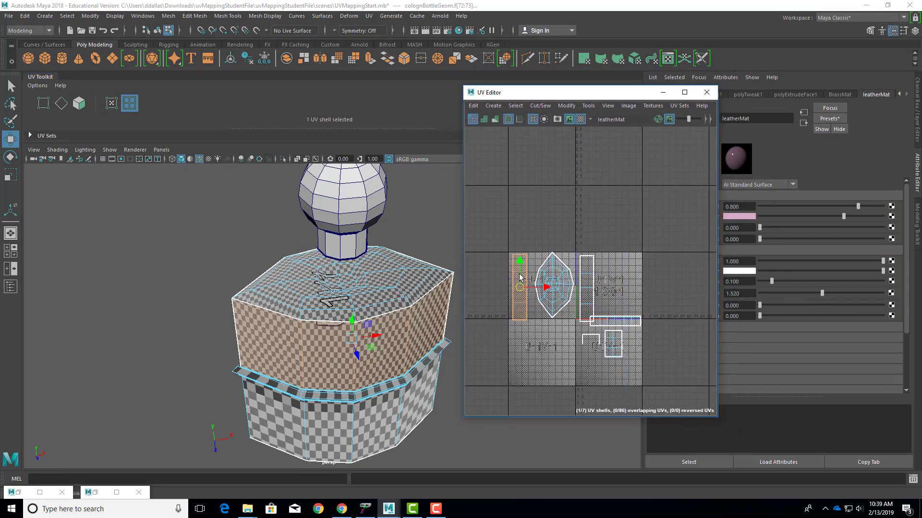
left_click_drag(296, 336, 439, 299, "alt")
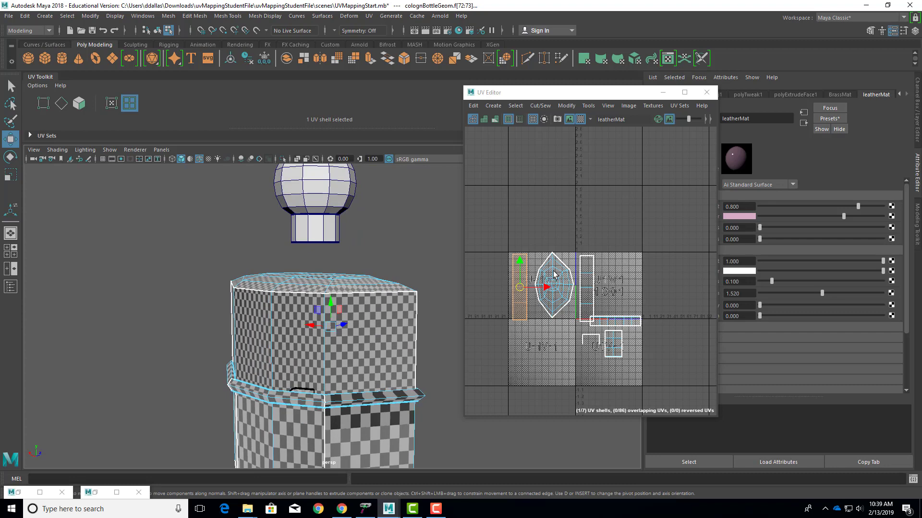
- Select the top's shell and both leather side shells, move them into U1V1 and scale them down together in its upper part
left_click(587, 277, "shift")
left_click_drag(553, 288, 550, 277)
left_click_drag(372, 280, 293, 308, "alt")
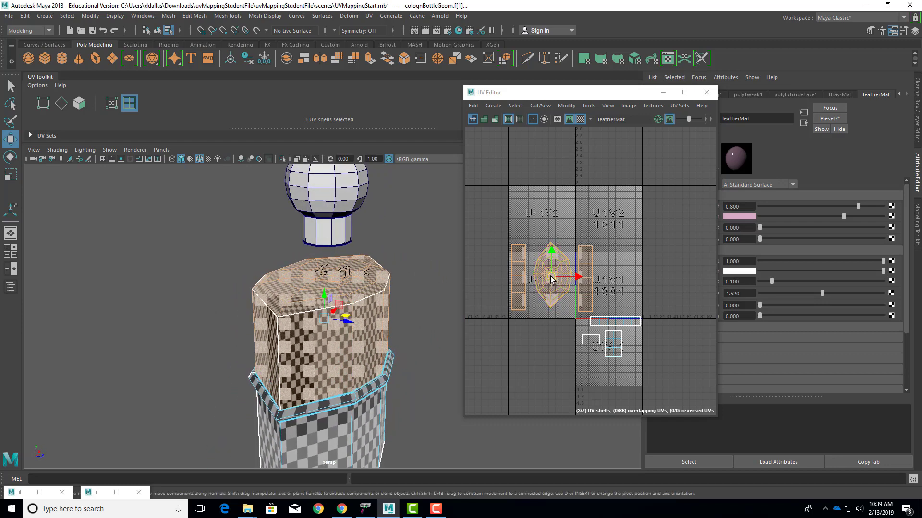
left_click_drag(551, 280, 601, 274)
key("r")
key("w")
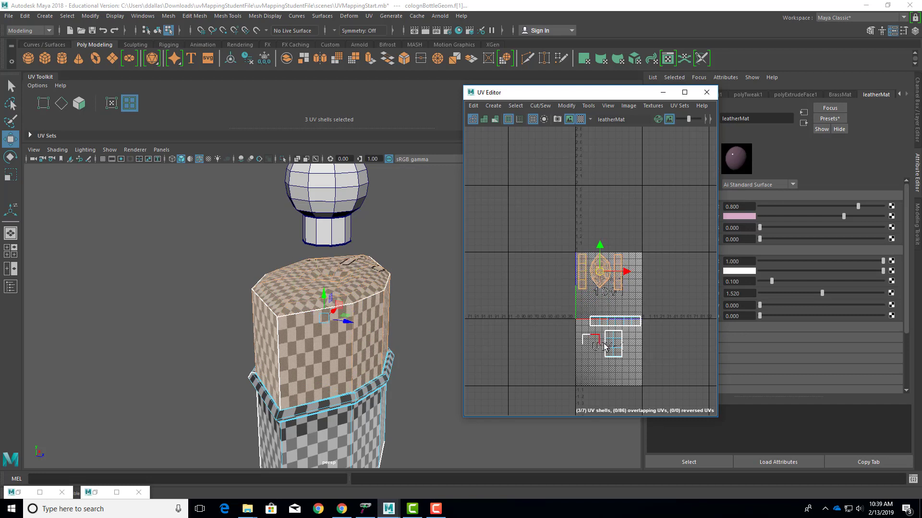
- Select all four brass UV shells and move them completely below the U1V1 tile
left_click_drag(659, 368, 608, 348)
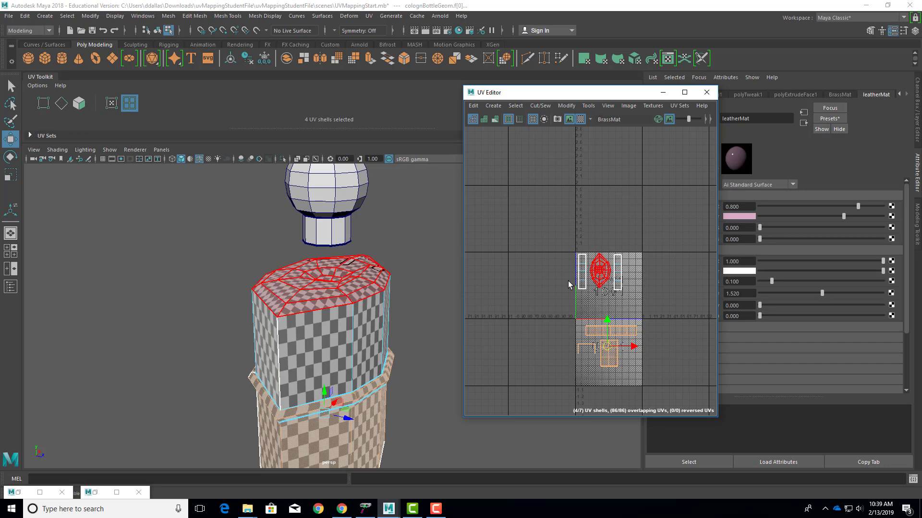
left_click_drag(323, 326, 457, 326, "alt")
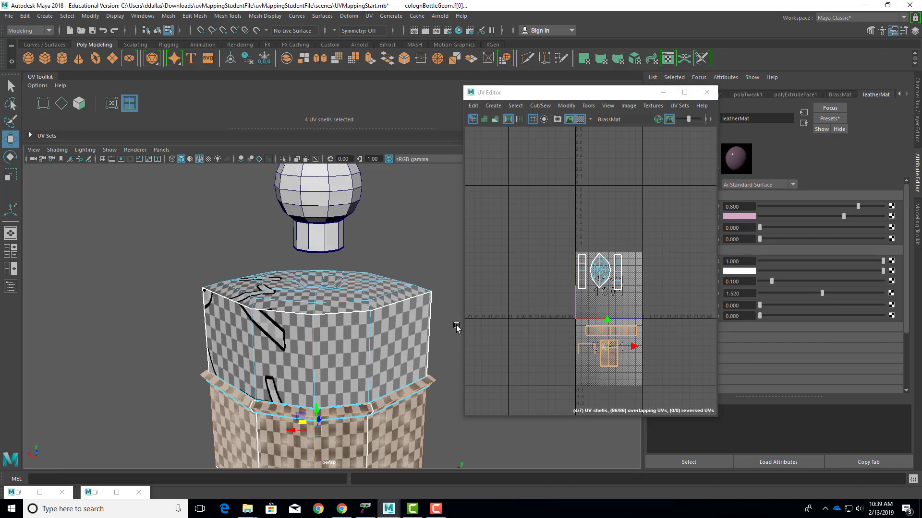
right_click_drag(386, 327, 307, 319, "alt")
left_click_drag(307, 319, 347, 318, "alt")
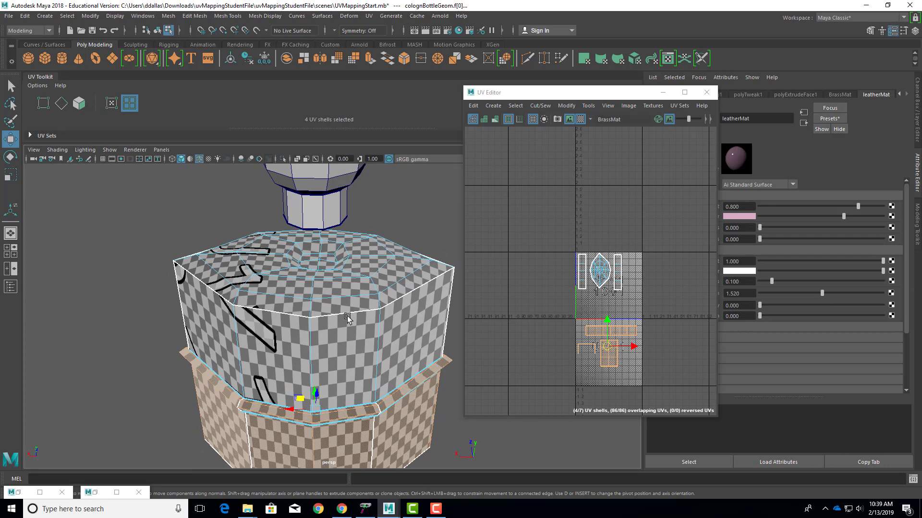
- Spread the leather shells apart, lowering the top's shell and moving one side shell to the far edge of U1V1
left_click(599, 270)
left_click_drag(599, 246, 636, 276)
left_click(618, 275)
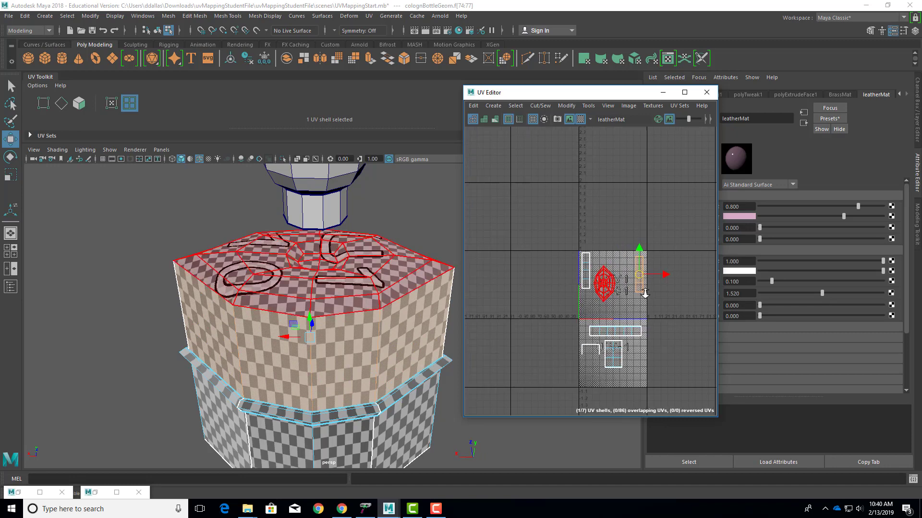
- Rotate the top's UV shell a quarter turn so it lies horizontally, and center it between the two leather side shells
scroll(614, 292, "up", 5)
left_click(586, 272)
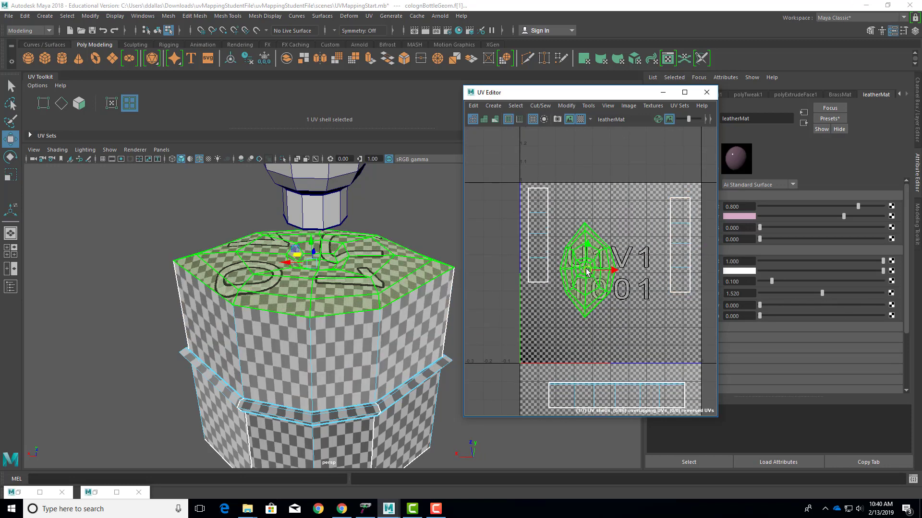
left_click_drag(269, 307, 379, 325, "alt")
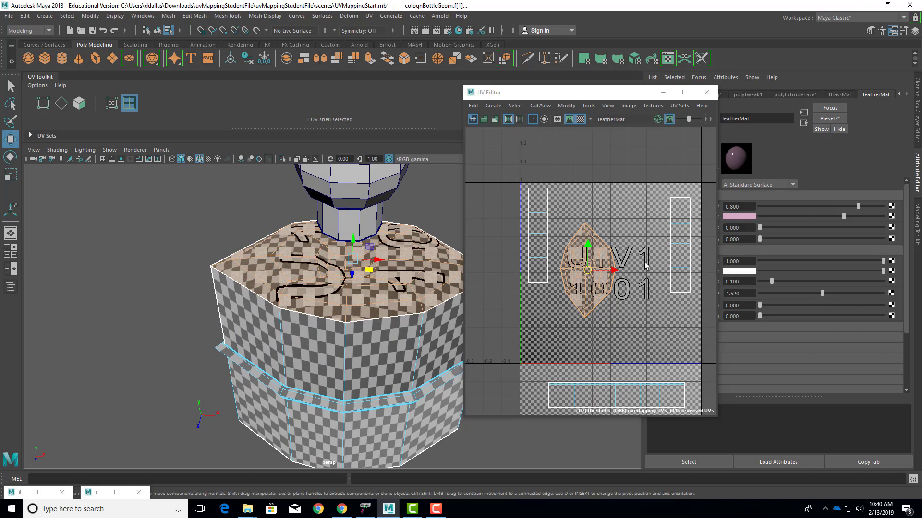
left_click_drag(586, 271, 593, 265)
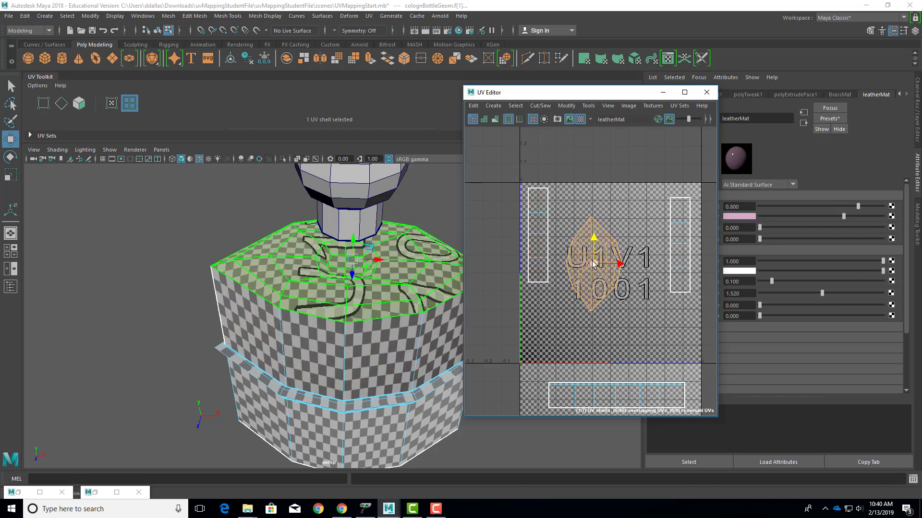
key("e")
left_click_drag(609, 248, 576, 257)
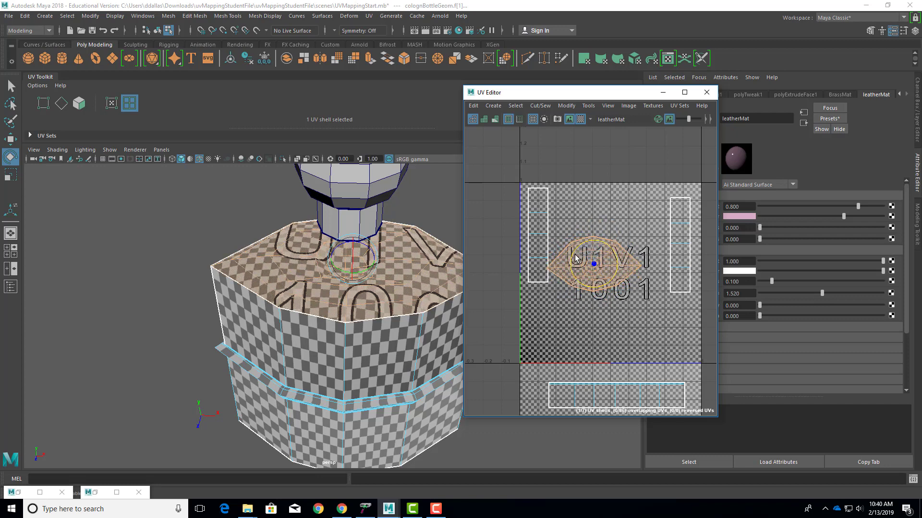
key("w")
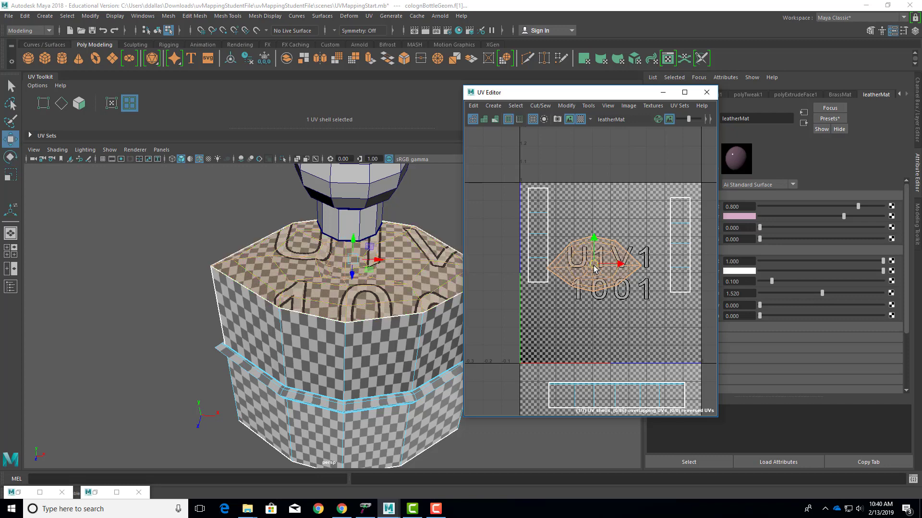
left_click_drag(593, 269, 612, 249)
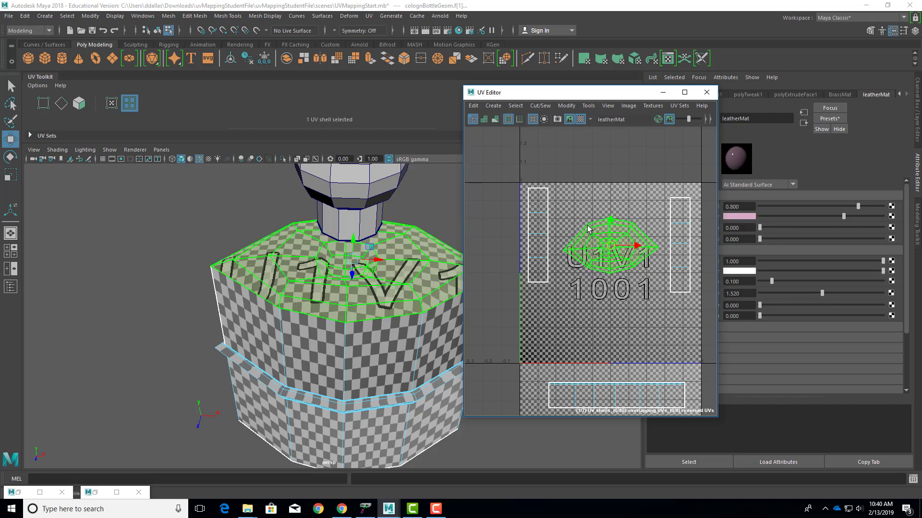
- Check in edge mode which border edges of the top's shell match edges of the neighboring side shell
mouse_move(588, 229)
right_mouse_down()
mouse_move(590, 211)
mouse_move(590, 226)
right_mouse_up()
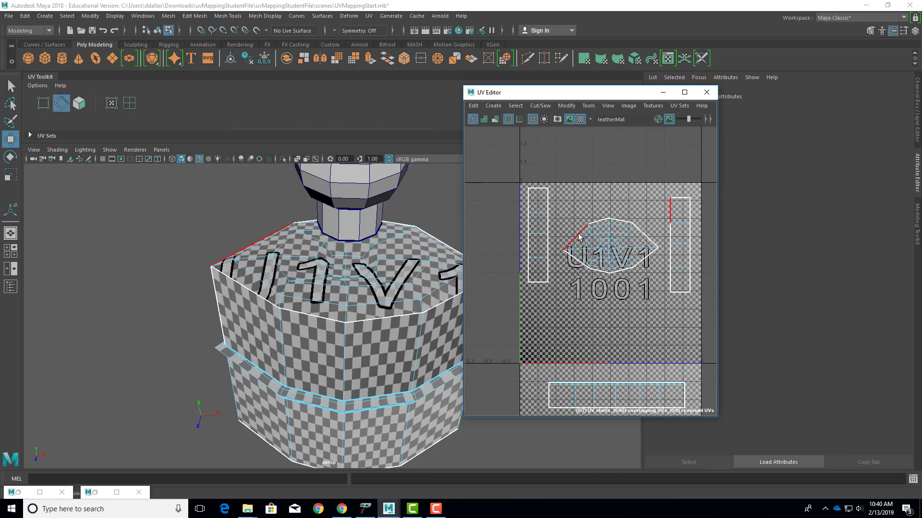
left_click(579, 237)
left_click(599, 225)
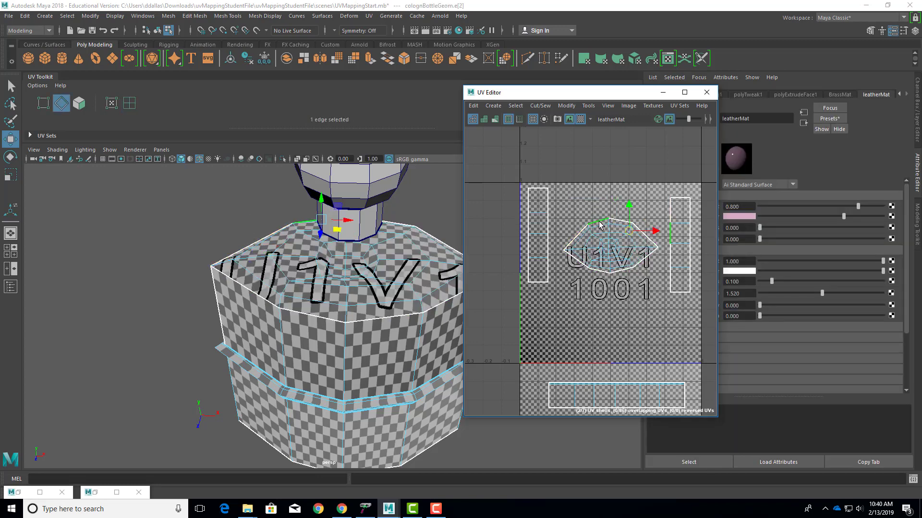
left_click(646, 235)
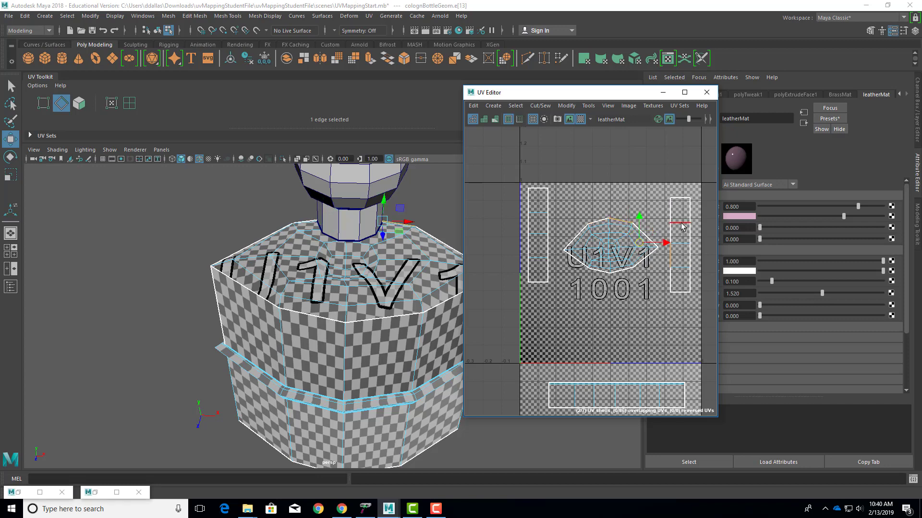
- Rotate the leather side shell at the far edge of U1V1 a quarter turn and place it just above the top's shell
right_click_drag(678, 233, 679, 207)
left_click(682, 234)
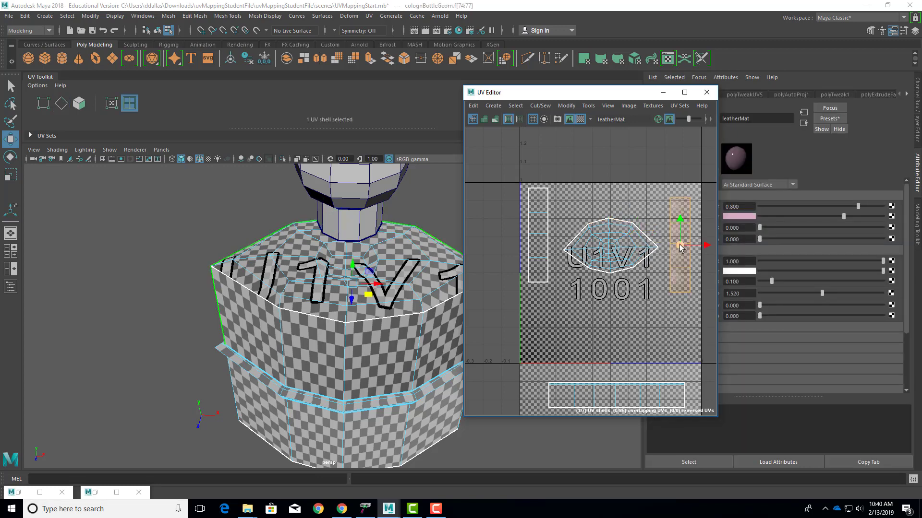
left_click_drag(679, 247, 585, 234)
key("e")
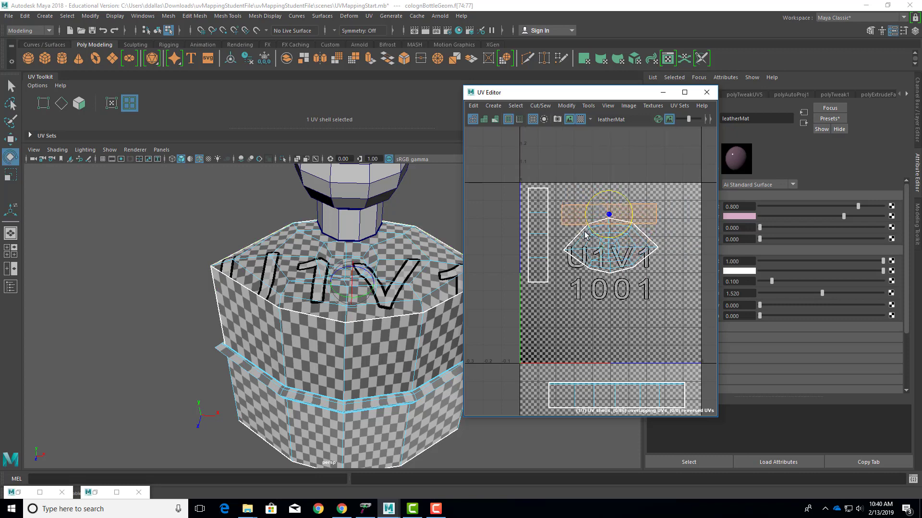
key("w")
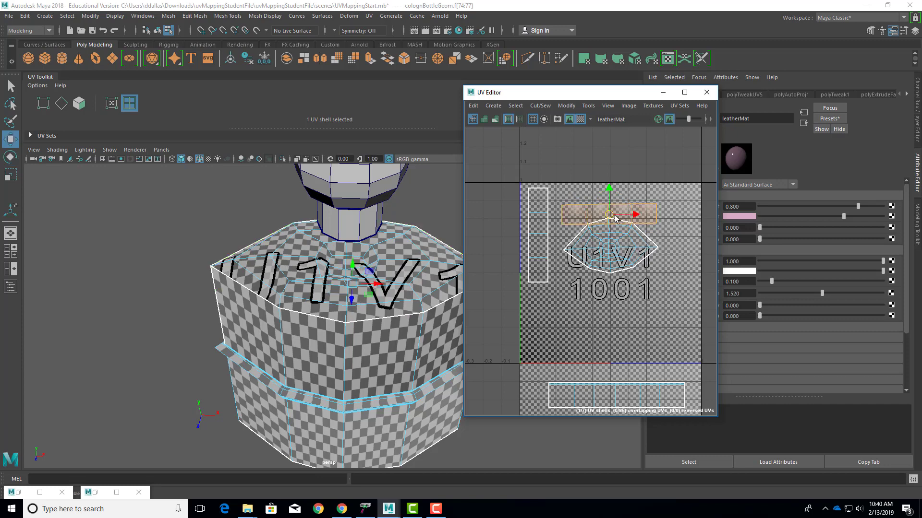
left_click_drag(608, 217, 608, 207)
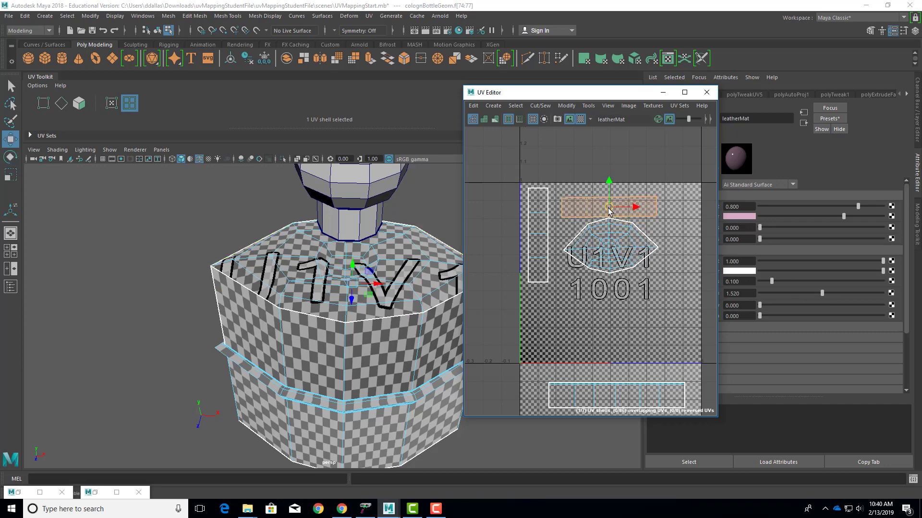
- Rotate the remaining leather side shell a quarter turn and place it horizontally just below the top's shell
left_click(624, 239)
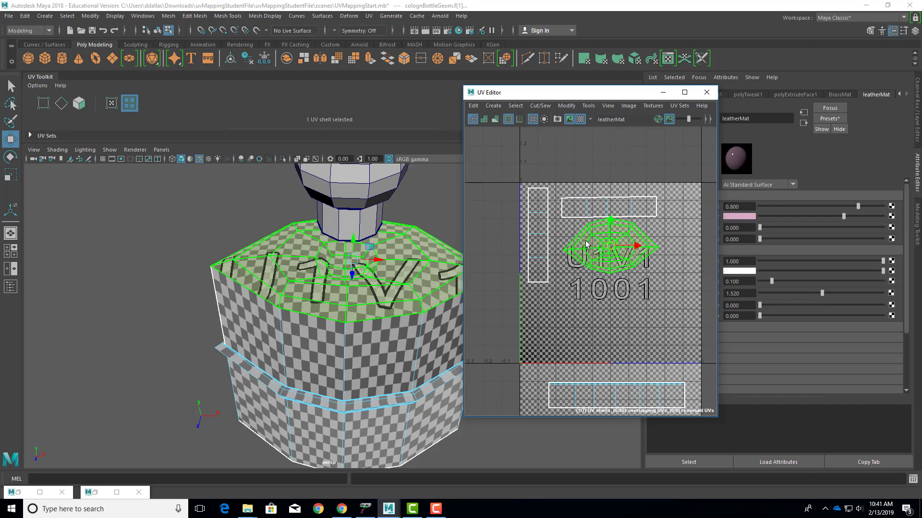
right_click_drag(554, 226, 542, 212)
left_click(544, 235)
left_click(538, 247)
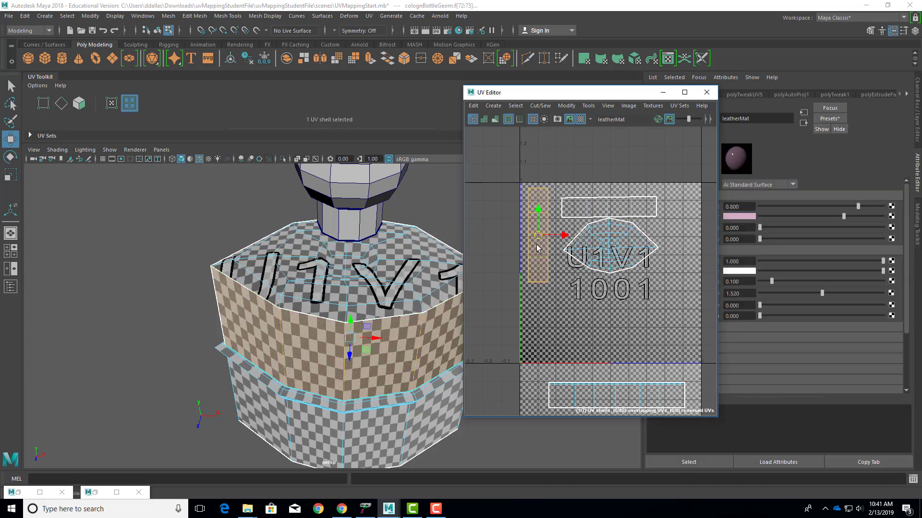
left_click_drag(537, 248, 625, 316)
key("e")
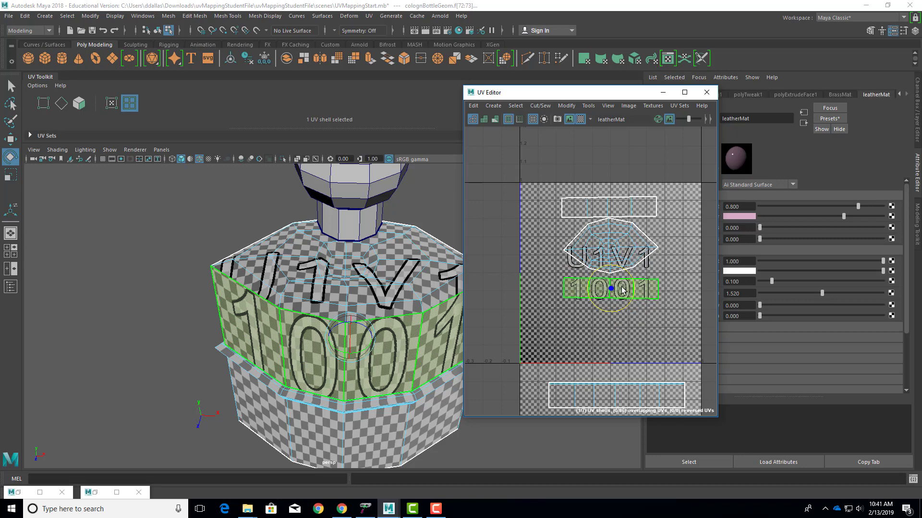
key("w")
left_click_drag(608, 287, 585, 260)
- Check in UV mode which UVs of the top's shell and the lower side shell share the bottle's middle corner
scroll(609, 287, "up", 5)
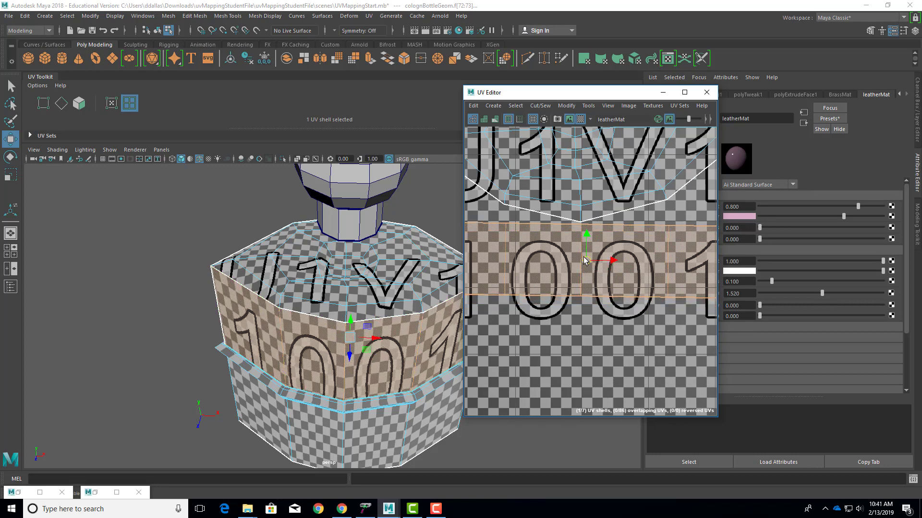
right_click_drag(588, 227, 591, 227)
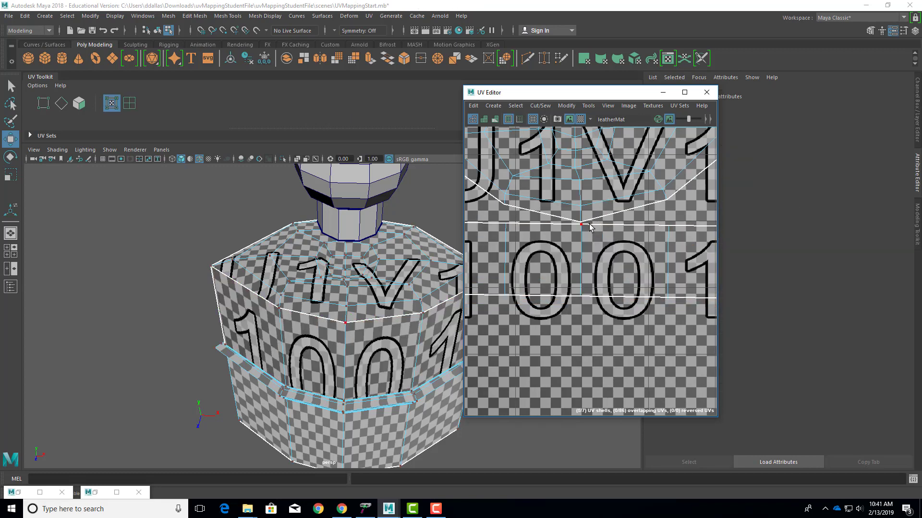
left_click(581, 225)
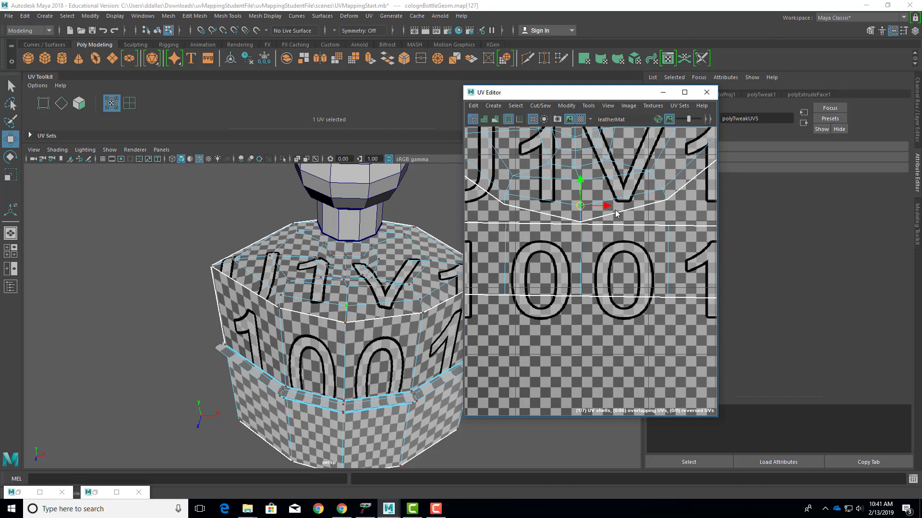
left_click(345, 324)
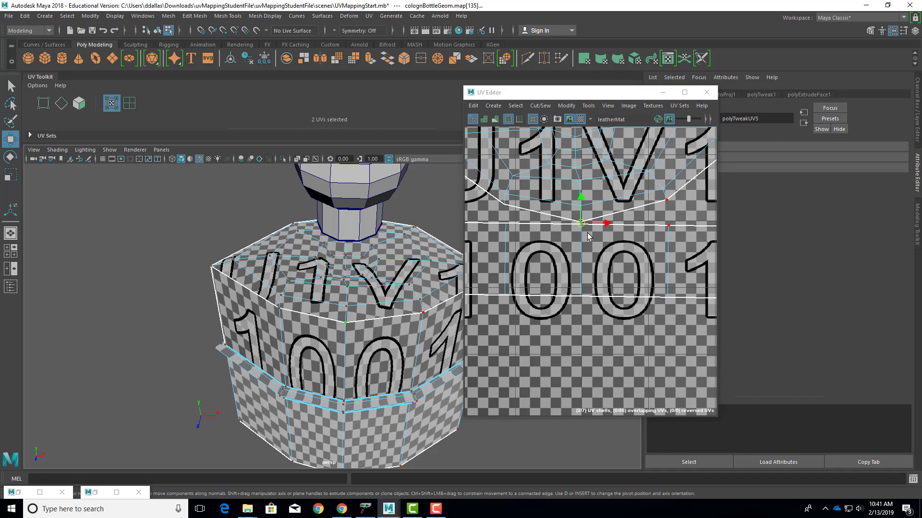
scroll(588, 236, "up", 5)
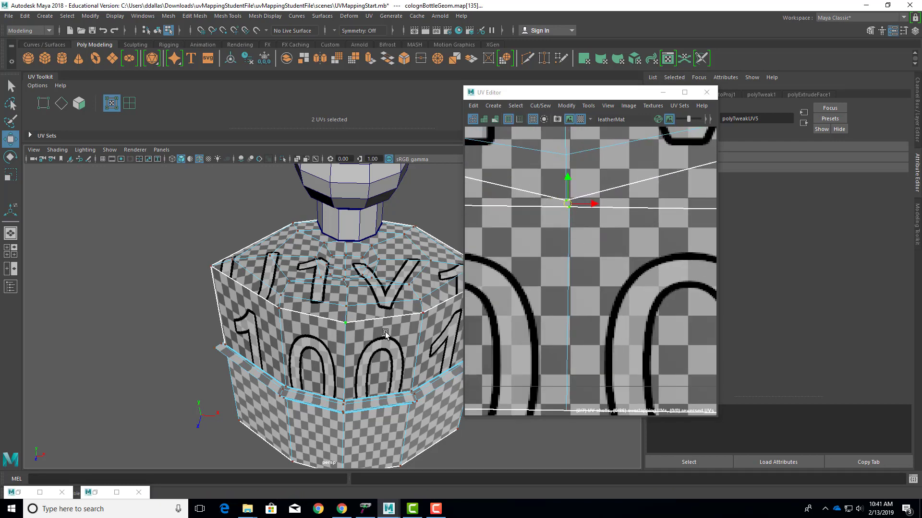
left_click(345, 332)
left_click(345, 325)
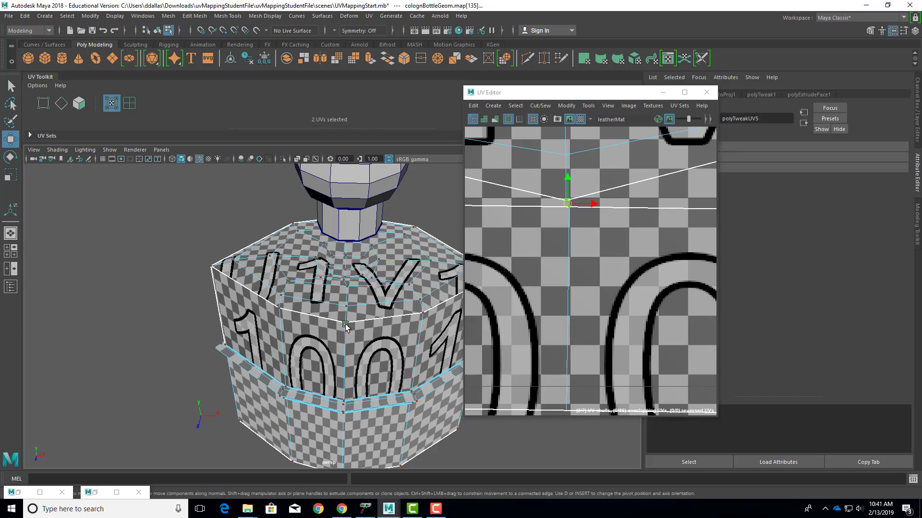
- Shift the lower side shell sideways so its middle edge lines up with the lower tip of the top's shell
left_click(572, 215)
right_click(570, 215)
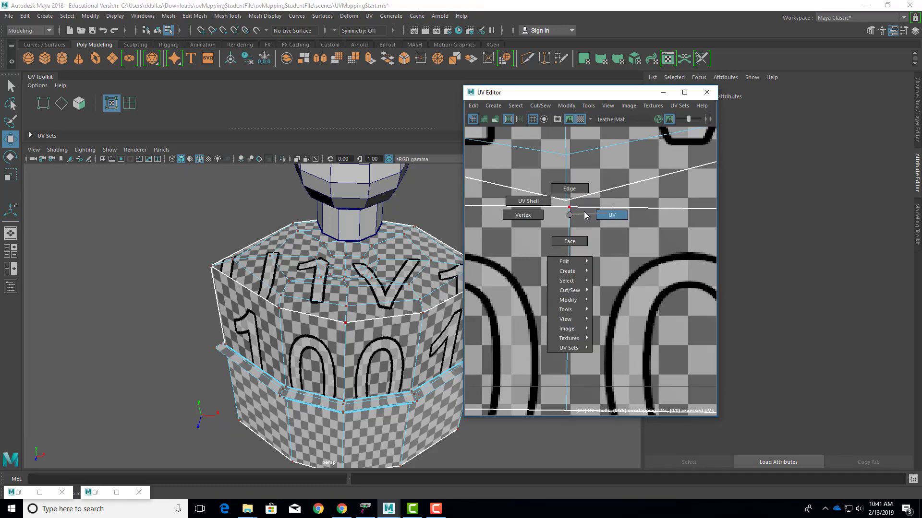
right_click_drag(584, 215, 563, 211)
left_click(568, 213)
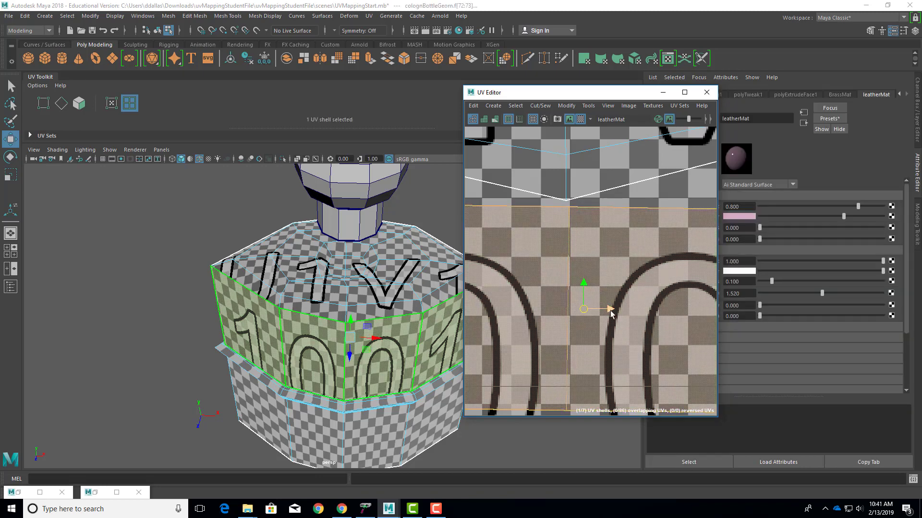
left_click_drag(611, 312, 606, 311)
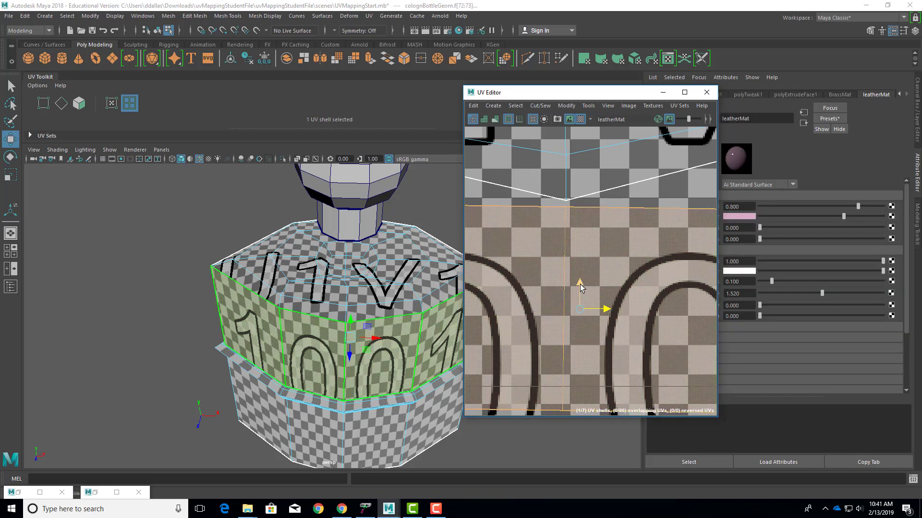
scroll(603, 264, "down", 5)
scroll(601, 263, "down", 4)
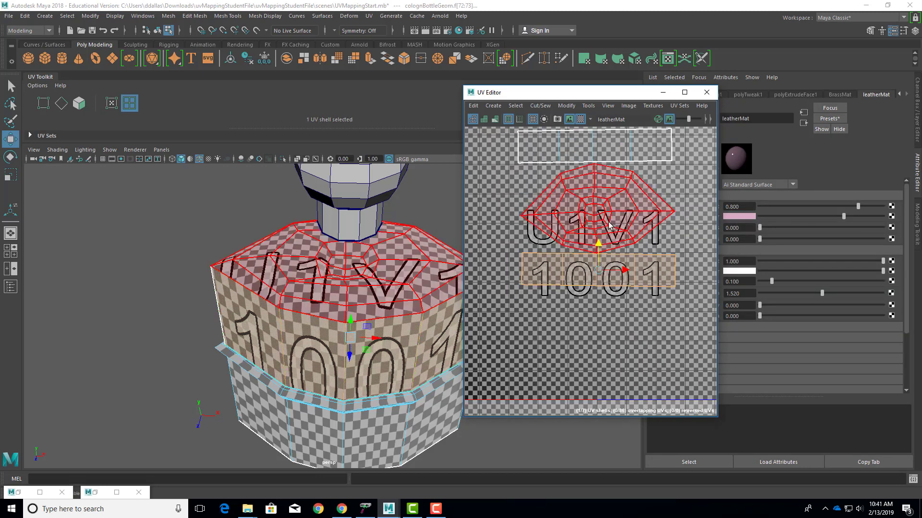
- Lower the upper side shell until it nearly touches the top's shell, and inspect the checker pattern on the bottle
left_click(622, 174)
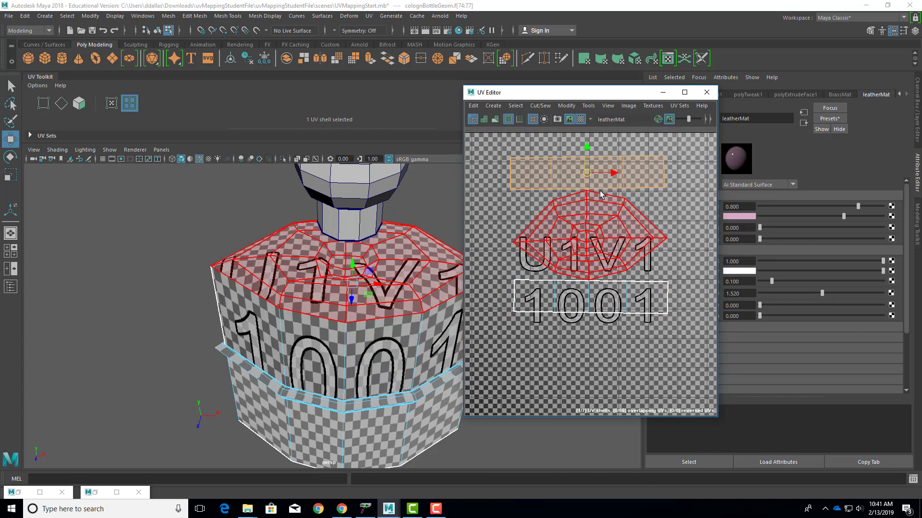
key("f")
scroll(598, 285, "up", 7)
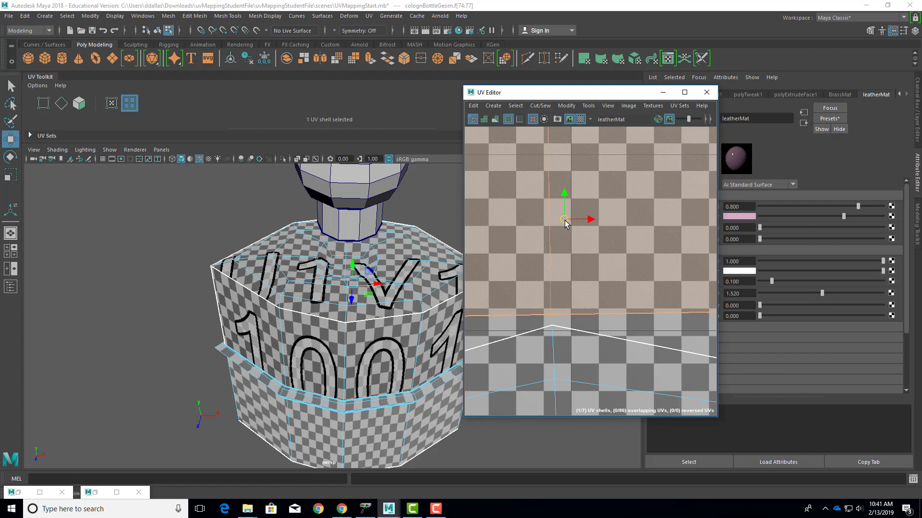
left_click_drag(564, 197, 569, 201)
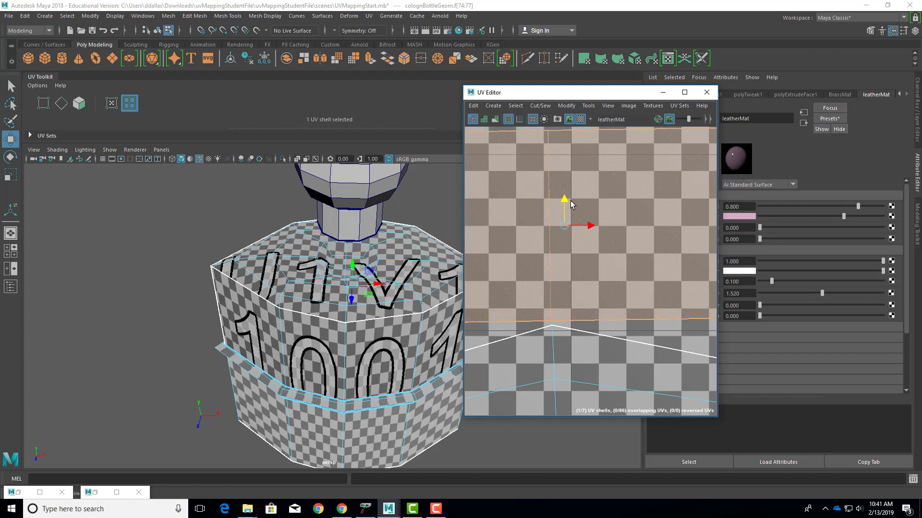
scroll(587, 301, "down", 8)
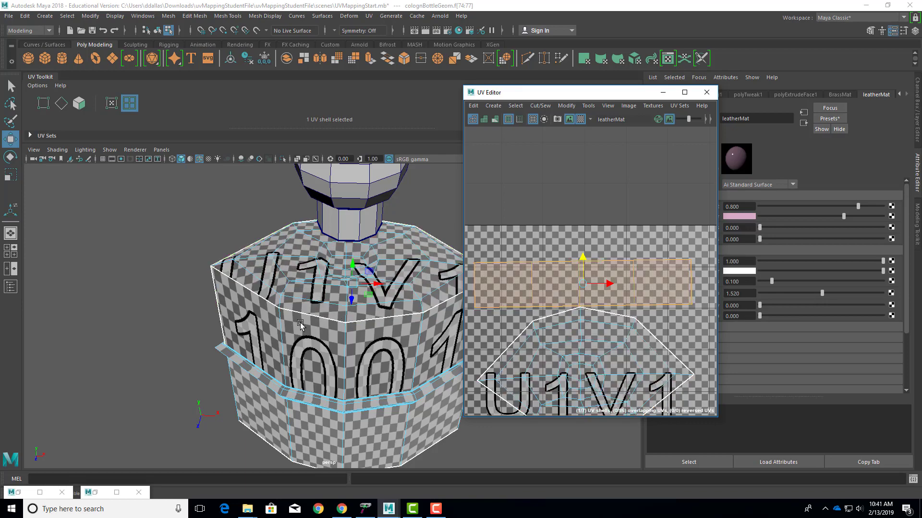
left_click_drag(303, 320, 283, 291, "alt")
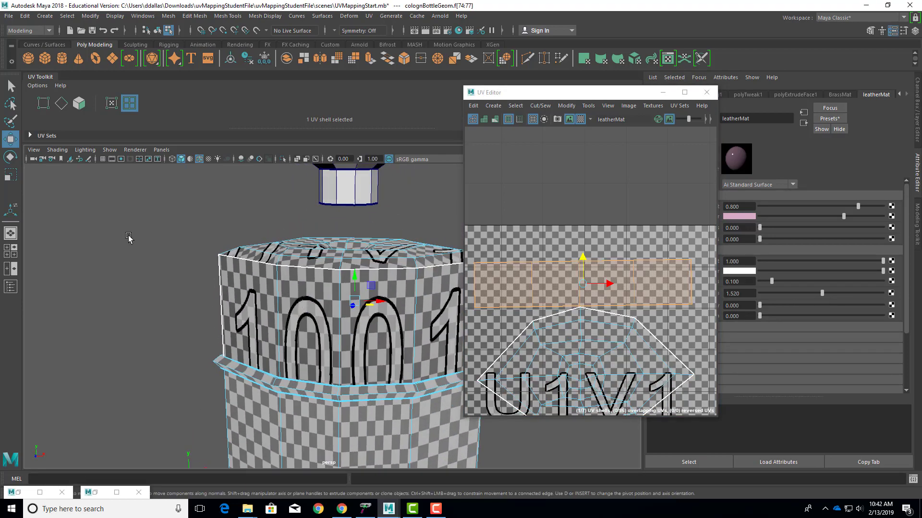
left_click(130, 238)
left_click_drag(363, 290, 355, 308, "alt")
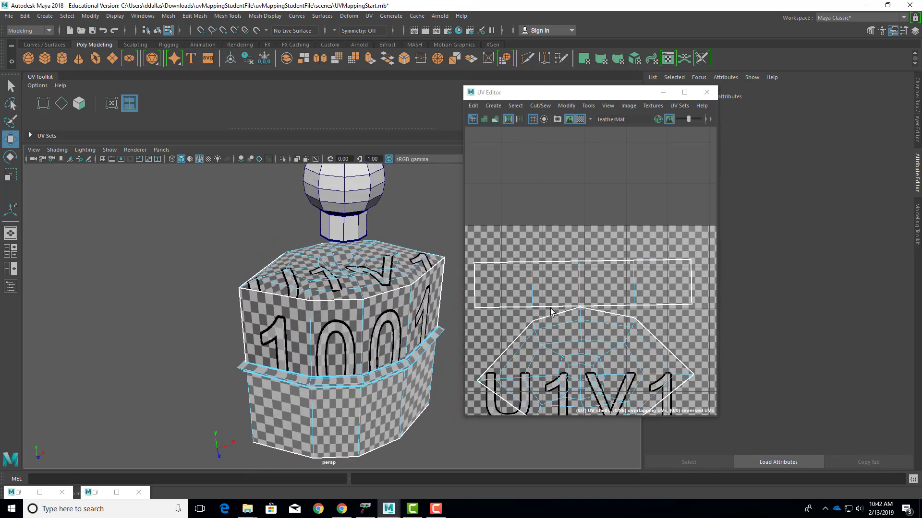
- Sew the border edge just left of center between the upper side shell and the top's shell
right_click_drag(550, 311, 552, 285)
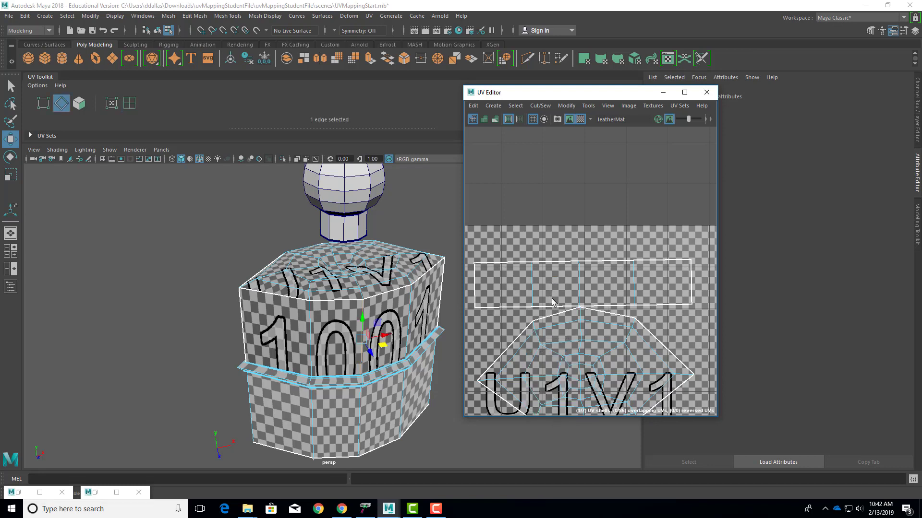
left_click(602, 306)
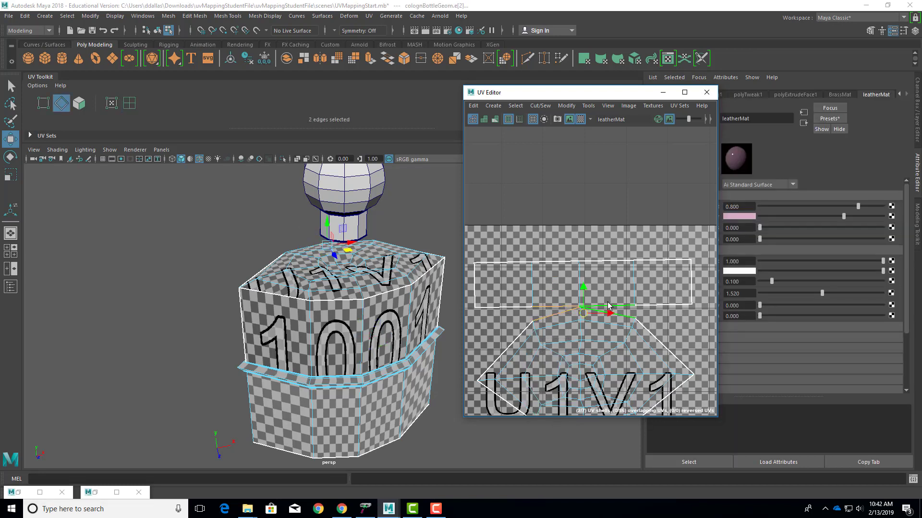
left_click(688, 289)
left_click(555, 307)
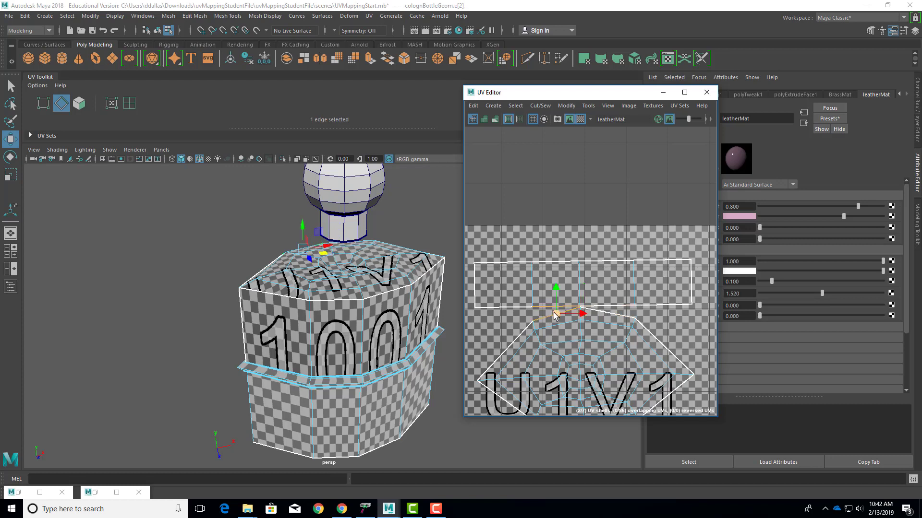
left_click(540, 106)
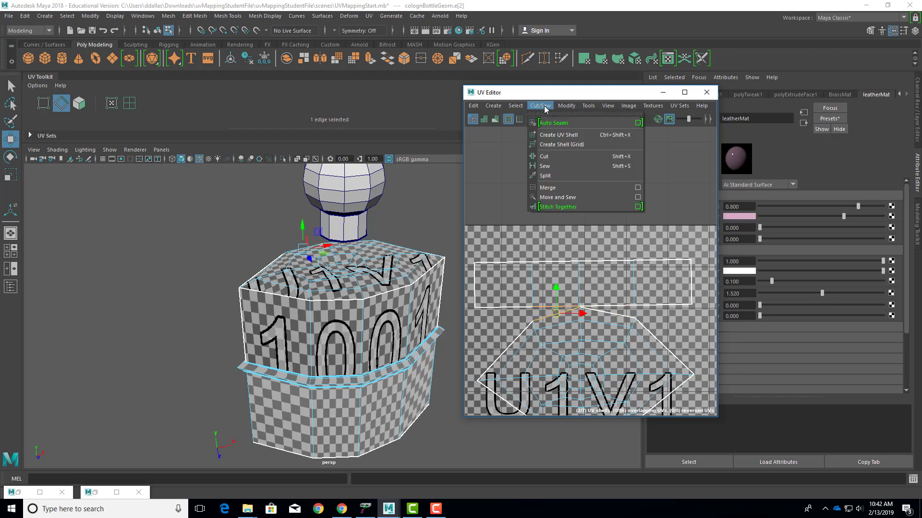
left_click(549, 166)
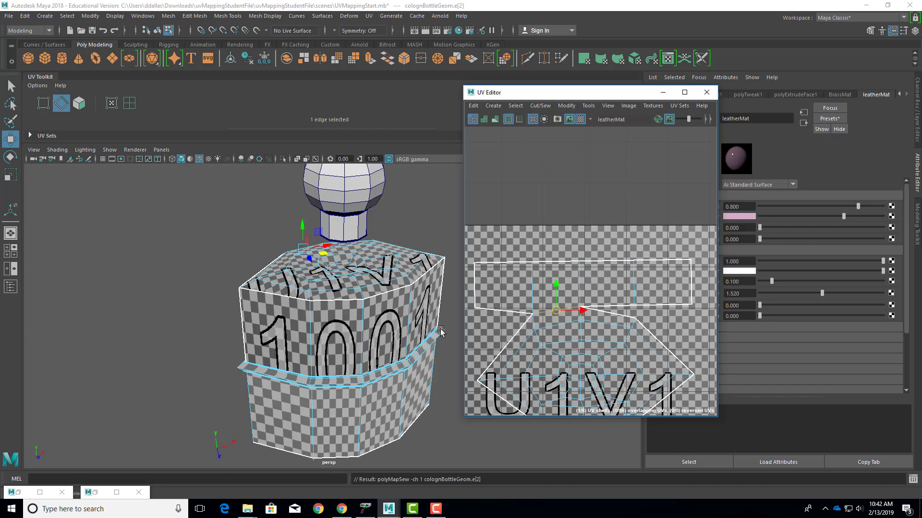
- Nudge the newly sewn edge slightly to test how the texture shifts on both sides of the seam
left_click_drag(556, 311, 555, 313)
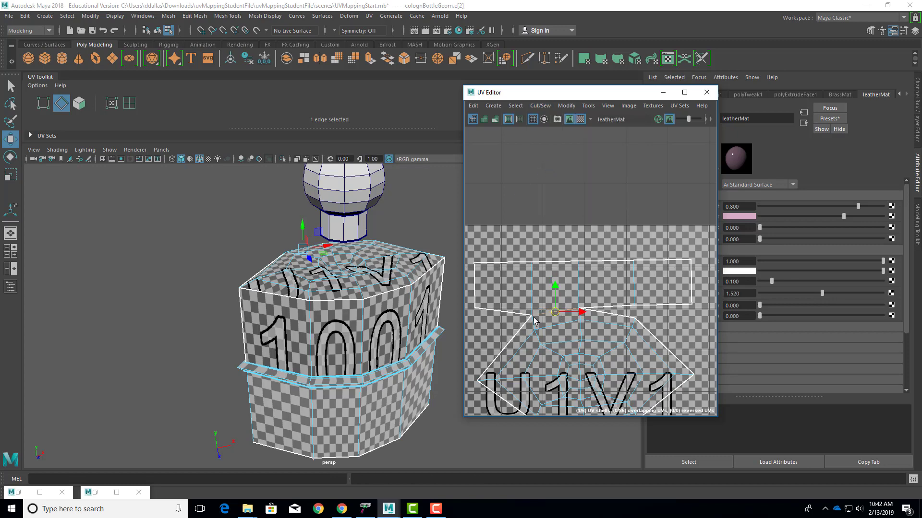
left_click_drag(358, 308, 138, 310, "alt")
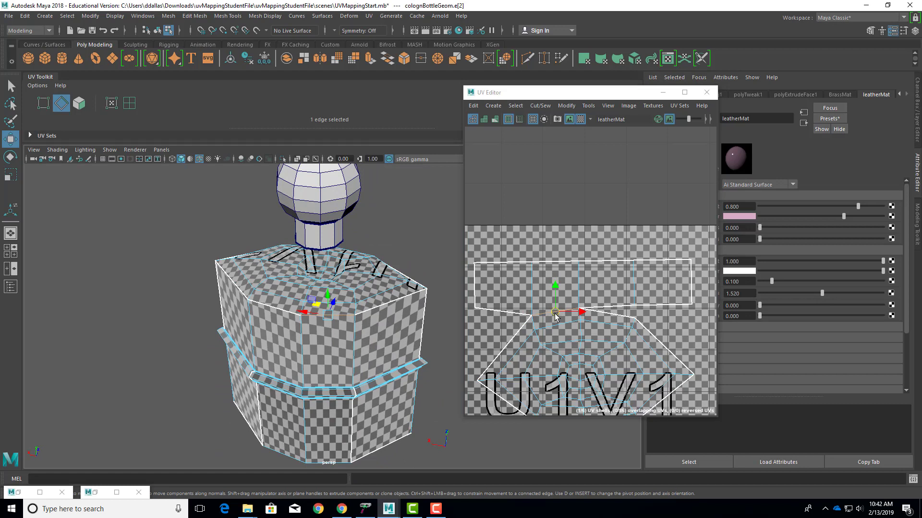
left_click_drag(555, 315, 561, 314)
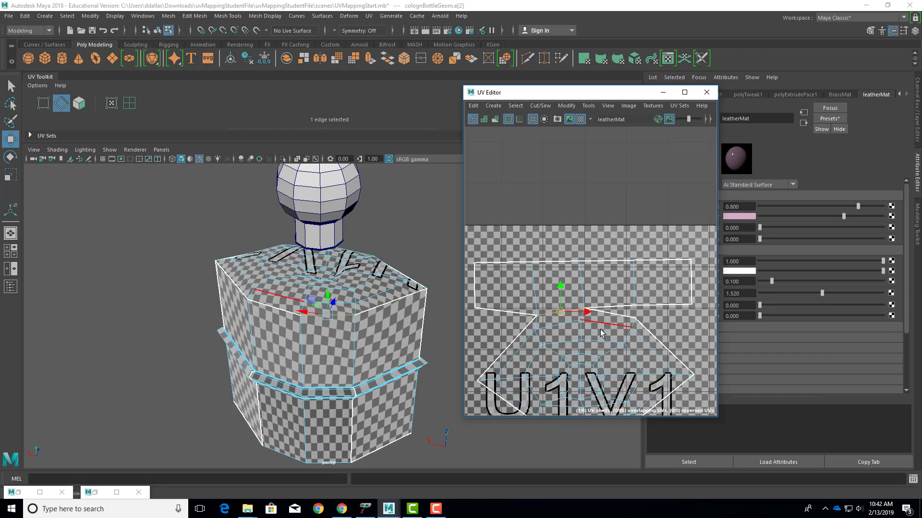
- Sew the matching border edge just right of center, and select the joined side and top shell
left_click(614, 311)
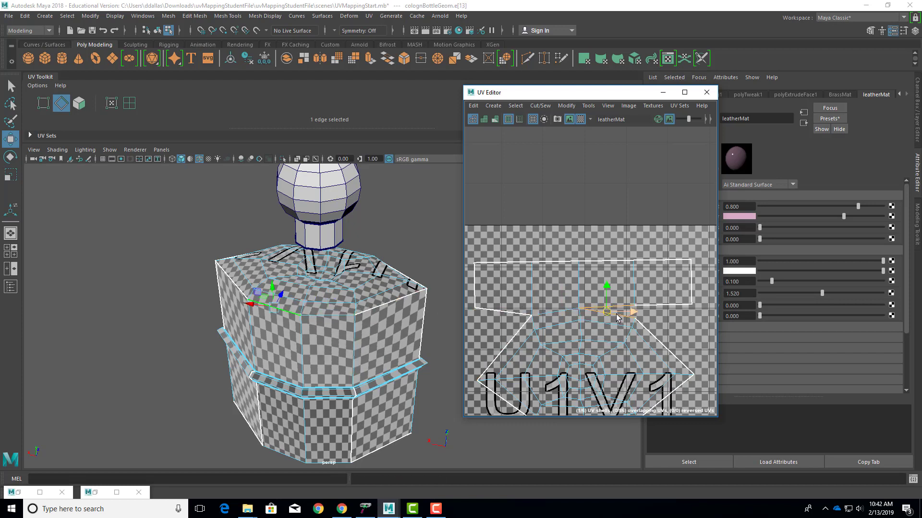
left_click(540, 106)
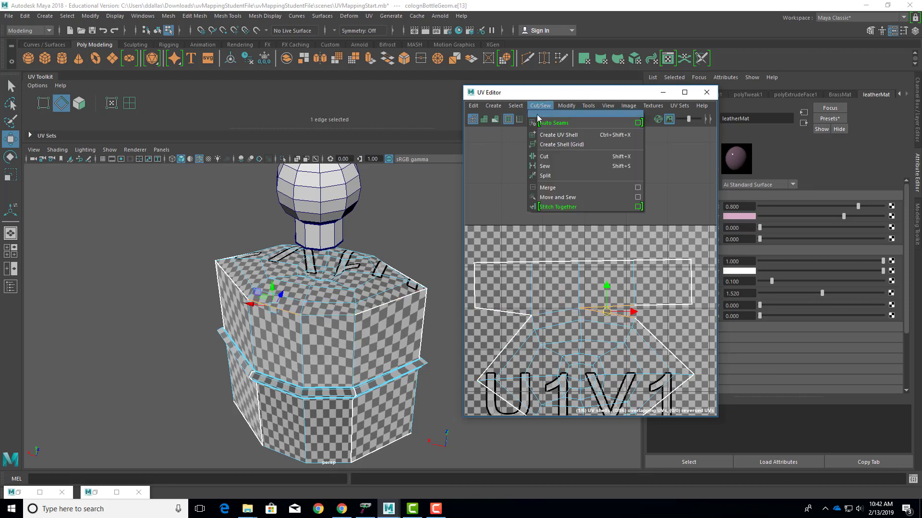
left_click(548, 166)
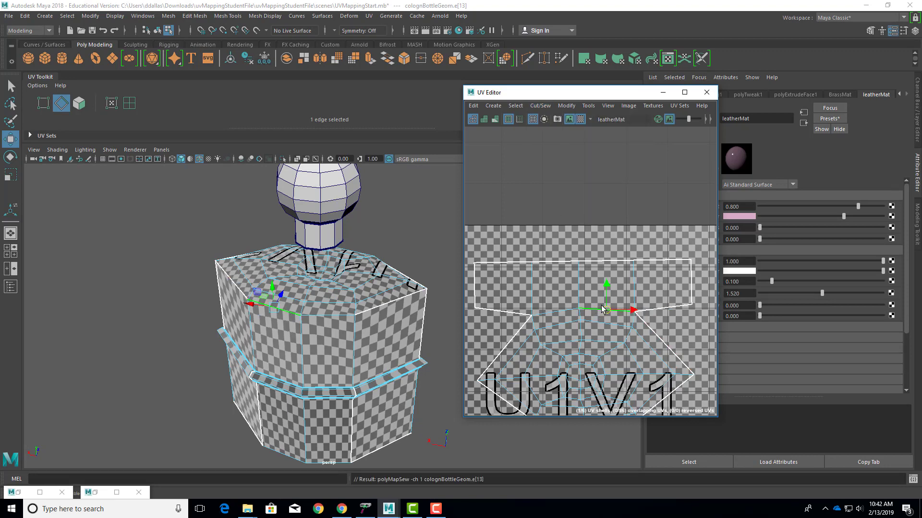
right_click_drag(583, 309, 560, 306)
left_click(584, 321)
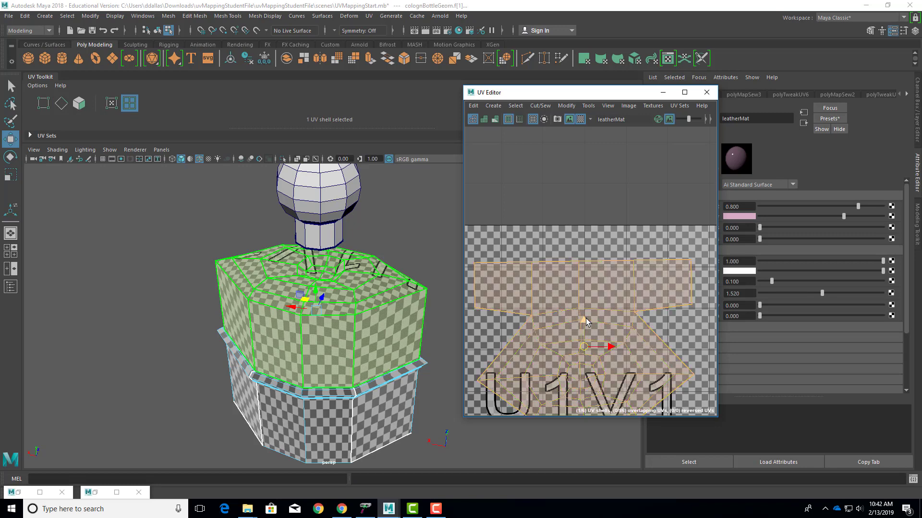
- Slide the joined side and top shell vertically in UV space to examine how the checker pattern flows across the sewn seam
left_click_drag(586, 318, 584, 310)
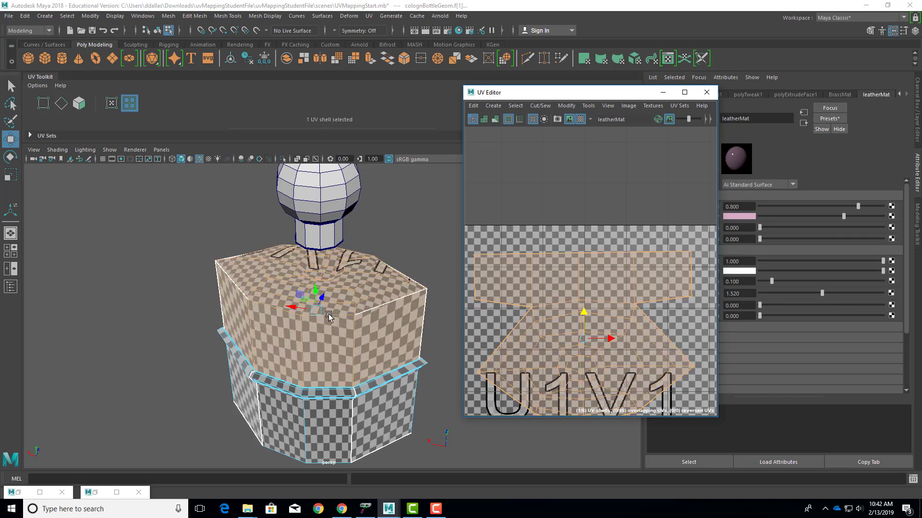
scroll(335, 315, "up", 2)
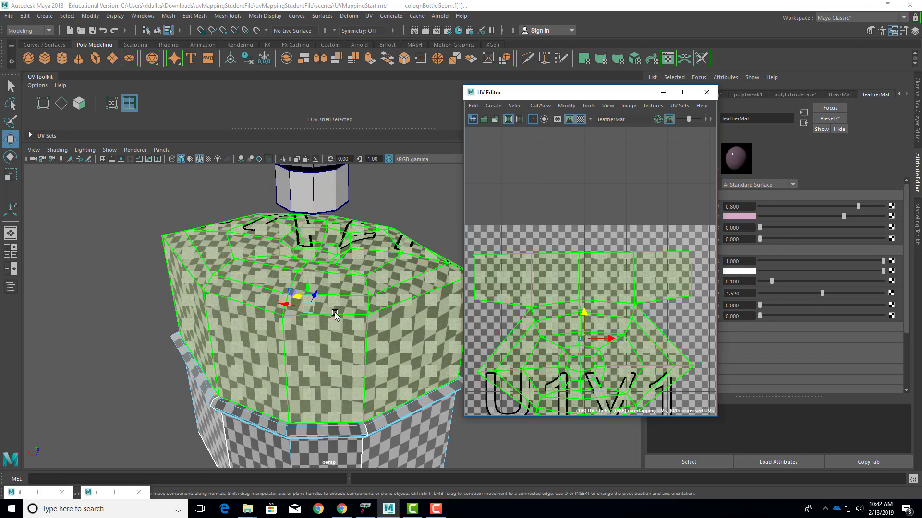
left_click_drag(585, 318, 588, 289)
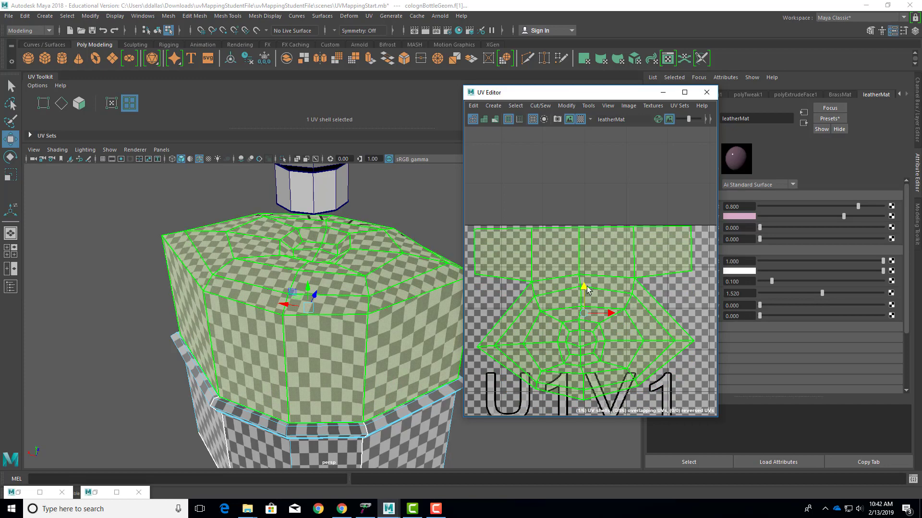
mouse_move(588, 289)
left_mouse_down()
mouse_move(582, 323)
mouse_move(591, 296)
left_mouse_up()
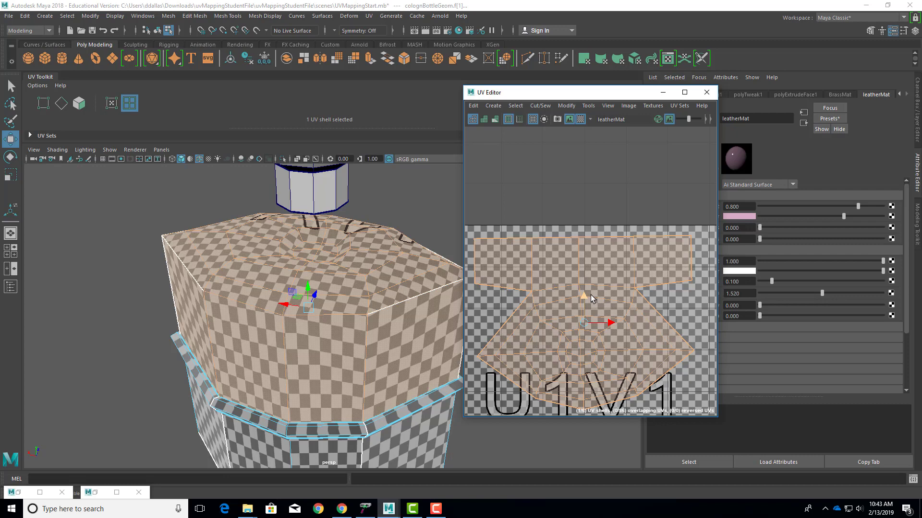
- Move and Sew the two middle edges joining the lower side shell to the top's shell
scroll(634, 295, "down", 4)
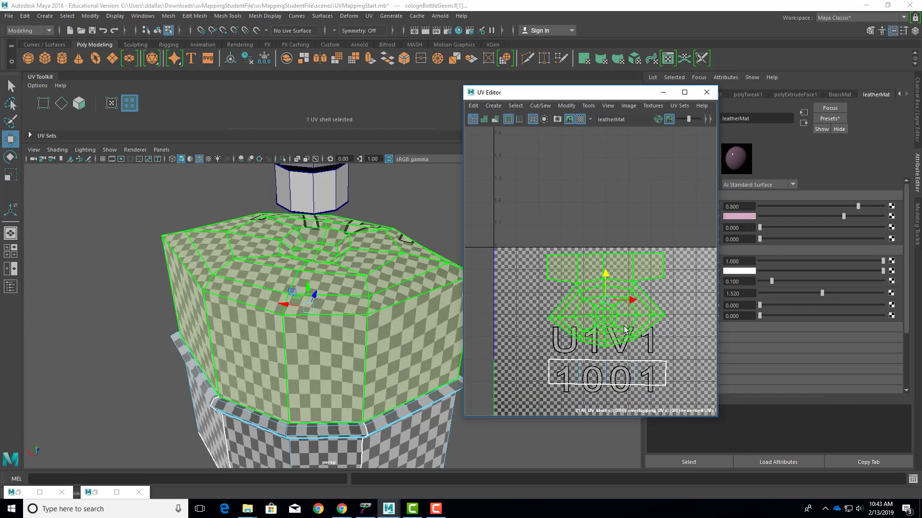
right_click_drag(619, 365, 621, 339)
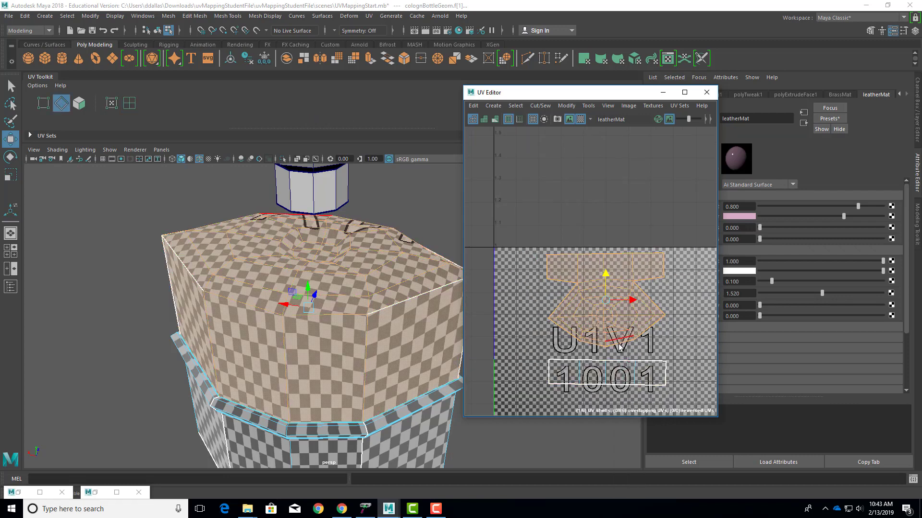
left_click(619, 361)
left_click(592, 361, "shift")
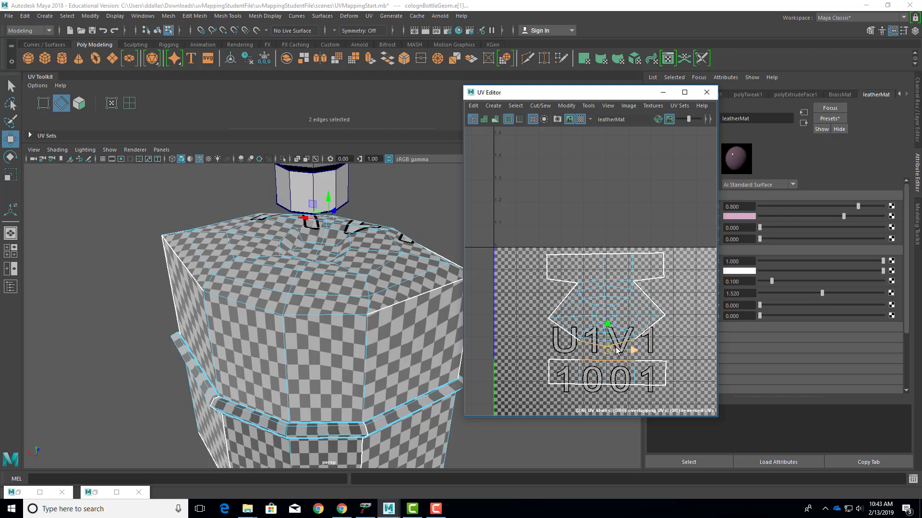
left_click(540, 106)
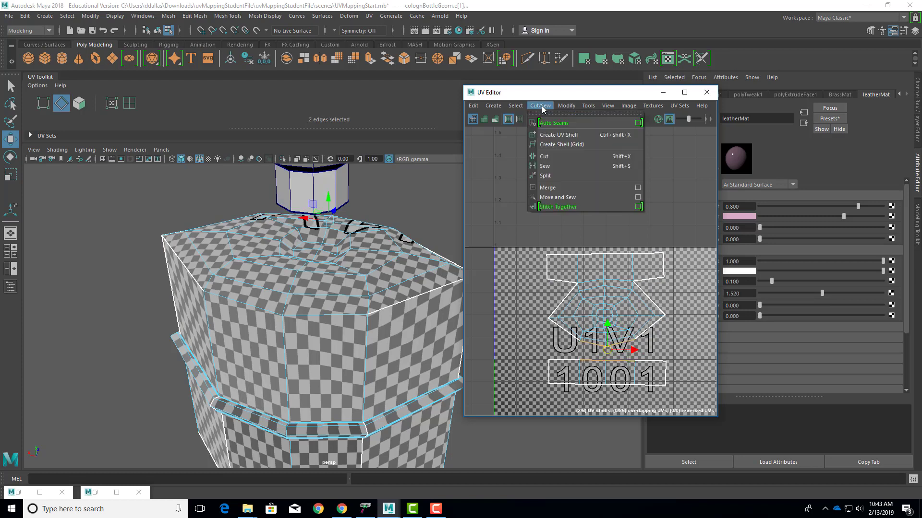
left_click(556, 200)
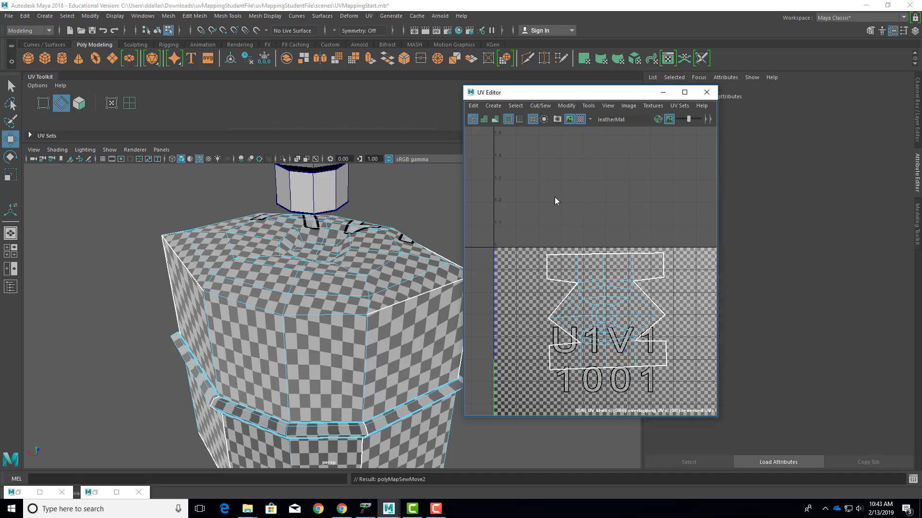
- Select the combined leather shell and shift it over the U1V1 and 1001 labels, checking the texture on the bottle's opposite side
left_click(620, 342)
scroll(617, 339, "up", 4)
left_click(586, 288)
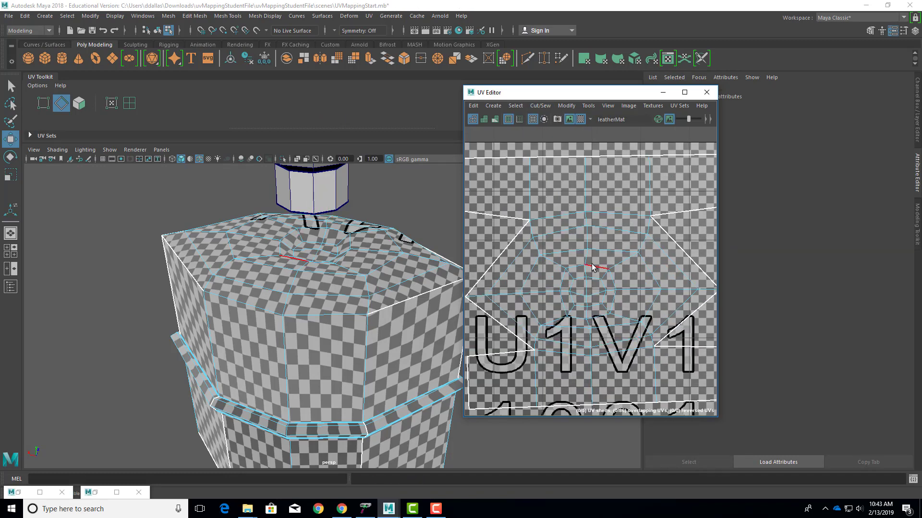
right_click_drag(586, 278, 556, 265)
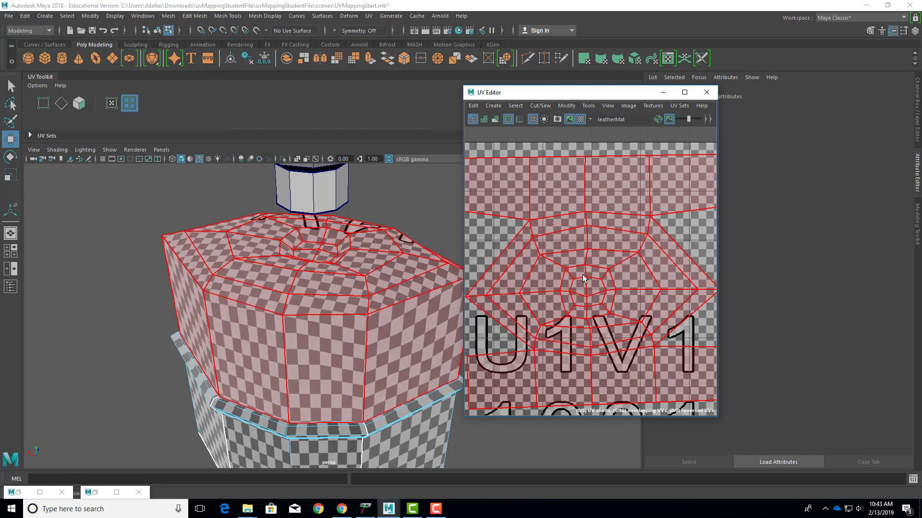
left_click(583, 276)
scroll(583, 277, "down", 4)
left_click_drag(588, 257, 592, 277)
left_click_drag(390, 317, 187, 314, "alt")
left_click_drag(584, 277, 581, 290)
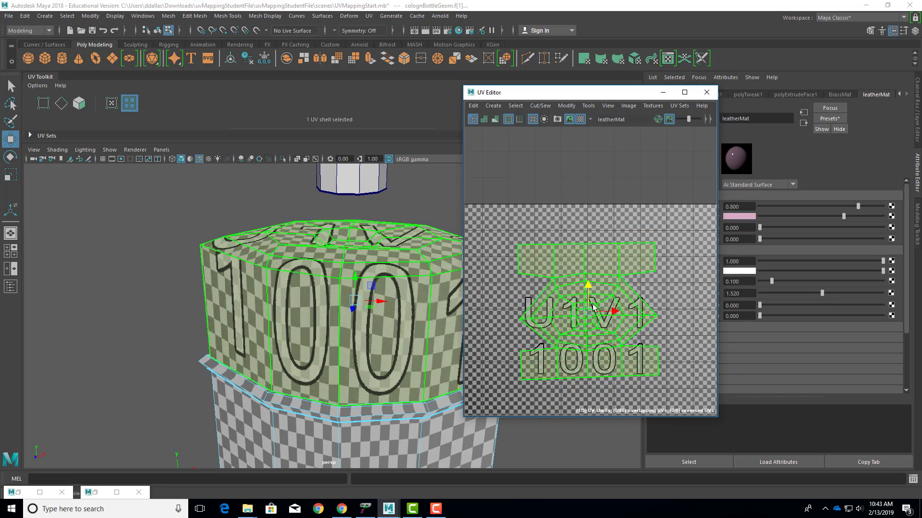
left_click_drag(616, 314, 608, 315)
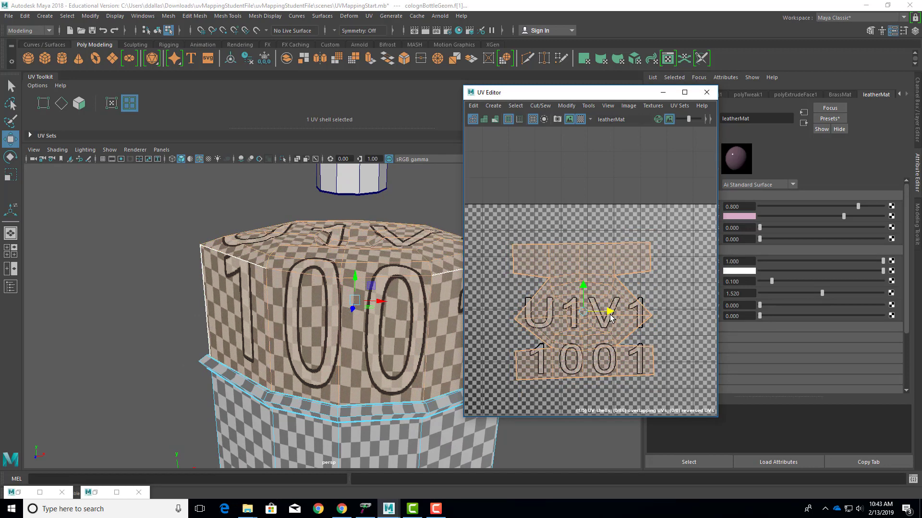
- Nudge the combined shell upward slightly, and Move and Sew the two slanted outer edges between its upper side strip and the top section
scroll(608, 316, "down", 3)
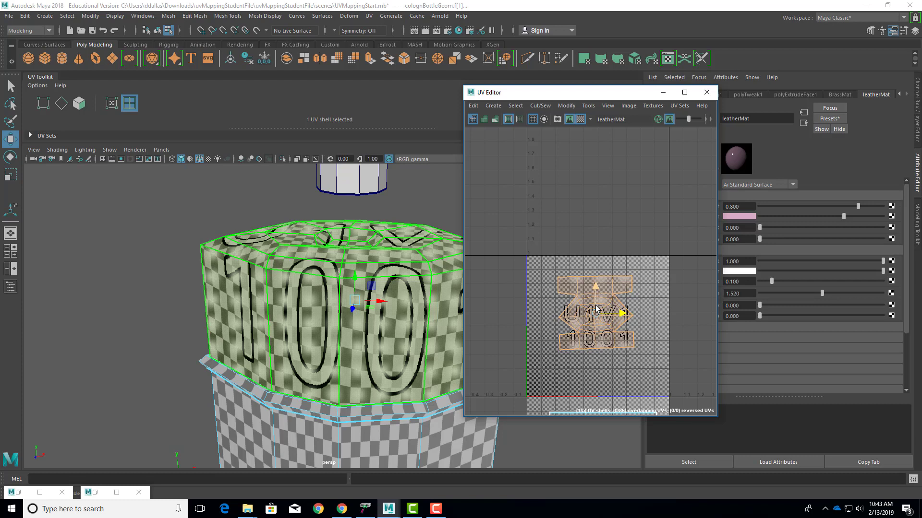
left_click_drag(596, 287, 596, 285)
right_click_drag(566, 296, 559, 271)
left_click(566, 298)
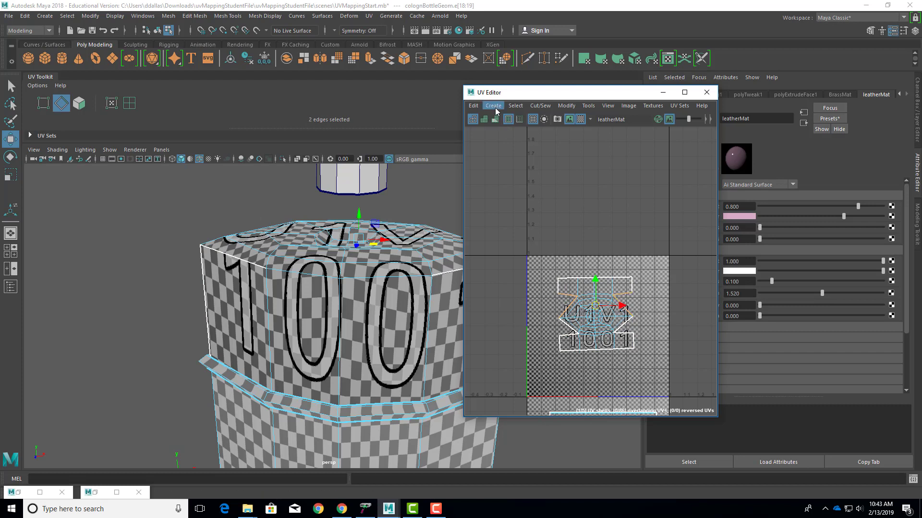
left_click(538, 106)
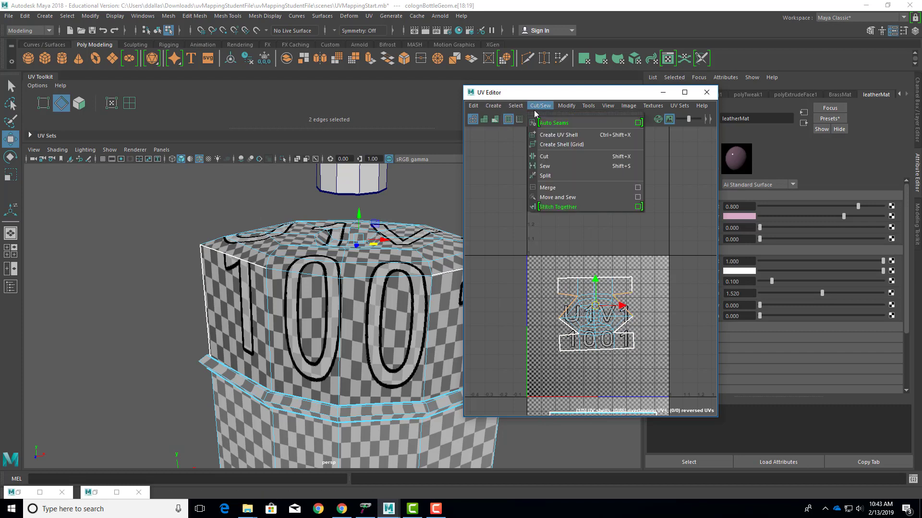
left_click(545, 199)
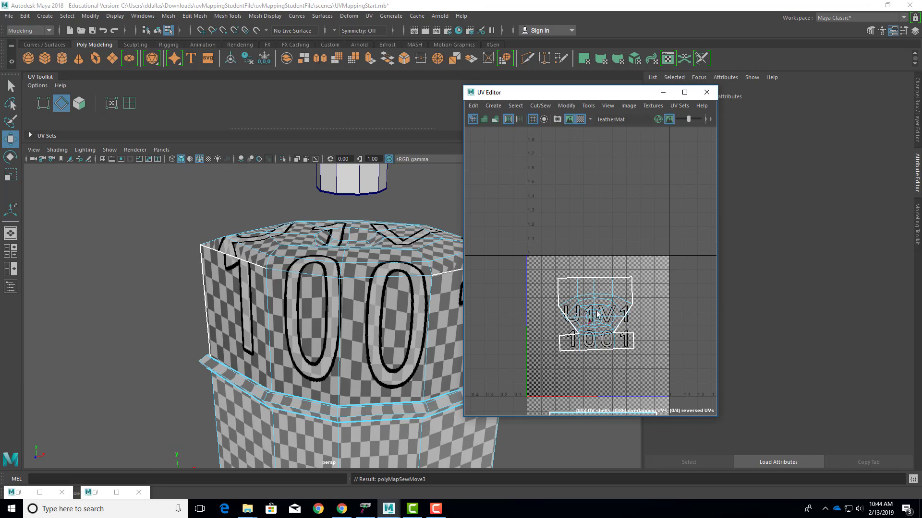
- Lower the combined leather shell in UV space and inspect how the texture wraps around the bottle's corners
left_click_drag(415, 297, 192, 298, "alt")
right_click_drag(378, 327, 340, 315, "alt")
left_click_drag(339, 314, 338, 348, "alt")
right_click_drag(617, 311, 577, 301)
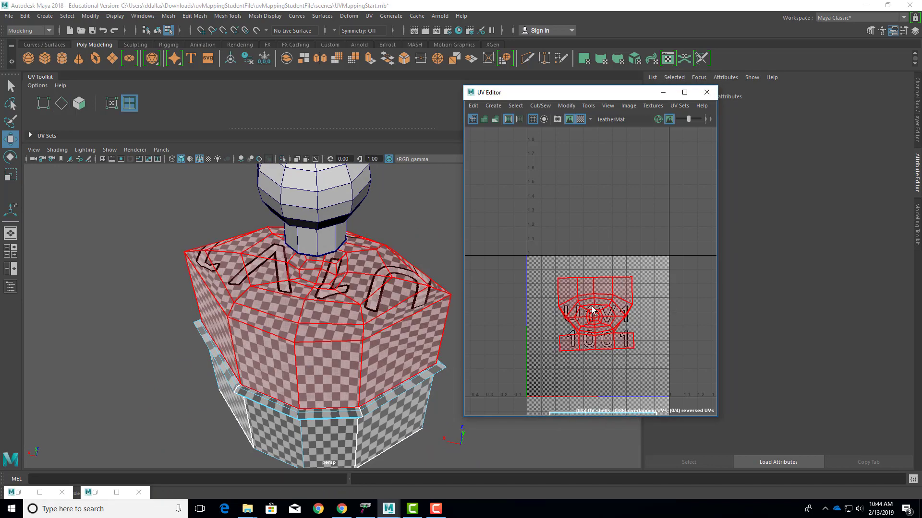
left_click(595, 289)
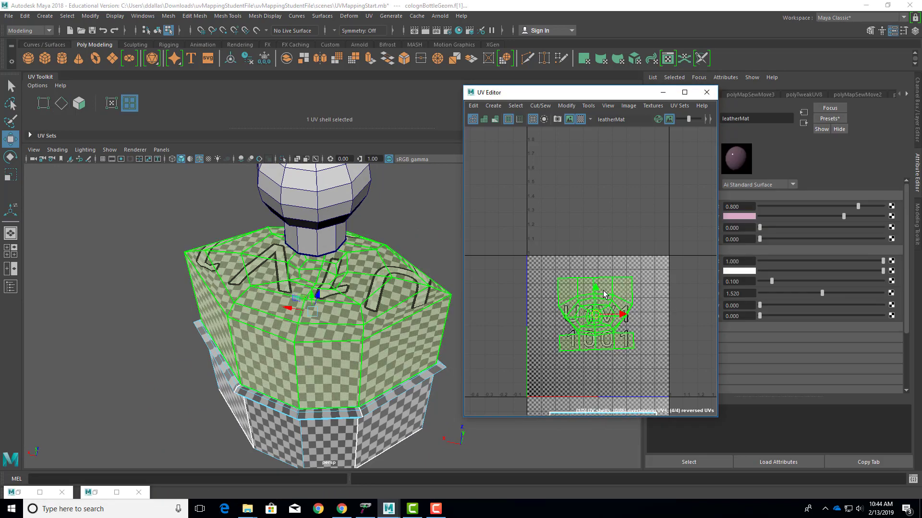
mouse_move(595, 289)
left_mouse_down()
mouse_move(596, 307)
mouse_move(593, 299)
left_mouse_up()
left_click_drag(414, 312, 309, 294, "alt")
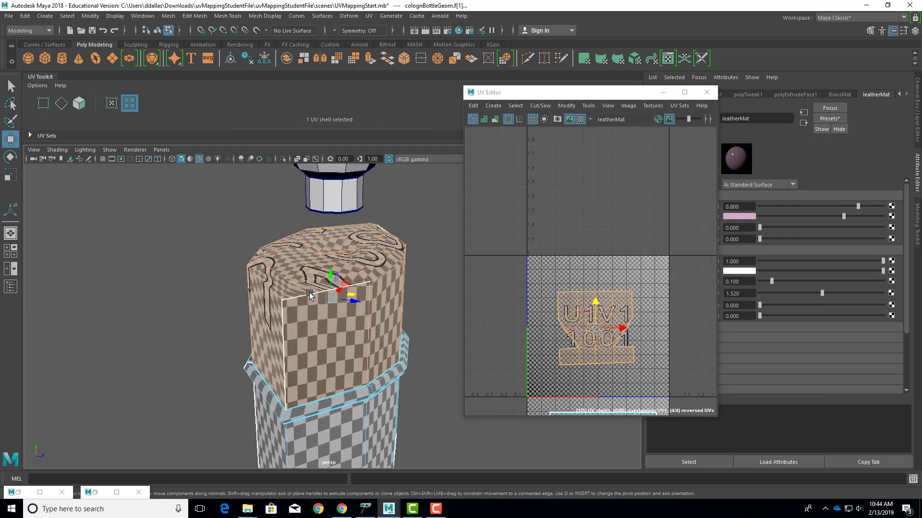
middle_click_drag(572, 336, 486, 330, "alt")
left_click_drag(360, 320, 232, 318, "alt")
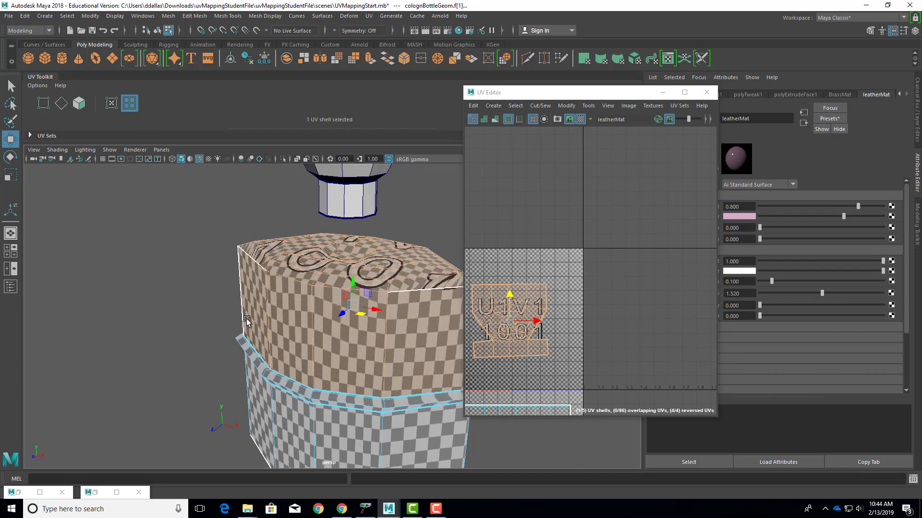
- Move and Sew the two slanted outer edges between the lower side strip and the top section
scroll(481, 340, "up", 3)
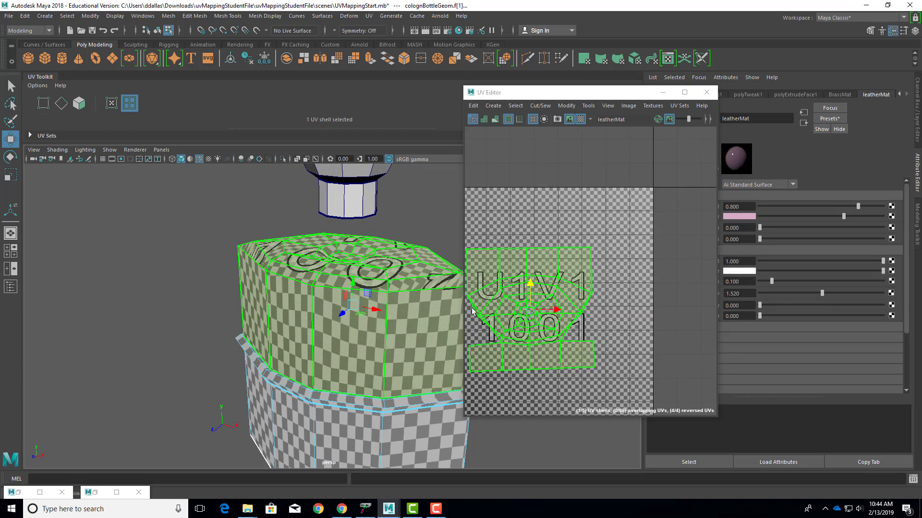
middle_click_drag(517, 325, 548, 316, "alt")
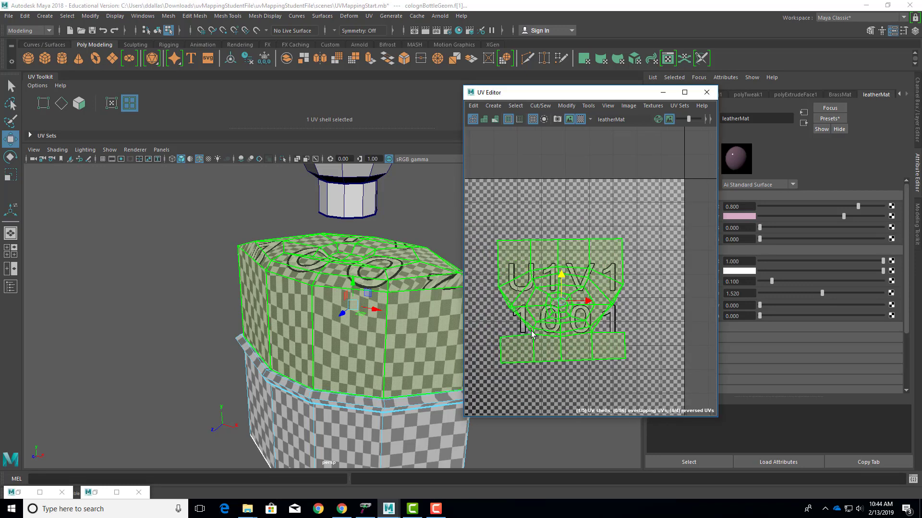
right_click_drag(523, 339, 526, 307)
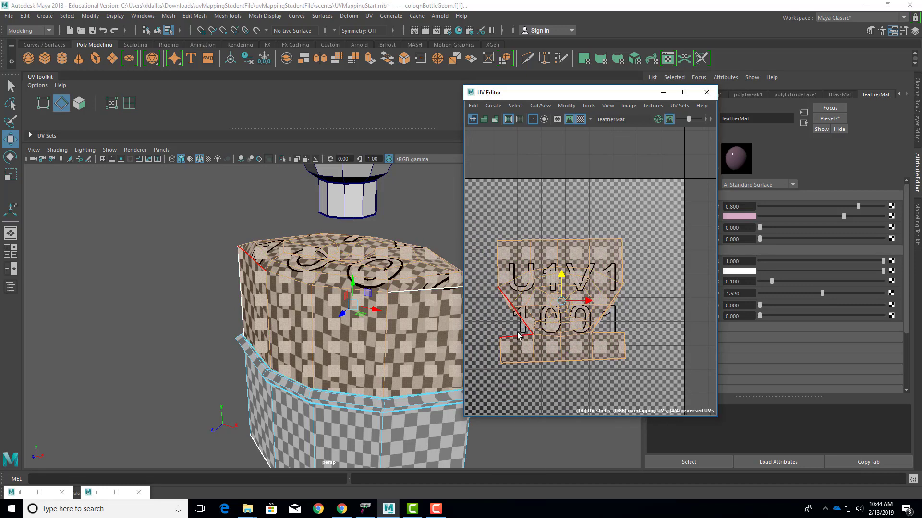
left_click(519, 335)
left_click(607, 308, "shift")
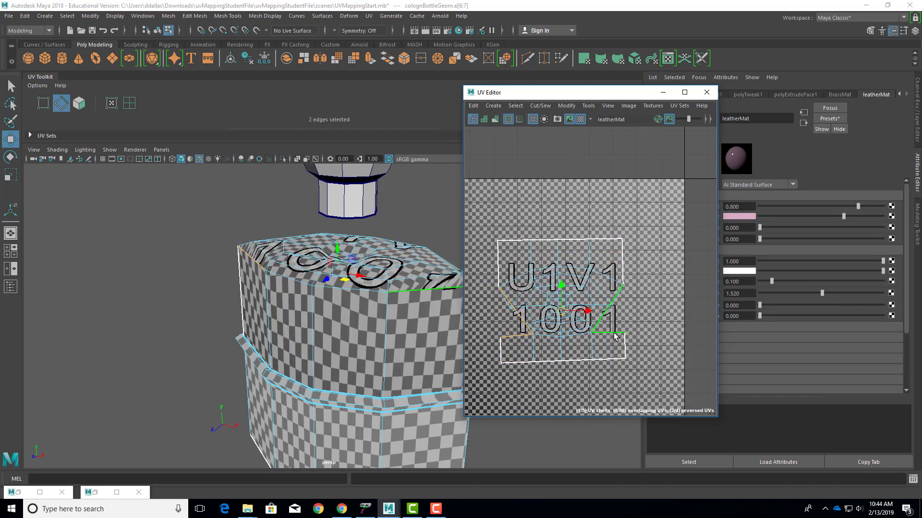
left_click(540, 105)
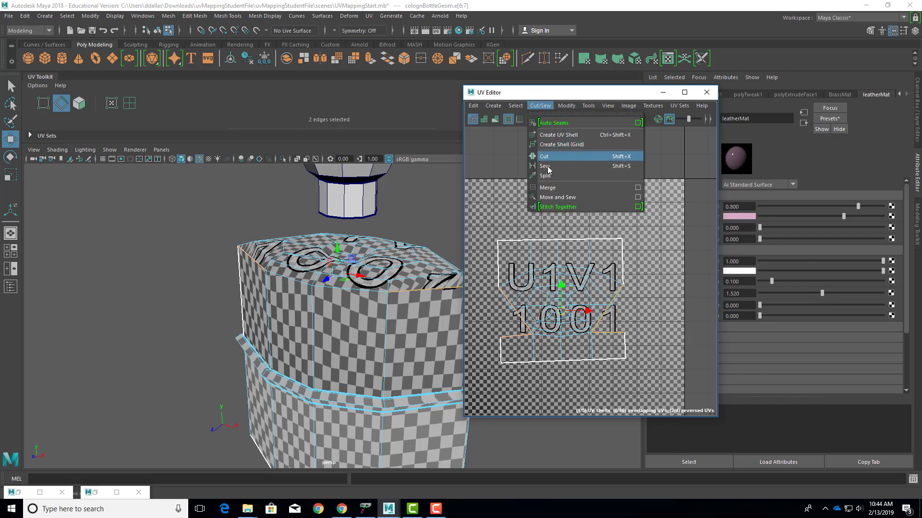
left_click(551, 197)
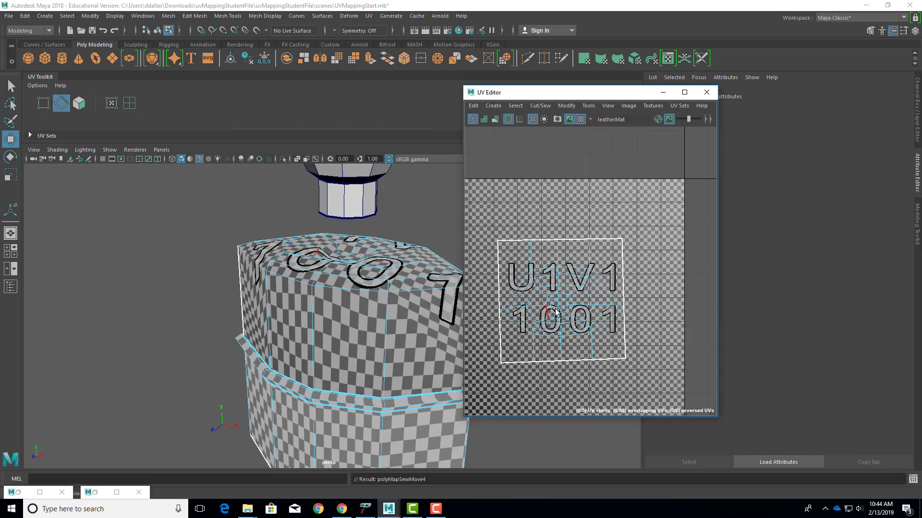
- Reposition the fully joined leather shell around the U1V1 label and inspect both sides of the bottle for checker stretching
right_click_drag(559, 307, 500, 291)
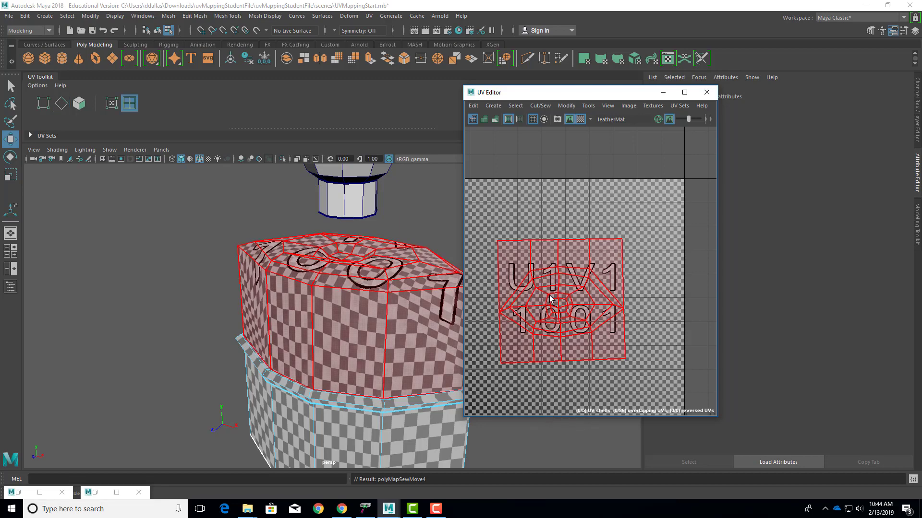
left_click_drag(561, 276, 562, 258)
left_click_drag(422, 303, 366, 294, "alt")
left_click_drag(562, 257, 560, 296)
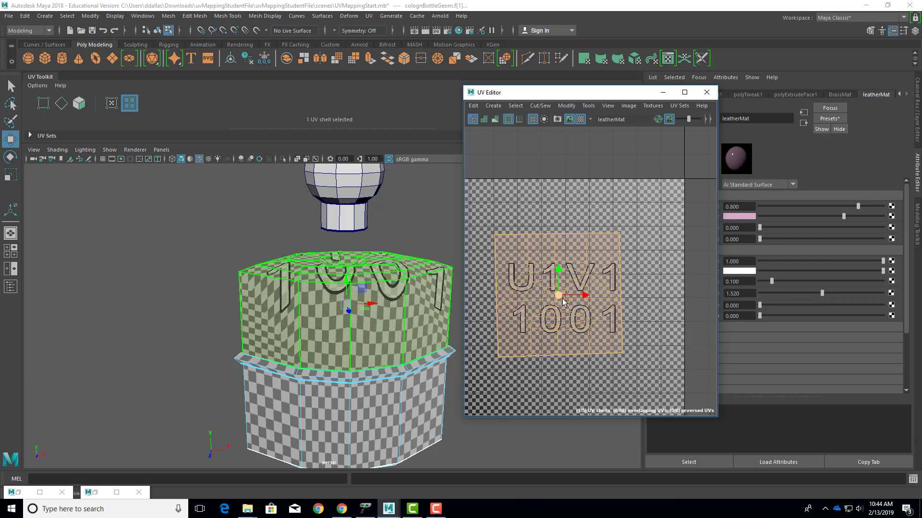
mouse_move(563, 298)
left_mouse_down()
mouse_move(572, 297)
mouse_move(558, 291)
left_mouse_up()
left_click_drag(391, 259, 336, 315, "alt")
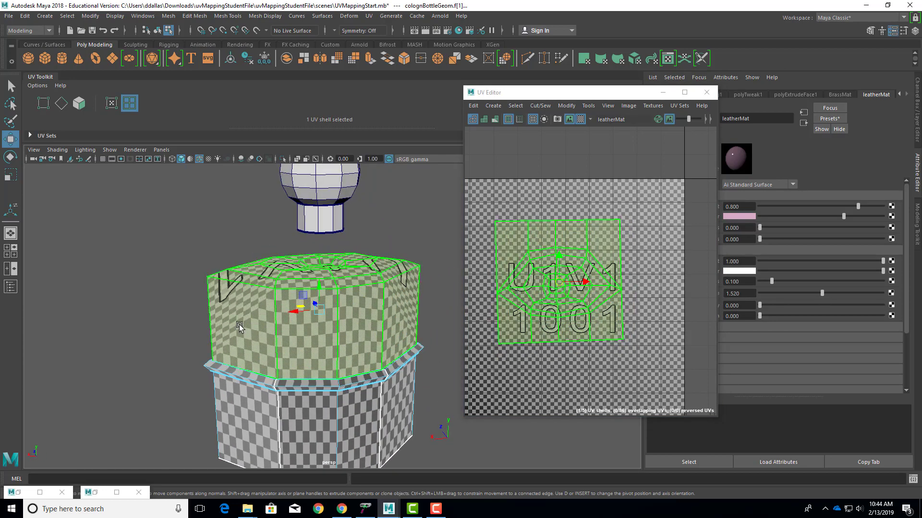
left_click_drag(223, 350, 471, 314, "alt")
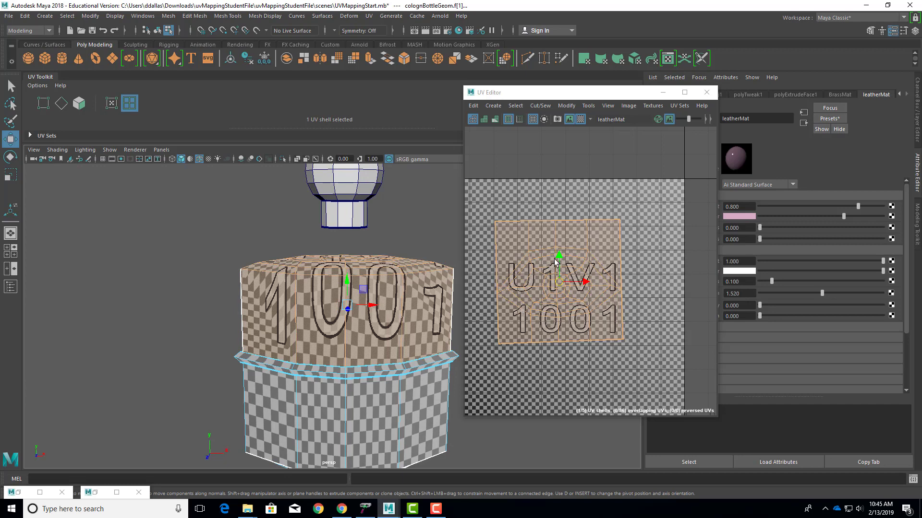
- Try to relax the joined leather shell with the Unfold brush, and return to the Select tool in UV component mode
left_click(589, 106)
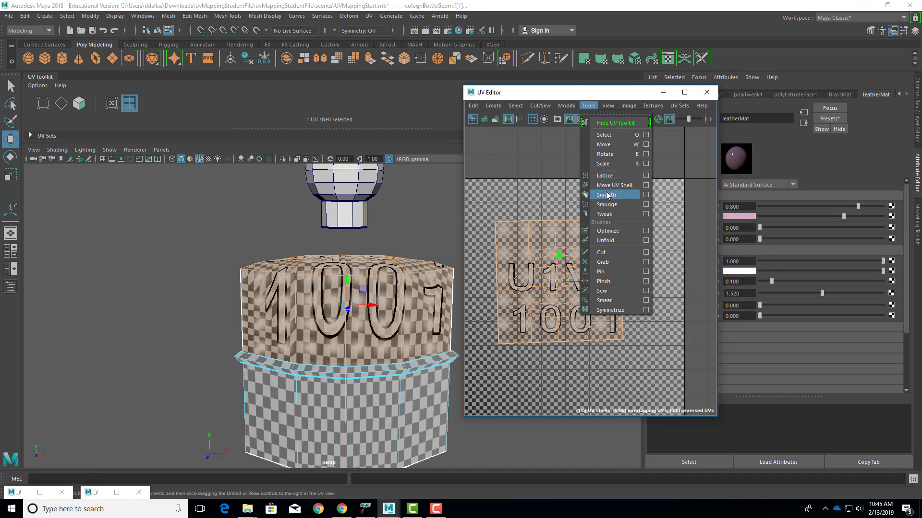
left_click(607, 240)
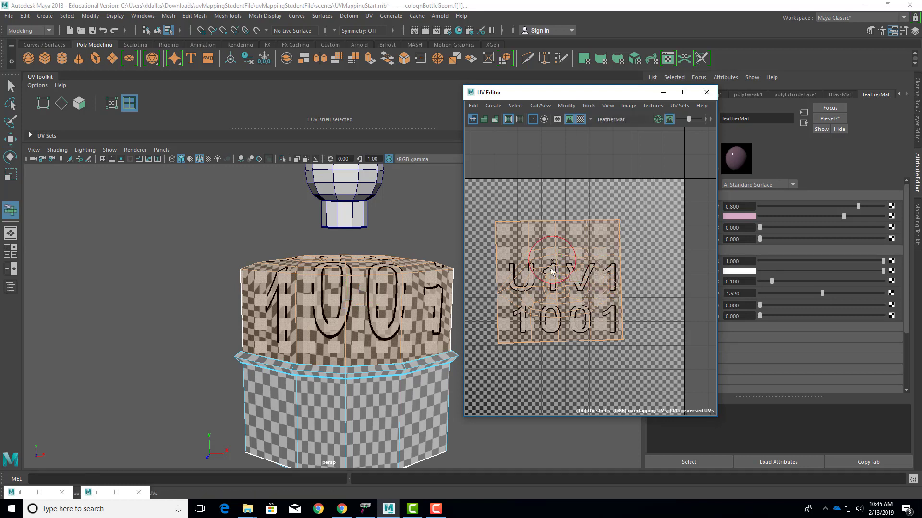
left_click(557, 290)
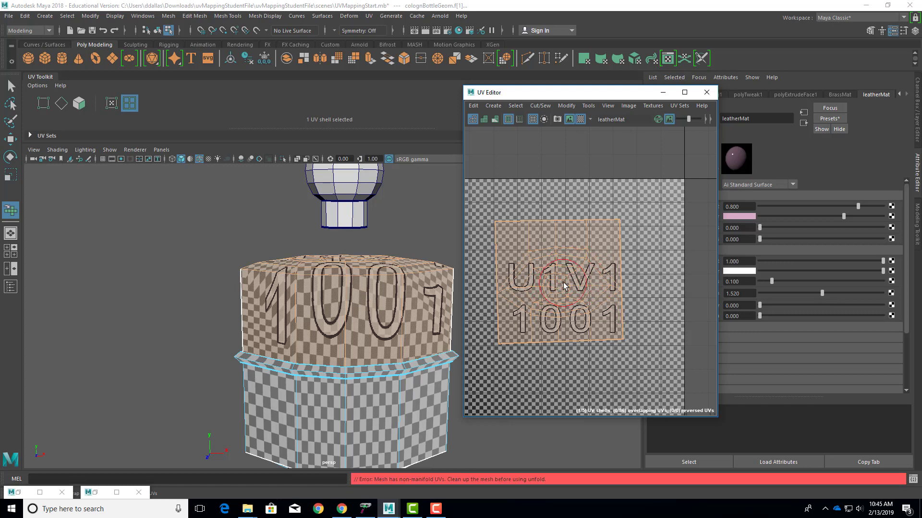
right_click_drag(589, 265, 560, 282)
key("q")
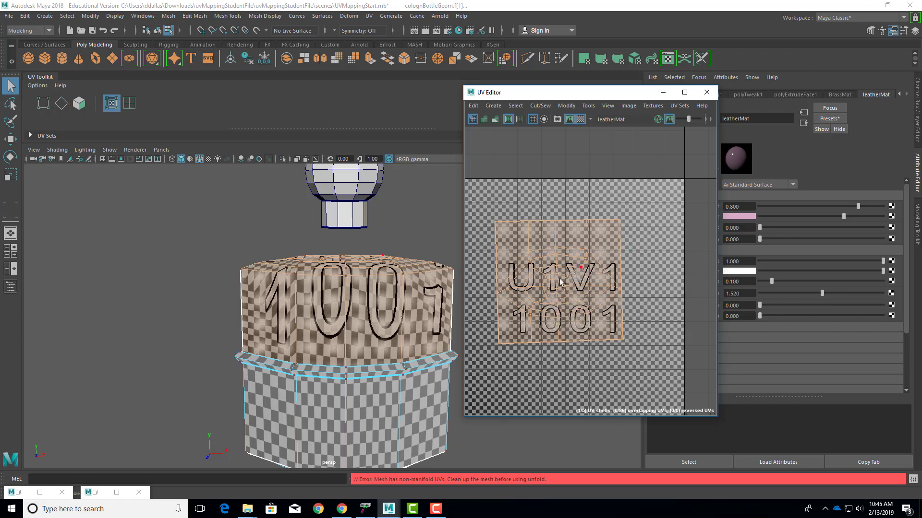
left_click(588, 106)
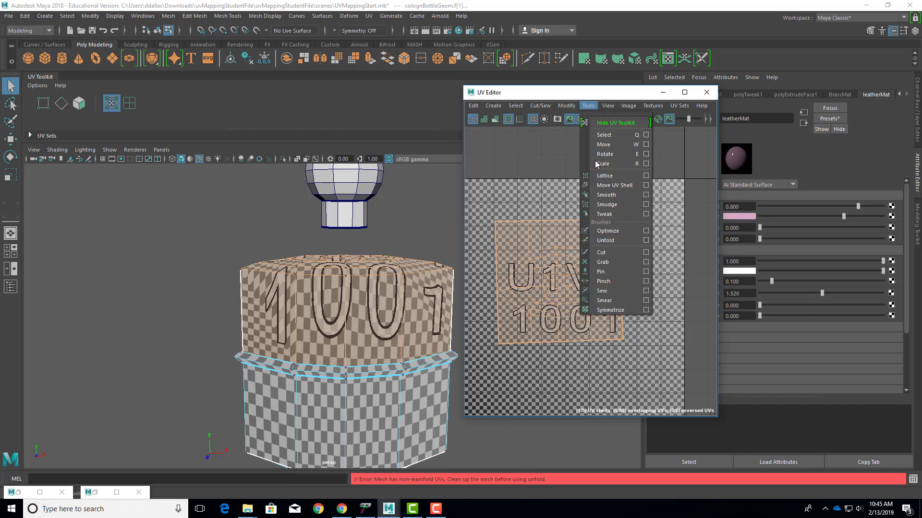
left_click(609, 244)
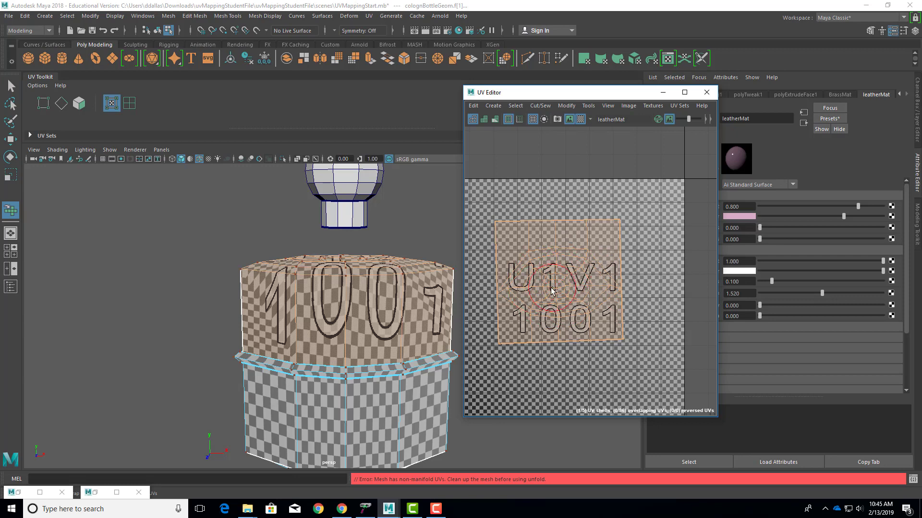
right_click(570, 268)
key("1")
key("q")
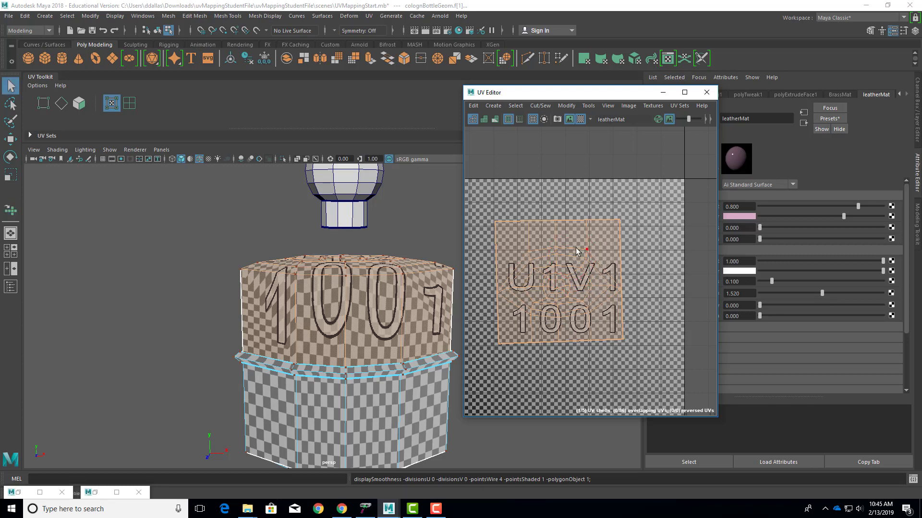
- Try to unfold the joined leather shell with the Smooth tool and inspect the checker pattern around the bottle's corner
left_click(589, 106)
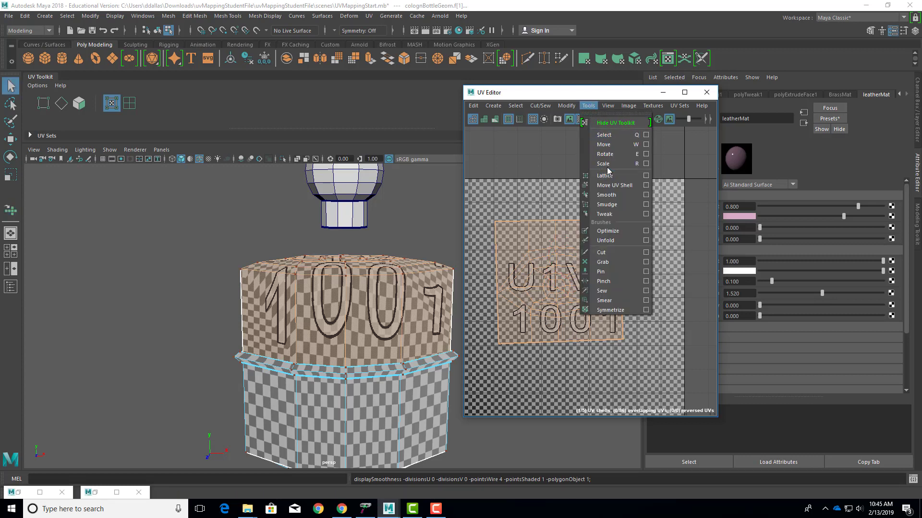
left_click(606, 195)
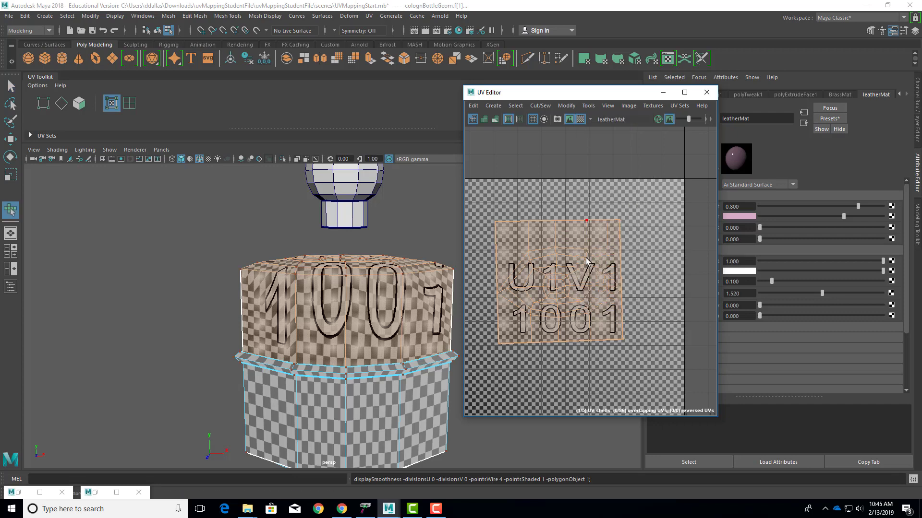
left_click(533, 345)
left_click_drag(502, 351, 542, 349)
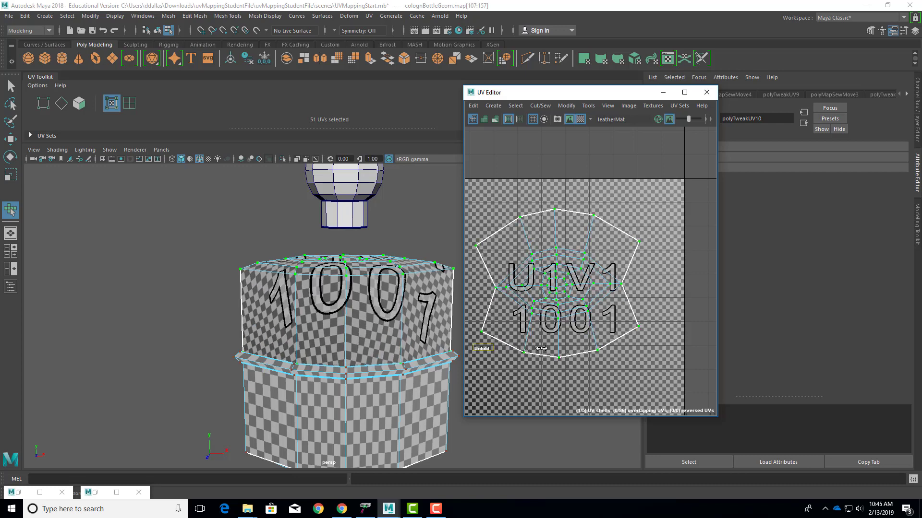
left_click_drag(404, 273, 309, 281, "alt")
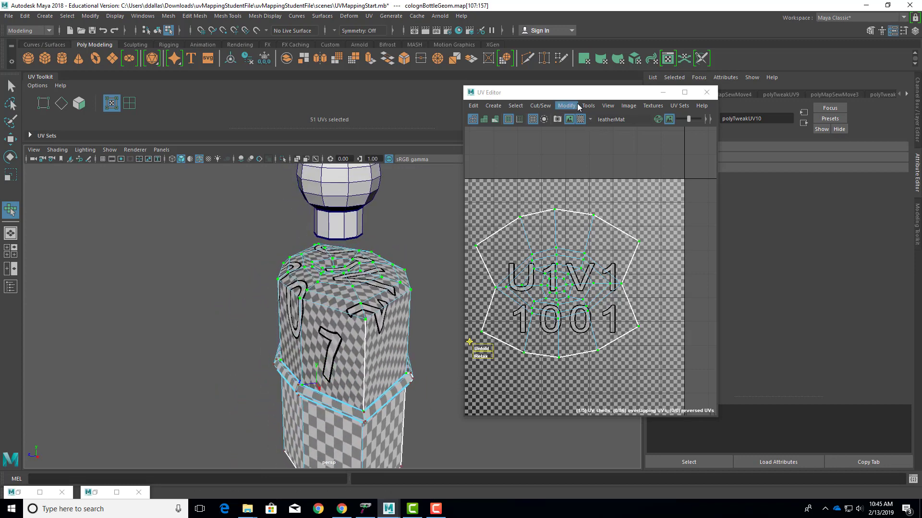
- Undo the last unfold of the leather shell and its UV selection
right_click(577, 271)
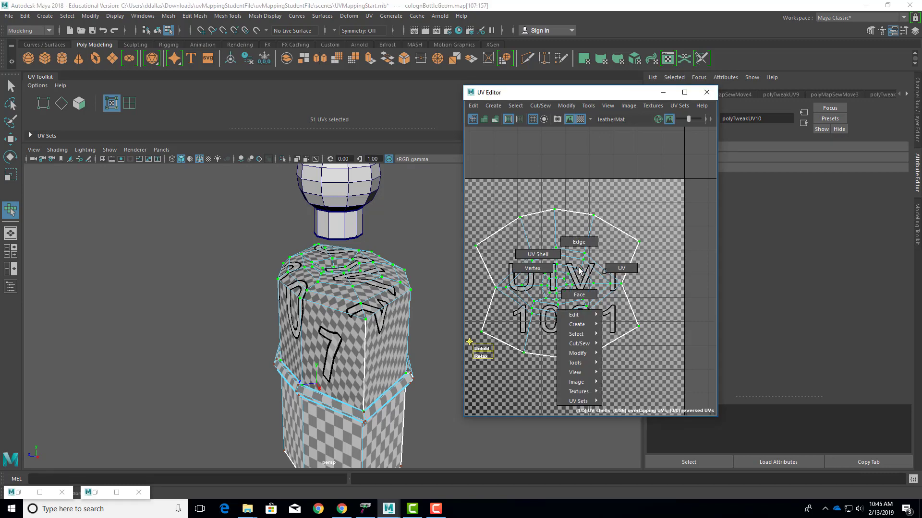
key("ctrl+z")
key("ctrl+z")
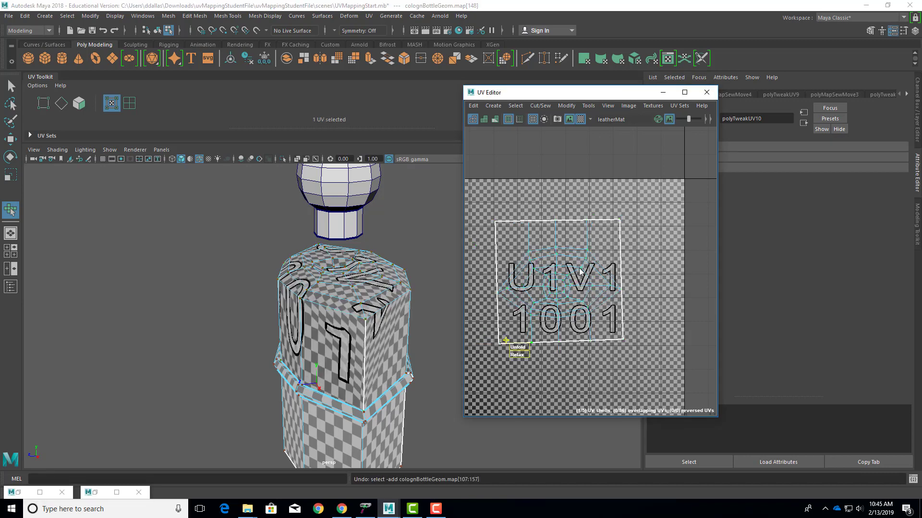
key("ctrl+z")
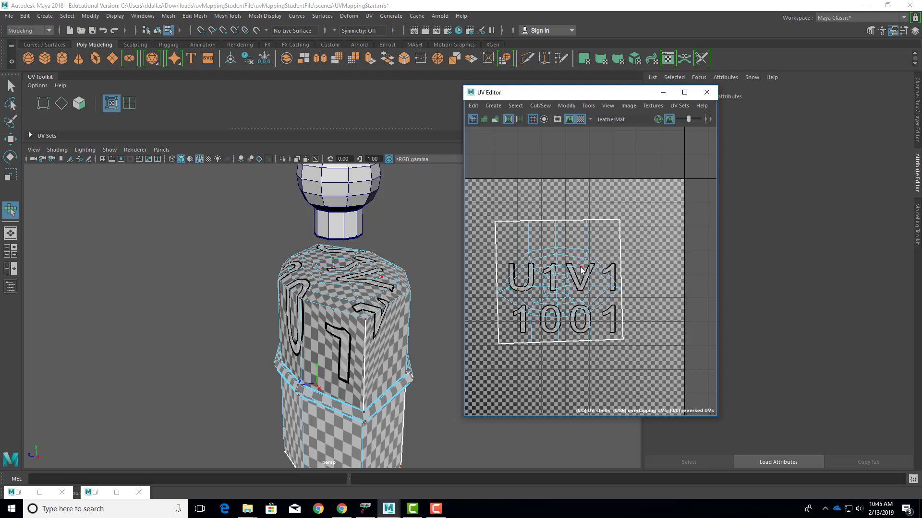
- Select all UVs of the leather shell, unfold them with the Smooth tool, and check the checker pattern on the bottle's other side
double_click(581, 271)
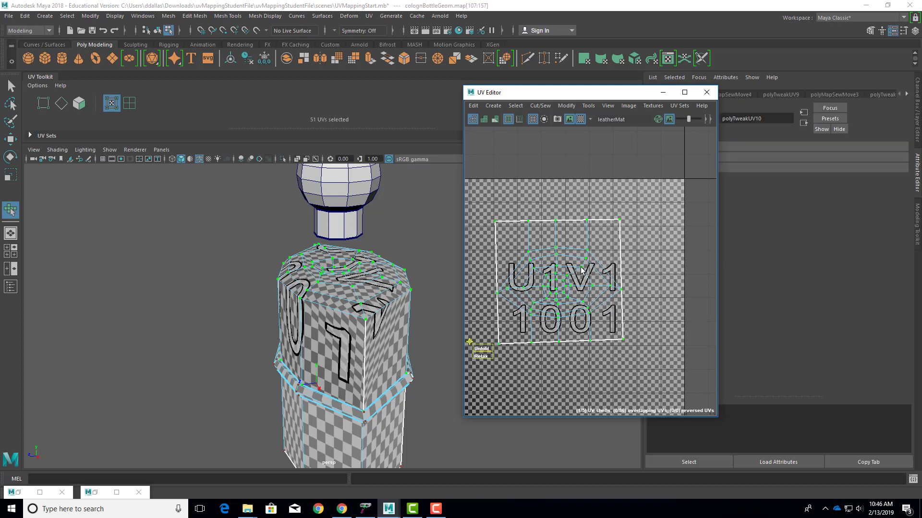
left_click(588, 105)
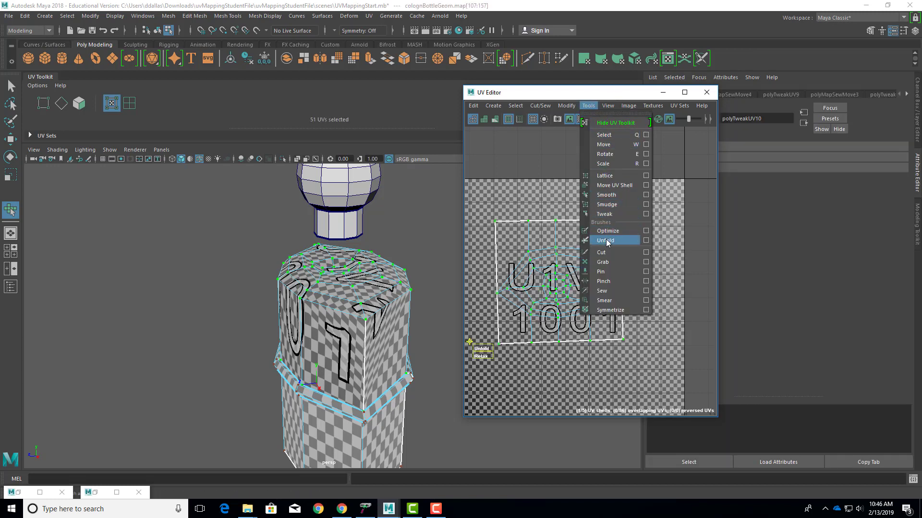
left_click(476, 353)
left_click_drag(479, 349, 582, 371)
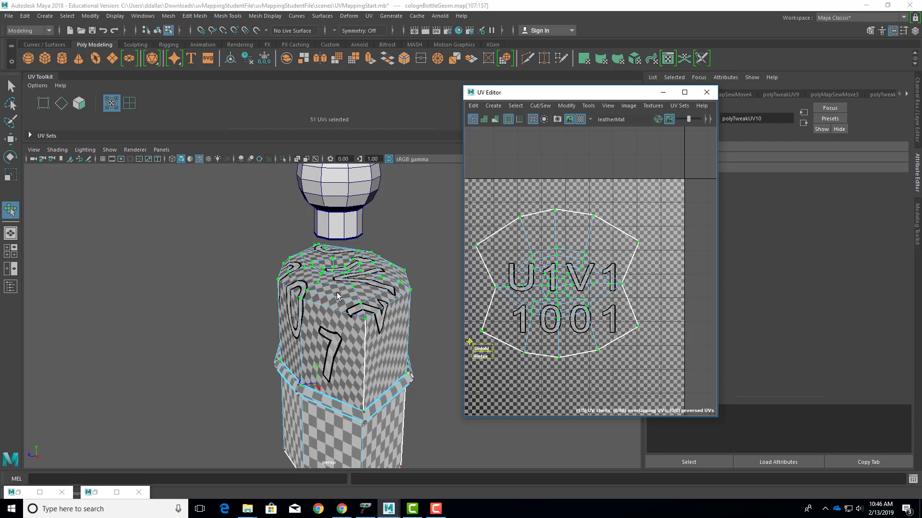
left_click_drag(338, 296, 254, 308, "alt")
scroll(629, 284, "down", 2)
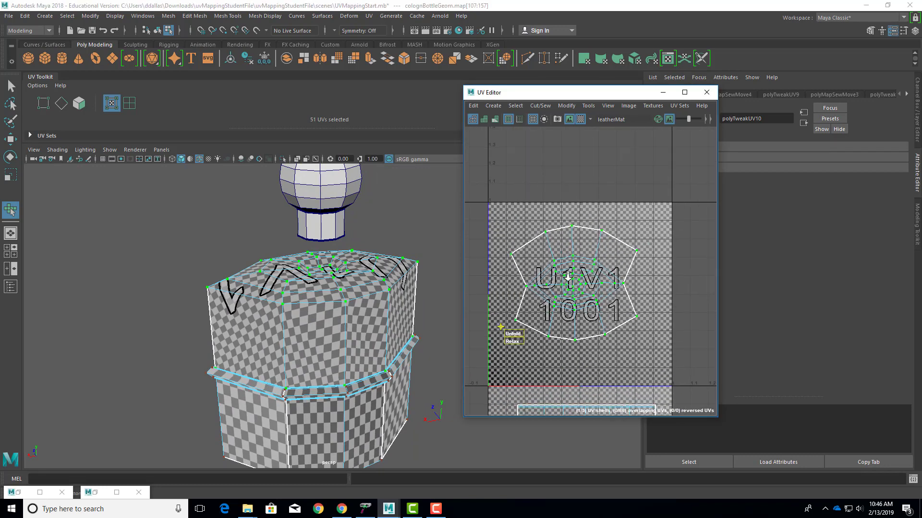
middle_click_drag(592, 250, 599, 216, "alt")
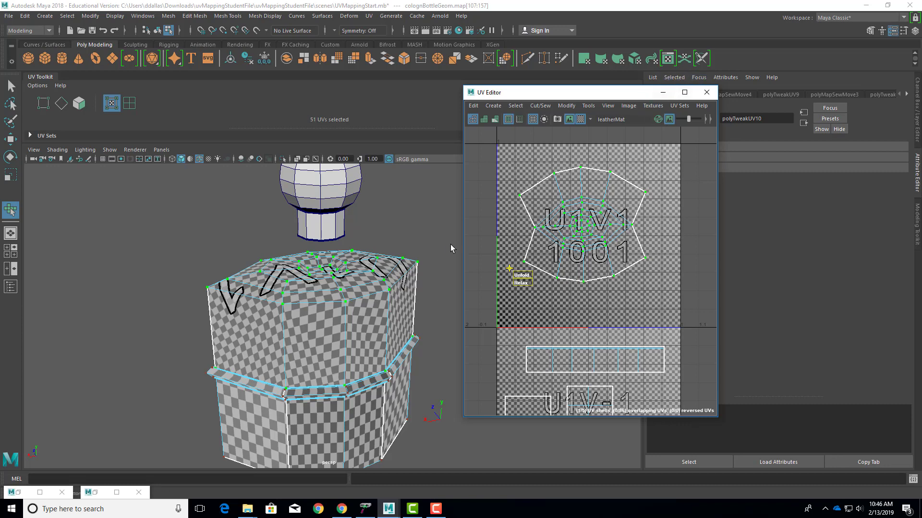
- Return to object mode and load Leather0076_6_S.jpg as a file texture for the base color of leatherMat
right_click_drag(375, 282, 420, 221)
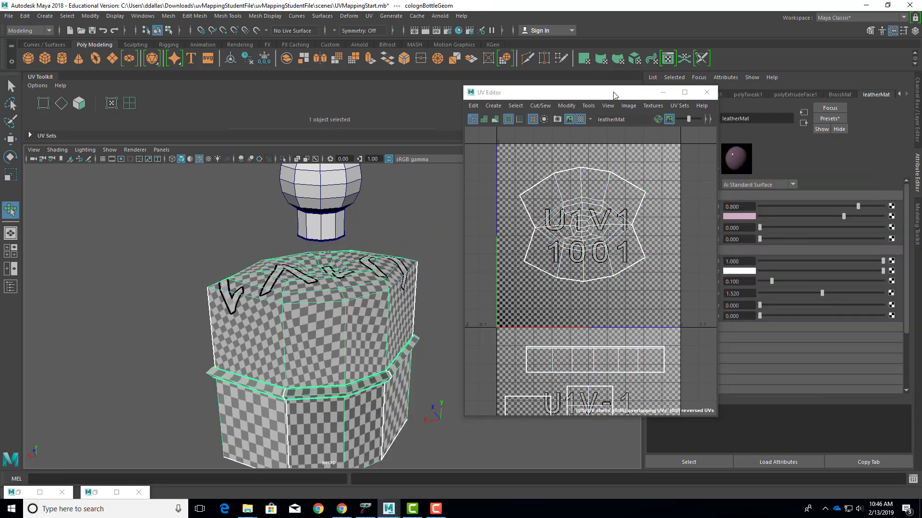
left_click_drag(613, 95, 563, 99)
left_click(892, 216)
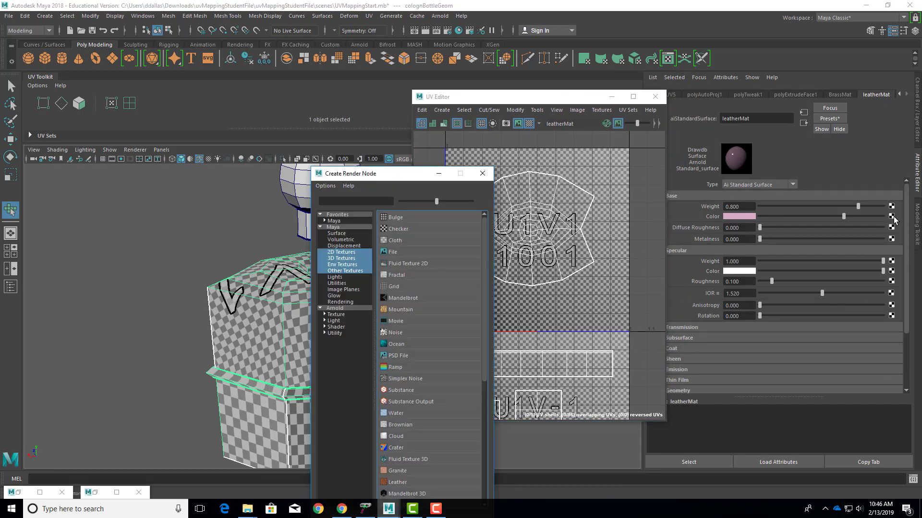
left_click(394, 253)
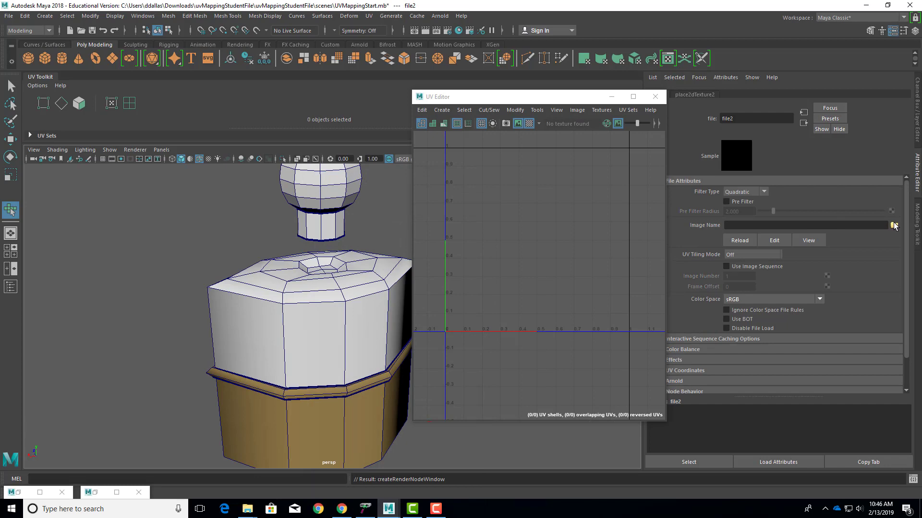
left_click(894, 225)
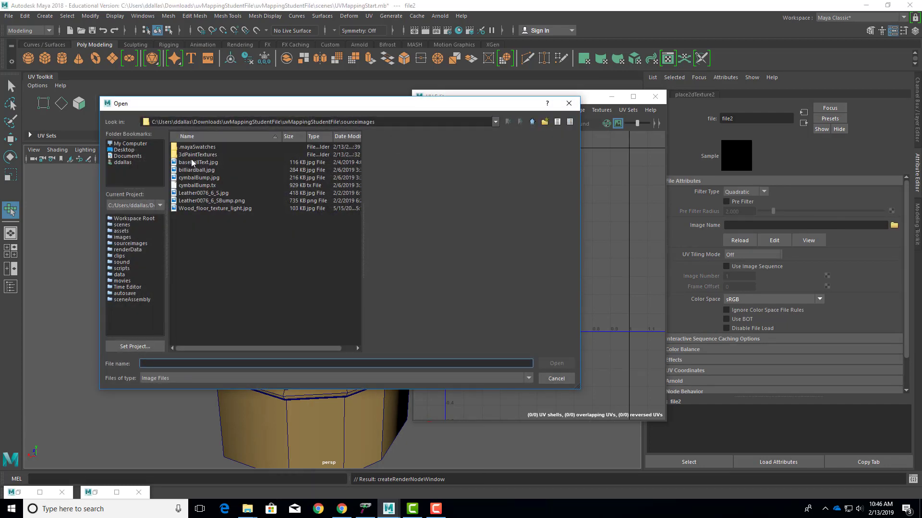
left_click(193, 193)
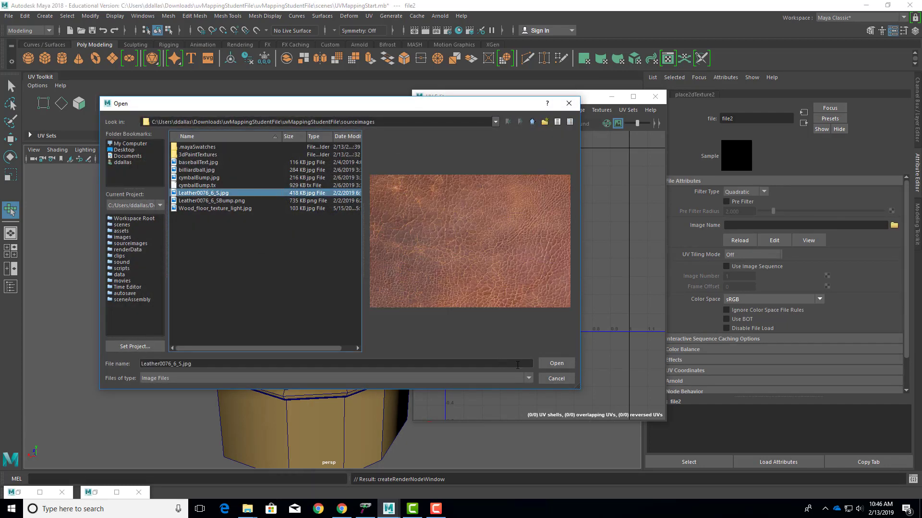
left_click(556, 363)
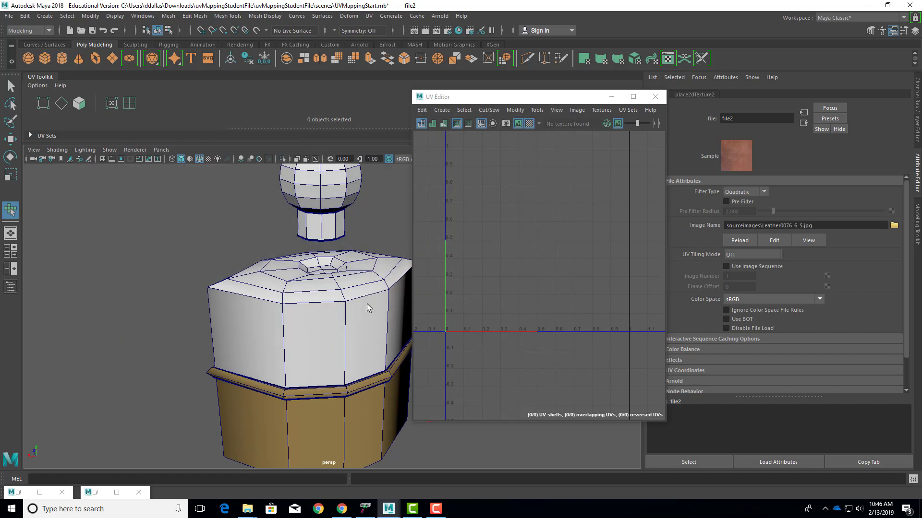
- Reselect the bottle, replace the checker map with textured shading, and inspect the leather on its top and sides
left_click(367, 304)
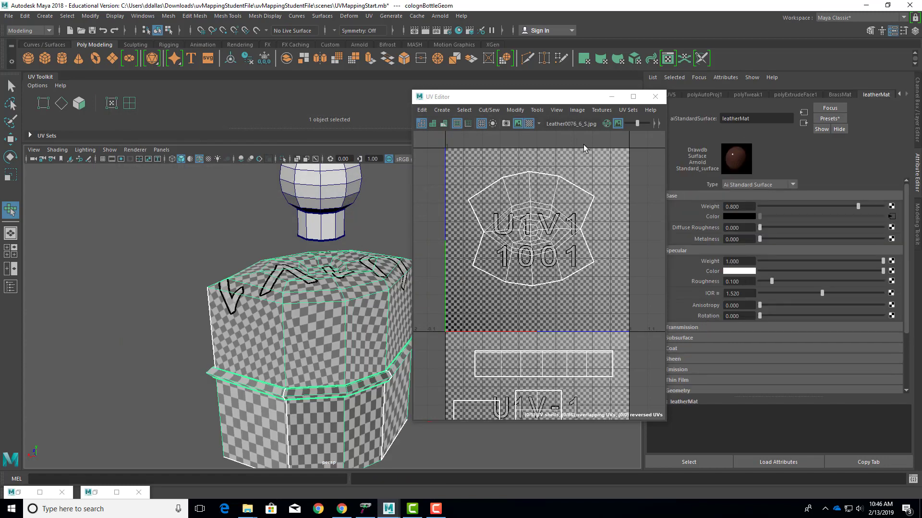
left_click(529, 123)
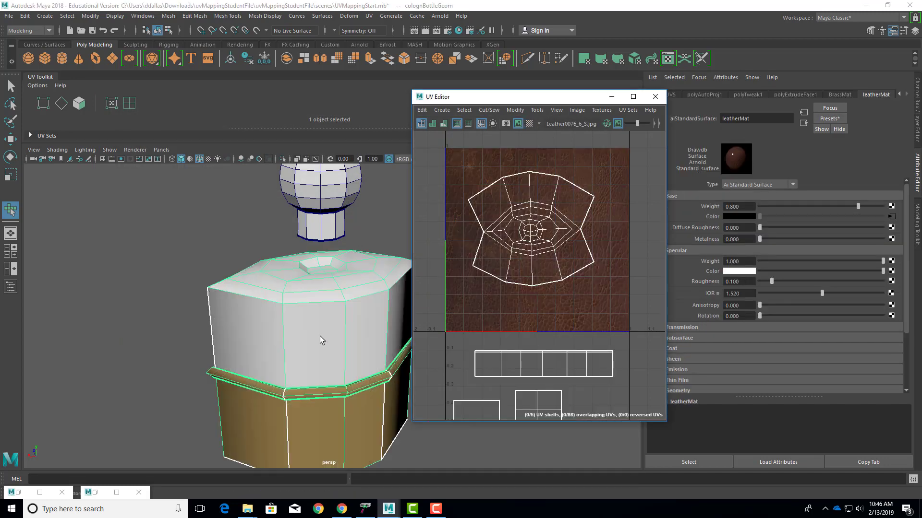
key("6")
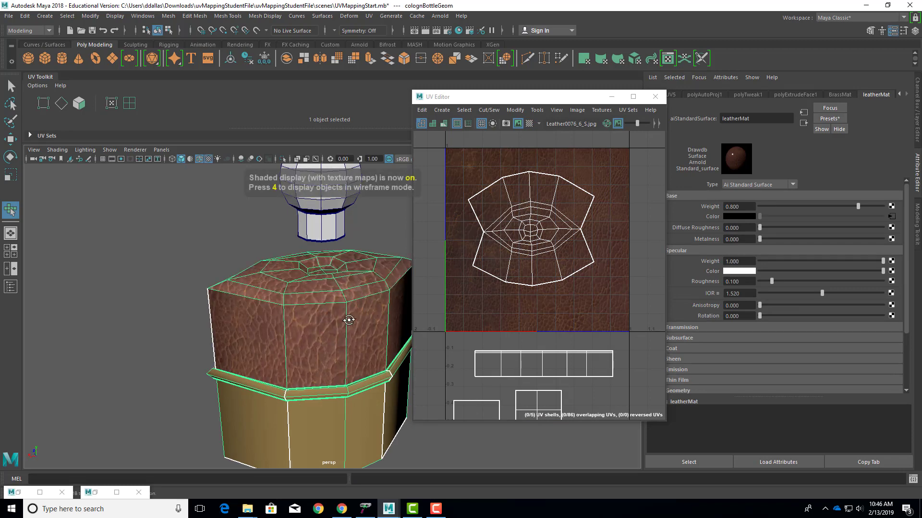
left_click_drag(349, 320, 322, 316, "alt")
right_click_drag(322, 316, 468, 332, "alt")
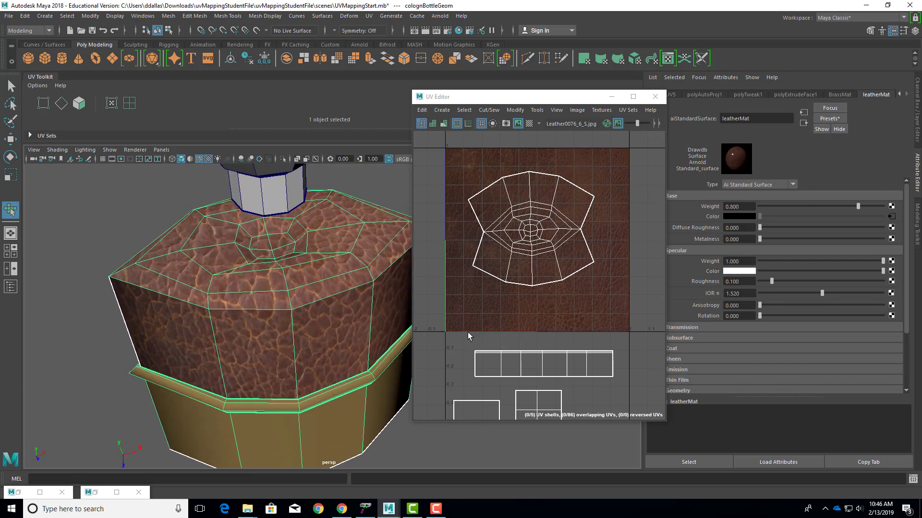
left_click_drag(375, 322, 385, 308, "alt")
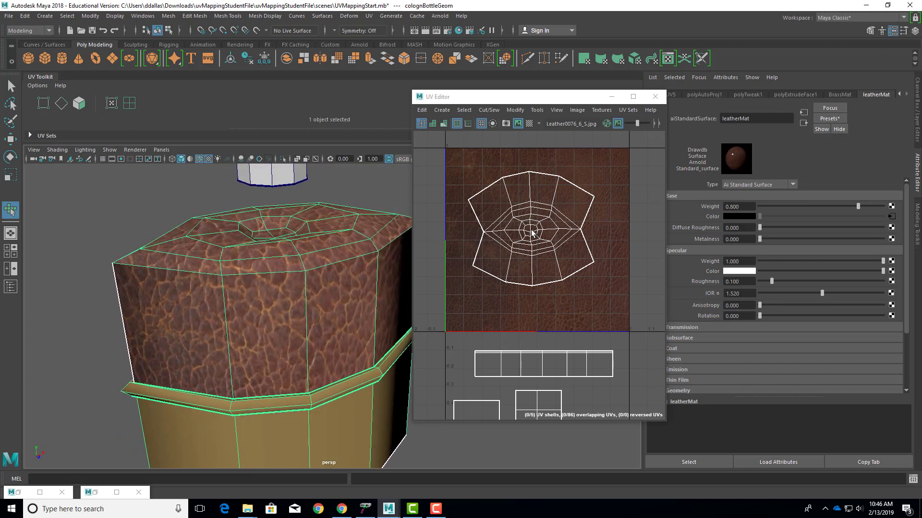
- Select the whole leather shell in UV mode and scale it up slightly over the leather image
right_click_drag(532, 229, 557, 228)
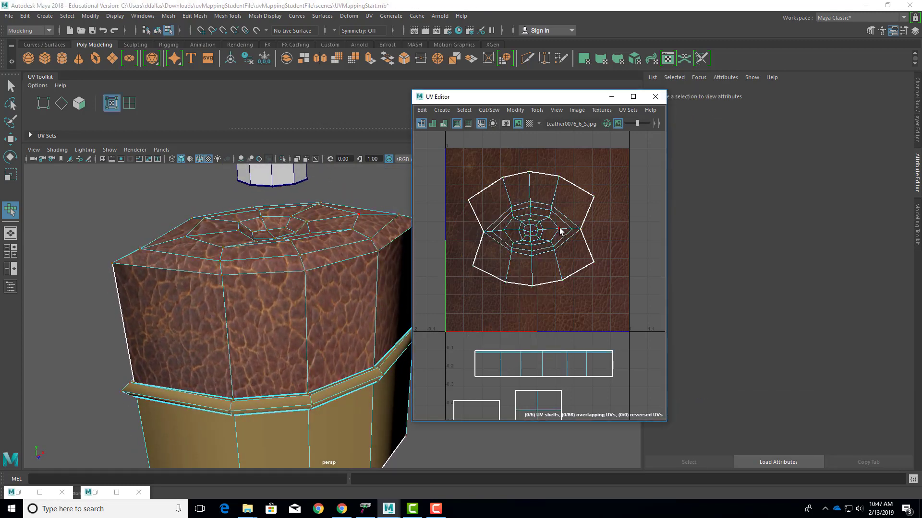
double_click(559, 228)
key("r")
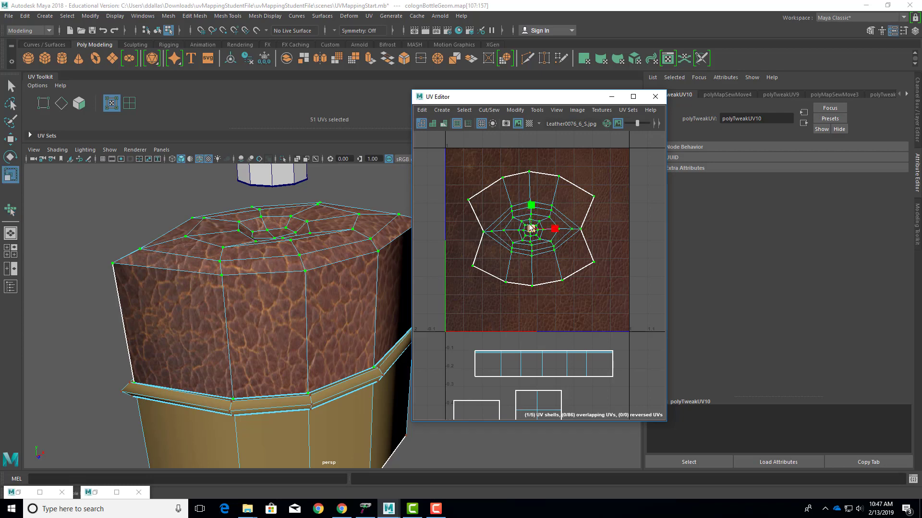
mouse_move(532, 228)
left_mouse_down()
mouse_move(542, 228)
mouse_move(538, 239)
mouse_move(541, 227)
left_mouse_up()
key("w")
left_click_drag(229, 270, 211, 264, "alt")
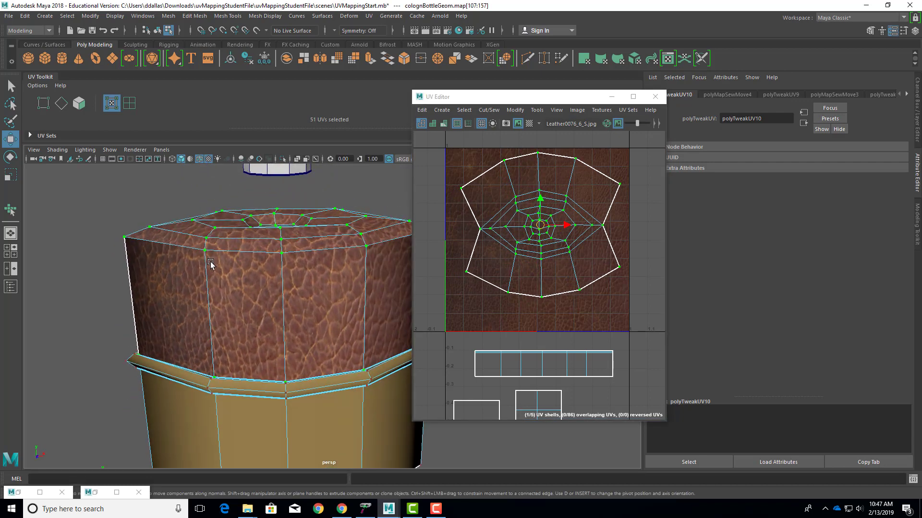
- Turn on the smooth mesh preview and scale the leather shell well beyond the texture tile for a finer leather grain
key("3")
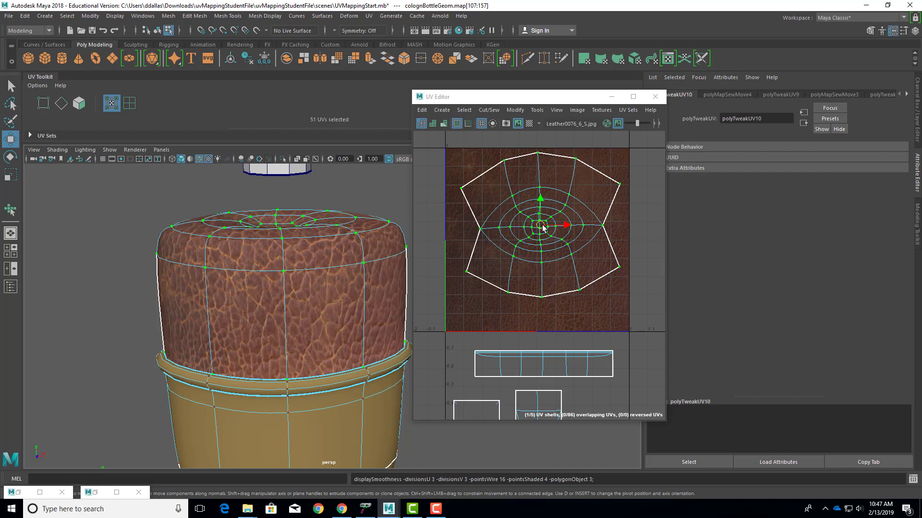
left_click_drag(543, 225, 564, 231)
key("r")
scroll(366, 298, "down", 2)
mouse_move(361, 298)
left_mouse_down("alt")
mouse_move(272, 298)
mouse_move(264, 313)
mouse_move(404, 275)
mouse_move(401, 299)
mouse_move(344, 320)
mouse_move(322, 310)
mouse_move(350, 309)
mouse_move(335, 308)
mouse_move(343, 302)
left_mouse_up("alt")
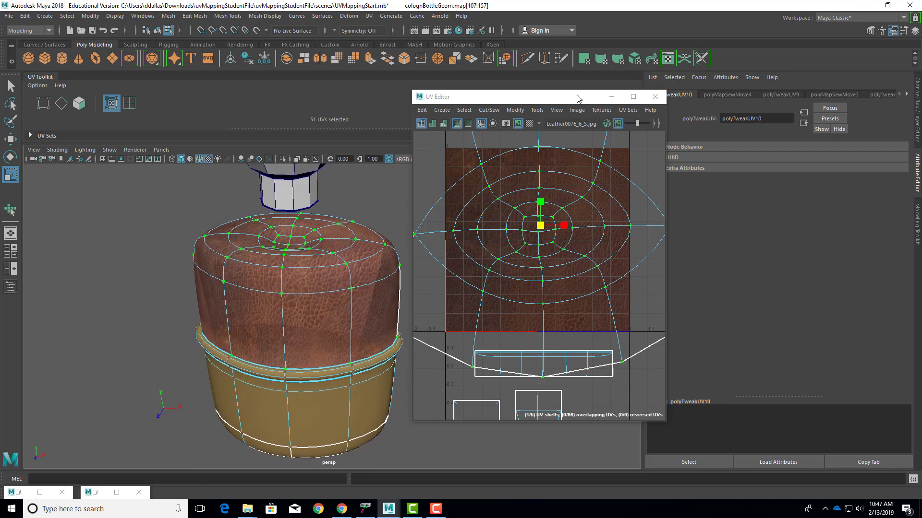
- Open the place2dTexture2 attributes of the leather file texture in the Hypershade
left_click_drag(576, 96, 539, 85)
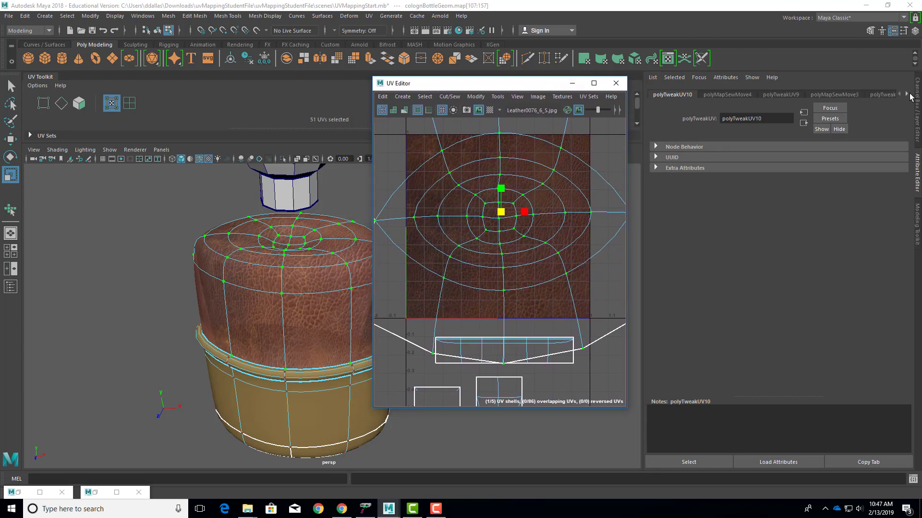
left_click(906, 94)
left_click(906, 94)
left_click(906, 94)
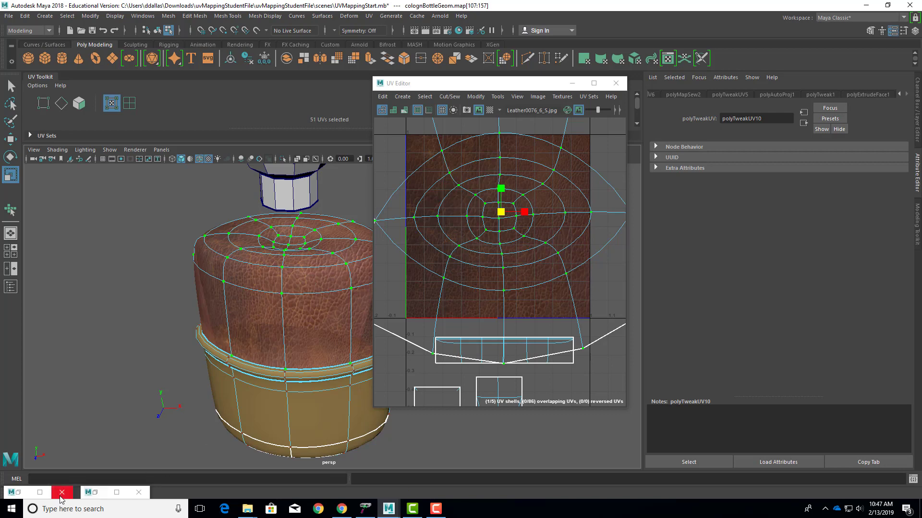
left_click(40, 492)
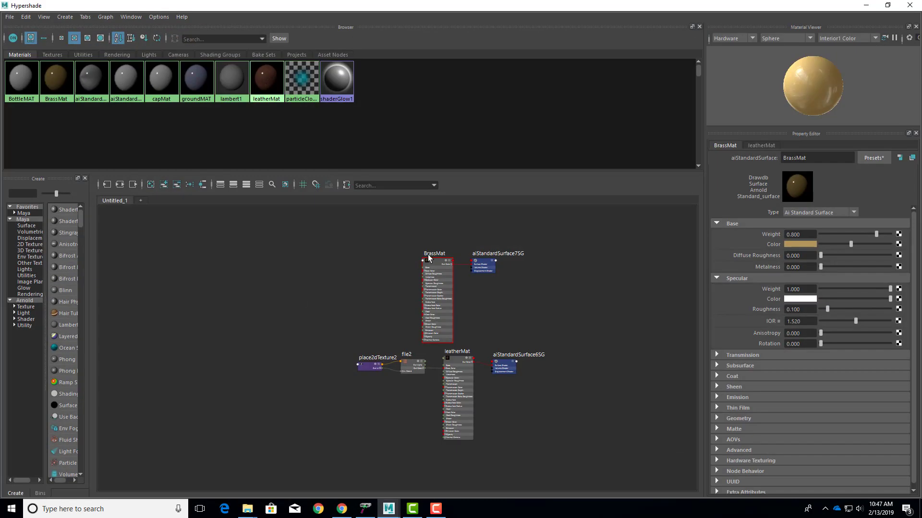
left_click(360, 365)
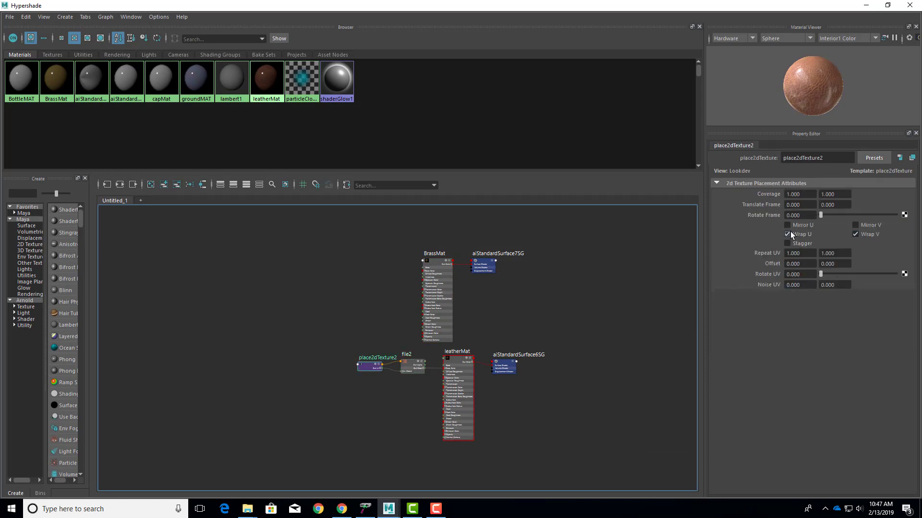
- Try mirroring the leather texture in both U and V with Wrap U and Wrap V turned off
left_click_drag(809, 9, 818, 112)
left_click(746, 320)
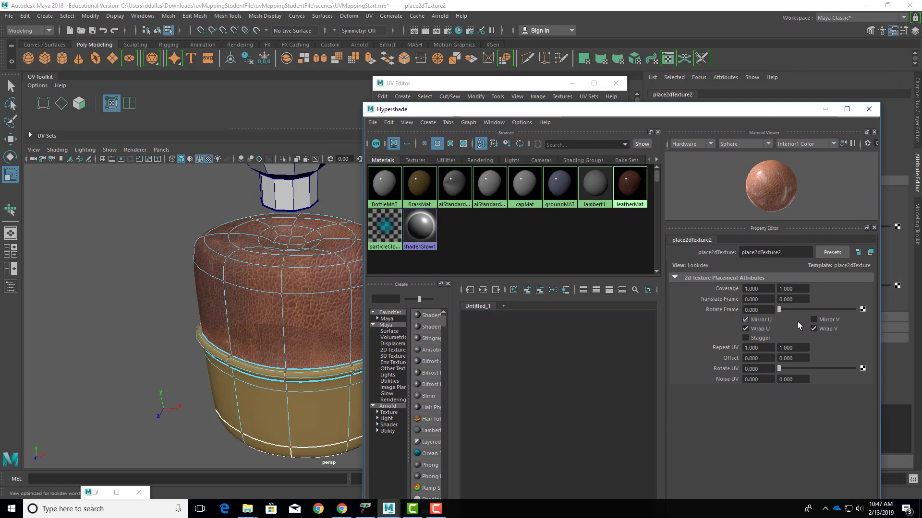
left_click(746, 329)
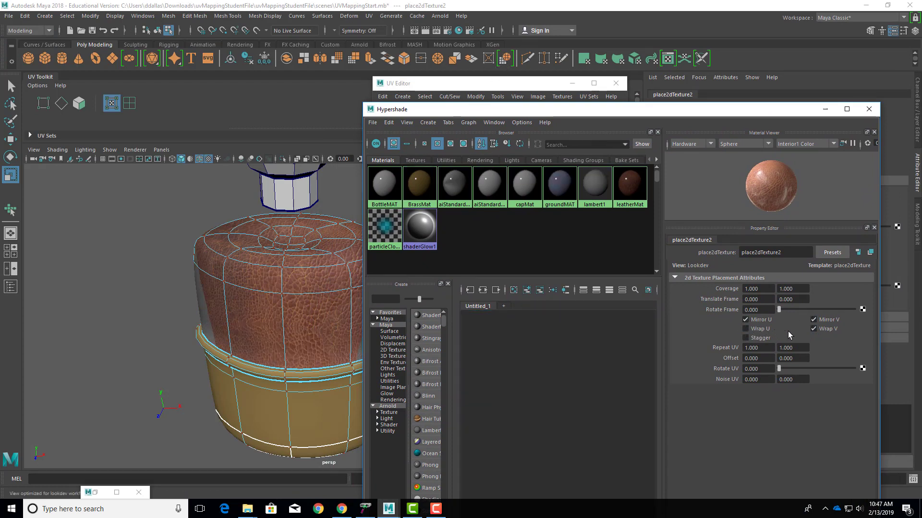
left_click(813, 329)
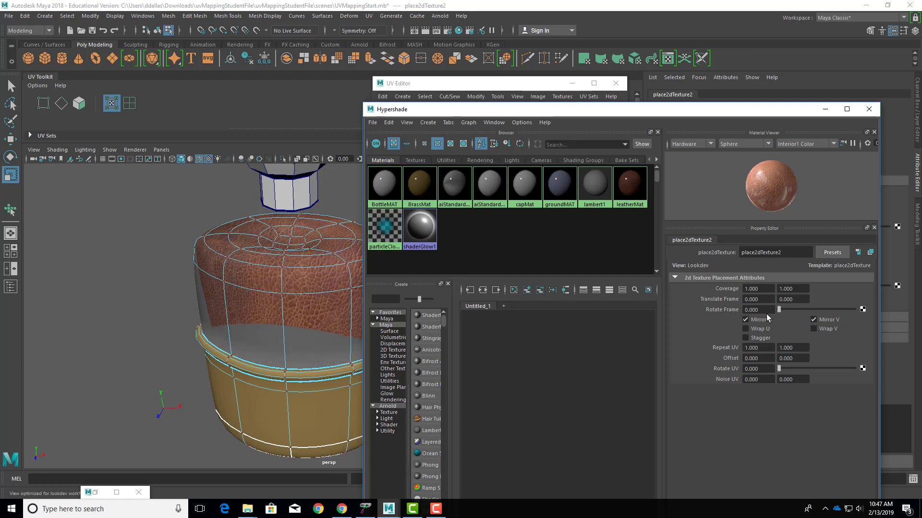
- Restore the leather texture placement by turning Mirror U and V off and Wrap U and V on
left_click(745, 320)
left_click(813, 319)
left_click(746, 329)
left_click(813, 328)
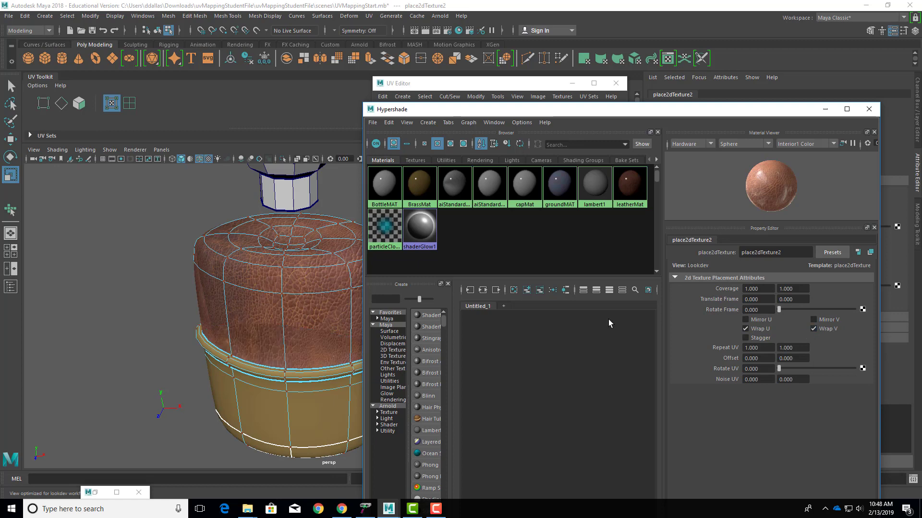
- Select the whole leather shell and scale it down to fit inside the leather image tile
mouse_move(282, 283)
left_mouse_down("alt")
mouse_move(319, 274)
mouse_move(295, 288)
left_mouse_up("alt")
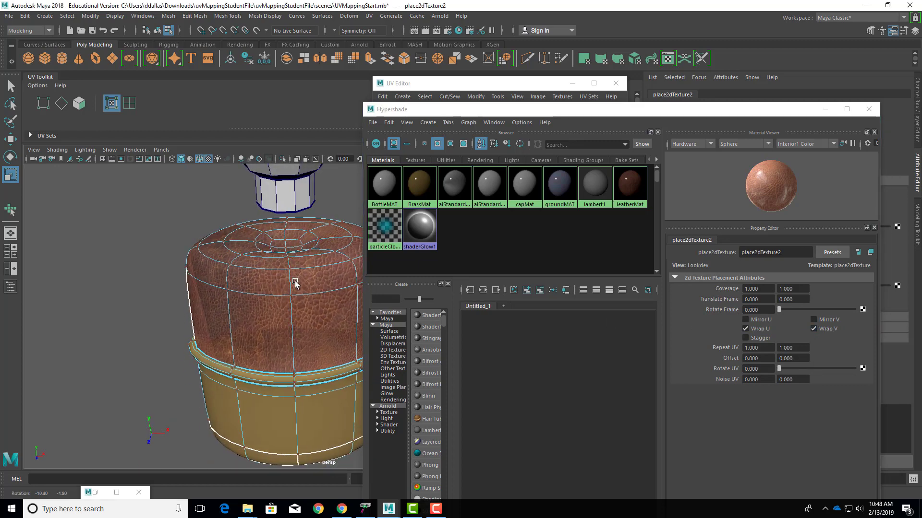
left_click(547, 79)
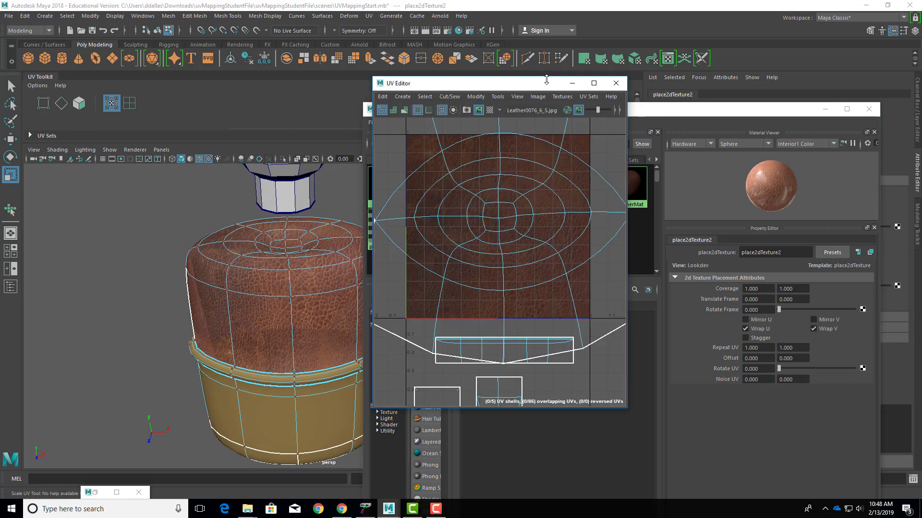
double_click(502, 219)
scroll(511, 218, "down", 5)
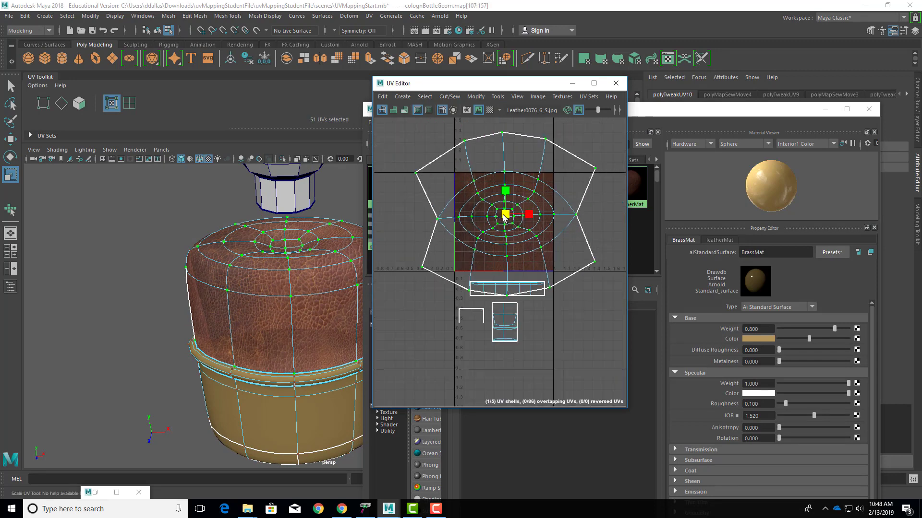
left_click_drag(506, 215, 494, 217)
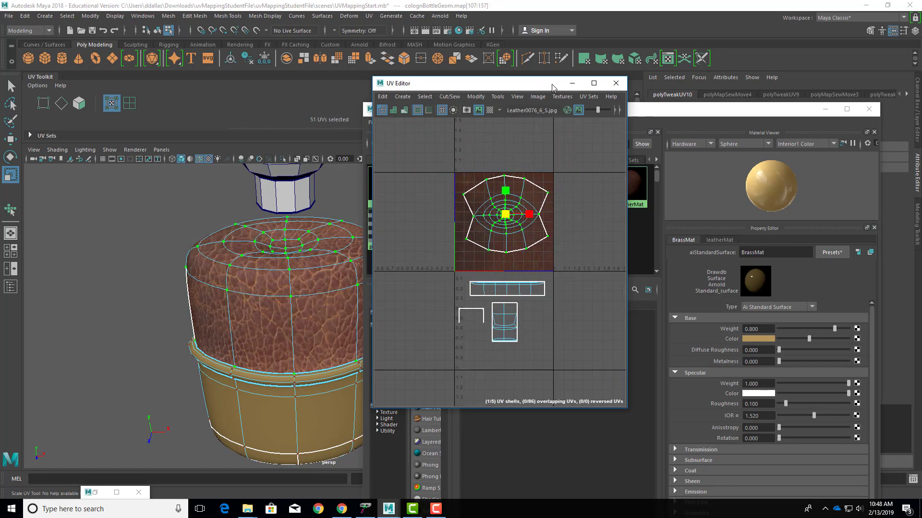
left_click_drag(542, 86, 638, 118)
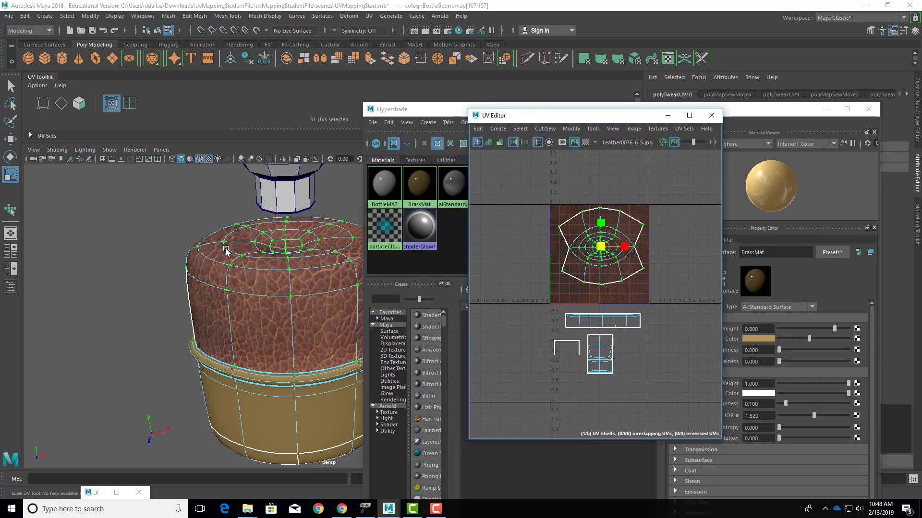
- Minimize the UV Editor and Hypershade windows and examine the leather grain around the bottle
left_click(667, 116)
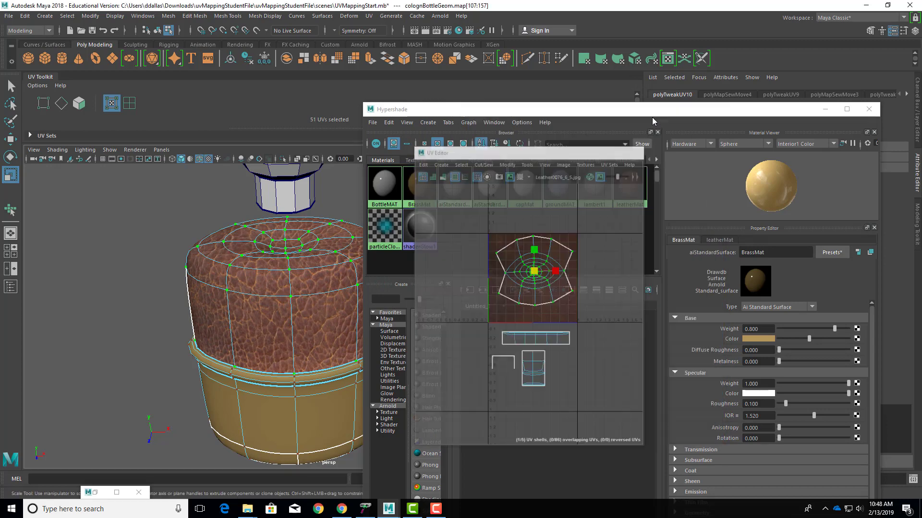
left_click(825, 108)
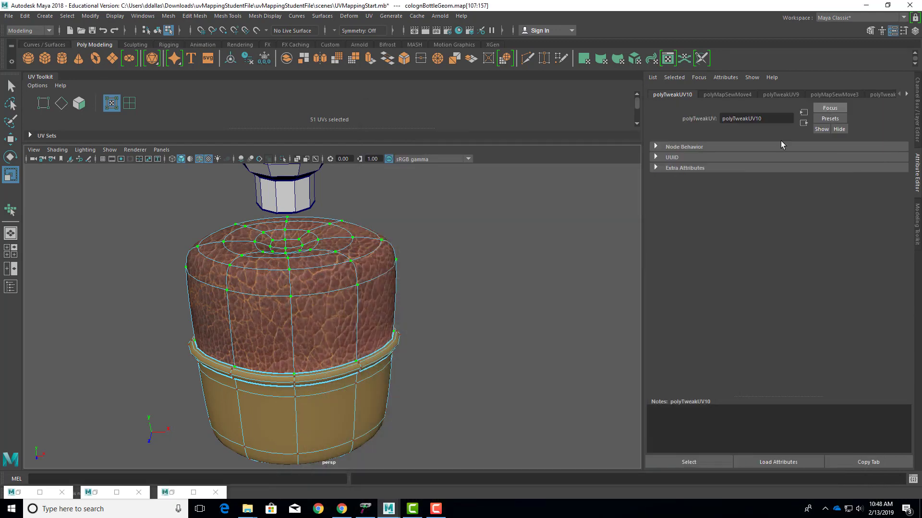
left_click_drag(396, 342, 402, 377, "alt")
mouse_move(458, 258)
left_mouse_down("alt")
mouse_move(453, 247)
mouse_move(459, 267)
mouse_move(621, 244)
mouse_move(439, 251)
mouse_move(449, 273)
mouse_move(449, 248)
mouse_move(446, 259)
left_mouse_up("alt")
left_click_drag(384, 305, 411, 284, "alt")
middle_click_drag(328, 274, 322, 317, "alt")
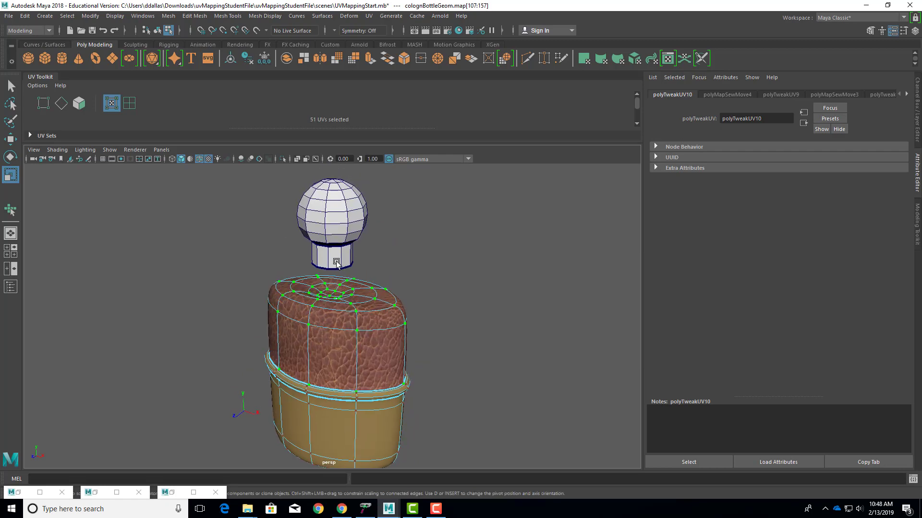
- Leave UV component mode, select the bottle cap and bring the whole bottle into view
left_click(340, 233)
left_click_drag(402, 266, 379, 218, "alt")
right_click_drag(378, 218, 388, 186)
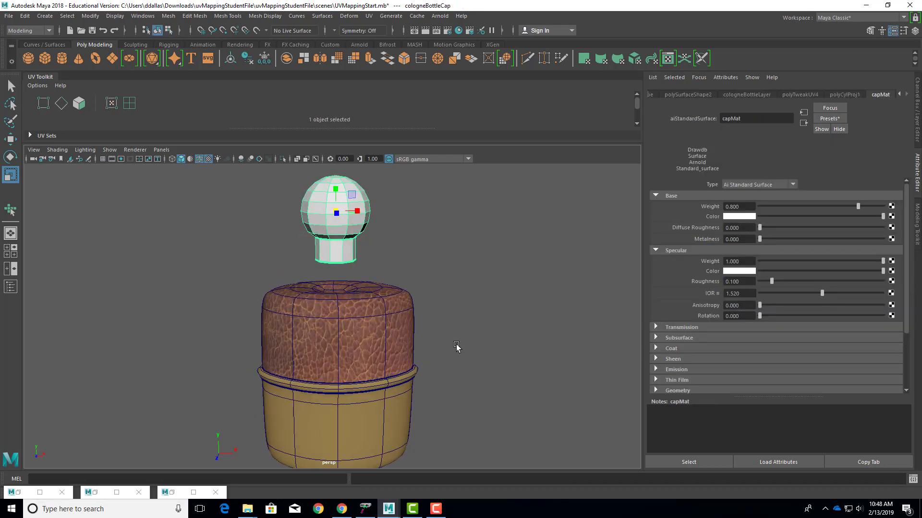
right_click_drag(459, 327, 362, 325, "alt")
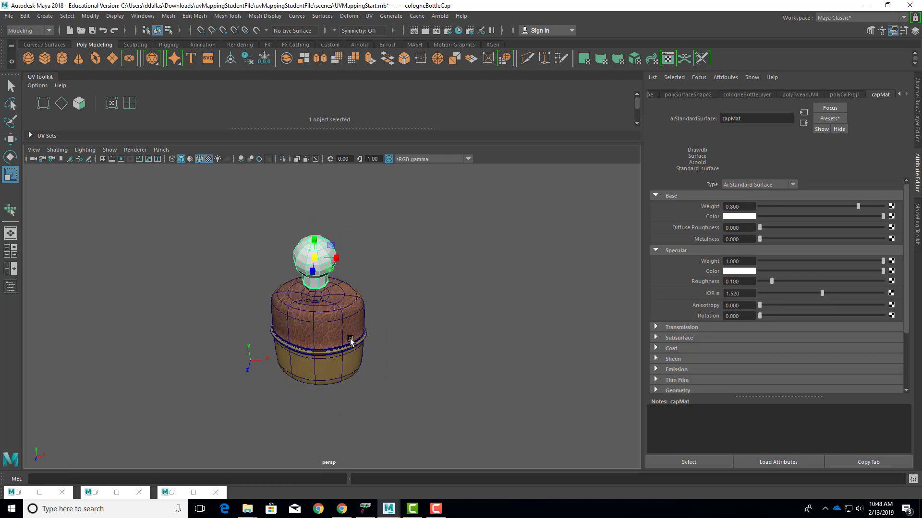
- Examine the leather on the front, narrow side and top of the bottle body up close
left_click(351, 326)
scroll(415, 308, "up", 2)
scroll(415, 308, "up", 2)
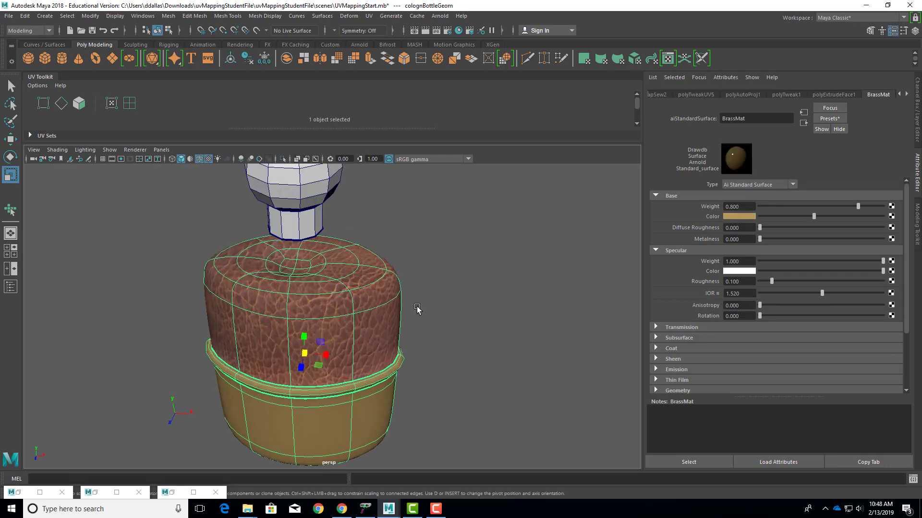
left_click(416, 308)
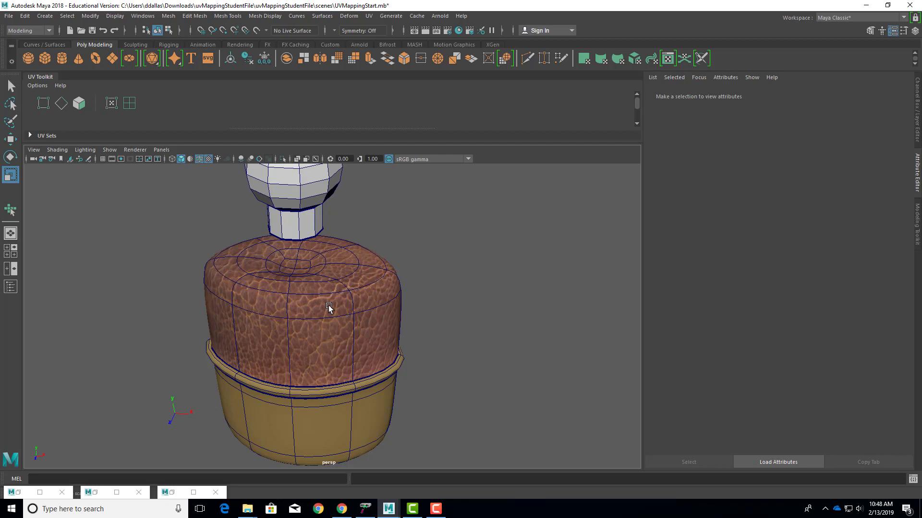
left_click_drag(360, 312, 257, 312, "alt")
left_click(342, 306)
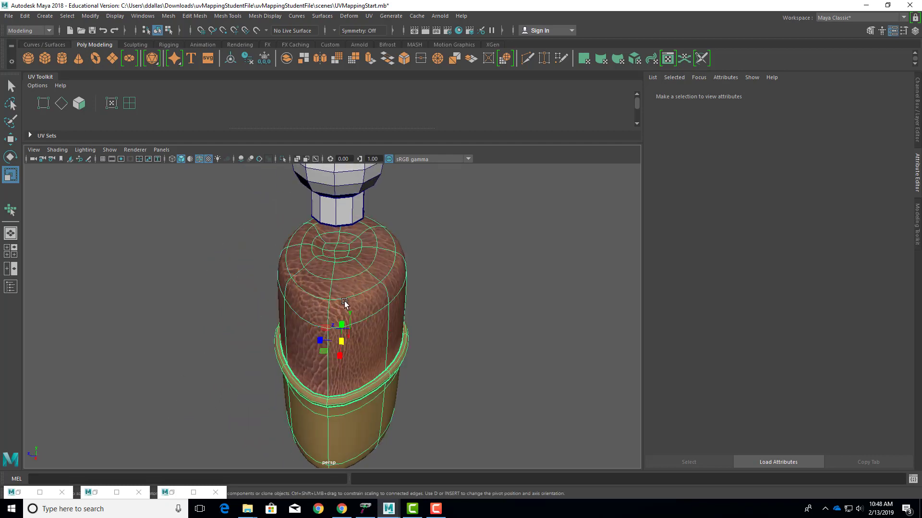
left_click_drag(389, 328, 518, 328, "alt")
right_click_drag(449, 298, 330, 294, "alt")
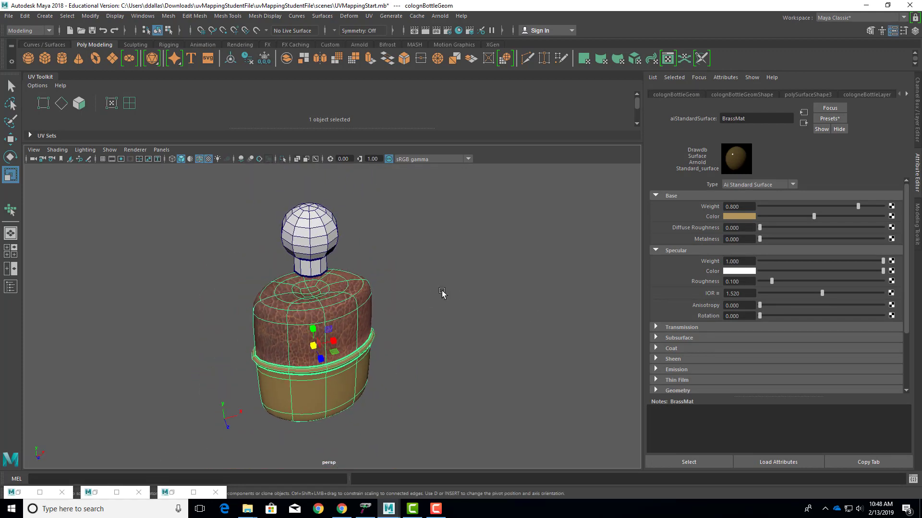
- Reselect the round bottle cap and view the complete bottle from a distance
left_click(313, 212)
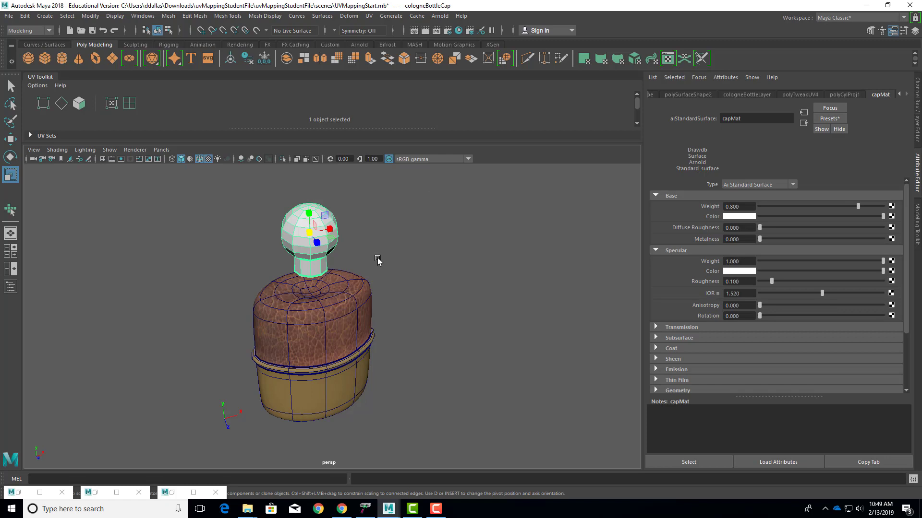
left_click_drag(416, 298, 480, 295, "alt")
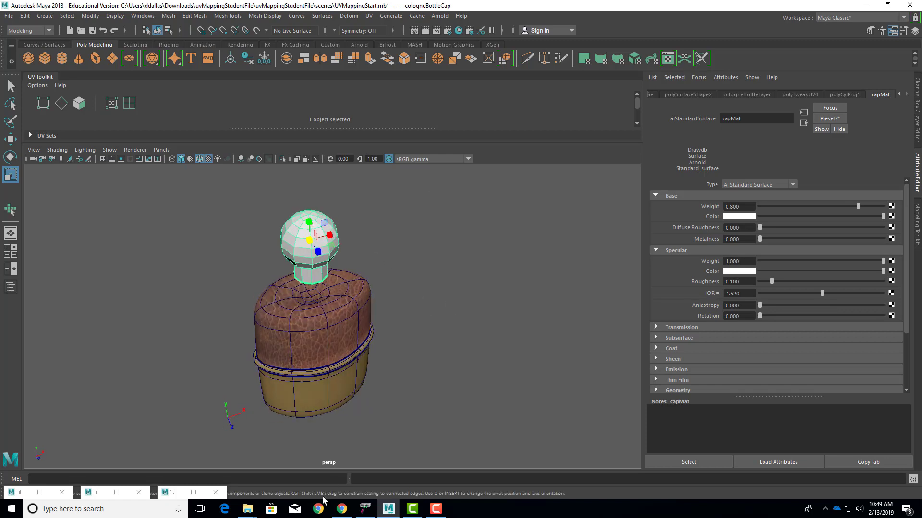
right_click_drag(464, 307, 288, 300, "alt")
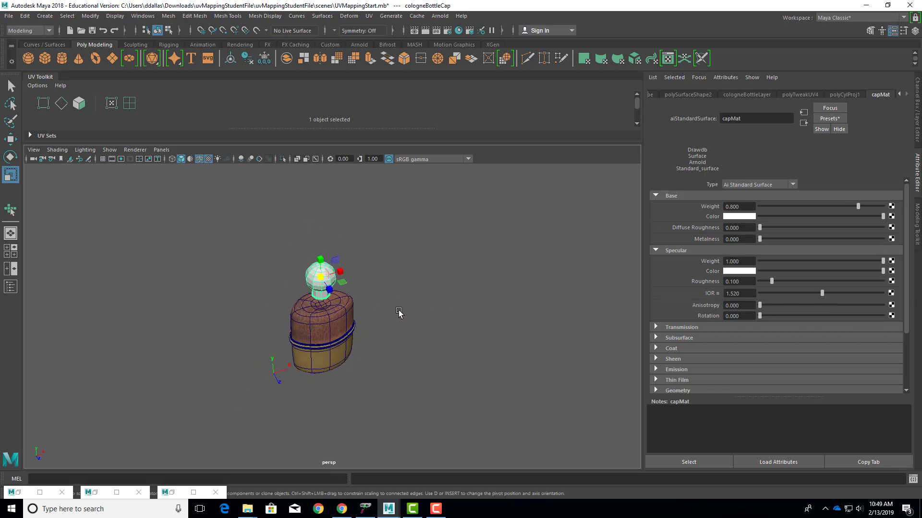
mouse_move(399, 312)
left_mouse_down("alt")
mouse_move(338, 279)
mouse_move(309, 294)
mouse_move(391, 304)
left_mouse_up("alt")
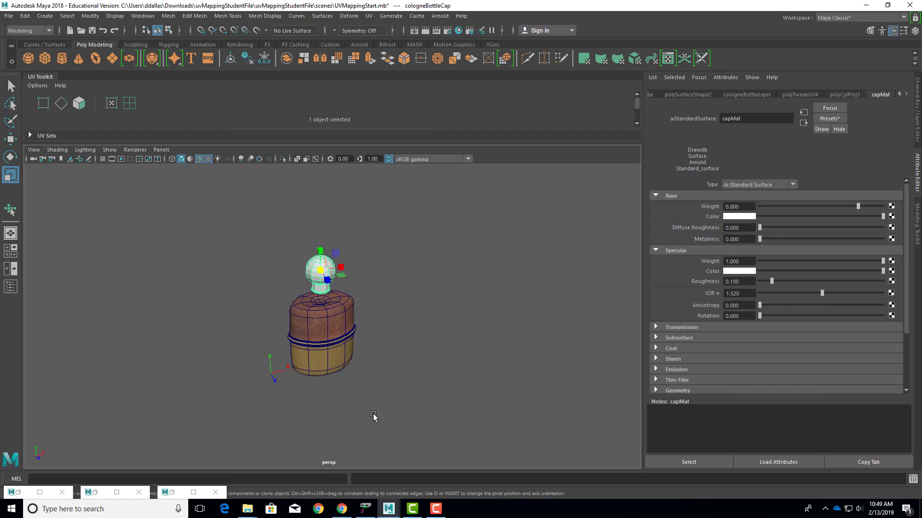
- Switch to File Explorer and preview the macBox image in the sourceimages folder of UVmappingMacaroniTableStudentStart
mouse_move(247, 509)
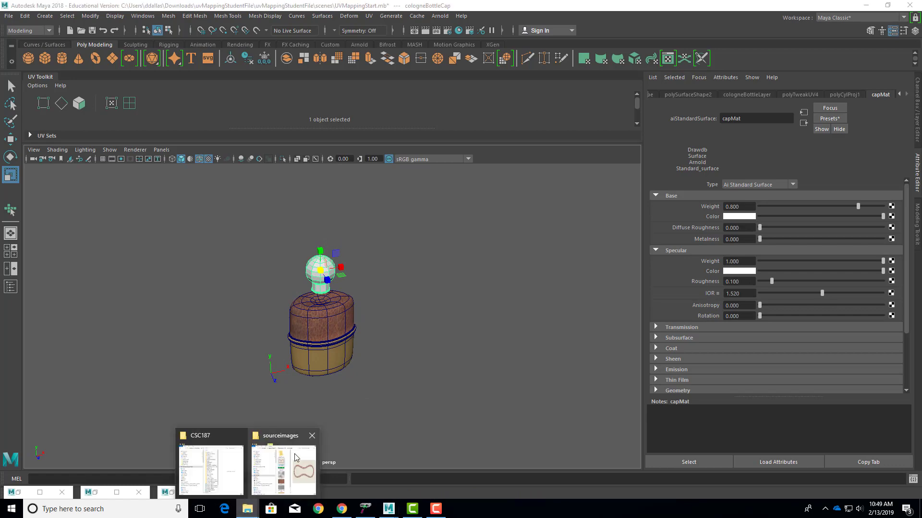
left_click(226, 466)
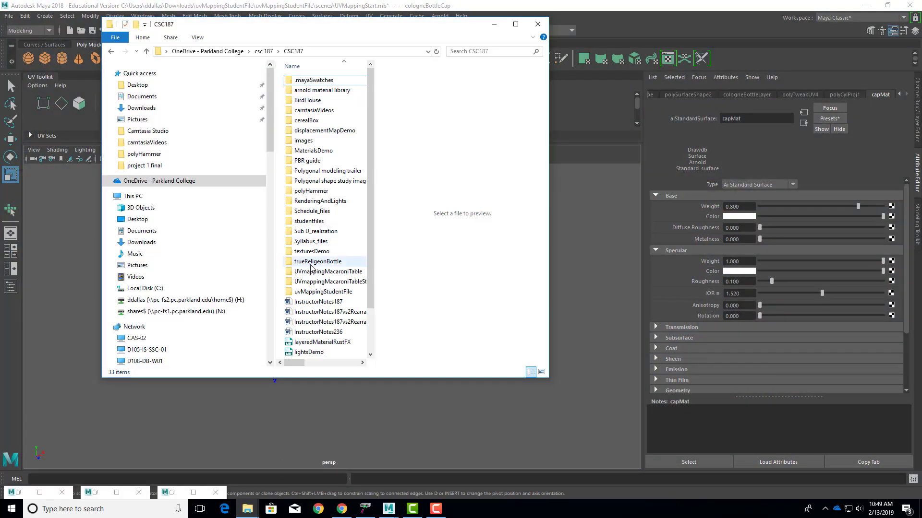
double_click(314, 283)
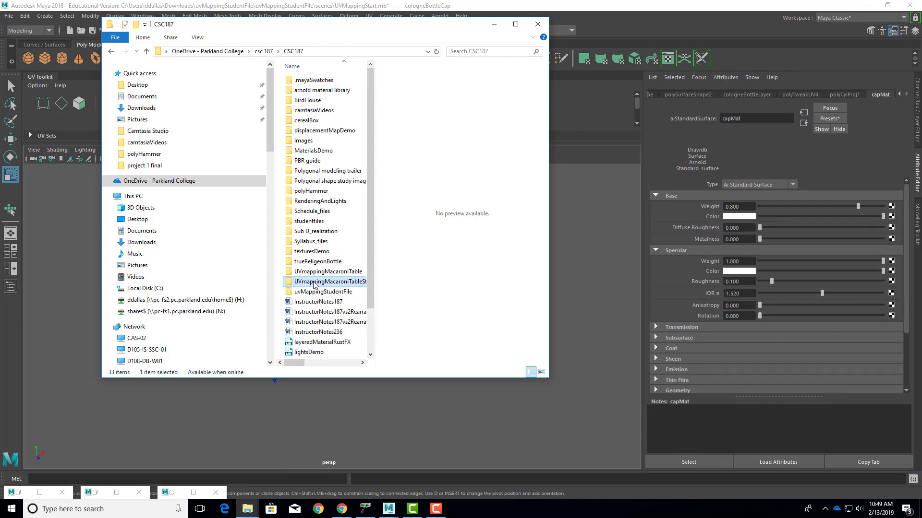
double_click(313, 204)
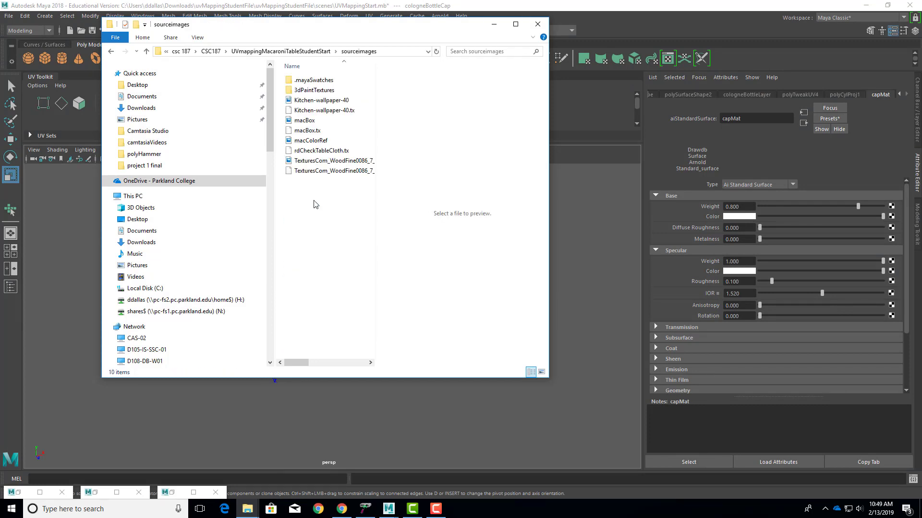
left_click(303, 123)
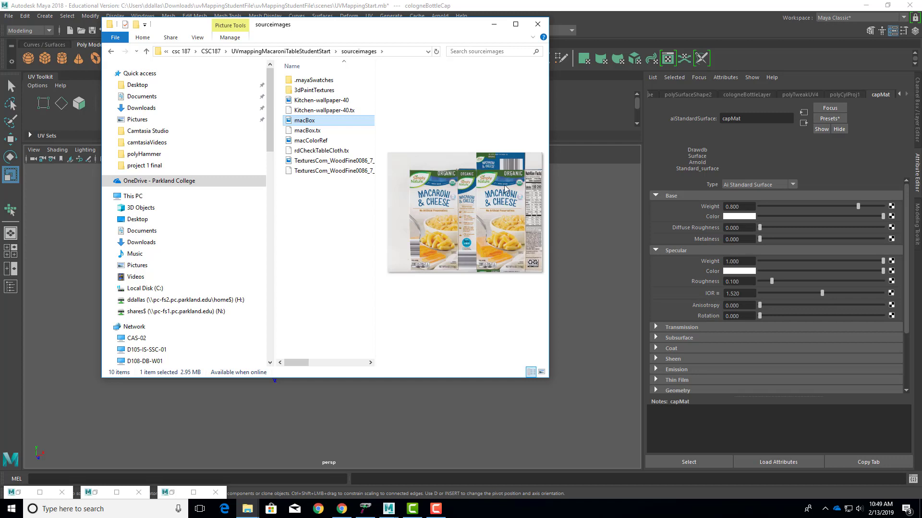
left_click(495, 25)
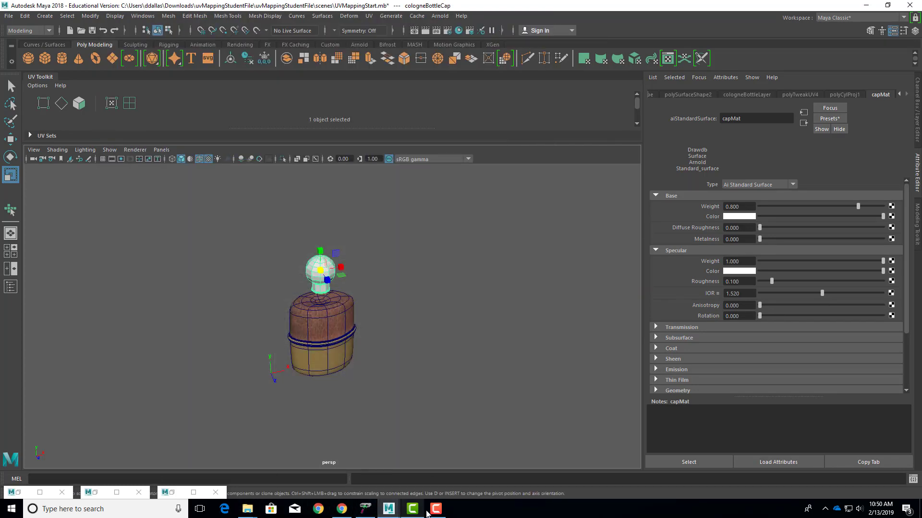
- View the macNCheeseRefImage2 reference render from the macaroni table project's images folder, then return to Maya
mouse_move(248, 512)
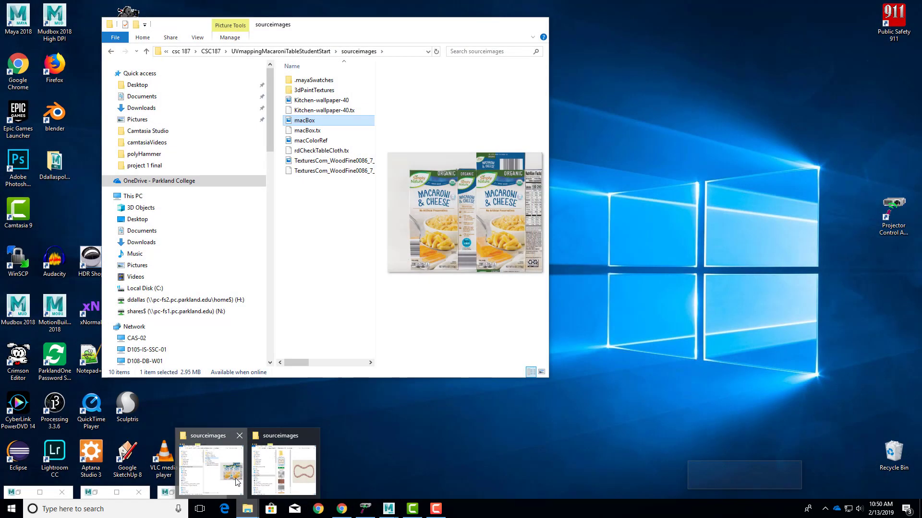
left_click(212, 462)
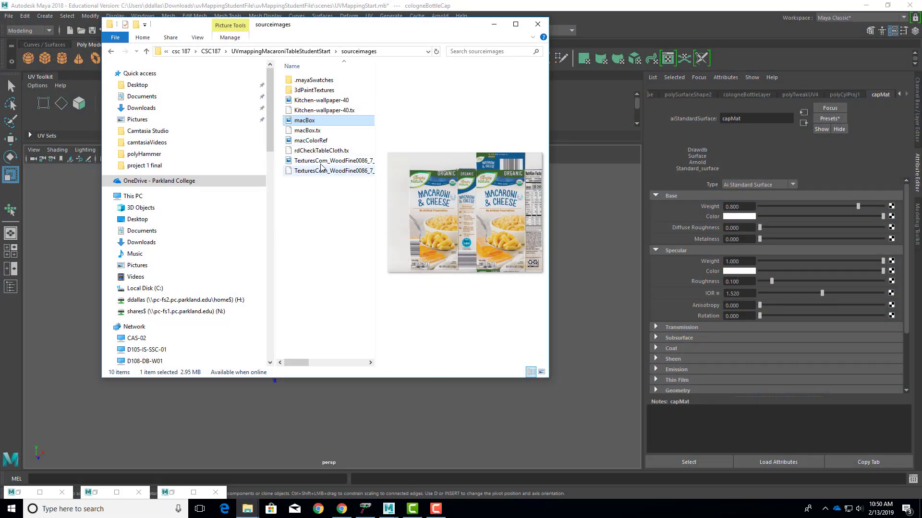
left_click(313, 51)
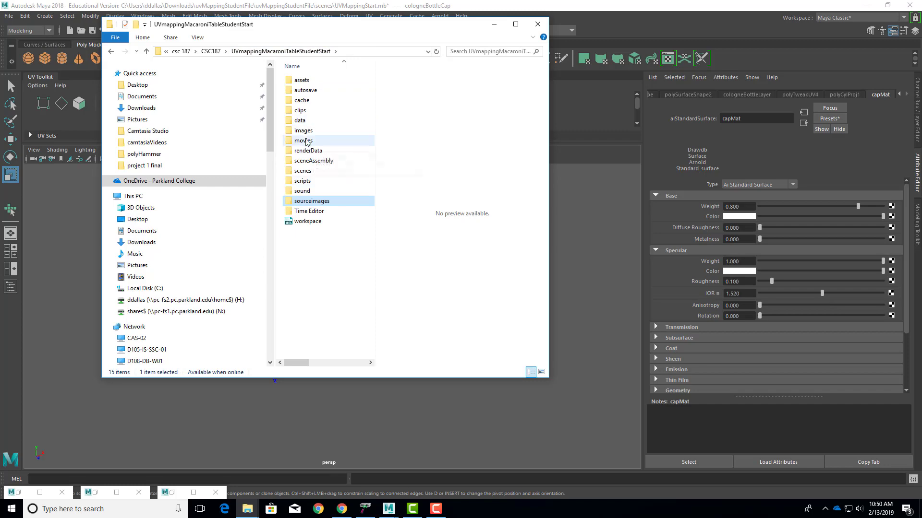
double_click(305, 131)
double_click(308, 147)
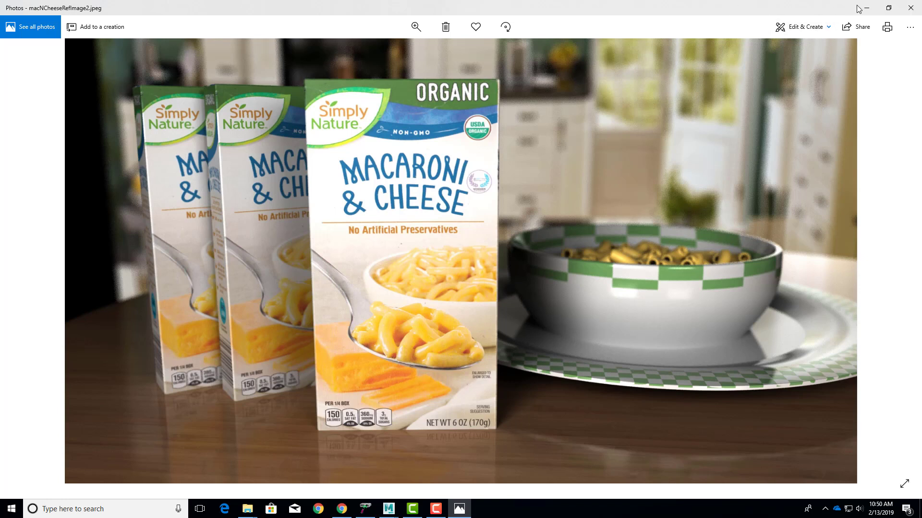
left_click(911, 8)
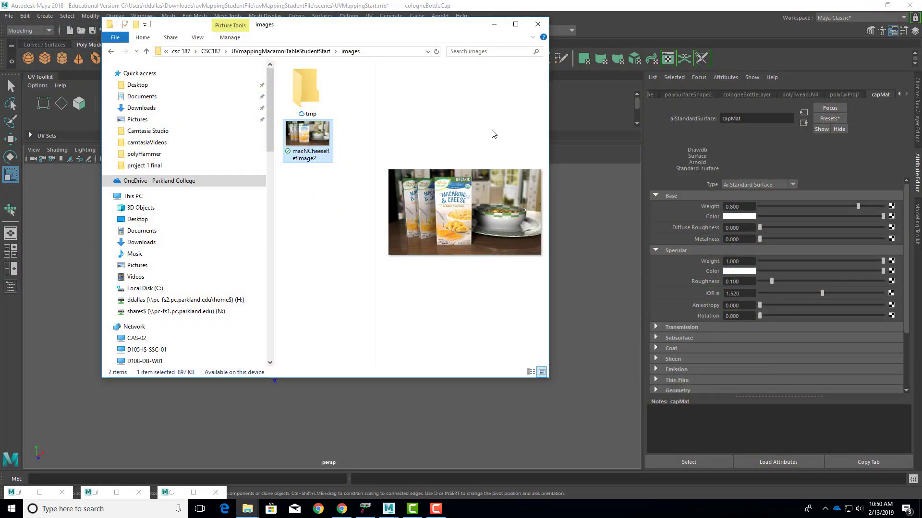
left_click_drag(358, 29, 375, 70)
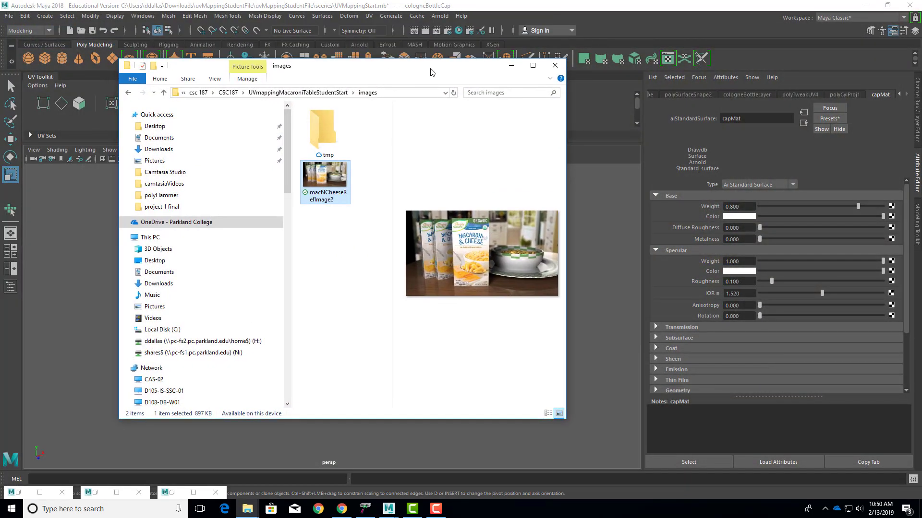
left_click(511, 66)
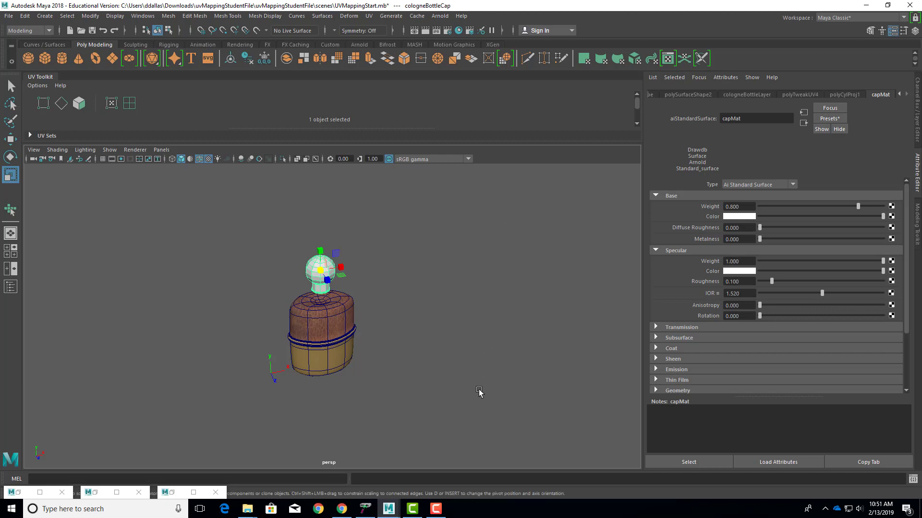
left_click(435, 508)
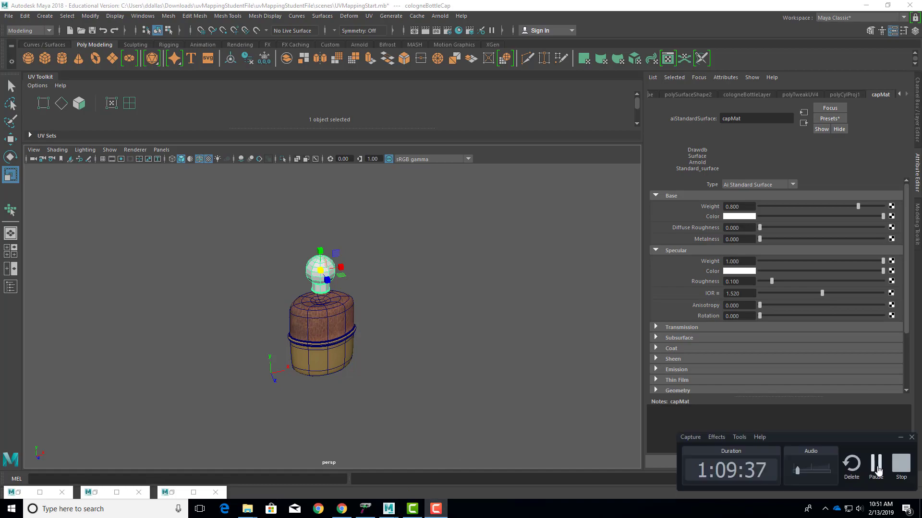